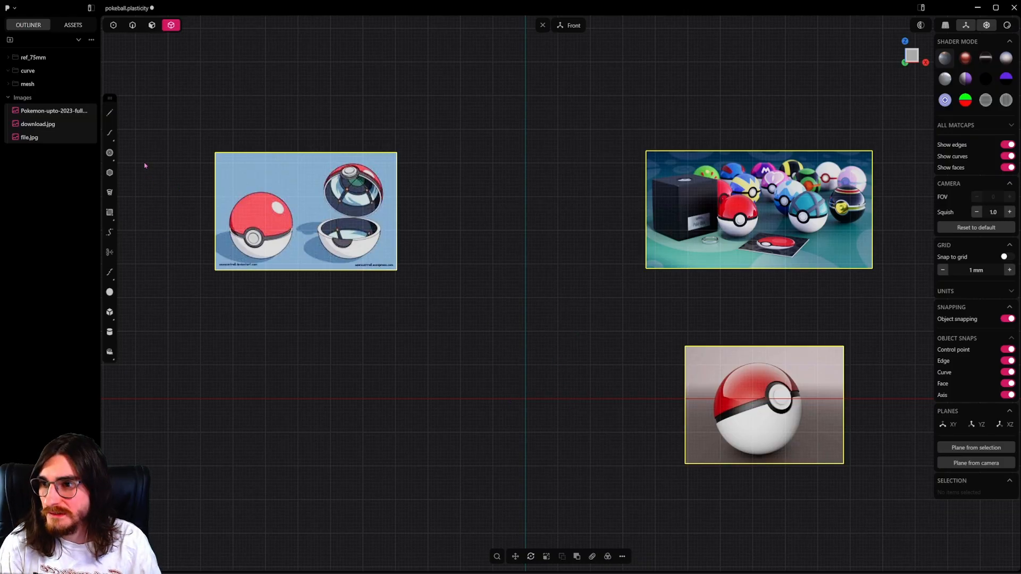
Create a sphere 75 mm in diameter centred on the origin.
left_click(109, 292)
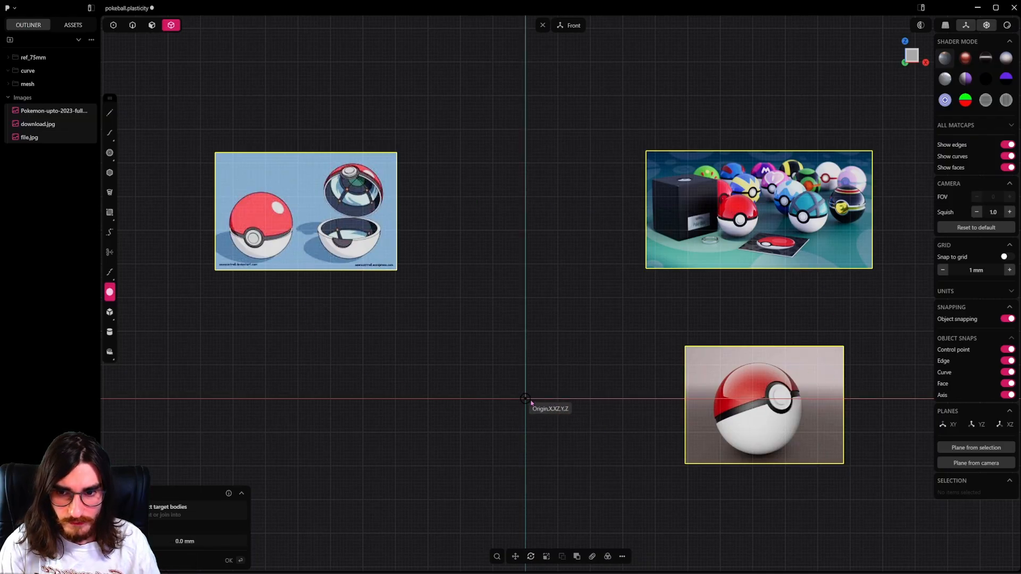
left_click_drag(531, 403, 653, 402)
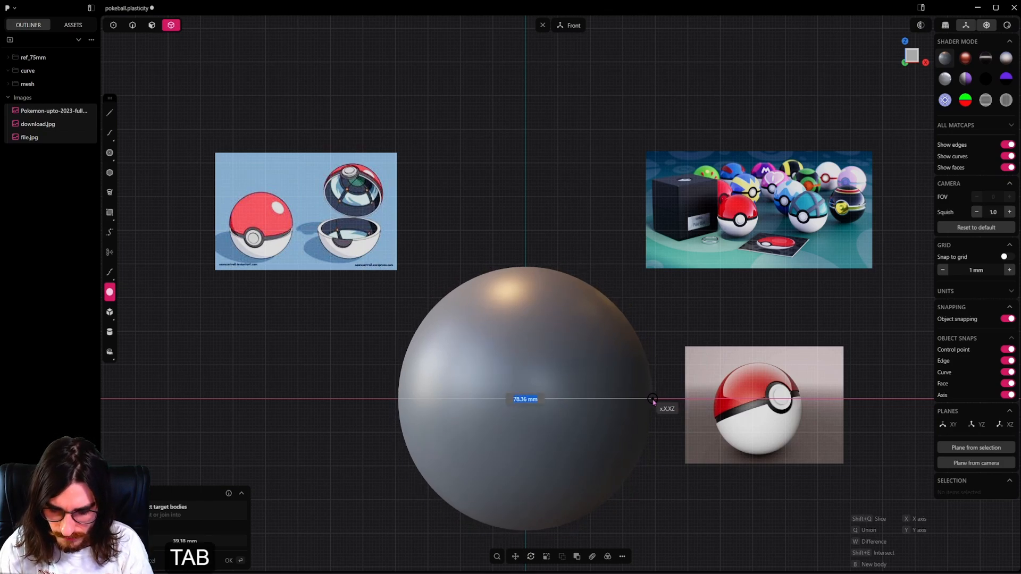
type("75")
key("Return")
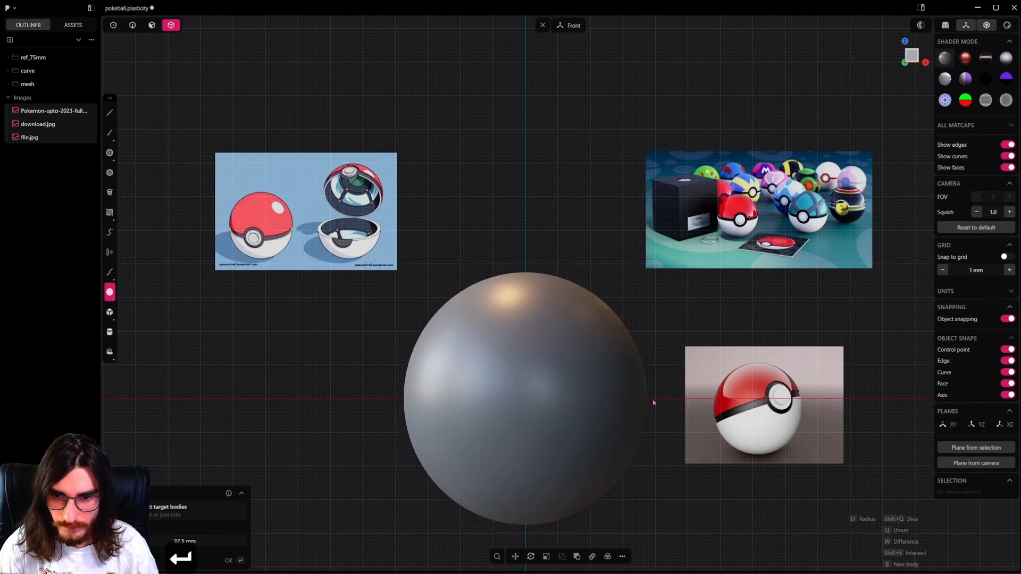
Enlarge the file.jpg reference image until its ball is roughly as large as the sphere.
left_click(110, 153)
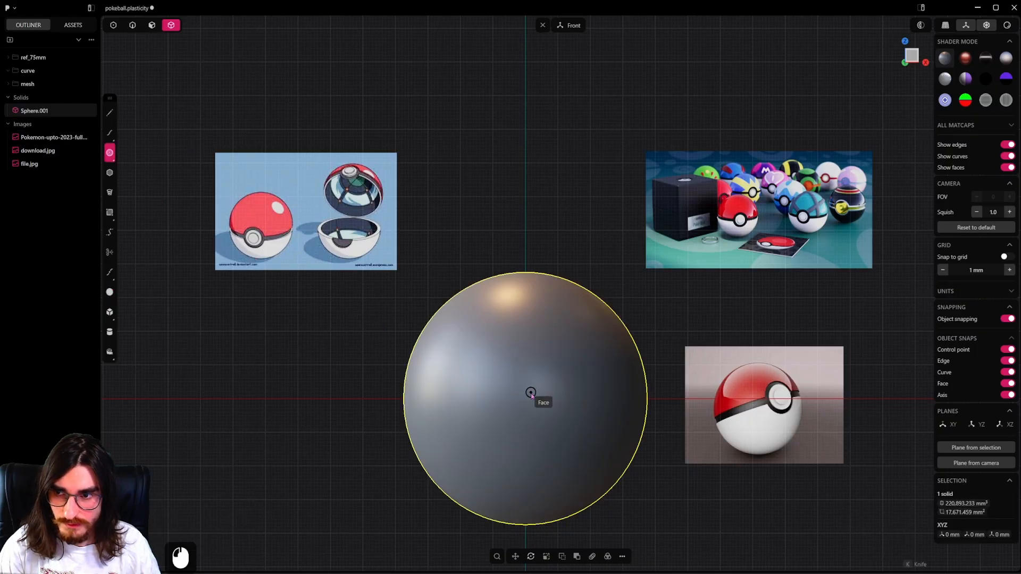
key("Escape")
left_click(780, 449)
key("s")
key("2")
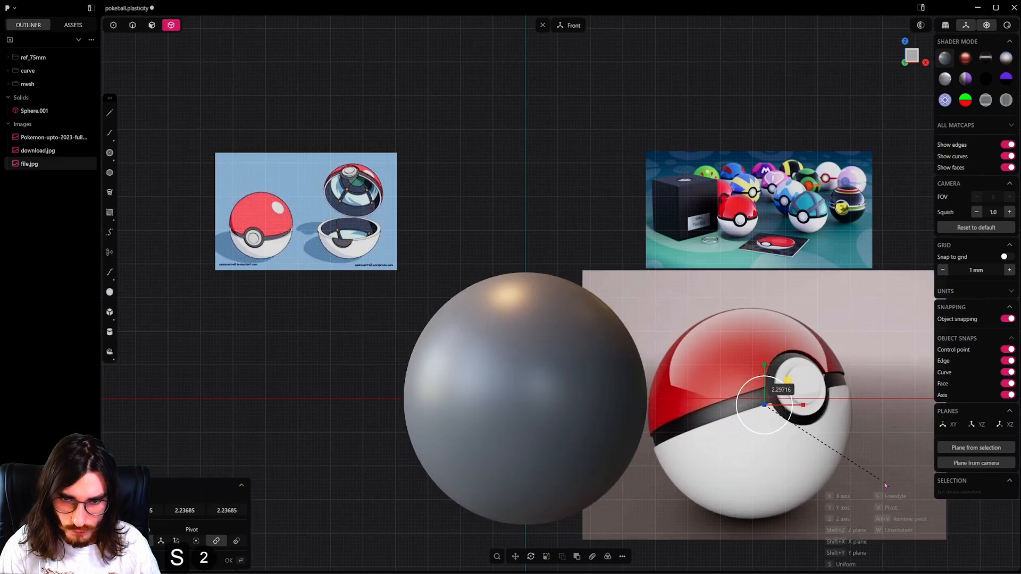
left_click(896, 489)
Fine-tune the file.jpg image's size and position, and move it along X so its ball lines up with the sphere.
key("g")
key("g")
left_click(819, 454)
key("s")
key("s")
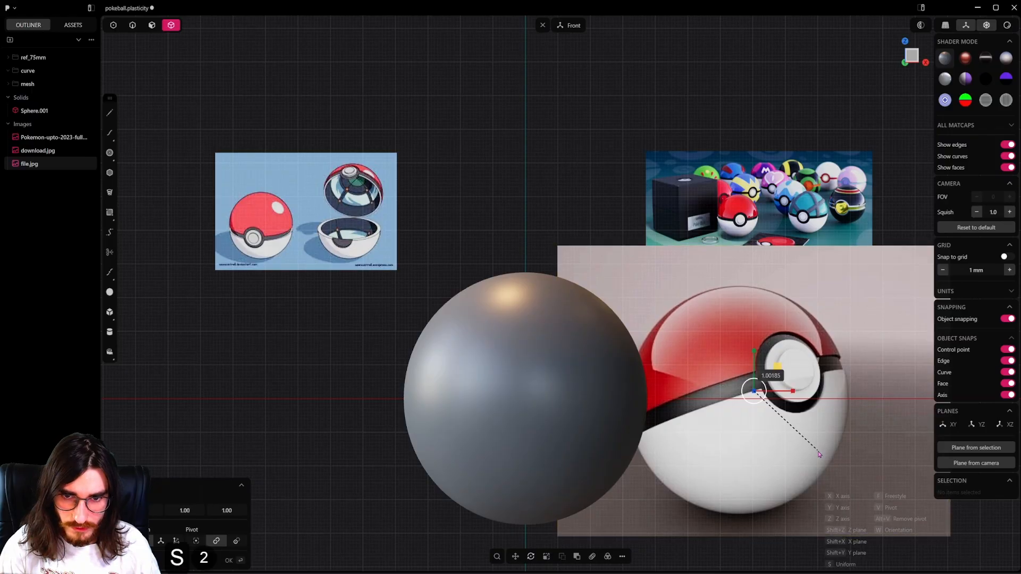
left_click(819, 454)
key("g")
key("g")
key("x")
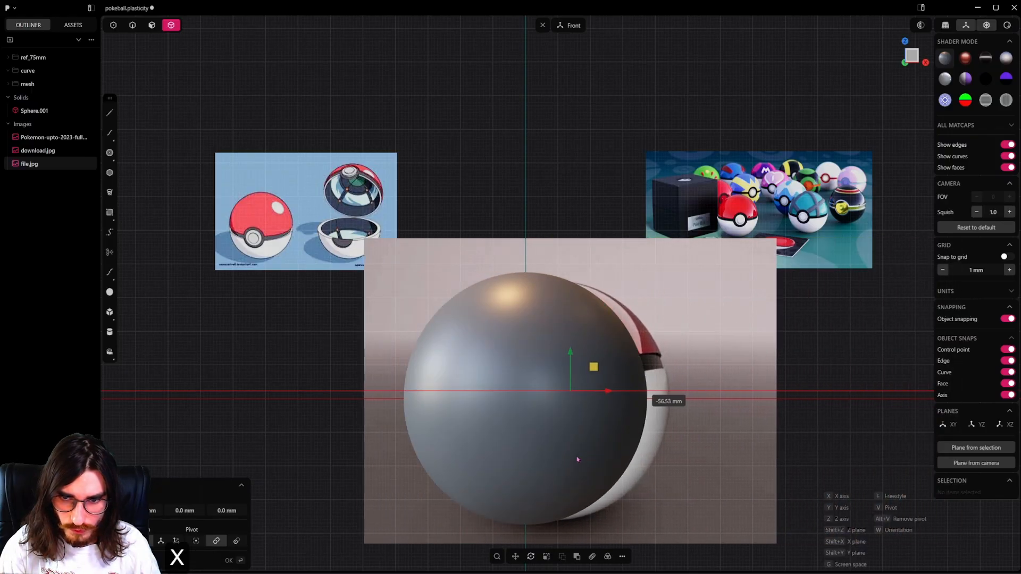
left_click(549, 451, "shift")
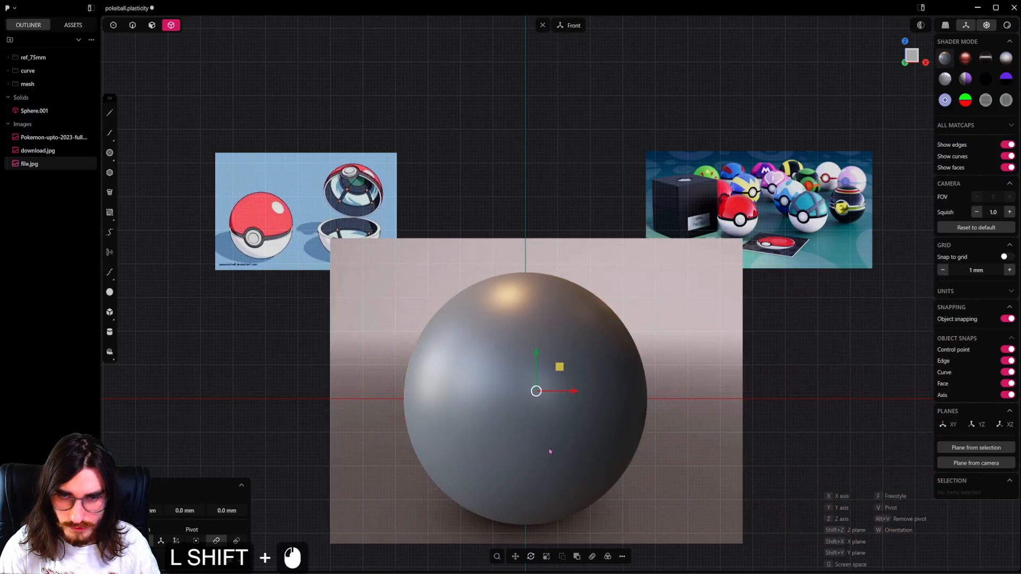
Set the file.jpg reference image to display in front of the model with an opacity of 0.2.
right_click(804, 142)
left_click(986, 26)
left_click(986, 25)
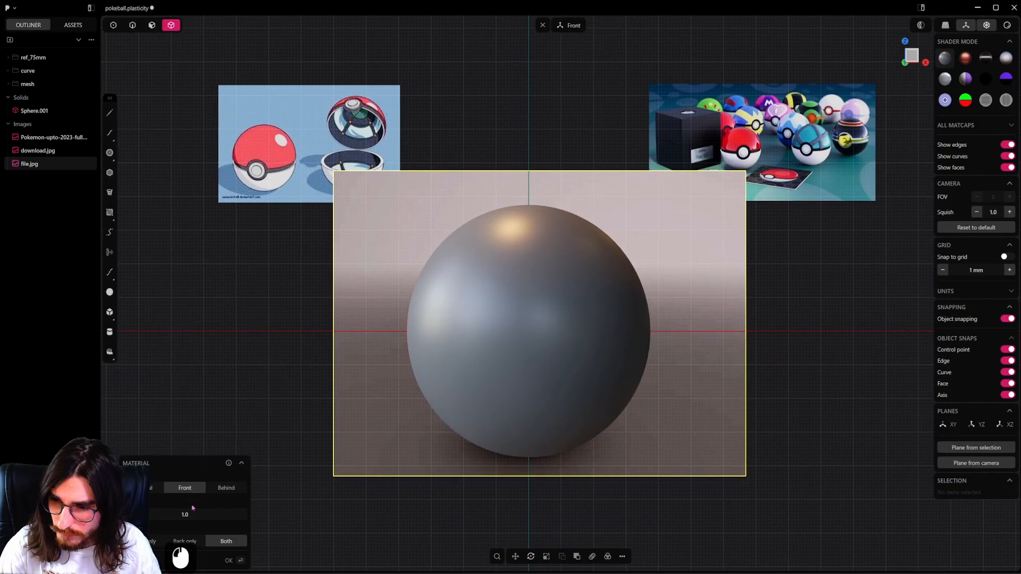
left_click(191, 491)
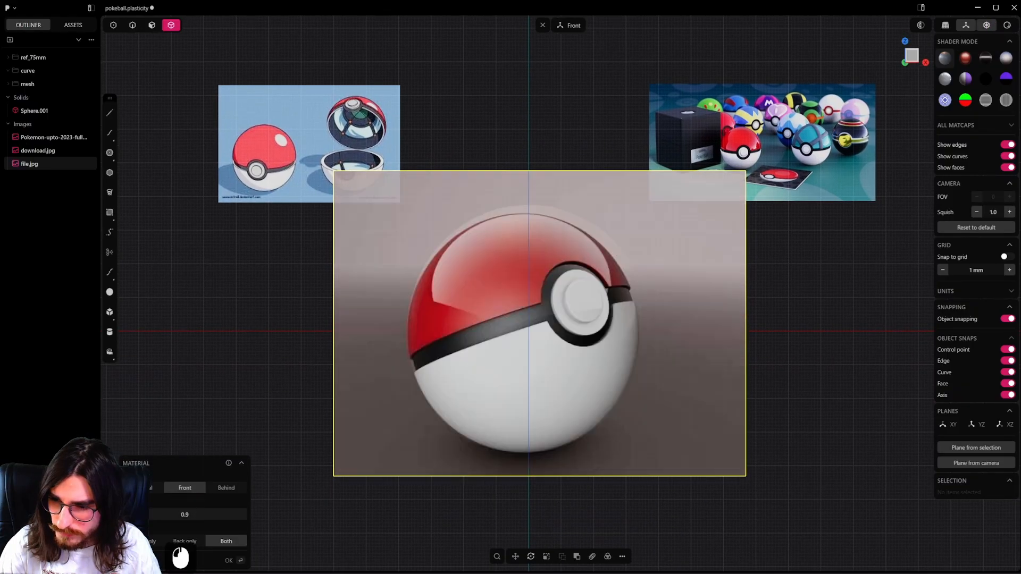
left_click_drag(193, 511, 137, 513)
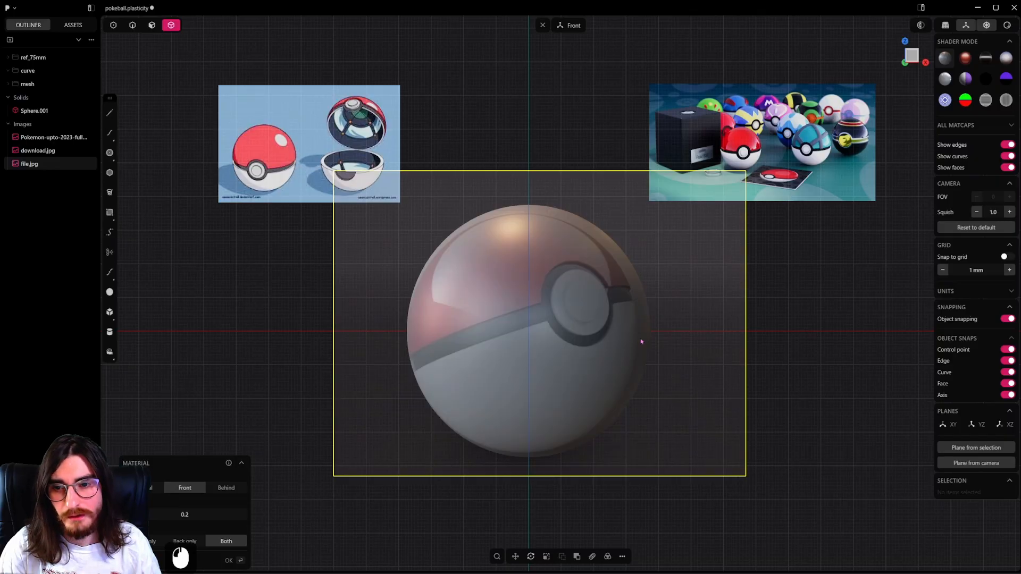
key("Return")
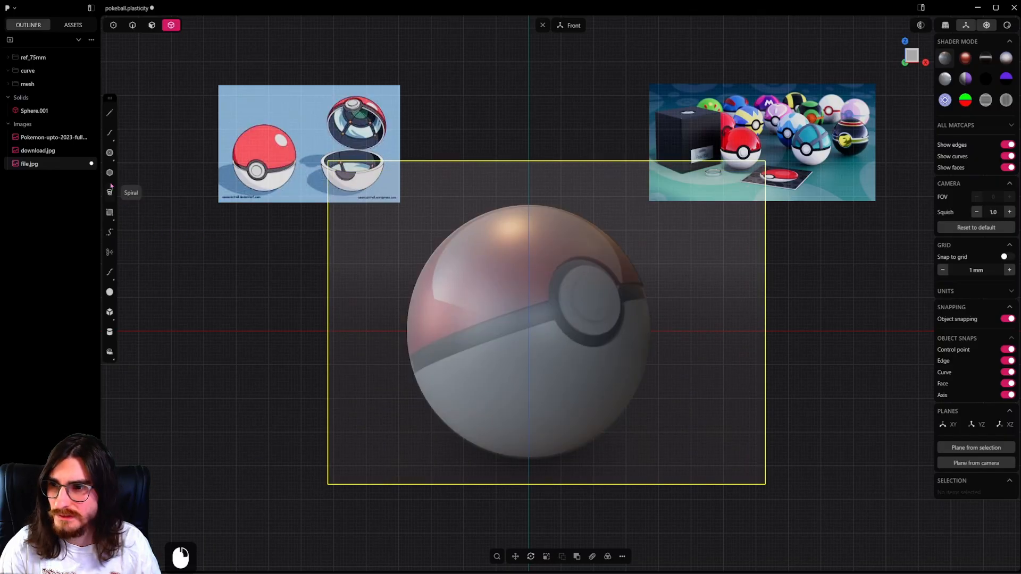
Draw a circle about 28 mm in diameter centred on the origin in the front view.
left_click(110, 156)
left_click(532, 329)
left_click(527, 331)
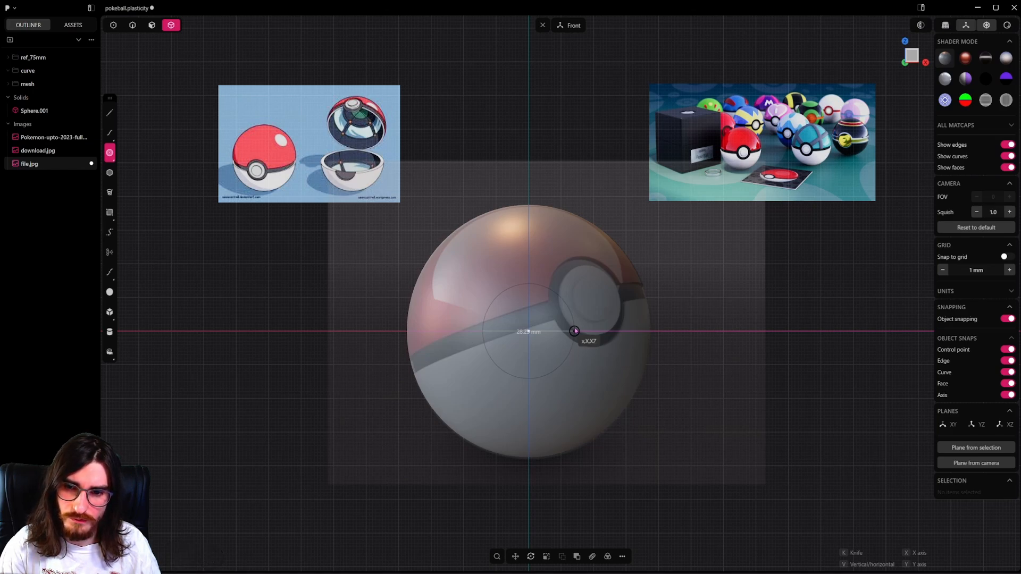
left_click(575, 330)
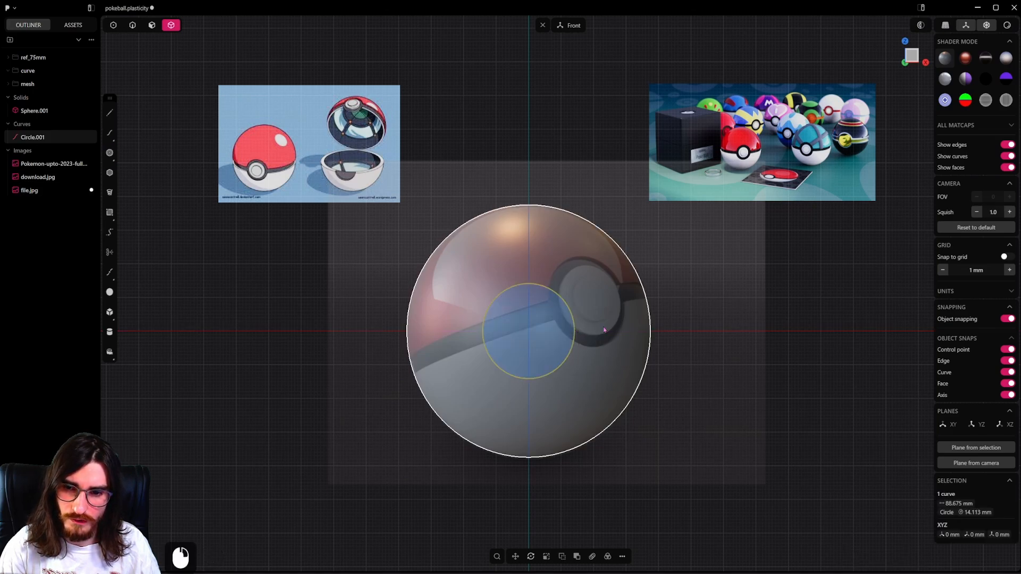
Shrink the file.jpg reference image and move it beside the sphere, below the reference picture of many balls.
left_click(600, 410)
key("g")
key("s")
key("g")
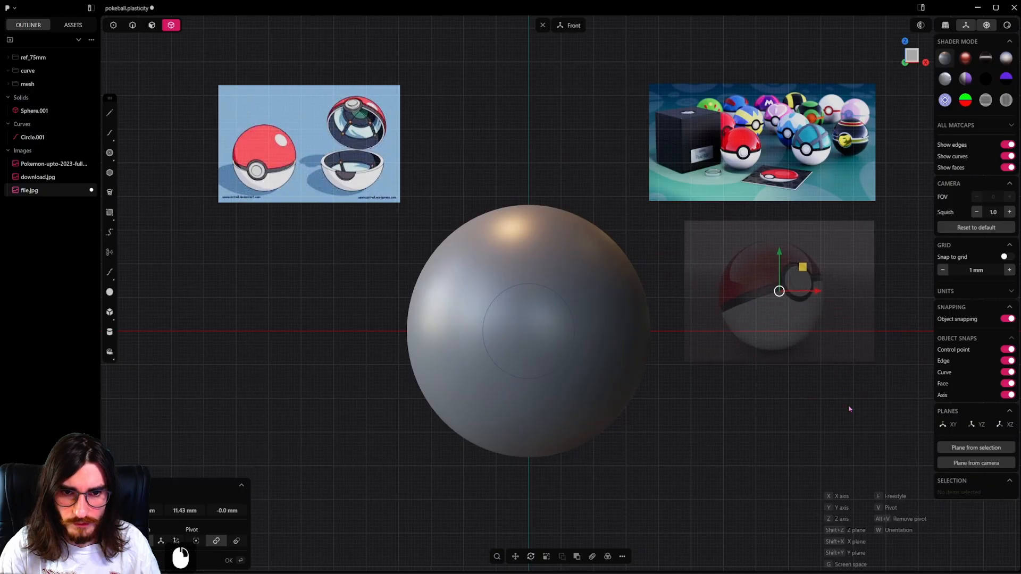
left_click(849, 409)
Move the circle about -48.7 mm along Y so it sits in front of the sphere.
left_click(132, 25)
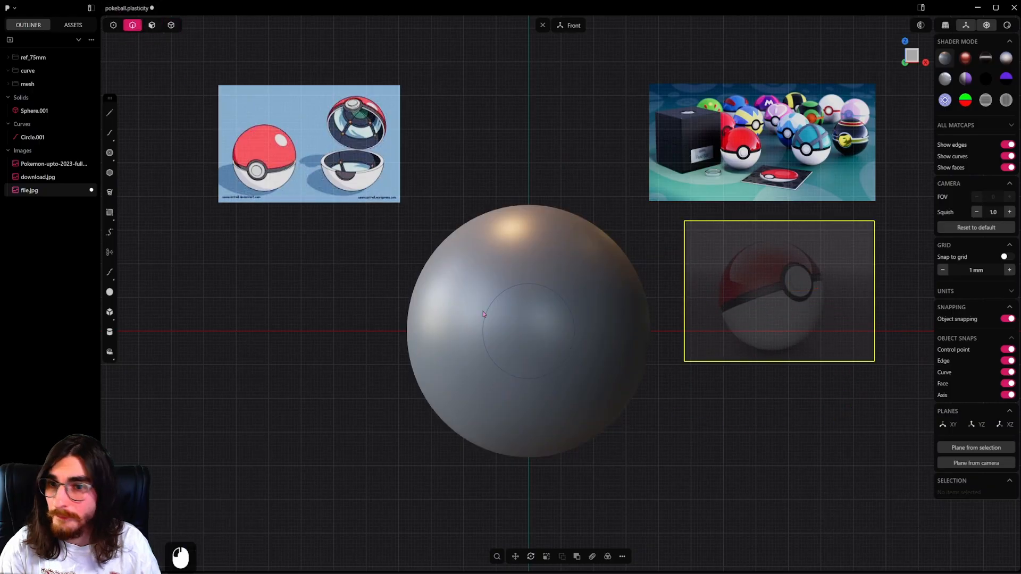
key("2")
left_click(547, 290)
middle_click_drag(495, 326, 613, 383)
key("g")
key("y")
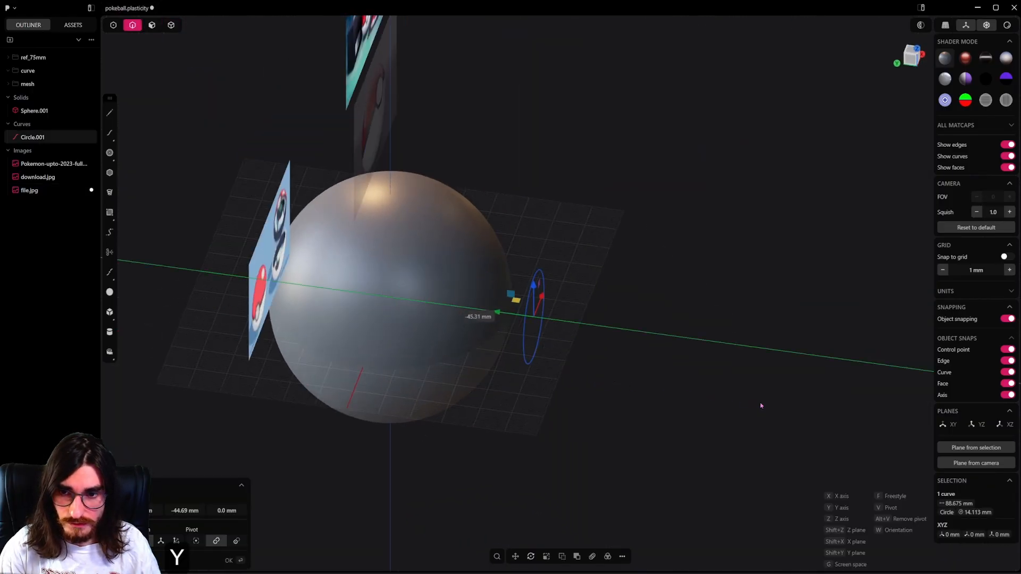
left_click(805, 396)
Draw a horizontal line about 75 mm long through the circle's centre in the front view.
middle_click_drag(805, 395, 562, 384, "alt")
scroll(562, 384, "up", 3)
left_click(110, 113)
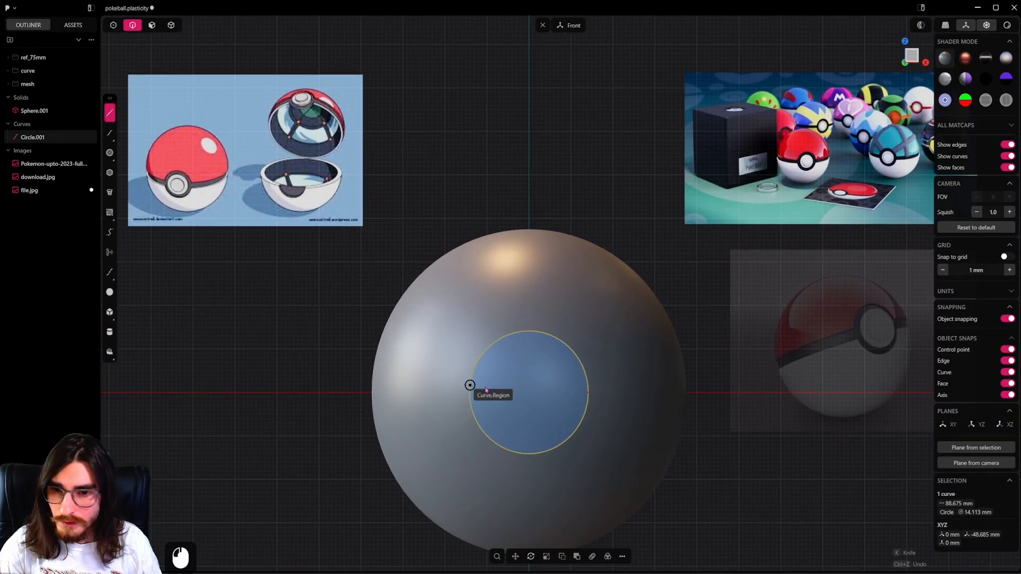
left_click(528, 391)
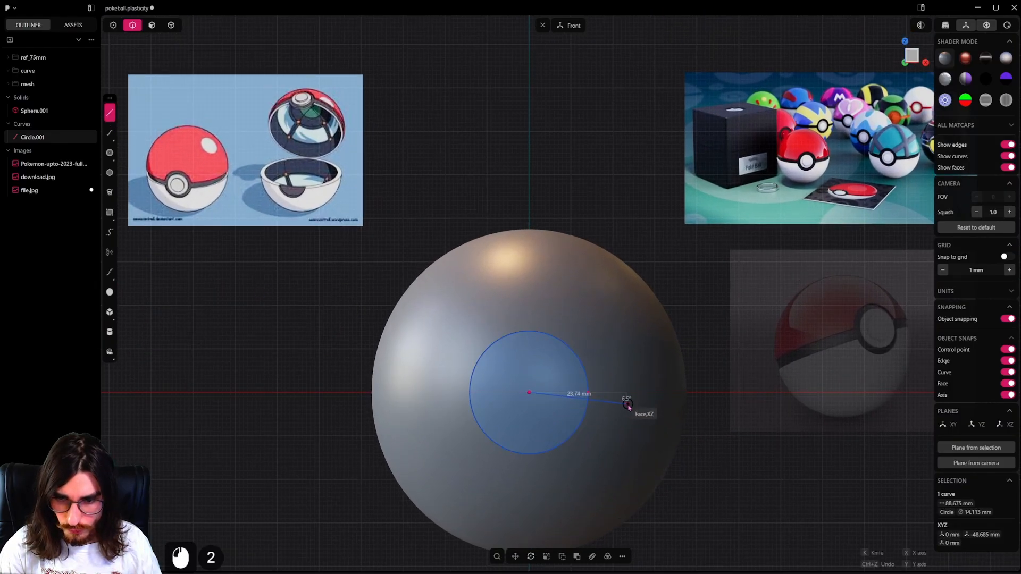
key("Tab")
key("Escape")
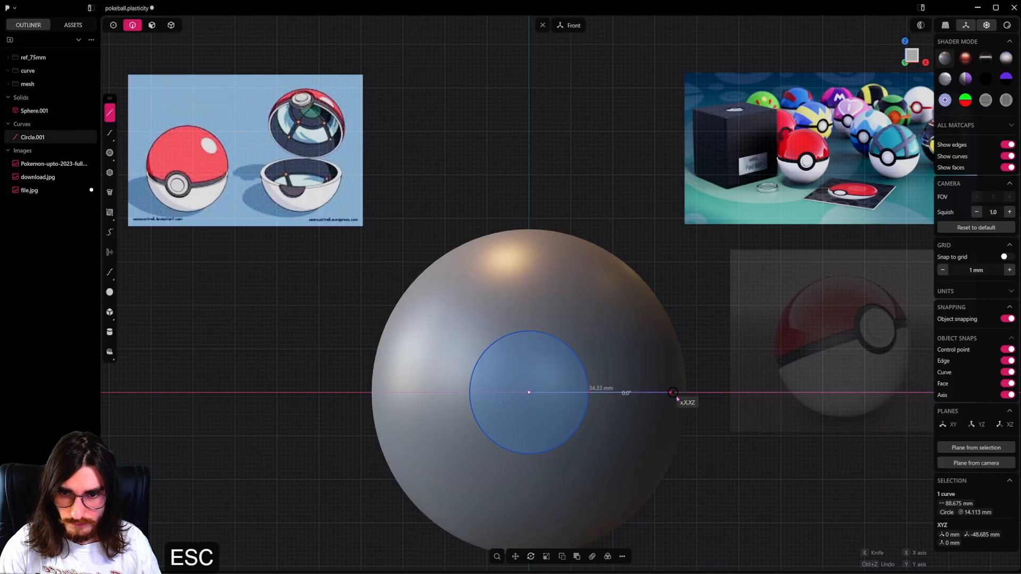
scroll(685, 397, "down", 3)
middle_click_drag(685, 396, 682, 384, "shift")
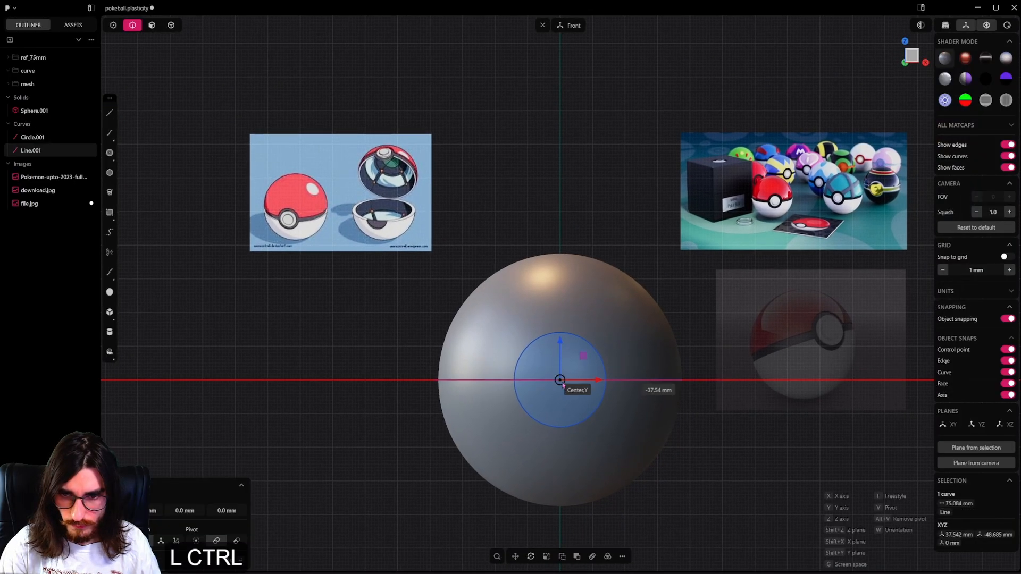
left_click(560, 380)
Scale the horizontal line to about 96 mm so it extends past both sides of the sphere.
key("s")
key("s")
left_click(685, 406)
right_click(685, 407)
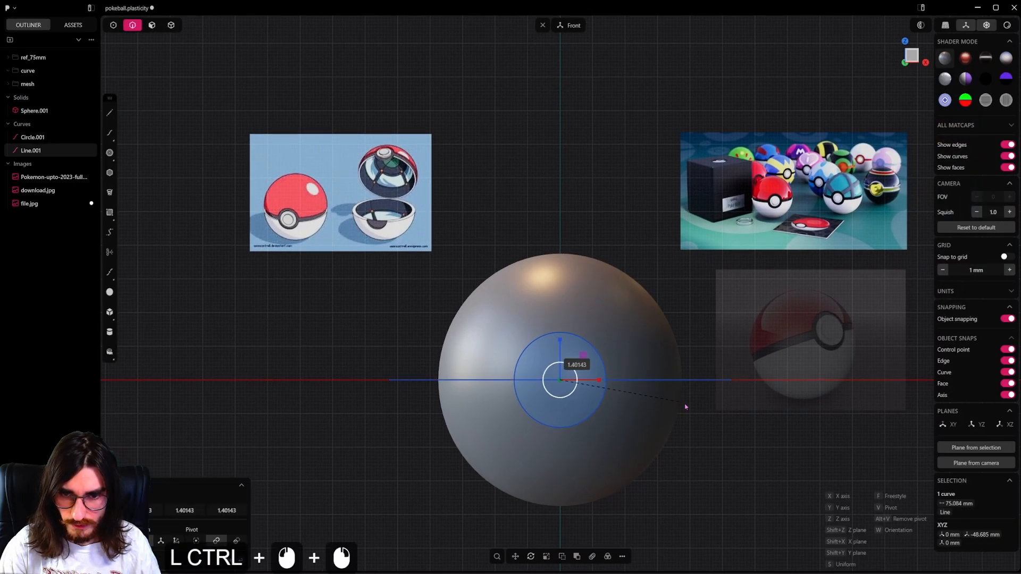
left_click(685, 408, "ctrl")
right_click(686, 407, "ctrl")
Offset the horizontal line about 3.11 mm to both sides.
middle_click_drag(654, 383, 649, 382, "shift")
scroll(674, 382, "up", 2)
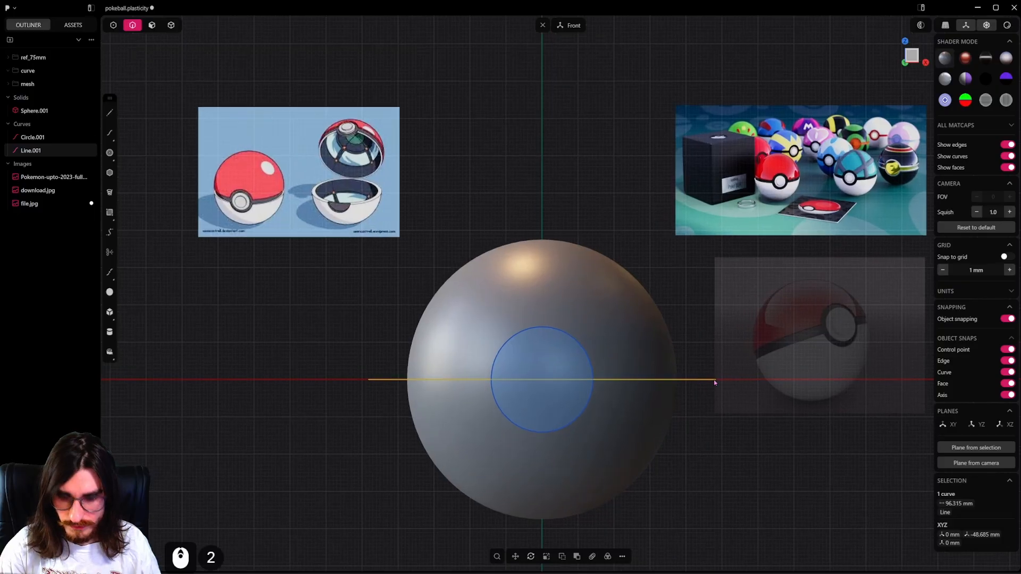
key("o")
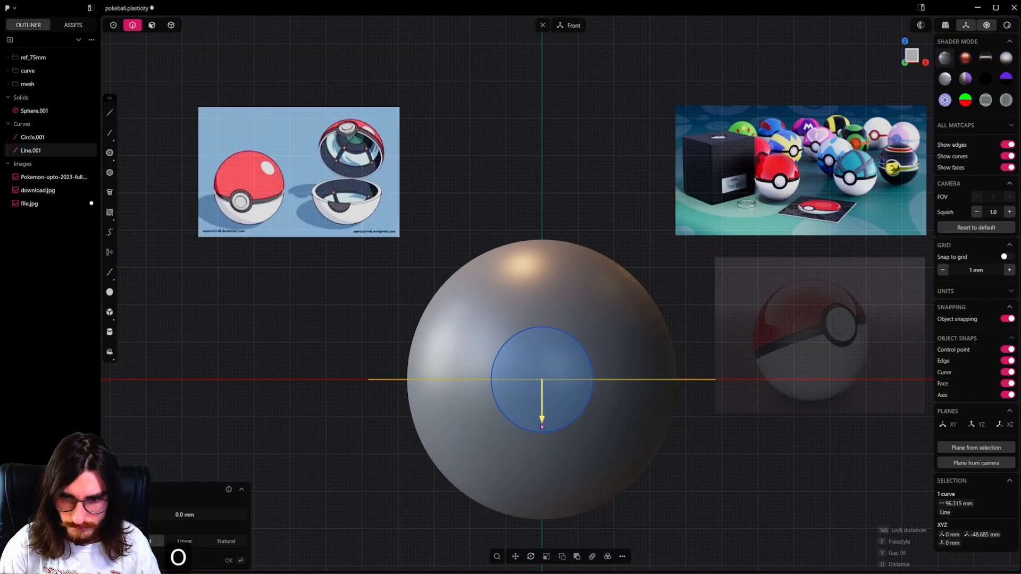
left_click_drag(541, 425, 551, 437)
key("Tab")
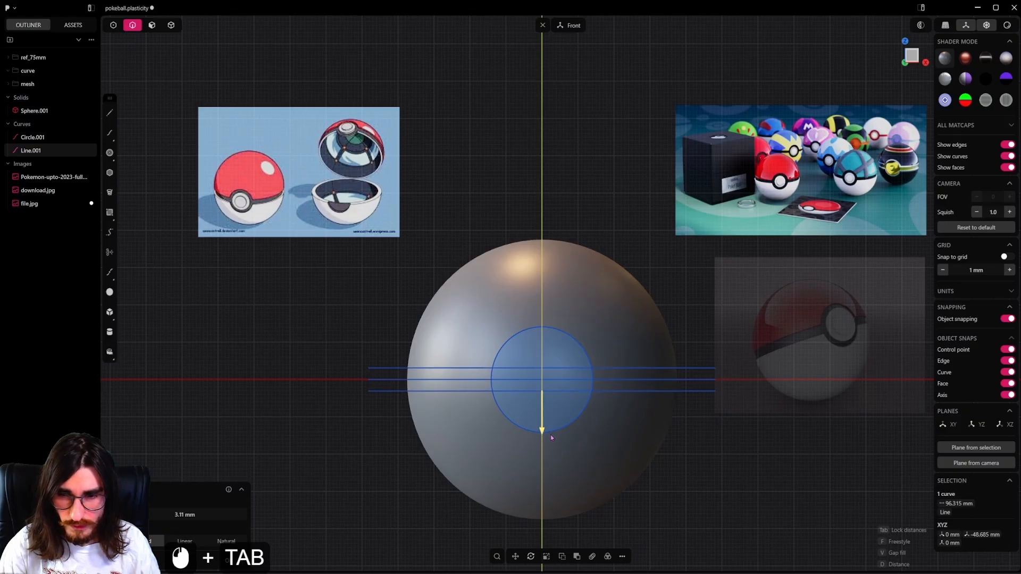
left_click(550, 434)
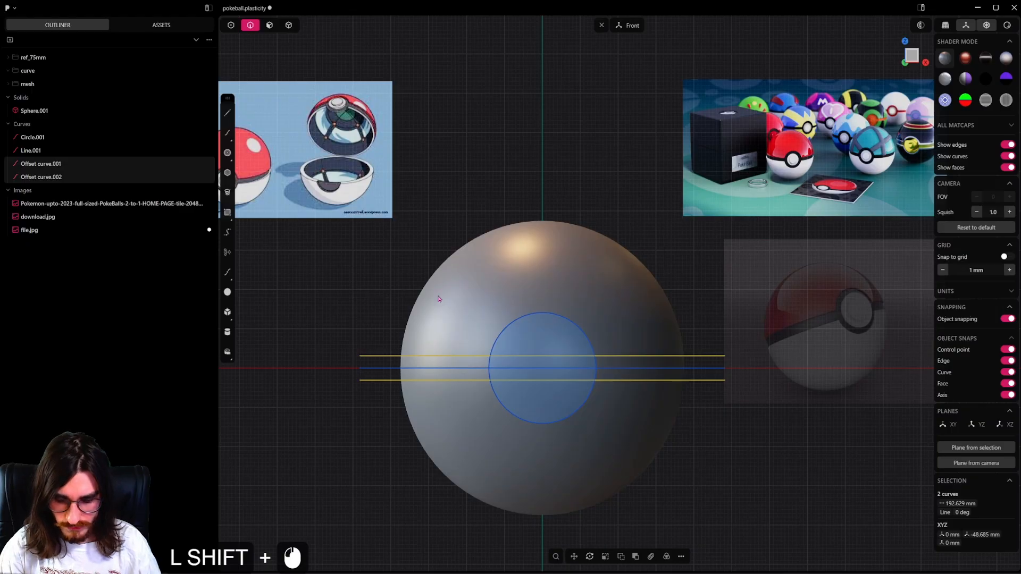
Imprint the two offset lines onto the sphere.
key("shift+i")
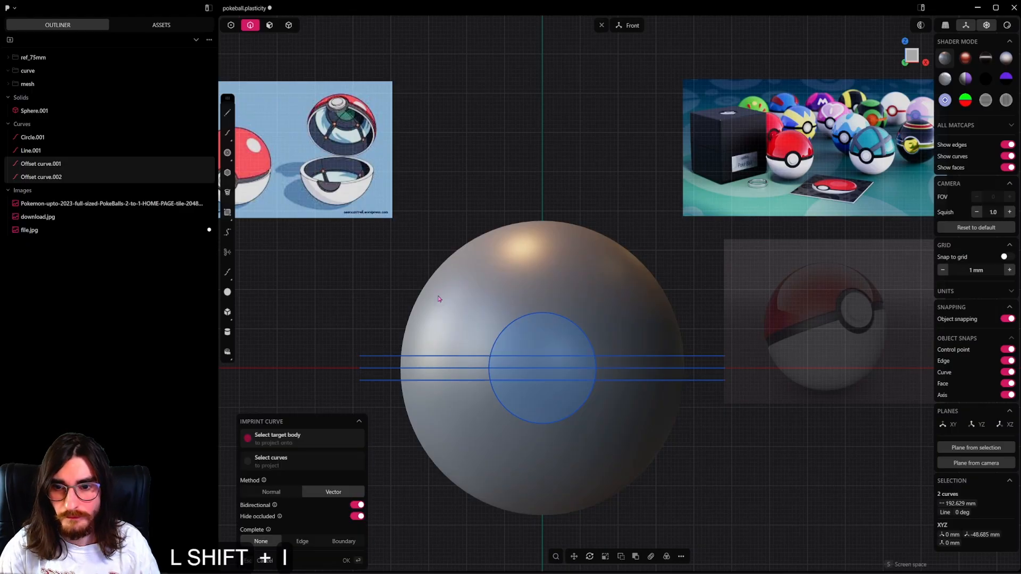
left_click(594, 284)
right_click(743, 465)
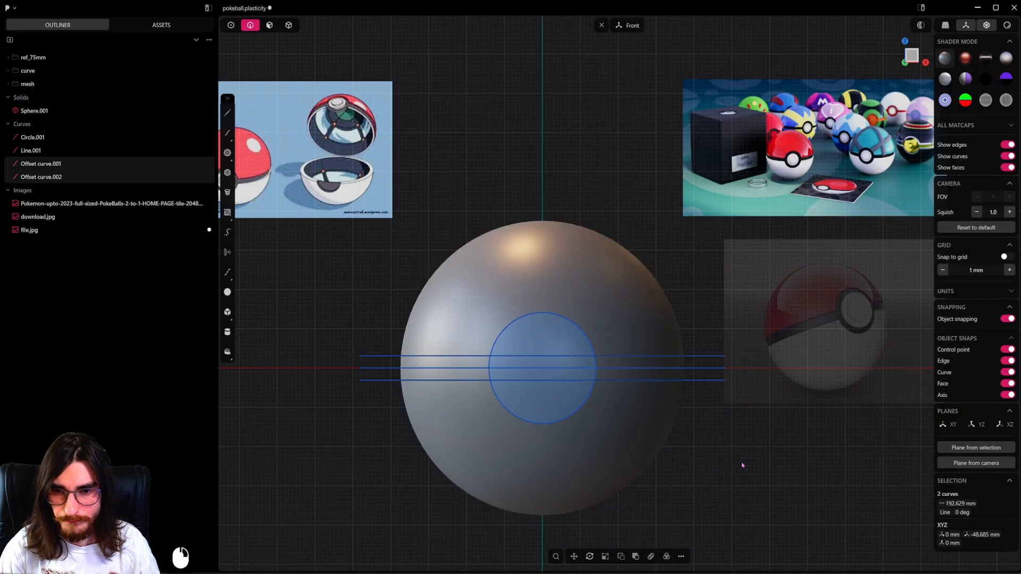
Mirror the imprinted front half of the sphere onto the back, cutting down the mirror plane, so the band runs all around.
middle_click_drag(686, 337, 758, 336, "alt")
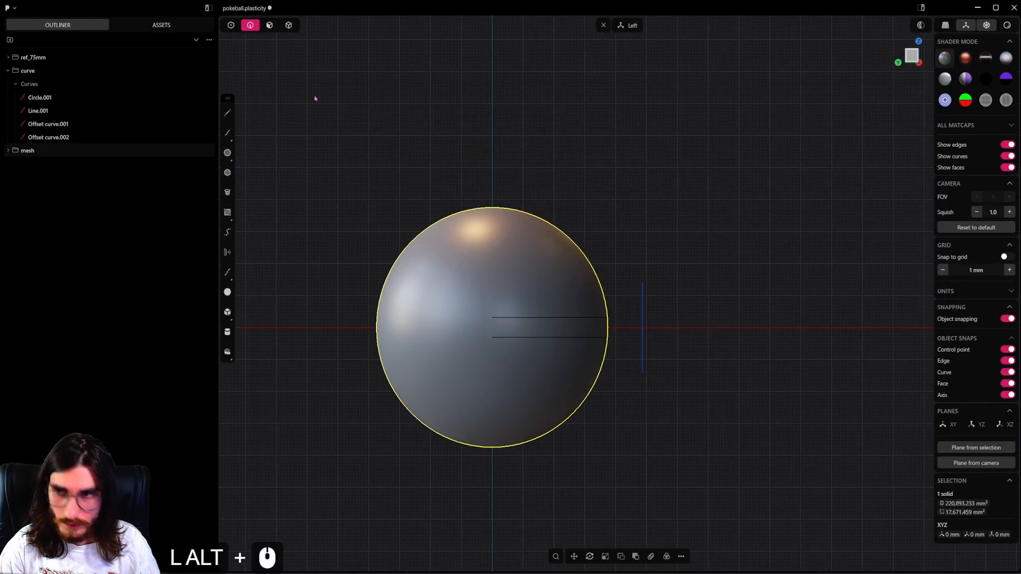
left_click(289, 25)
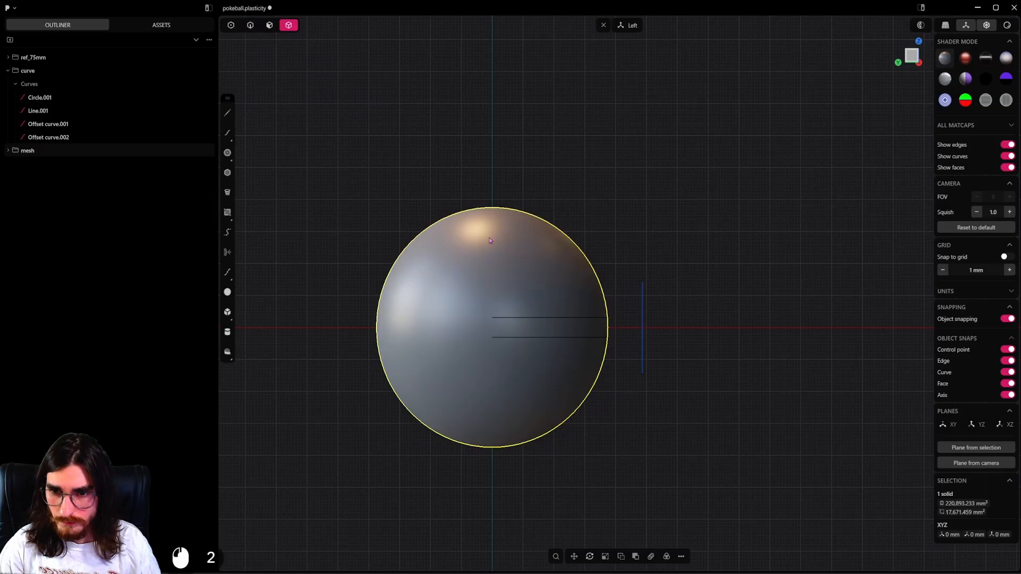
key("alt+x")
left_click(514, 328)
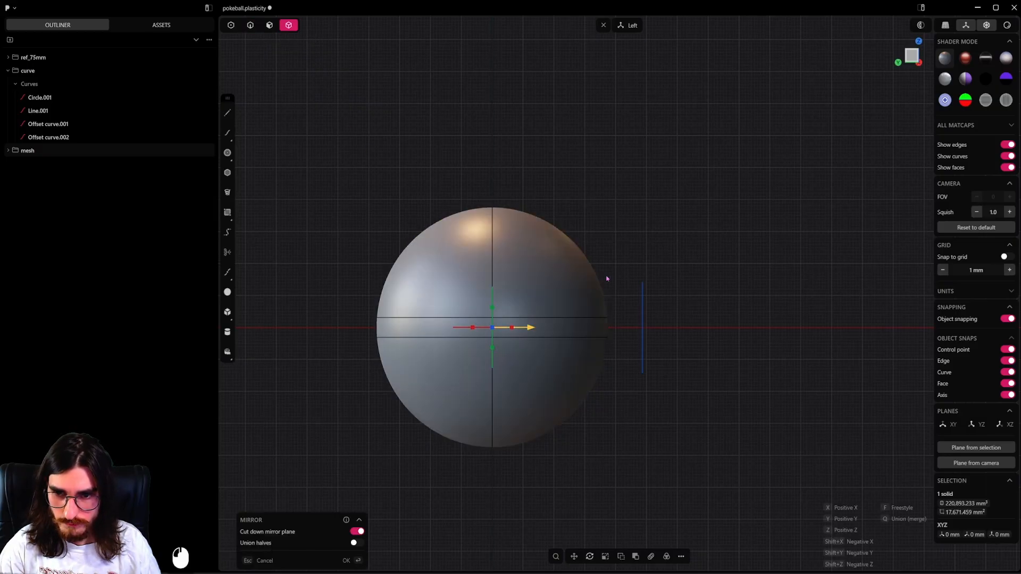
left_click(736, 316)
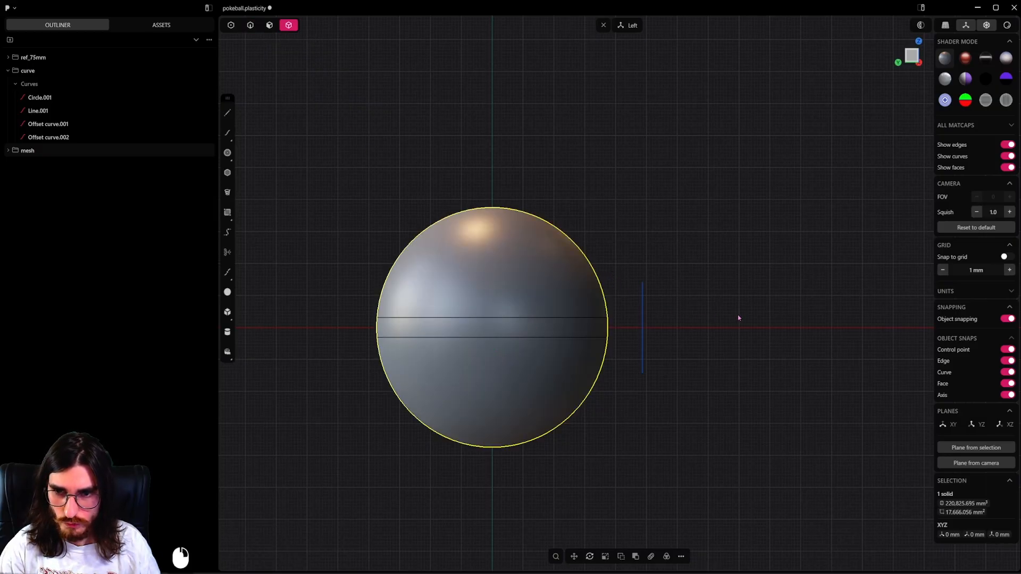
Imprint the circle onto the front of the sphere from the front view.
middle_click_drag(735, 316, 434, 352, "alt")
middle_click_drag(523, 283, 604, 304, "alt")
left_click(265, 27)
left_click(255, 28)
left_click(583, 313)
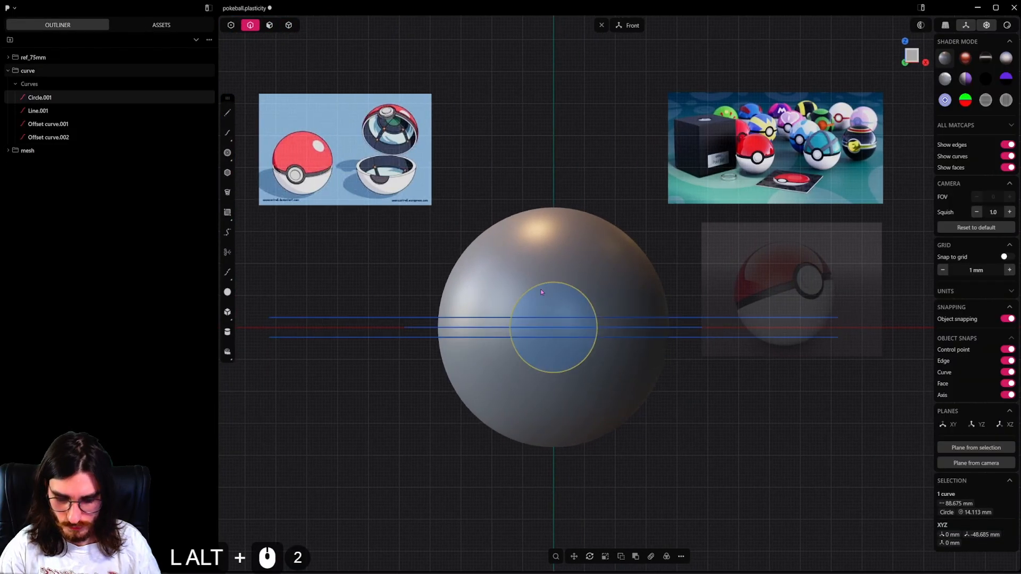
key("shift+i")
left_click(553, 251)
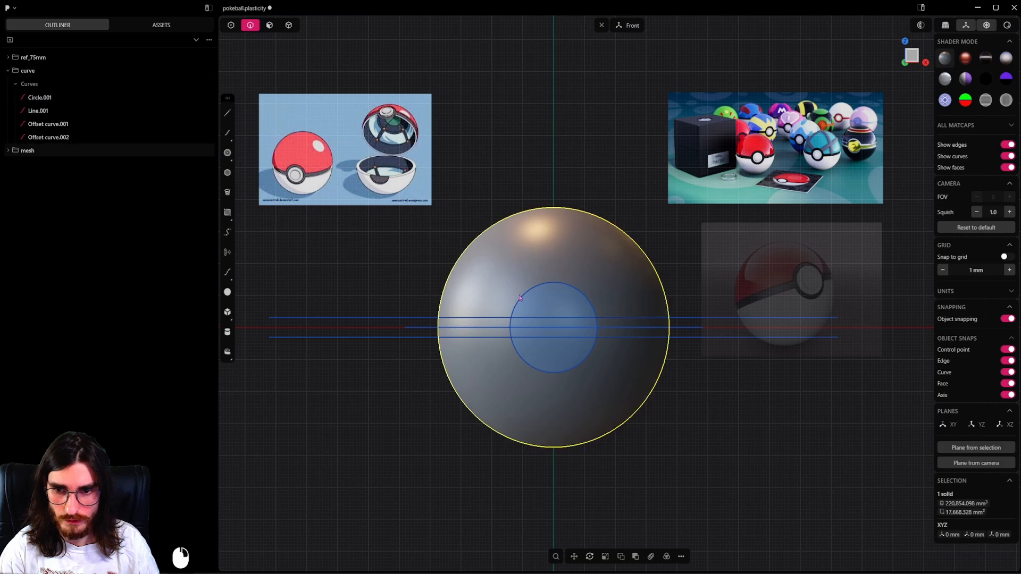
Open Fillet on the upper band edge segment inside the imprinted circle.
middle_click_drag(520, 297, 552, 335)
scroll(547, 308, "up", 8)
left_click(548, 314)
key("b")
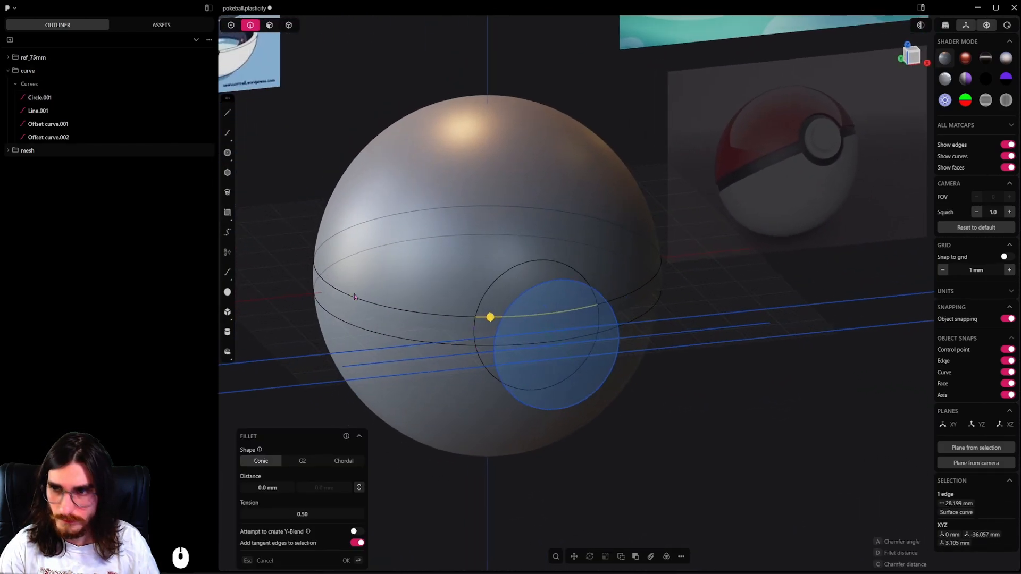
Hide the circle, the centre line and both offset curves in the curve group.
left_click(190, 100)
left_click(191, 111)
left_click(191, 124)
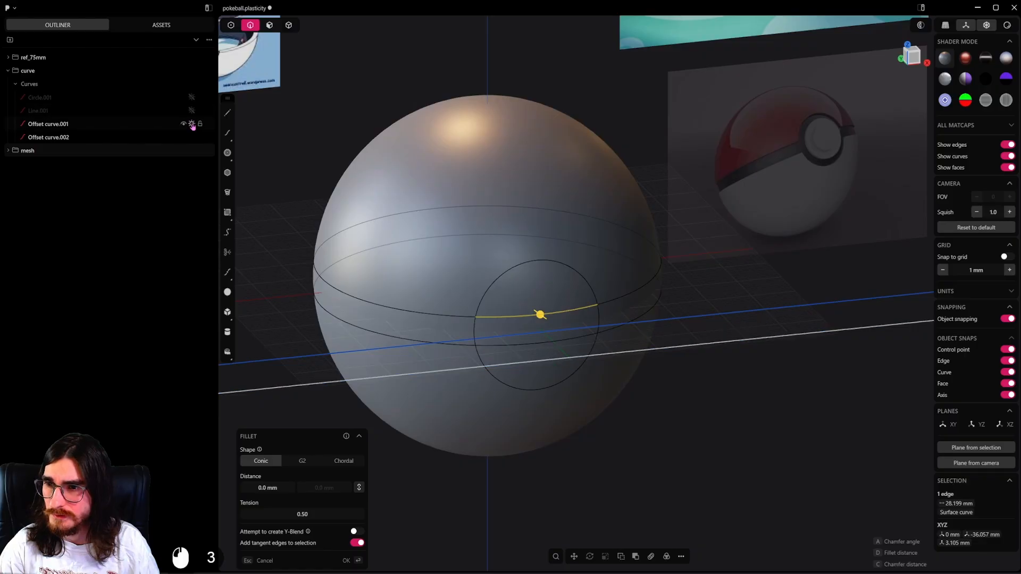
left_click(191, 137)
Remove the upper and lower band edge segments inside the imprinted circle so the button area is one face.
scroll(522, 289, "up", 3)
key("shift")
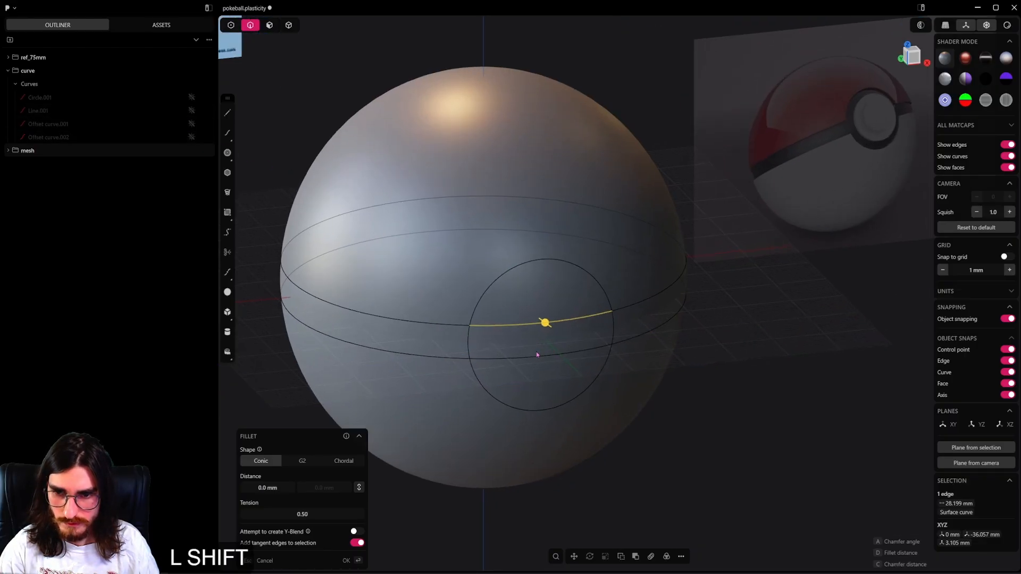
left_click(538, 359, "shift")
key("shift+x")
middle_click_drag(561, 353, 626, 343, "alt")
Duplicate the circular button face in place as a separate sheet.
left_click(288, 25)
left_click(270, 26)
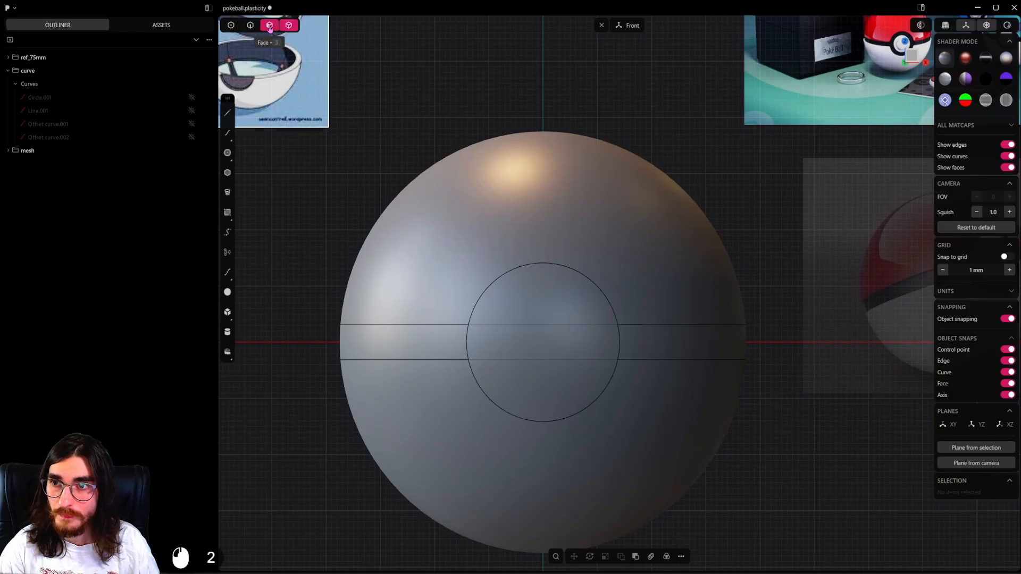
left_click(543, 308)
scroll(543, 309, "down", 2)
middle_click_drag(634, 332, 573, 328)
key("shift+d")
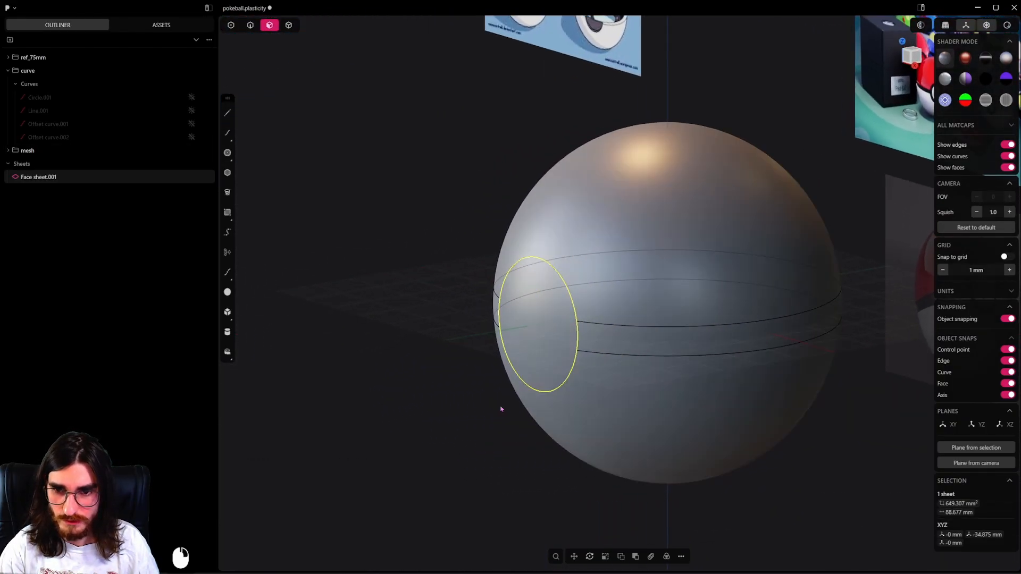
key("Escape")
left_click(509, 341)
middle_click_drag(538, 303, 825, 285)
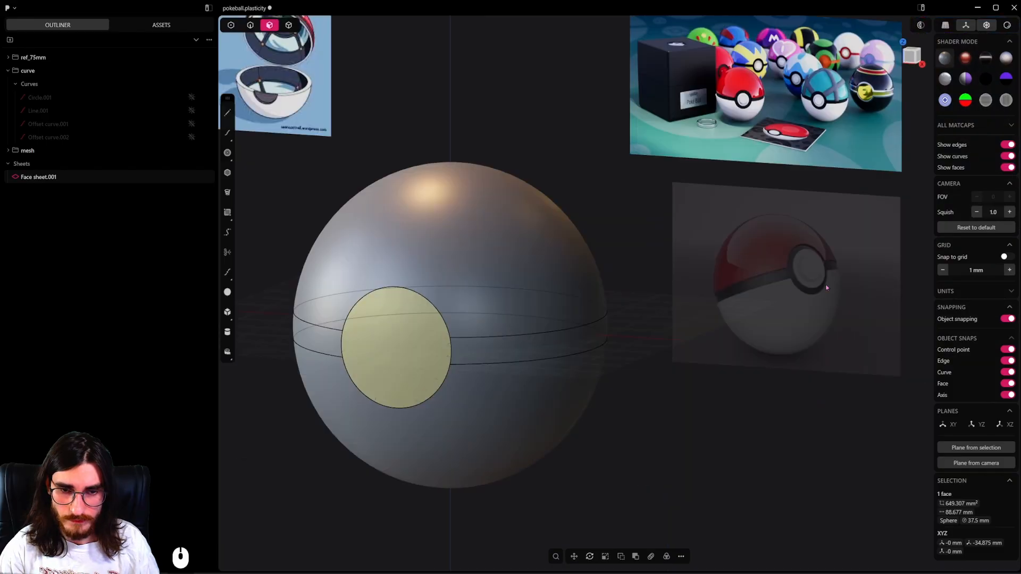
middle_click_drag(415, 303, 653, 176)
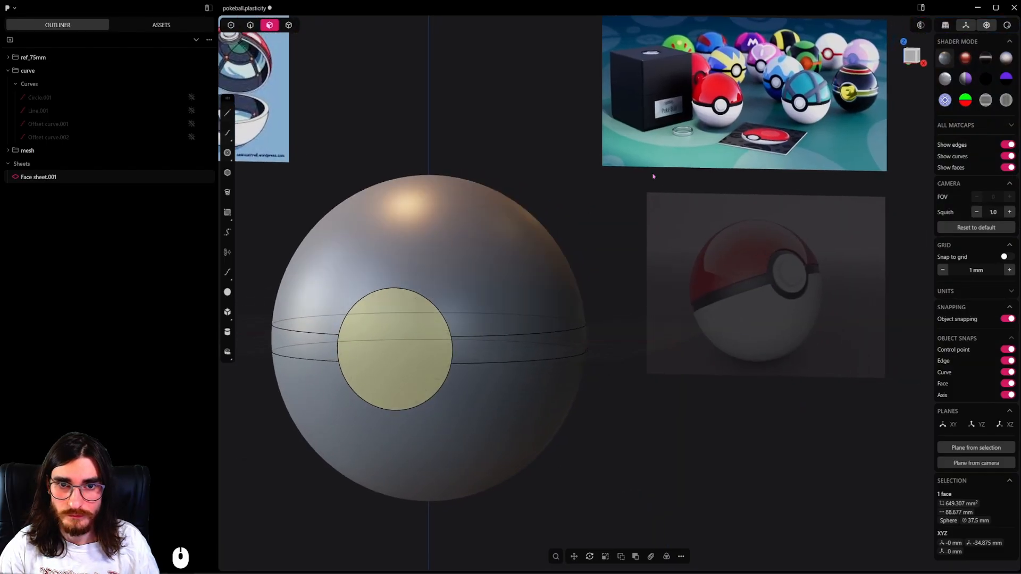
left_click(509, 273)
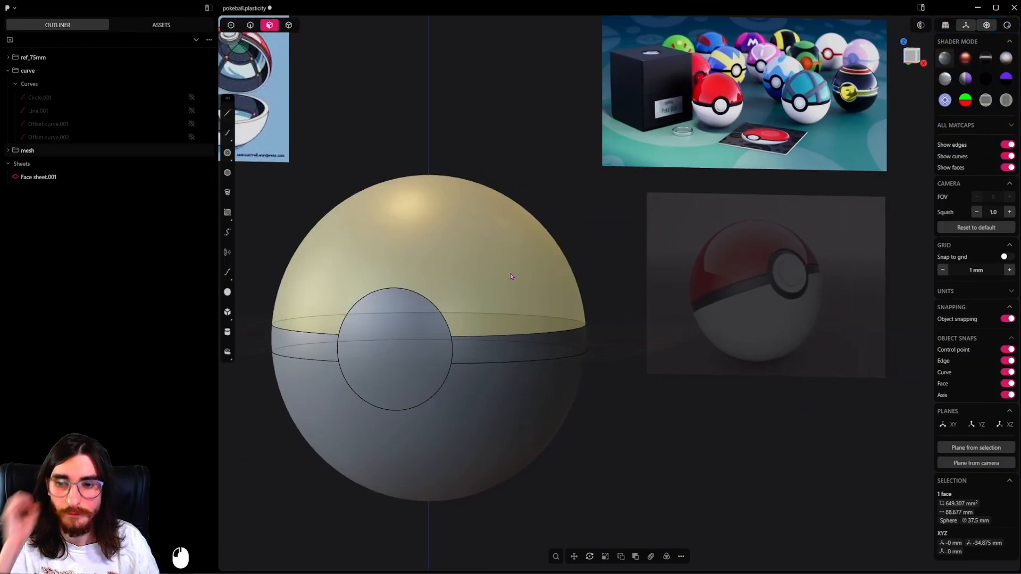
left_click(488, 384, "shift")
left_click(515, 350, "shift")
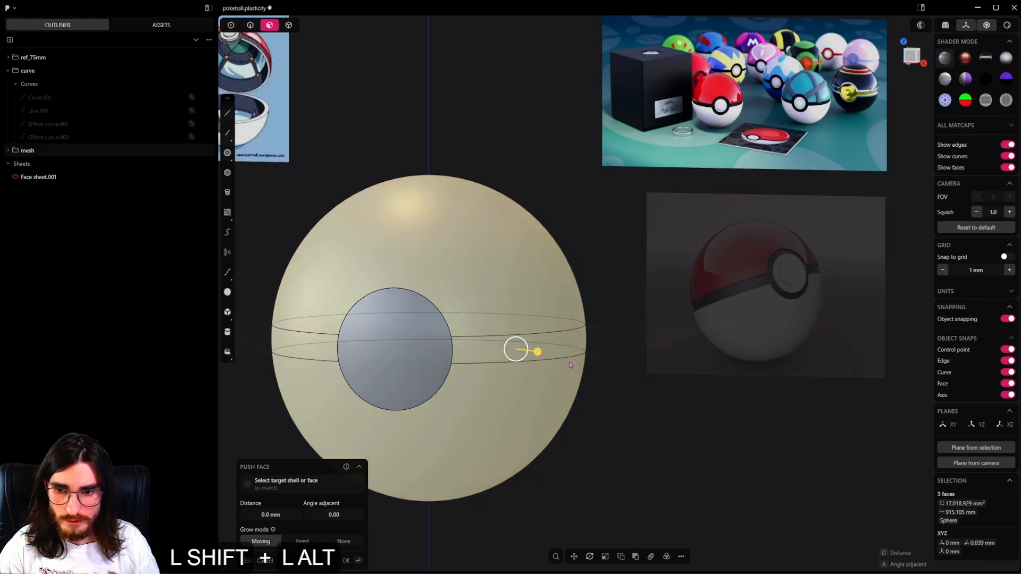
middle_click_drag(515, 351, 763, 372, "alt+shift")
middle_click_drag(293, 357, 392, 339, "shift")
scroll(392, 339, "up", 1)
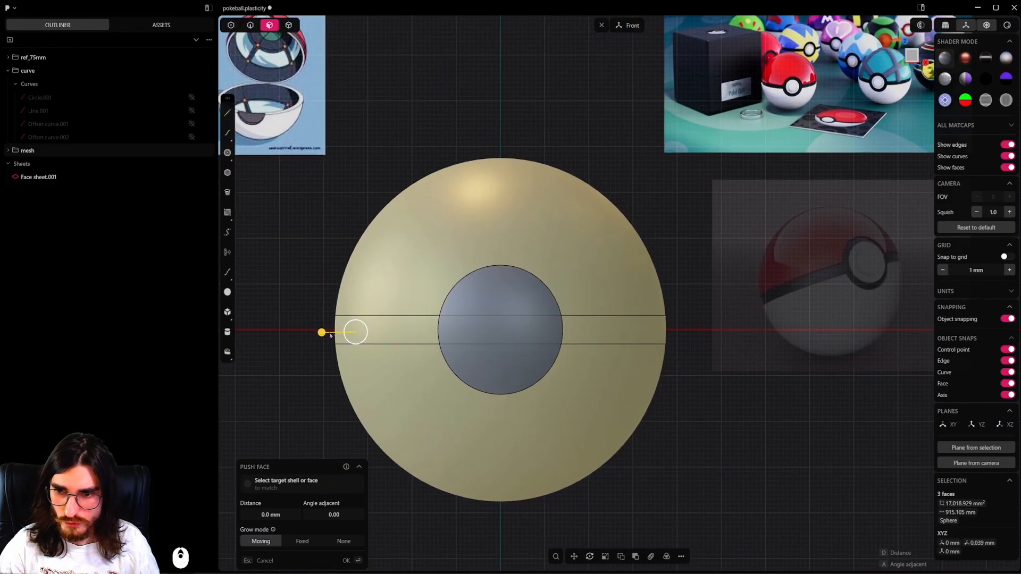
Hide the duplicated circular sheet to expose the sphere's own button face.
left_click(289, 25)
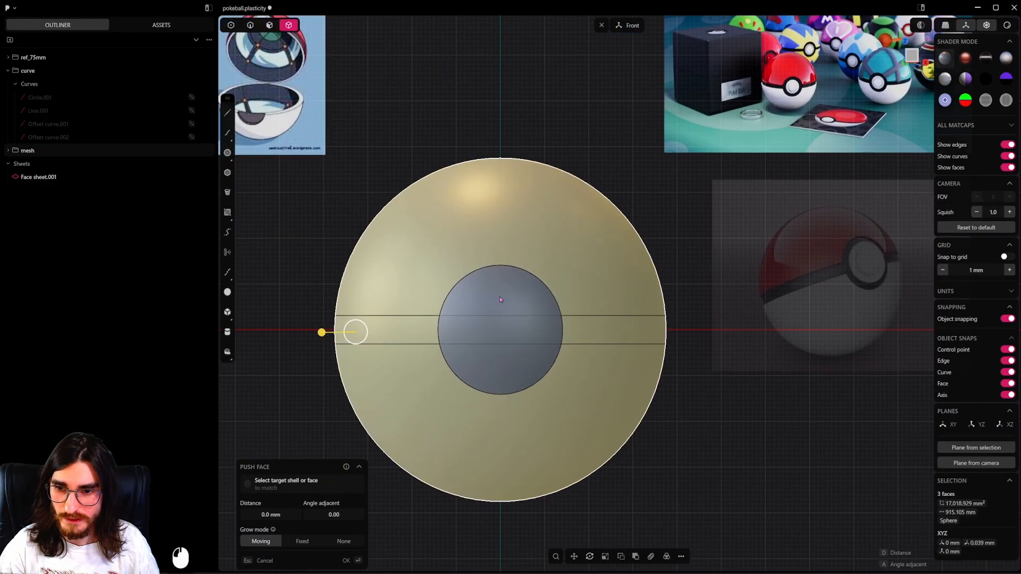
left_click(525, 327)
key("h")
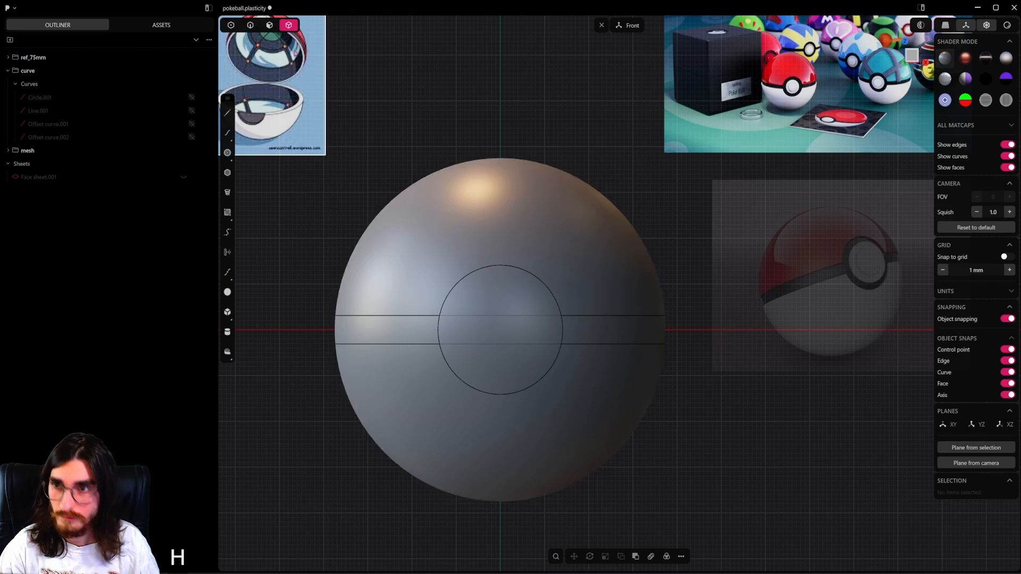
Push all four sphere faces inward by 1.35 mm and unhide the circular sheet.
left_click(269, 25)
left_click_drag(666, 84, 383, 452)
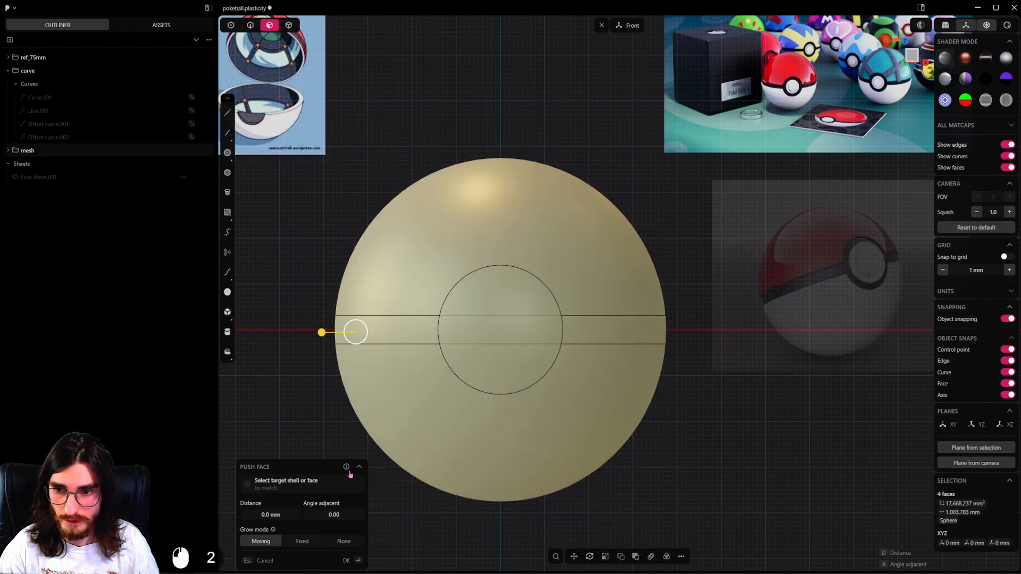
left_click_drag(319, 335, 372, 323, "shift")
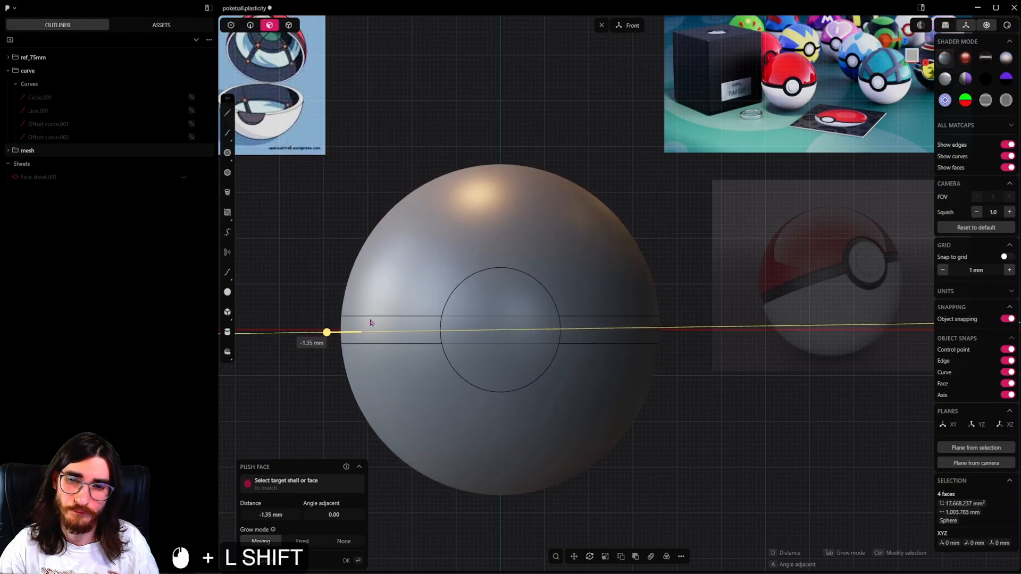
left_click_drag(371, 322, 373, 323, "shift")
right_click(553, 328)
key("alt+h")
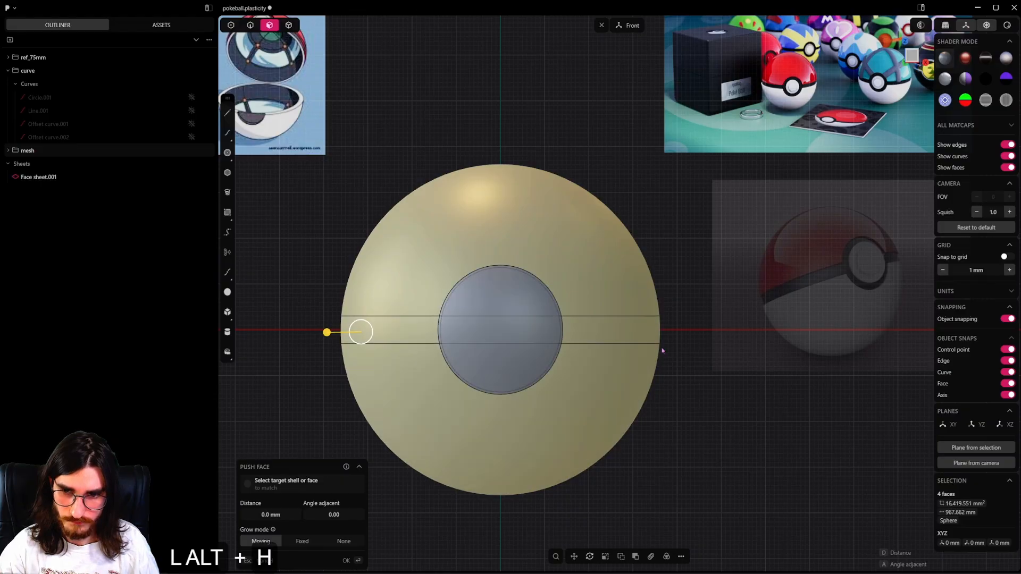
Duplicate only the sphere's upper and lower faces in place as separate sheets, leaving out the band and button.
middle_click_drag(615, 340, 628, 372, "alt")
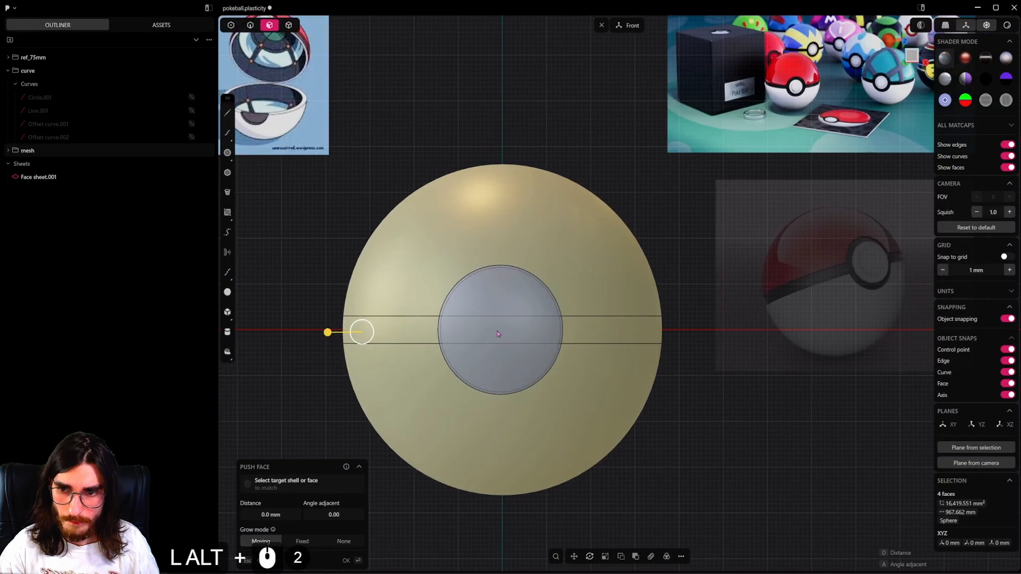
left_click(736, 409)
left_click(567, 235)
left_click(607, 405, "shift")
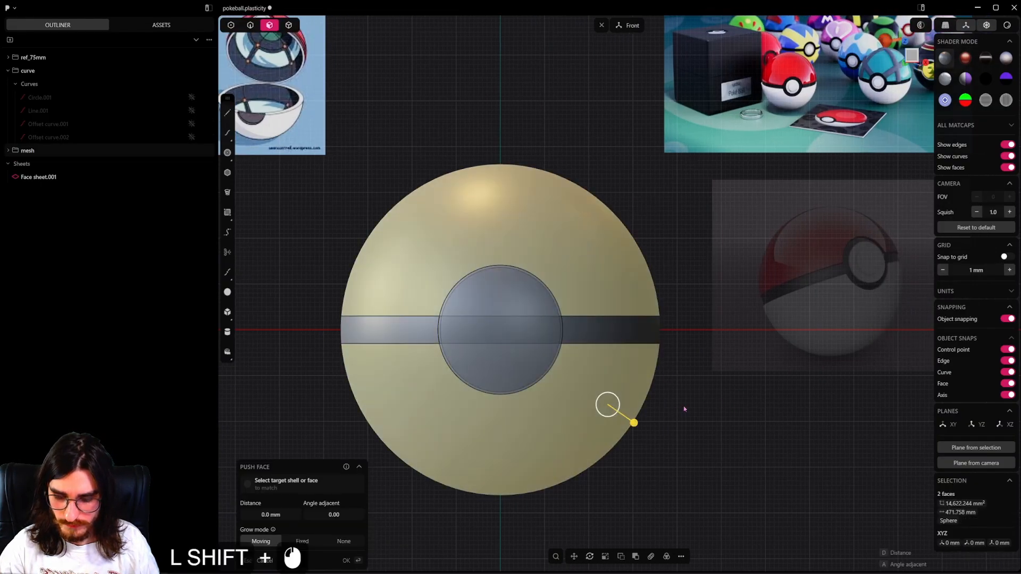
key("shift+d")
right_click(721, 421)
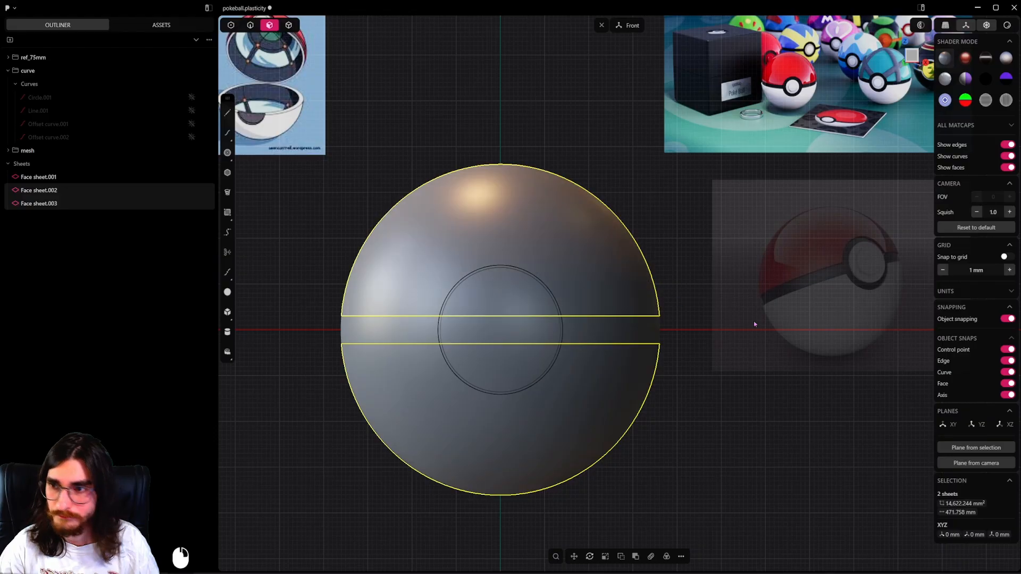
Thicken the upper and lower sheets outward into solid shells and hide the circular sheet.
key("f")
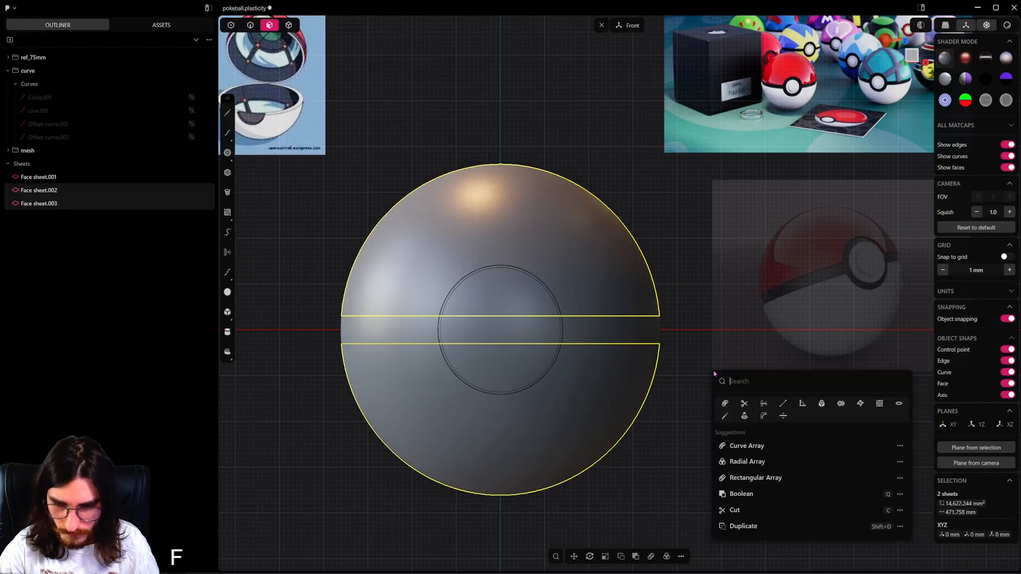
left_click(784, 416)
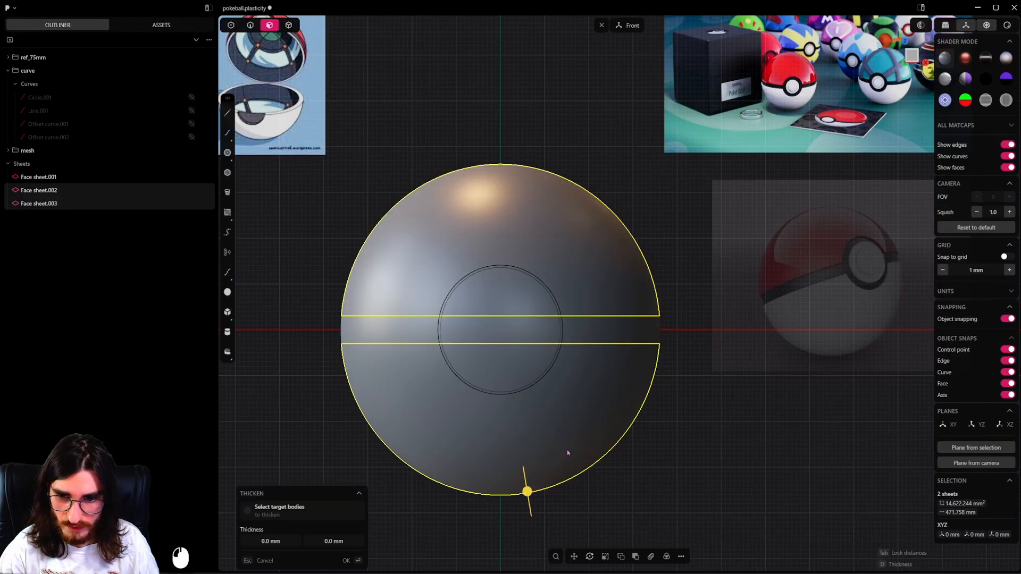
middle_click_drag(481, 441, 548, 448, "alt")
left_click_drag(538, 466, 514, 525, "shift")
right_click(455, 270)
Examine the thickened shells around the band and button recess, and compare them with the reference images.
middle_click_drag(453, 269, 729, 322)
scroll(489, 319, "up", 2)
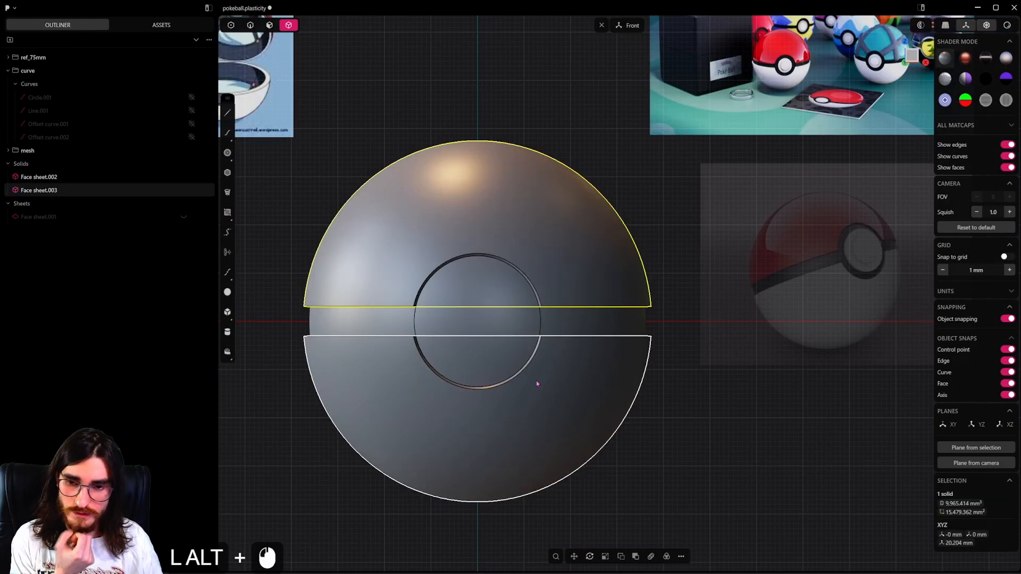
left_click(537, 384)
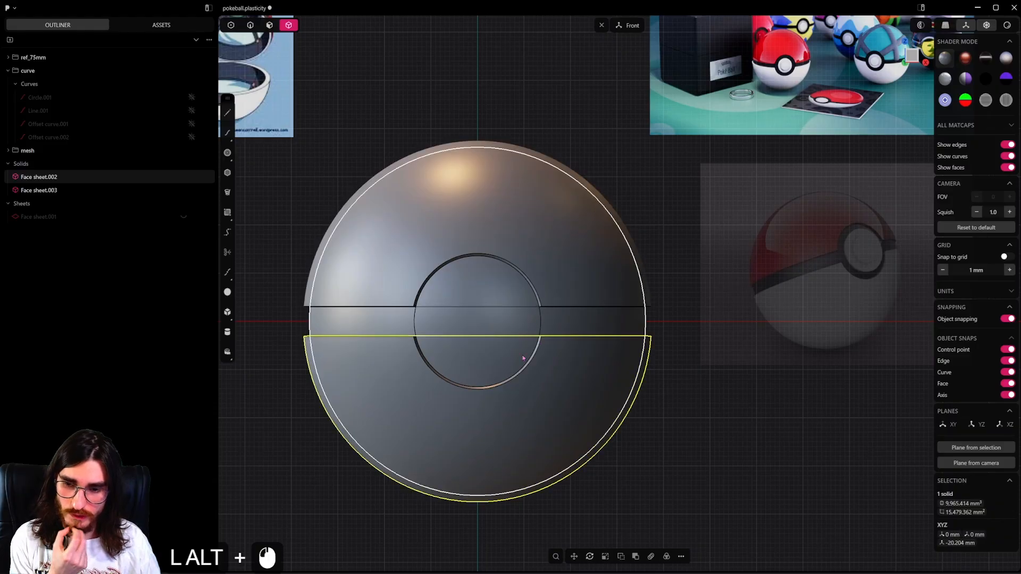
middle_click_drag(536, 384, 550, 402)
scroll(537, 353, "up", 3)
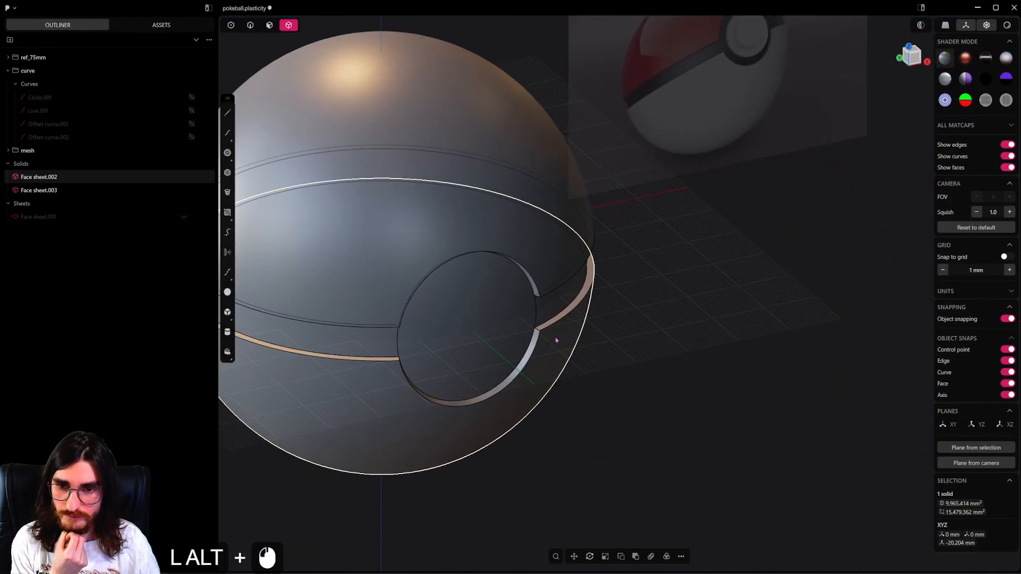
left_click_drag(556, 340, 563, 281, "alt")
scroll(564, 281, "down", 2, "alt")
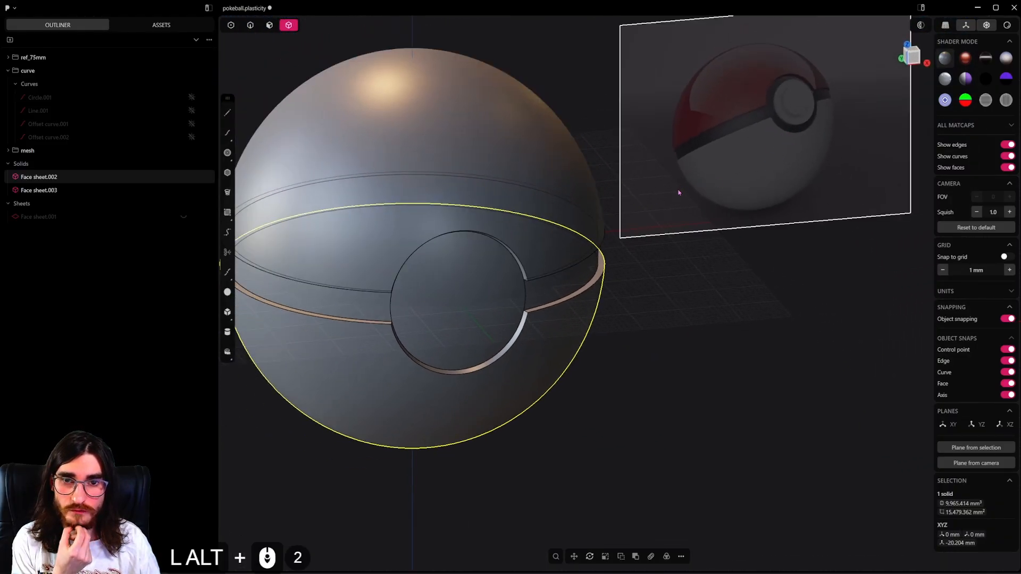
scroll(679, 192, "down", 4, "alt")
left_click_drag(679, 193, 656, 189, "alt")
scroll(656, 189, "down", 2, "alt")
left_click_drag(526, 167, 622, 319, "alt+shift")
left_click_drag(621, 319, 529, 230, "alt")
scroll(461, 223, "up", 4, "alt")
left_click_drag(428, 241, 416, 208, "alt+shift")
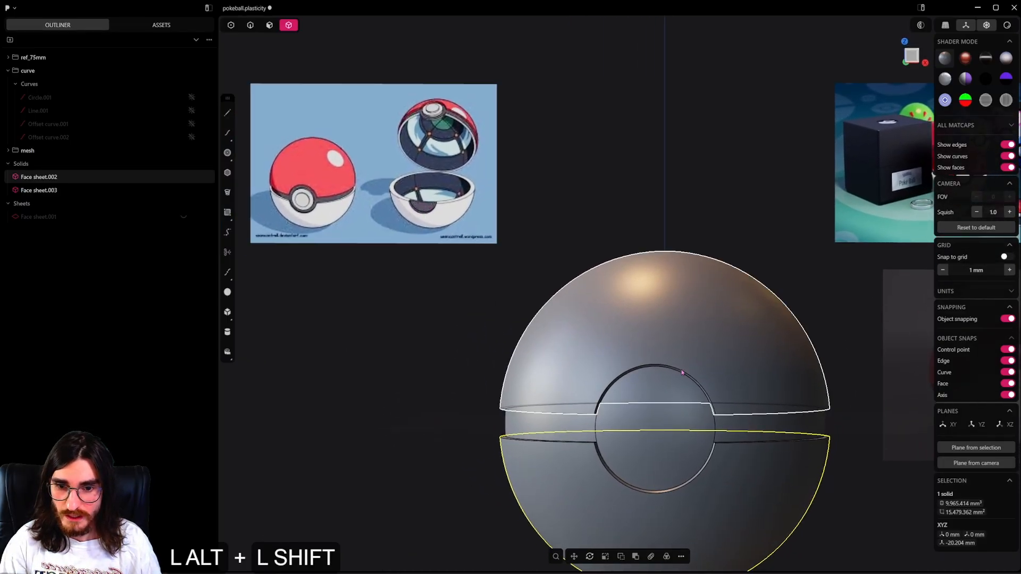
left_click_drag(681, 441, 624, 348, "alt+shift")
key("3")
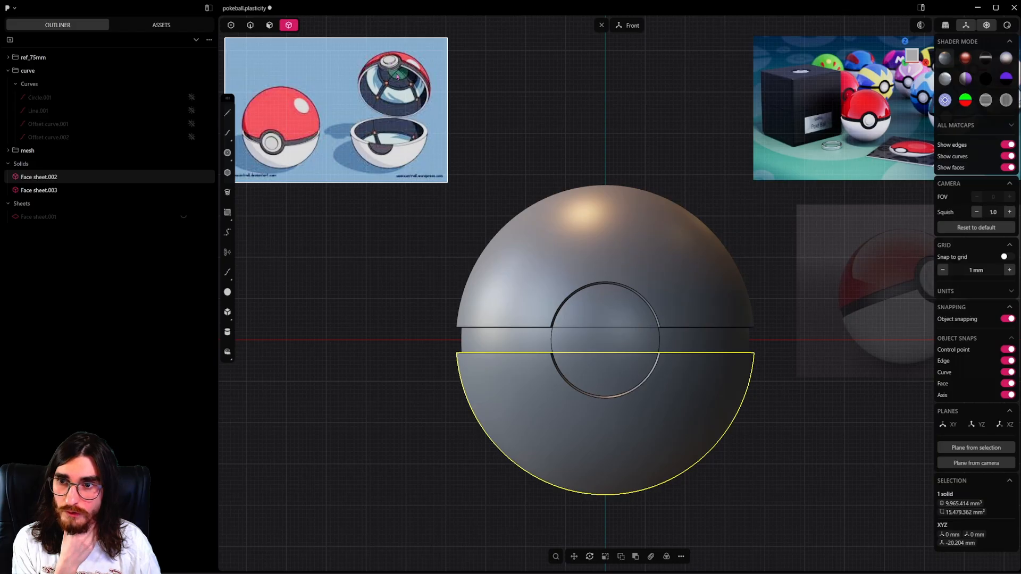
Unhide the offset line along the lower edge of the band.
key("ctrl+z")
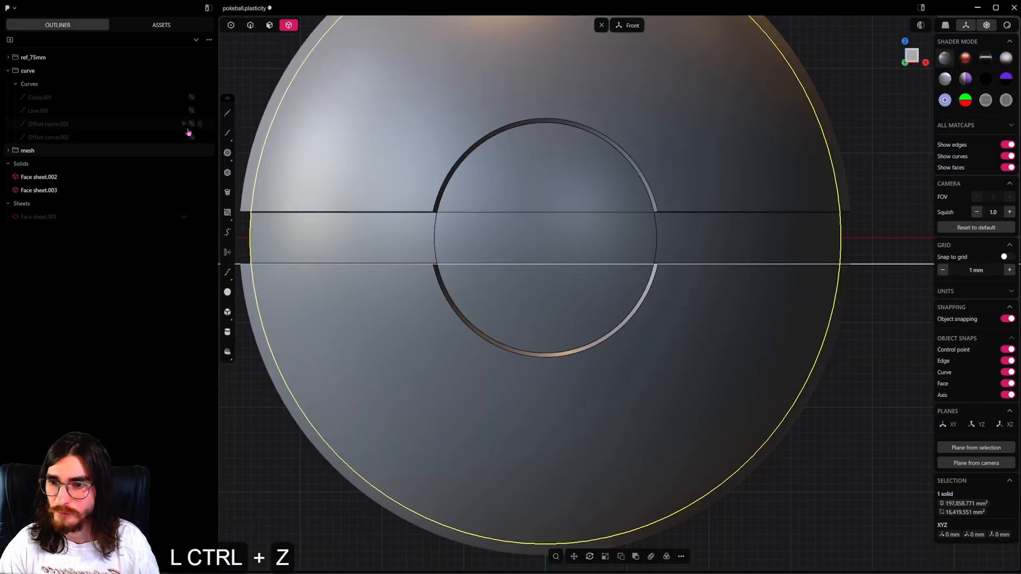
left_click(193, 125)
scroll(505, 287, "down", 5)
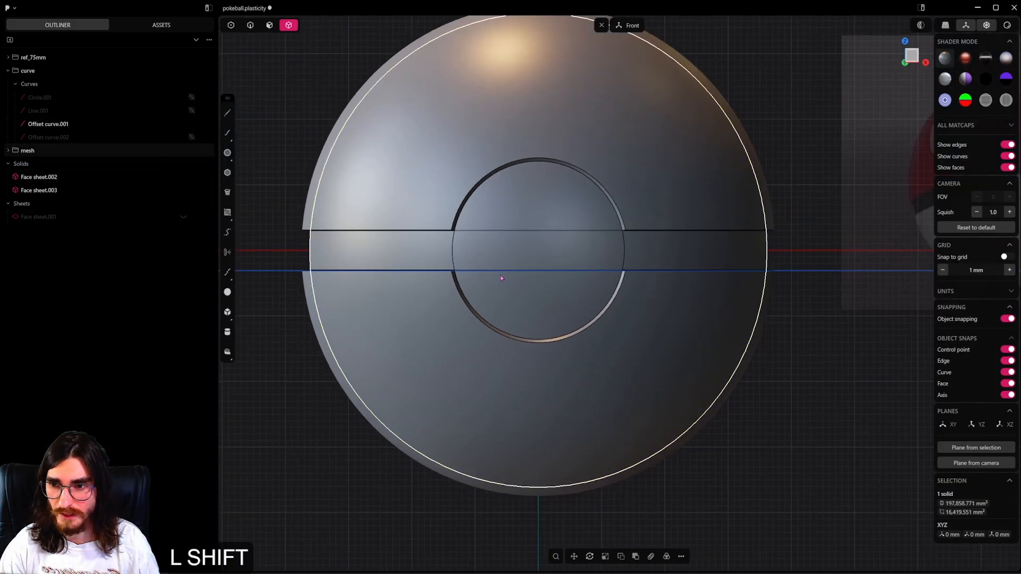
middle_click_drag(502, 279, 561, 308, "shift")
left_click(250, 25)
left_click(308, 301)
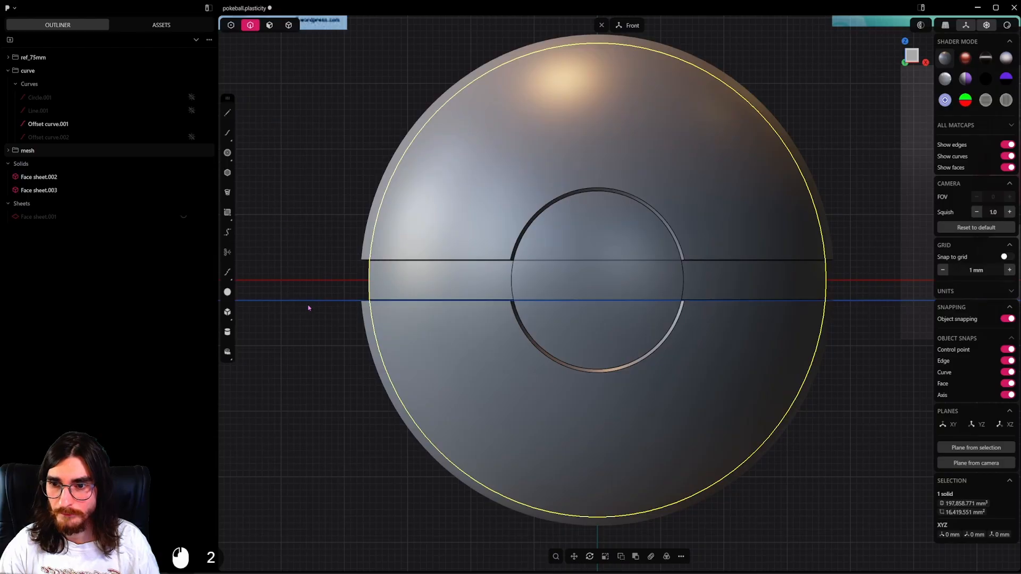
scroll(347, 335, "down", 6)
key("c")
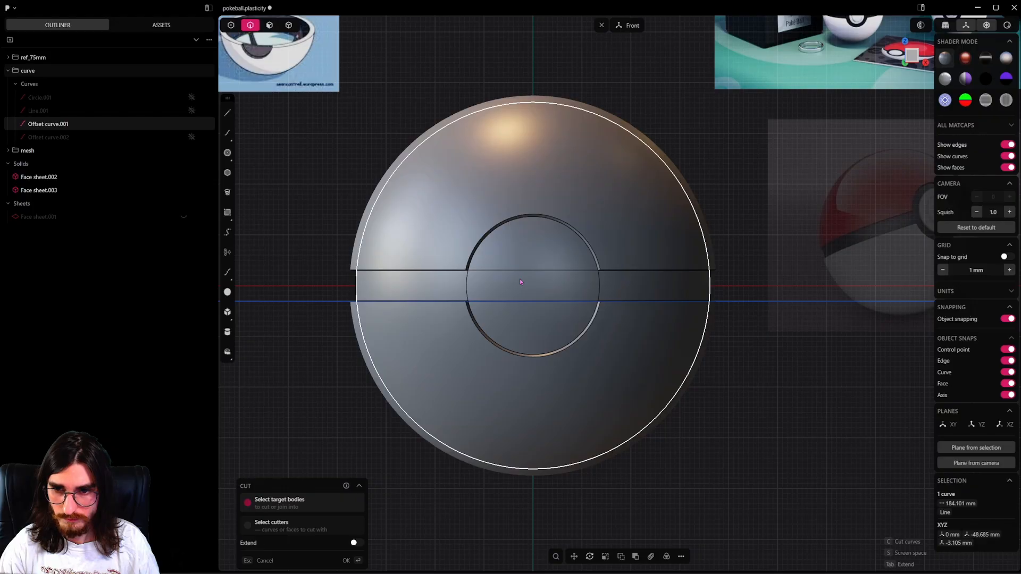
key("Escape")
Duplicate the inner sphere in place.
left_click(541, 286)
left_click(288, 25)
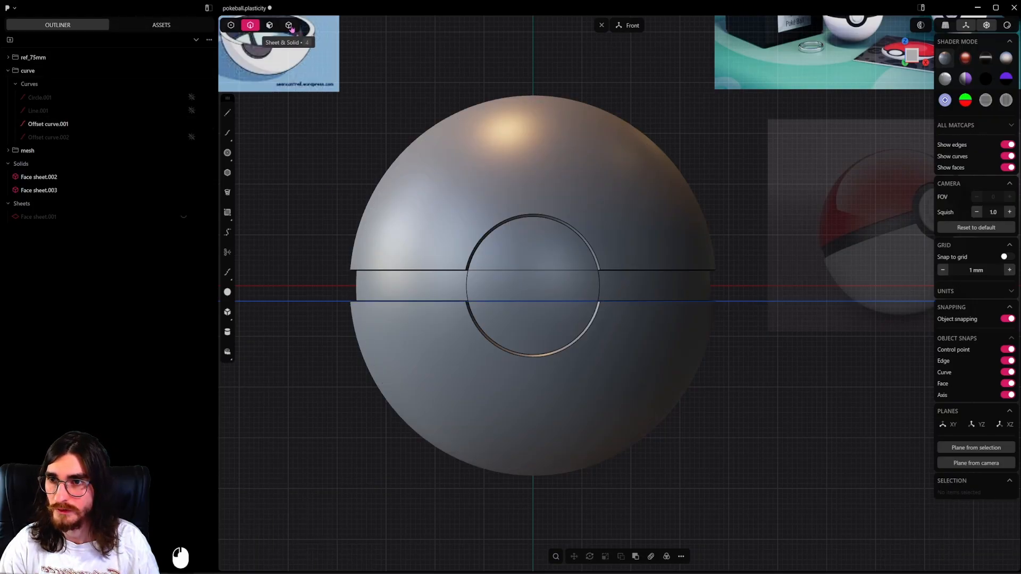
left_click(463, 257)
key("shift+d")
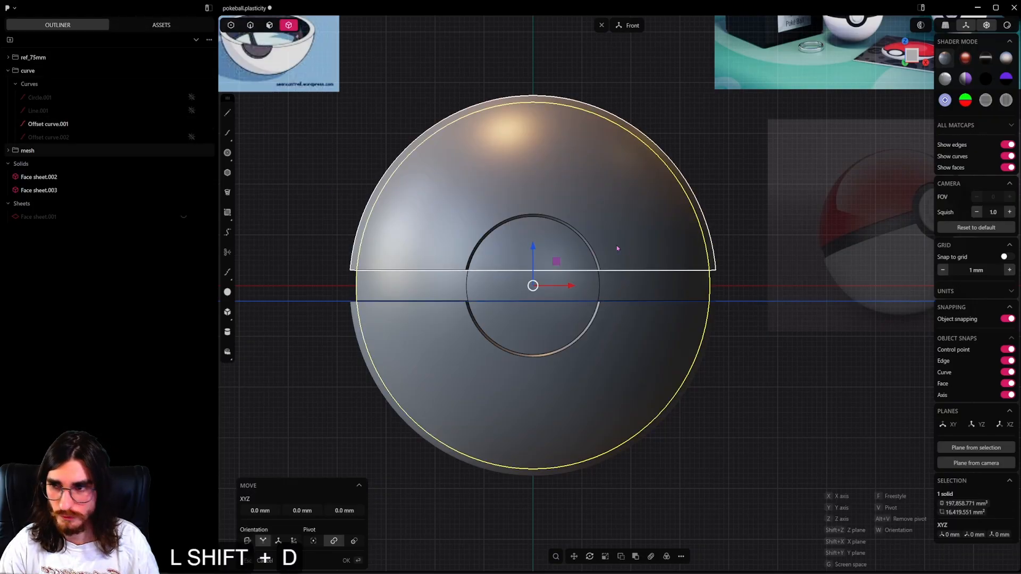
key("g")
key("ctrl+z")
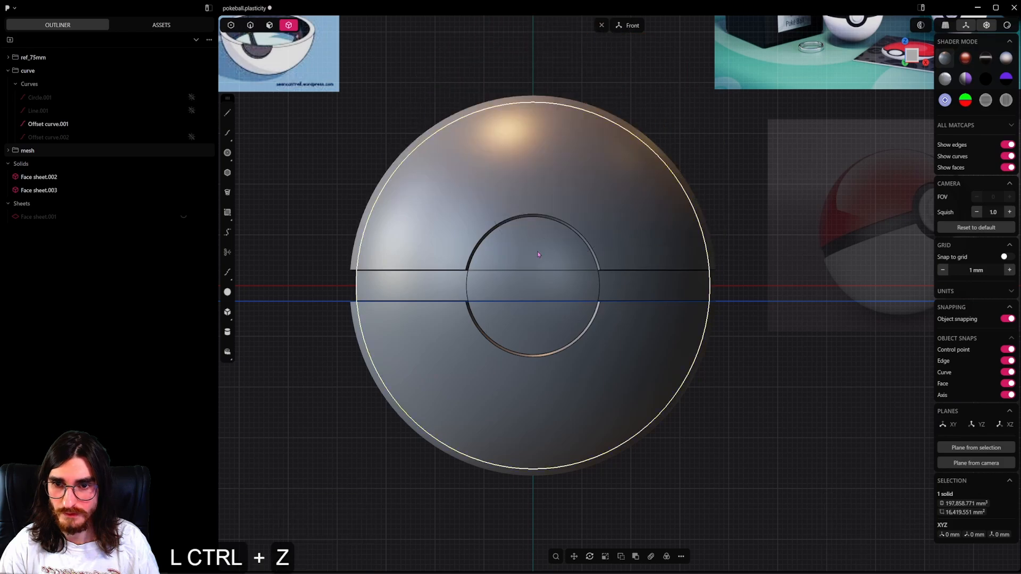
Hide both thickened shells, and rename one of the two inner spheres as copy.
left_click(59, 181)
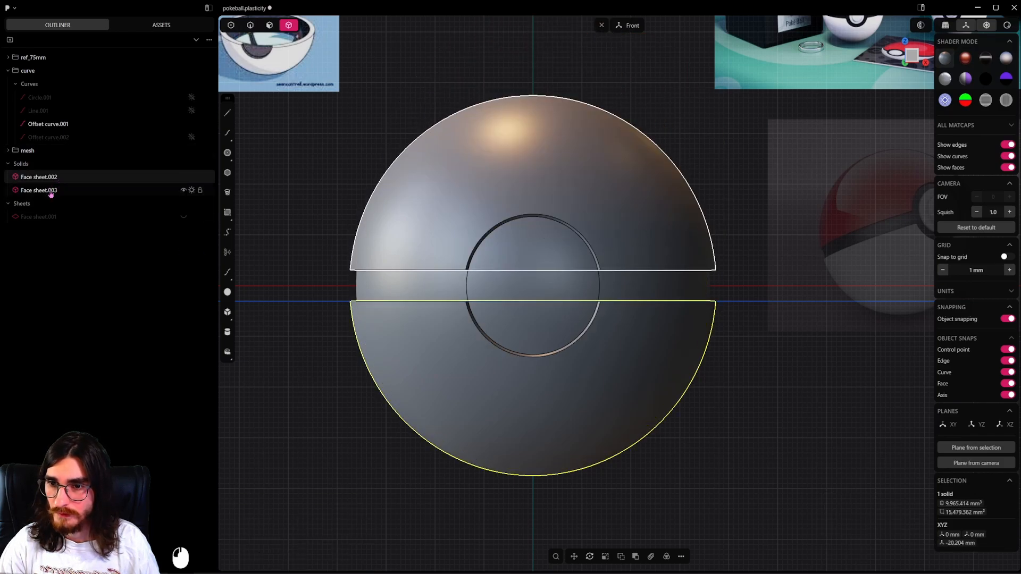
double_click(53, 179)
type("copy")
key("Return")
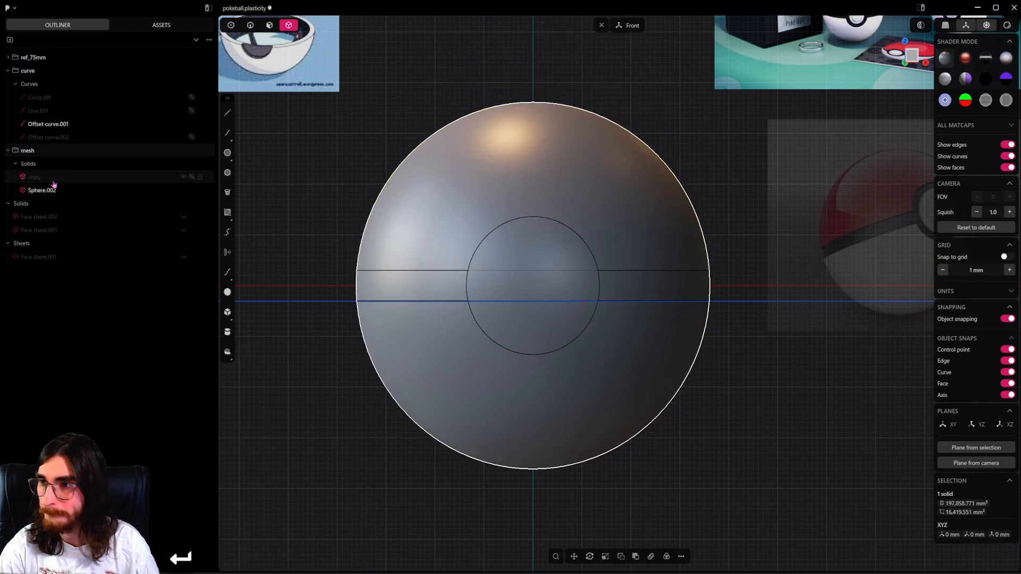
Rename the other inner sphere as lowpart.
double_click(35, 191)
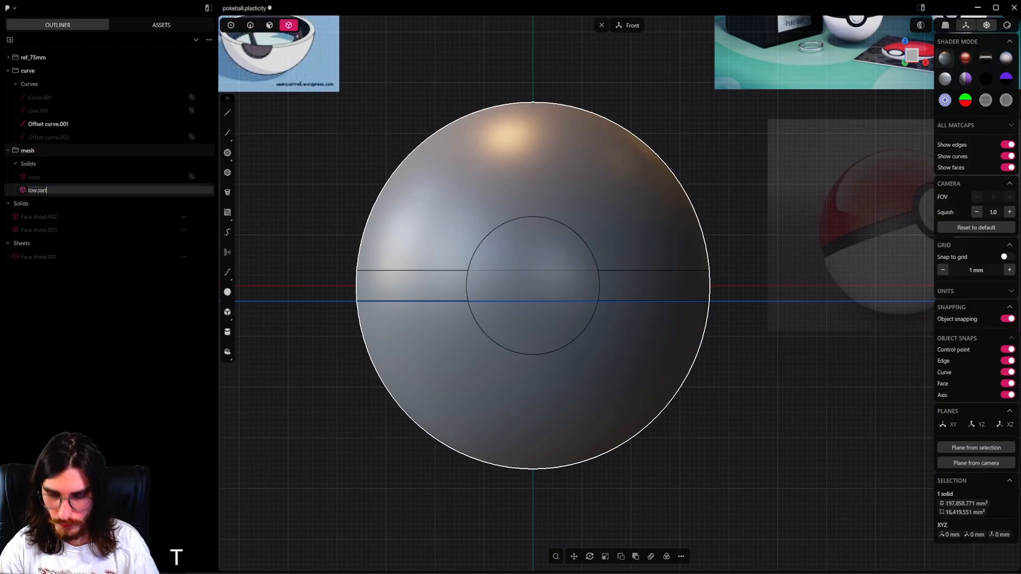
key("Return")
key("ctrl+shift+bracketright")
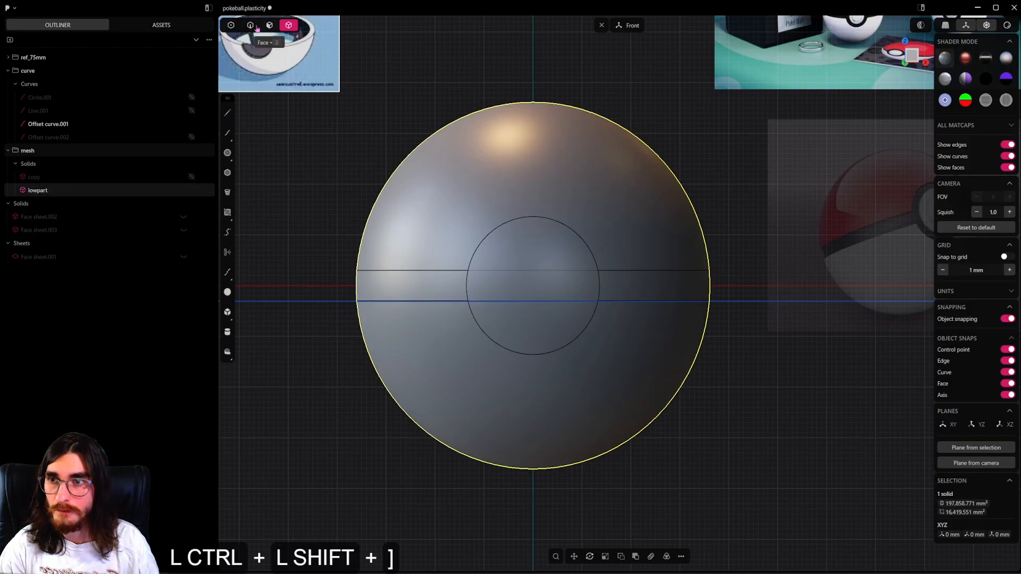
Cut the lowpart sphere with the offset line along the band's lower edge, and delete that line.
left_click(753, 301)
key("2")
key("c")
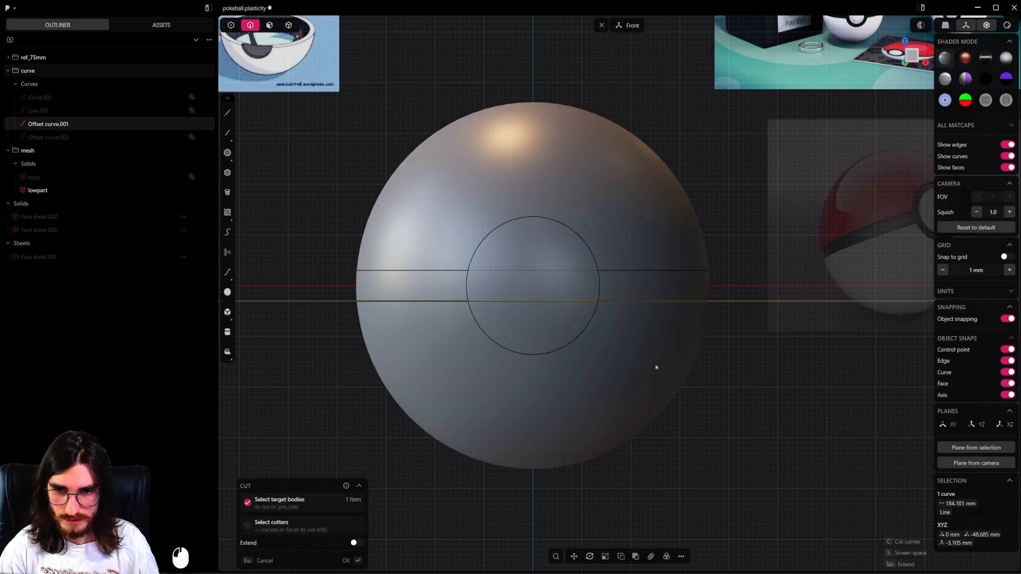
left_click(733, 301)
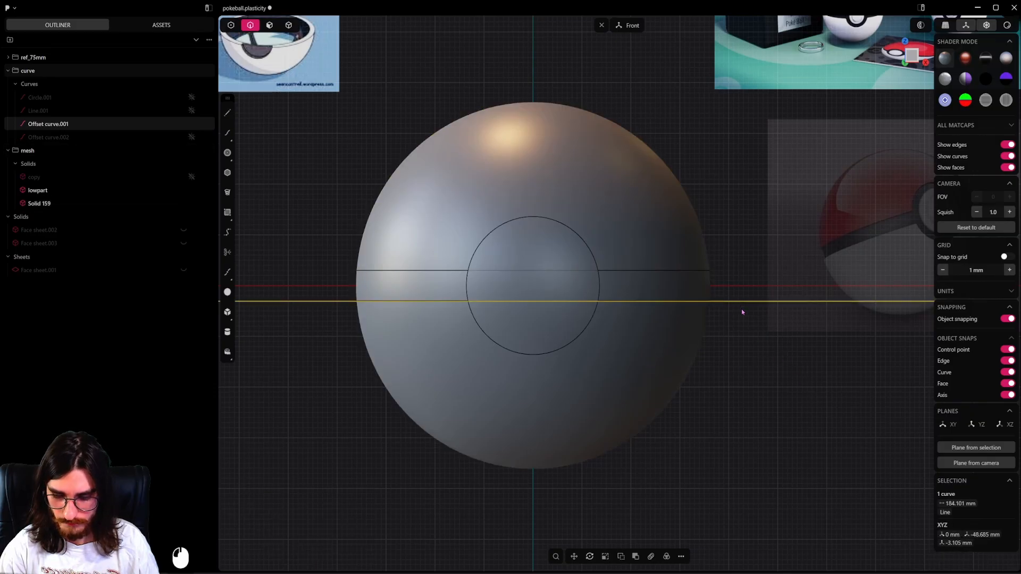
key("x")
key("2")
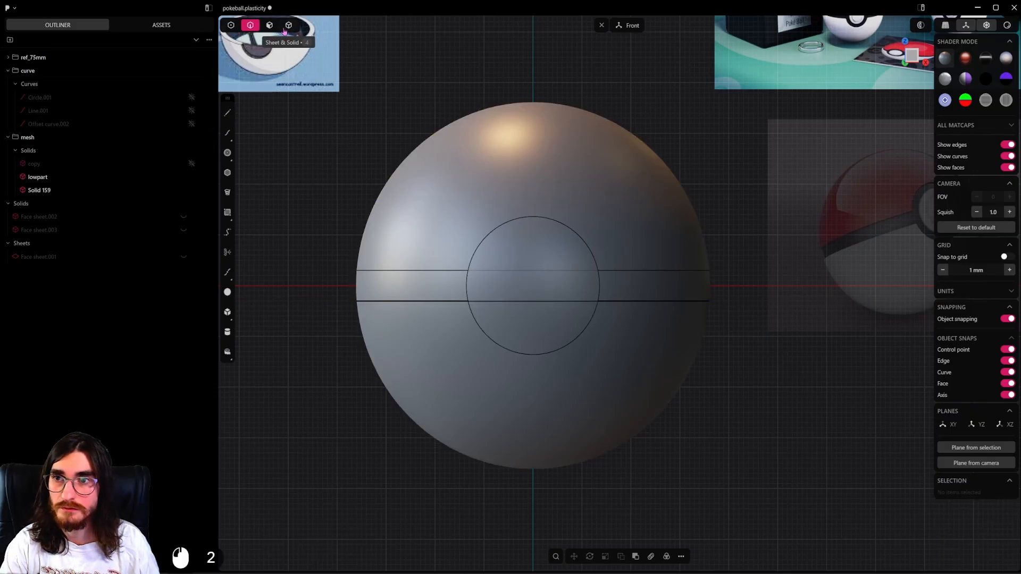
Delete the upper piece of the cut sphere, keeping only the part below the band.
key("4")
left_click(510, 173)
key("Delete")
Delete the flat top face of lowpart to turn it into an open bowl.
left_click(548, 302)
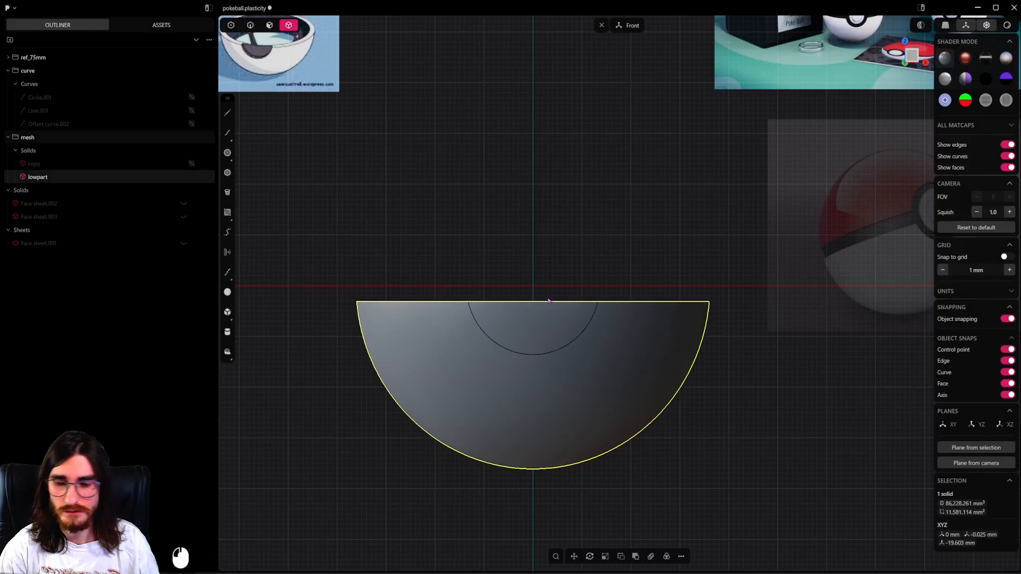
middle_click_drag(548, 301, 548, 334)
key("2")
left_click(556, 286)
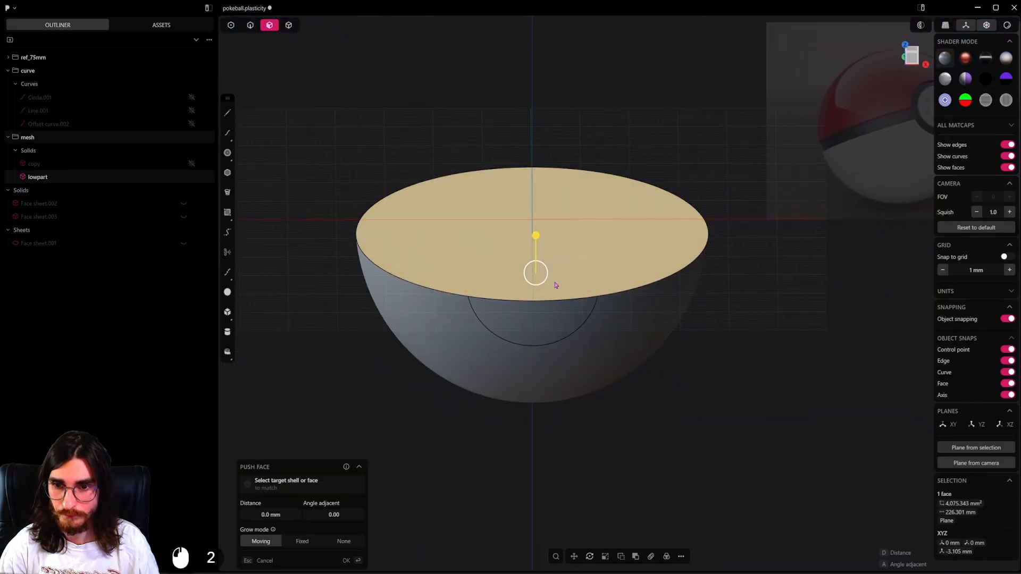
key("shift")
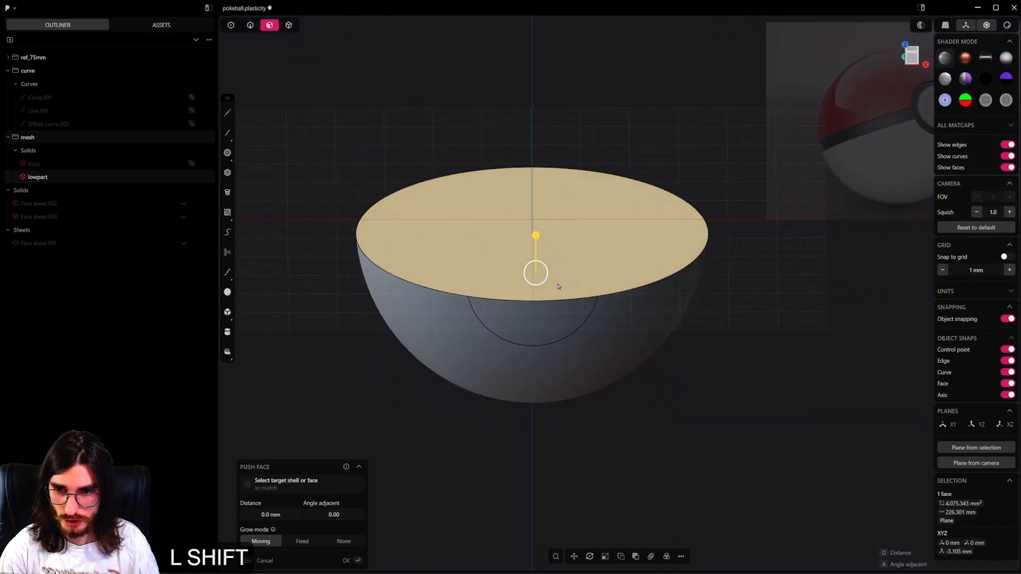
key("shift+x")
Remove the leftover button outline edge from the front of the lowpart bowl.
left_click(250, 32)
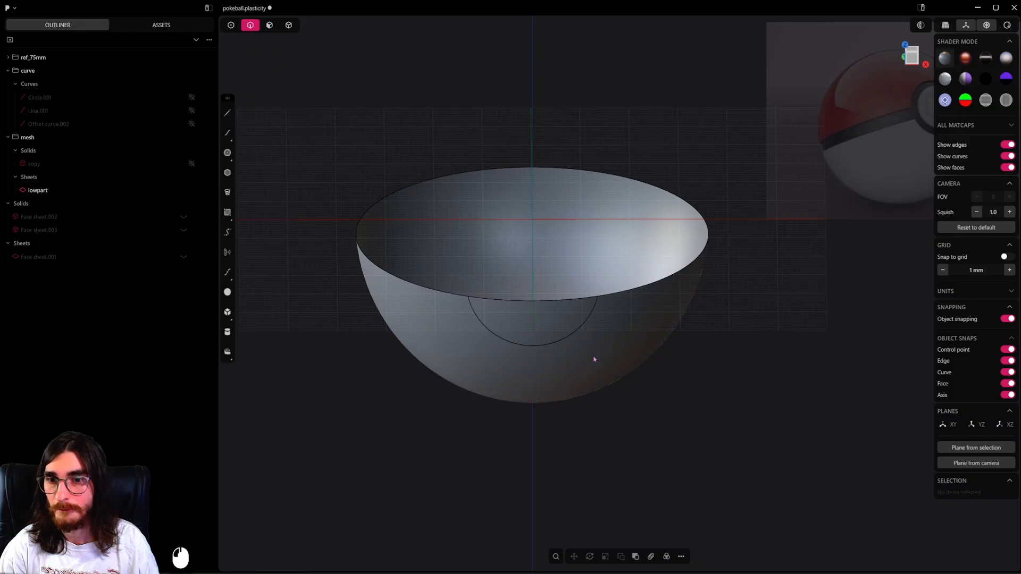
left_click(585, 334, "alt")
key("shift+x")
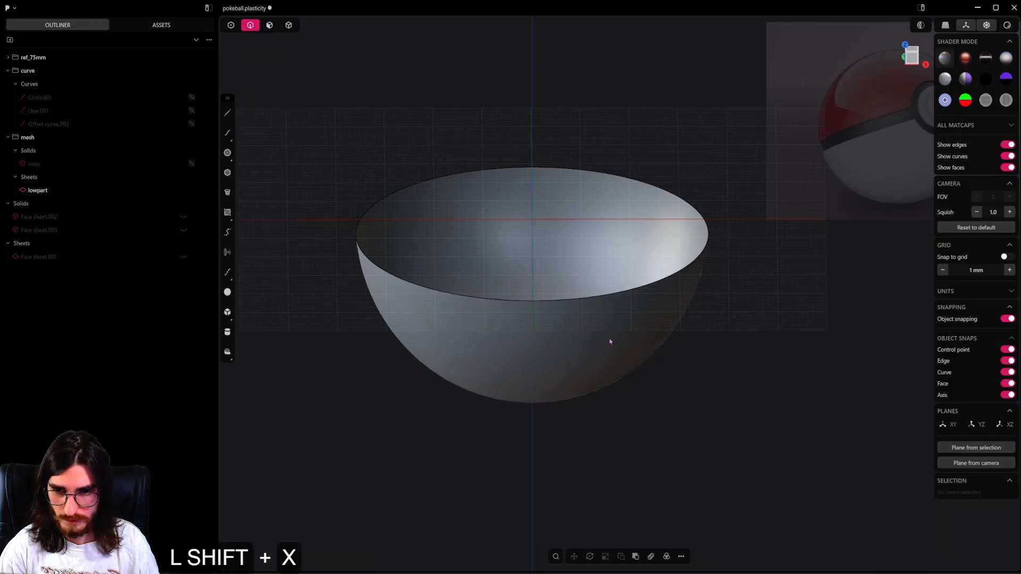
Unhide both thickened shells and the circular button sheet.
key("Tab")
left_click(601, 298)
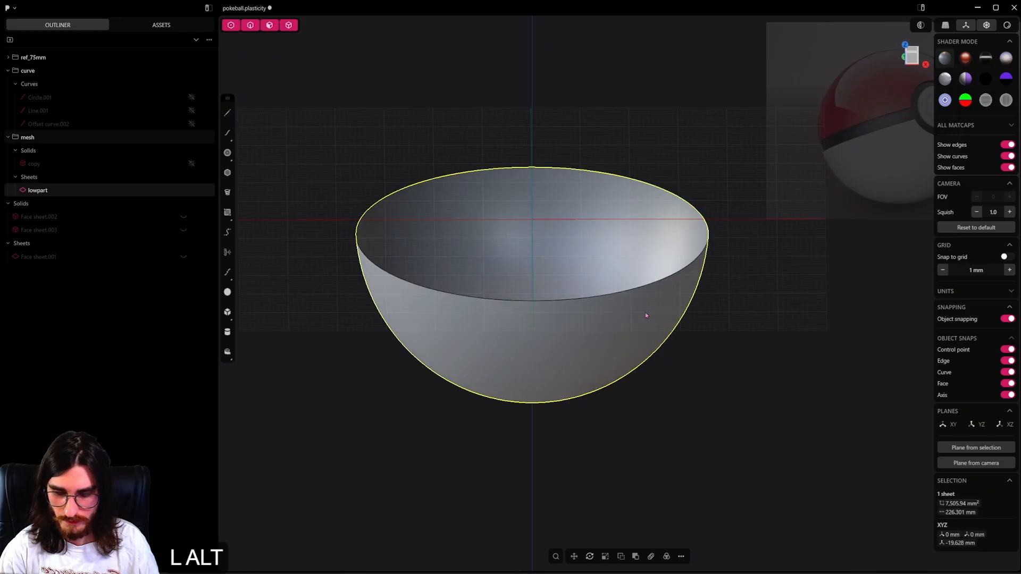
key("alt+h")
Try to thicken the inner spherical face of the lower outer shell.
middle_click_drag(638, 301, 457, 306)
scroll(611, 303, "up", 7)
mouse_move(620, 310)
middle_mouse_down()
mouse_move(600, 304)
mouse_move(676, 310)
mouse_move(628, 317)
middle_mouse_up()
left_click(267, 26)
left_click(639, 291)
scroll(676, 310, "up", 3)
key("f")
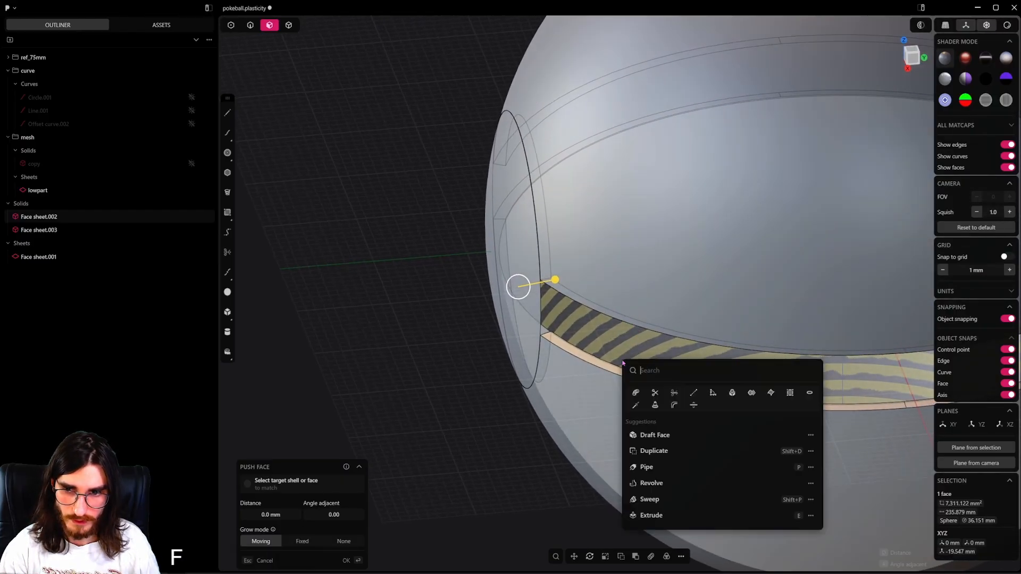
left_click(718, 392)
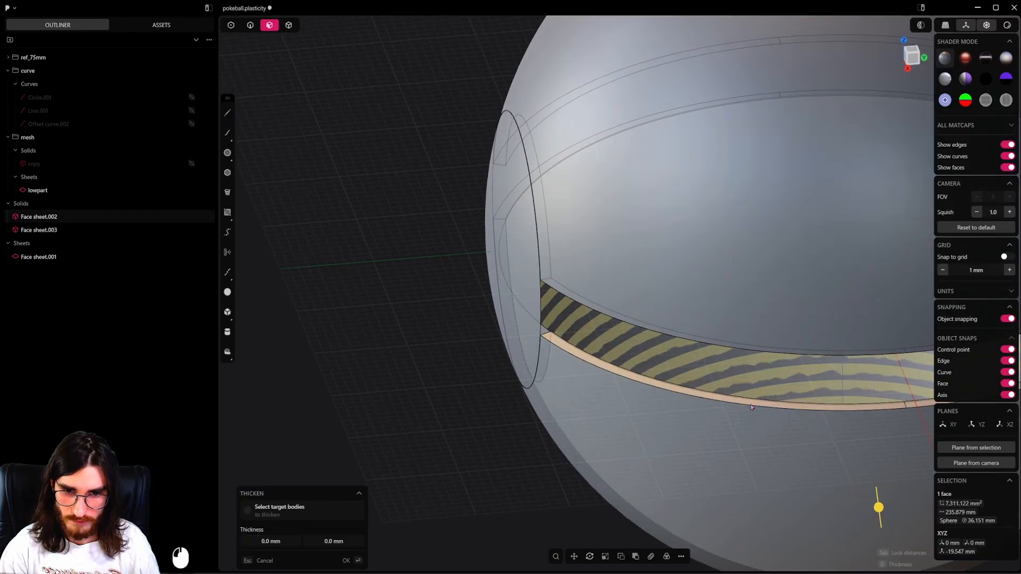
left_click_drag(878, 507, 861, 384, "shift")
mouse_move(861, 384)
middle_mouse_down()
mouse_move(787, 378)
mouse_move(832, 380)
middle_mouse_up()
key("ctrl+z")
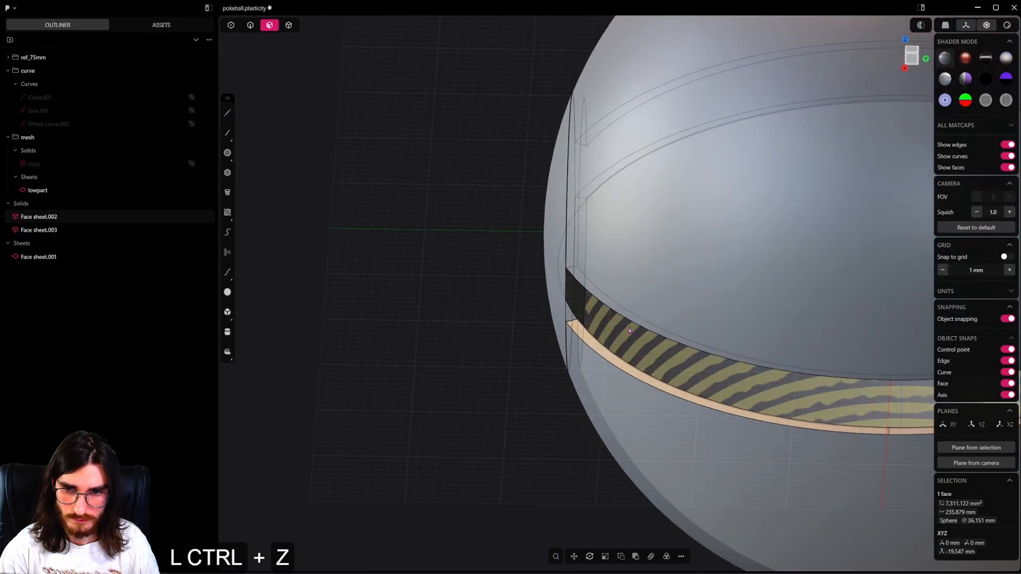
key("ctrl+z")
Thicken the lowpart bowl's face inward to form an inner wall within the lower outer shell.
left_click(577, 305)
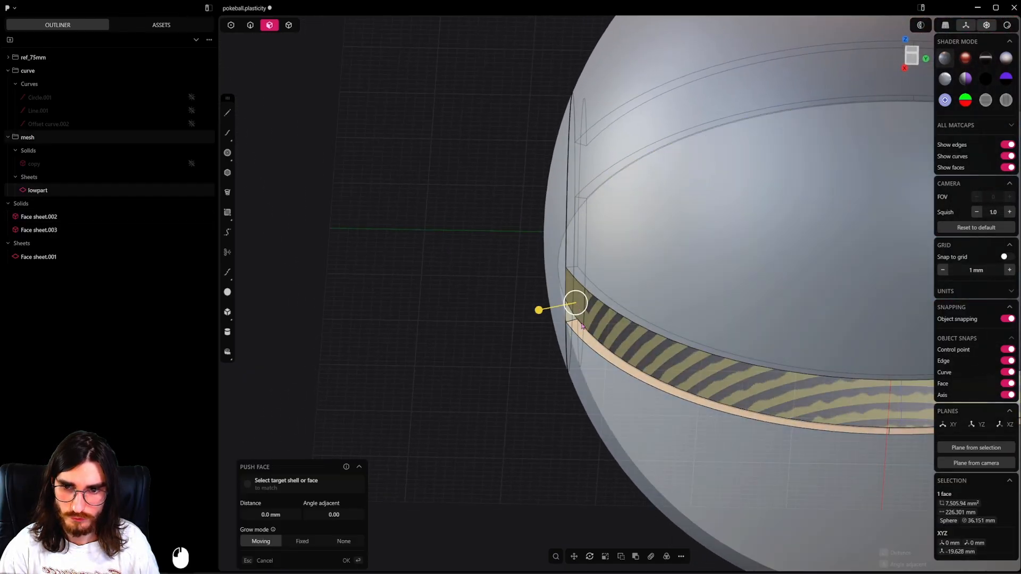
middle_click_drag(582, 320, 563, 348)
type("f")
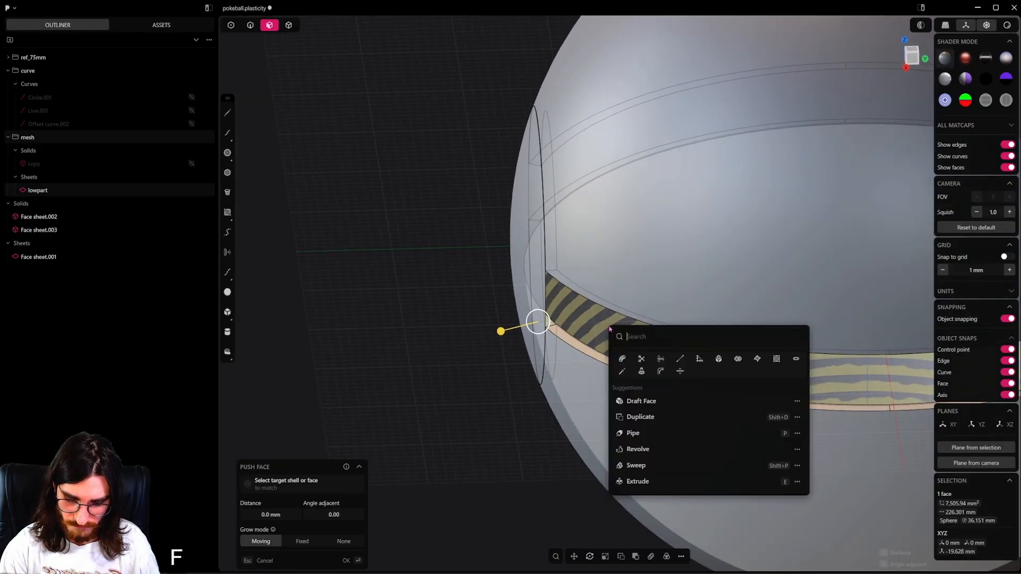
type("th")
left_click(664, 361)
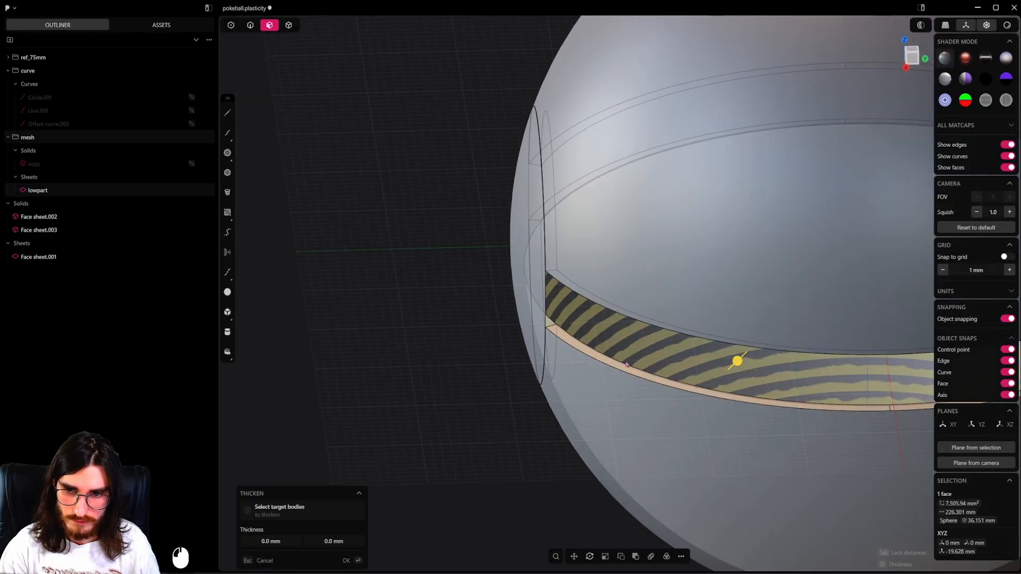
left_click_drag(743, 359, 622, 352, "shift")
right_click(622, 352)
Hide the circular button sheet and the original lowpart sheet.
scroll(622, 352, "down", 3)
middle_click_drag(622, 352, 731, 340)
middle_click_drag(731, 340, 511, 319, "shift")
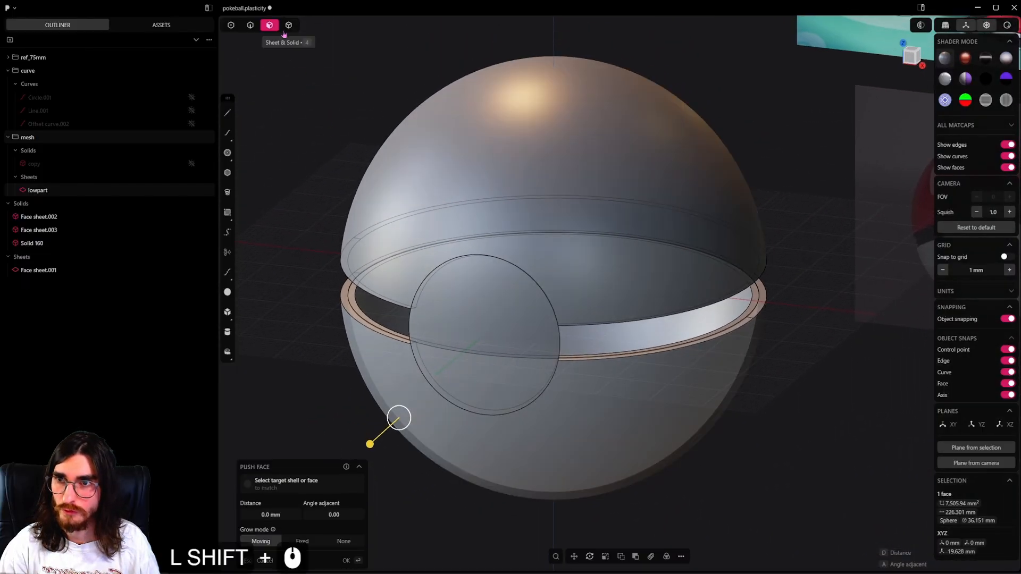
left_click(288, 25)
double_click(59, 274)
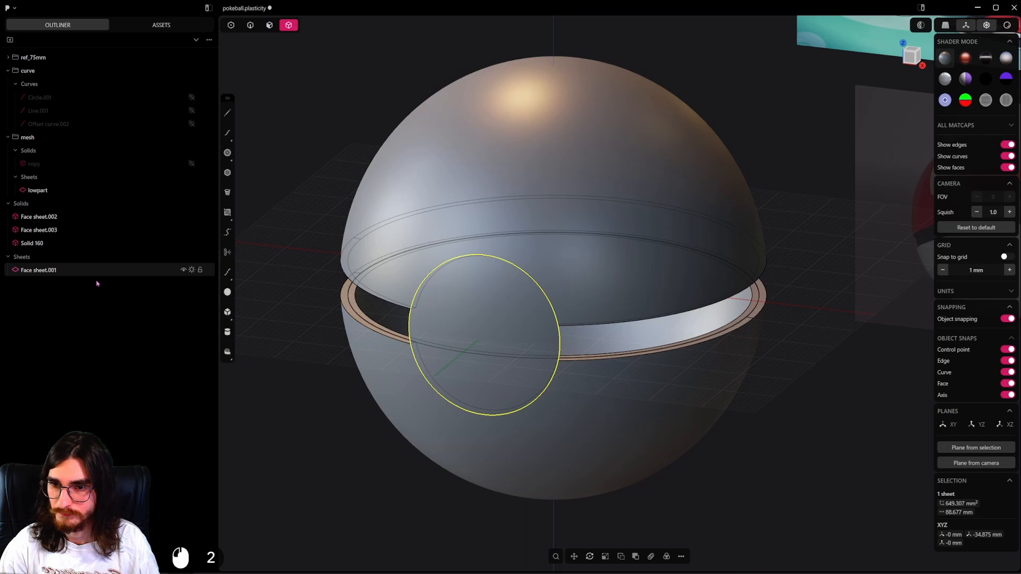
middle_click_drag(330, 287, 415, 287)
key("h")
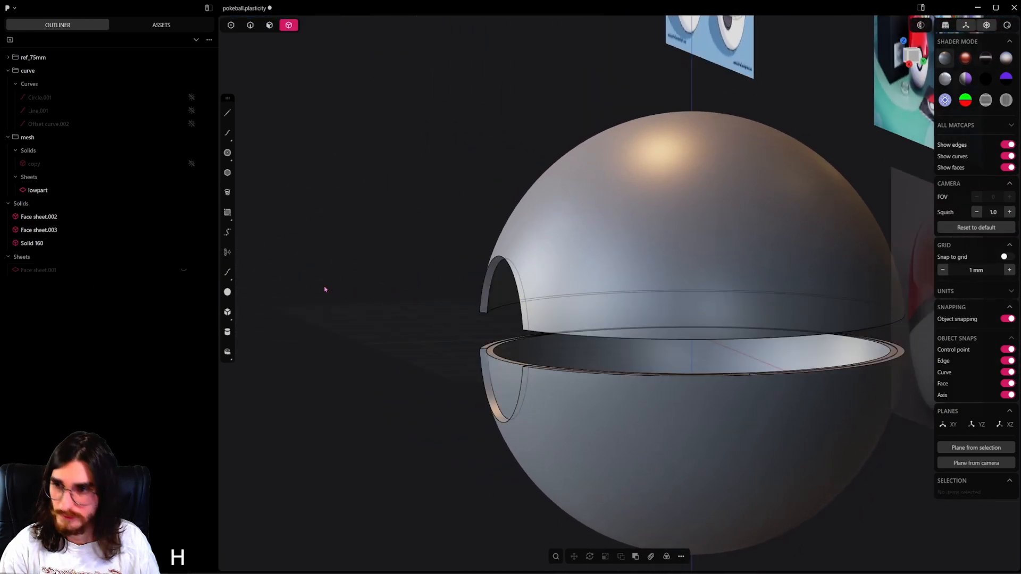
left_click(56, 195)
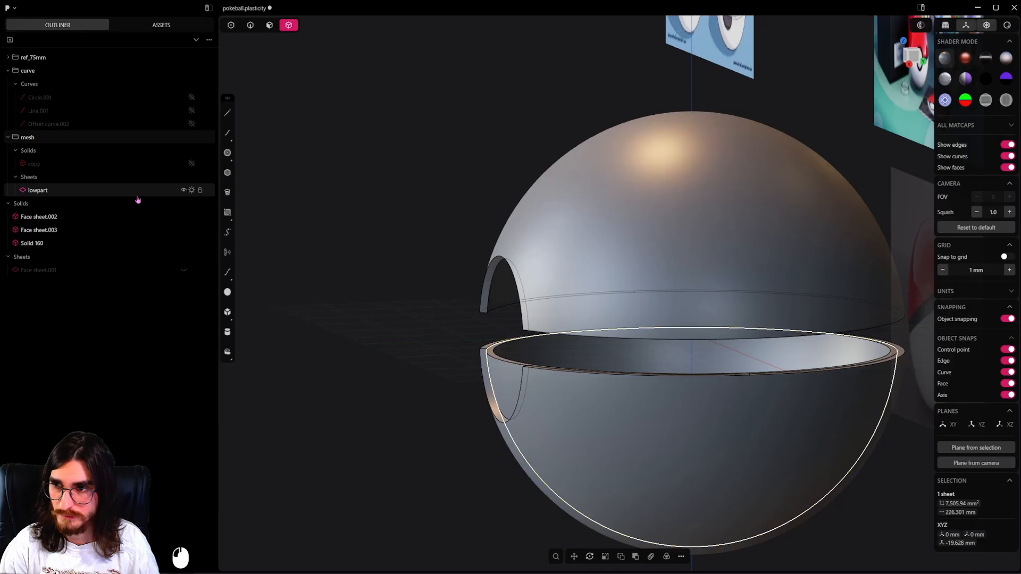
left_click(191, 194)
Examine the lower half's inner wall, rim and button cutouts, and compare them with the opened ball in the reference image.
middle_click_drag(491, 361, 568, 362)
scroll(547, 390, "up", 3)
middle_click_drag(569, 361, 662, 388, "shift")
scroll(651, 378, "down", 7)
middle_click_drag(606, 320, 624, 370, "shift")
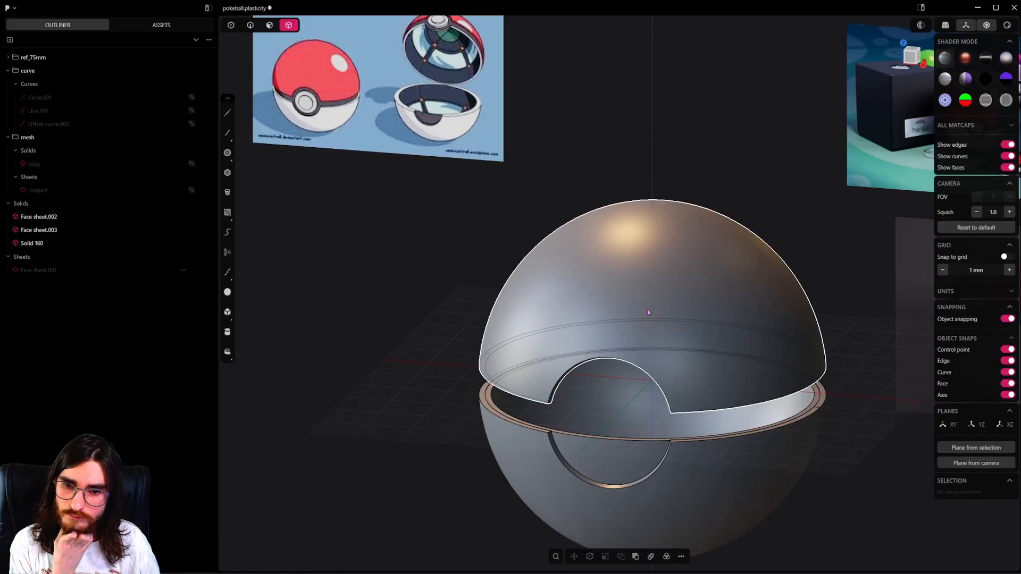
middle_click_drag(652, 303, 574, 139)
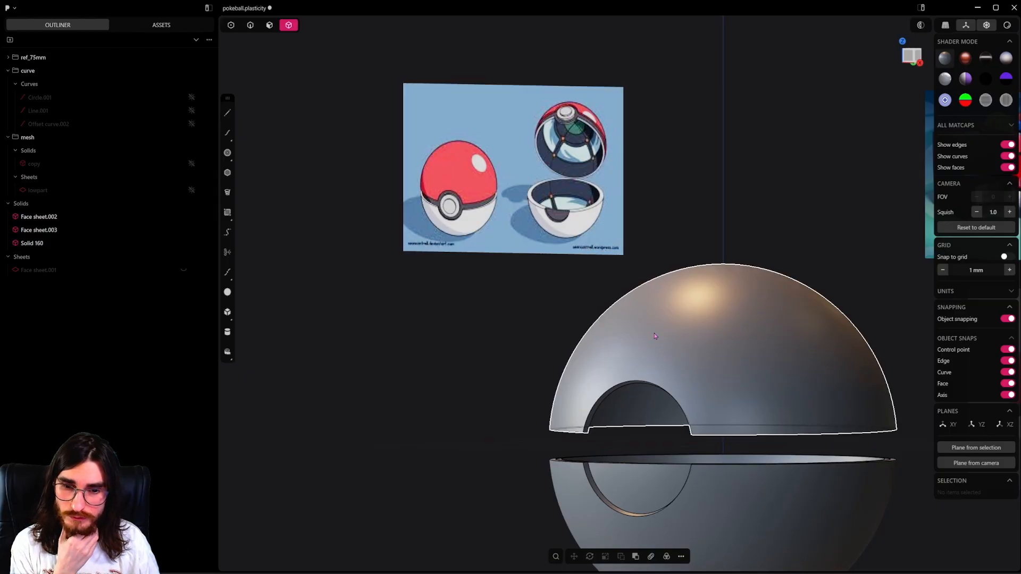
middle_click_drag(579, 138, 562, 366)
scroll(603, 397, "up", 9)
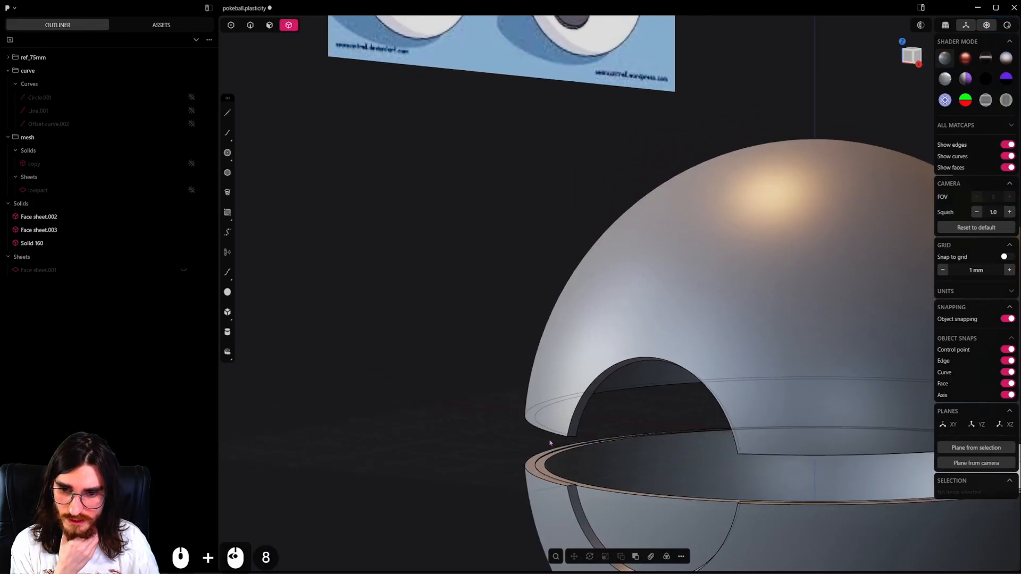
scroll(608, 271, "down", 5)
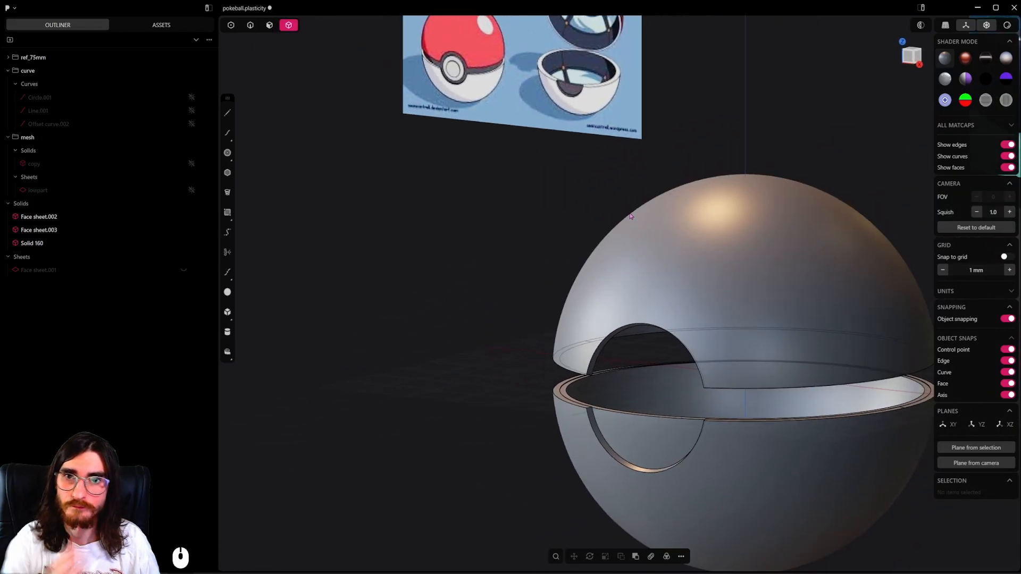
middle_click_drag(630, 216, 618, 301, "shift")
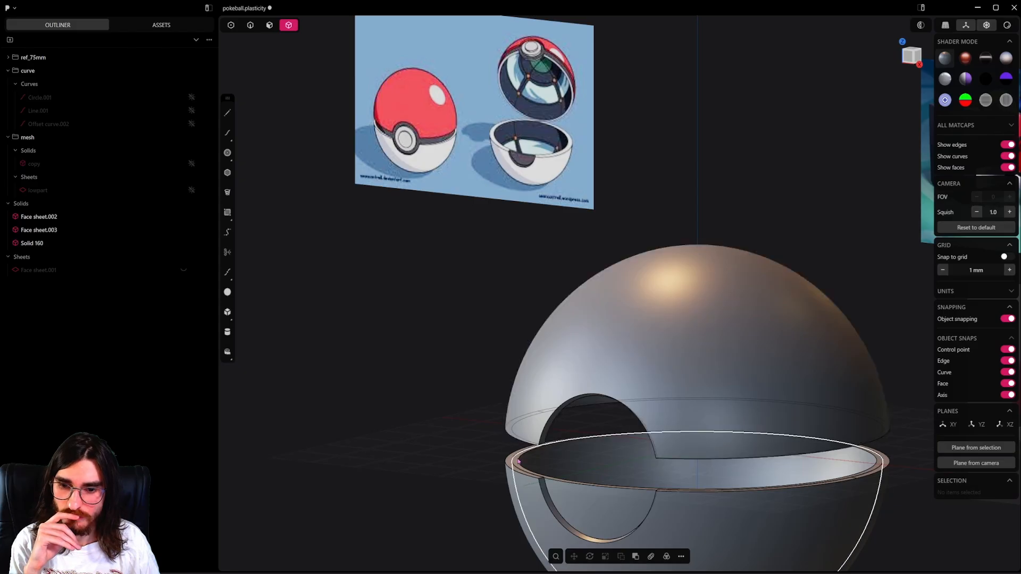
middle_click_drag(521, 410, 543, 86)
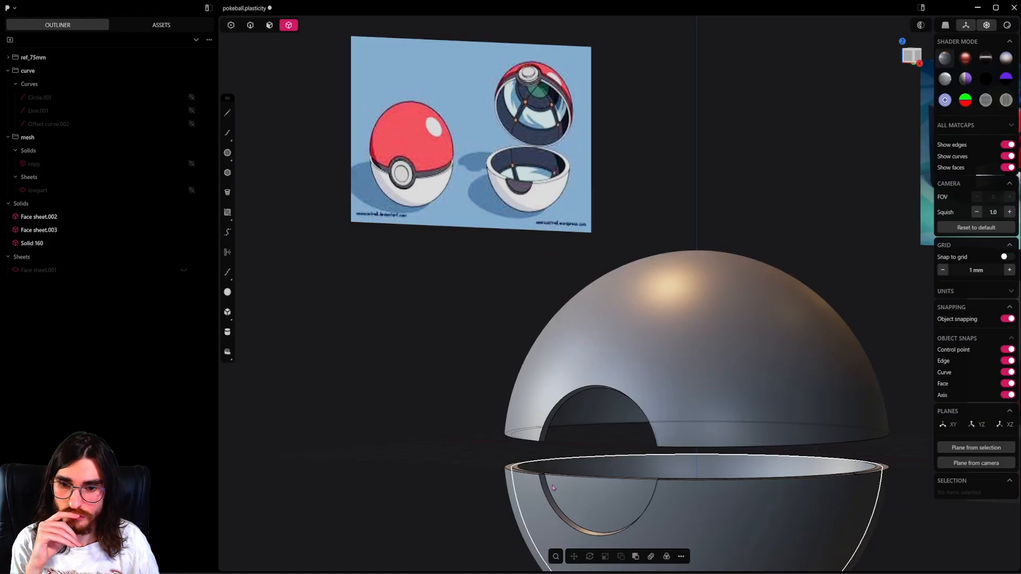
Unhide the copy sphere and hide both thickened outer shells.
mouse_move(548, 358)
middle_mouse_down()
mouse_move(538, 376)
mouse_move(549, 362)
middle_mouse_up()
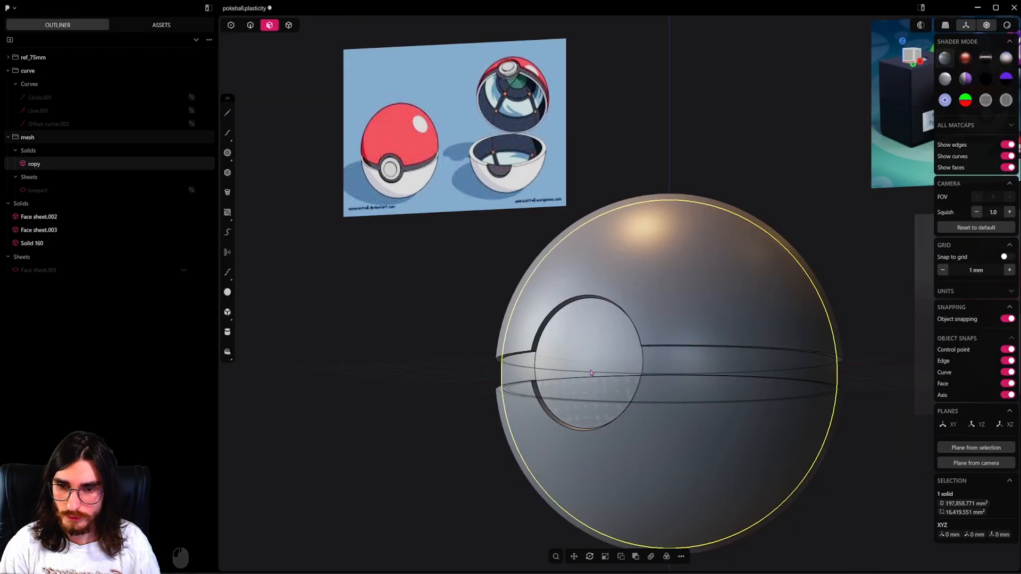
middle_click_drag(591, 373, 626, 248)
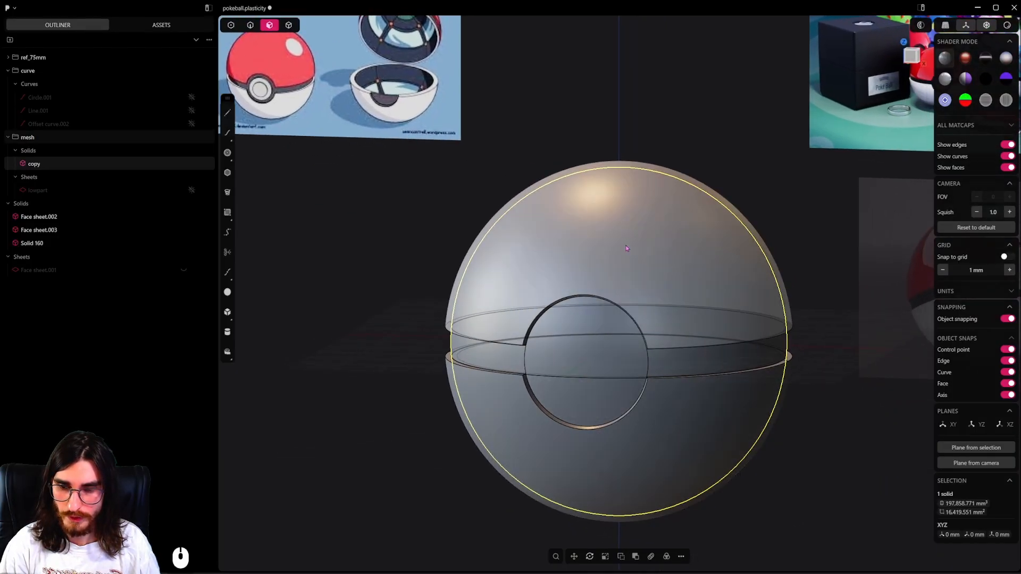
left_click(288, 25)
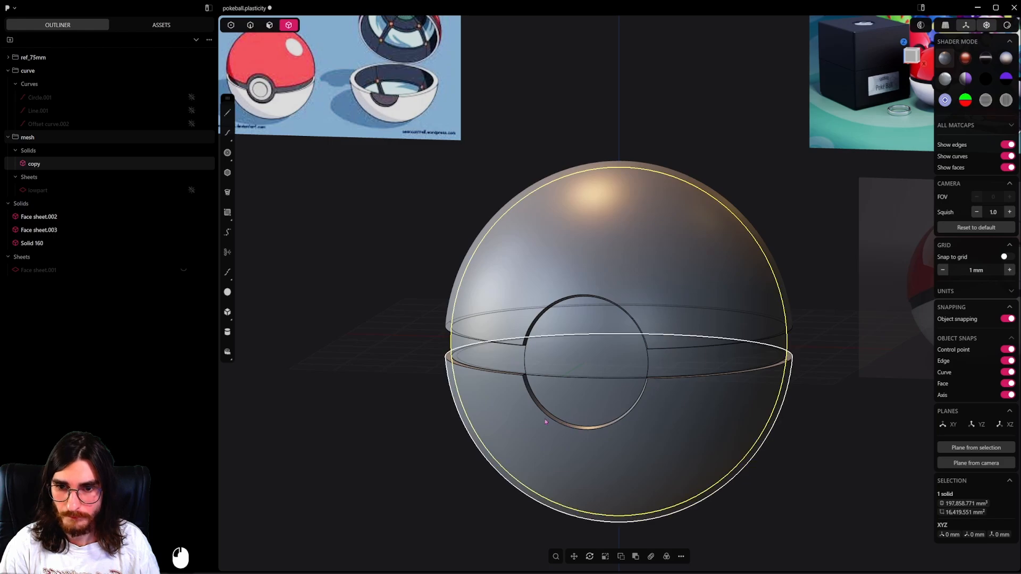
left_click(630, 266)
key("h")
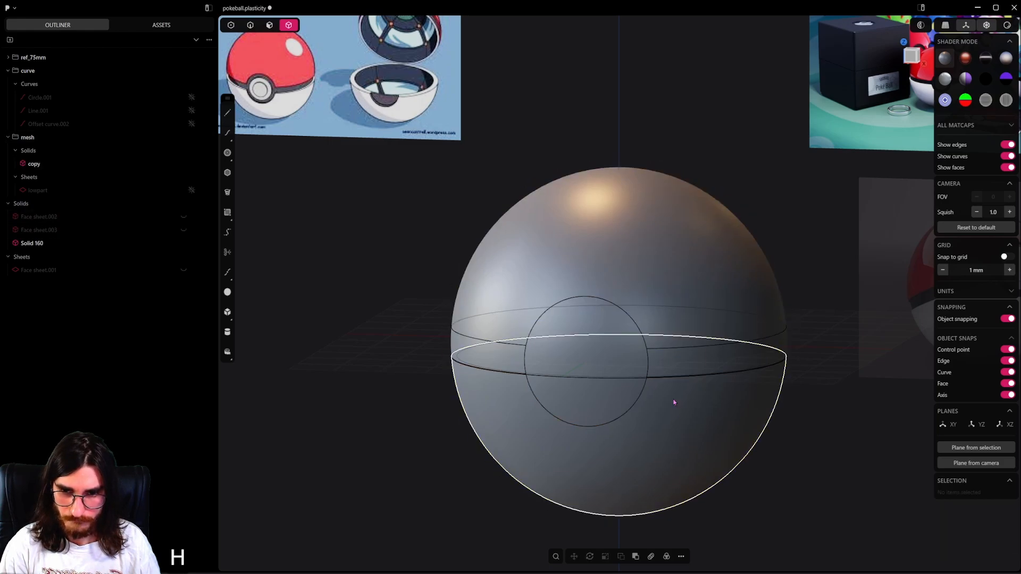
Try to delete the copy sphere's upper face together with the thickened lower bowl's outer face.
double_click(662, 282)
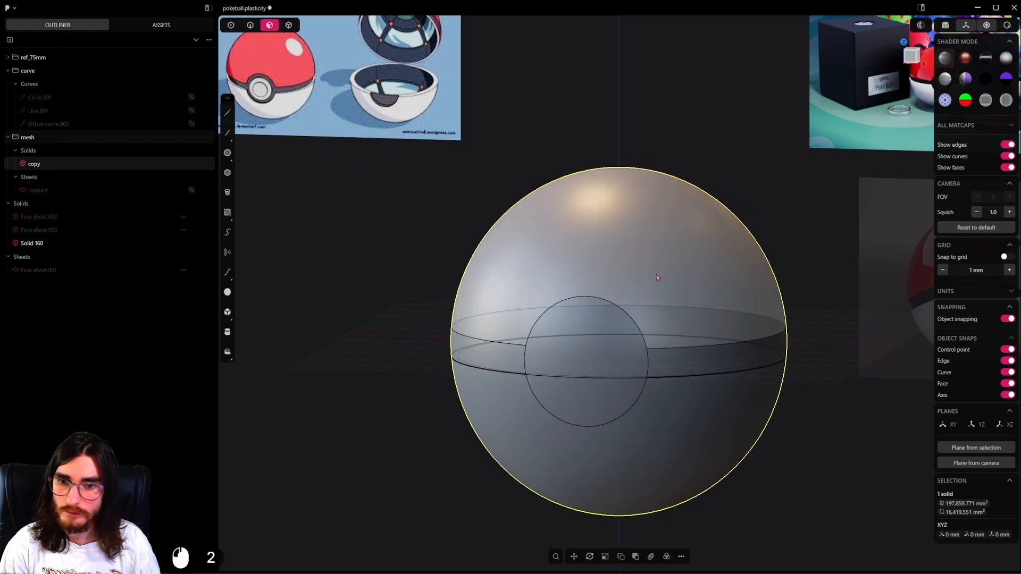
left_click(658, 269)
left_click(702, 461, "shift")
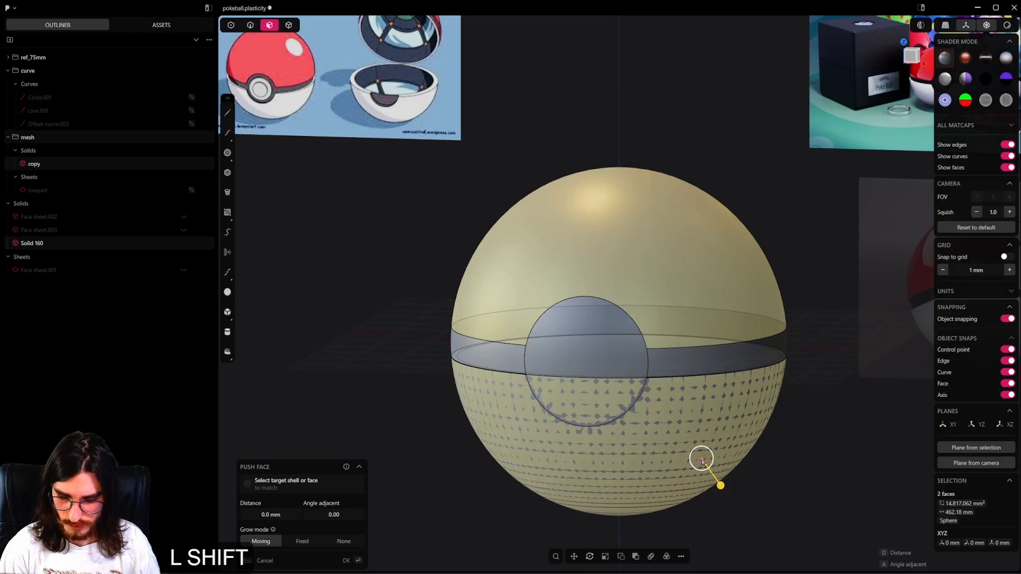
key("shift+x")
key("ctrl+z")
key("Tab")
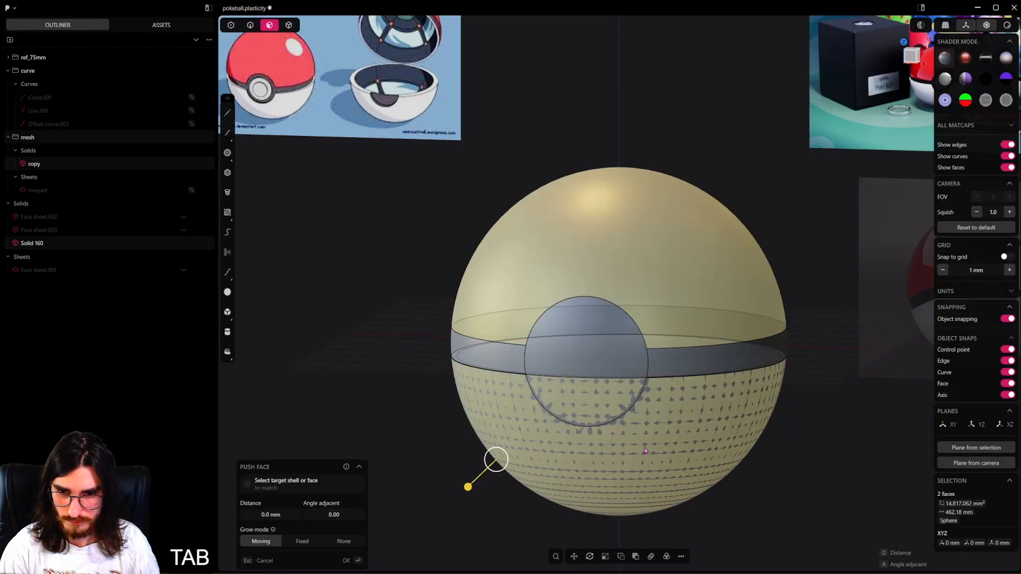
left_click(437, 397)
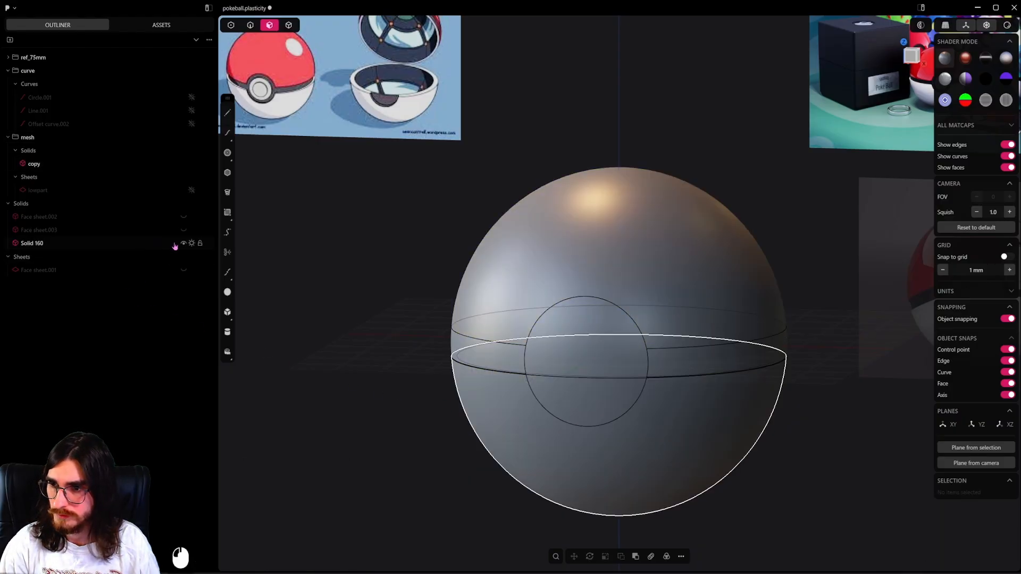
Hide the inner bowl solid and delete the copy sphere's upper and lower faces, keeping only the band and button.
left_click(186, 247)
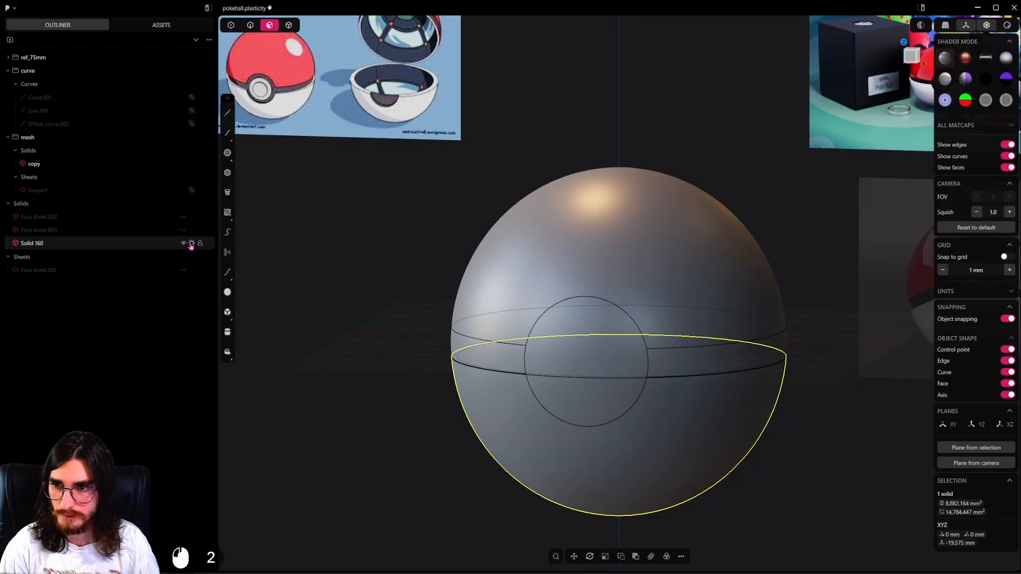
left_click(191, 244)
left_click(500, 289)
left_click(600, 455, "shift")
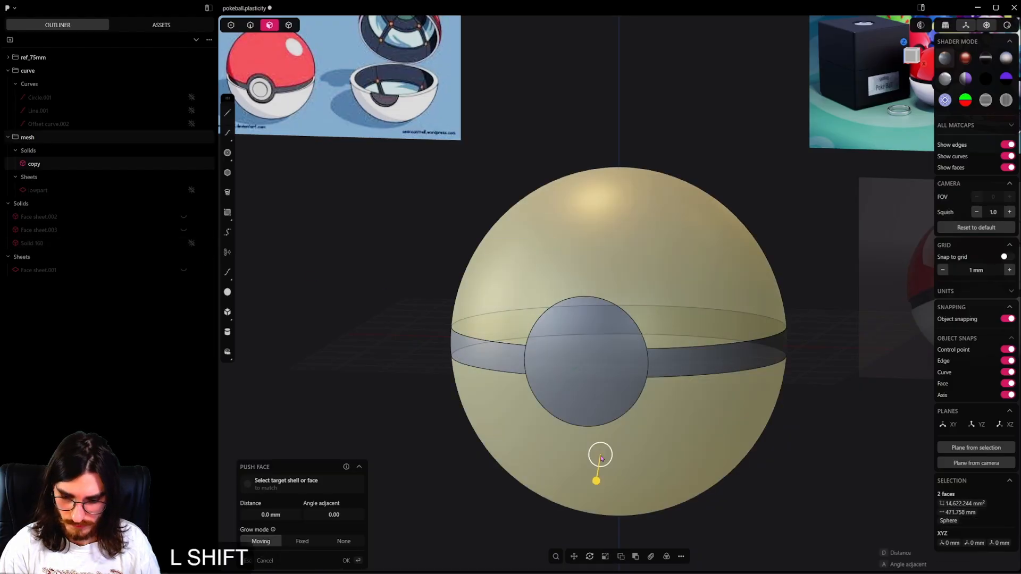
key("shift+x")
middle_click_drag(604, 359, 600, 305)
Unhide both outer shells, switch to whole-body selection, and hide the circular button sheet.
key("alt+h")
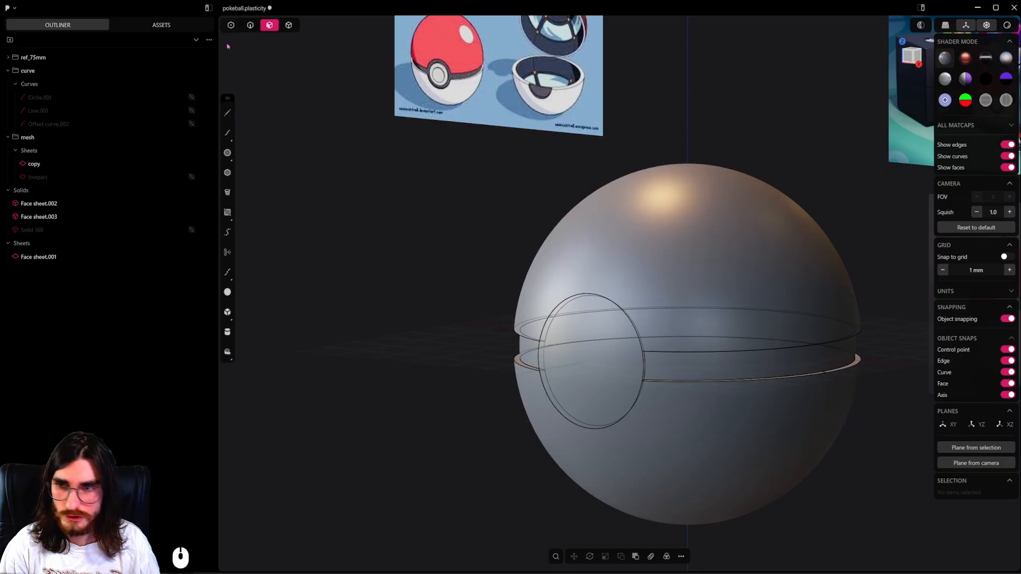
left_click(293, 25)
middle_click_drag(477, 253, 439, 327, "shift")
scroll(442, 325, "down", 2)
middle_click_drag(531, 244, 535, 178, "shift")
scroll(554, 319, "up", 3)
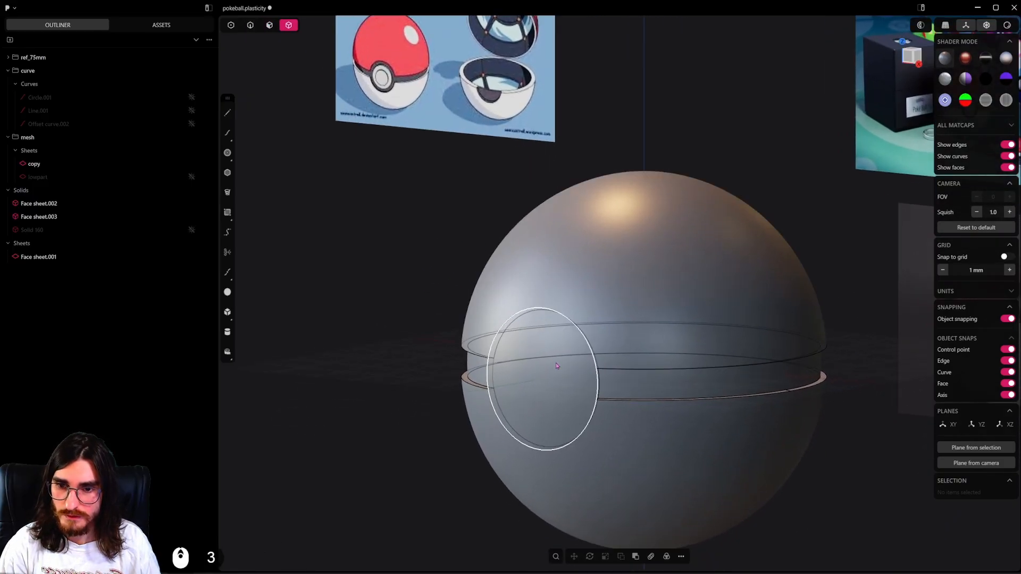
left_click(556, 366)
middle_click_drag(553, 353, 578, 286)
key("h")
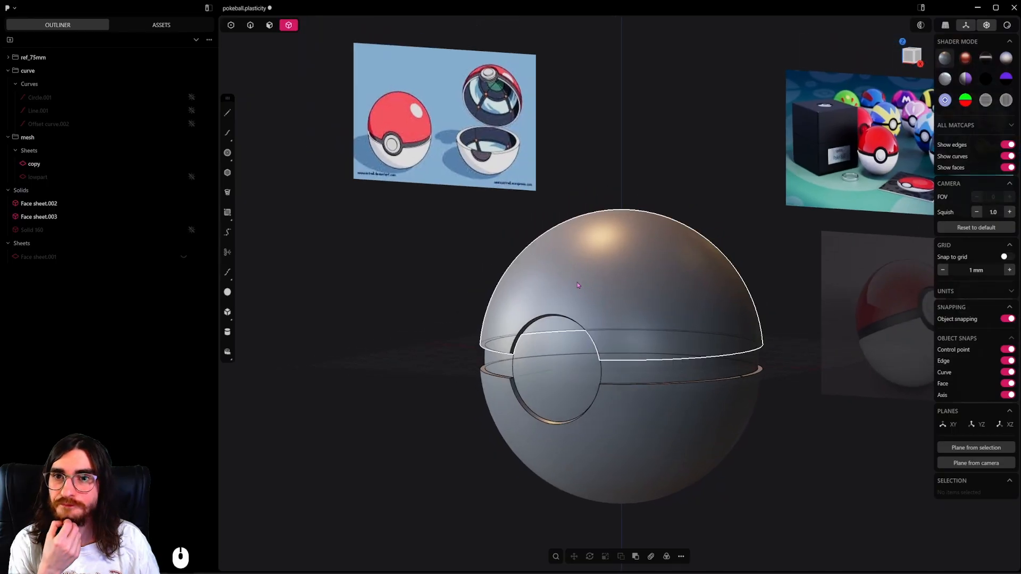
Unhide the inner bowl solid and compare the band and button with the opened ball in the reference image.
scroll(510, 106, "up", 4)
middle_click_drag(523, 207, 547, 200)
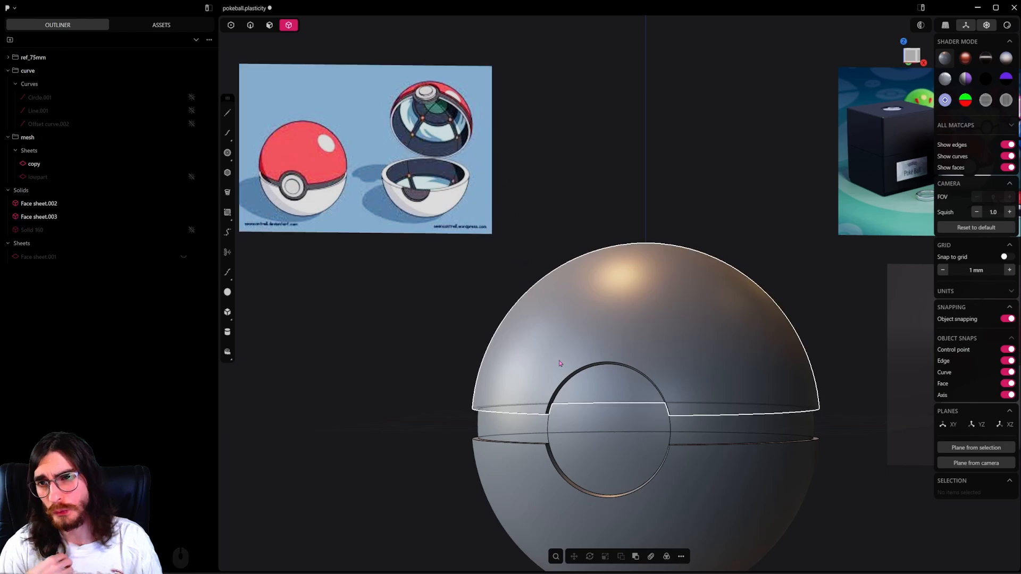
middle_click_drag(621, 415, 634, 455)
middle_click_drag(695, 464, 687, 368)
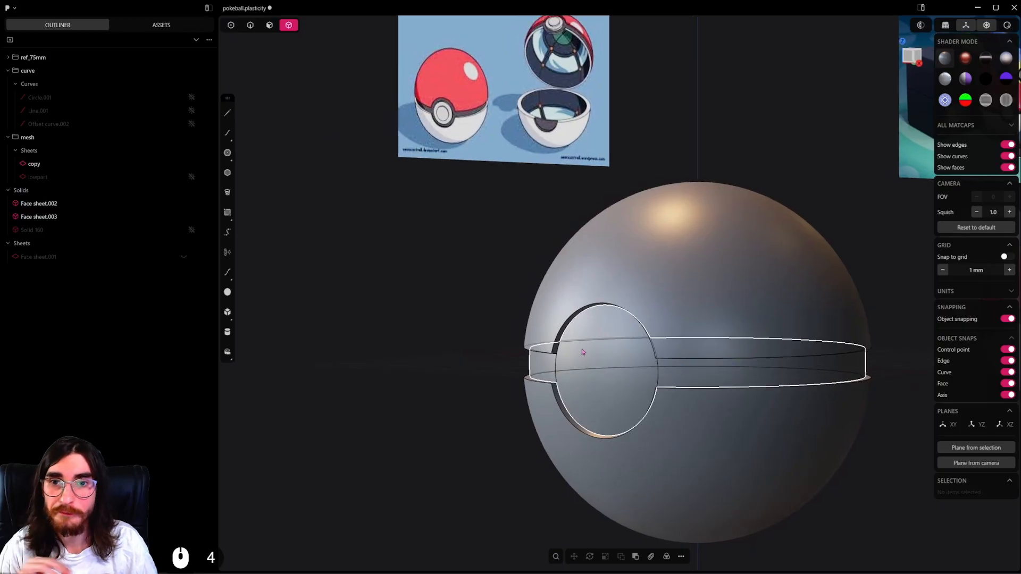
scroll(607, 331, "down", 1)
middle_click_drag(607, 333, 530, 375)
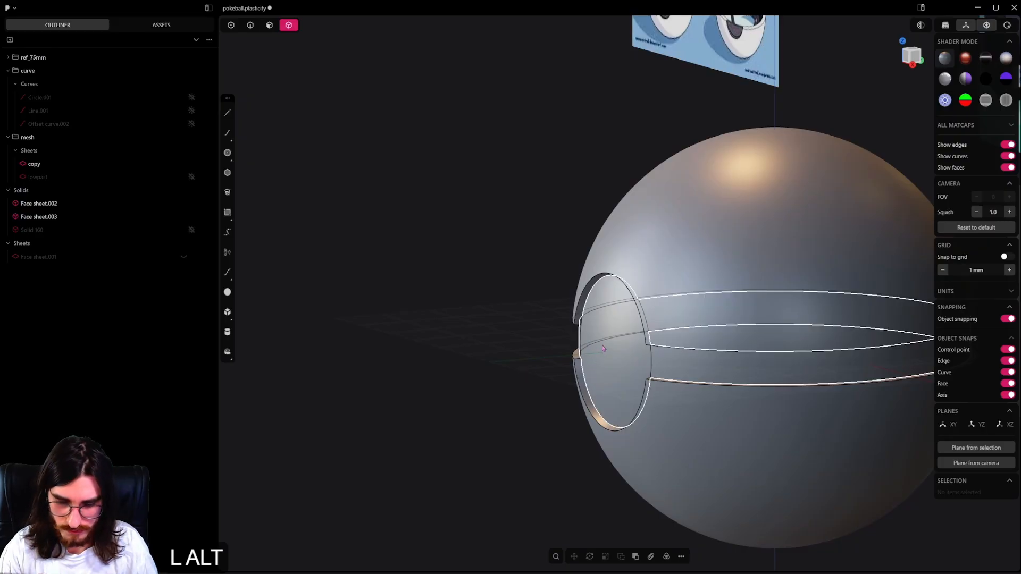
left_click(193, 232)
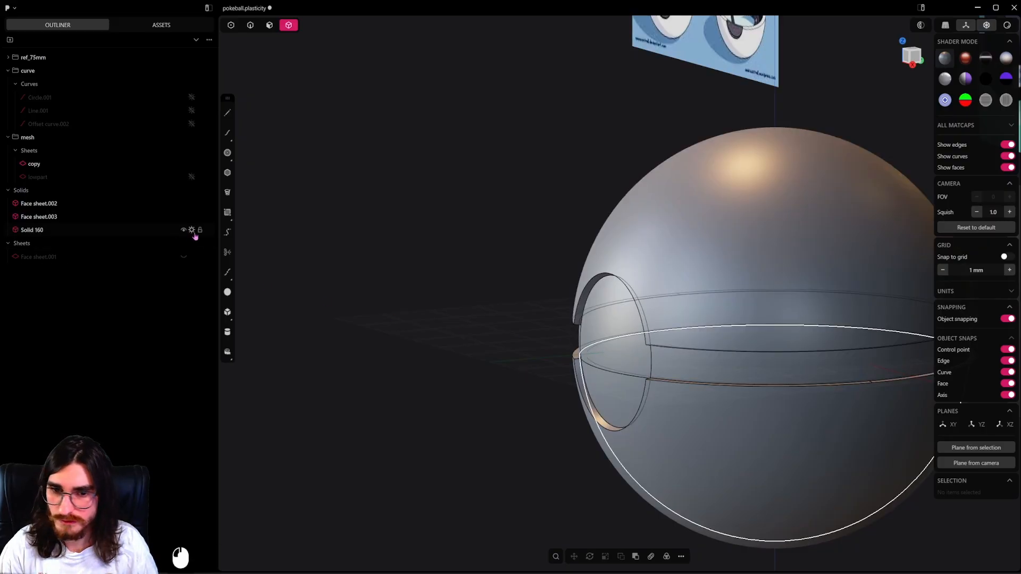
scroll(609, 353, "up", 5)
mouse_move(608, 353)
middle_mouse_down()
mouse_move(578, 353)
mouse_move(690, 347)
mouse_move(616, 337)
middle_mouse_up()
scroll(637, 270, "up", 3)
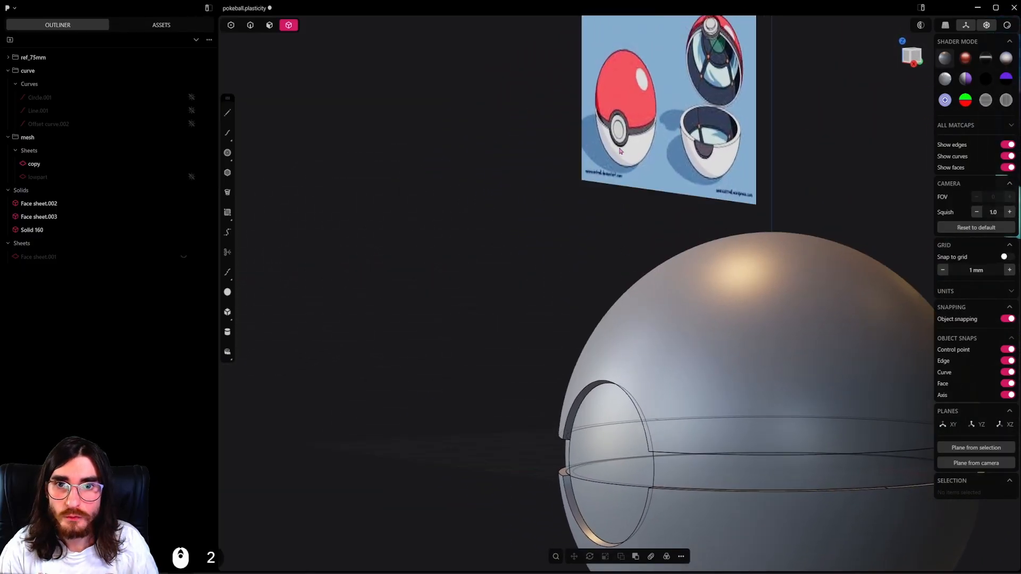
middle_click_drag(717, 44, 702, 101, "shift")
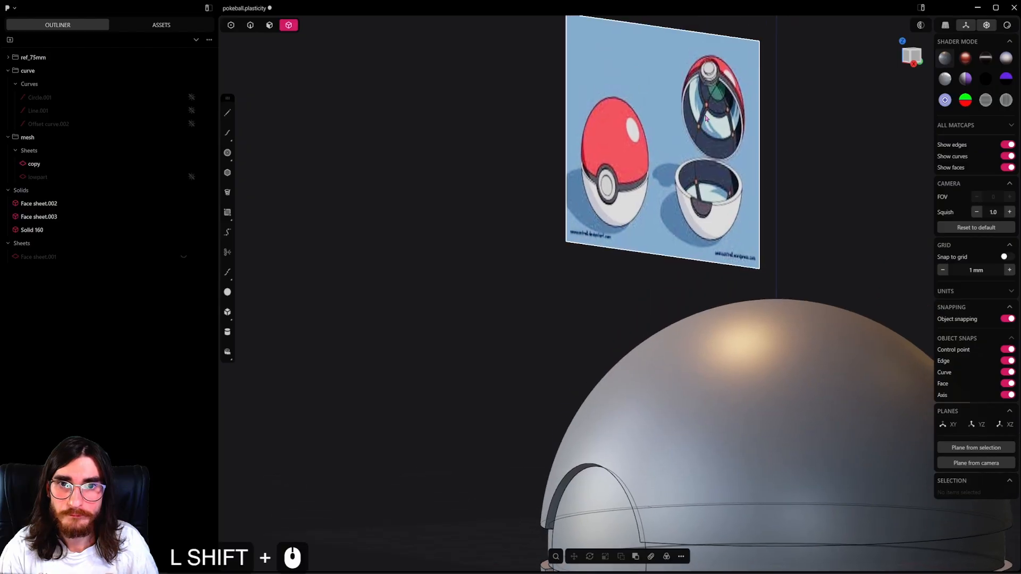
middle_click_drag(619, 367, 651, 189, "shift")
scroll(622, 349, "up", 5)
Thicken the copy band-and-button sheet into a solid with locked equal distances on both sides.
left_click(622, 349)
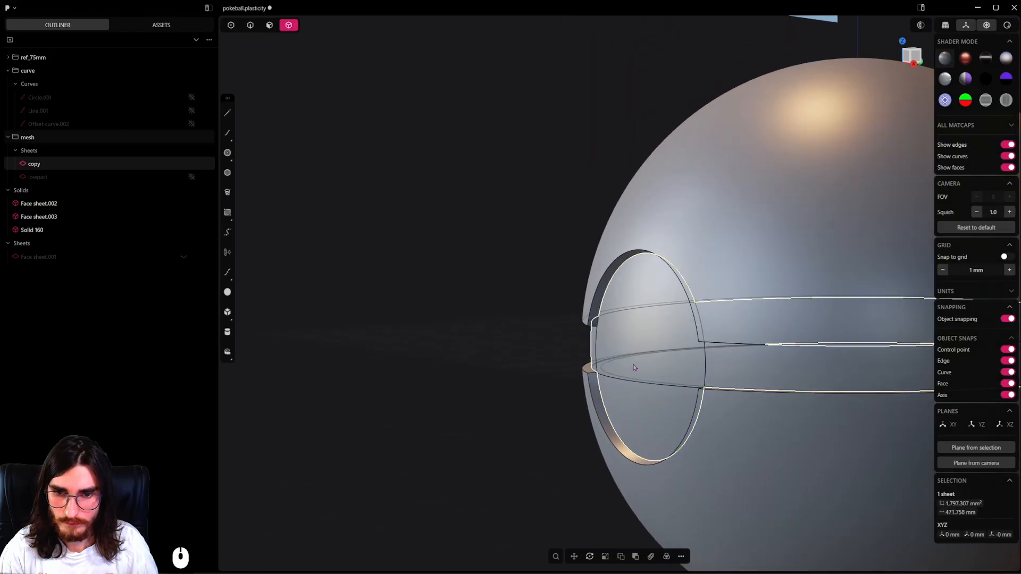
middle_click_drag(622, 349, 665, 359, "alt")
key("f")
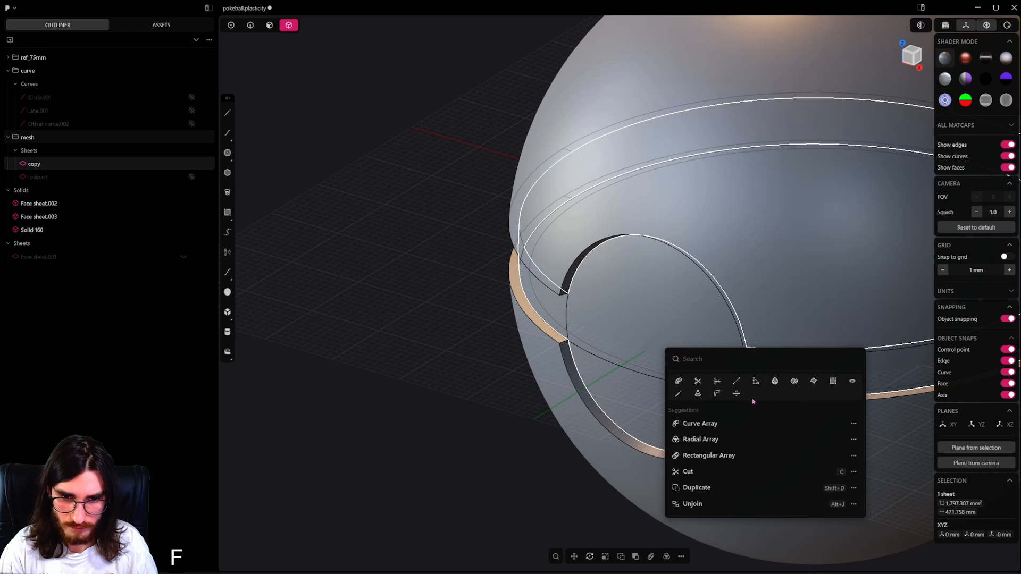
left_click(737, 395)
left_click_drag(519, 237, 463, 235, "shift")
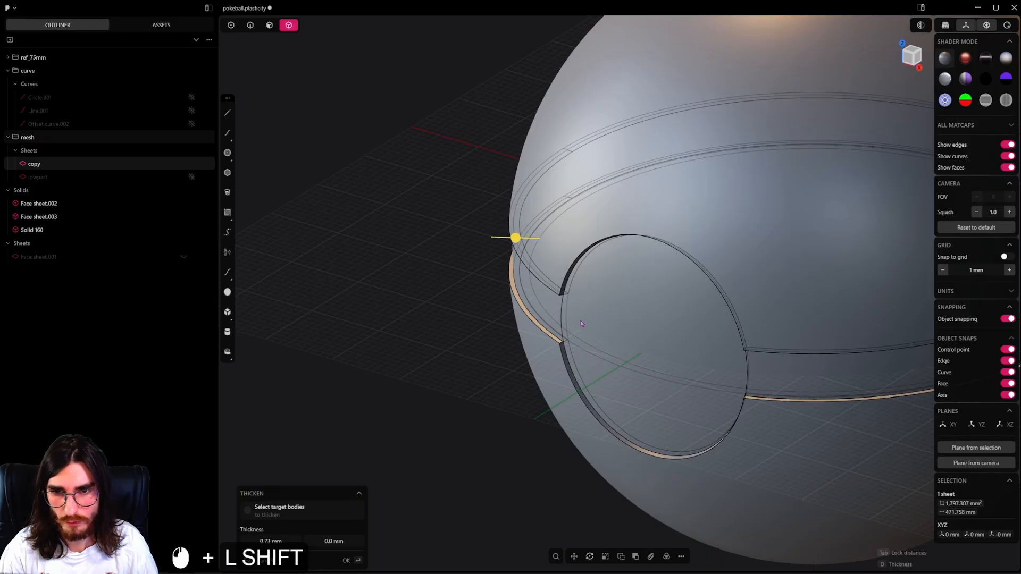
key("Tab")
middle_click_drag(574, 313, 543, 259)
left_click_drag(548, 247, 558, 252, "shift")
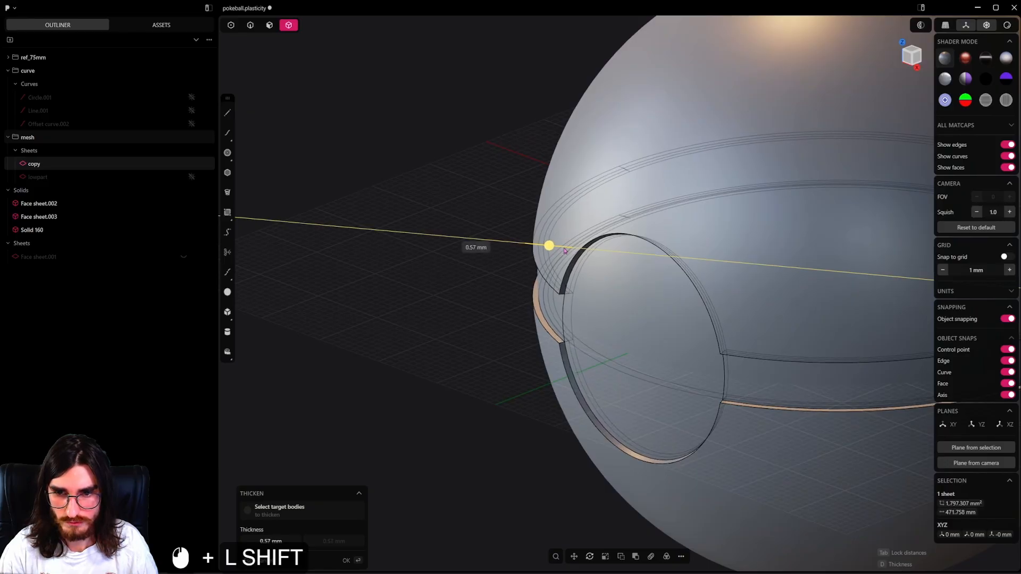
middle_click_drag(560, 250, 596, 294)
right_click(590, 292)
scroll(590, 293, "down", 1)
Hide the upper and lower outer shells and the circular button sheet.
left_click(289, 25)
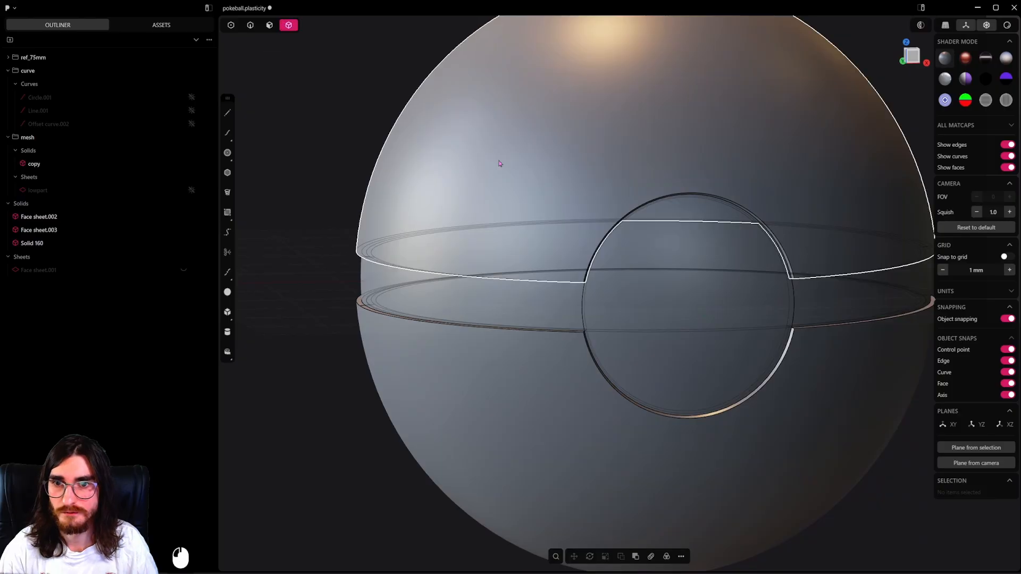
left_click(542, 173)
middle_click_drag(602, 189, 533, 305, "shift")
key("h")
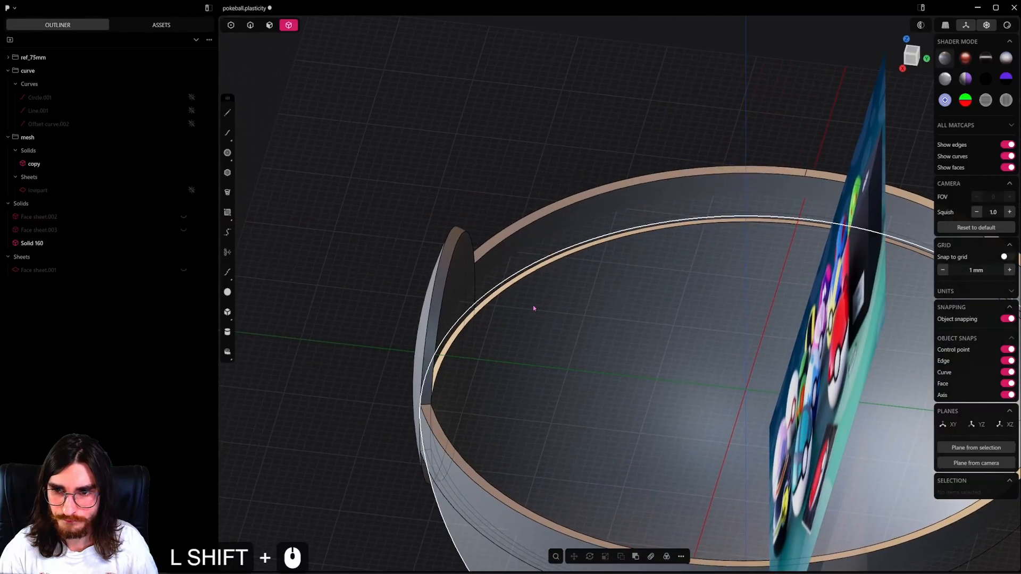
Subtract the band-and-button solid from the inner bowl with a Boolean difference, keeping the tool body.
left_click(467, 283)
middle_click_drag(466, 284, 584, 195)
middle_click_drag(631, 336, 615, 298, "shift")
left_click(554, 261)
left_click(550, 219)
left_click(553, 256, "shift")
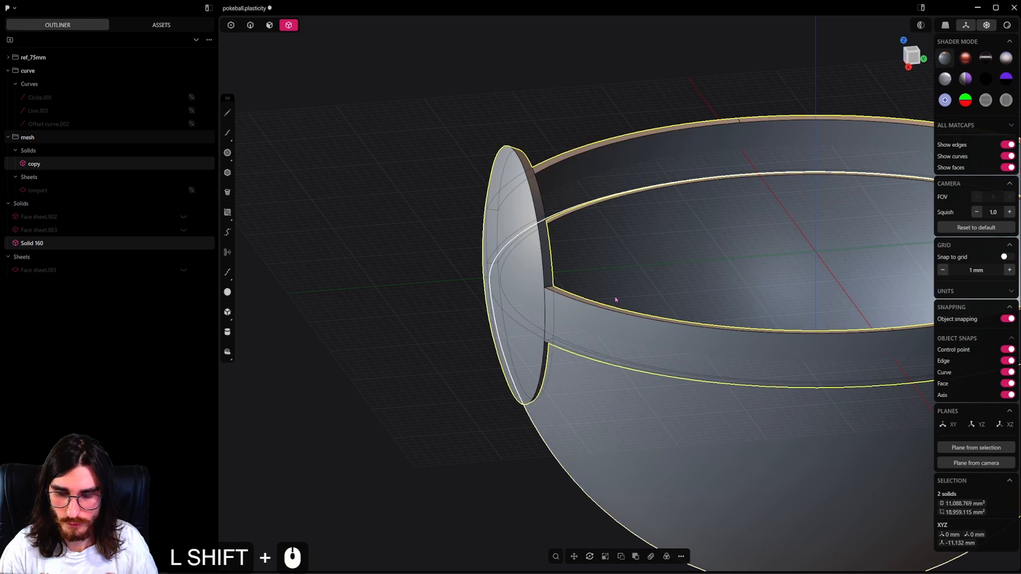
left_click(620, 414)
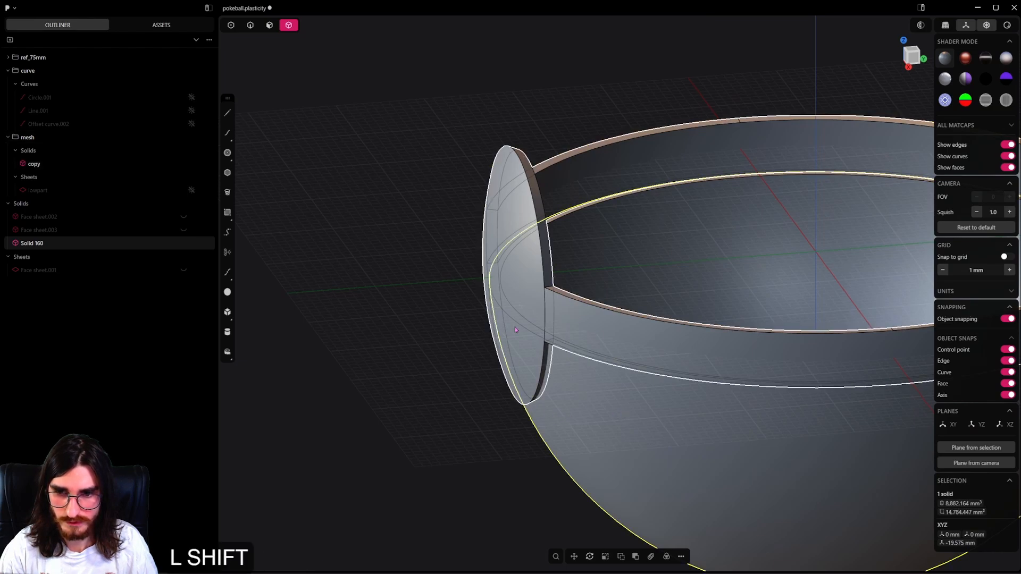
left_click(534, 341, "shift")
key("q")
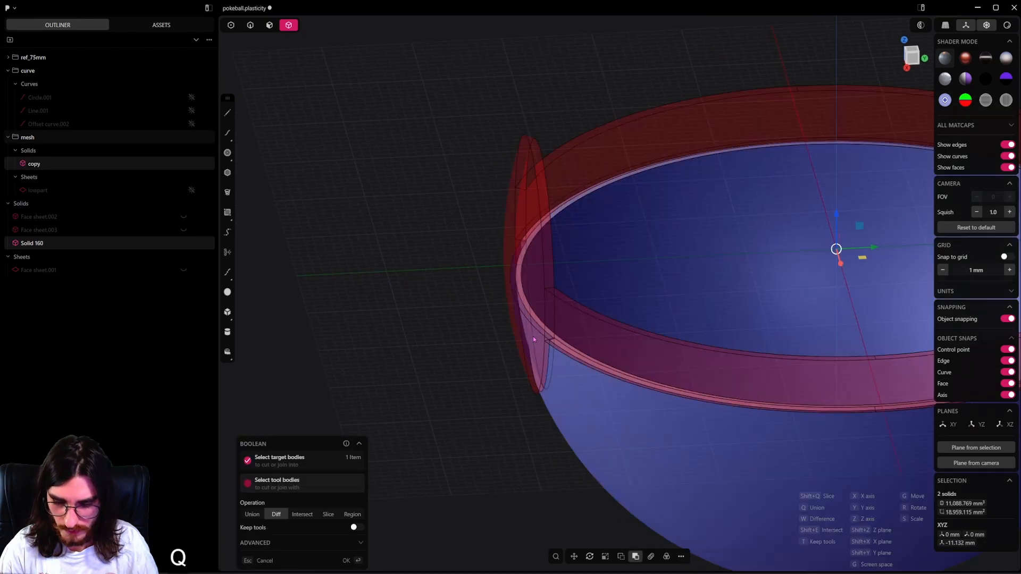
key("t")
right_click(533, 336)
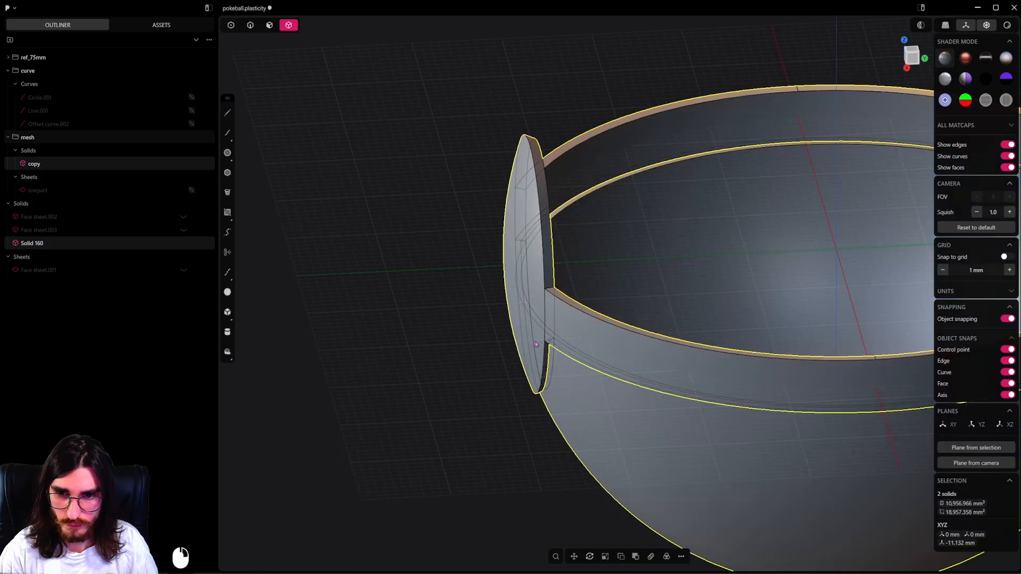
Hide the band-and-button solid to check the cut bowl, and unhide all hidden bodies.
left_click(532, 337)
middle_click_drag(504, 355, 549, 296)
key("h")
key("alt+h")
scroll(548, 296, "down", 3)
Hide the circular button sheet in front of the thickened button.
left_click(662, 226)
middle_click_drag(655, 240, 652, 270, "shift")
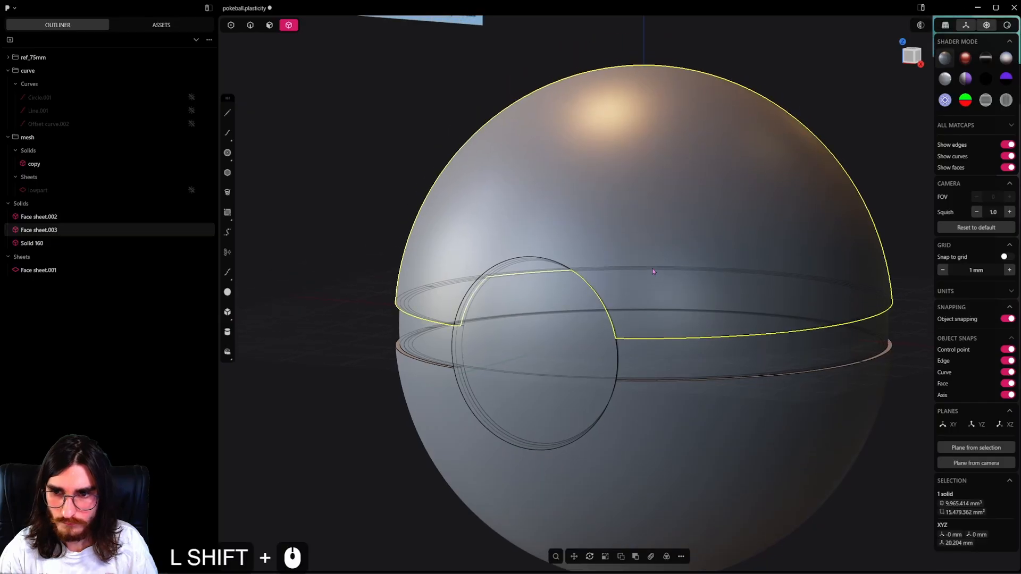
scroll(652, 270, "up", 2)
key("h")
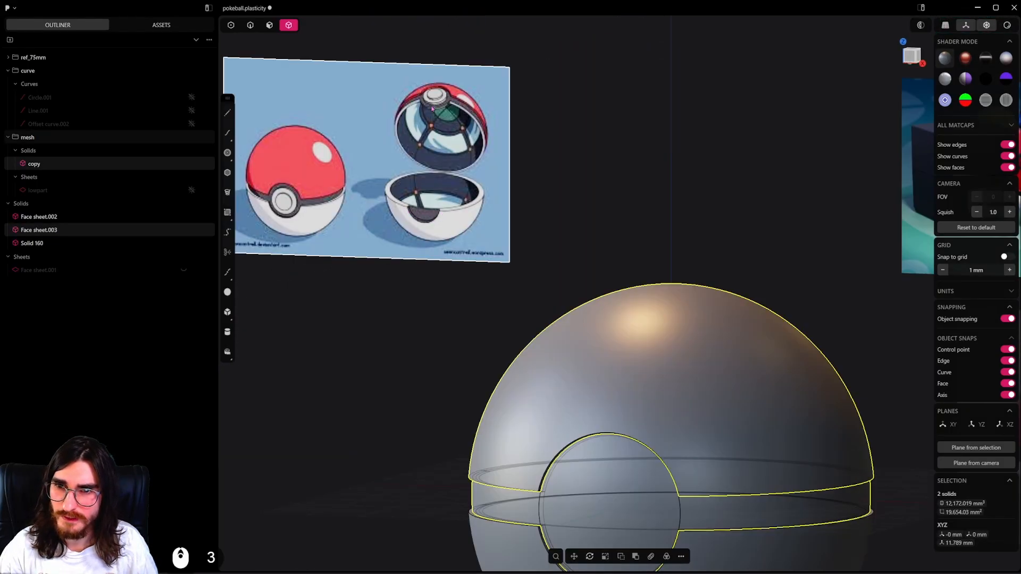
Try to move the upper outer shell together with the band-and-button solid.
scroll(521, 298, "down", 3)
middle_click_drag(732, 339, 523, 242, "shift")
middle_click_drag(443, 280, 476, 430, "shift")
key("g")
key("ctrl+z")
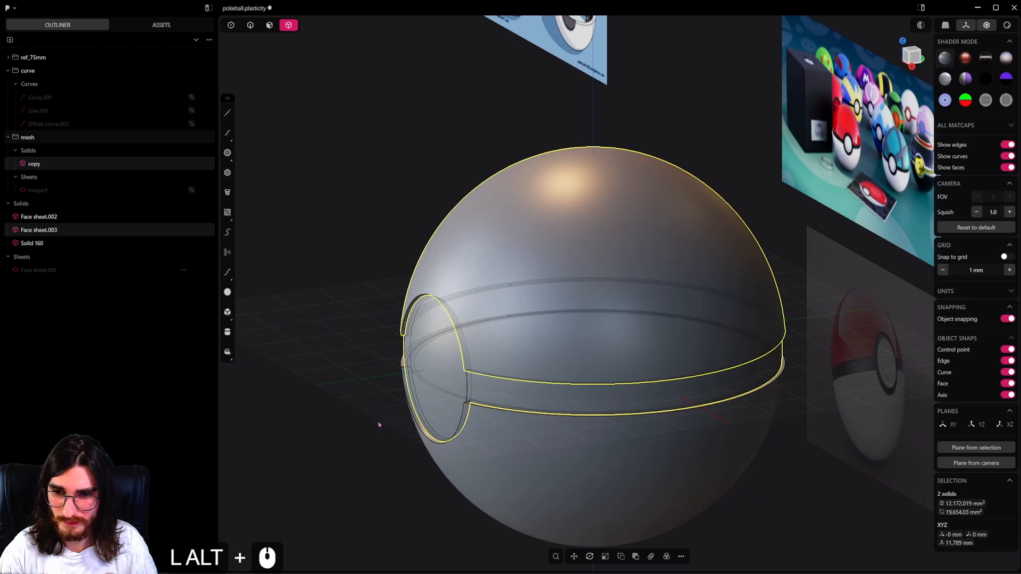
Examine how the upper shell, band and button fit together and compare them with the reference images.
middle_click_drag(378, 422, 655, 414, "alt")
scroll(613, 358, "down", 5)
middle_click_drag(538, 298, 715, 338, "shift")
middle_click_drag(715, 338, 602, 282, "shift")
scroll(668, 374, "up", 2)
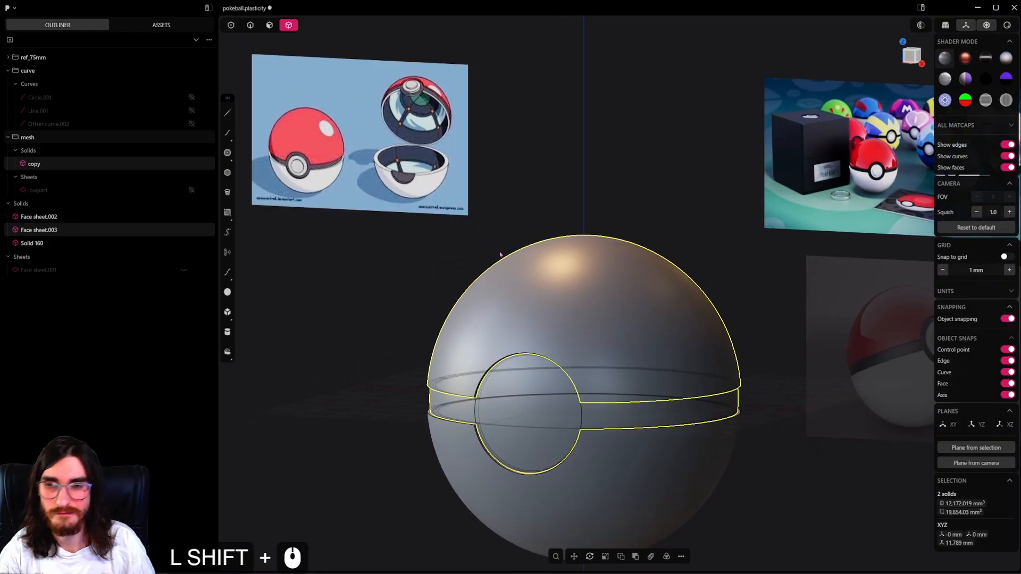
middle_click_drag(618, 350, 593, 412)
scroll(493, 416, "up", 3)
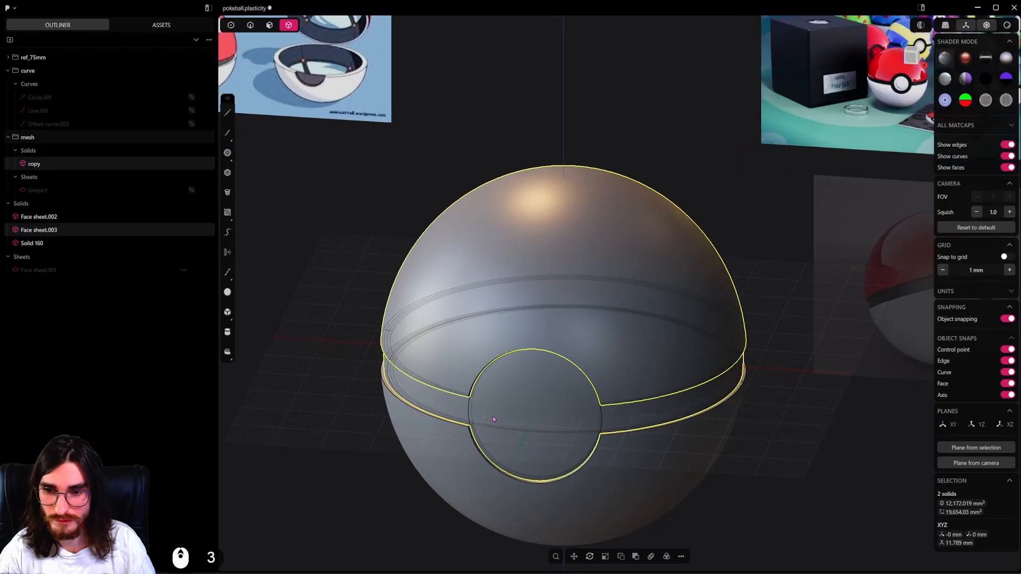
middle_click_drag(675, 433, 692, 441)
scroll(693, 437, "up", 3)
scroll(672, 331, "down", 4)
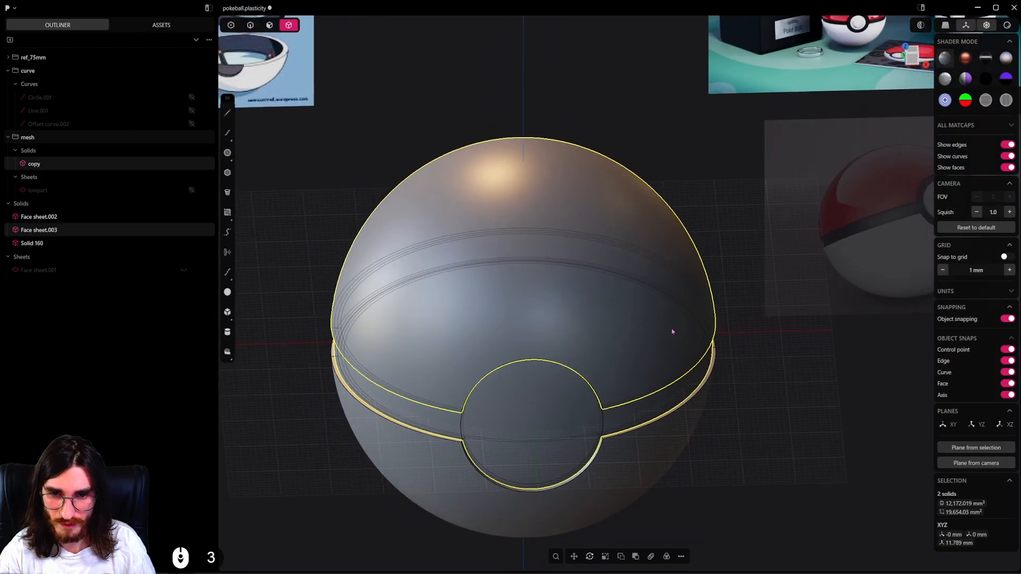
middle_click_drag(662, 332, 639, 335)
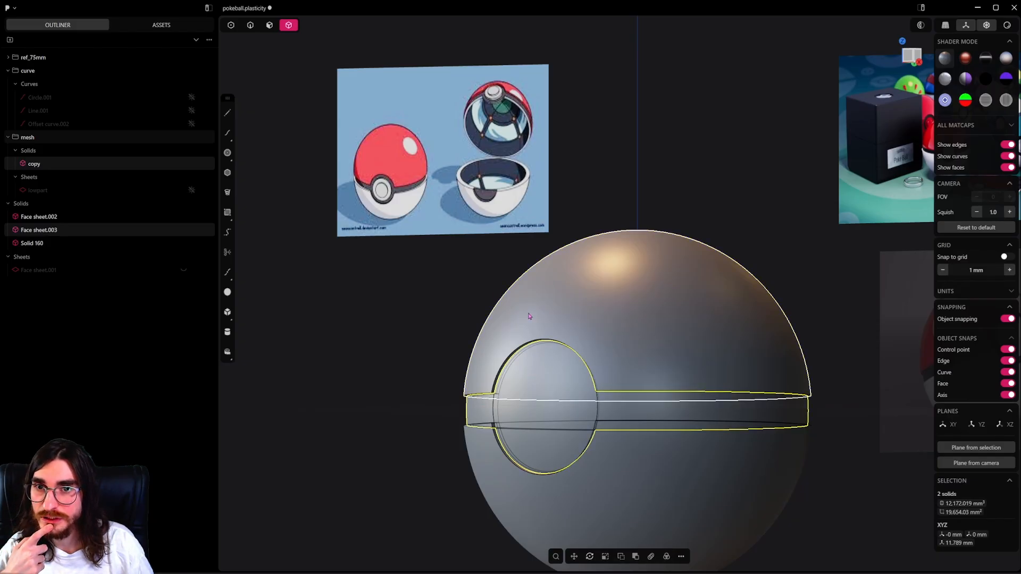
Select the front circular face of the button and turn off the see-through display of hidden edges.
scroll(576, 356, "up", 5)
left_click(597, 362)
middle_click_drag(597, 363, 565, 301)
key("2")
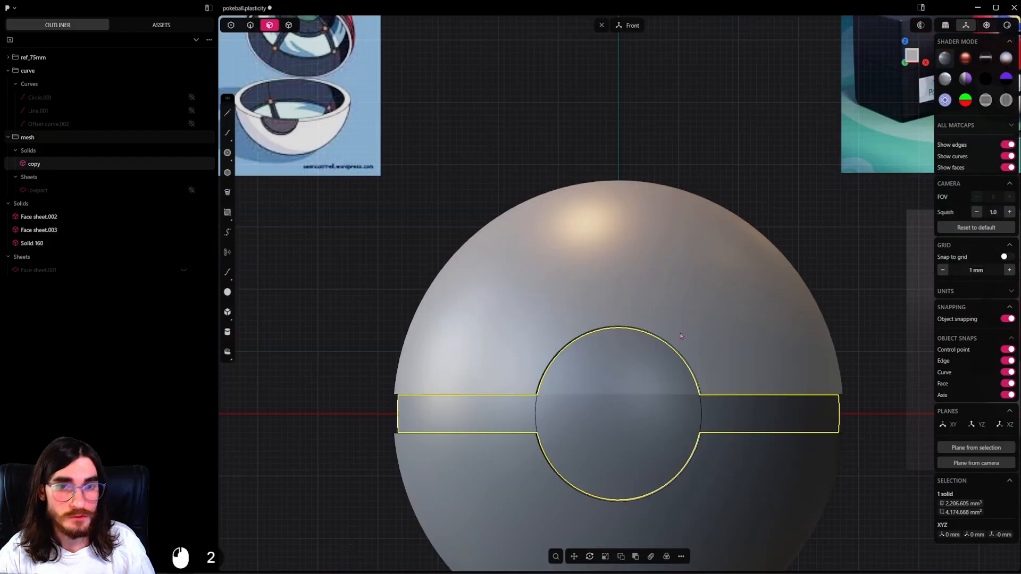
scroll(686, 348, "down", 1)
left_click(648, 373)
key("shift+e")
middle_click_drag(661, 377, 649, 360)
scroll(662, 397, "up", 1)
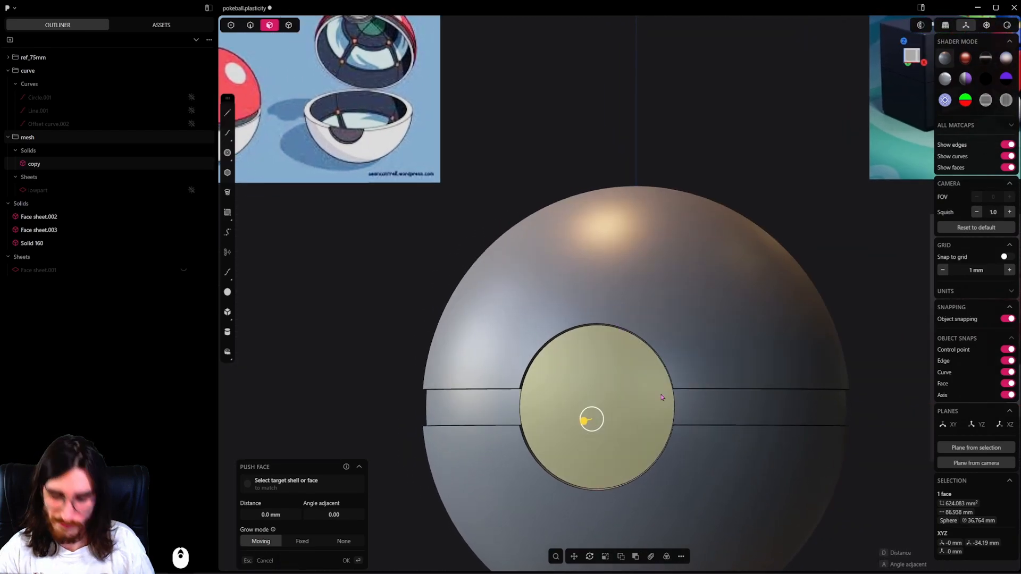
Try offsetting the button face's outline inward by about 5.57 mm and compare it with the references from the front.
key("o")
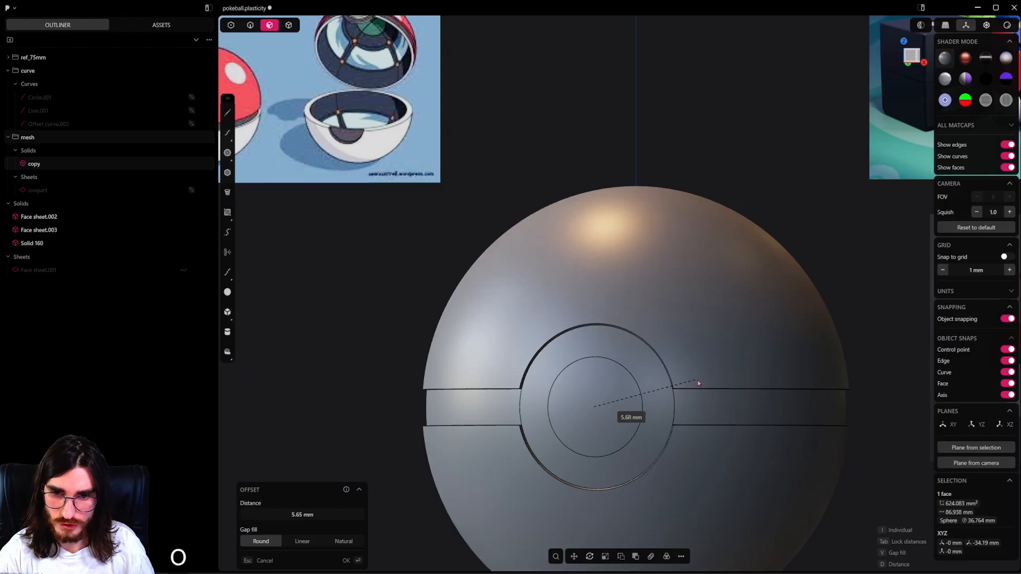
middle_click_drag(648, 400, 640, 420, "alt")
scroll(675, 398, "down", 2)
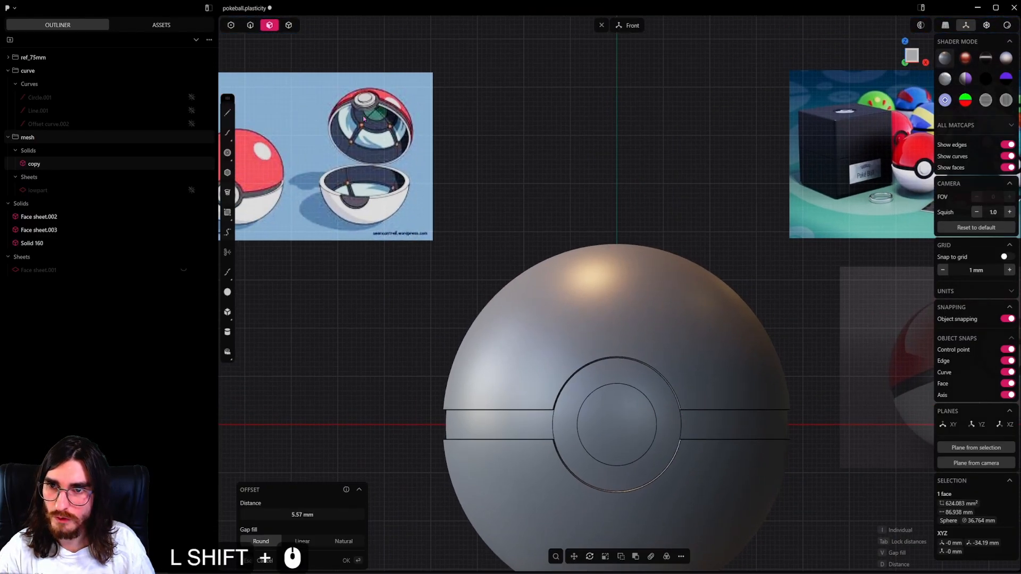
middle_click_drag(363, 119, 468, 132, "shift")
middle_click_drag(702, 298, 374, 239, "shift")
middle_click_drag(674, 272, 663, 274, "shift")
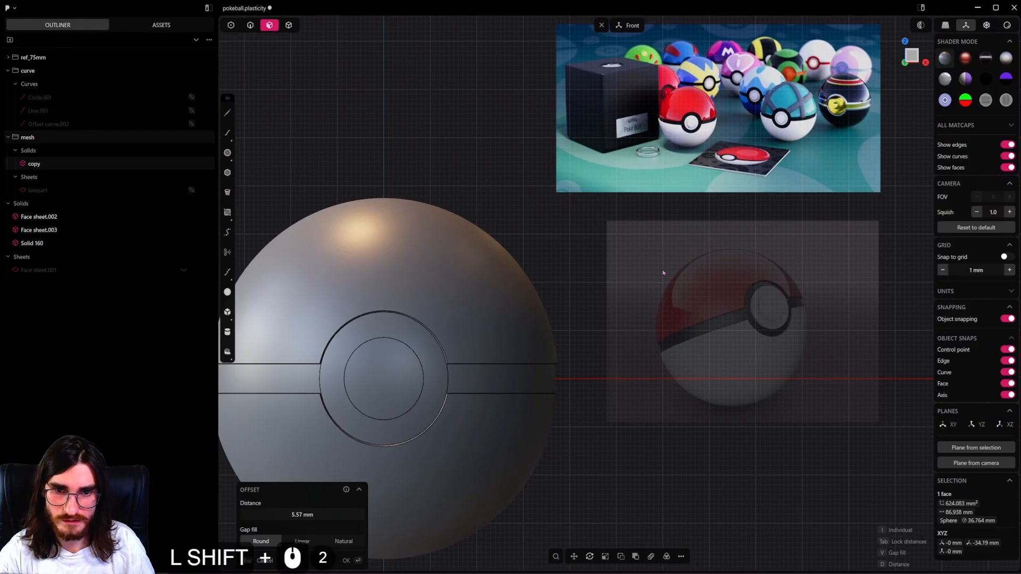
middle_click_drag(503, 319, 547, 330, "shift")
key("ctrl+z")
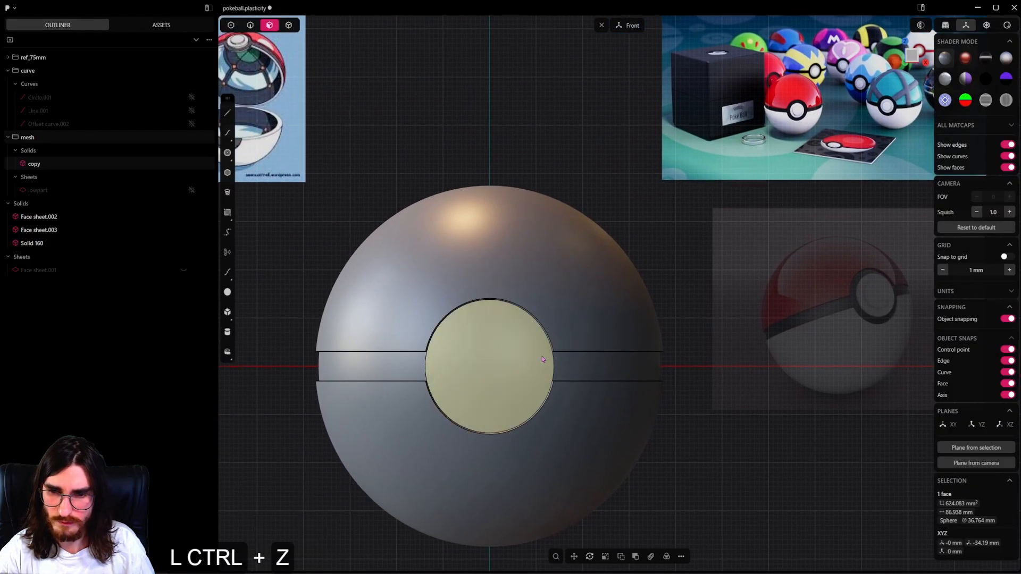
Try offsetting the button face's outline inward by about 3.35 mm and compare it with the reference images.
key("o")
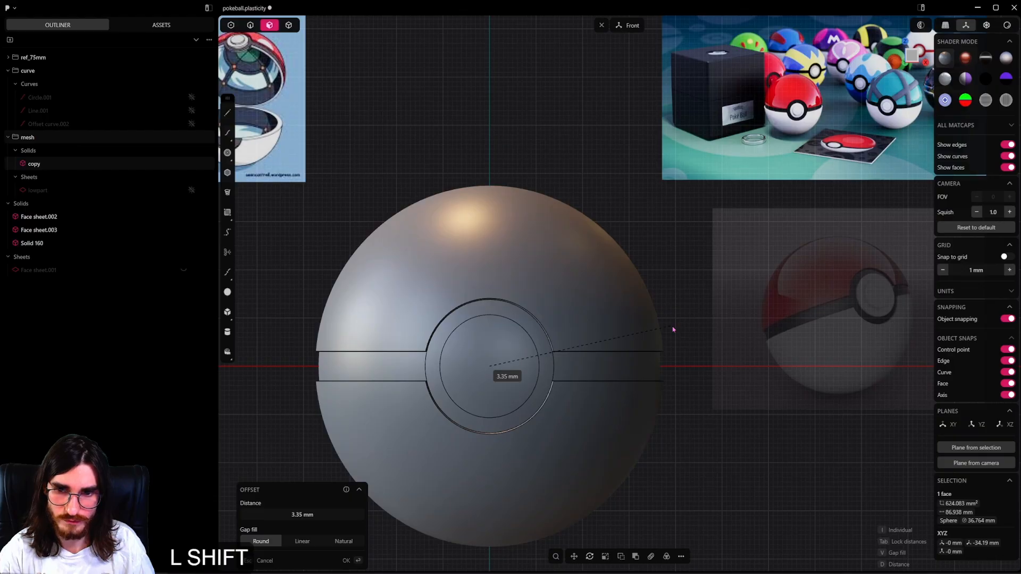
scroll(533, 354, "down", 3)
middle_click_drag(577, 353, 591, 369, "shift")
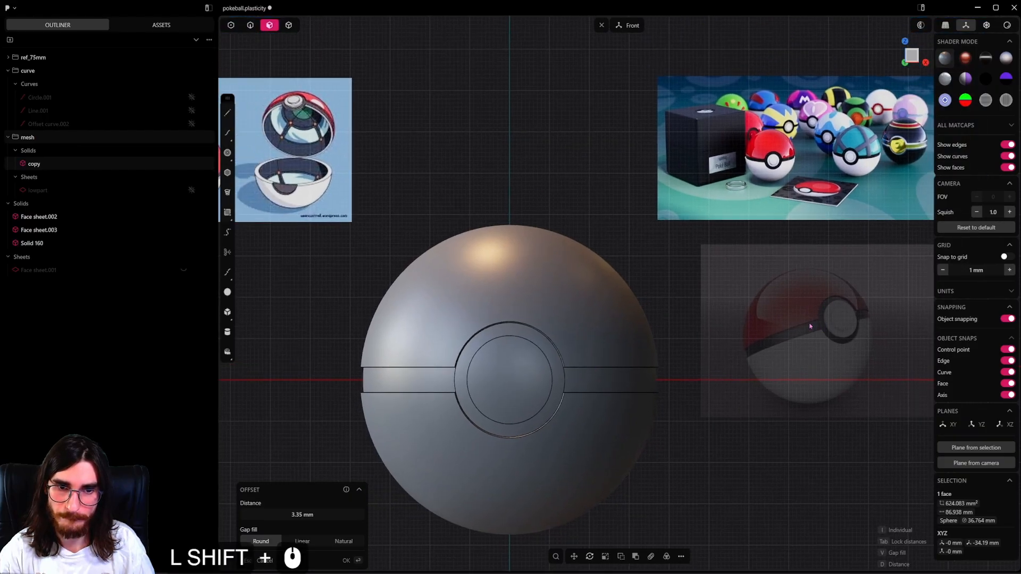
scroll(773, 162, "up", 20)
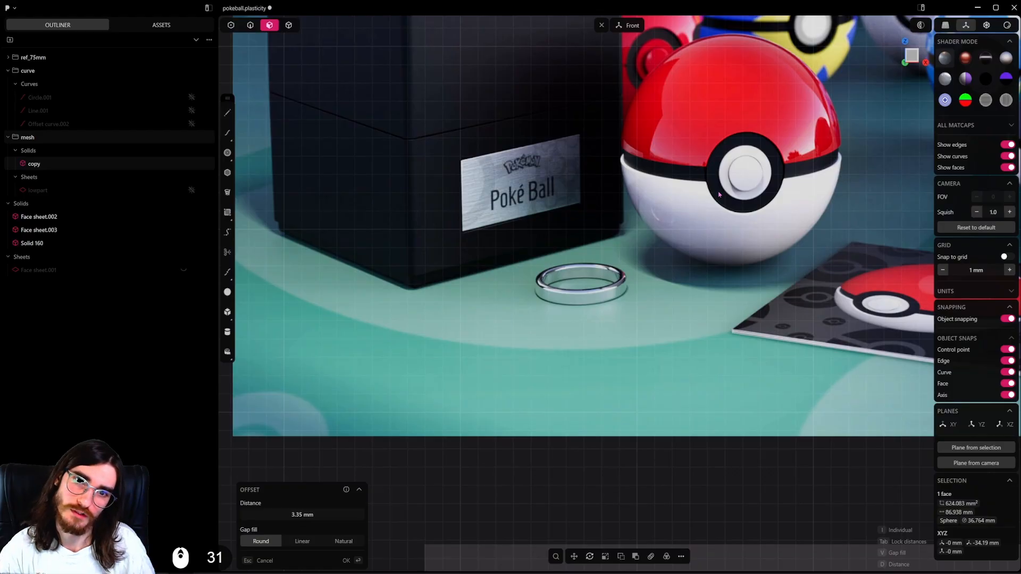
scroll(718, 194, "down", 20)
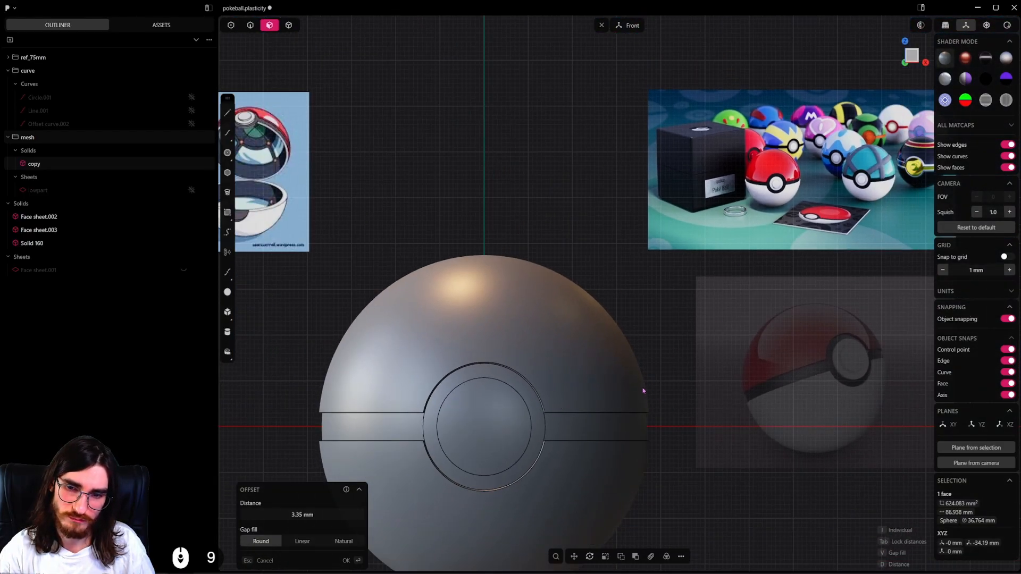
key("ctrl+z")
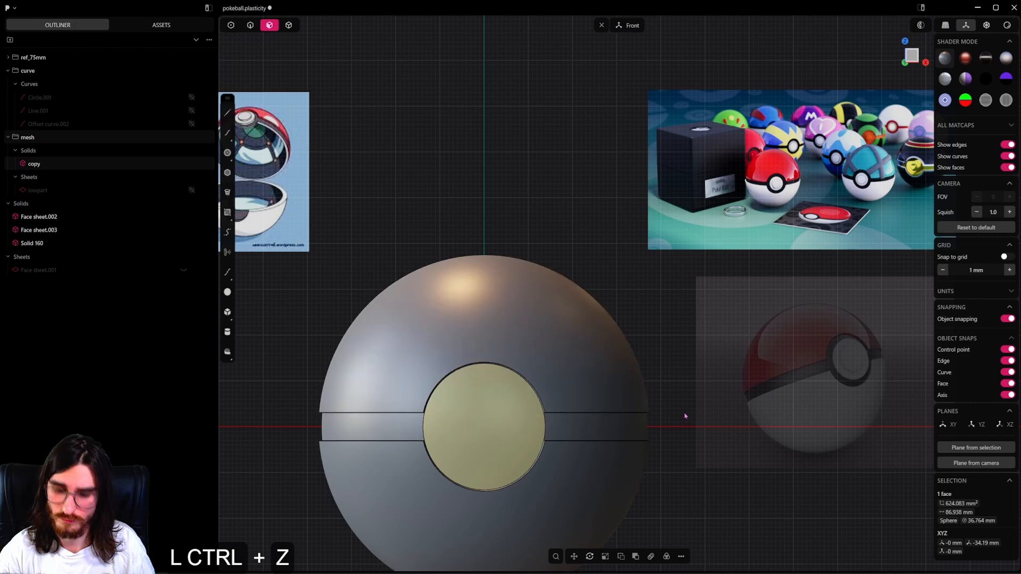
Offset the outline of the button's front face inward by about 4.19 mm.
key("o")
key("shift")
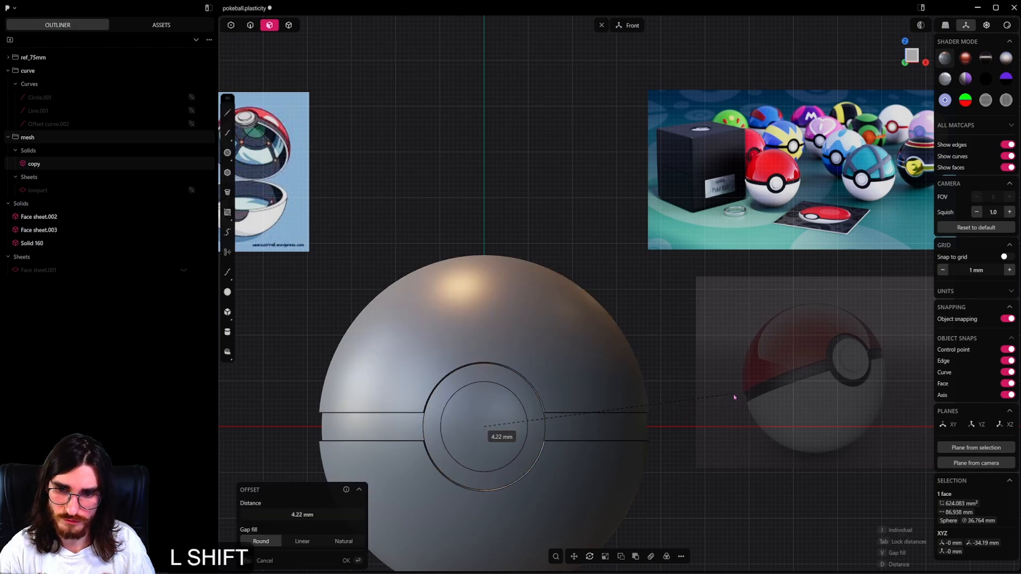
left_click(732, 393, "shift")
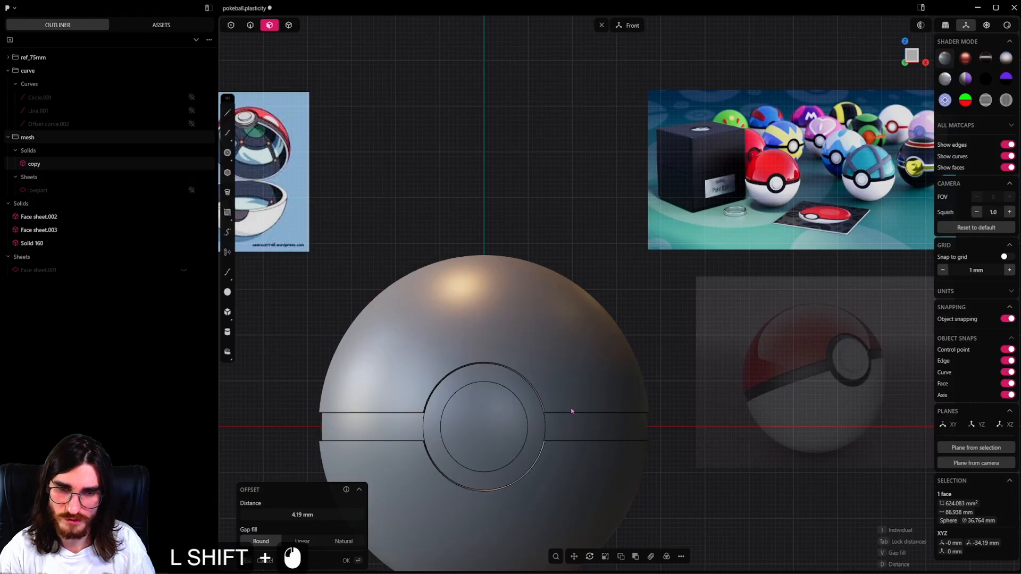
Push the inner circular face of the button outward so it protrudes beyond the ball's outer surface.
left_click(504, 425)
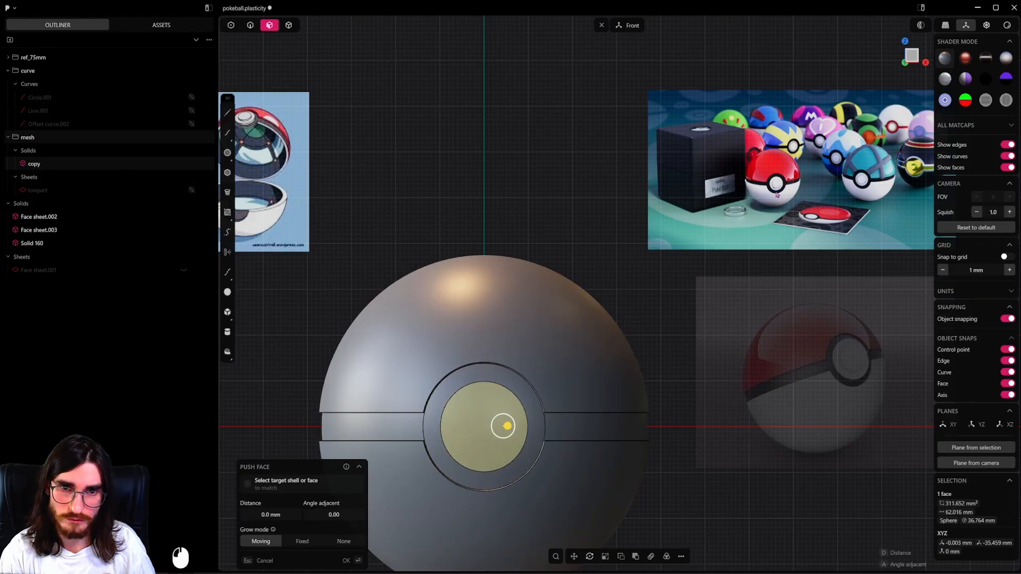
middle_click_drag(638, 363, 475, 431)
left_click_drag(483, 428, 468, 428)
right_click(488, 396)
middle_click_drag(494, 387, 474, 385)
left_click(481, 372)
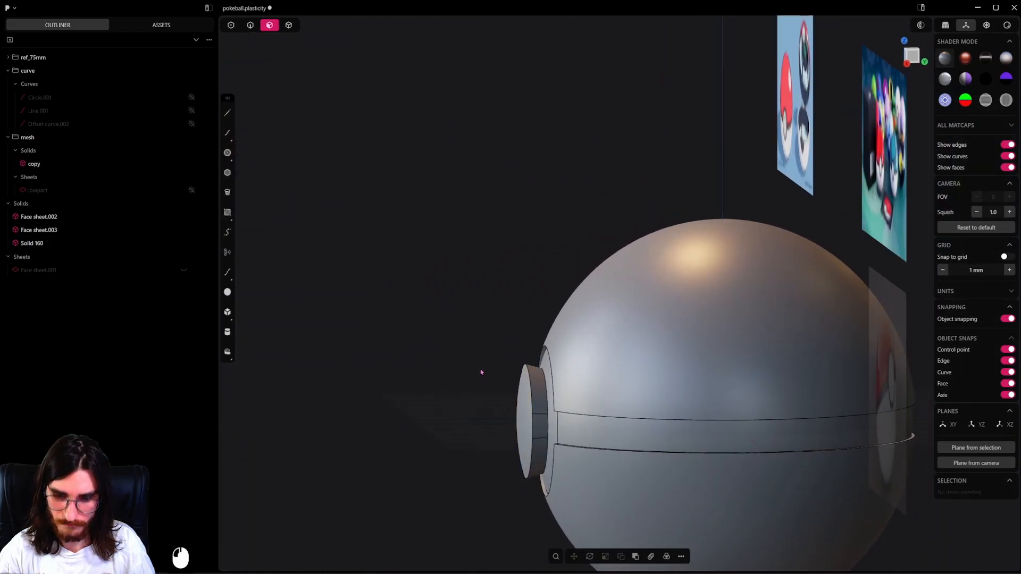
Unhide Face sheet.001, cut the band-and-button solid with it, and delete the cut-off disc in front of the sheet.
key("alt+h")
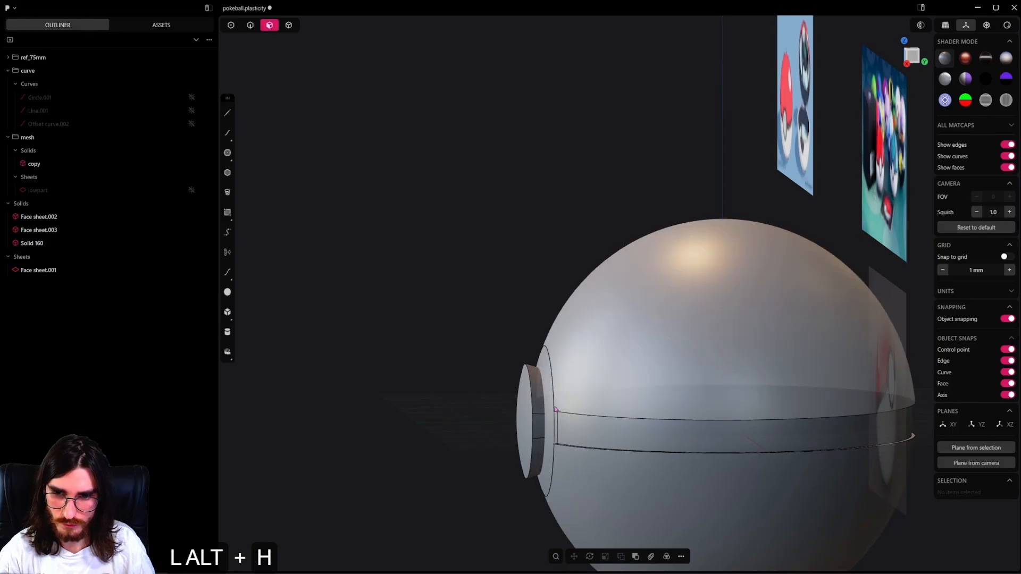
left_click(289, 25)
scroll(524, 392, "up", 4)
left_click(524, 393)
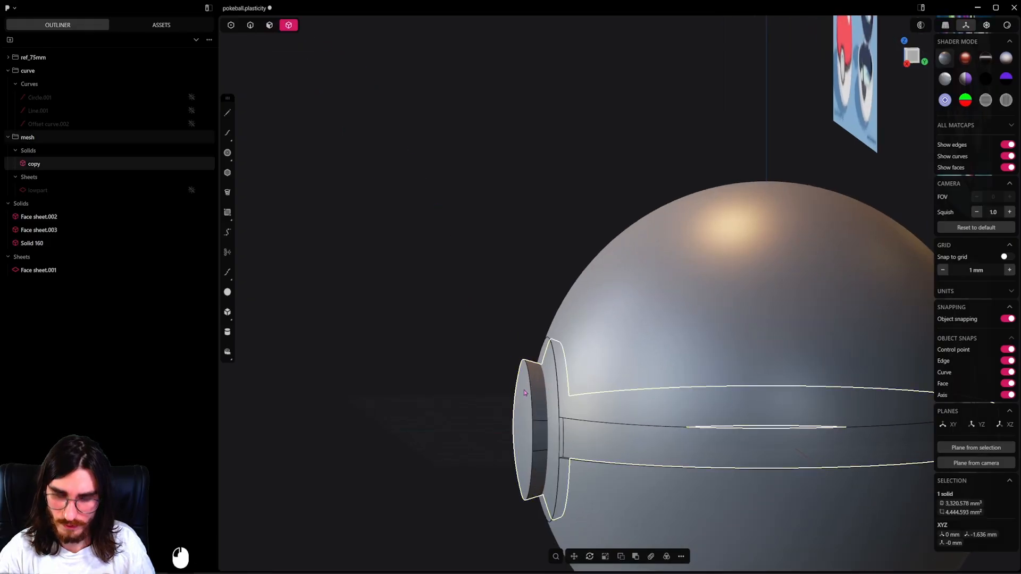
middle_click_drag(538, 394, 542, 350)
key("c")
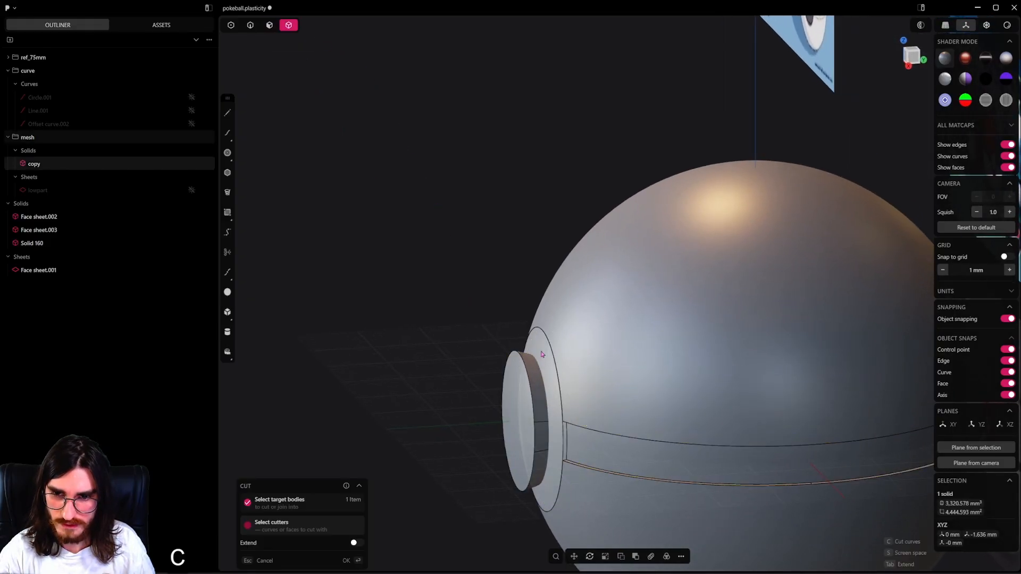
left_click(481, 387)
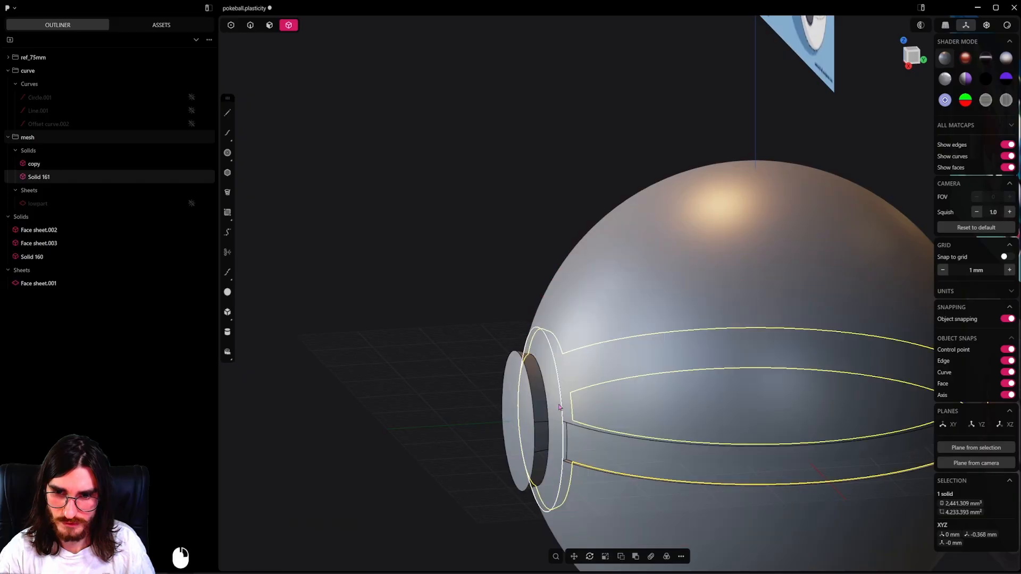
left_click(495, 435)
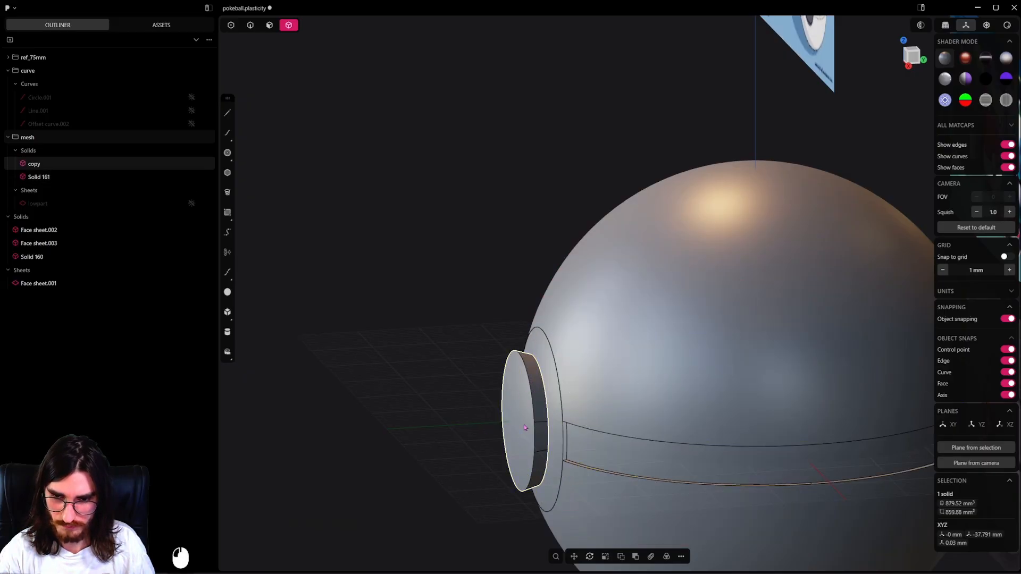
key("x")
Hide Face sheet.001 and move it into the mesh group.
left_click(551, 389)
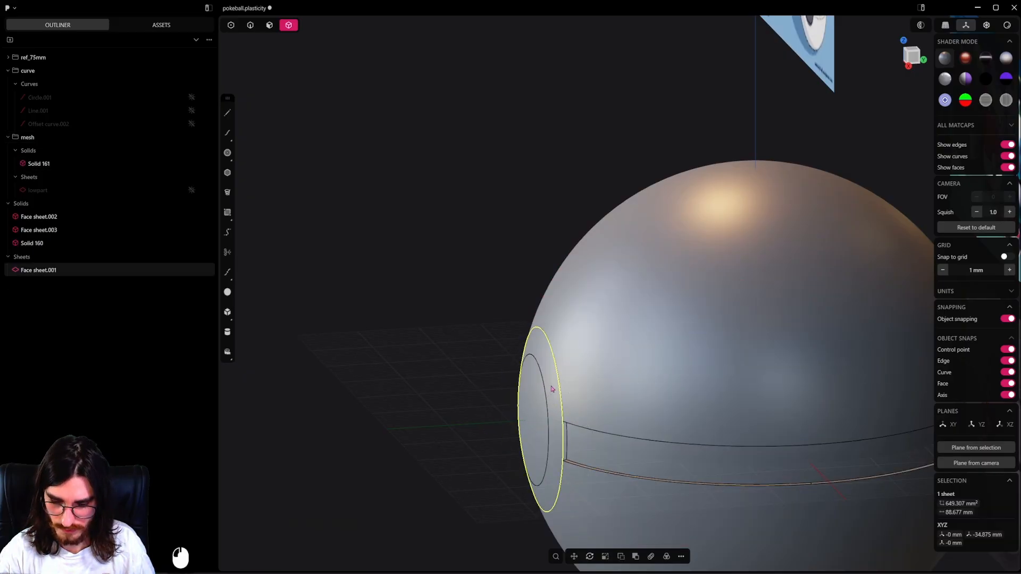
left_click(191, 271)
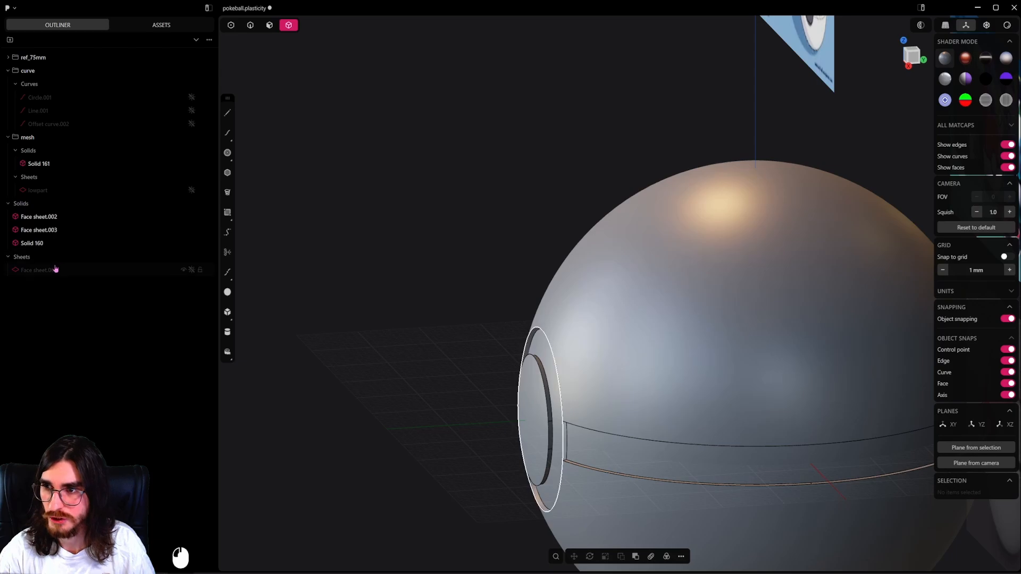
left_click_drag(66, 177, 47, 138)
Select the front face of the trimmed raised button and compare its proportions with the reference images.
scroll(514, 303, "up", 2)
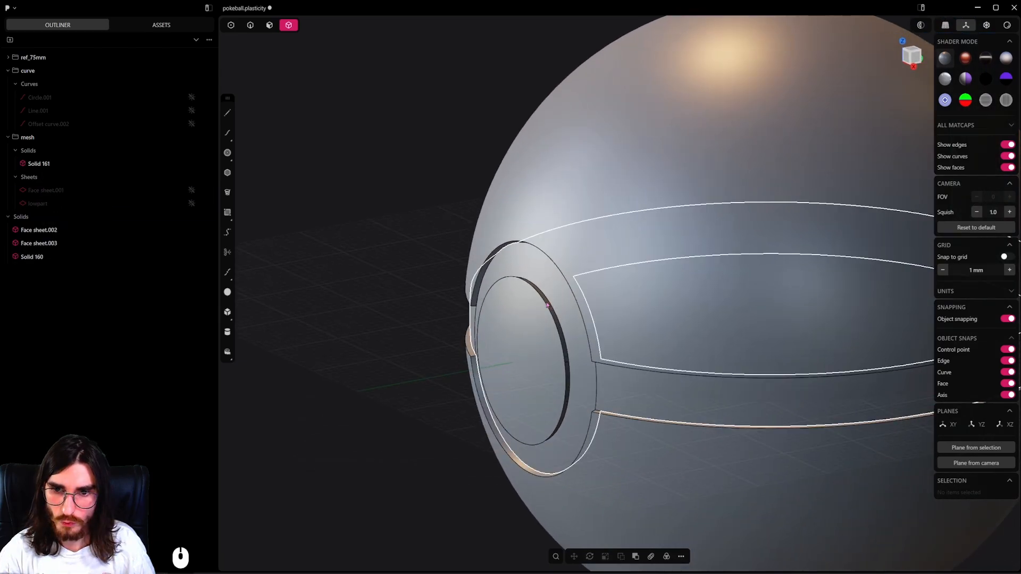
left_click(515, 303)
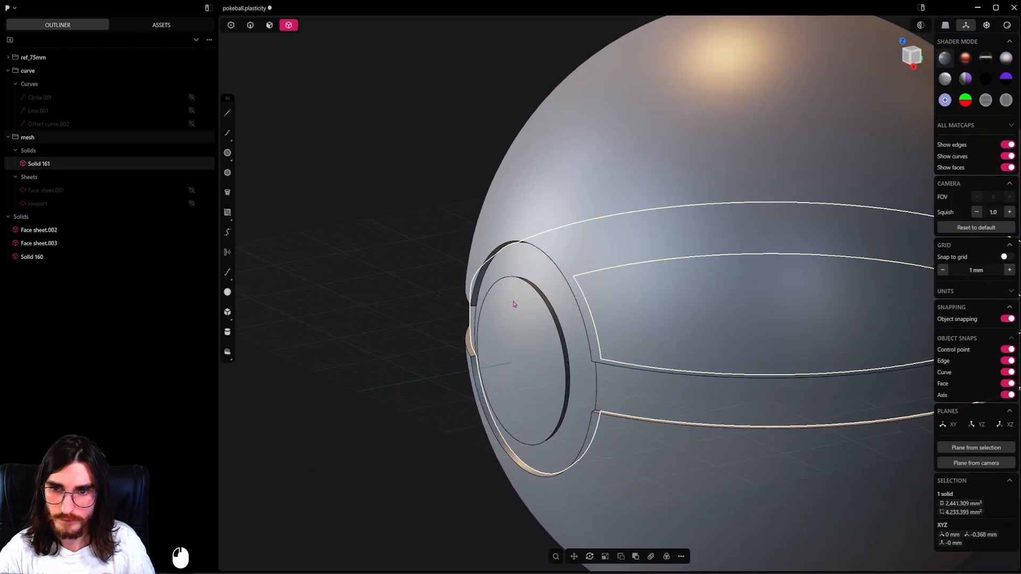
middle_click_drag(515, 303, 500, 277)
key("2")
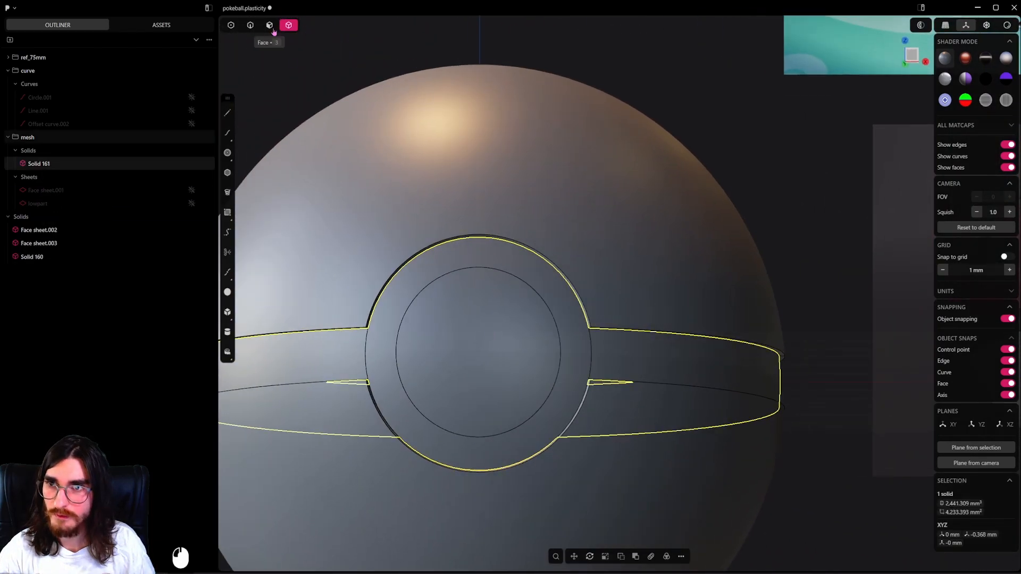
left_click(273, 30)
left_click(475, 313)
scroll(474, 311, "down", 6)
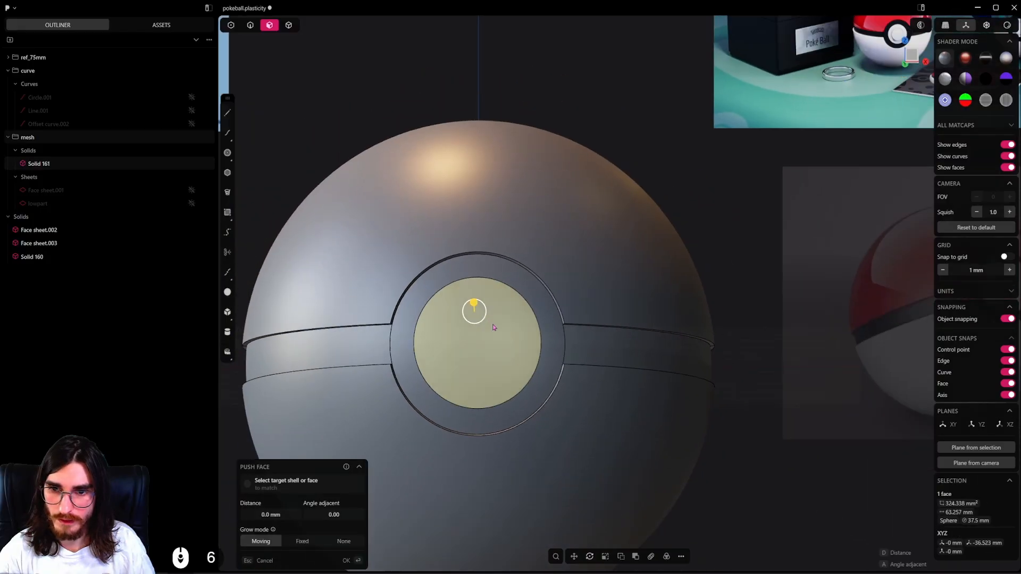
middle_click_drag(501, 318, 472, 367, "shift")
scroll(471, 364, "down", 3)
middle_click_drag(497, 330, 508, 318, "shift")
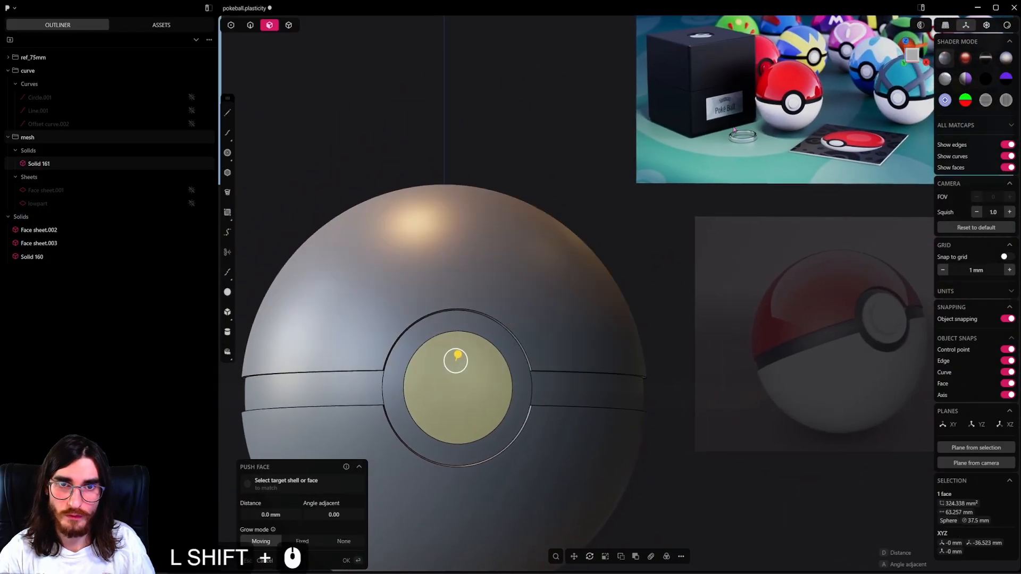
scroll(620, 207, "down", 4)
middle_click_drag(620, 205, 387, 366, "shift")
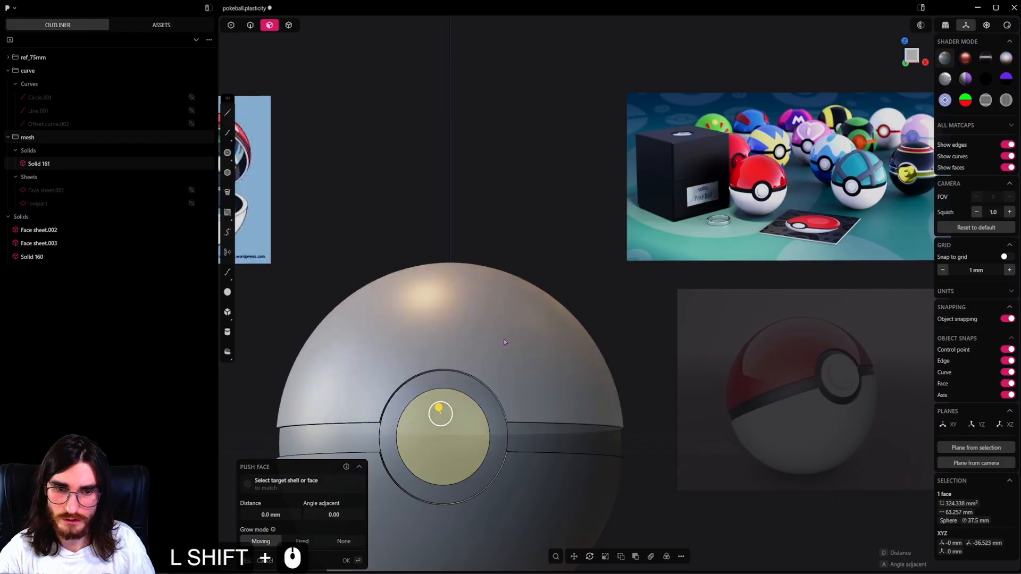
middle_click_drag(502, 339, 637, 268, "shift")
Try offsetting the raised button face's outline inward by about 2.69 mm and check it against the references.
key("o")
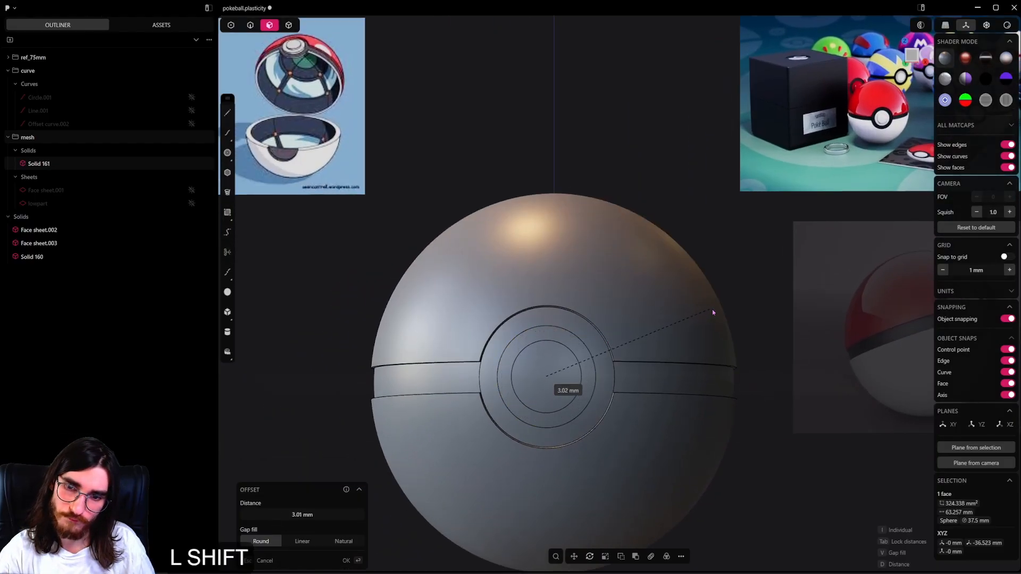
scroll(637, 345, "down", 6)
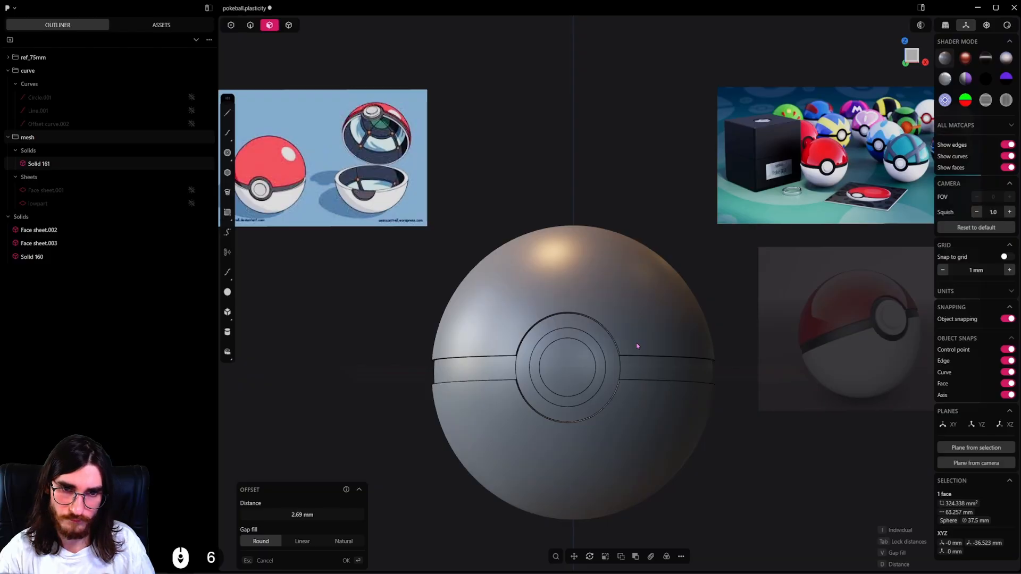
middle_click_drag(636, 345, 649, 372)
right_click(650, 373)
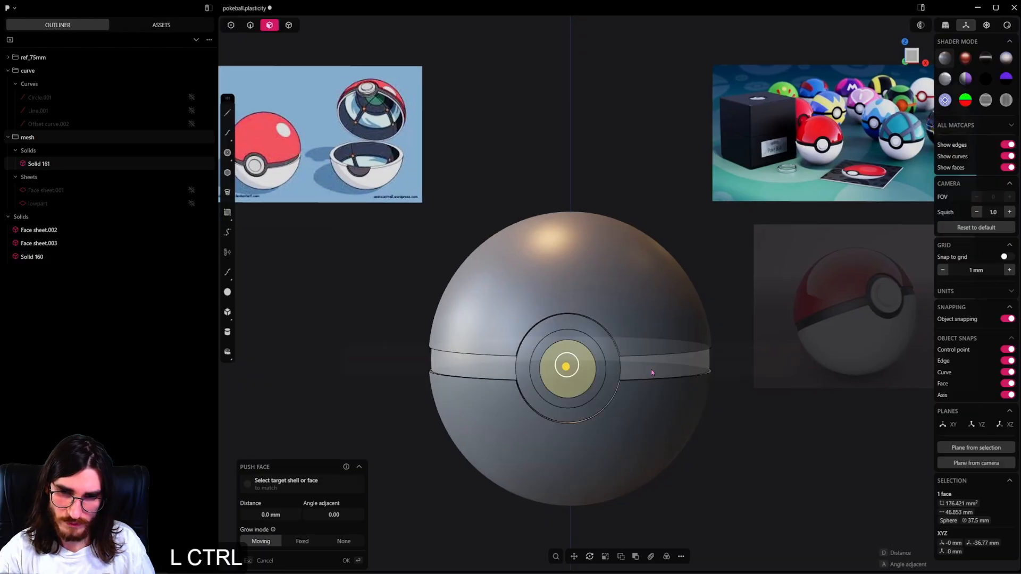
key("ctrl+z")
Offset the raised button face's outline inward by about 2.84 mm.
key("o")
key("shift")
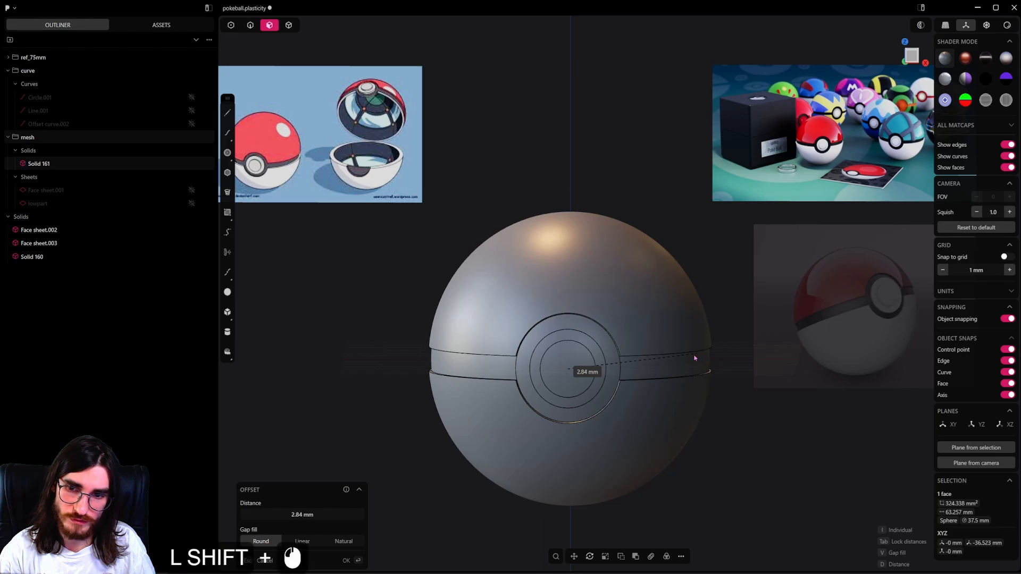
left_click(693, 358, "shift")
Push the innermost circular face of the button outward by about 1.4 mm, working from the right view.
middle_click_drag(642, 347, 628, 322)
scroll(609, 376, "up", 3)
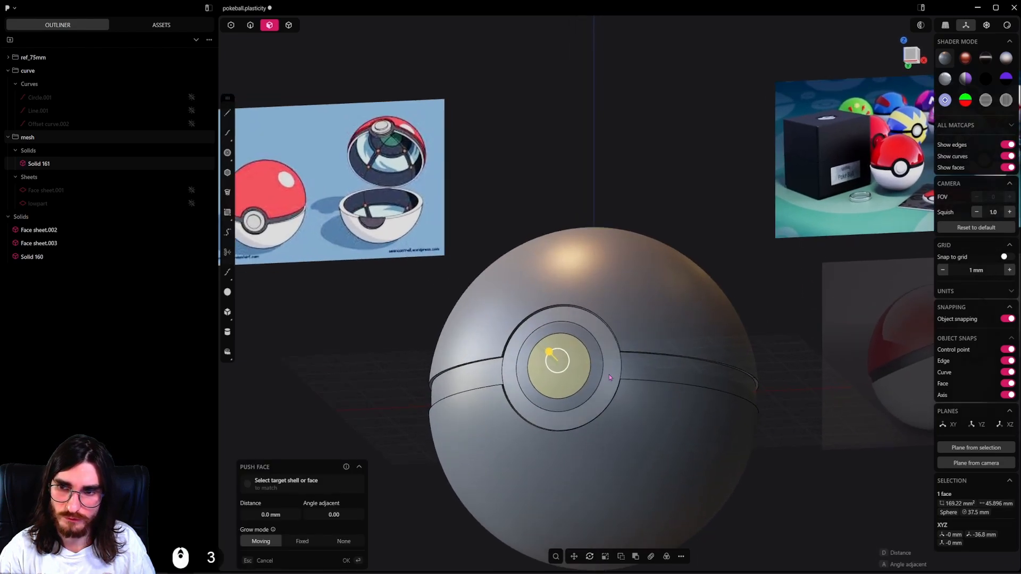
middle_click_drag(609, 377, 540, 405, "alt")
scroll(587, 387, "up", 8)
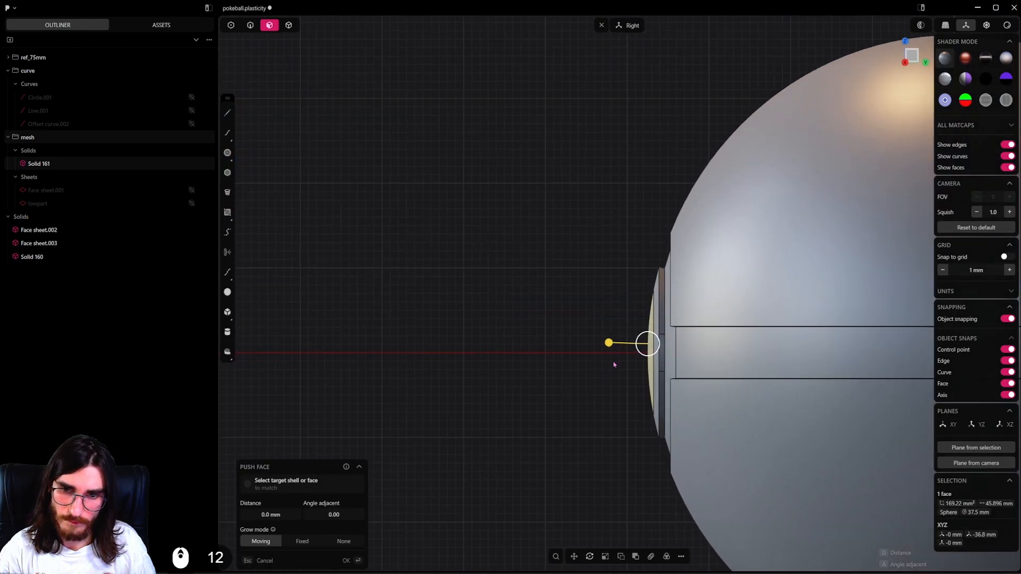
left_click_drag(608, 350, 490, 348, "shift")
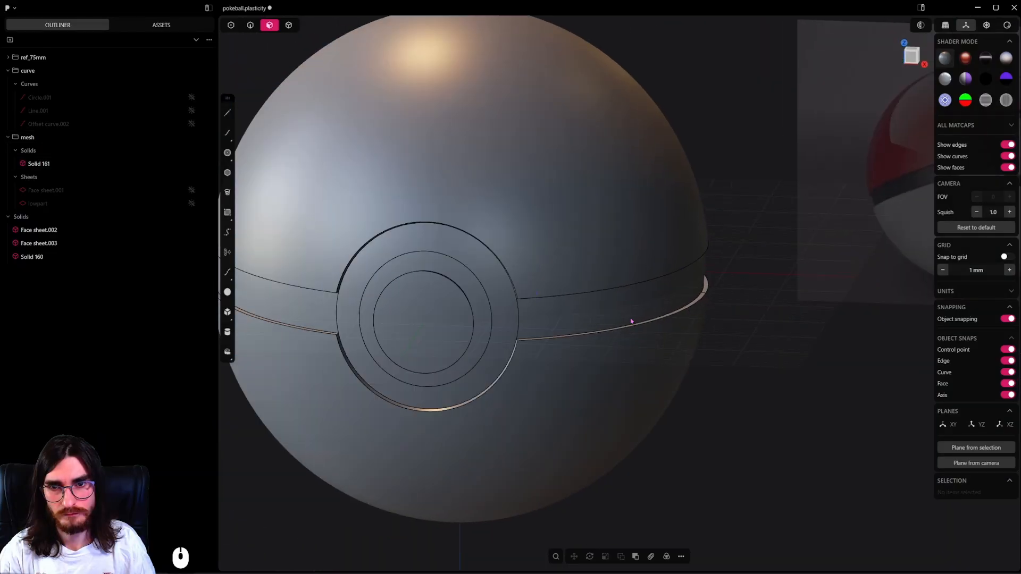
Select the innermost button's side faces and front face and duplicate them as a separate sheet.
middle_click_drag(631, 321, 553, 346)
scroll(553, 346, "up", 4)
left_click(596, 344)
double_click(596, 350, "alt")
scroll(593, 347, "up", 2)
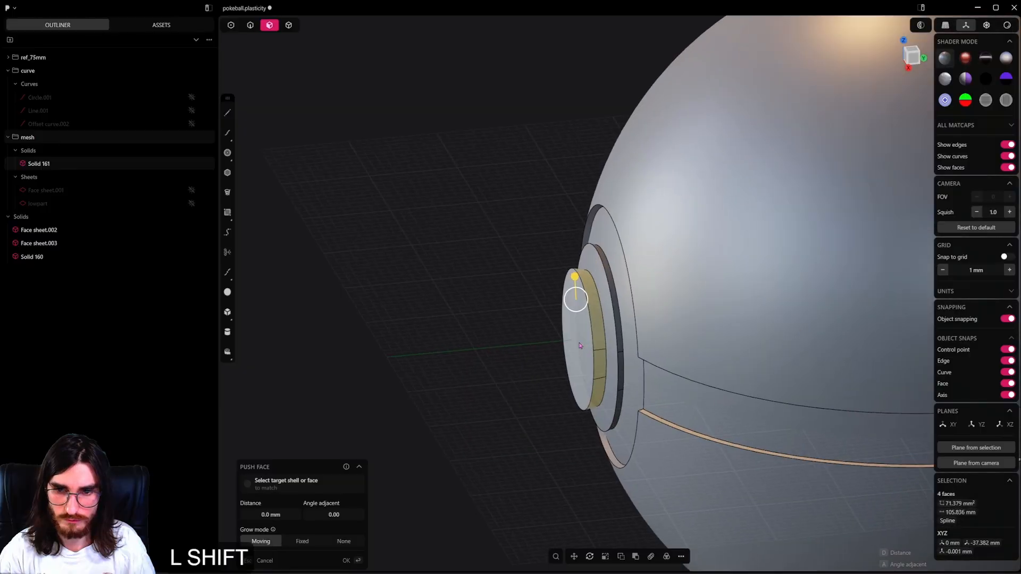
scroll(594, 355, "up", 3)
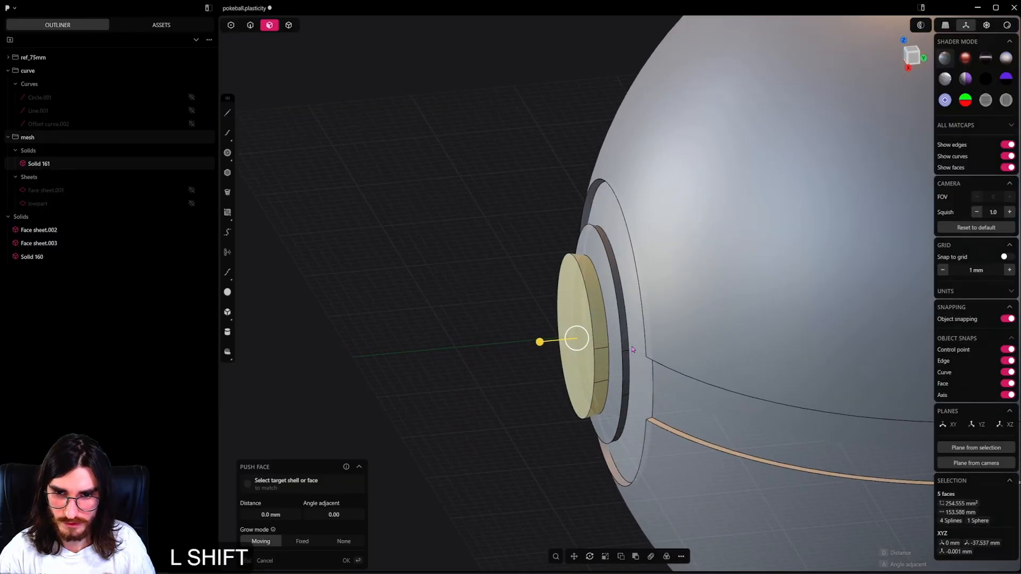
key("shift+d")
Hide the duplicated button sheet and delete the matching side and front faces from the band solid.
left_click(201, 303)
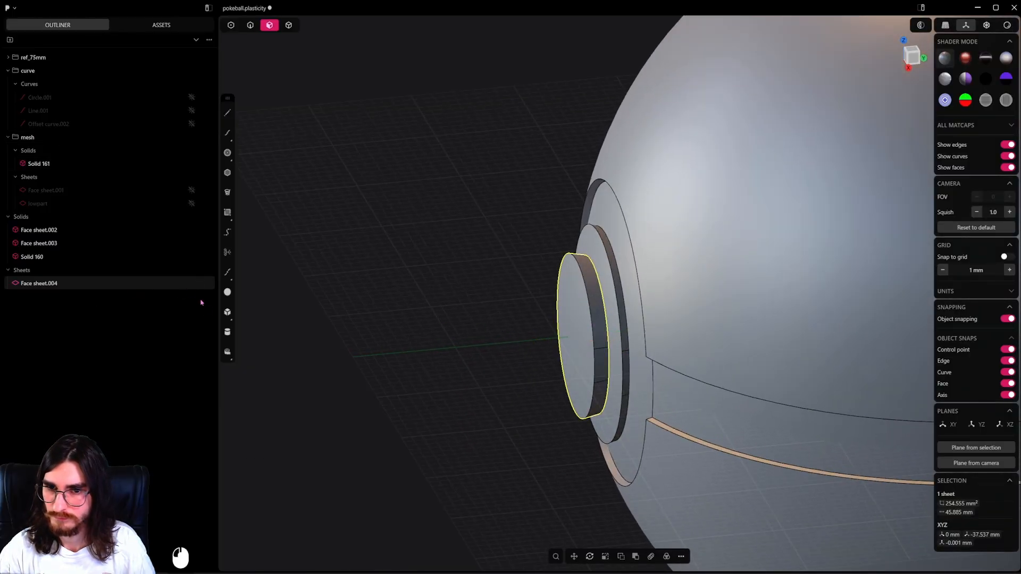
double_click(592, 308)
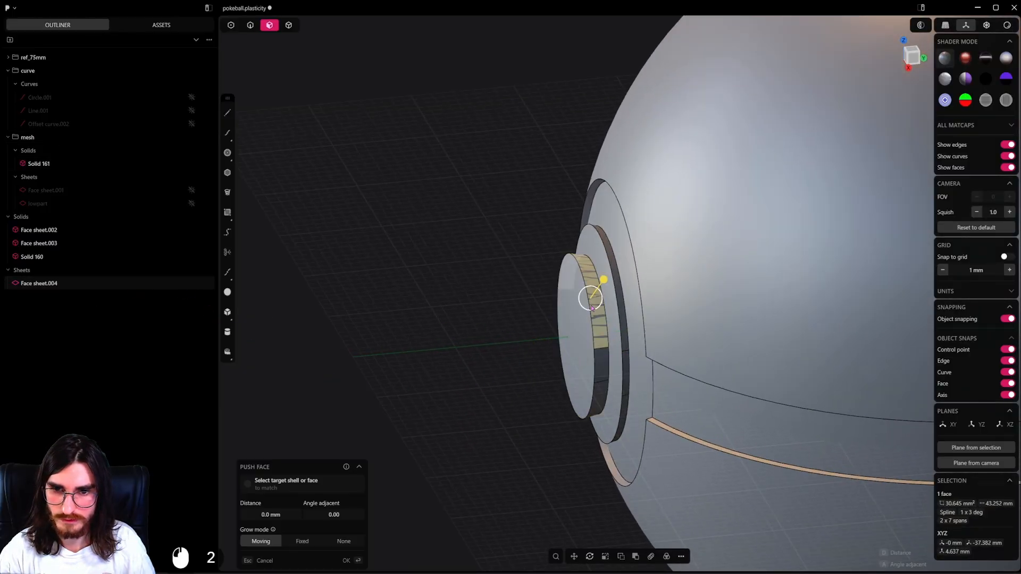
left_click(385, 322)
left_click(600, 340, "alt")
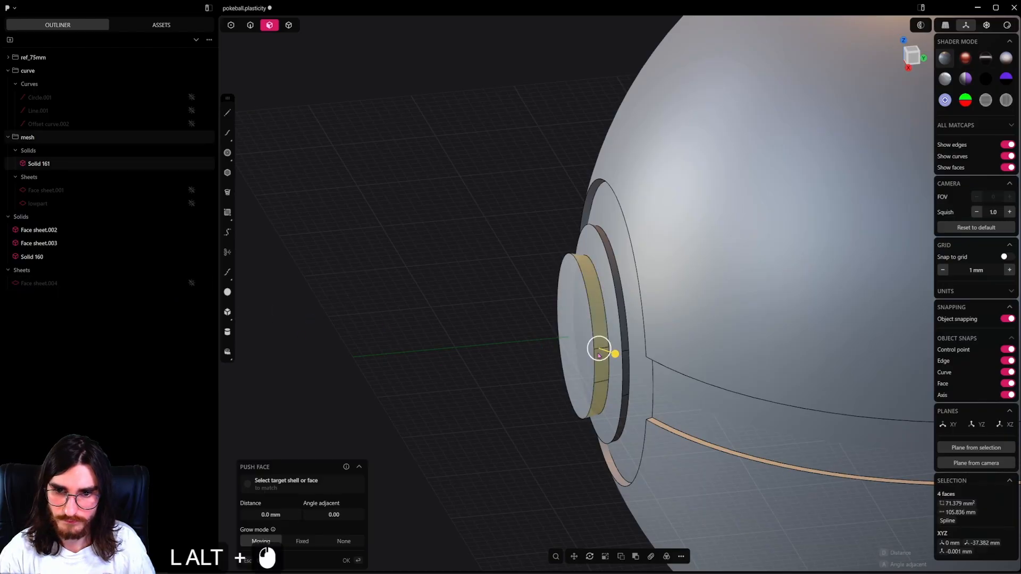
left_click(580, 349, "shift")
key("Delete")
Patch the circular hole in the band where the button faces were deleted, using the opening's edge loop, to close the band solid.
middle_click_drag(580, 348, 553, 363)
left_click(248, 32)
scroll(420, 236, "down", 5)
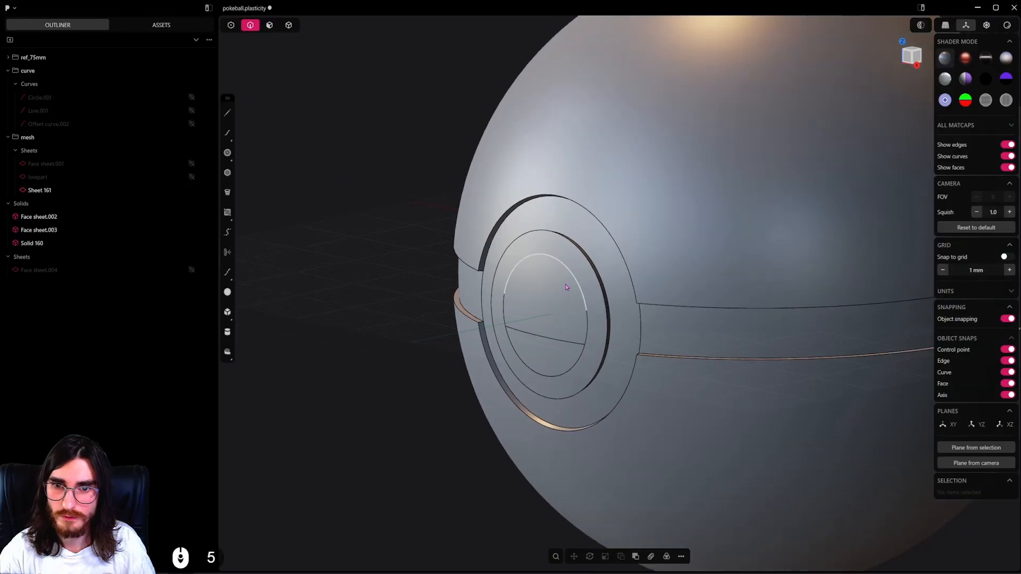
middle_click_drag(568, 287, 606, 310)
left_click(570, 272, "alt")
key("shift+j")
key("Tab")
key("Tab")
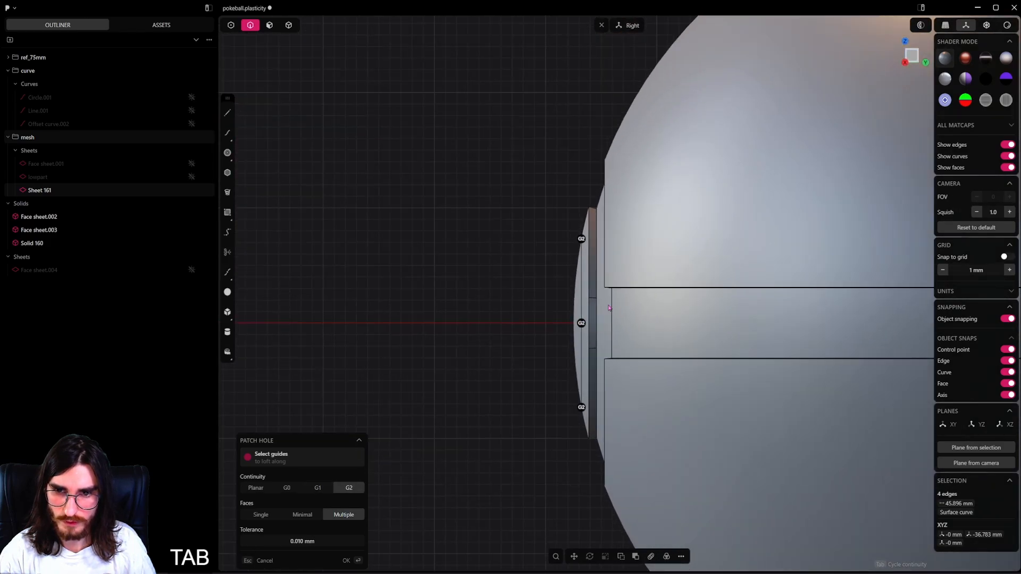
key("Tab")
left_click(530, 315)
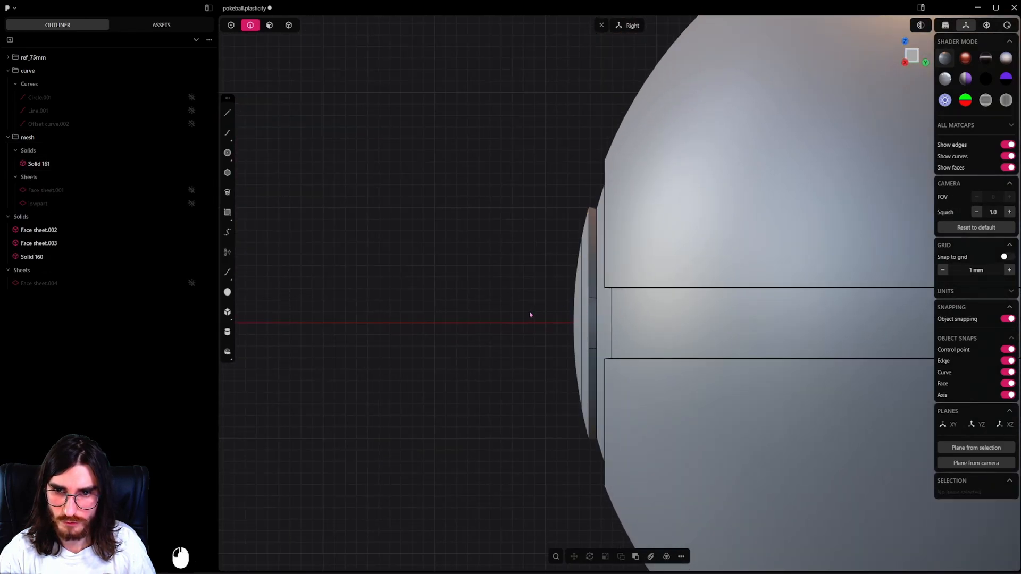
Show the duplicated button sheet again and hide the band and both outer shells to expose its open back.
middle_click_drag(571, 274, 552, 326)
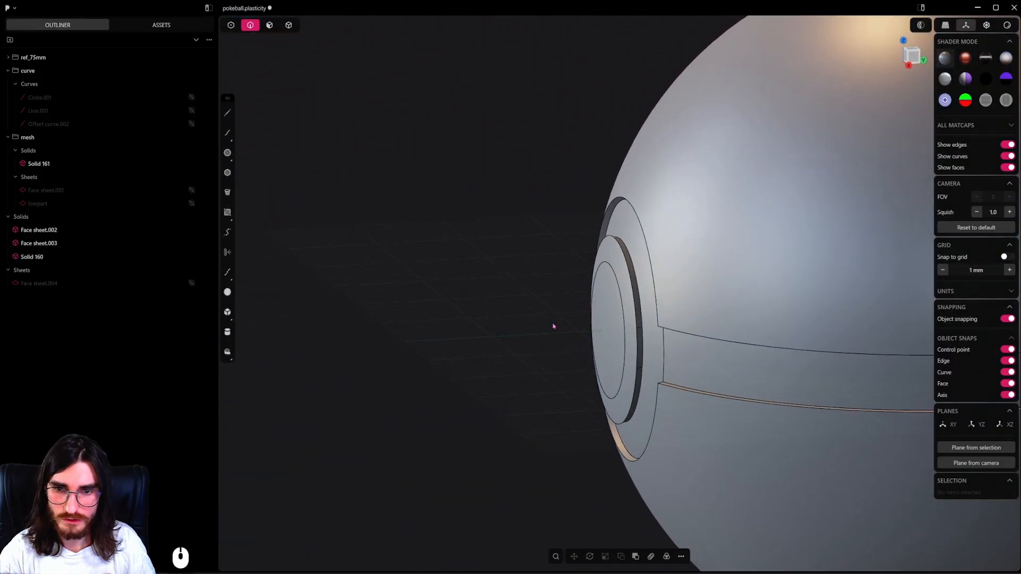
scroll(603, 331, "up", 3)
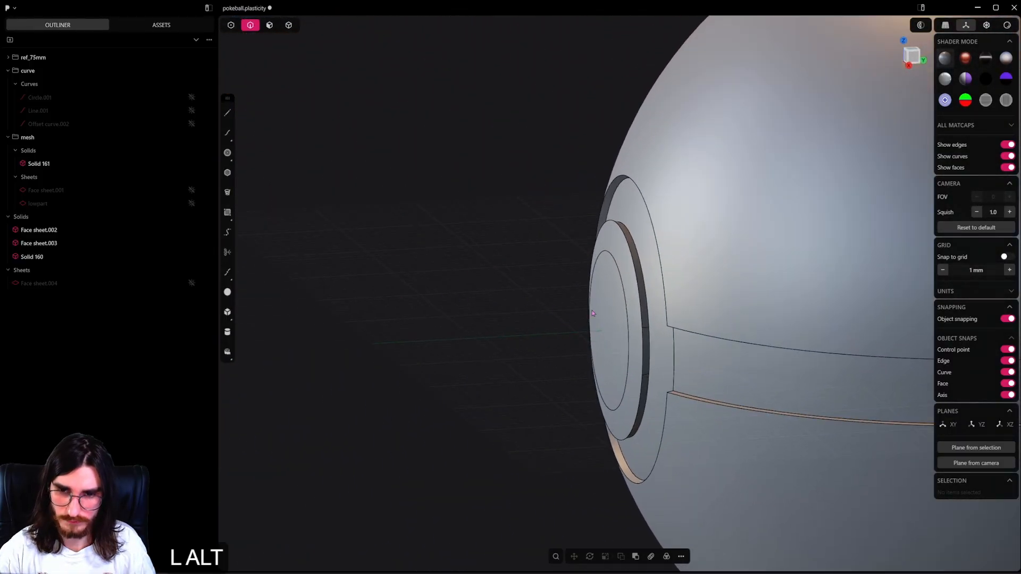
left_click(192, 283)
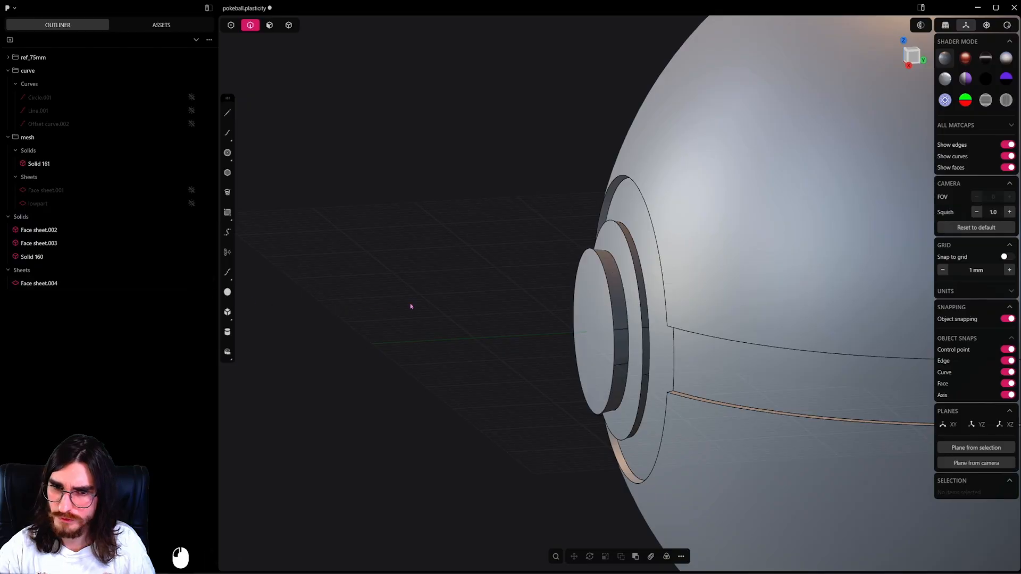
left_click(295, 27)
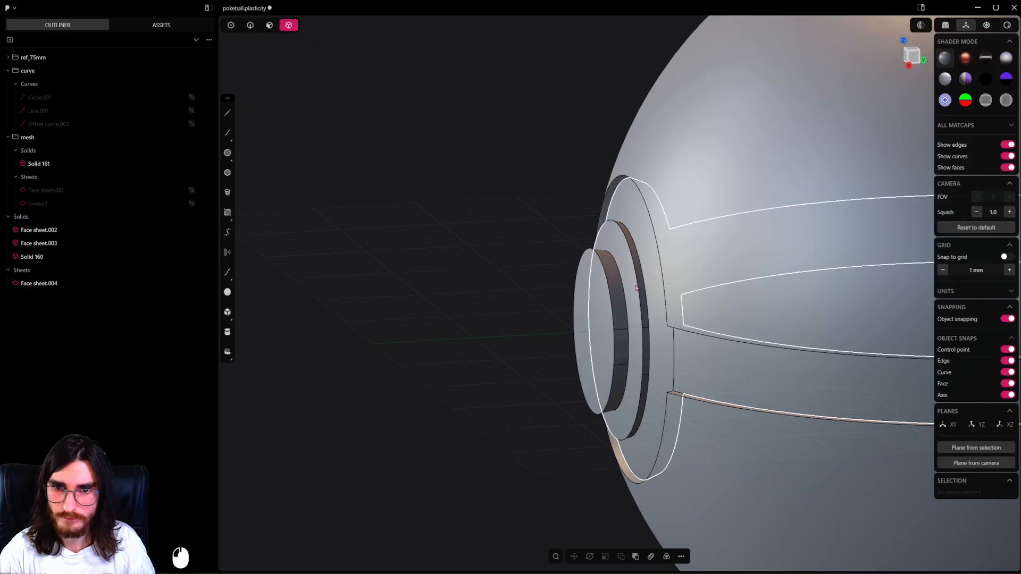
left_click(655, 314)
scroll(654, 314, "up", 3)
key("h")
middle_click_drag(647, 321, 627, 314)
left_click(627, 291)
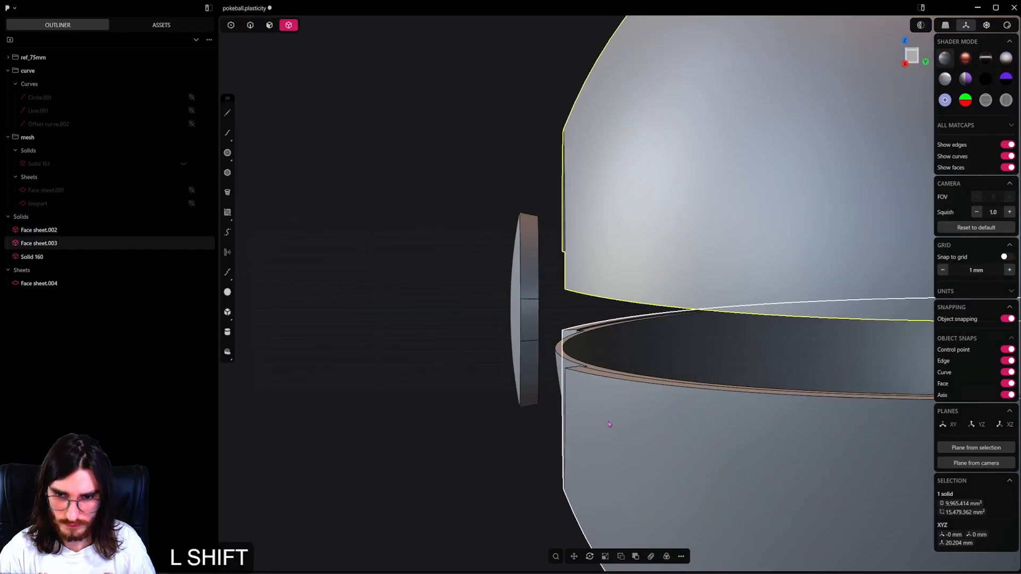
left_click(591, 391, "shift")
key("h")
middle_click_drag(555, 372, 574, 361)
middle_click_drag(436, 266, 558, 351, "shift")
scroll(467, 230, "up", 4)
scroll(467, 230, "up", 1)
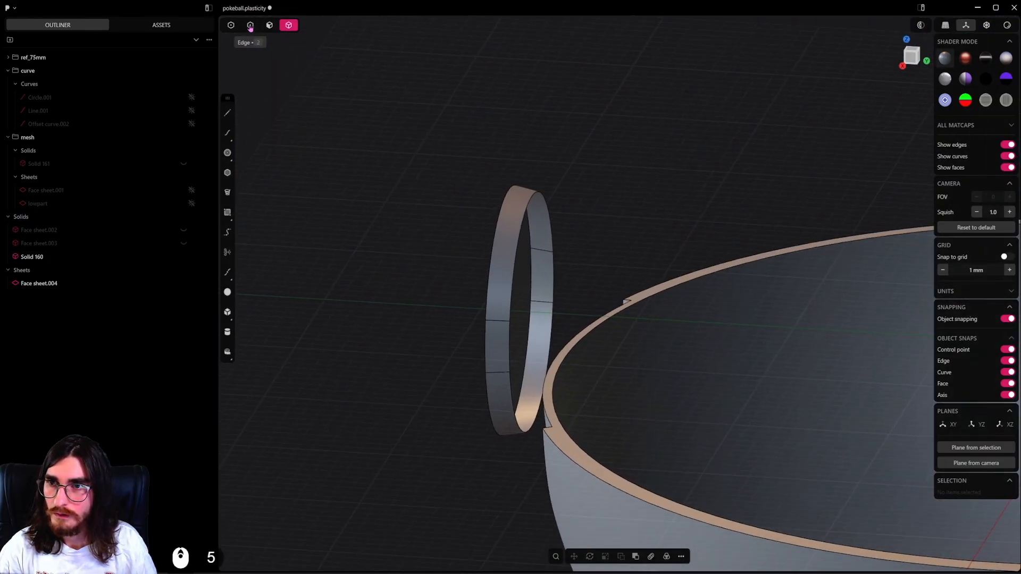
Close the button sheet's open back rim with a G0 hole patch and unhide the band and outer shells.
left_click(538, 191, "alt")
middle_click_drag(570, 282, 779, 290, "alt")
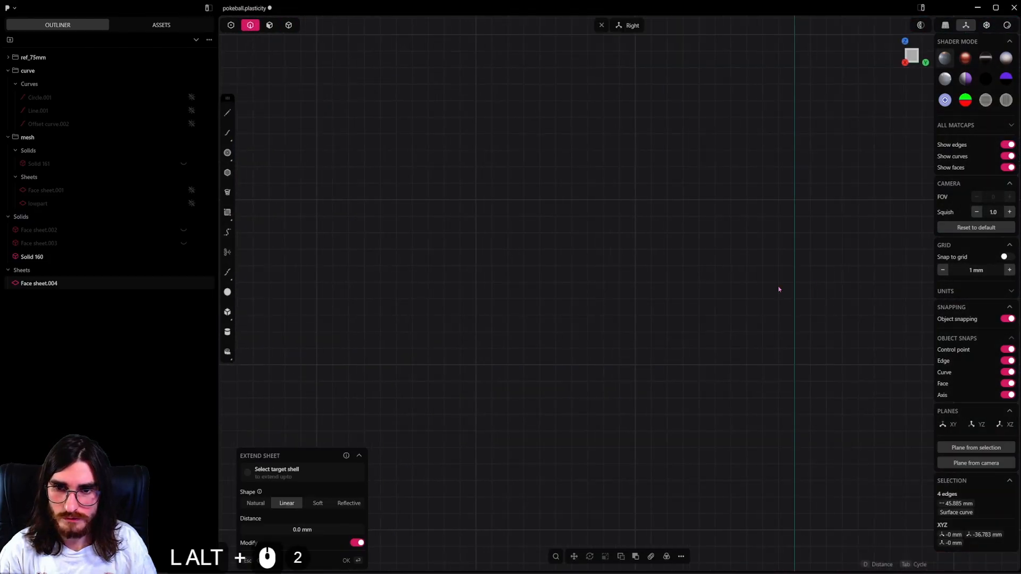
scroll(622, 290, "down", 20)
middle_click_drag(679, 294, 764, 178, "shift")
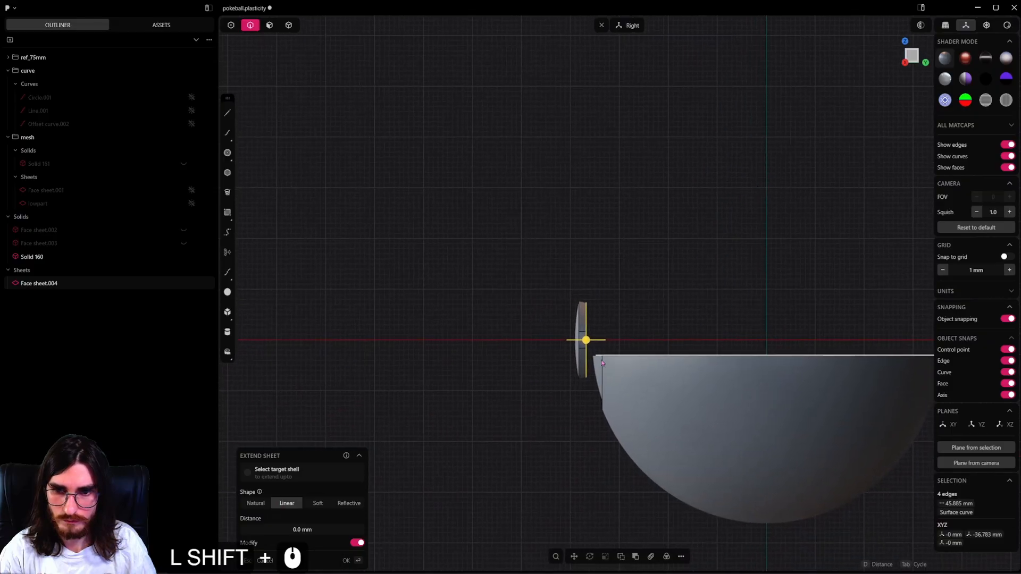
scroll(595, 351, "up", 20)
scroll(594, 347, "up", 3)
middle_click_drag(581, 326, 606, 341, "shift")
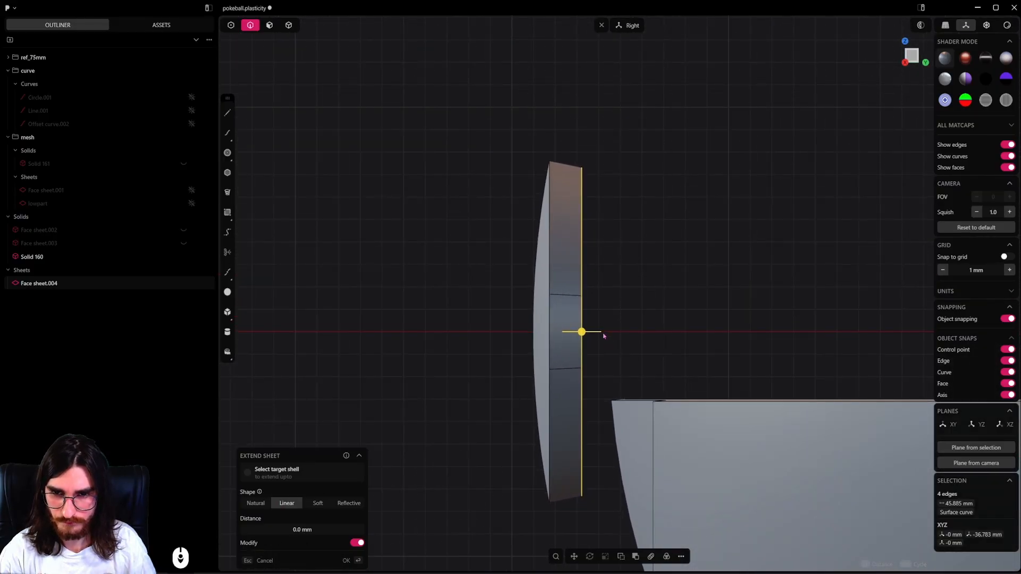
key("shift+j")
scroll(493, 248, "down", 5)
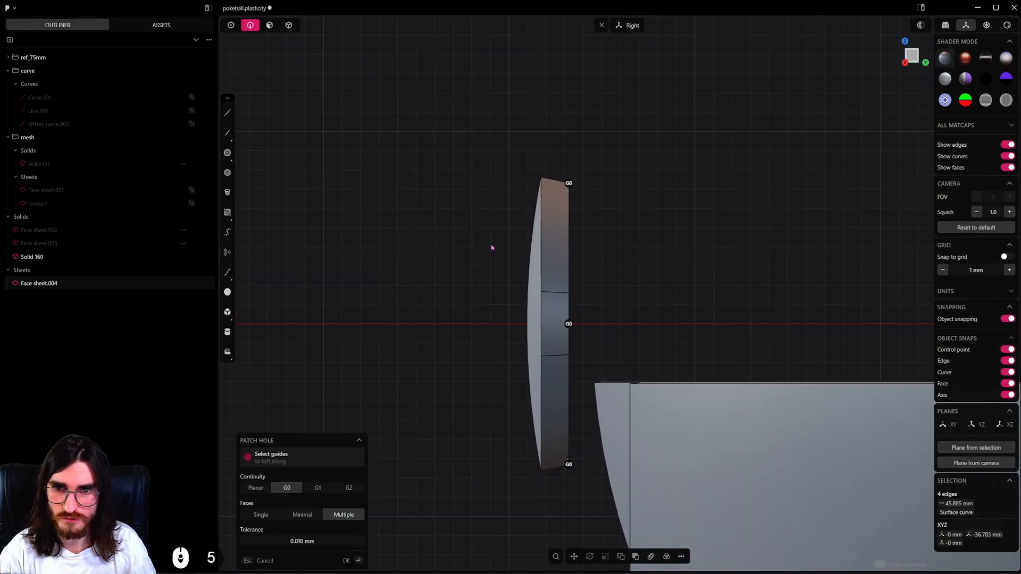
middle_click_drag(560, 264, 586, 292)
key("Return")
key("alt+h")
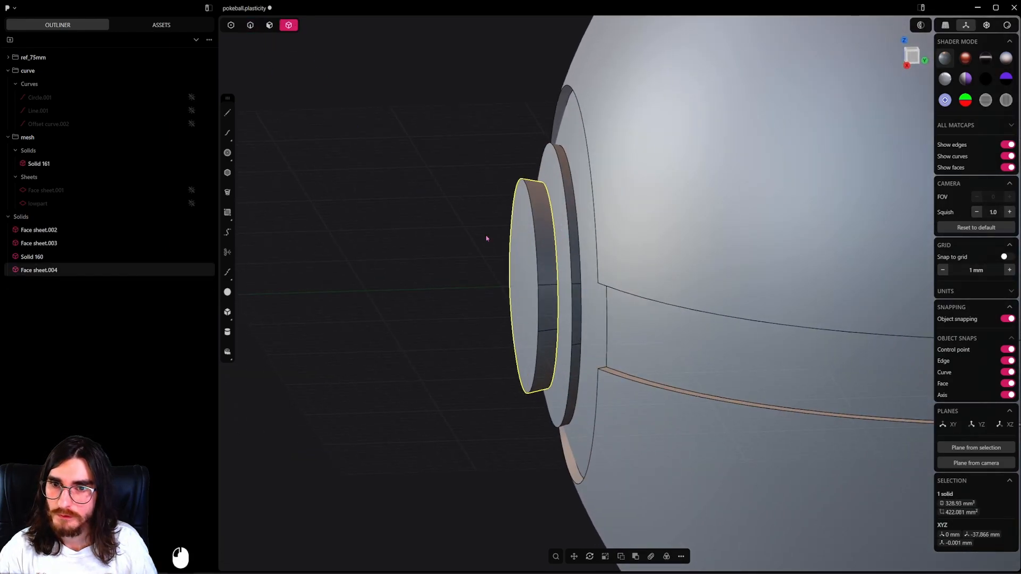
Push the separate button's flat back face about 0.6 mm inward so that it sinks into the band.
middle_click_drag(487, 238, 535, 244)
left_click(580, 348)
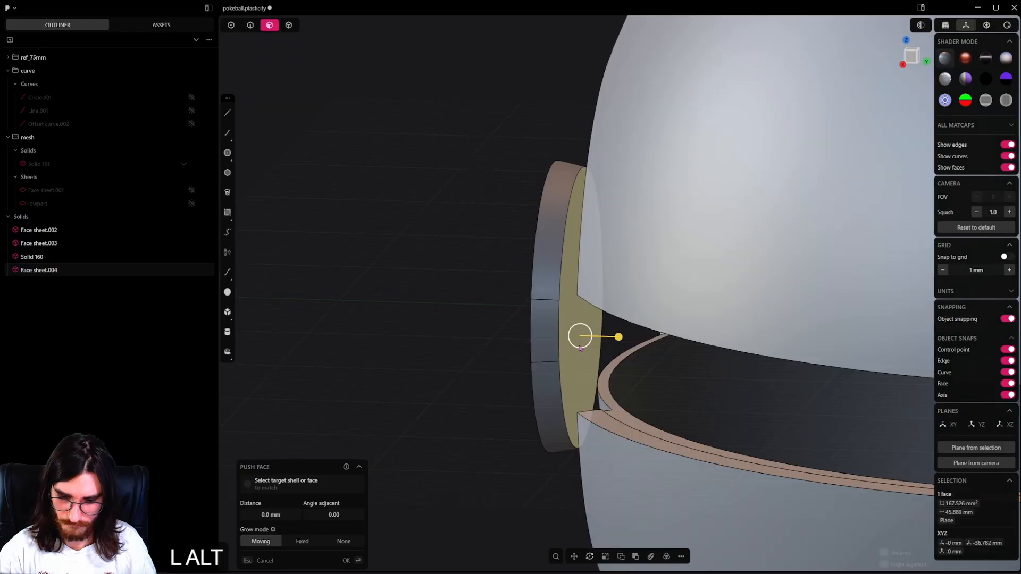
key("alt+h")
middle_click_drag(580, 348, 596, 353)
left_click_drag(608, 324, 610, 326, "shift")
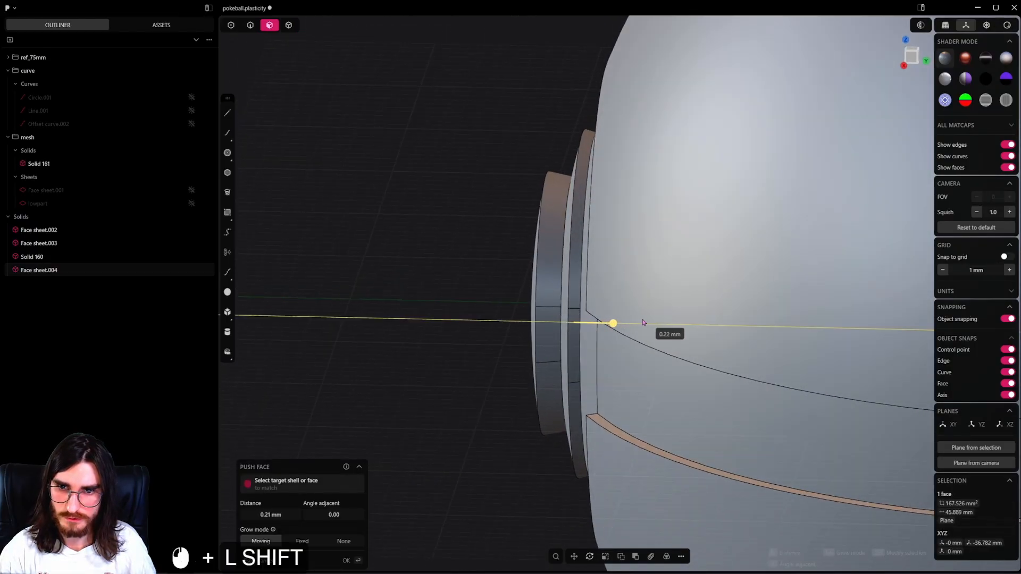
left_click_drag(681, 325, 679, 325, "shift")
middle_click_drag(679, 325, 627, 330, "alt")
middle_click_drag(559, 354, 600, 361, "alt")
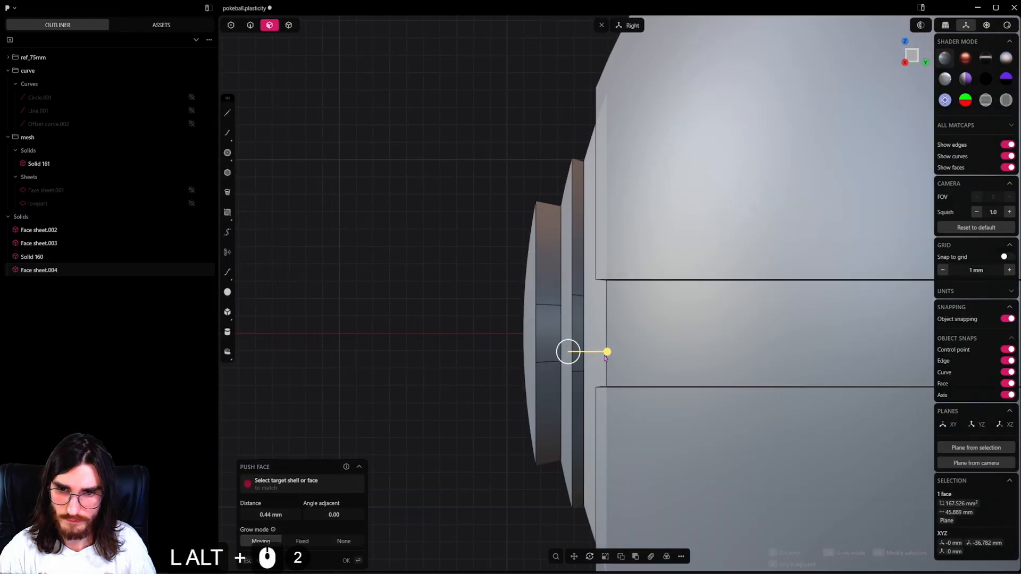
left_click_drag(610, 351, 570, 349, "shift")
scroll(582, 338, "down", 6)
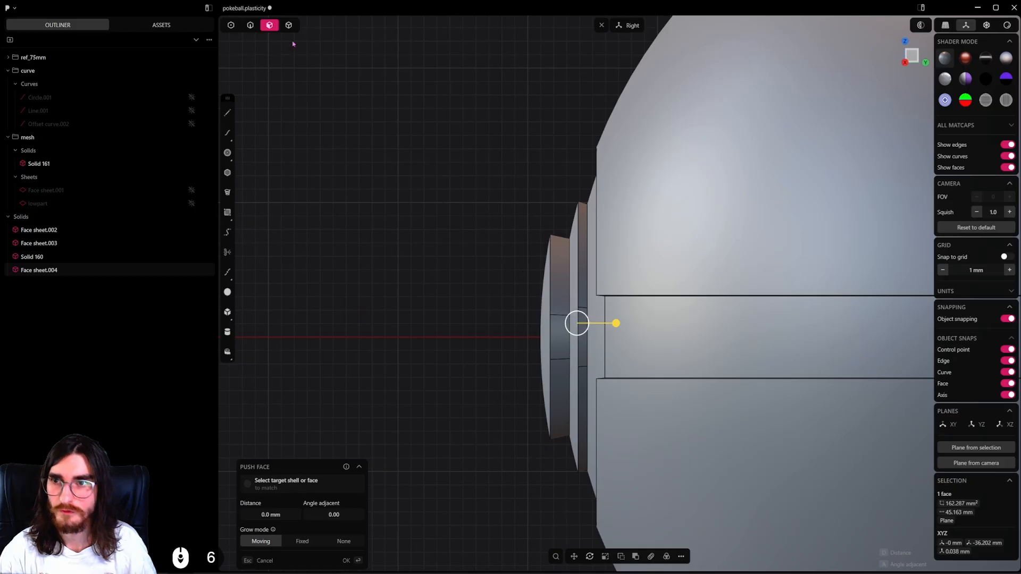
key("Escape")
Subtract the separate button from the band with a Boolean difference, keeping the button as the tool body.
left_click(611, 324)
left_click(560, 324, "shift")
middle_click_drag(505, 276, 620, 367)
scroll(622, 368, "up", 2)
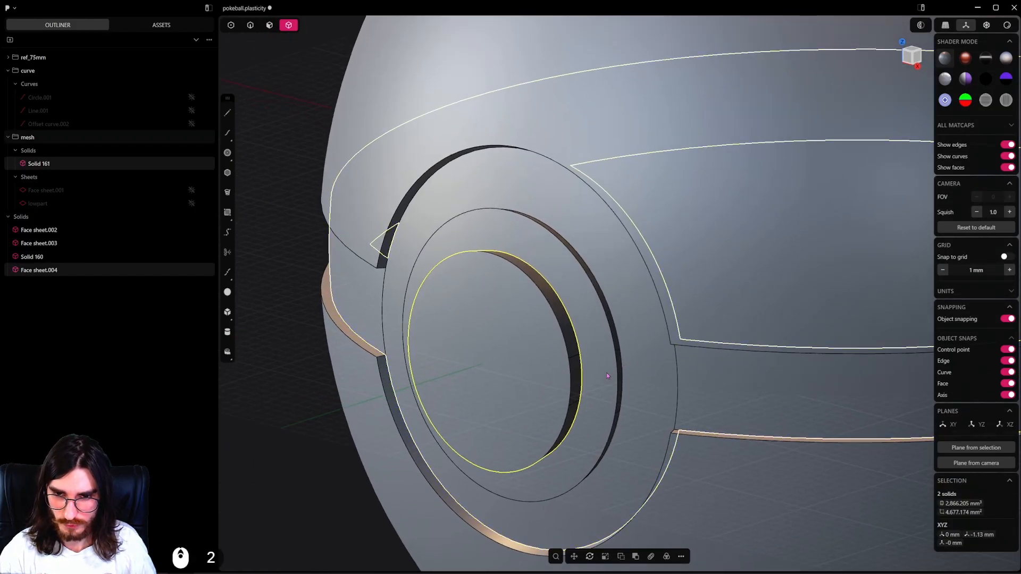
left_click(574, 367, "shift")
key("q")
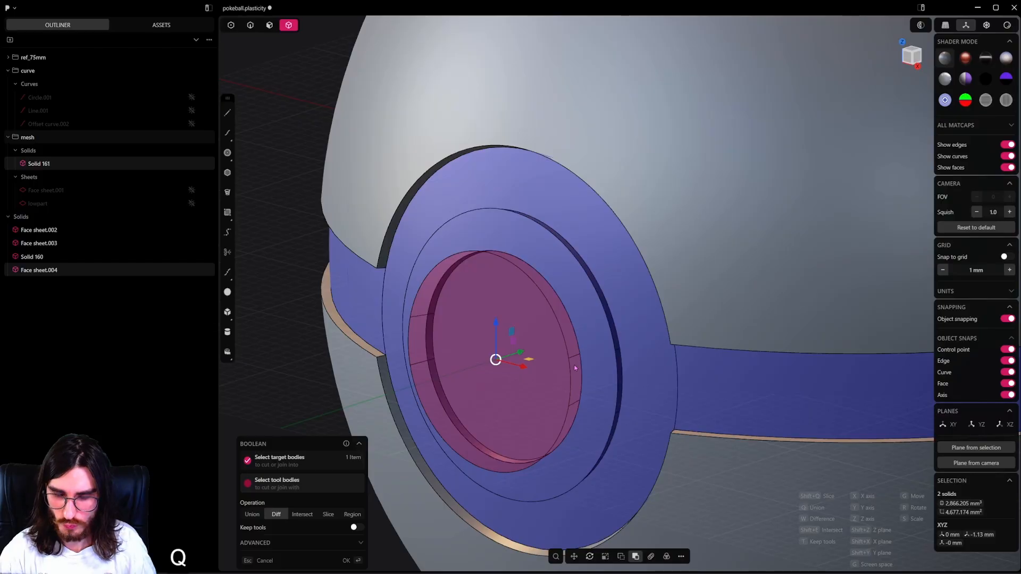
key("t")
left_click(530, 312)
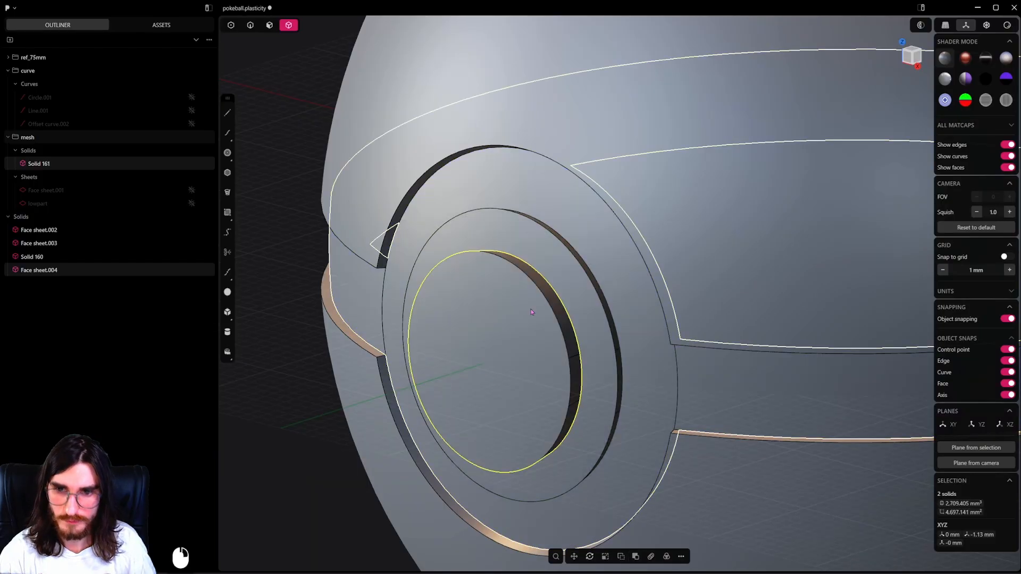
Push the separate button's four side faces slightly inward to leave a thin clearance from the band.
left_click(265, 26)
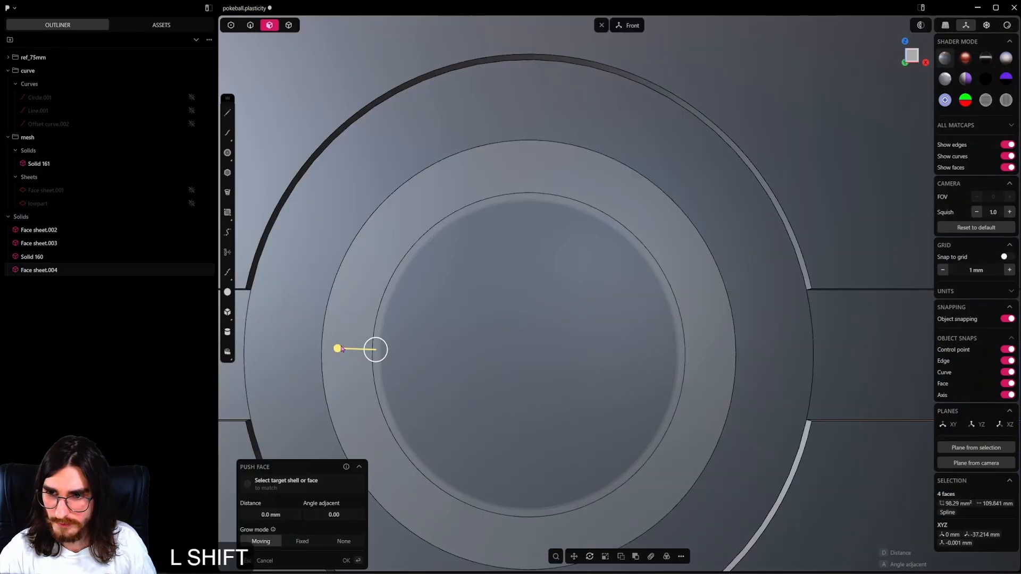
left_click_drag(341, 349, 364, 353, "shift")
scroll(463, 343, "down", 2)
middle_click_drag(471, 343, 601, 361)
scroll(601, 360, "up", 5)
scroll(505, 367, "up", 6)
middle_click_drag(505, 367, 517, 370)
scroll(517, 370, "up", 4)
left_click_drag(482, 340, 482, 340, "shift")
right_click(477, 287)
scroll(476, 284, "down", 20)
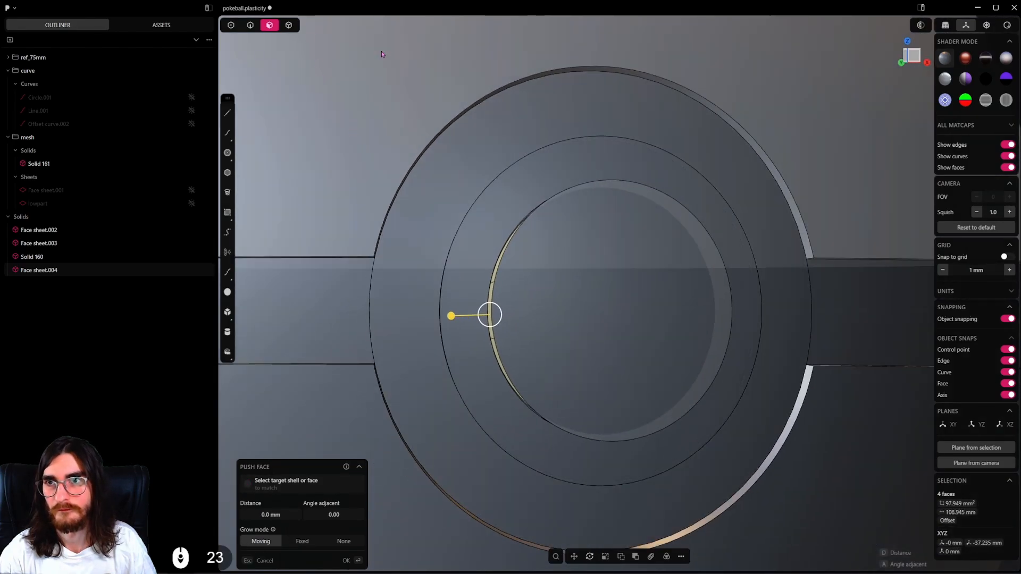
Clear the face selection and save the project file.
left_click(382, 55)
scroll(467, 116, "down", 8)
key("ctrl+s")
scroll(514, 213, "down", 8)
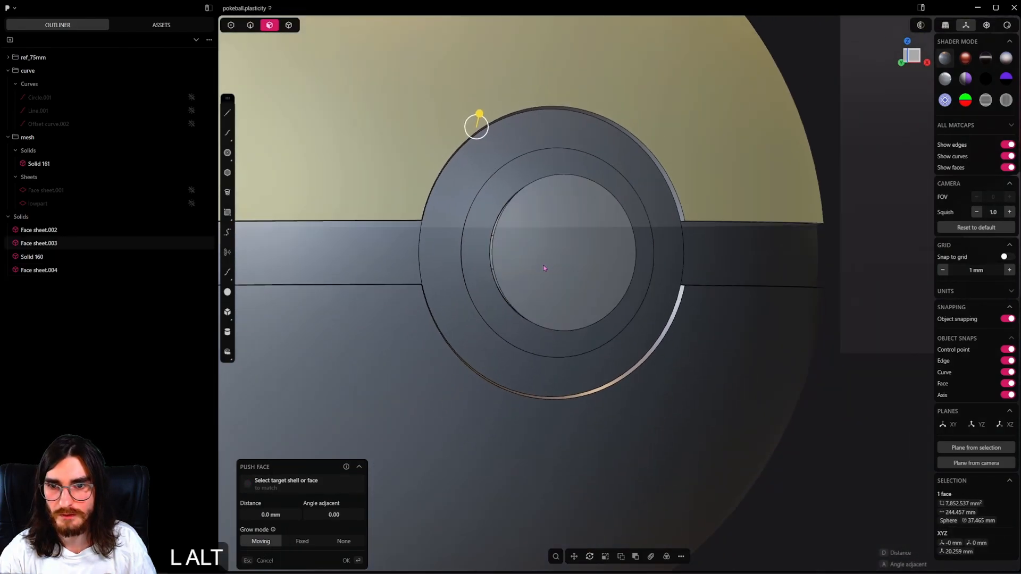
middle_click_drag(514, 215, 659, 287, "alt")
scroll(348, 109, "down", 6)
scroll(349, 110, "down", 1)
middle_click_drag(350, 110, 396, 239, "shift")
left_click(283, 104)
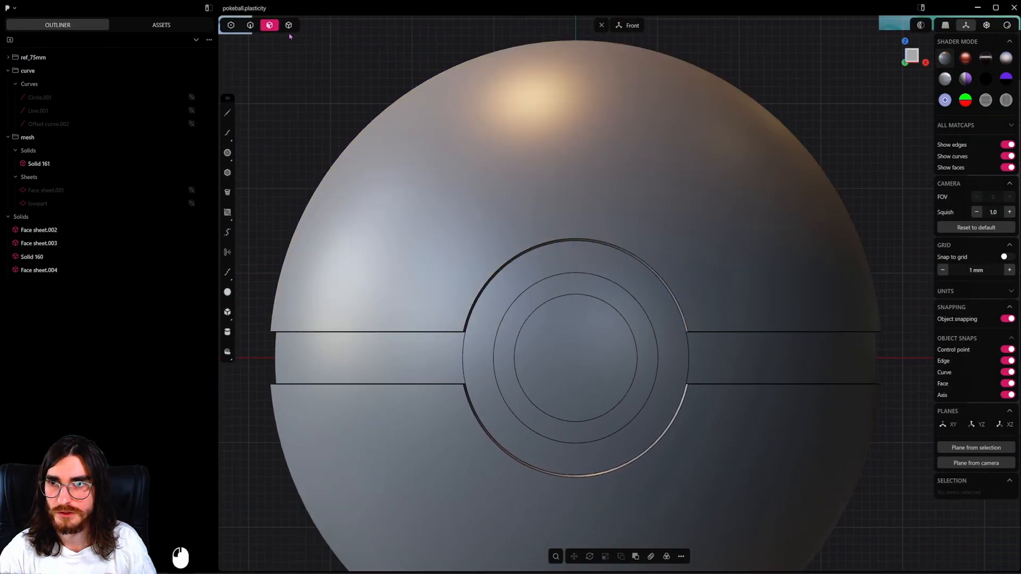
scroll(313, 165, "down", 5)
middle_click_drag(585, 343, 535, 321, "shift")
scroll(537, 319, "down", 2)
middle_click_drag(605, 281, 527, 347, "shift")
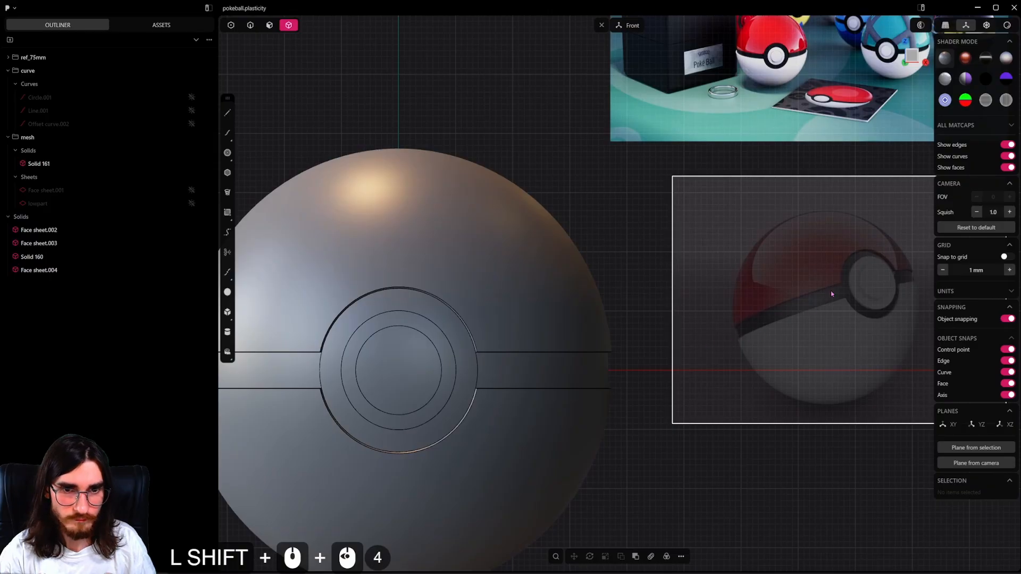
Examine the reference images, including the open-ball illustration, for details of the button and band.
middle_click_drag(642, 315, 653, 297, "shift")
middle_click_drag(742, 312, 705, 197, "shift")
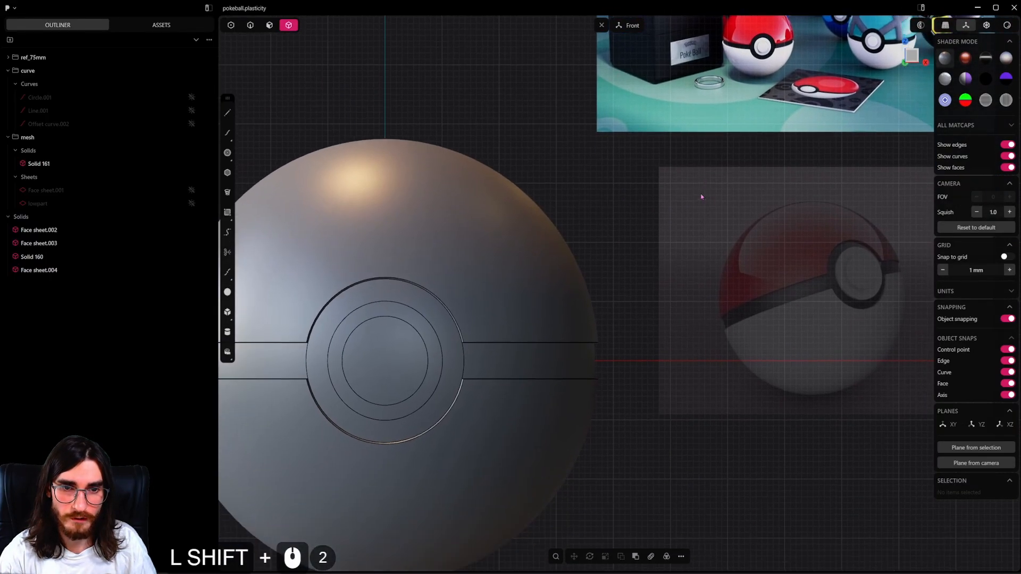
middle_click_drag(583, 173, 814, 282, "shift")
middle_click_drag(441, 157, 677, 244, "shift")
scroll(596, 189, "up", 2)
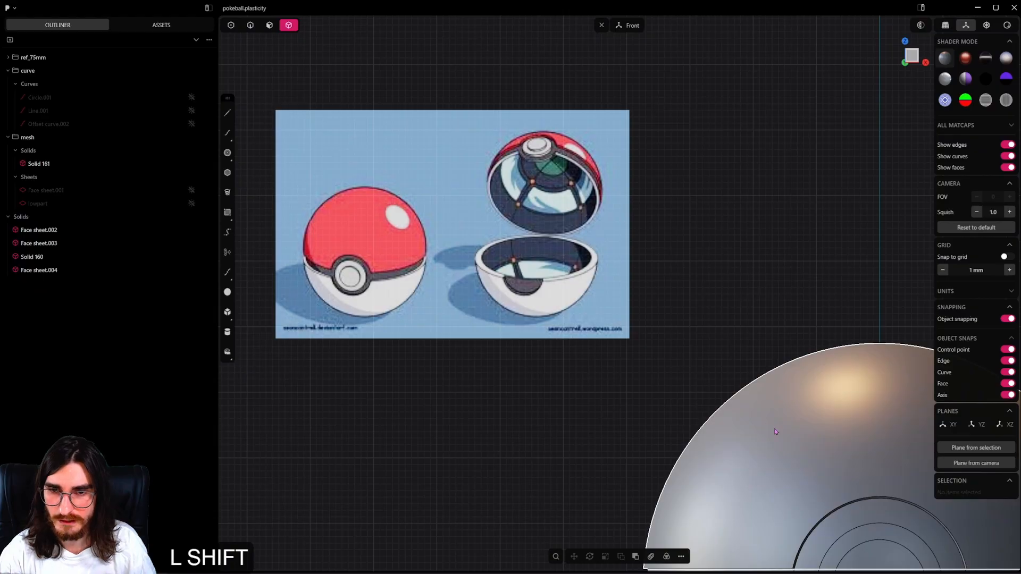
middle_click_drag(775, 431, 515, 133, "shift")
scroll(602, 320, "up", 3)
middle_click_drag(603, 321, 674, 358)
scroll(557, 240, "up", 3)
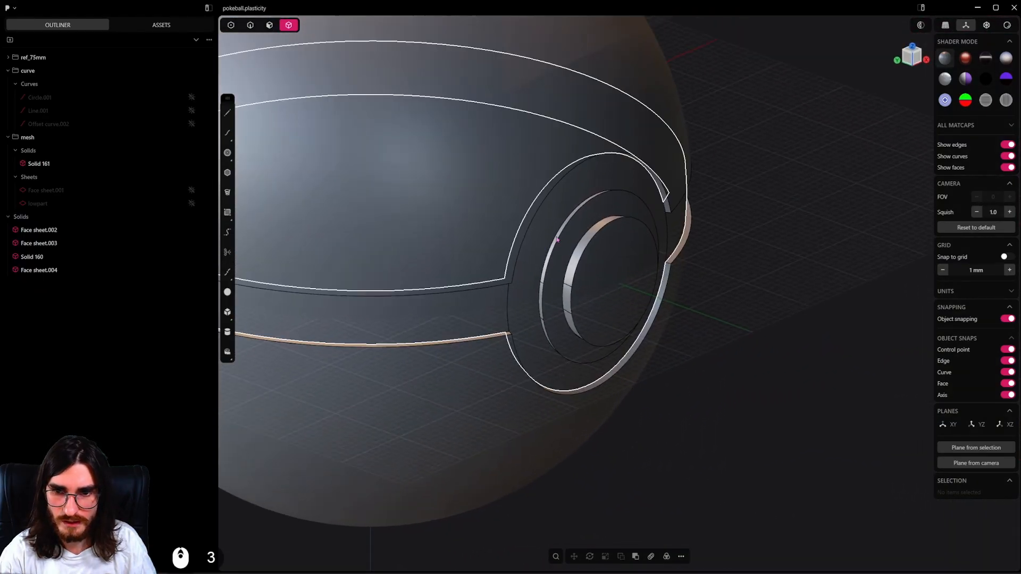
Offset the base edge loop of the band's raised step outward by about 0.17 mm onto the surrounding face.
left_click(556, 240)
middle_click_drag(562, 250, 604, 220, "shift")
scroll(585, 292, "up", 7)
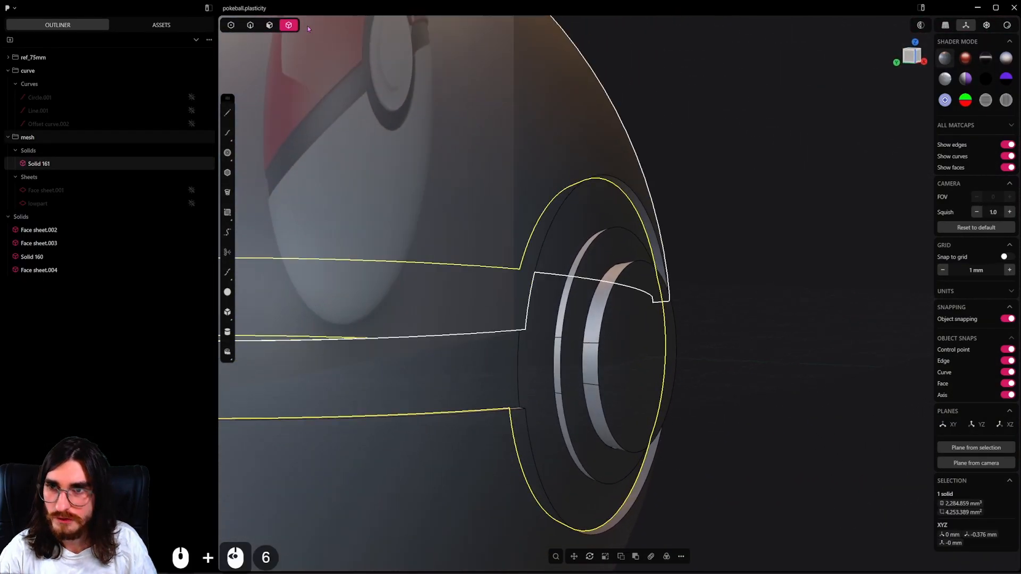
left_click(555, 343, "alt")
scroll(555, 343, "up", 2)
middle_click_drag(556, 343, 577, 271)
scroll(531, 345, "up", 3)
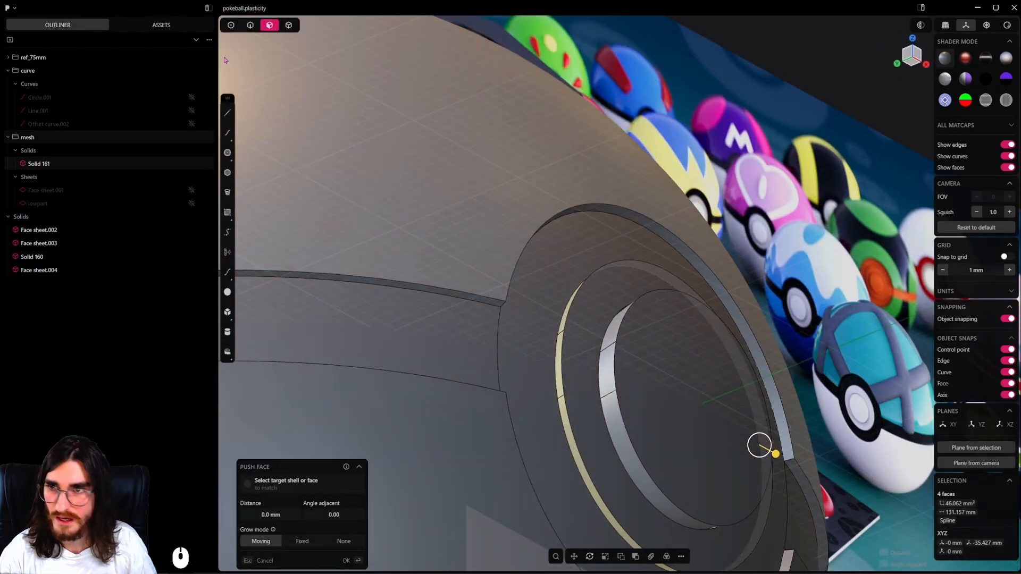
left_click(250, 25)
left_click(558, 334, "alt")
middle_click_drag(558, 334, 606, 318)
key("o")
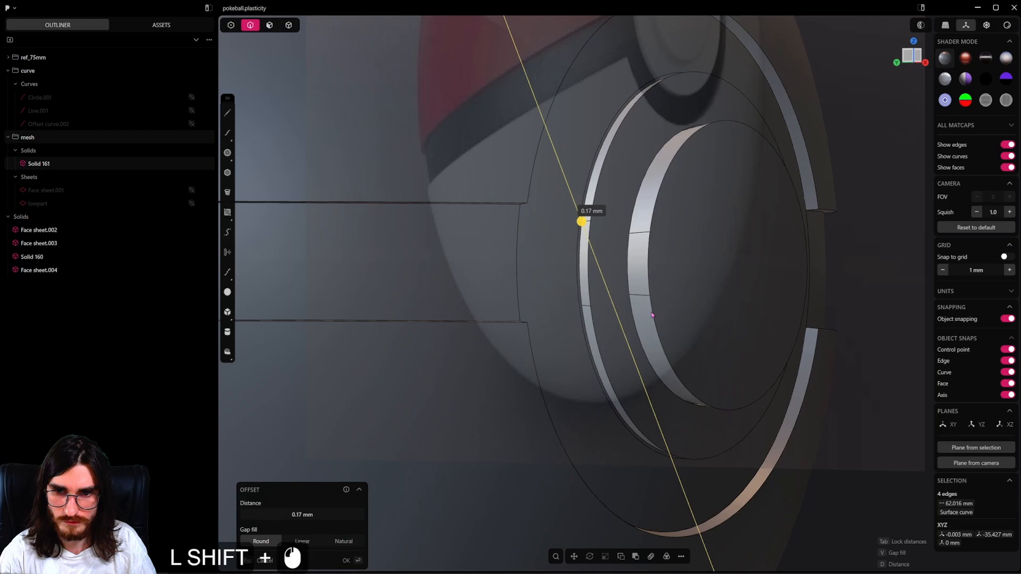
left_click(651, 315)
Push the thin ring face around the raised step's base inward by about 0.15 mm to form a narrow groove.
left_click(268, 26)
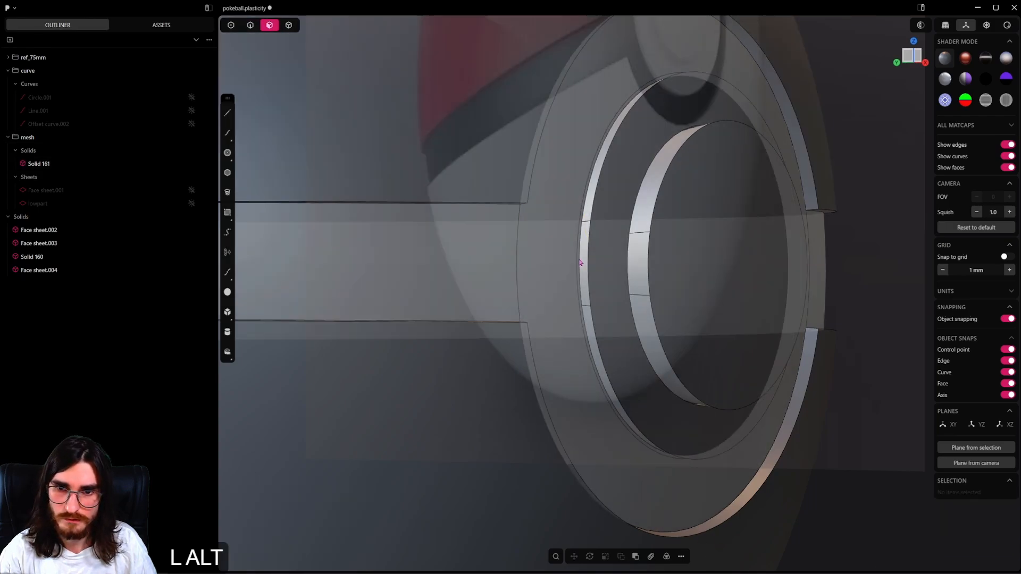
left_click(578, 247)
scroll(588, 246, "up", 12)
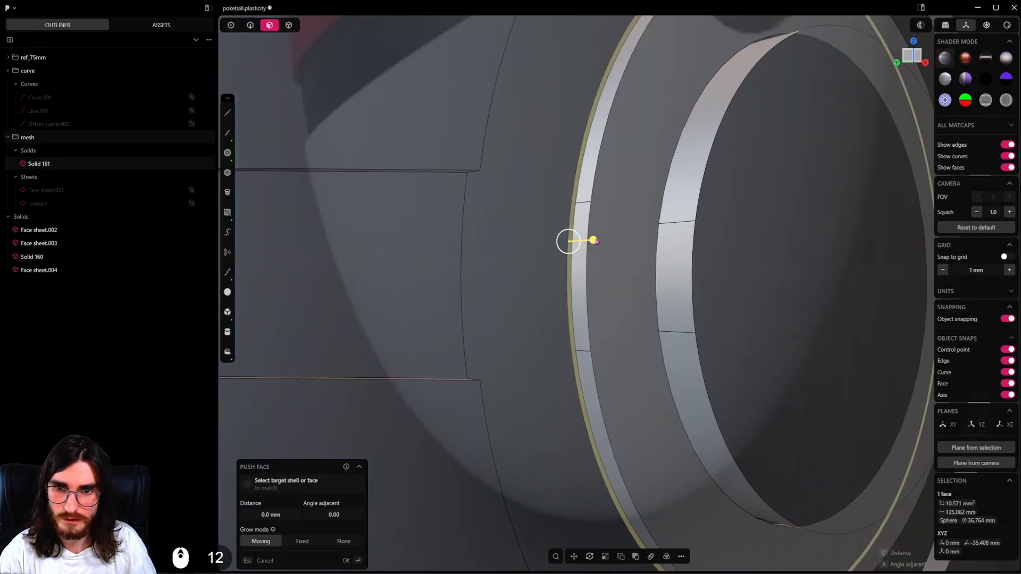
left_click_drag(593, 239, 554, 235, "shift")
scroll(552, 246, "down", 7)
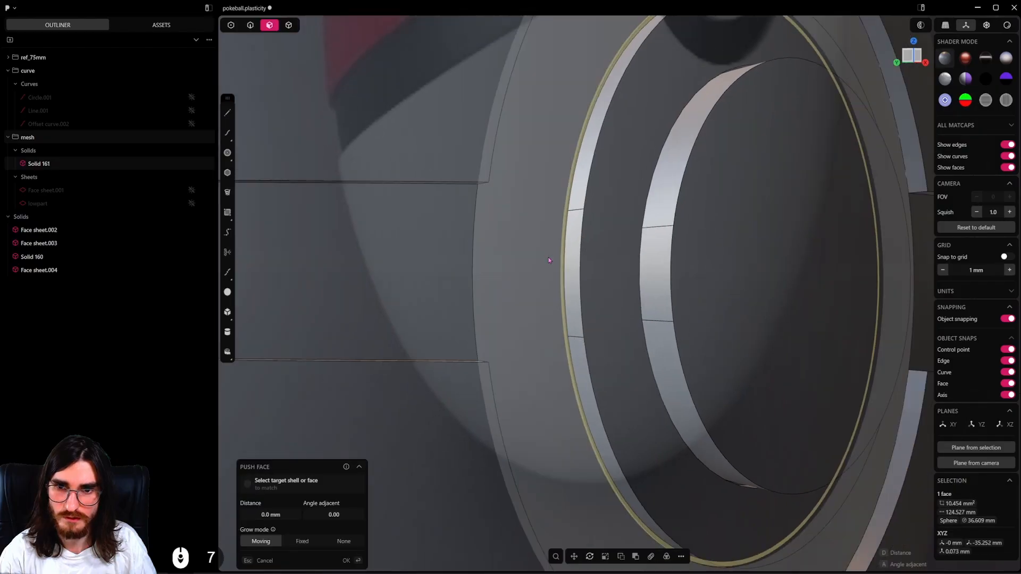
middle_click_drag(550, 257, 389, 85)
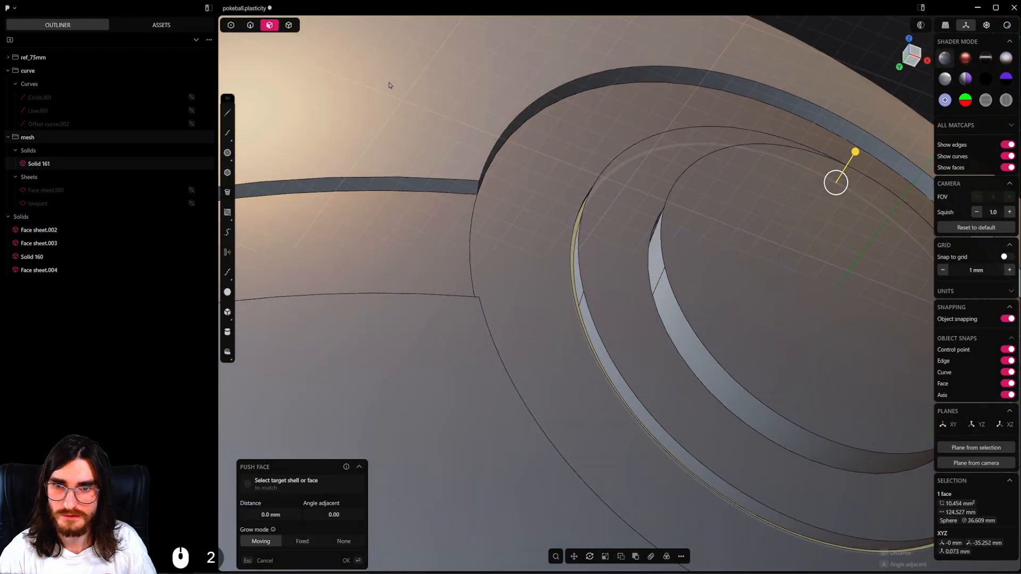
Return to selecting whole solids and select the round button solid on the front of the ball.
left_click(295, 28)
scroll(506, 225, "down", 19)
right_click(514, 230)
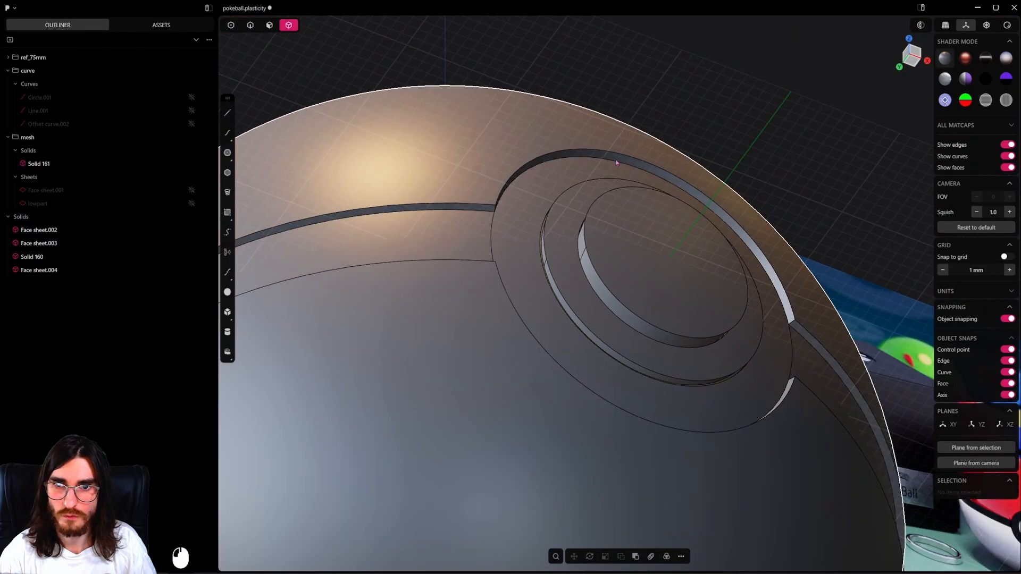
middle_click_drag(513, 231, 569, 312)
left_click(630, 292)
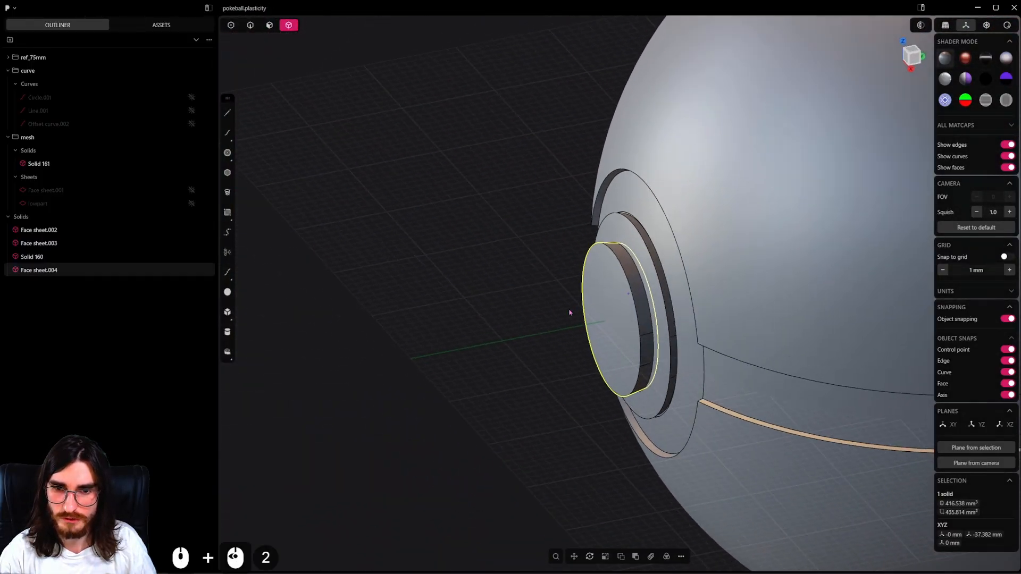
Try to move the button inward along Y by about 1.7 mm and again by about 1.07 mm, undoing both.
key("g")
key("y")
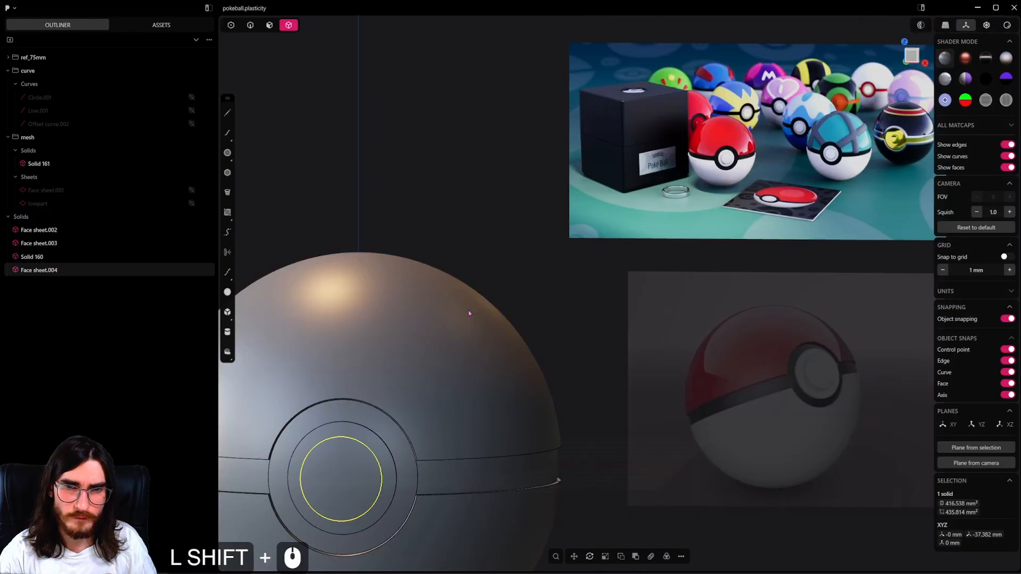
middle_click_drag(468, 310, 727, 225, "shift")
scroll(662, 334, "up", 4)
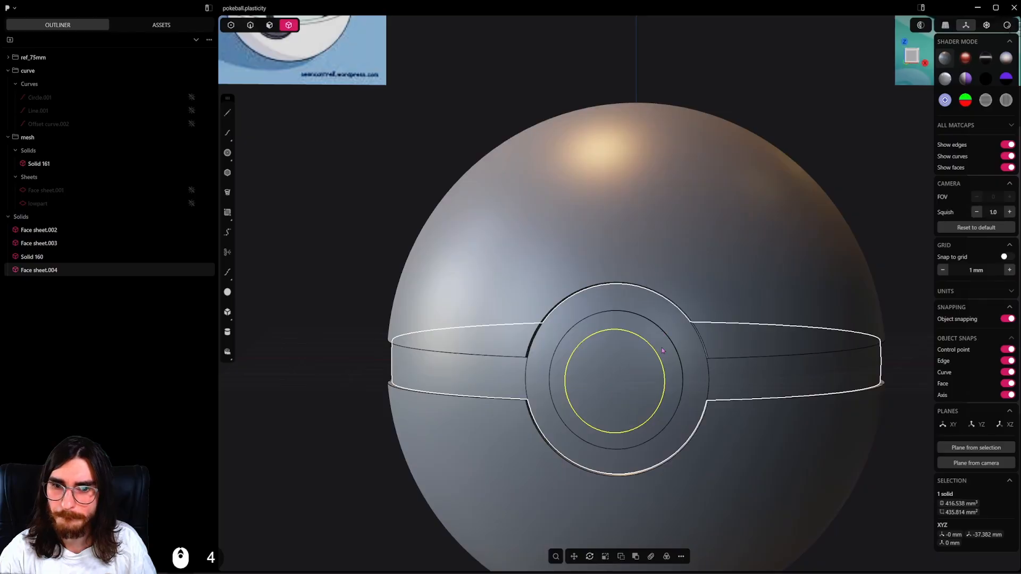
scroll(662, 350, "up", 8)
middle_click_drag(662, 350, 722, 205)
scroll(662, 351, "up", 10)
key("g")
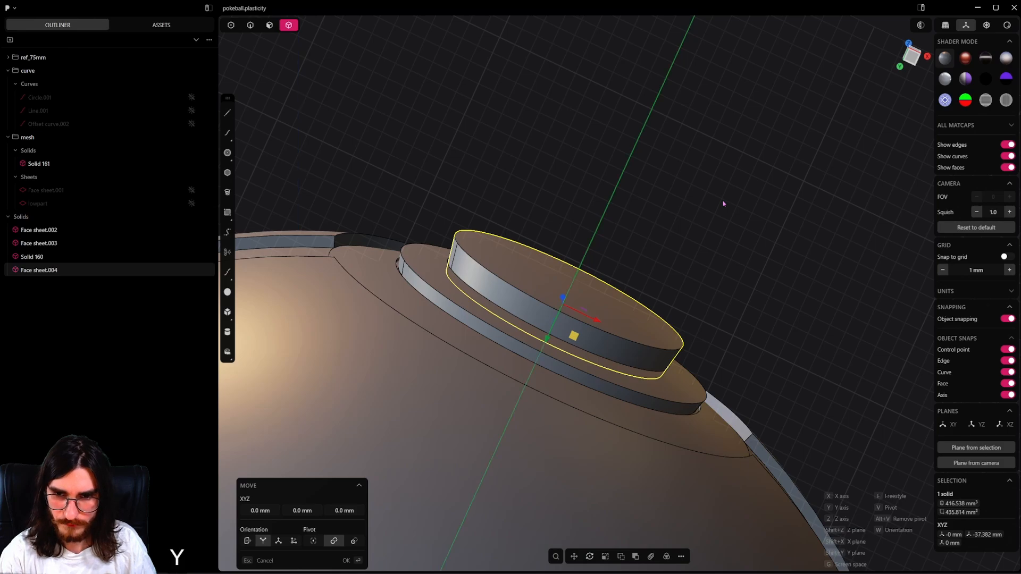
key("shift")
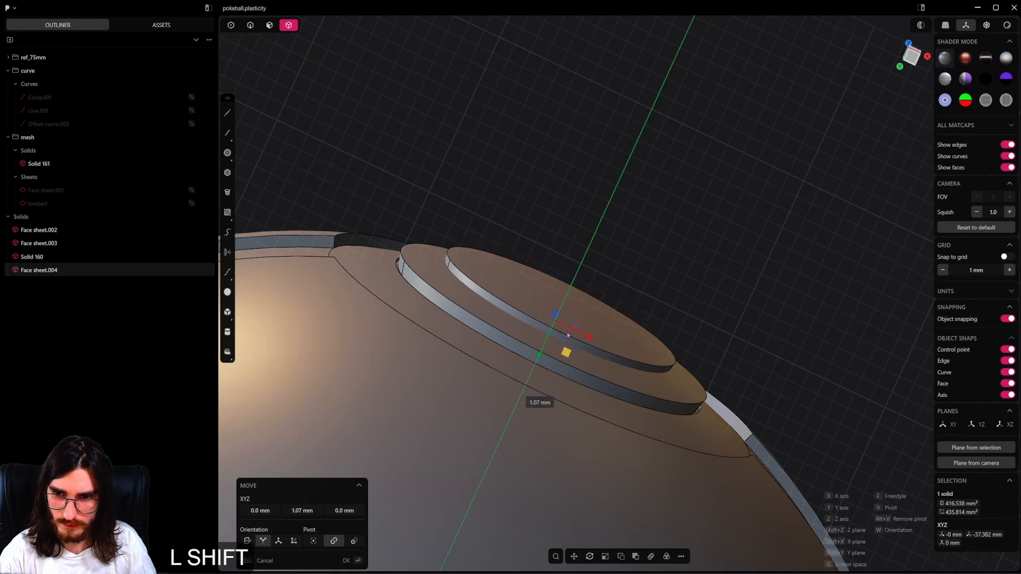
left_click(486, 377, "shift")
key("ctrl+shift+z")
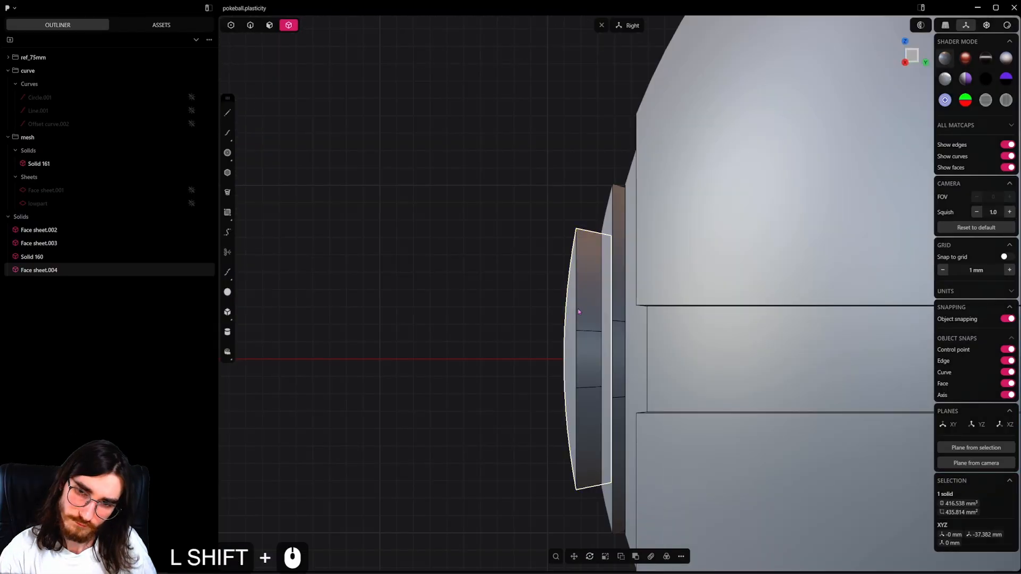
Scale the button down uniformly to about 0.98.
middle_click_drag(577, 308, 675, 330)
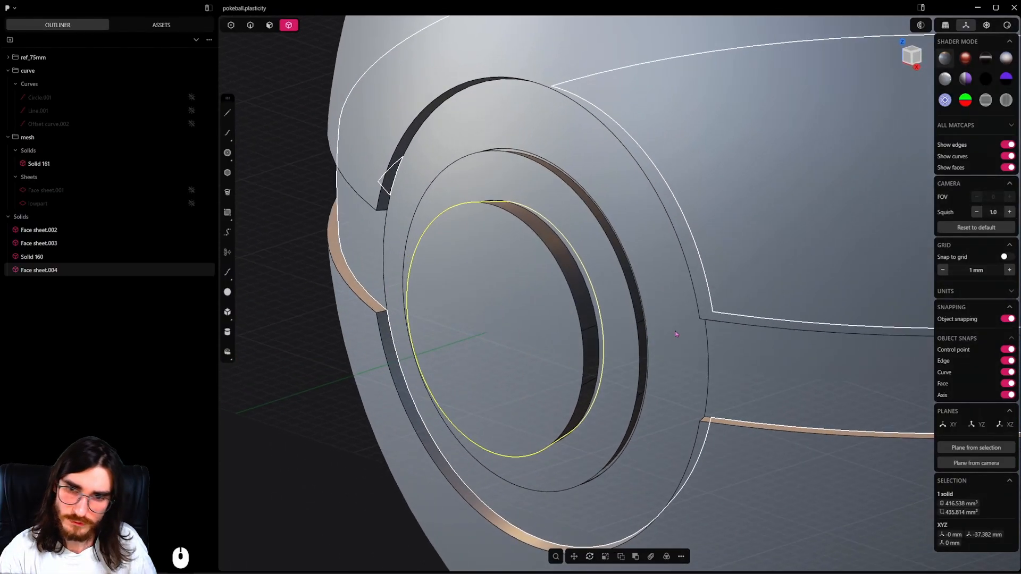
key("s")
key("s")
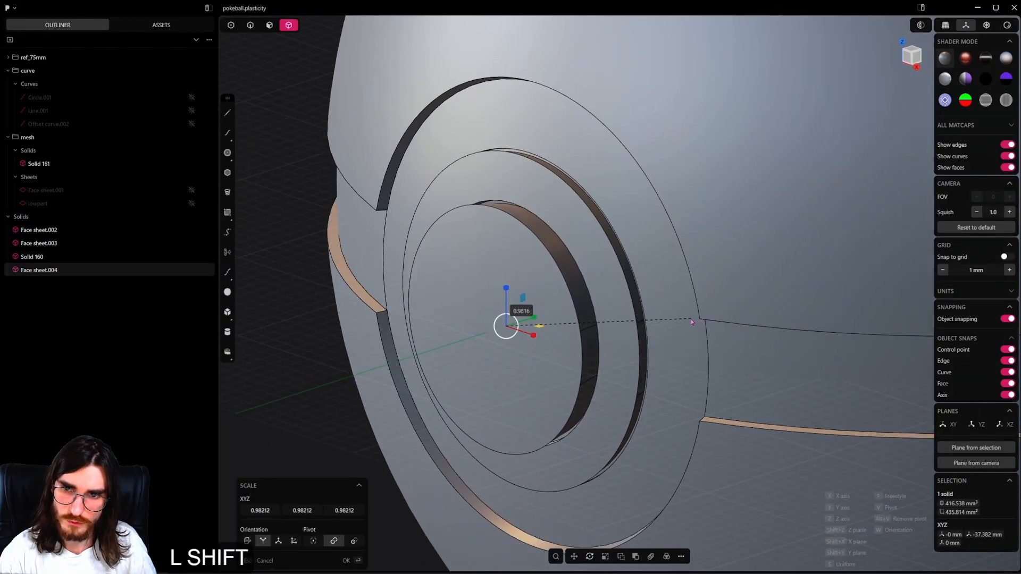
left_click(689, 319)
Try to sink the scaled button into the band by about 1.42 mm along Y, and undo the move.
key("g")
key("y")
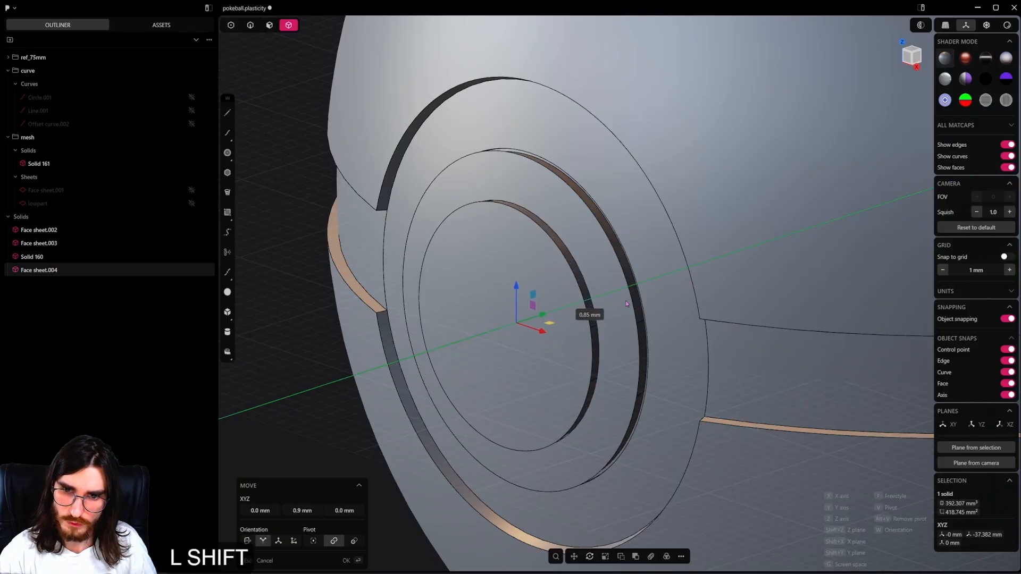
left_click(697, 275, "shift")
middle_click_drag(544, 290, 629, 269)
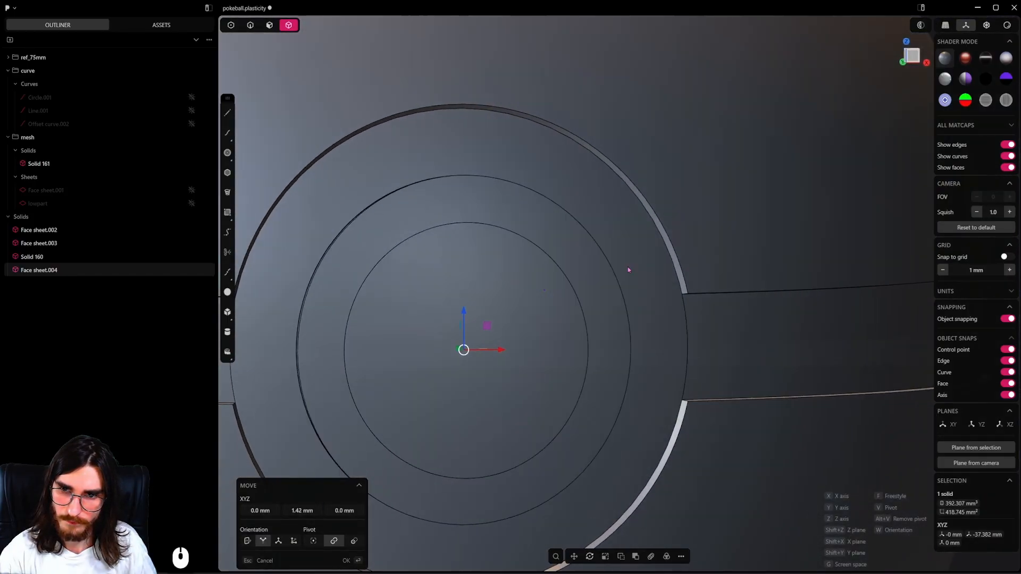
key("ctrl+z")
Save the project file.
scroll(628, 271, "down", 20)
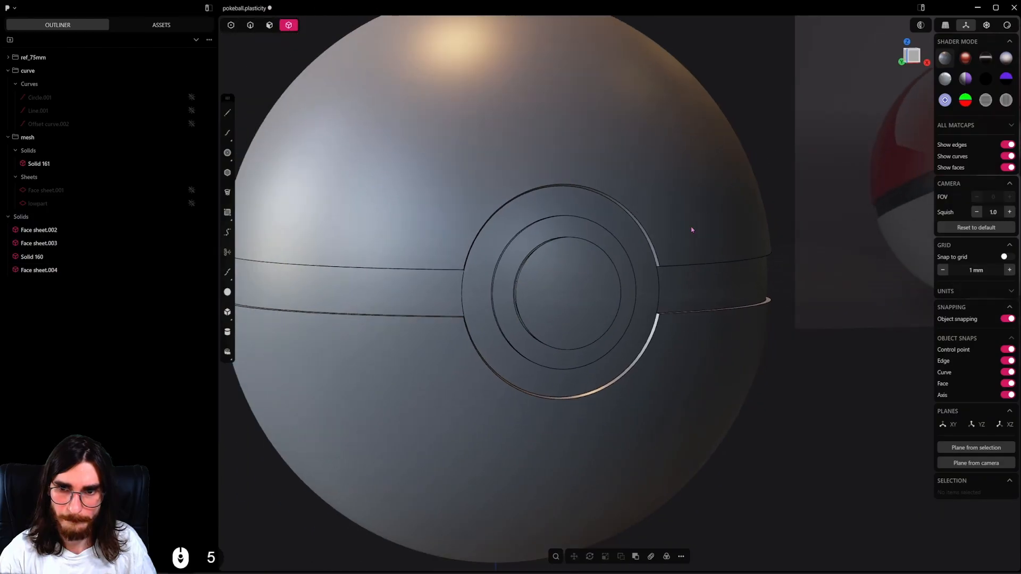
middle_click_drag(691, 230, 619, 338)
key("ctrl+s")
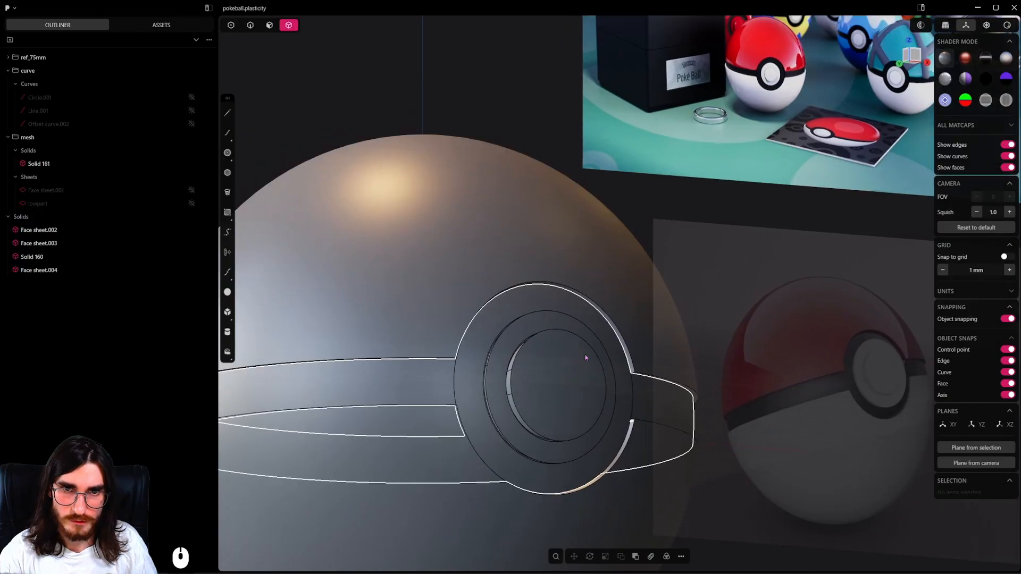
Examine the ball's button, band and upper shell beside the reference images, including the open-ball illustration.
middle_click_drag(534, 366, 583, 335)
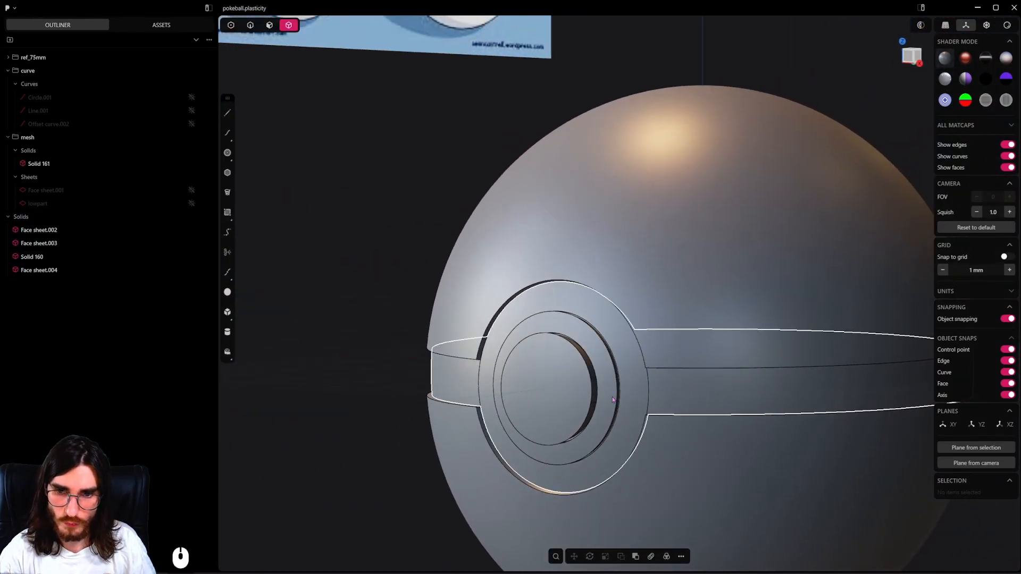
scroll(613, 400, "down", 8)
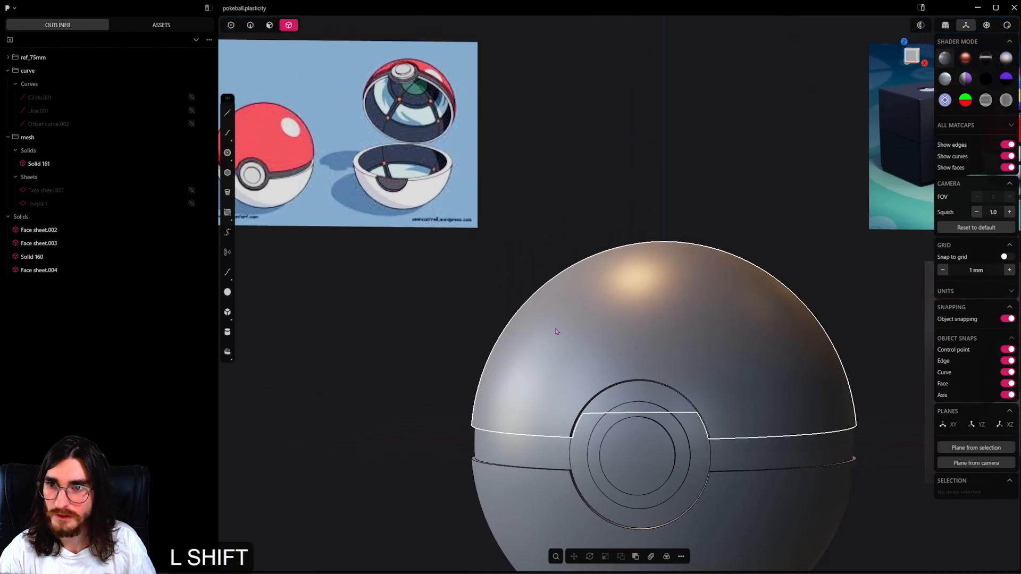
middle_click_drag(556, 332, 645, 291, "shift")
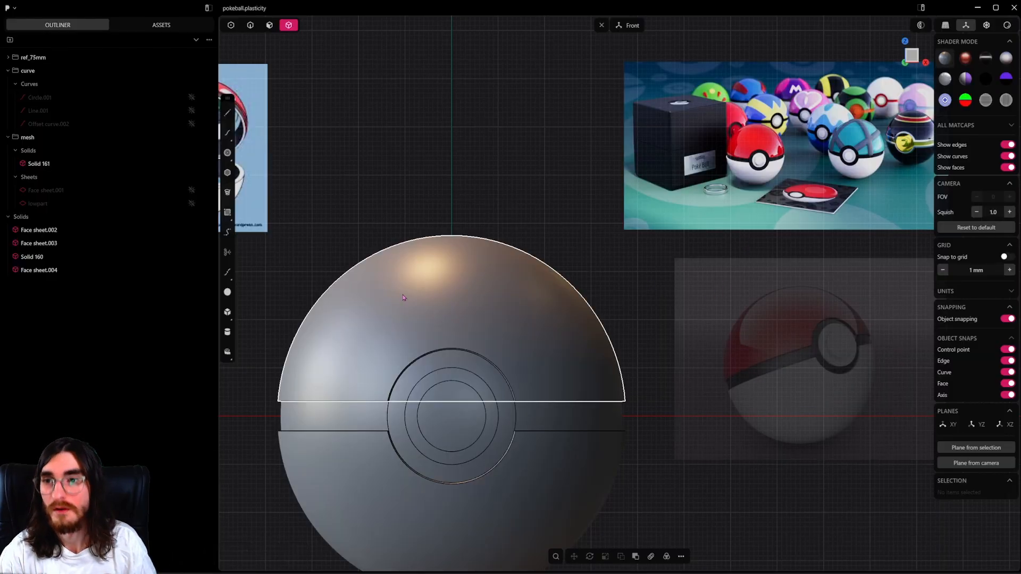
middle_click_drag(400, 332, 426, 327, "shift")
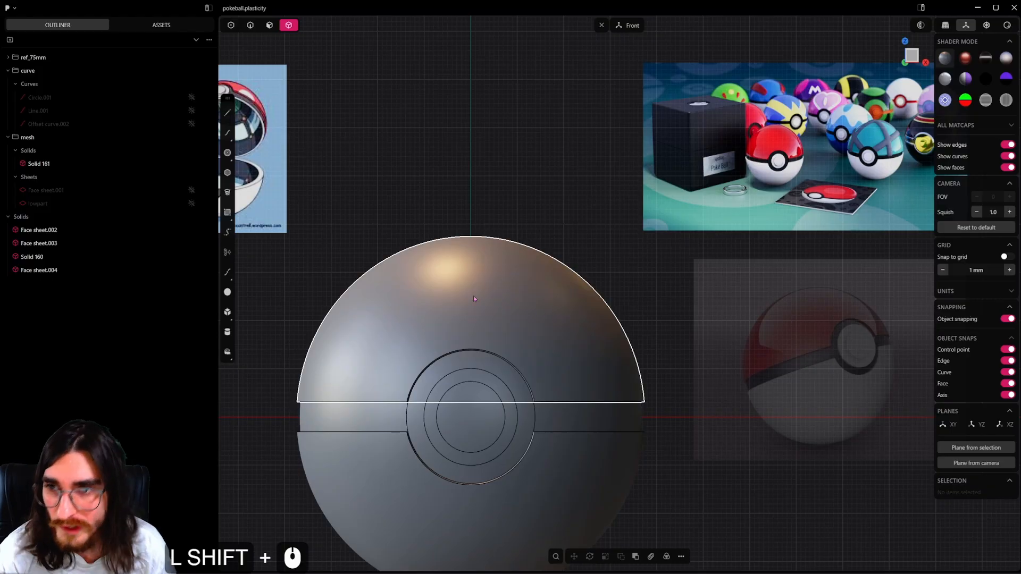
middle_click_drag(474, 299, 563, 337, "shift")
left_click(654, 419)
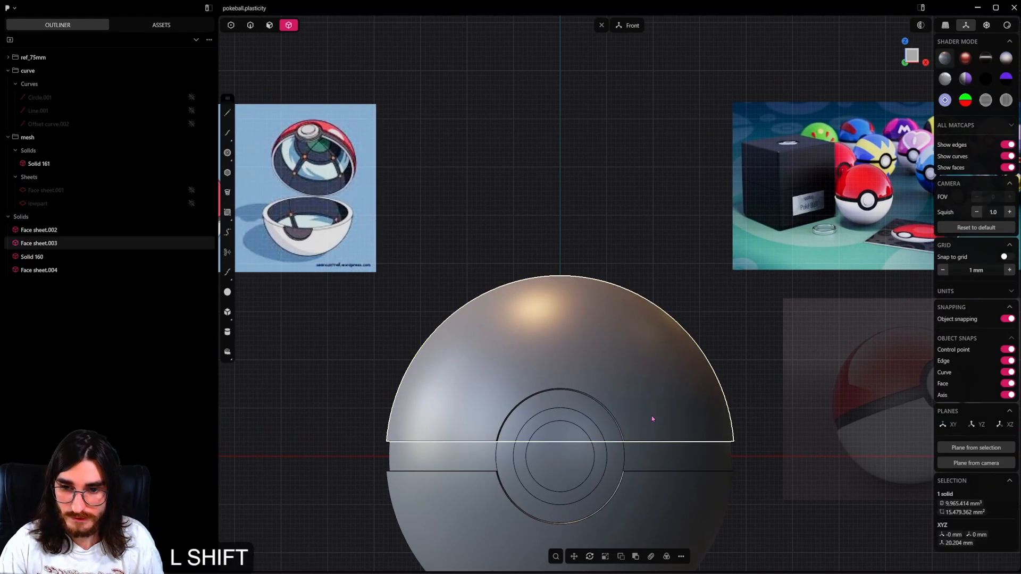
middle_click_drag(654, 419, 683, 329, "shift")
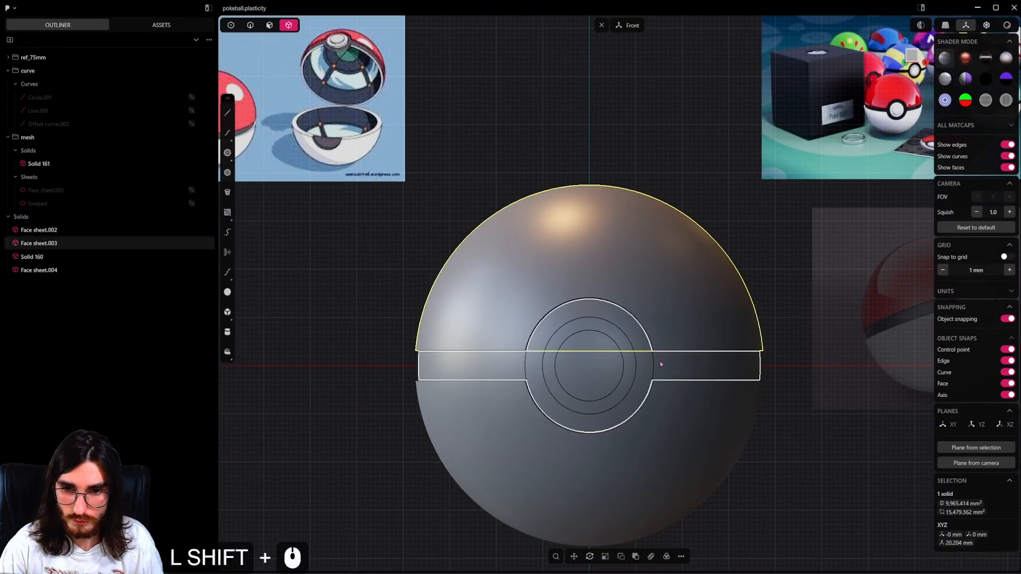
middle_click_drag(660, 364, 609, 319)
left_click(631, 361)
left_click(690, 334, "shift")
scroll(672, 412, "down", 2)
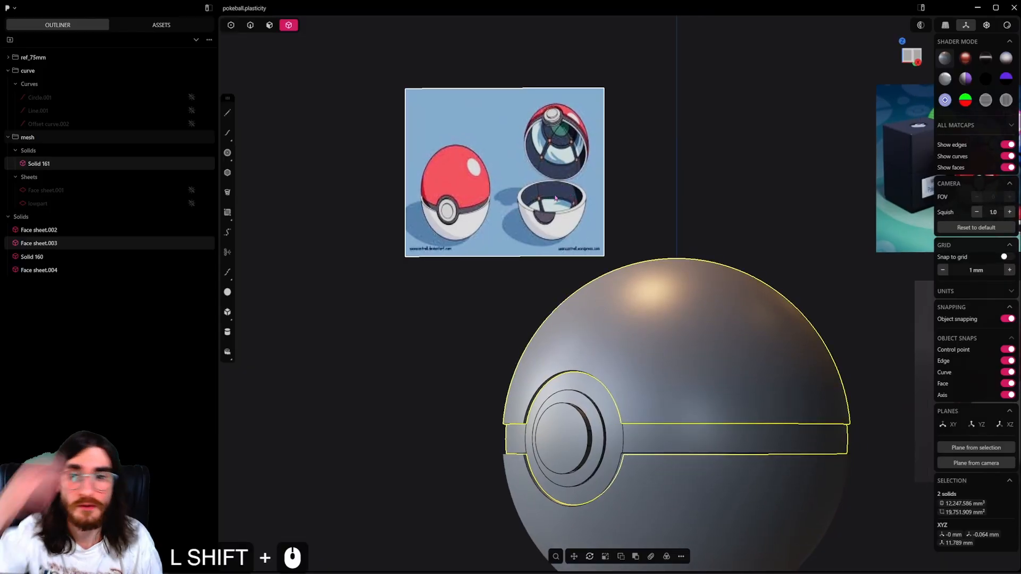
middle_click_drag(631, 409, 619, 436)
Hide the band, the button, the inner bowl and the lower shell, leaving only the upper shell in view.
left_click(619, 436)
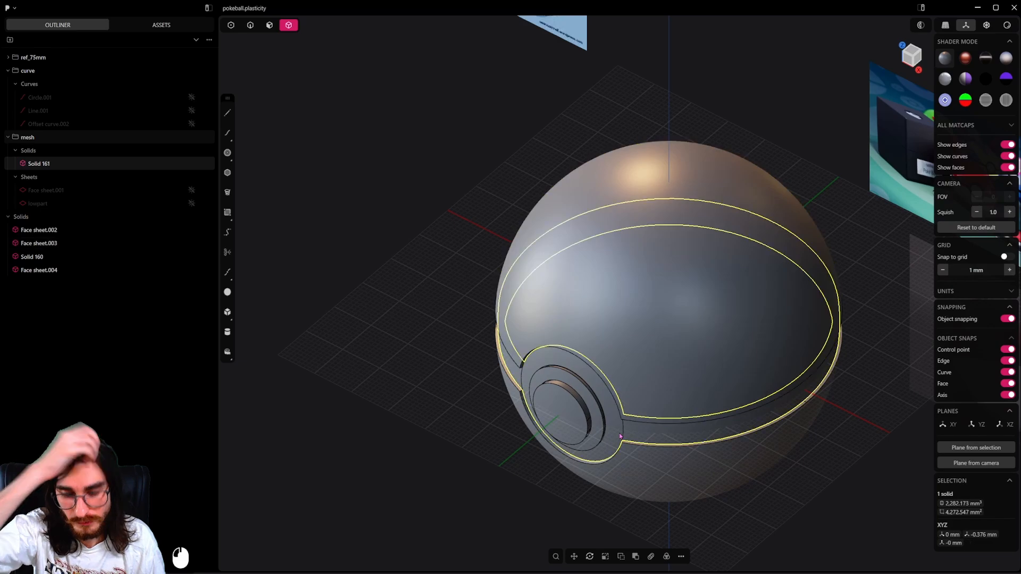
key("h")
scroll(618, 436, "up", 2)
scroll(631, 468, "down", 2)
middle_click_drag(631, 469, 600, 433)
left_click(602, 429)
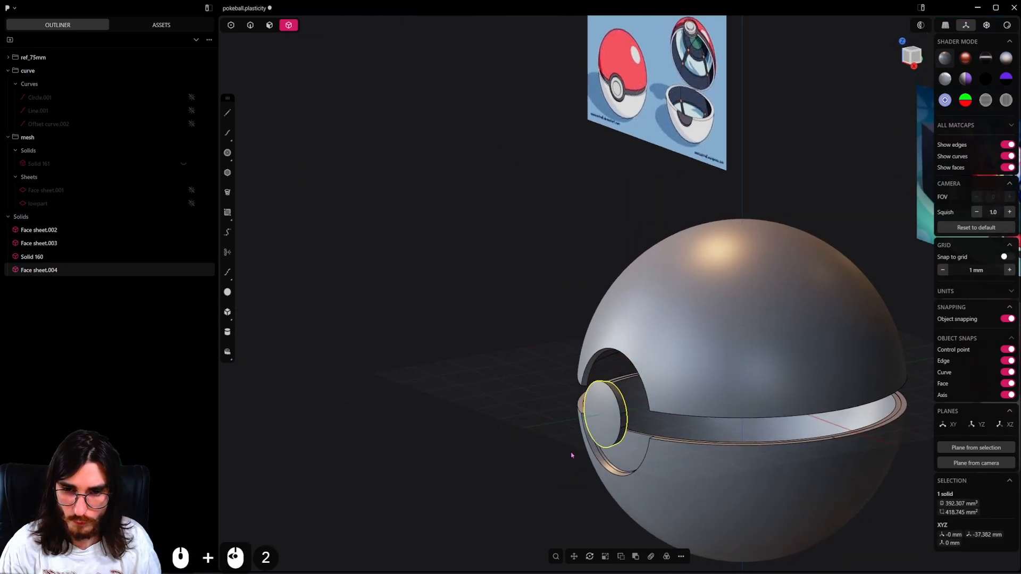
key("h")
left_click(627, 453)
key("h")
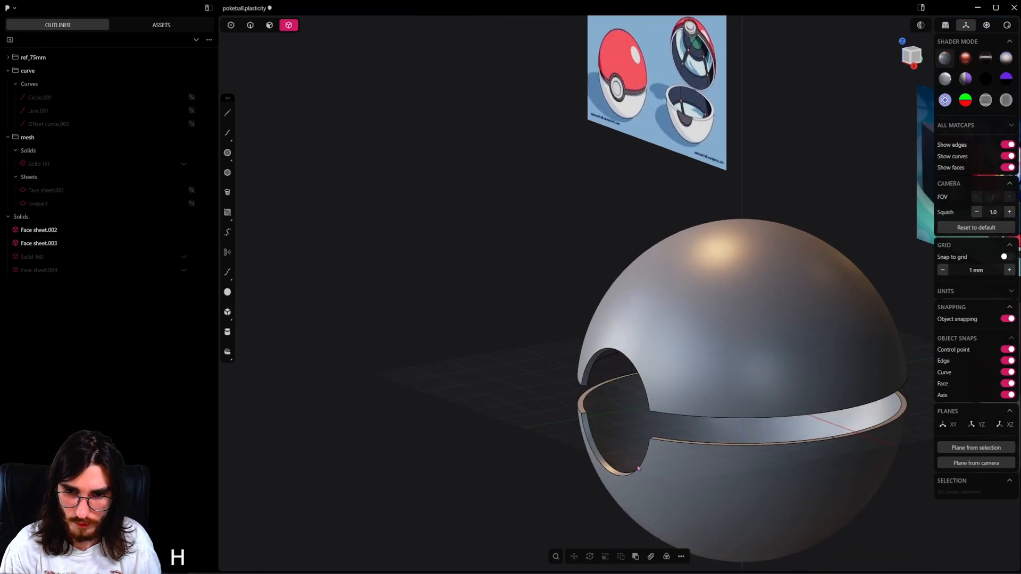
left_click(654, 475)
key("h")
Move the open-ball illustration across to the other side of the upper shell, near the remaining reference images.
middle_click_drag(630, 412, 732, 365)
scroll(683, 360, "up", 2)
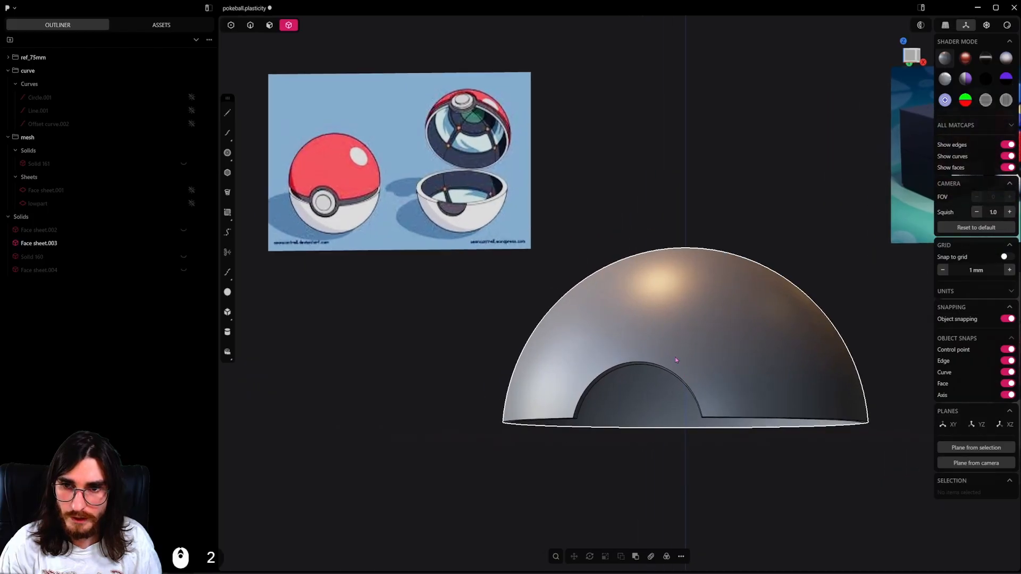
scroll(486, 138, "up", 3)
middle_click_drag(530, 175, 514, 173, "shift")
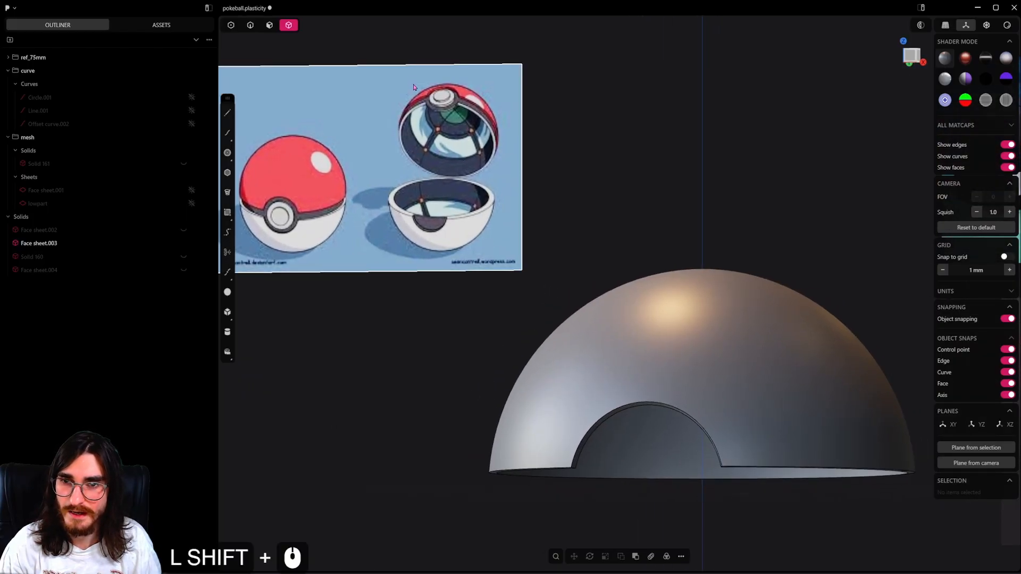
scroll(482, 138, "down", 4)
left_click(420, 154)
key("g")
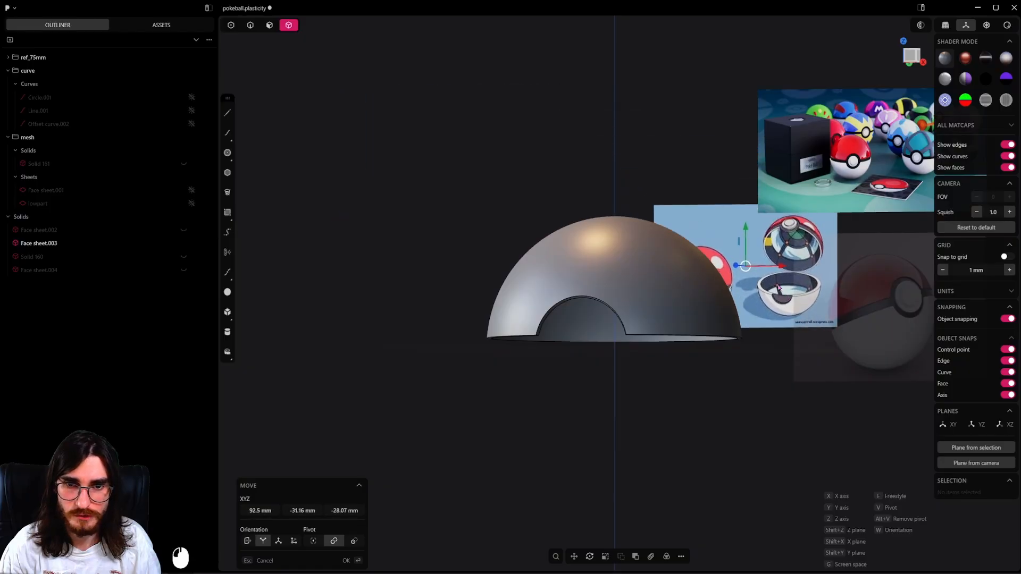
Scale the open-ball illustration down and place it just below the other reference images.
key("s")
key("s")
left_click(787, 312)
key("g")
key("g")
left_click(826, 436)
Rotate the open-ball illustration 90° about the X axis so it lies flat.
scroll(742, 375, "up", 3)
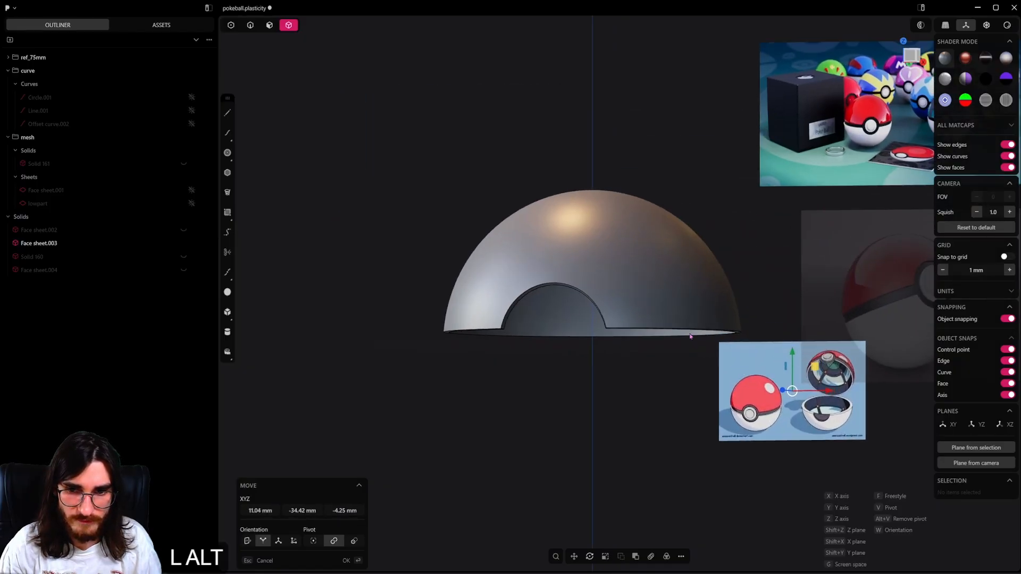
middle_click(690, 336, "alt")
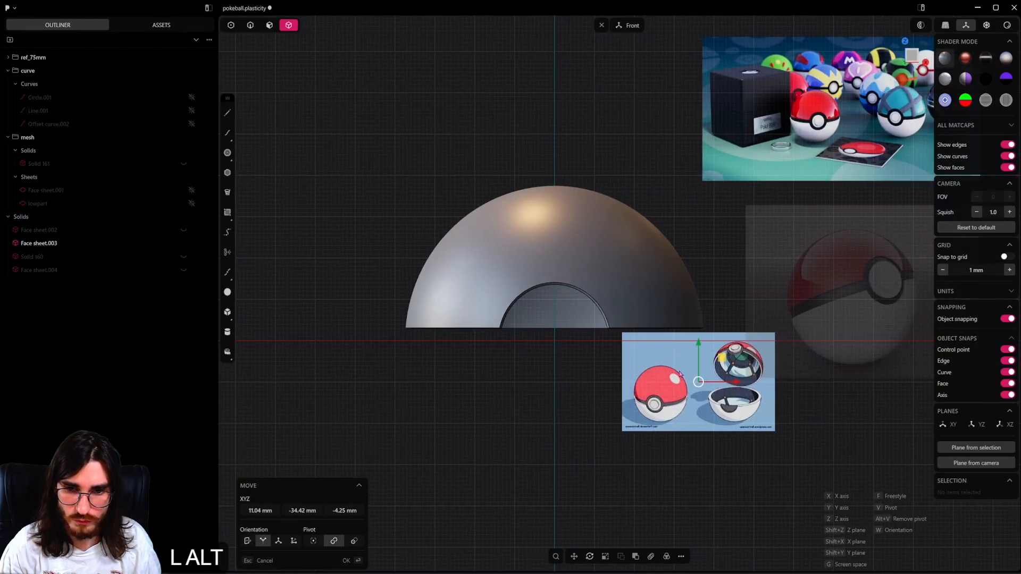
middle_click_drag(680, 375, 576, 342, "alt")
middle_click_drag(903, 306, 531, 294, "shift")
key("r")
key("r")
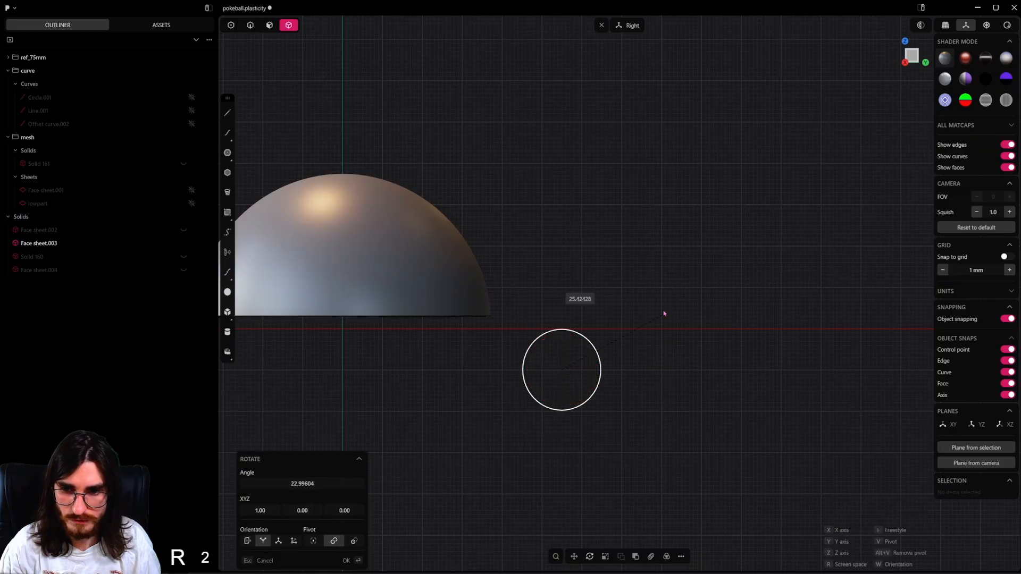
key("ctrl")
left_click(508, 250, "ctrl")
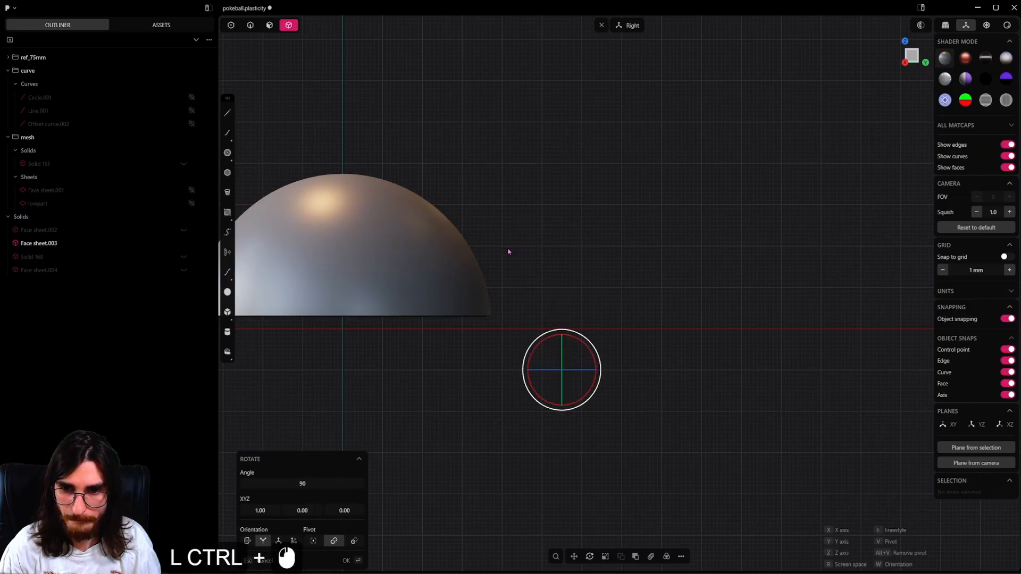
Enlarge the flat illustration and move it about 49 mm in X and 52 mm in Y, beside the shell seen from below.
right_click(616, 356)
key("s")
key("s")
left_click(691, 365)
right_click(653, 360)
middle_click_drag(652, 362, 664, 344, "alt")
scroll(658, 260, "down", 2)
key("g")
key("g")
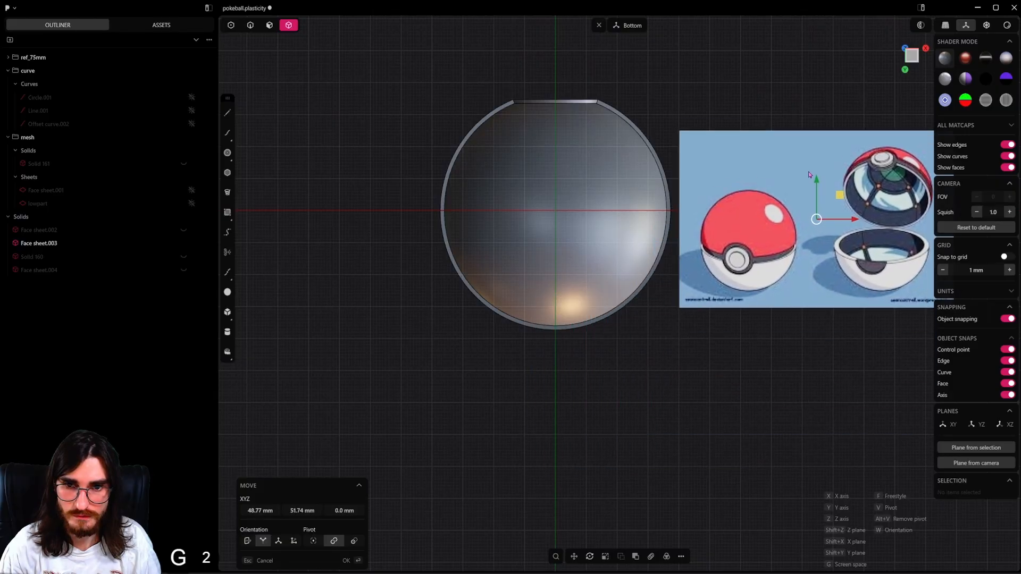
left_click(810, 159)
Shift the illustration slightly beside the shell's underside and scale it uniformly to about 0.82.
middle_click_drag(810, 165, 768, 300, "shift")
key("g")
left_click(761, 340)
key("s")
key("s")
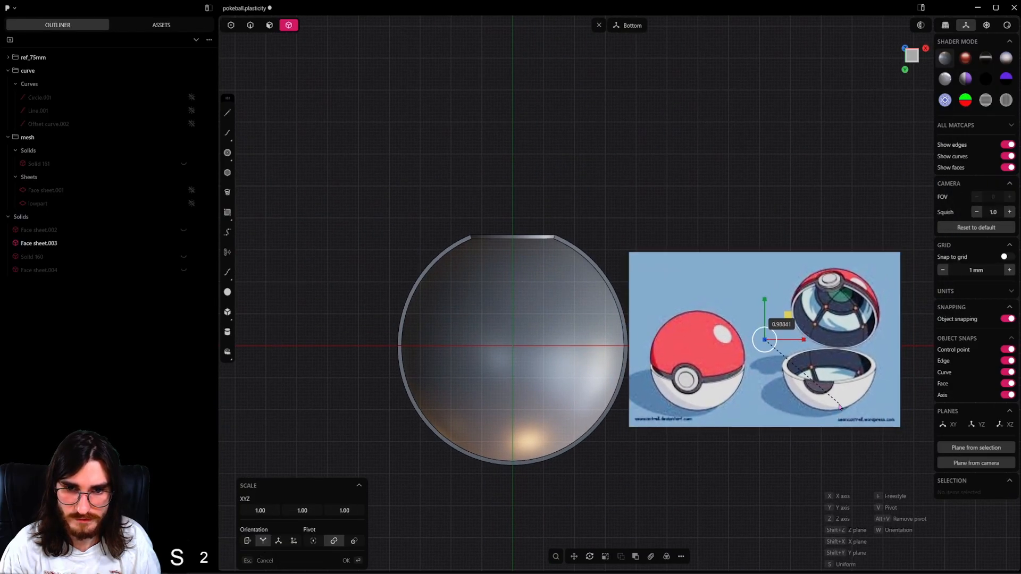
left_click(693, 291)
middle_click_drag(692, 291, 711, 360, "alt")
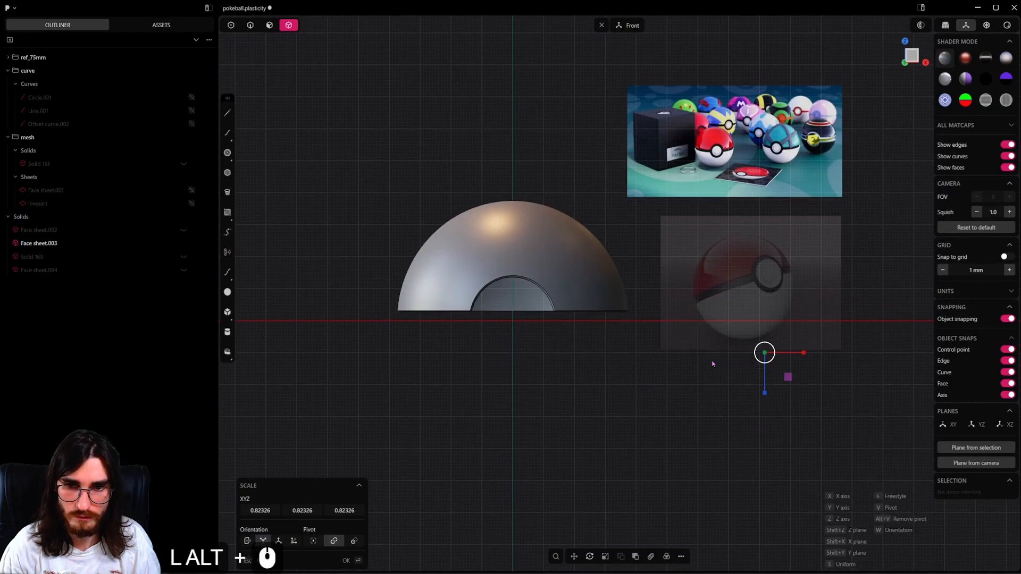
Adjust the illustration's height along Z and move it about 12.94 mm closer to the shell in X.
key("g")
key("z")
left_click(770, 306)
middle_click_drag(715, 316, 710, 340, "alt")
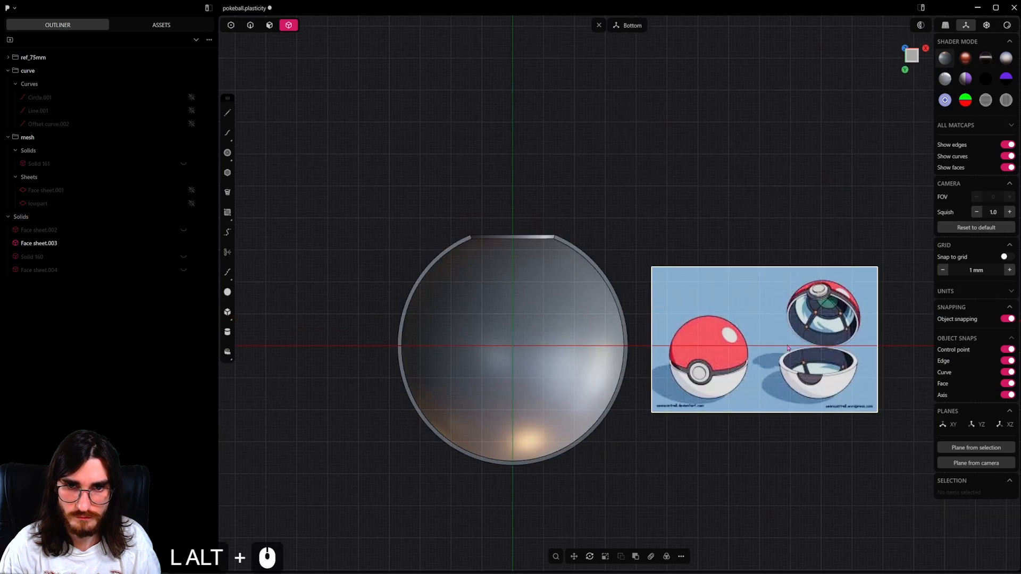
key("g")
key("g")
left_click(707, 359)
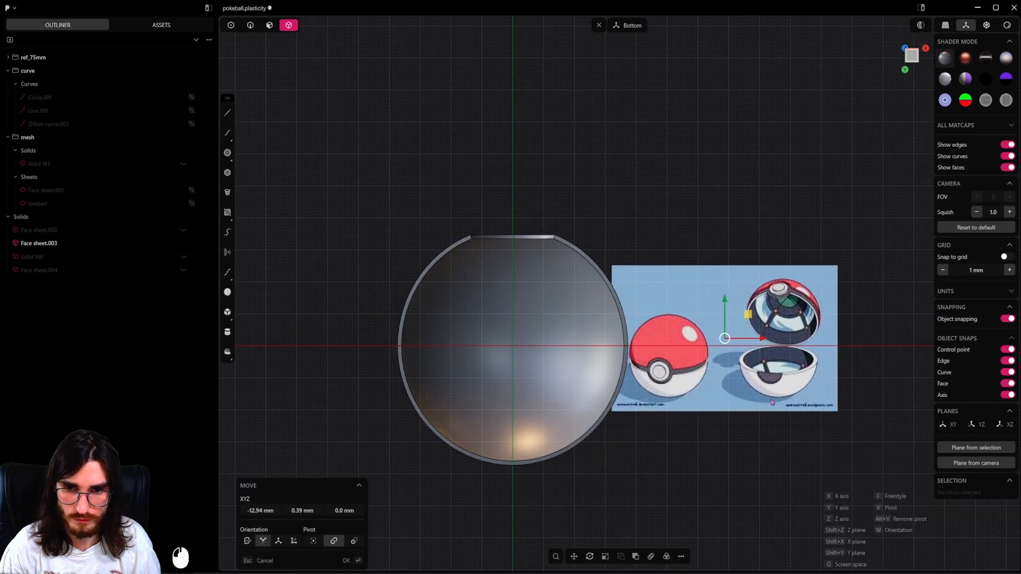
Enlarge the flat illustration uniformly and shift it toward the shell so the open ball sits beside the shell's underside.
key("s")
key("s")
middle_click_drag(707, 241, 722, 329, "alt")
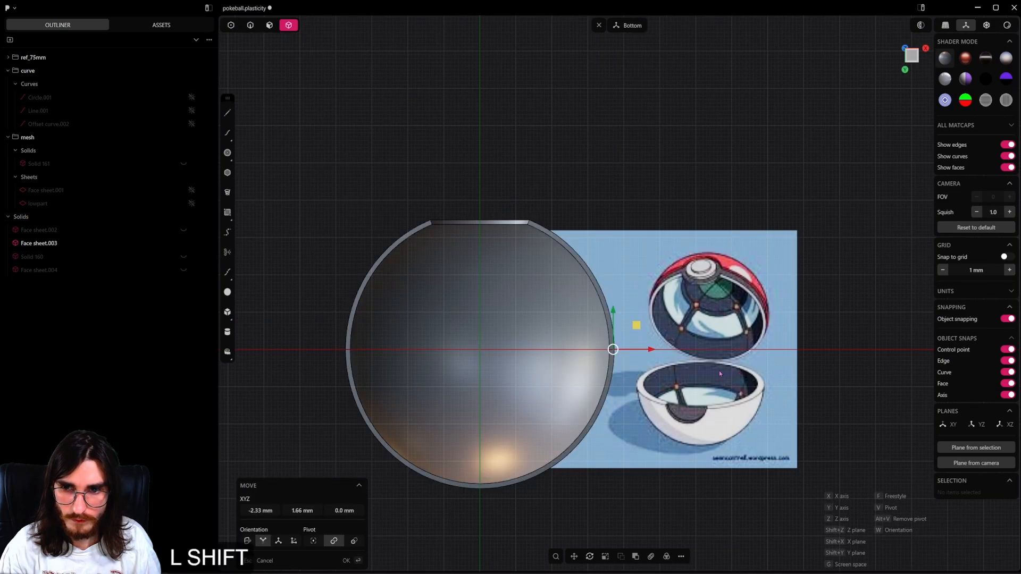
middle_click_drag(610, 498, 658, 464, "shift")
left_click(659, 464)
middle_click_drag(630, 364, 604, 380, "shift")
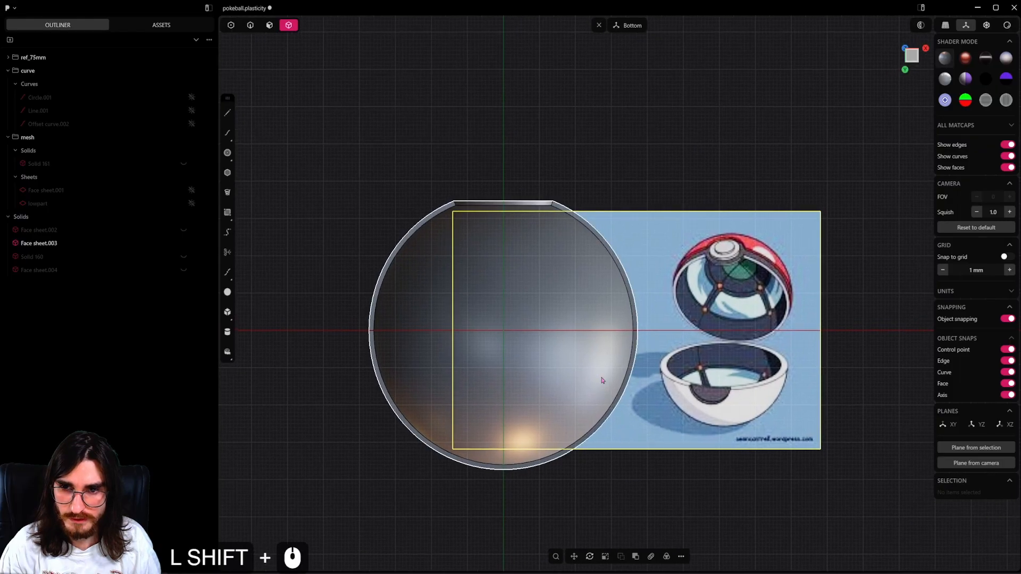
scroll(598, 377, "up", 1)
left_click(579, 159)
Draw a straight line about 100 mm long along the Y axis, spanning the whole underside of the shell.
middle_click_drag(447, 151, 439, 183, "shift")
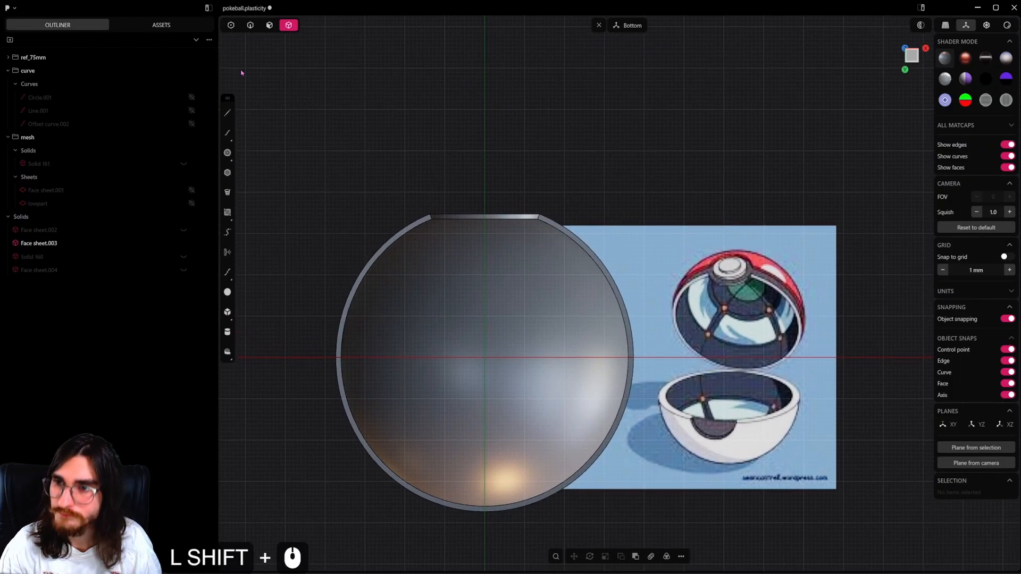
left_click(227, 112)
left_click(485, 141)
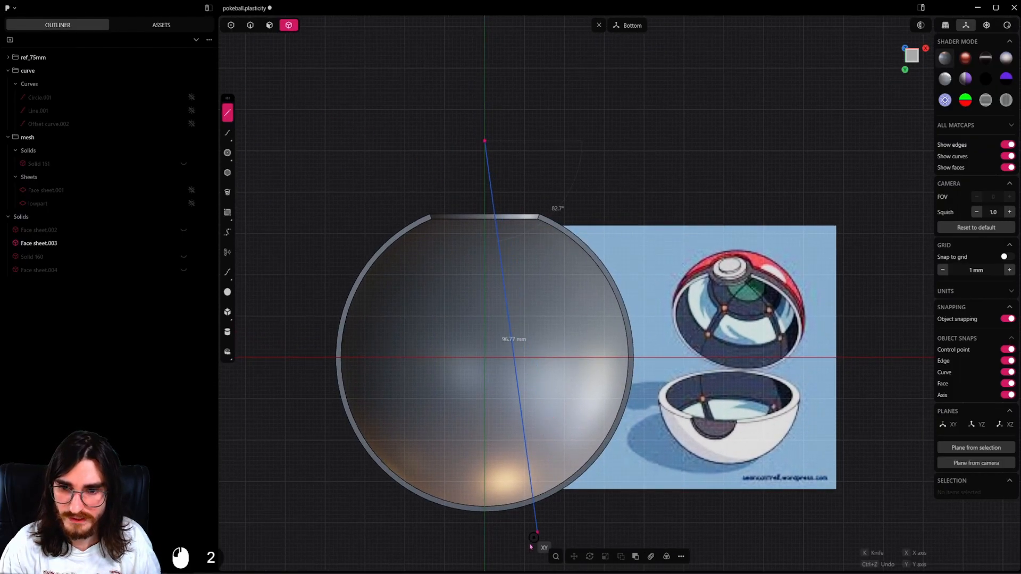
left_click(483, 555)
scroll(516, 474, "down", 2)
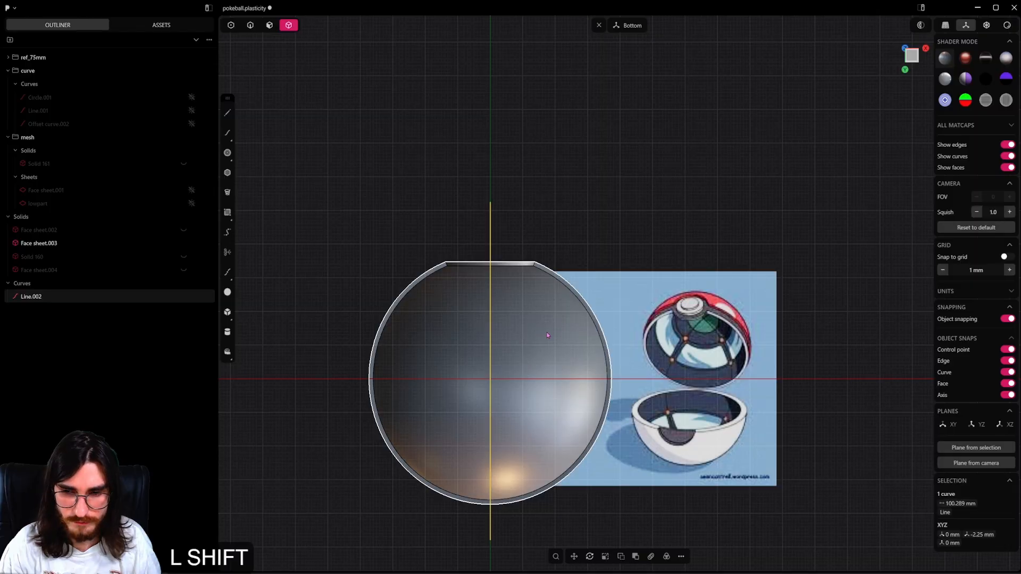
Move the line along Y so its midpoint lies at the origin.
middle_click_drag(548, 335, 555, 315, "shift")
key("g")
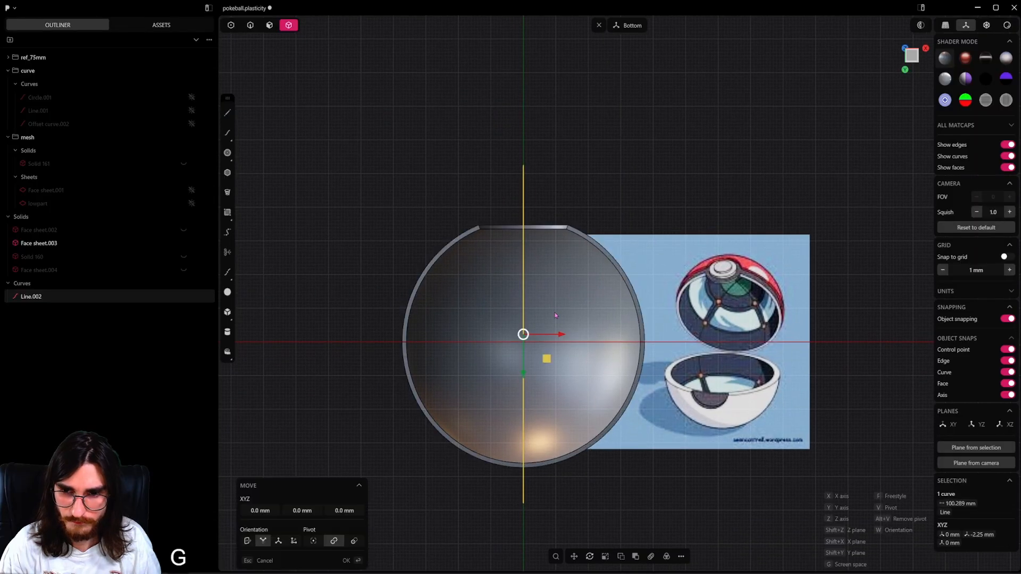
key("y")
left_click(523, 341)
Duplicate the line in place and rotate the copy 90° about Z to form a cross.
middle_click_drag(569, 358, 571, 377, "shift")
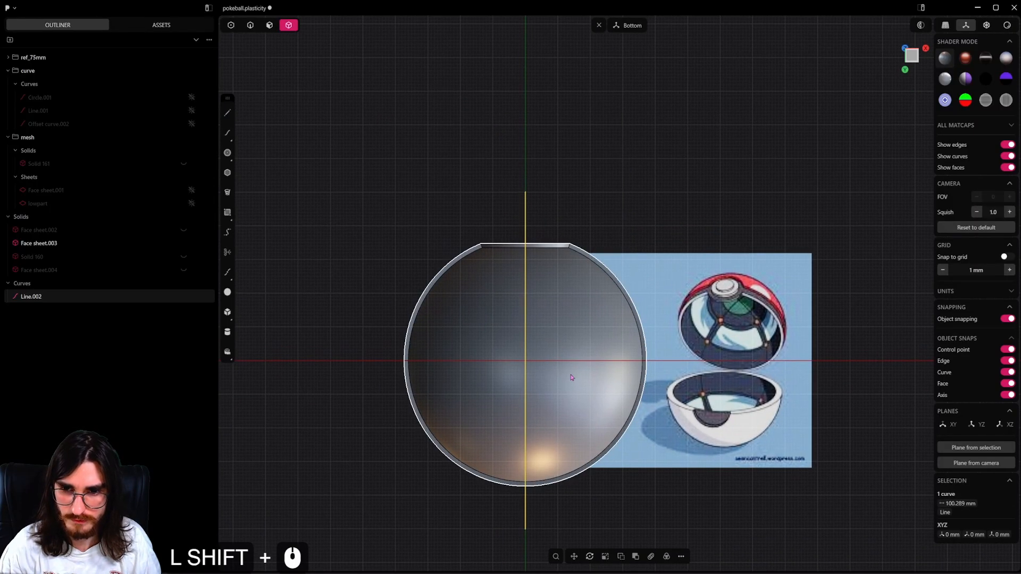
key("shift+d")
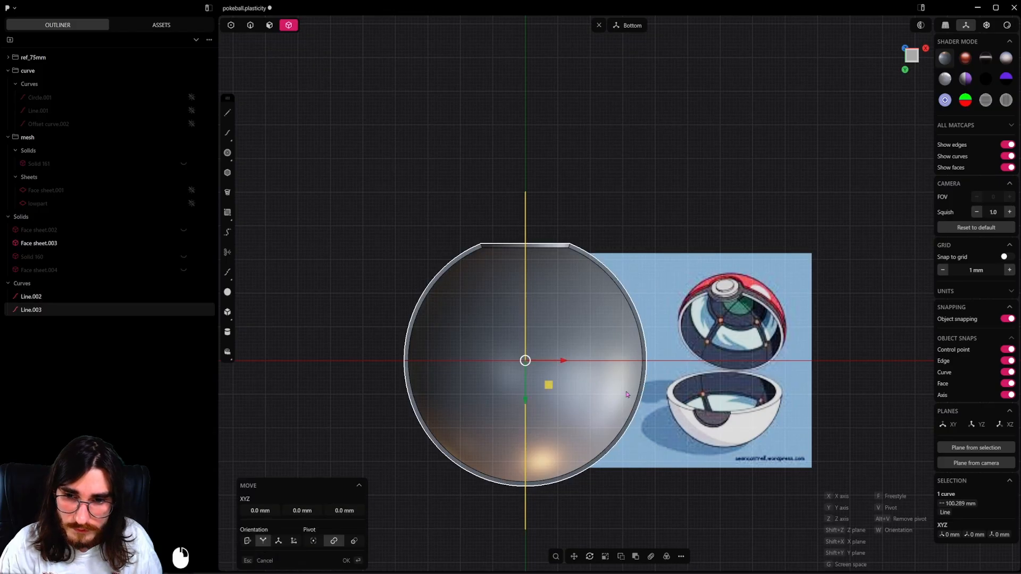
key("r")
key("r")
key("ctrl")
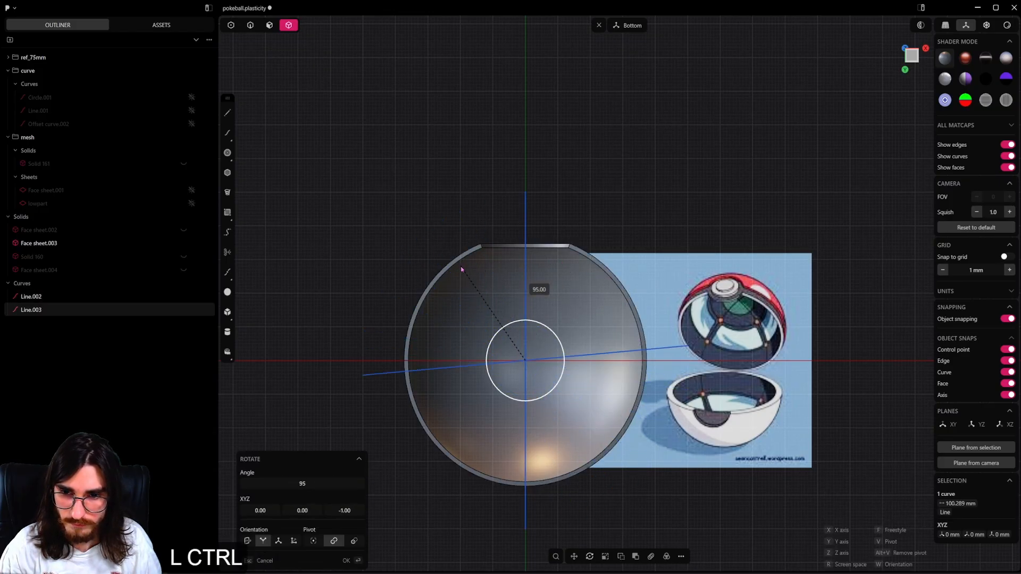
left_click(476, 259)
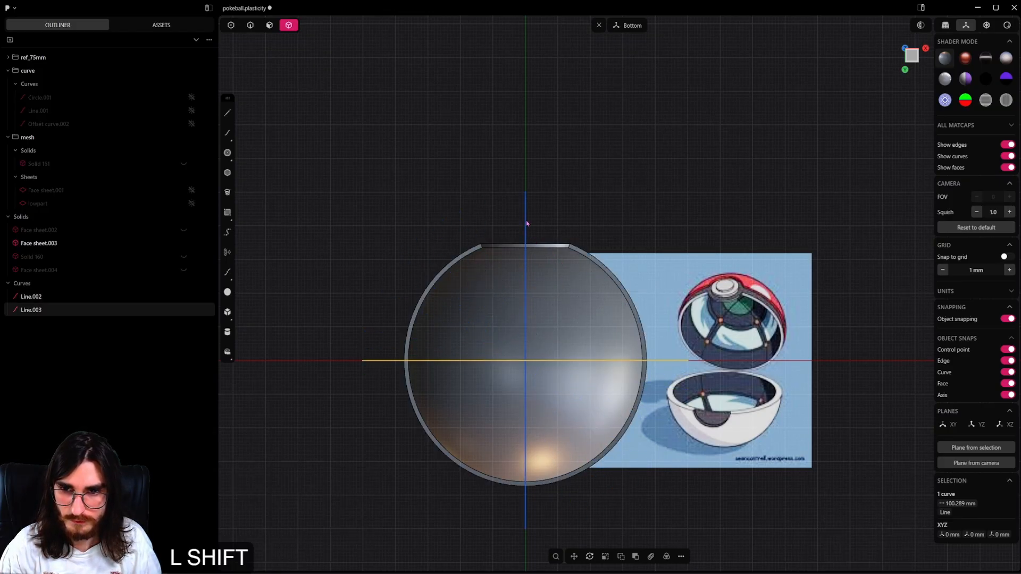
Select both crossing lines and rotate them together 45° about Z into a diagonal cross.
left_click(250, 25)
left_click(527, 228, "shift")
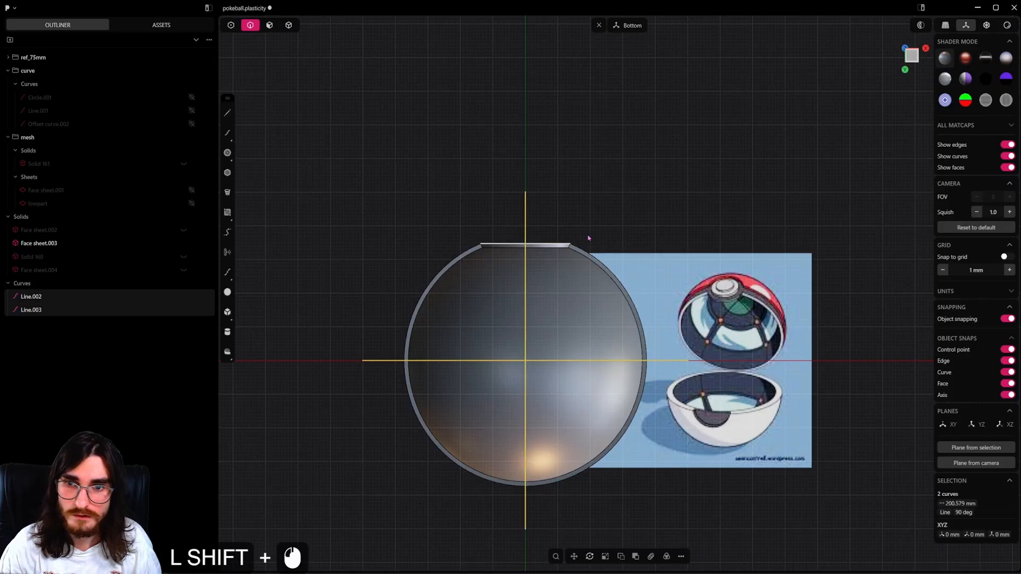
key("r")
key("ctrl")
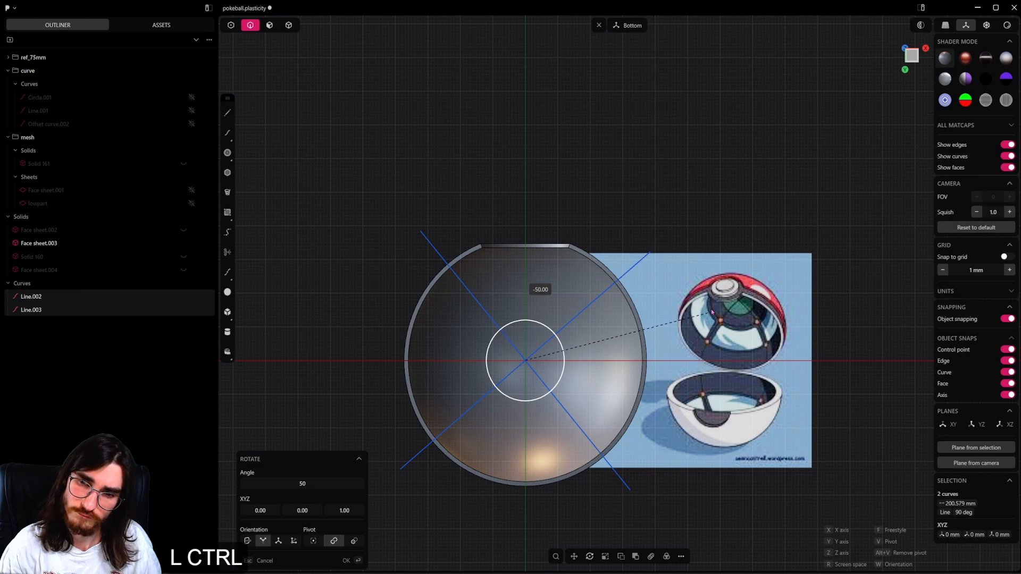
left_click(712, 298, "ctrl")
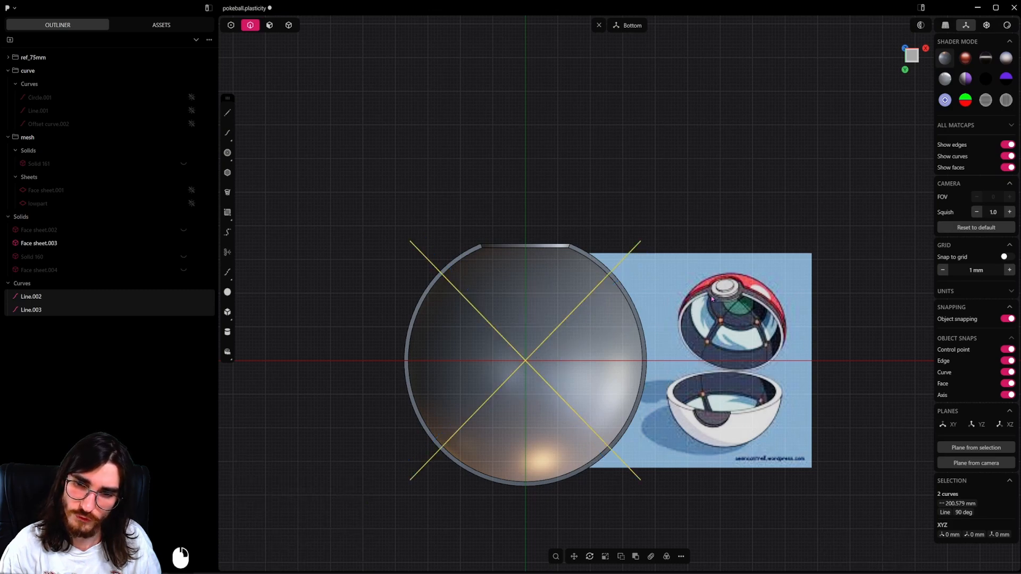
Imprint both diagonal lines onto the upper shell using the Vector method.
scroll(665, 356, "up", 1)
scroll(666, 356, "up", 1)
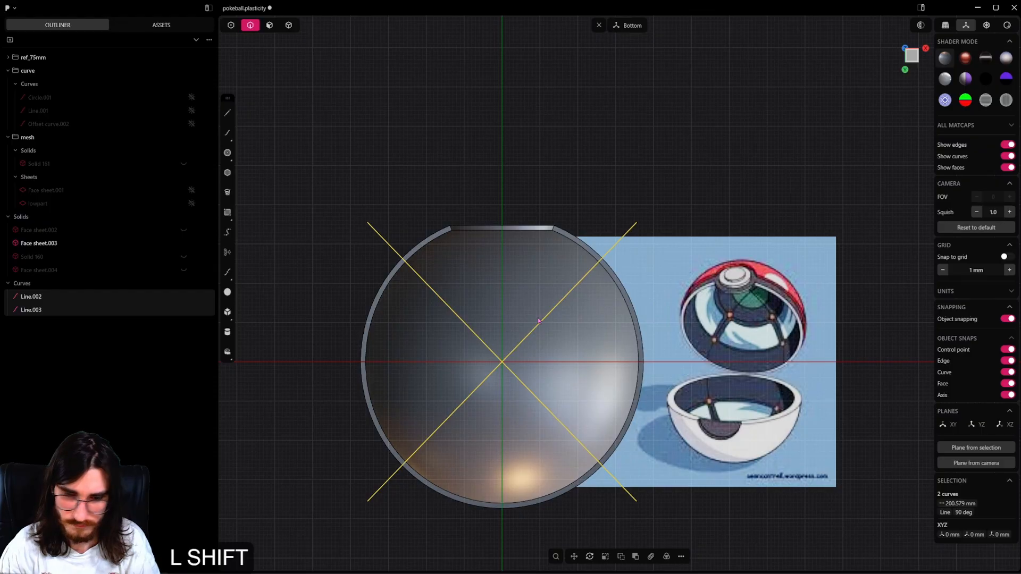
key("shift+i")
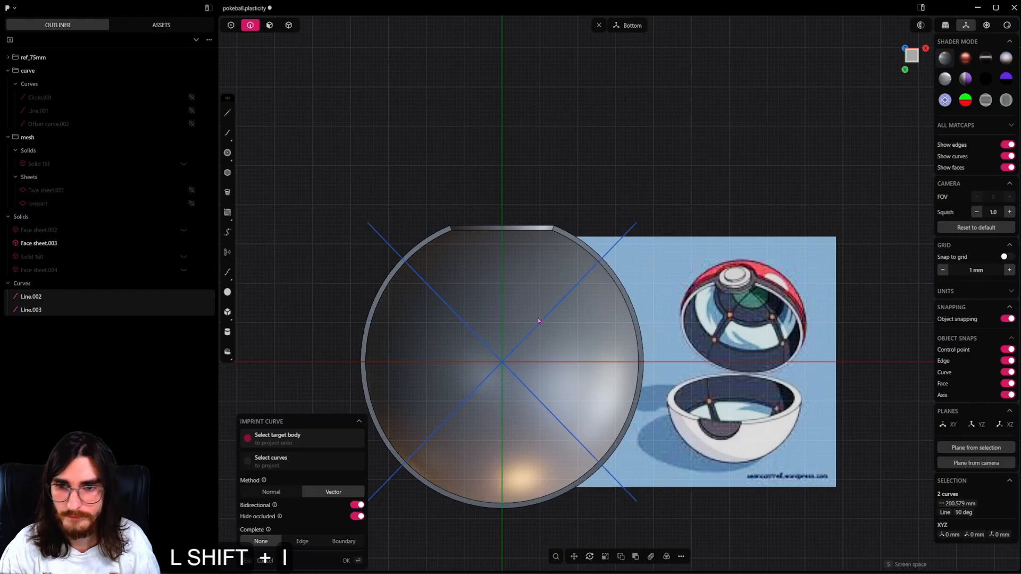
left_click(517, 287)
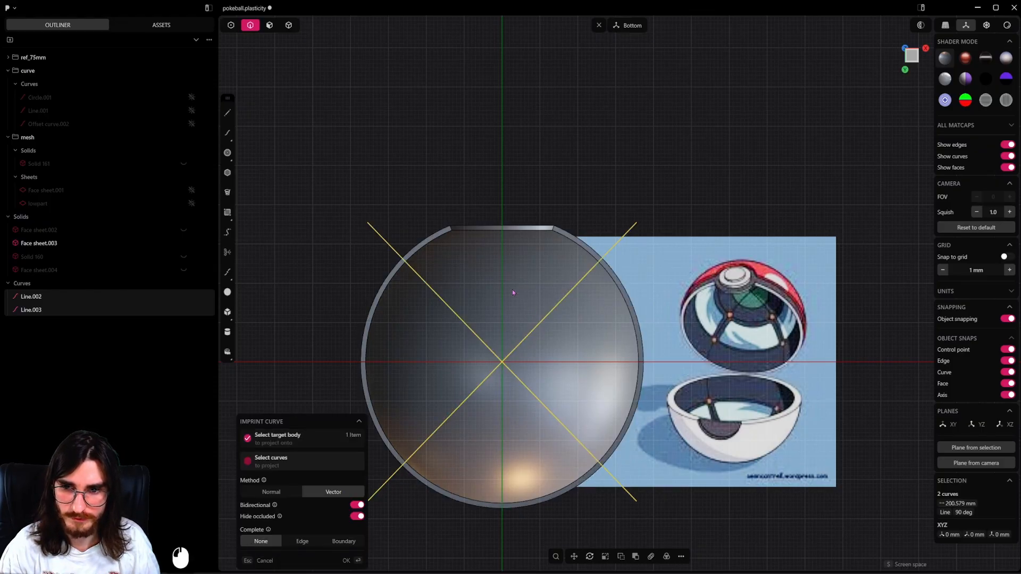
right_click(552, 131)
Delete the two diagonal lines and undo the deletion.
left_click(621, 237)
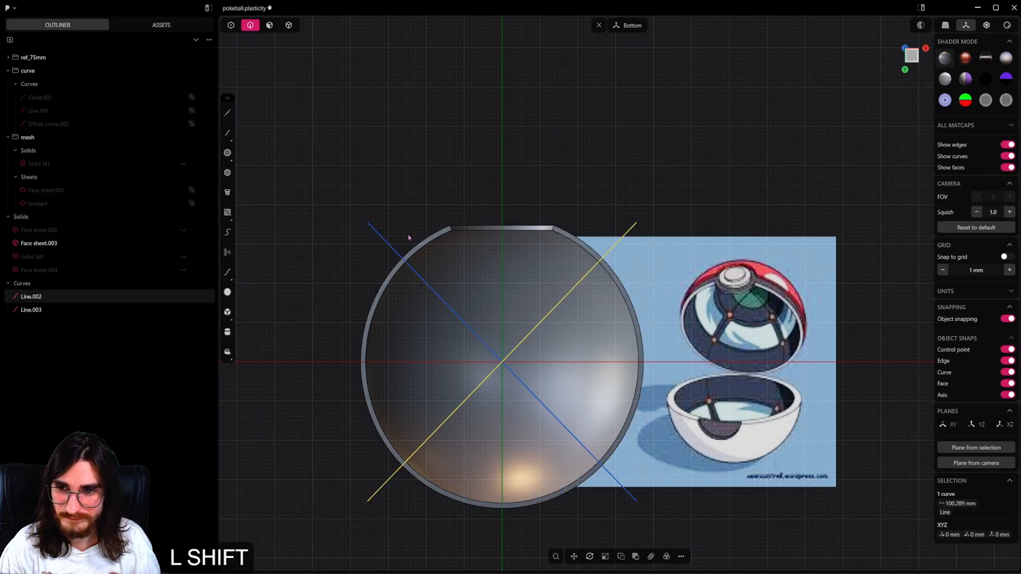
left_click(388, 242, "shift")
key("x")
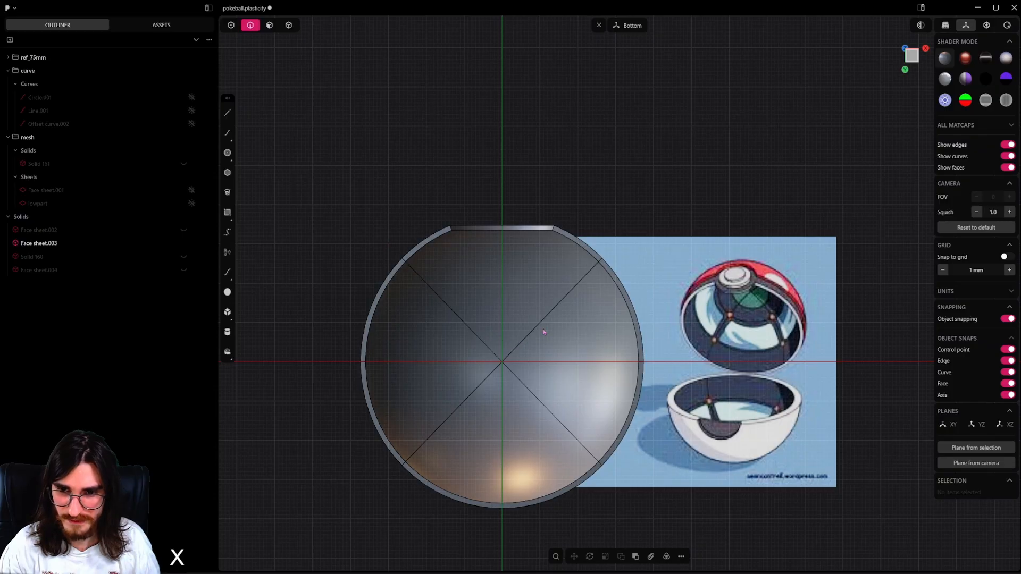
key("ctrl+z")
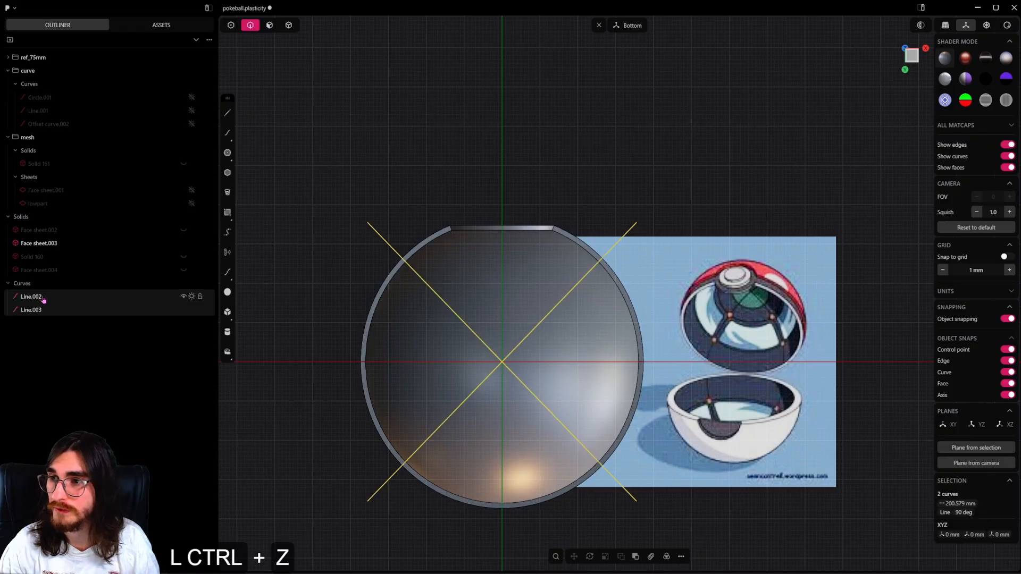
Move the two diagonal lines into the curve group.
left_click_drag(43, 300, 81, 96)
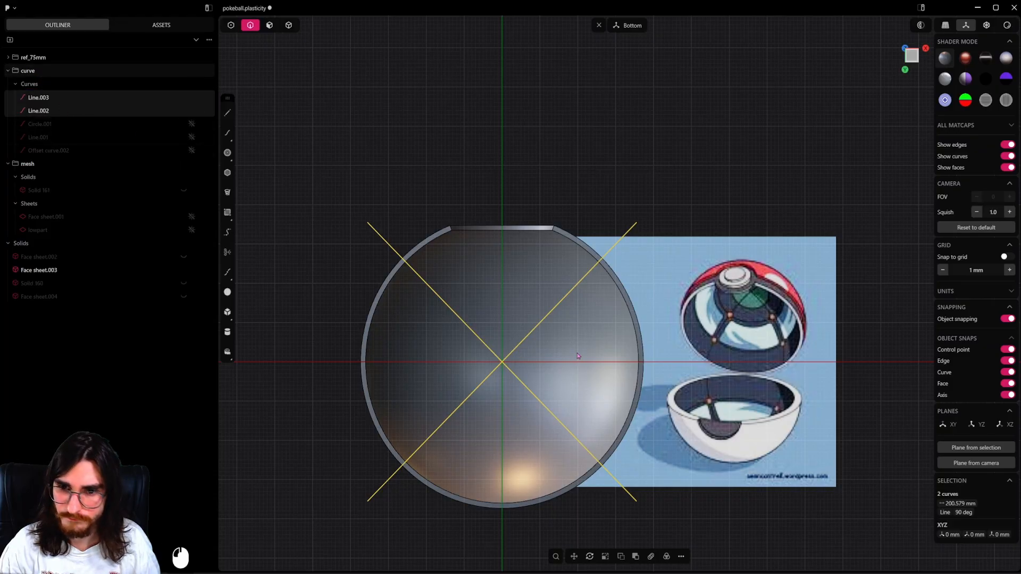
middle_click_drag(647, 338, 735, 292, "shift")
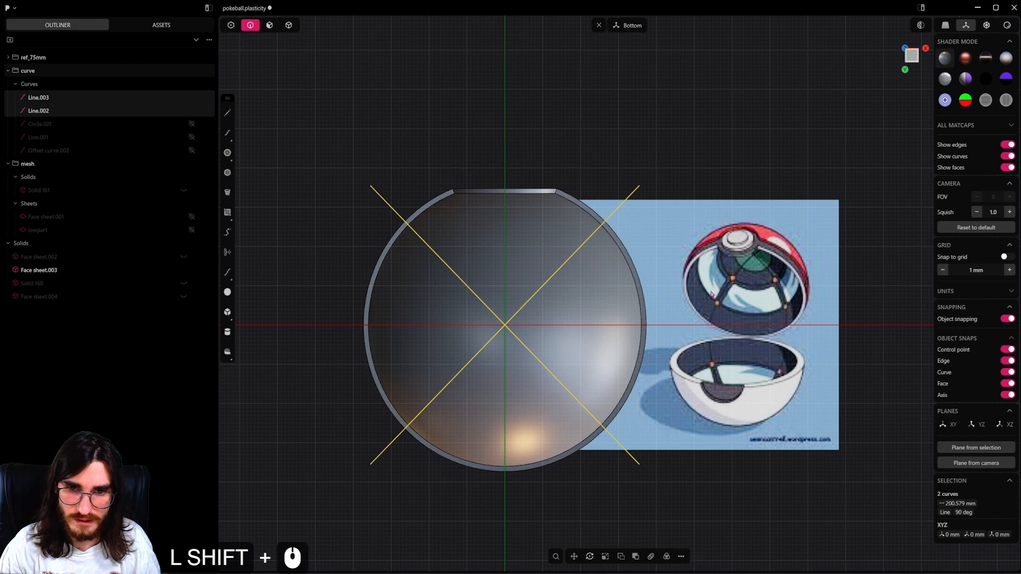
left_click(227, 153)
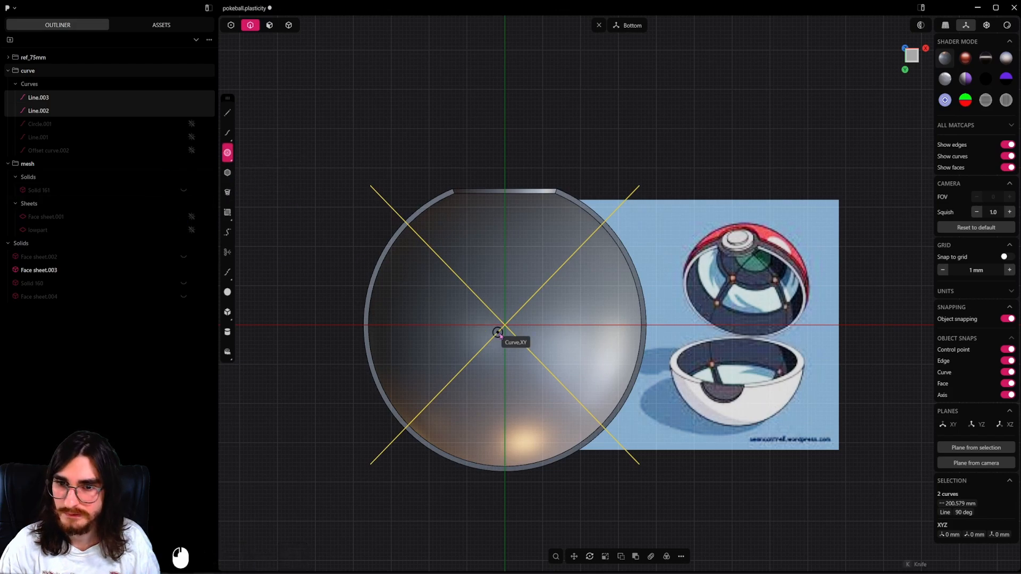
key("2")
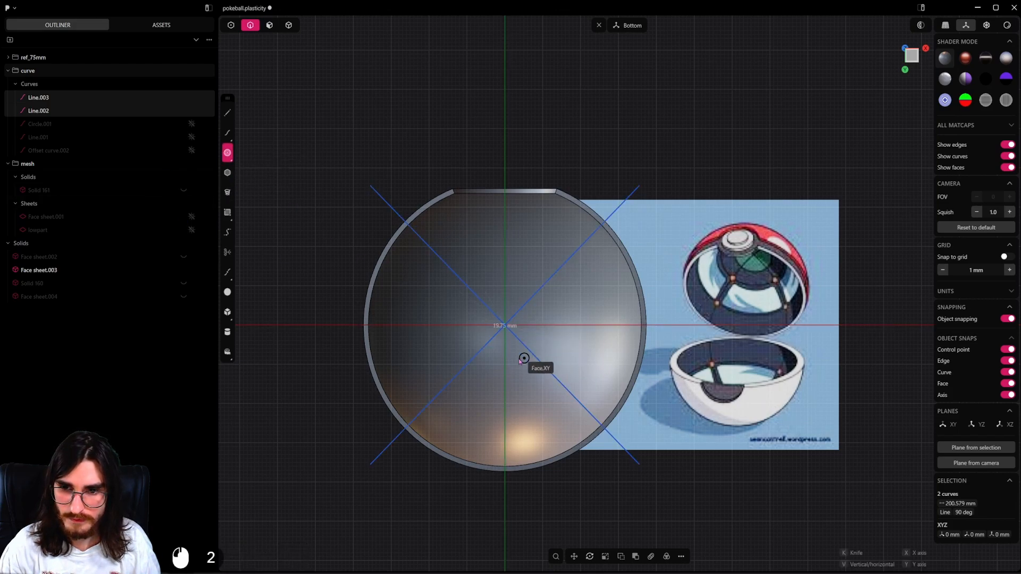
key("Escape")
left_click(227, 153)
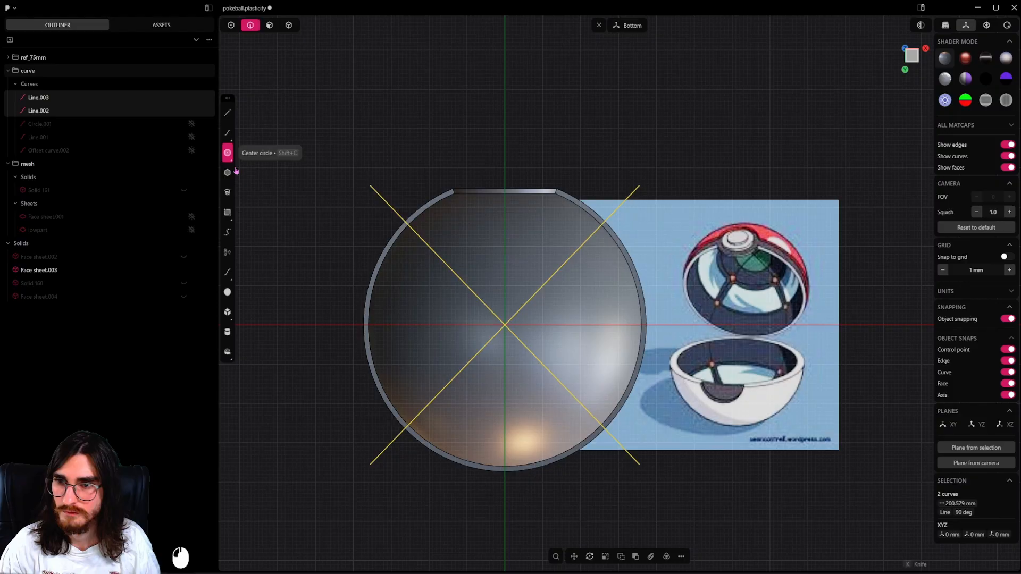
key("2")
key("Escape")
Hide the diagonal lines and draw a circle of about 15.7 mm radius centred on the shell's imprinted cross.
key("h")
key("2")
left_click(505, 324)
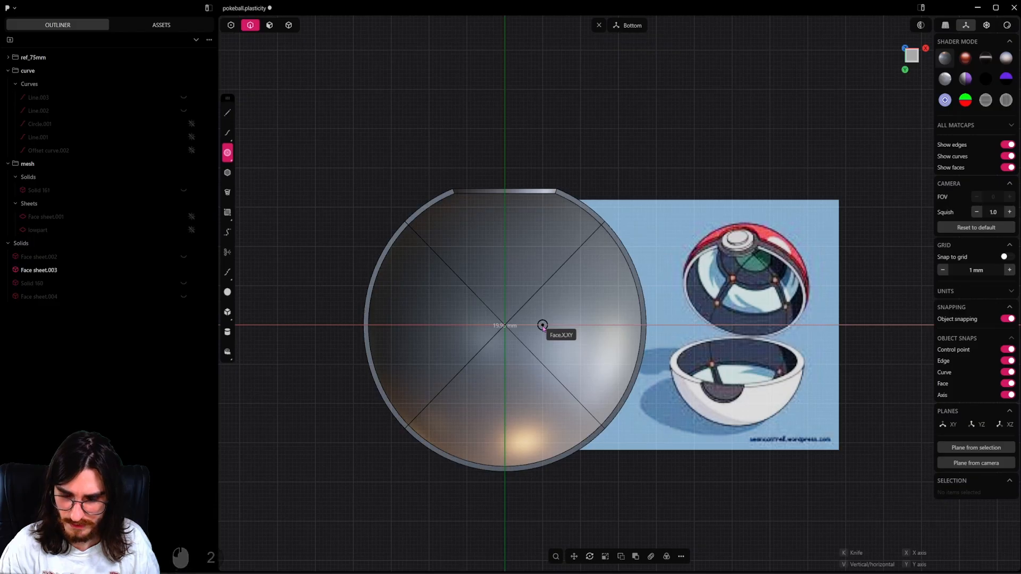
key("x")
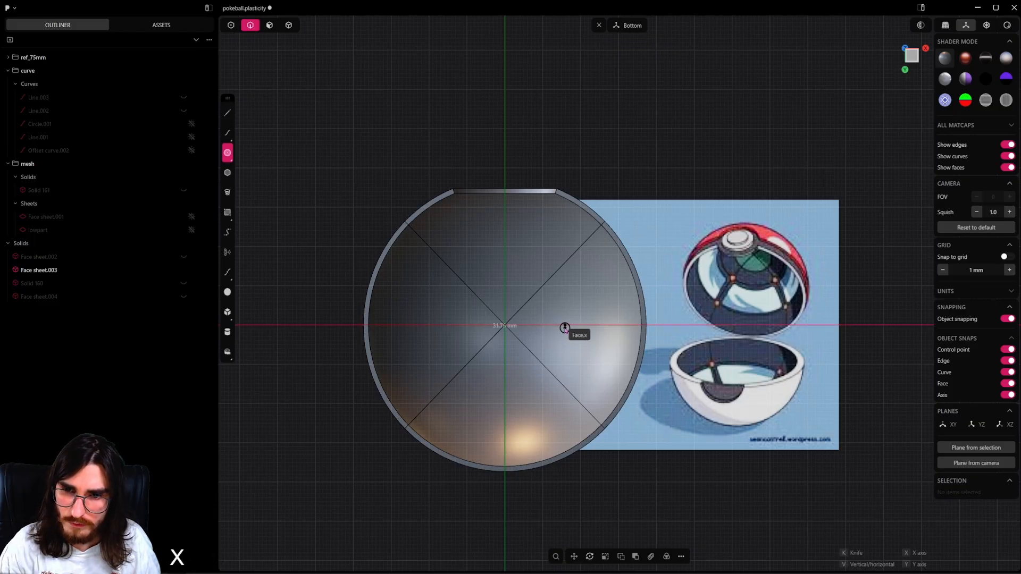
left_click(565, 328)
Scale the circle uniformly to a radius of about 13.1 mm.
key("s")
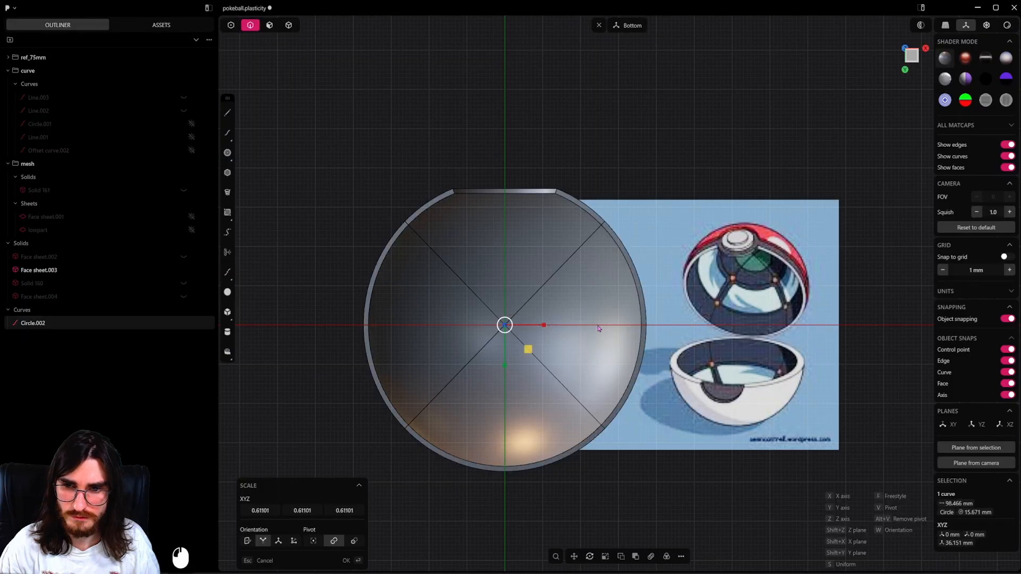
left_click(633, 342)
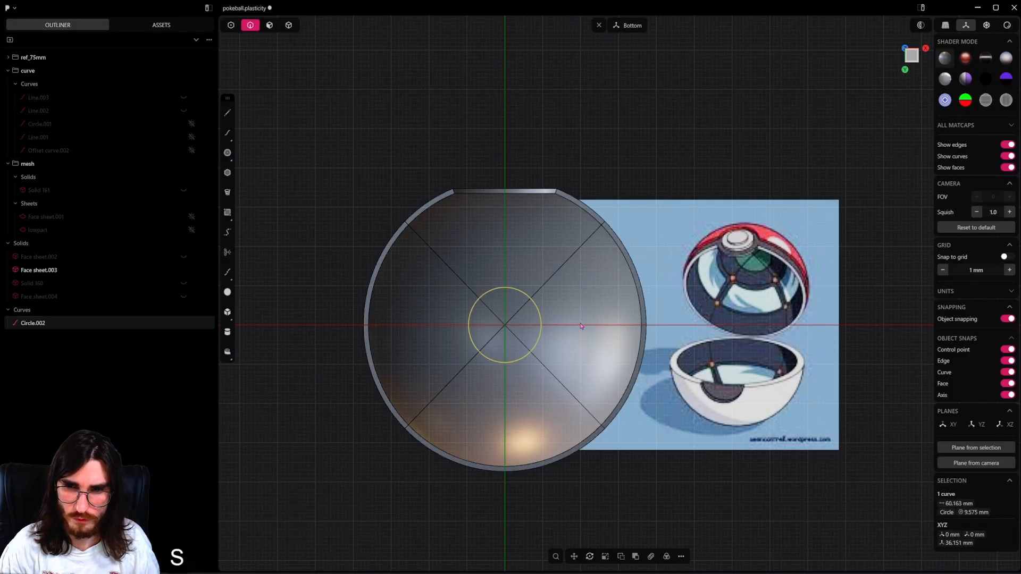
key("s")
left_click(753, 277)
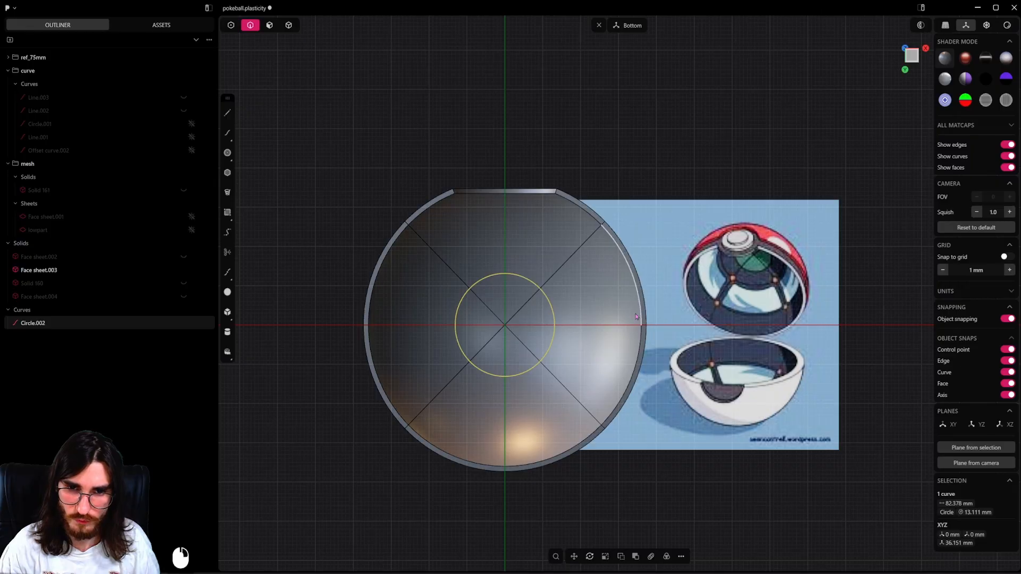
Duplicate the circle and scale the copy uniformly to a radius of about 19.7 mm.
key("shift+d")
key("s")
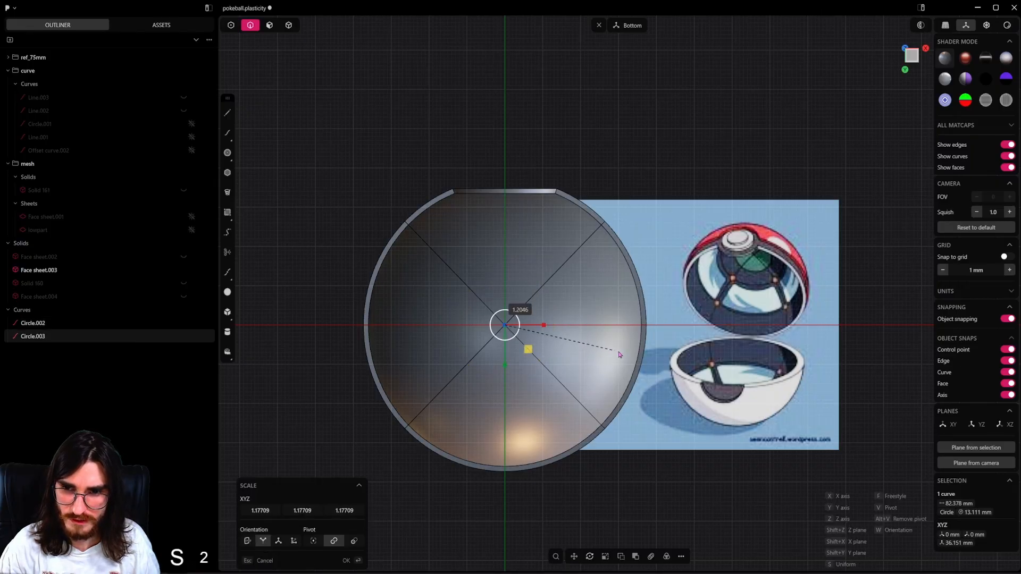
left_click(645, 345)
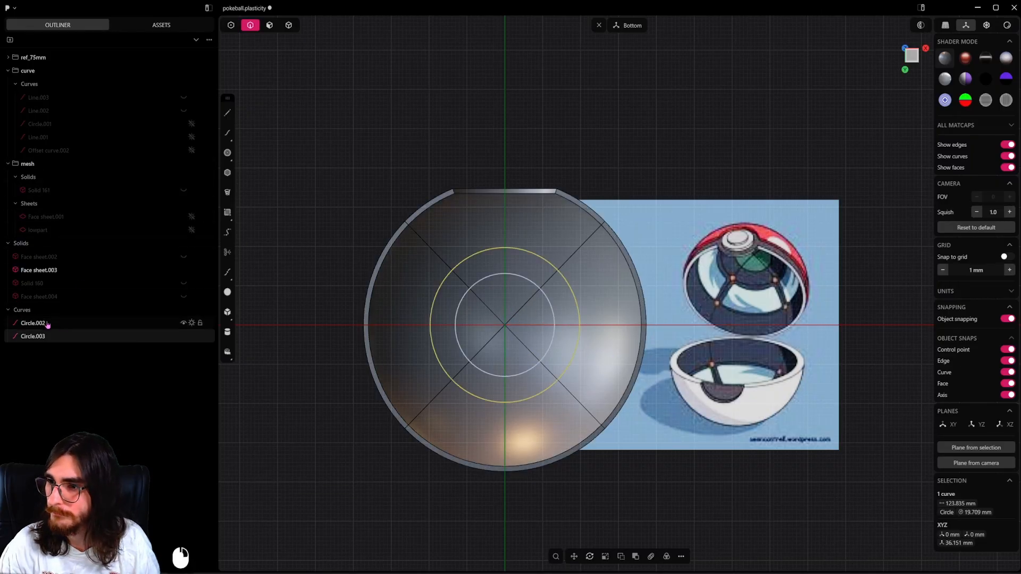
Select both concentric circles and move them along Z out of the shell, to a Z position of about -12.8 mm.
middle_click_drag(540, 373, 574, 361)
left_click(542, 378, "shift")
key("g")
key("z")
left_click(550, 353)
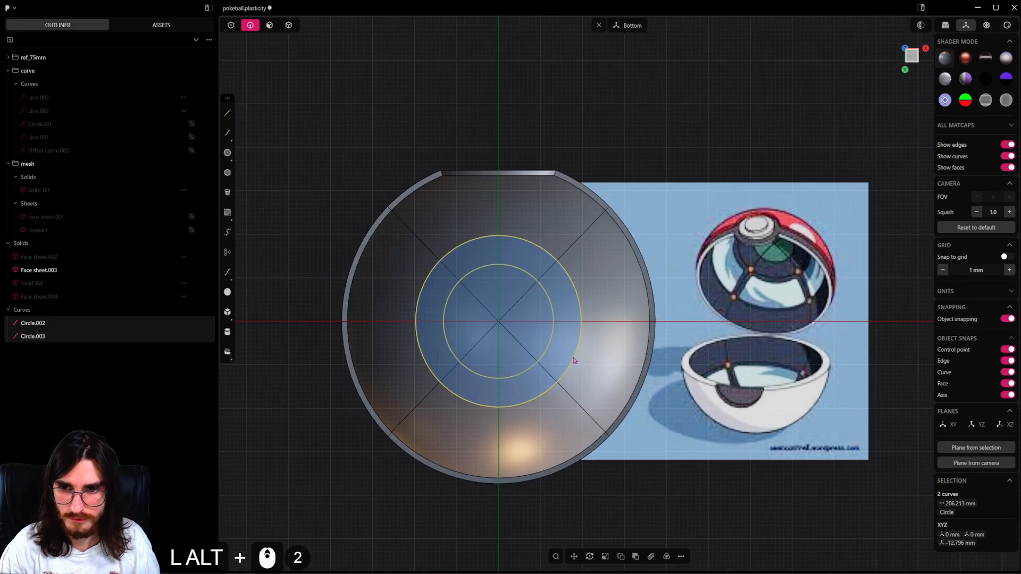
Scale only the outer circle uniformly to a radius of about 20.7 mm.
left_click(595, 323)
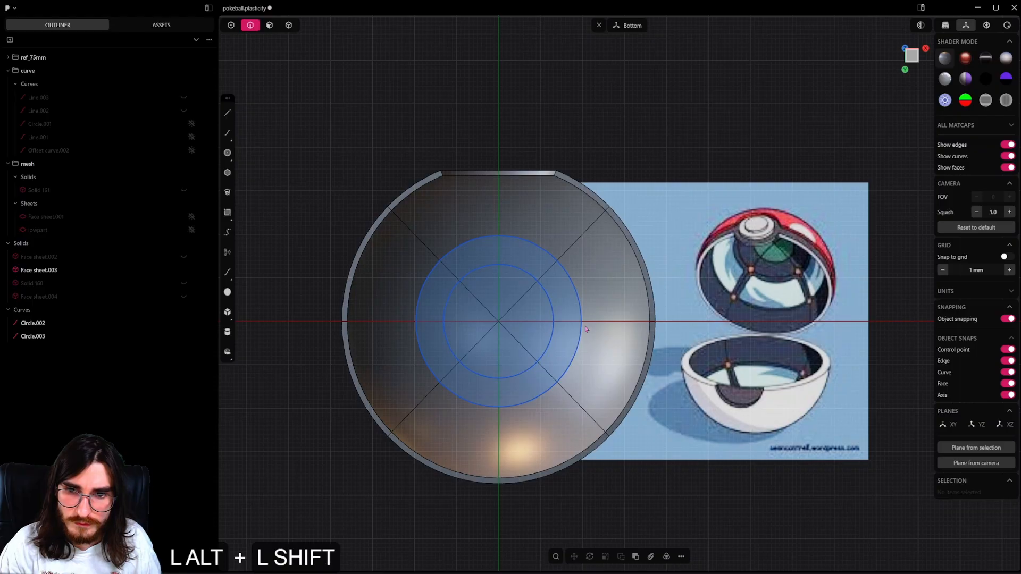
left_click(583, 313)
key("s")
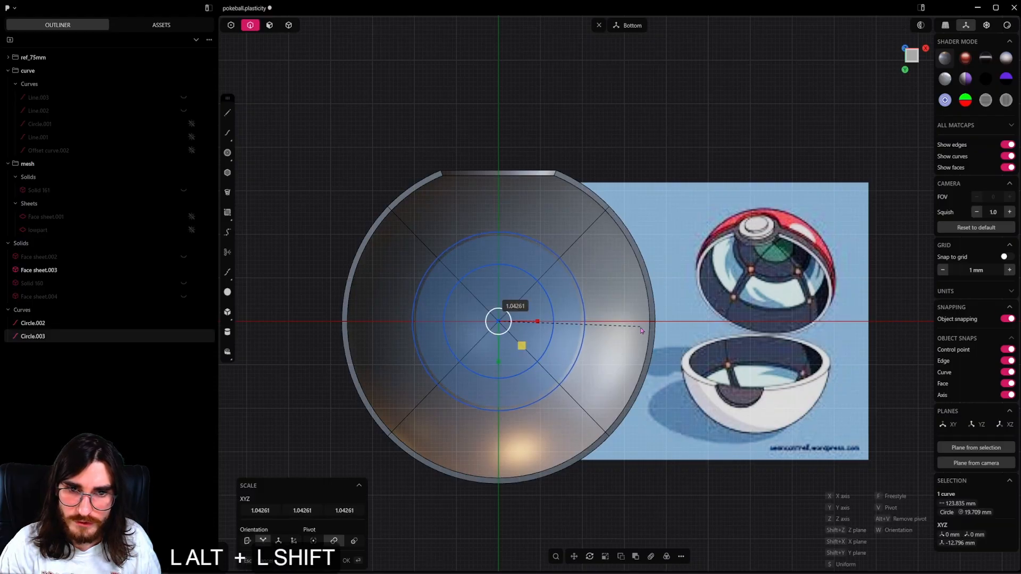
left_click(648, 331, "alt+shift")
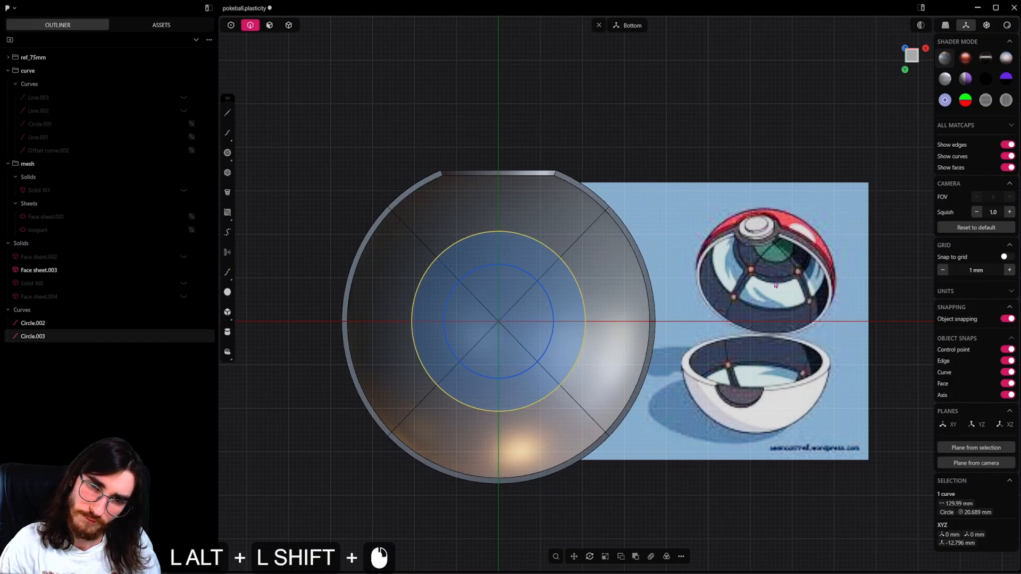
Duplicate the outer circle and scale the copy uniformly to a radius of about 31.4 mm.
key("alt+shift+d")
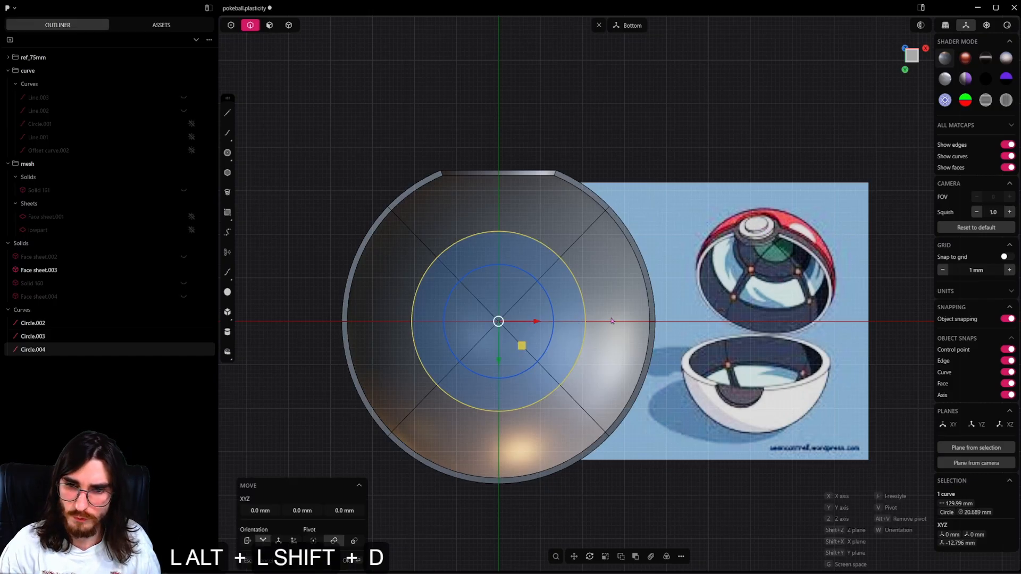
key("alt+s")
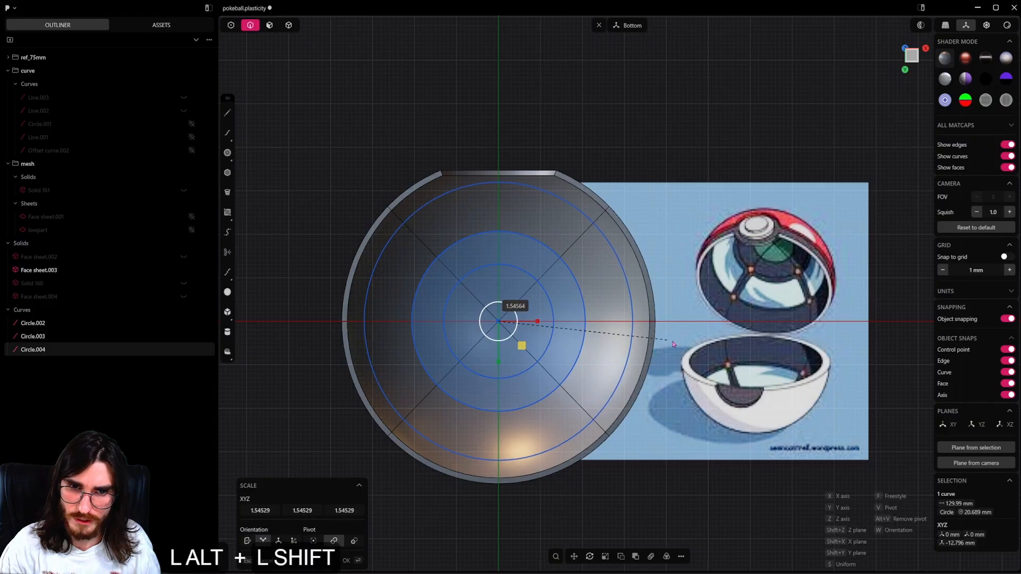
left_click(663, 344, "alt")
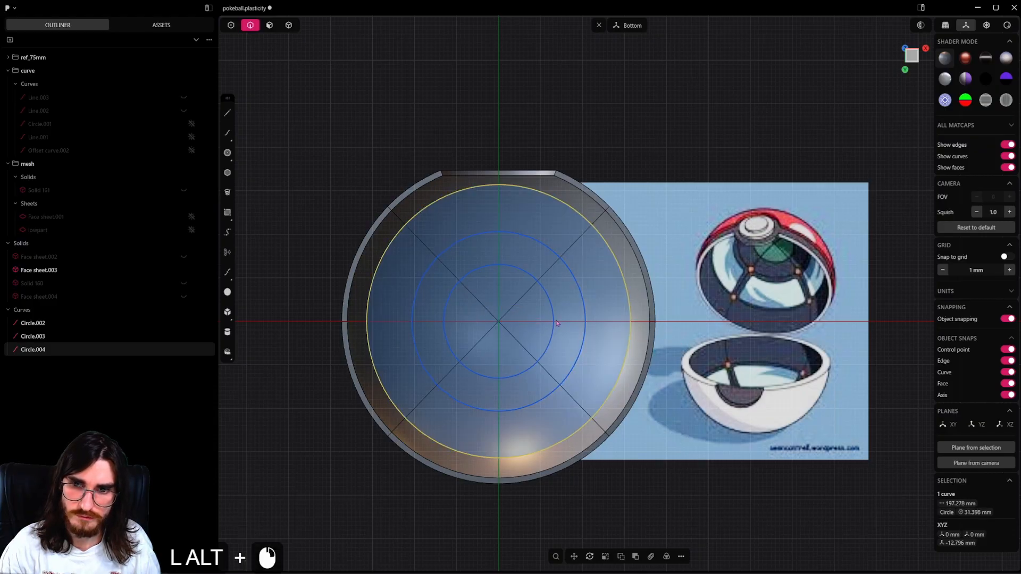
Scale the innermost circle uniformly to a radius of about 9 mm and the middle circle to about 18.3 mm.
left_click(628, 335)
key("alt+s")
left_click(626, 334, "alt")
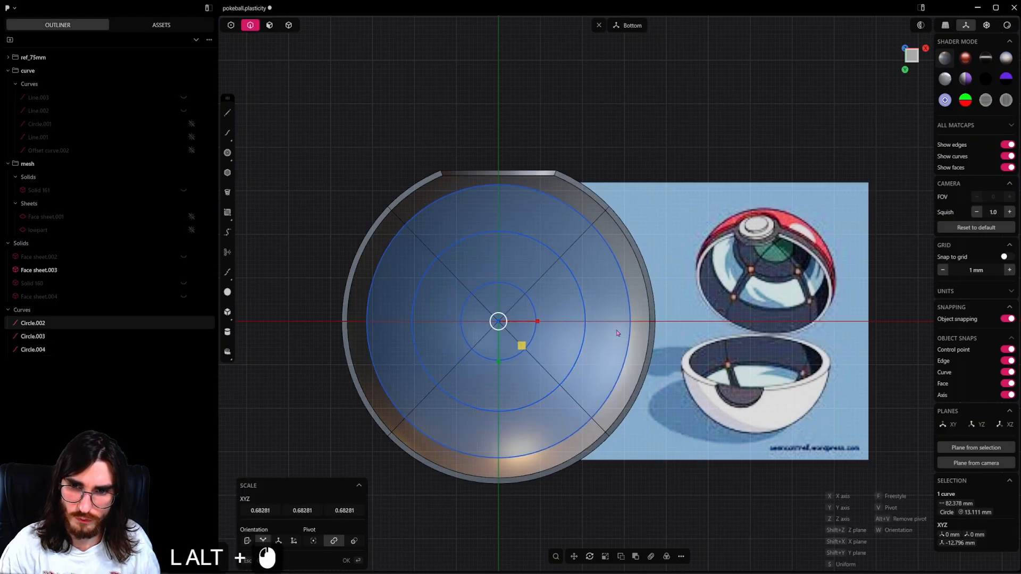
left_click(632, 331)
key("alt+s")
left_click(638, 329, "alt")
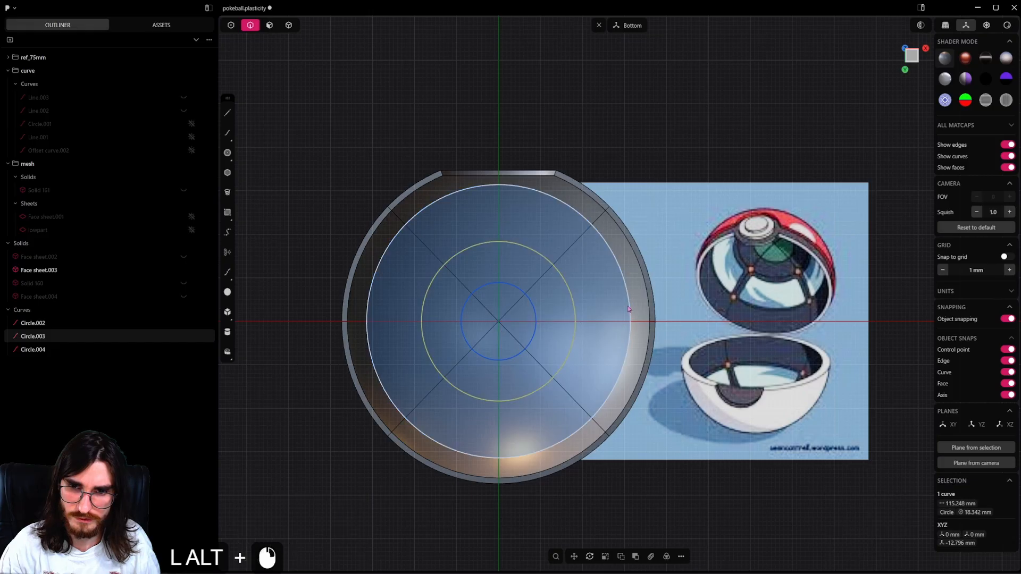
Shrink the outermost circle with successive uniform scalings to radii of about 30 mm, about 29.2 mm and slightly smaller.
left_click(679, 330)
key("alt+s")
left_click(682, 366, "alt")
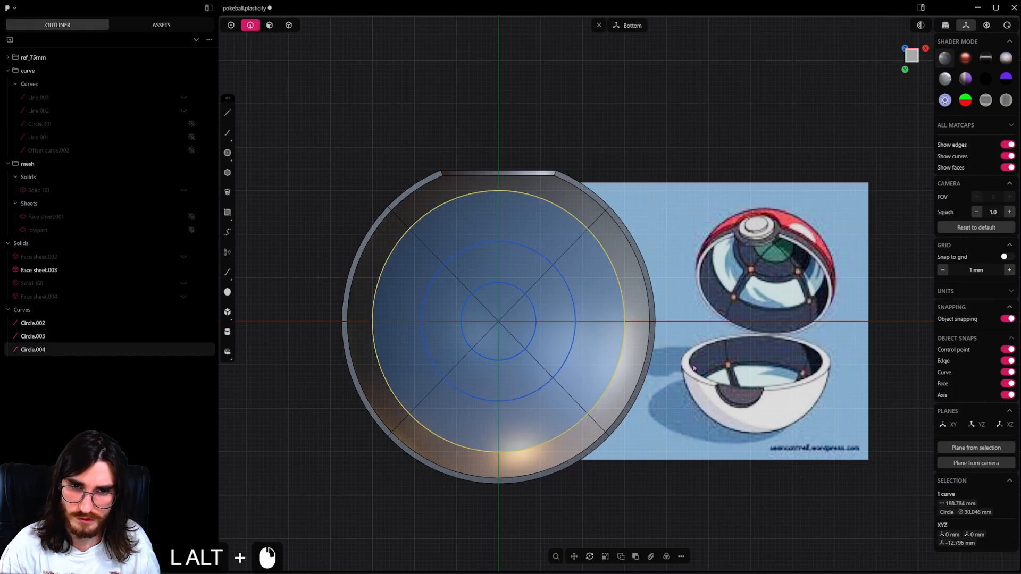
key("alt+s")
left_click(640, 349, "alt")
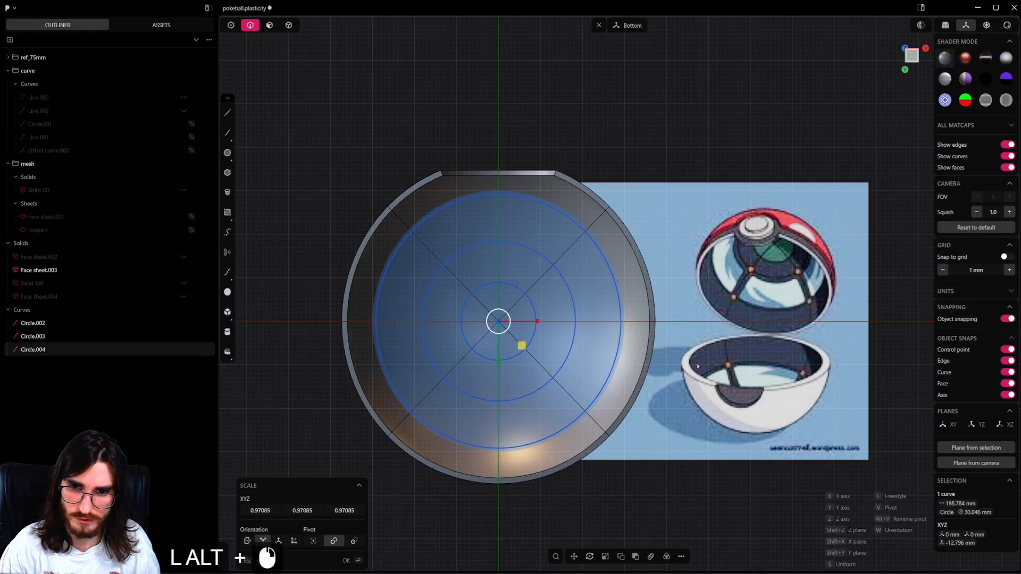
key("alt+s")
key("alt+s")
left_click(668, 378, "alt")
Scale the innermost circle uniformly to a slightly smaller radius.
left_click(535, 328, "alt")
key("alt+s")
key("alt+s")
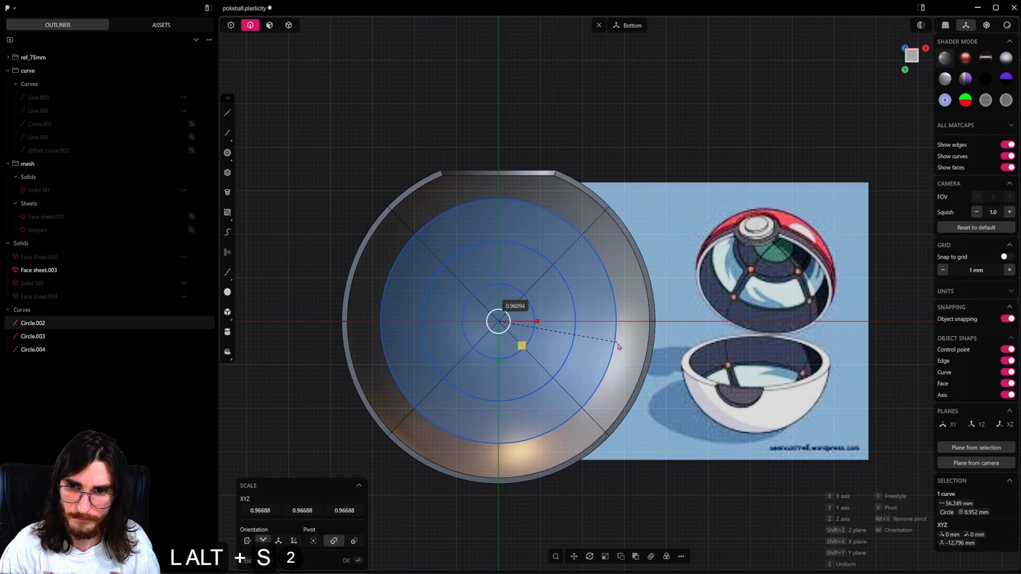
left_click(618, 346, "alt")
Scale the middle circle uniformly in two passes to radii of about 18.1 mm and about 15.9 mm.
left_click(577, 316, "alt")
key("alt+s")
key("alt+s")
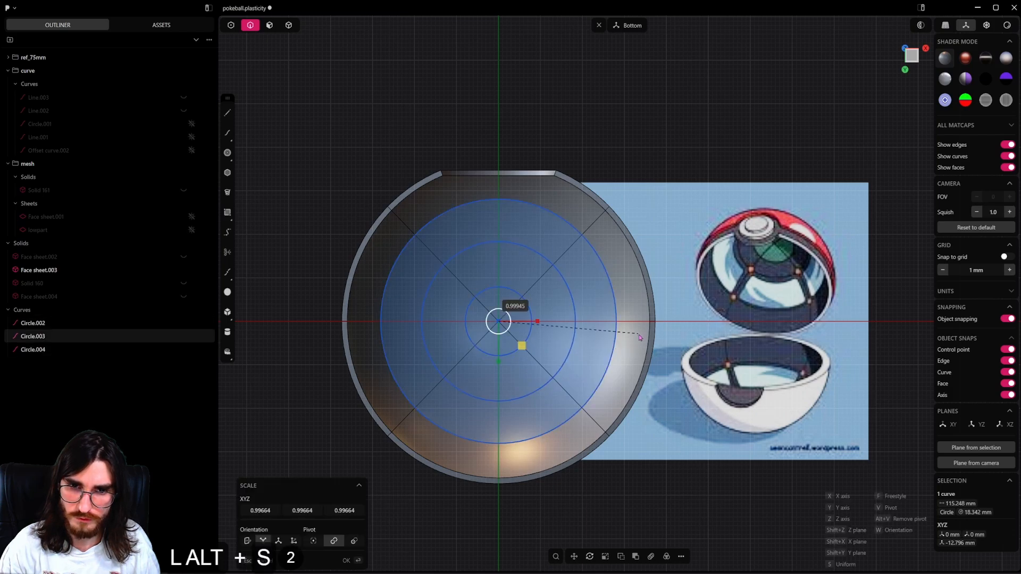
left_click(635, 335, "alt")
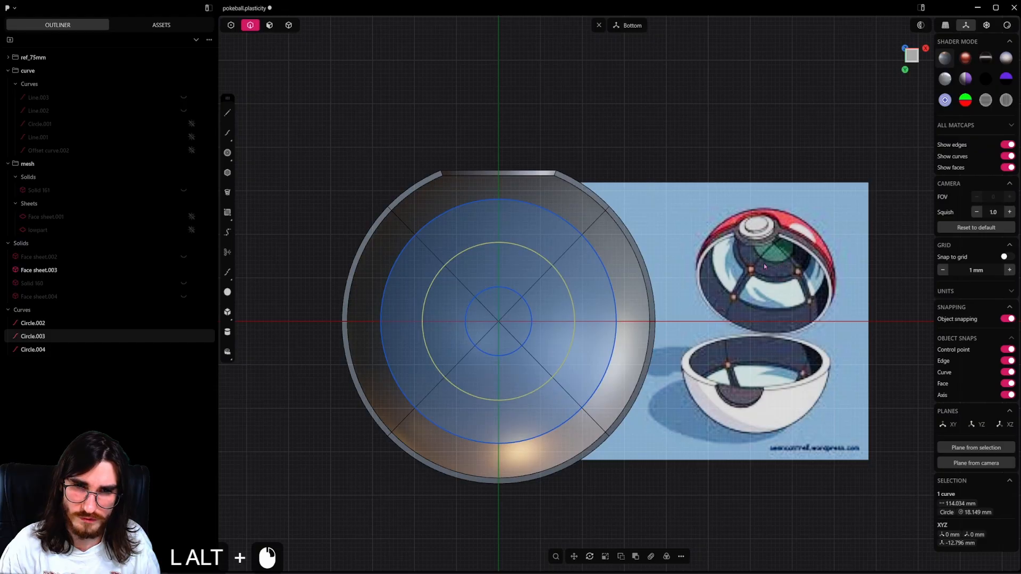
key("alt+s")
key("alt+s")
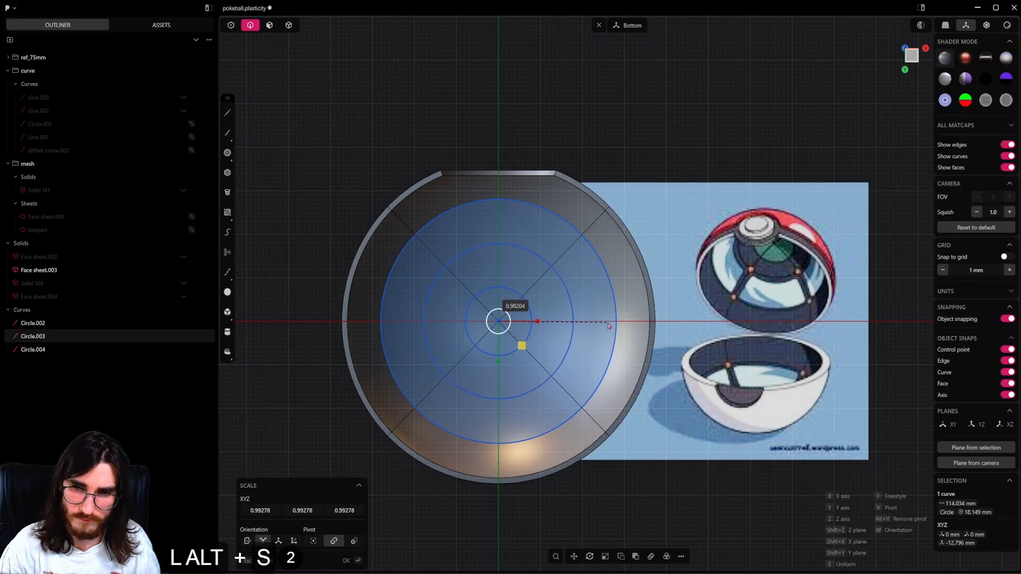
left_click(534, 343, "alt")
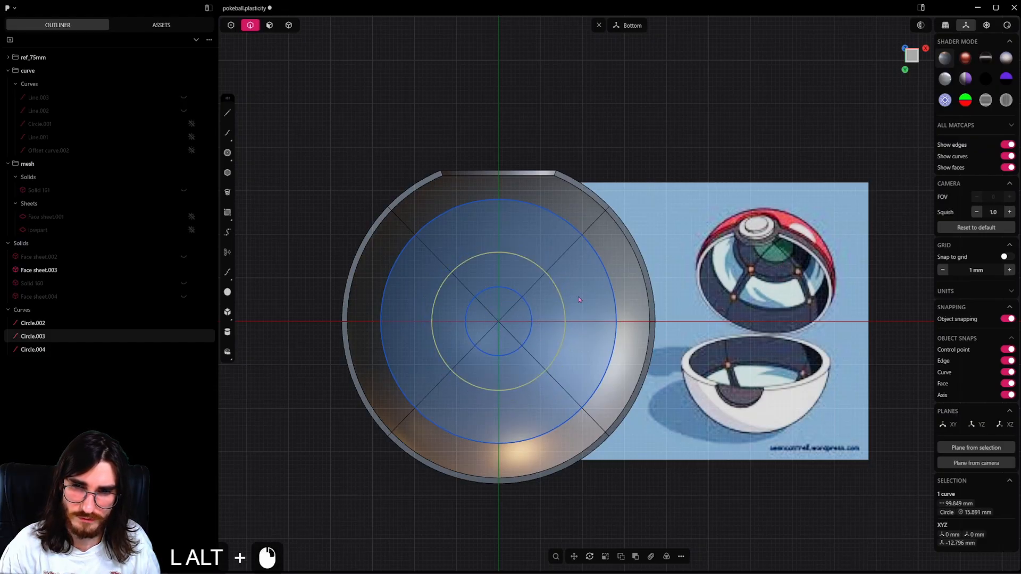
Scale the outermost circle uniformly to a radius of about 27.4 mm.
left_click(617, 309, "alt")
key("alt+s")
key("alt+s")
left_click(564, 320, "alt")
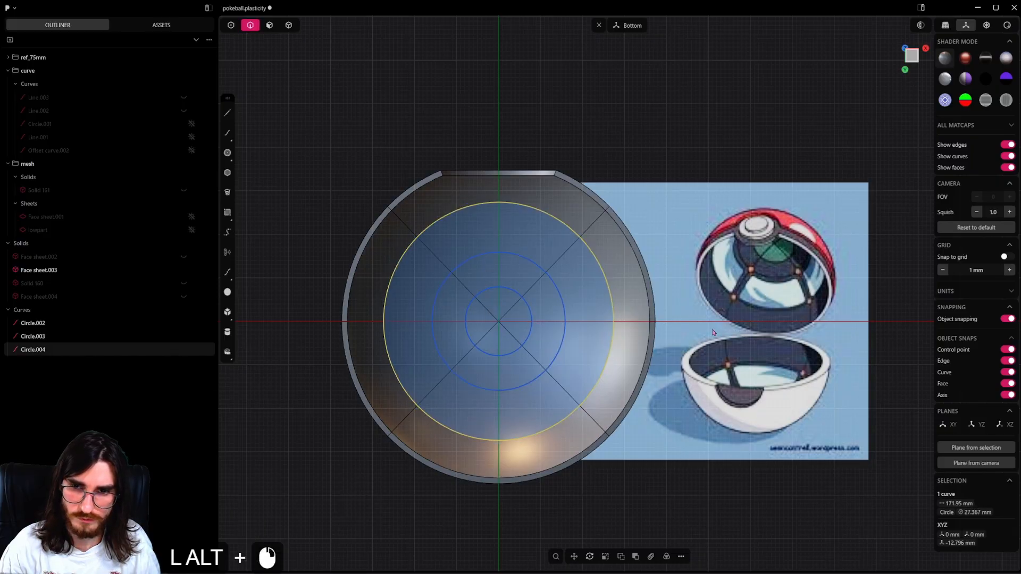
Select all three concentric circles and imprint them onto the upper shell with the Vector method.
left_click(565, 318, "alt+shift")
left_click(563, 312, "alt+shift")
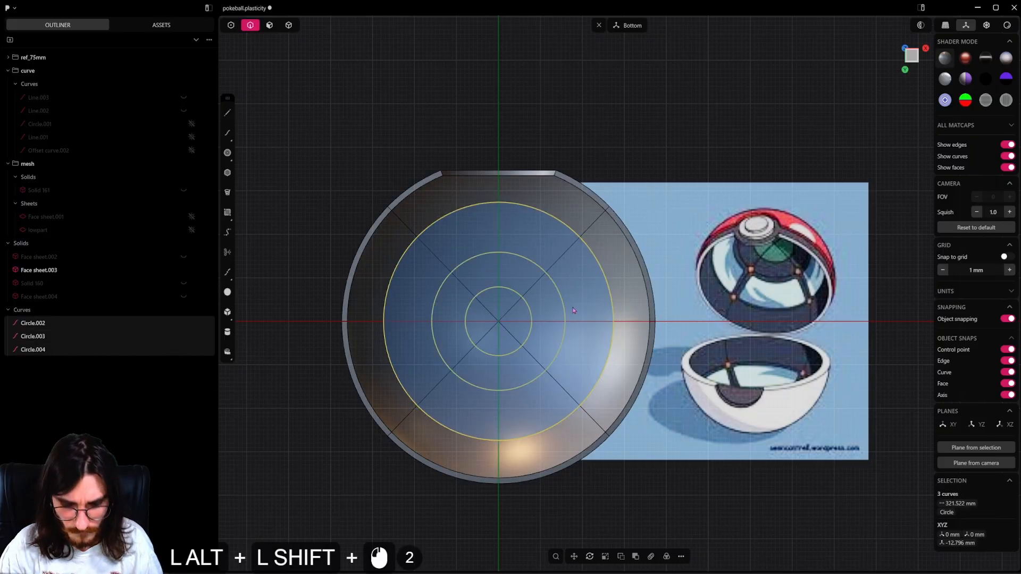
key("alt+shift+i")
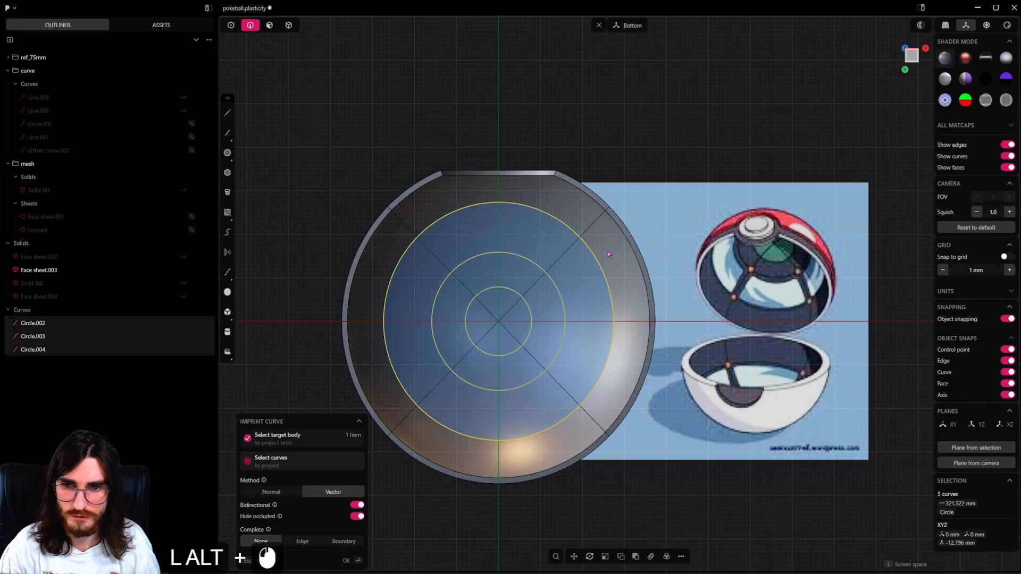
right_click(608, 254, "alt")
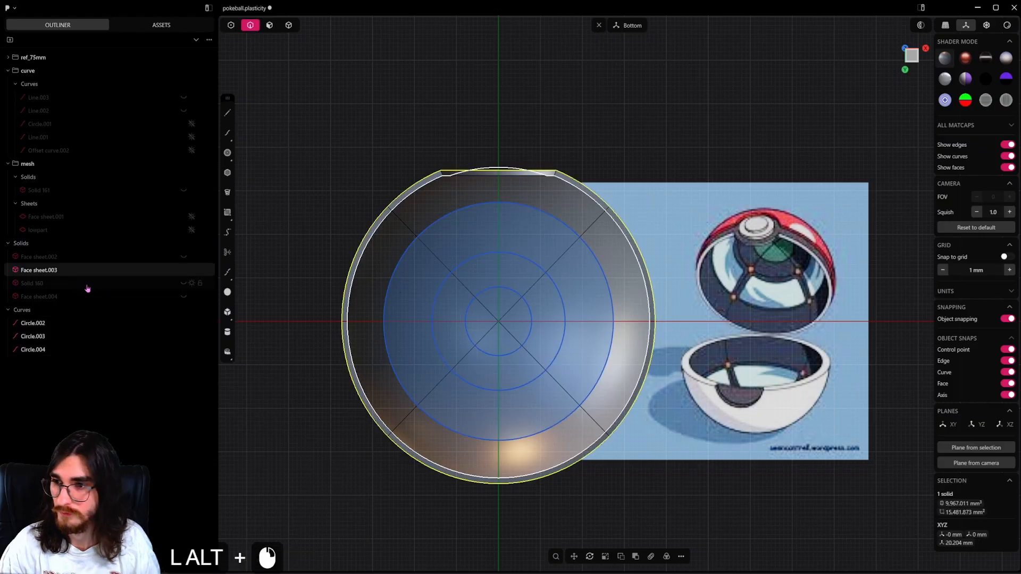
Move Circle.002, Circle.003 and Circle.004 into the curve group and hide them.
left_click(47, 324, "alt")
left_click(46, 350, "alt+shift")
left_click_drag(44, 338, 74, 106, "alt")
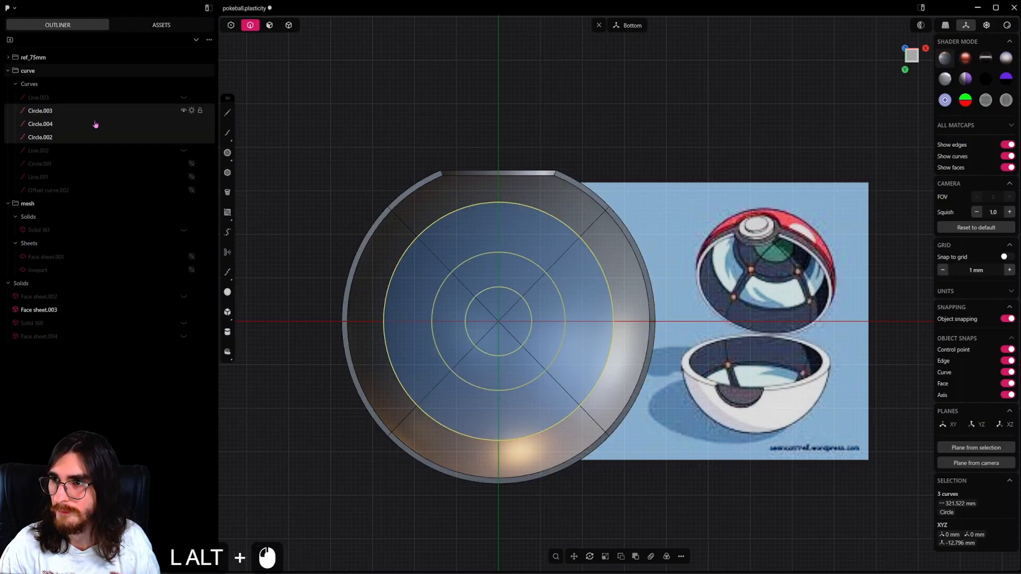
left_click(184, 110, "alt+shift")
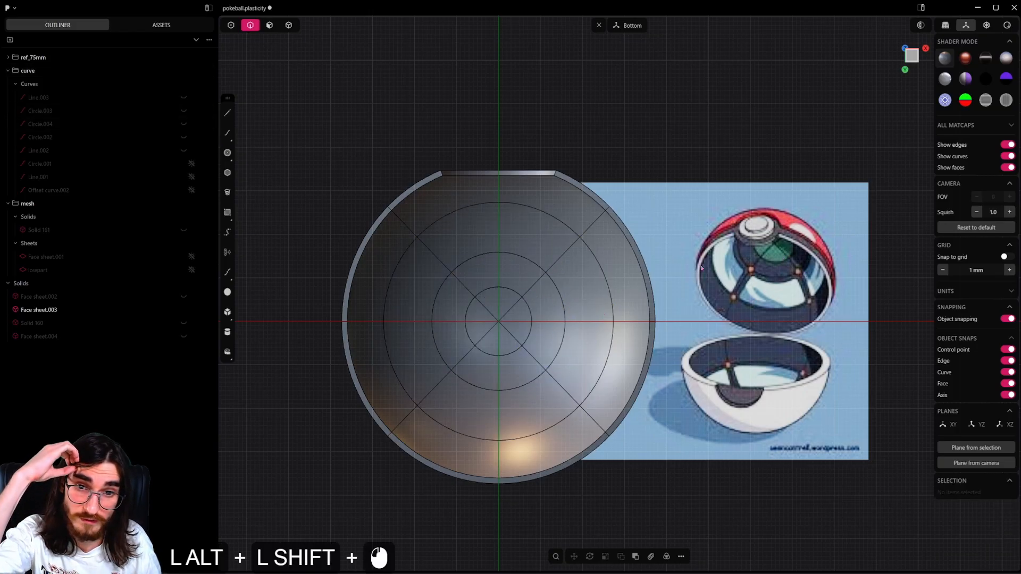
Select the four ring faces between the middle and outer imprinted circles and offset their edges inward by about 1.5 mm.
left_click(269, 25, "alt")
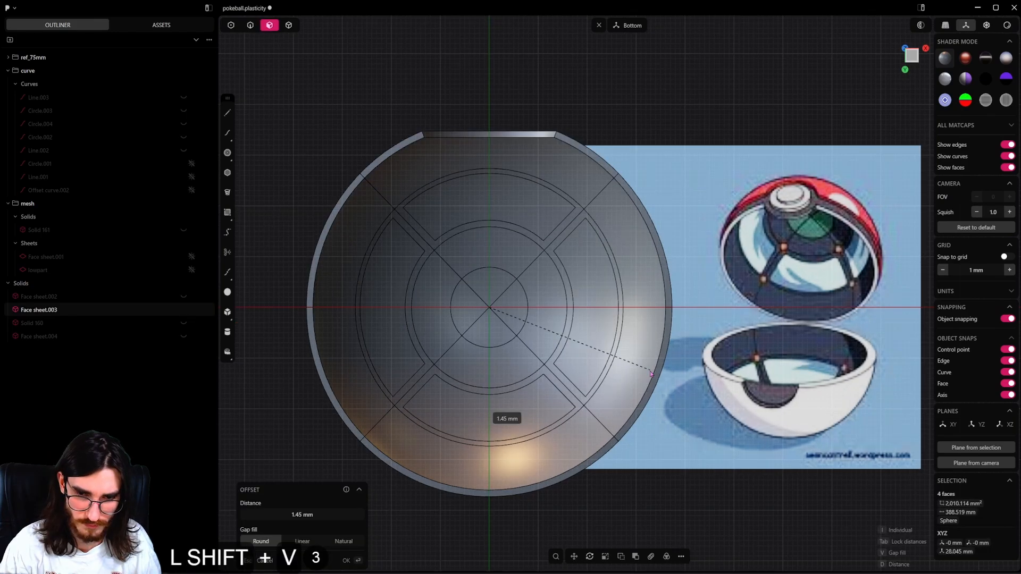
key("Escape")
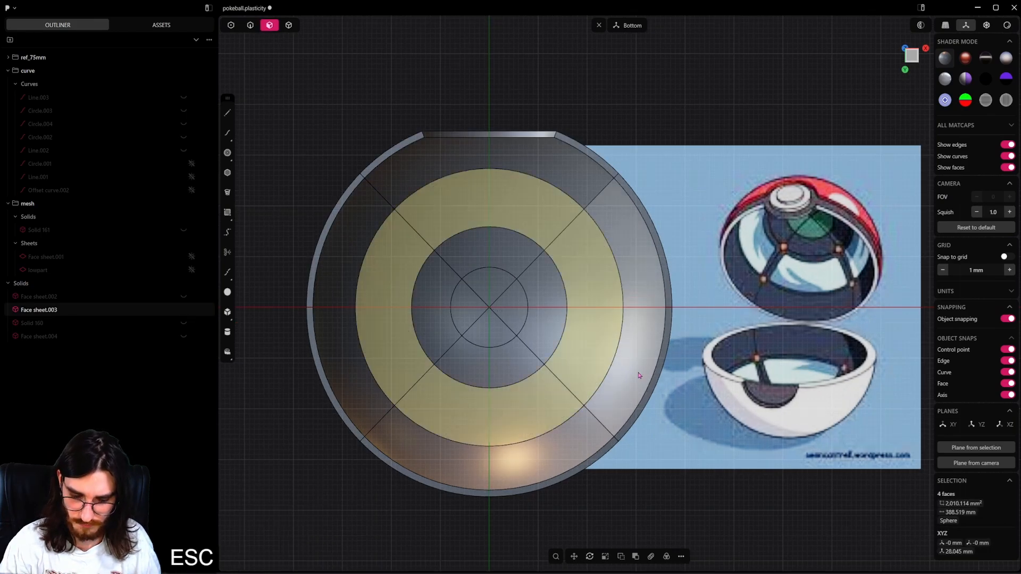
key("o")
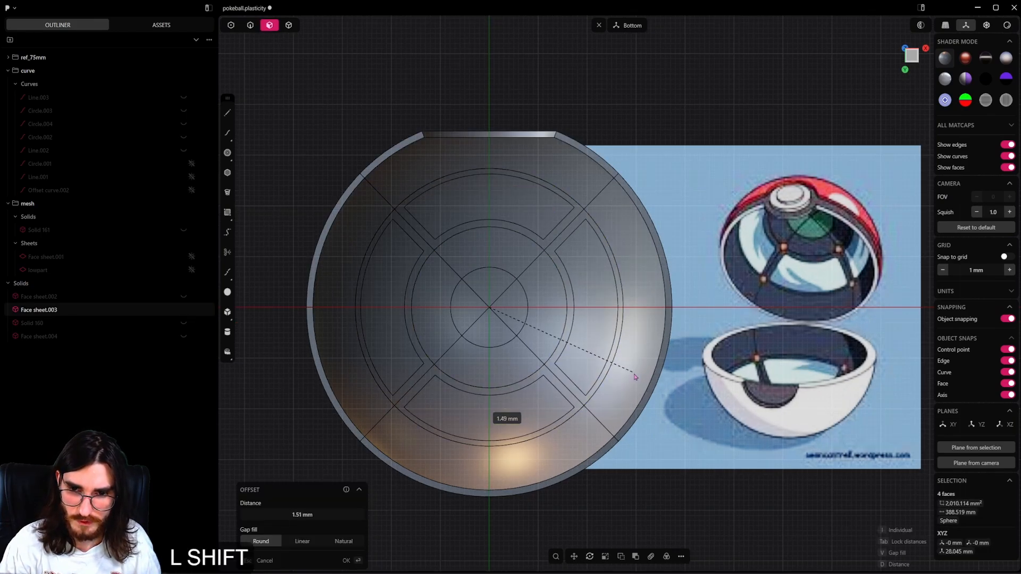
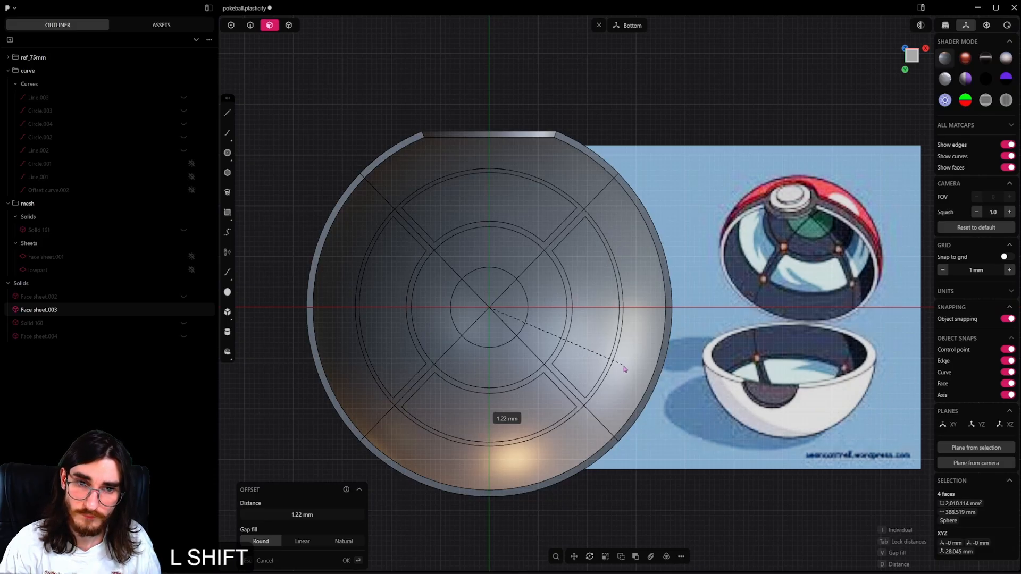
Set the inward offset of the four selected ring faces to about 1.26 mm.
left_click(626, 369, "shift")
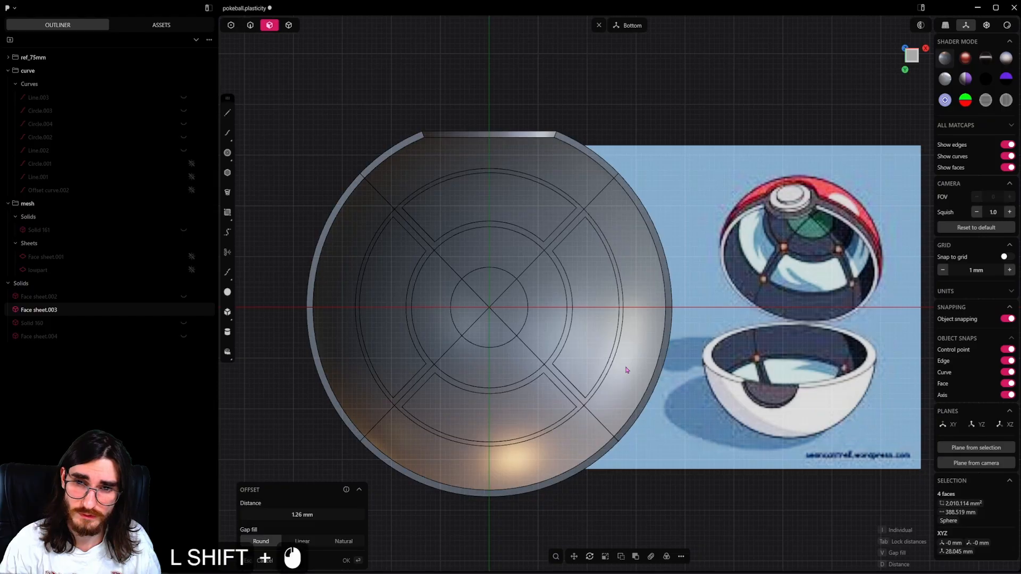
right_click(626, 369)
Select the four inner panel faces between the middle and outer circles and push them by -0.2 mm.
left_click(589, 342)
left_click(518, 209, "shift")
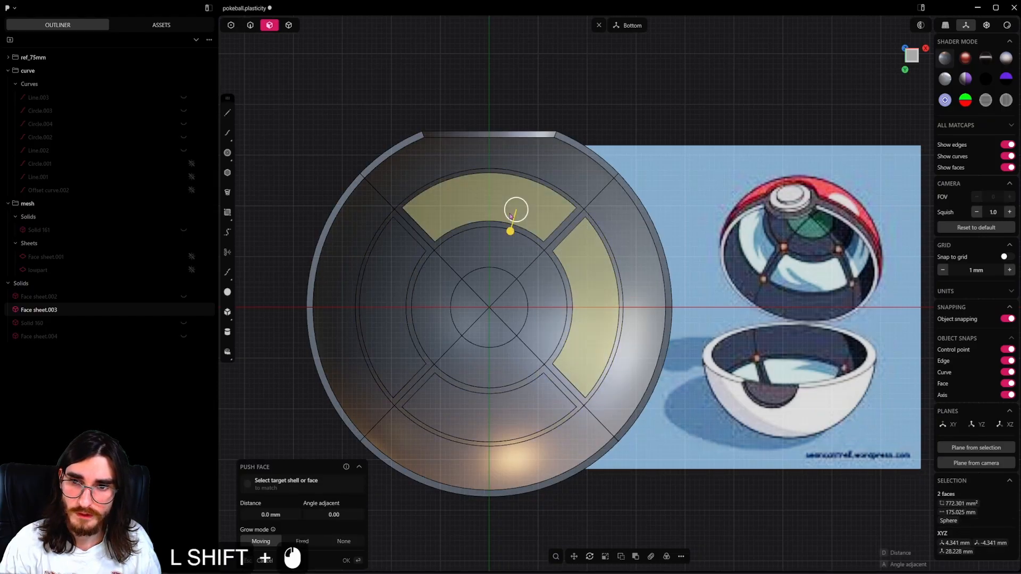
left_click(383, 278, "shift")
left_click(469, 413, "shift")
scroll(470, 409, "up", 2)
left_click_drag(475, 392, 478, 375, "shift")
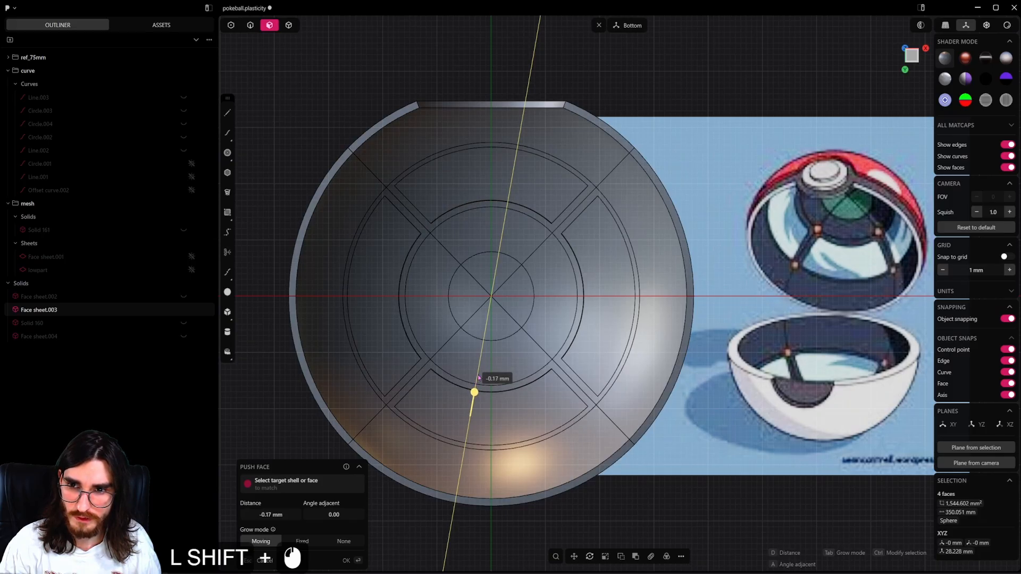
middle_click_drag(666, 299, 564, 290)
scroll(607, 326, "up", 8)
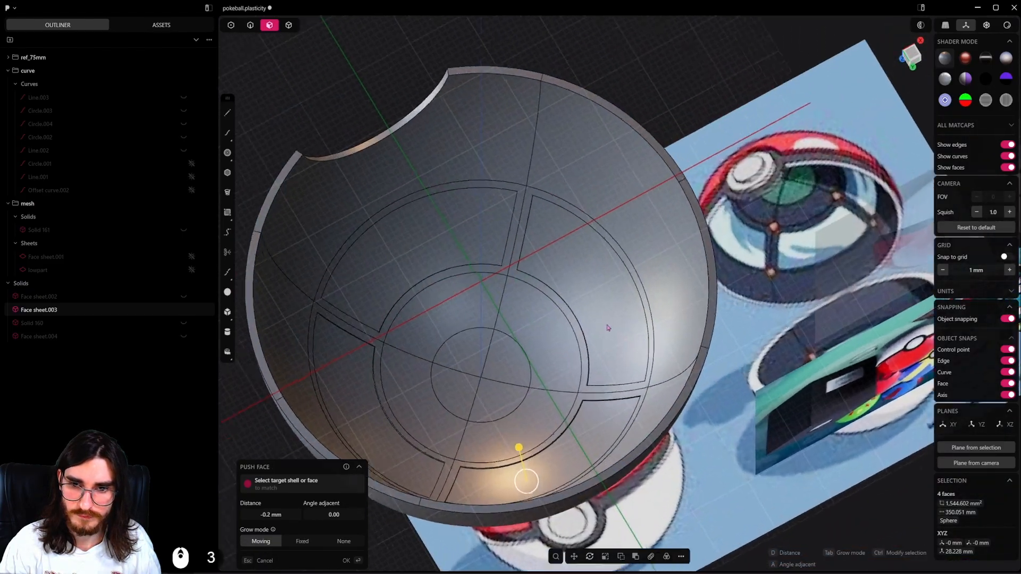
right_click(600, 356)
Offset the edges of the four recessed panel faces inward by about 0.16 mm.
middle_click_drag(599, 356, 640, 329, "shift")
middle_click_drag(641, 329, 680, 366)
key("o")
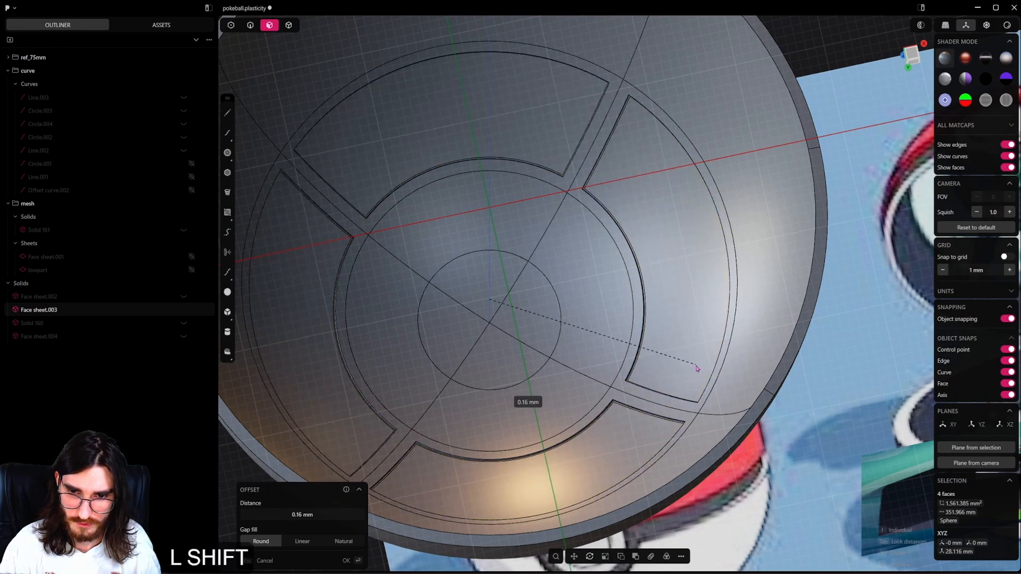
left_click(696, 367, "shift")
Select the four newly inset panel faces and push them slightly toward the shell's interior.
left_click(618, 419)
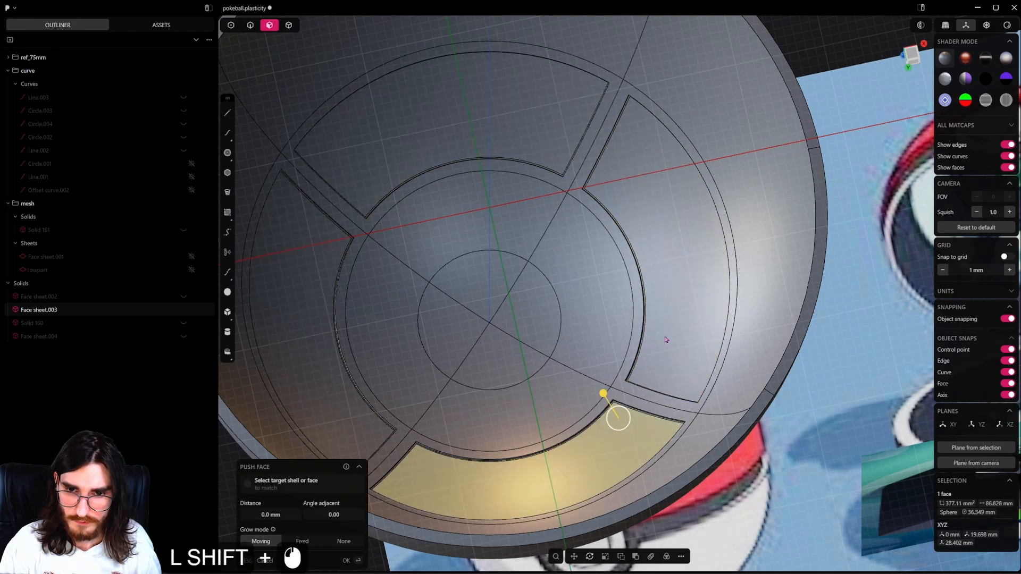
left_click(664, 337, "shift")
left_click(501, 141, "shift")
left_click(325, 298, "shift")
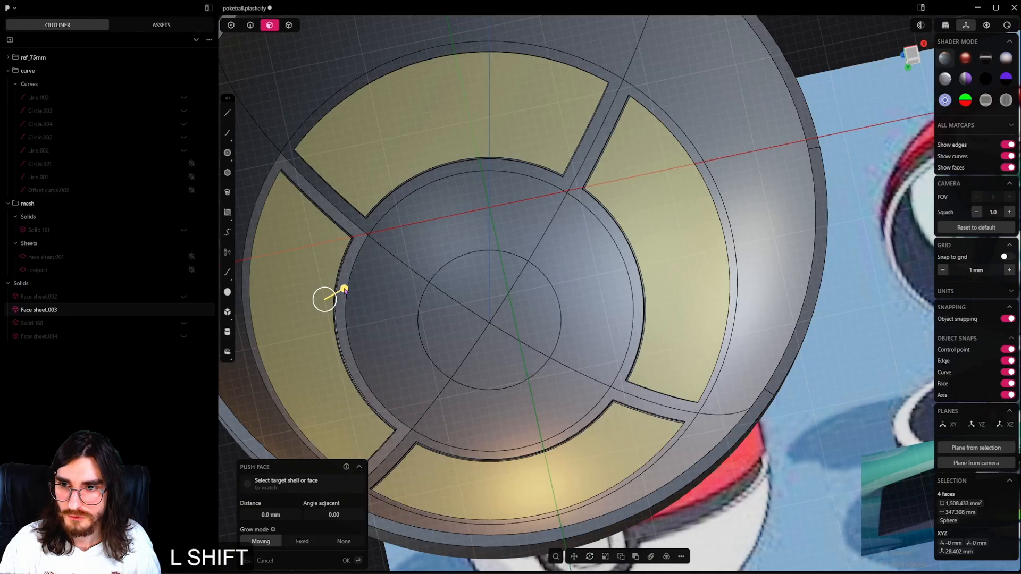
left_click_drag(343, 290, 355, 286, "shift")
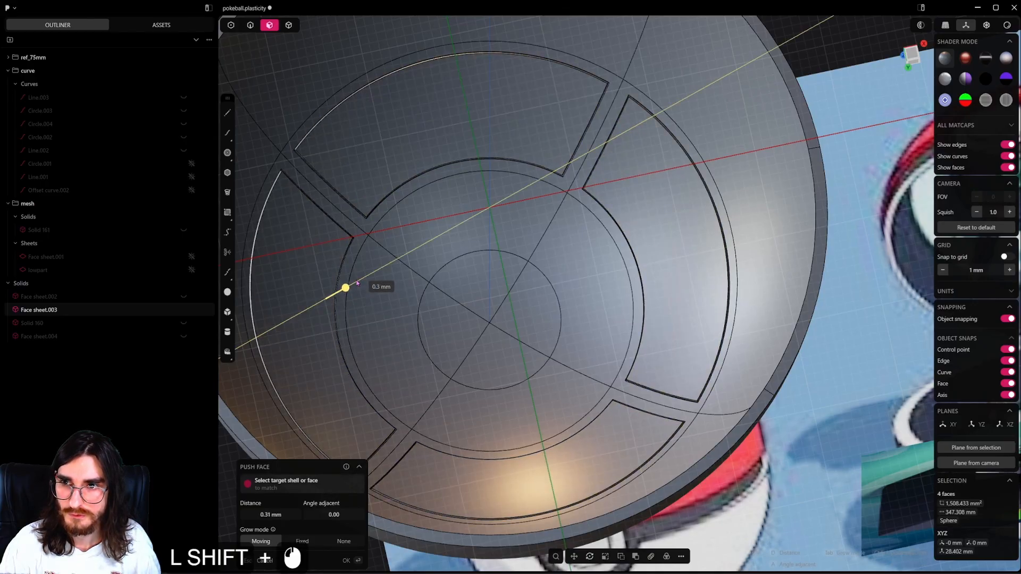
left_click_drag(357, 283, 353, 284, "shift")
right_click(354, 285)
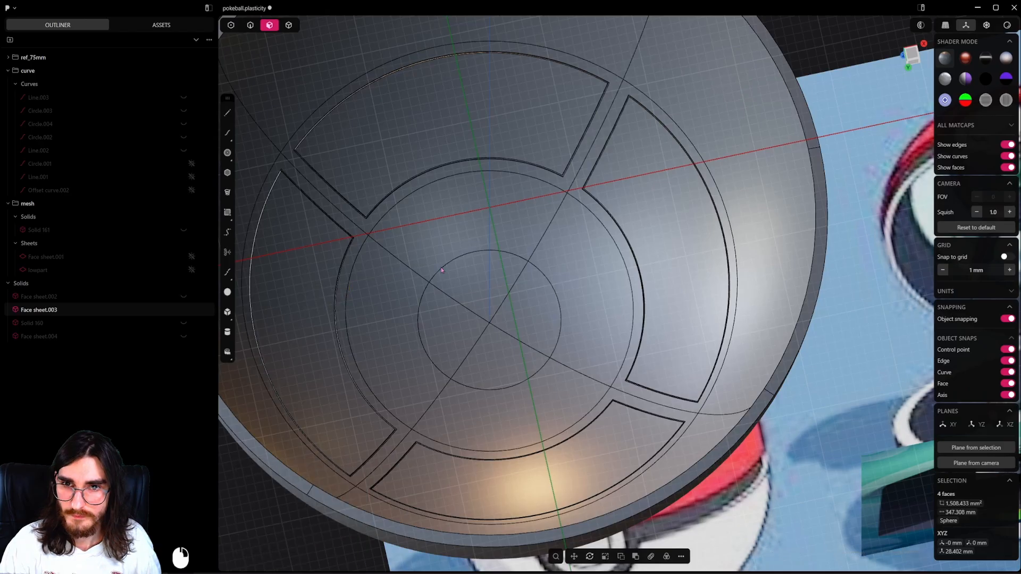
Undo the last face push and the preceding offset of the four panels.
middle_click_drag(598, 261, 608, 289)
scroll(602, 287, "down", 3)
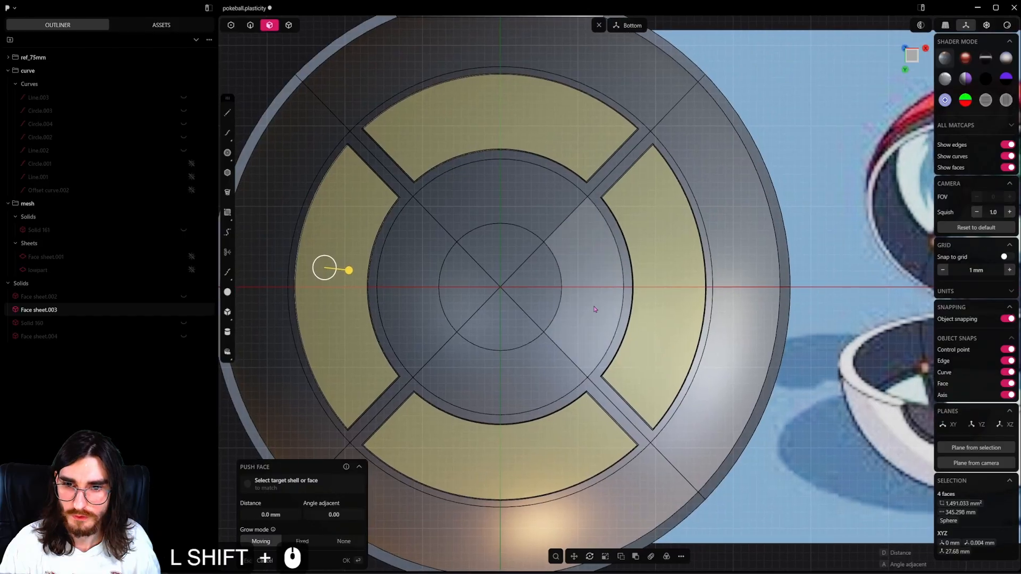
scroll(588, 329, "up", 2)
middle_click_drag(589, 334, 655, 267, "shift")
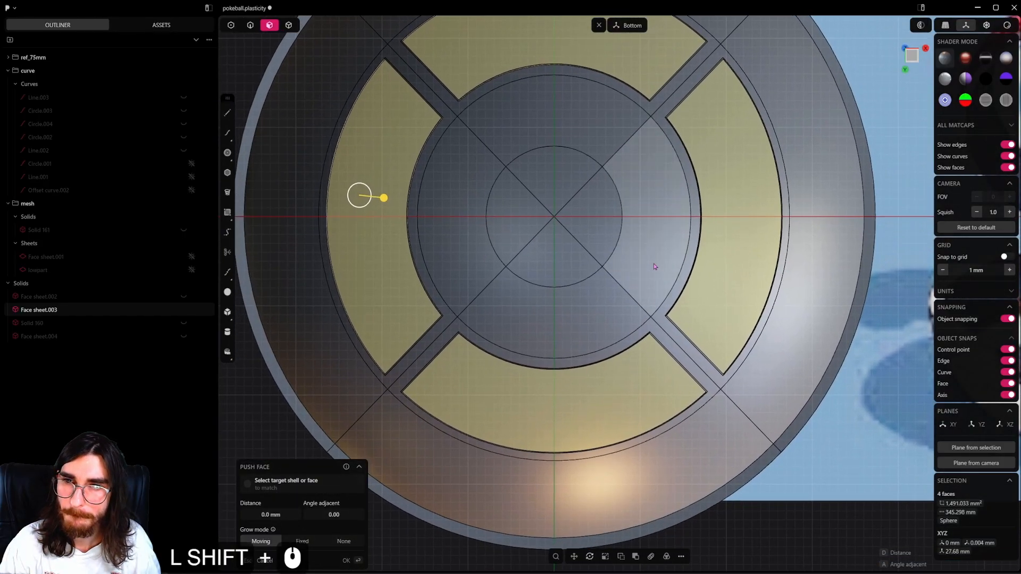
key("ctrl+z")
key("ctrl+z")
key("ctrl+z")
key("ctrl+z")
key("ctrl+z")
key("ctrl+z")
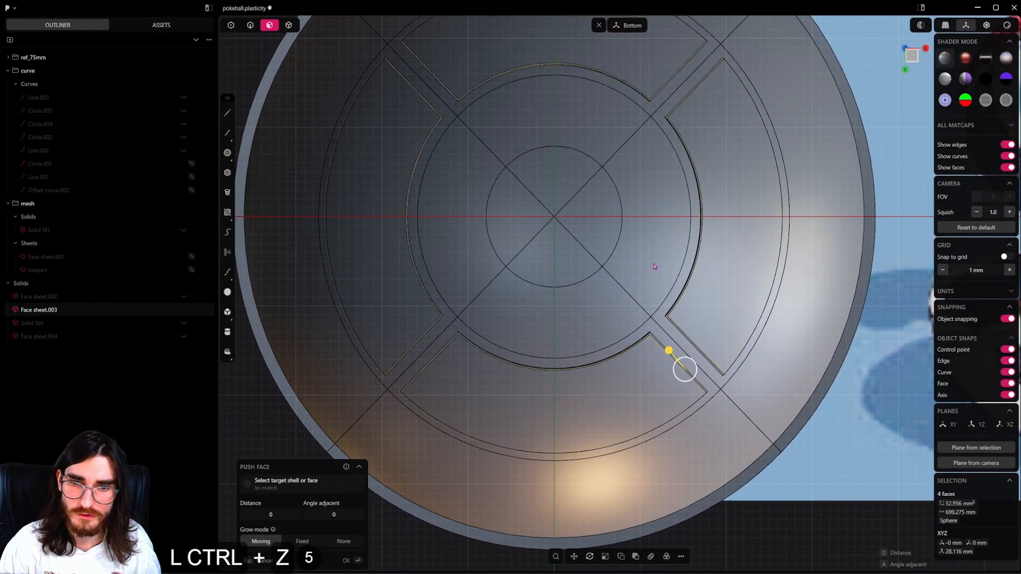
Reselect the four recessed panel faces and offset their edges inward by about 0.19 mm.
scroll(594, 254, "down", 2)
middle_click_drag(594, 253, 590, 296, "shift")
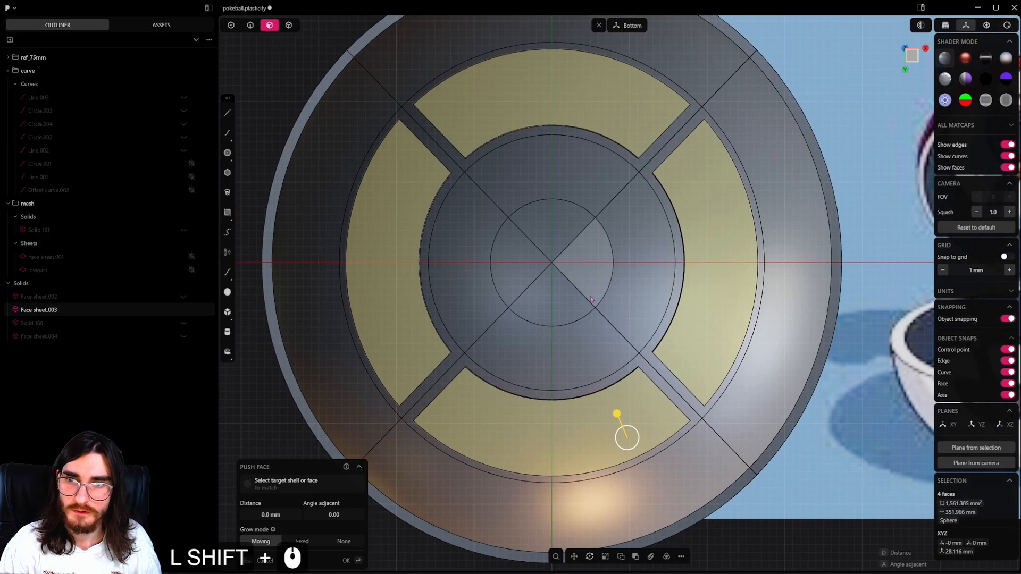
scroll(591, 297, "up", 1)
left_click(657, 420)
left_click(715, 330, "shift")
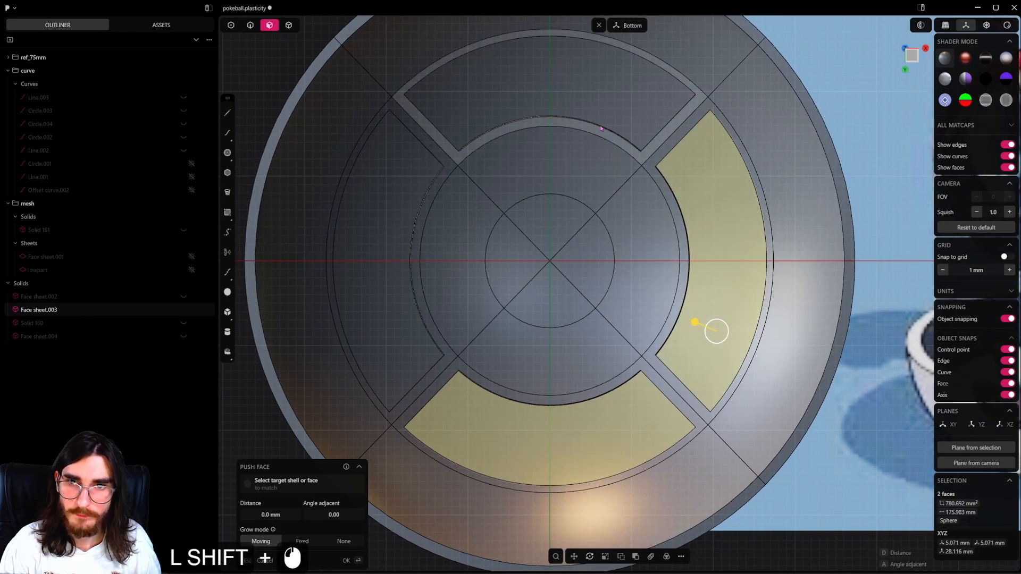
left_click(601, 110, "shift")
left_click(389, 248, "shift")
scroll(505, 304, "up", 1)
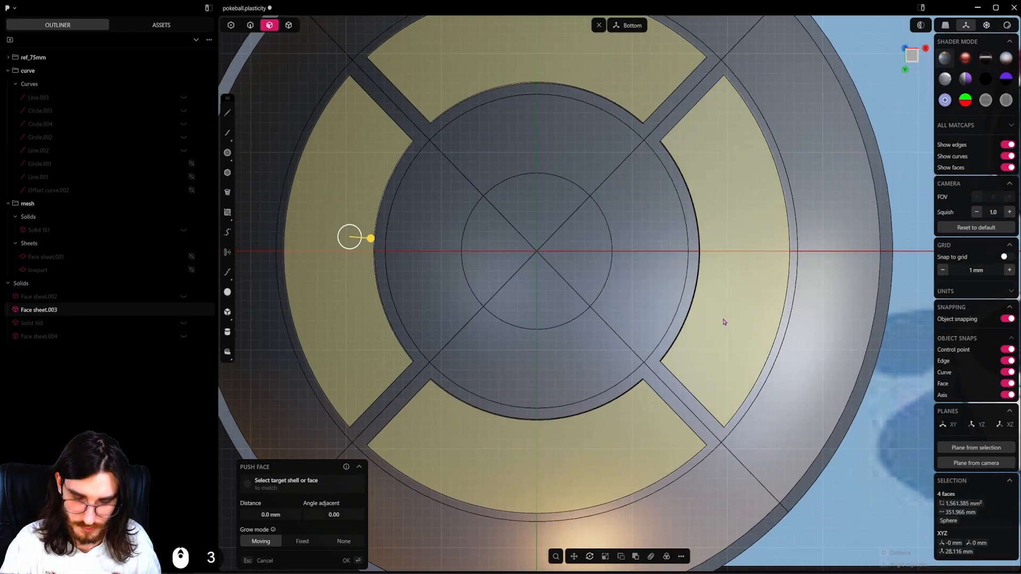
key("o")
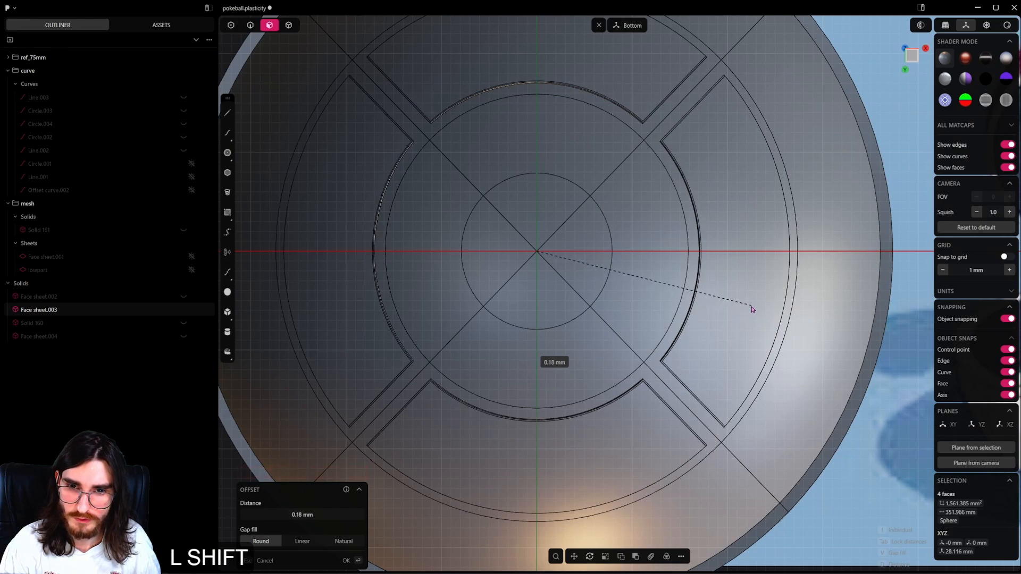
left_click(753, 307, "shift")
right_click(754, 309)
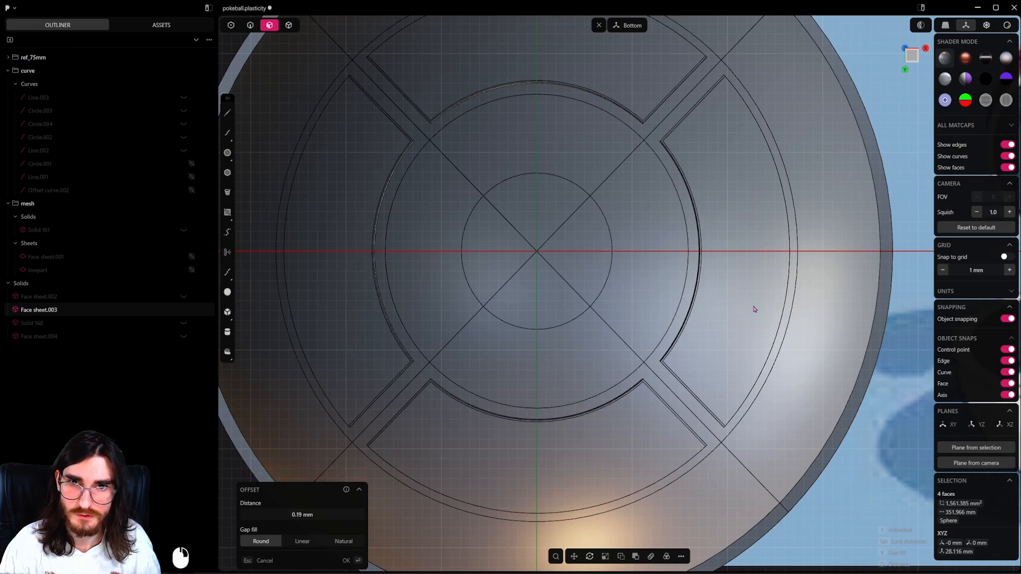
Select the four inset panel faces and duplicate them in place as separate sheets.
left_click(736, 253)
left_click(574, 67, "shift")
left_click(348, 201, "shift")
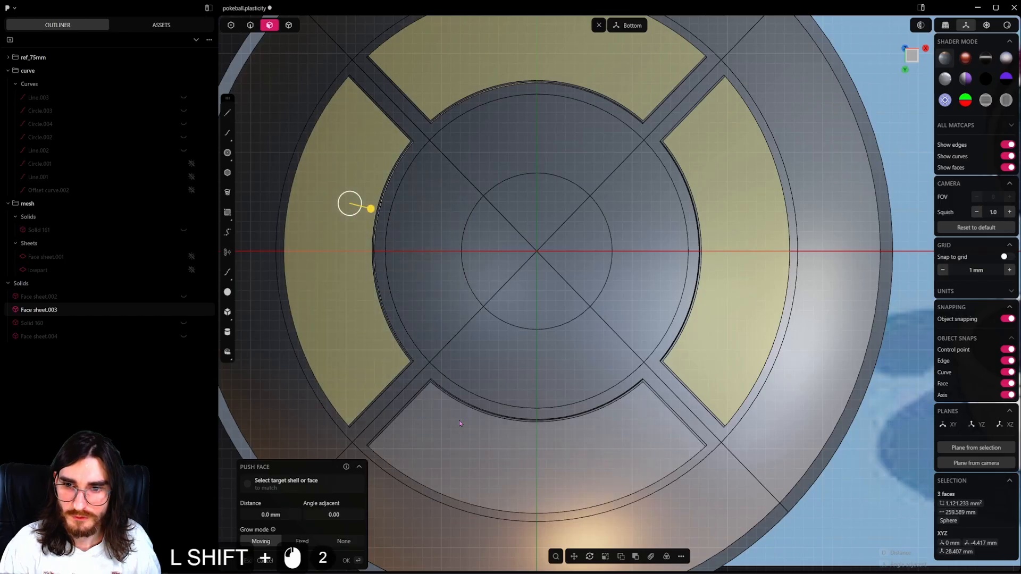
left_click(488, 436, "shift")
key("shift+d")
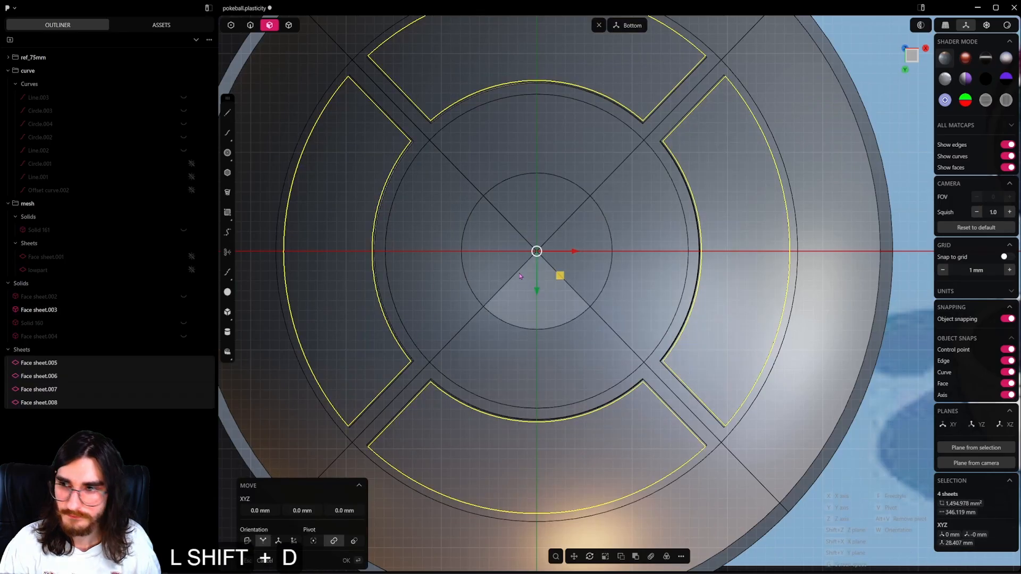
key("f")
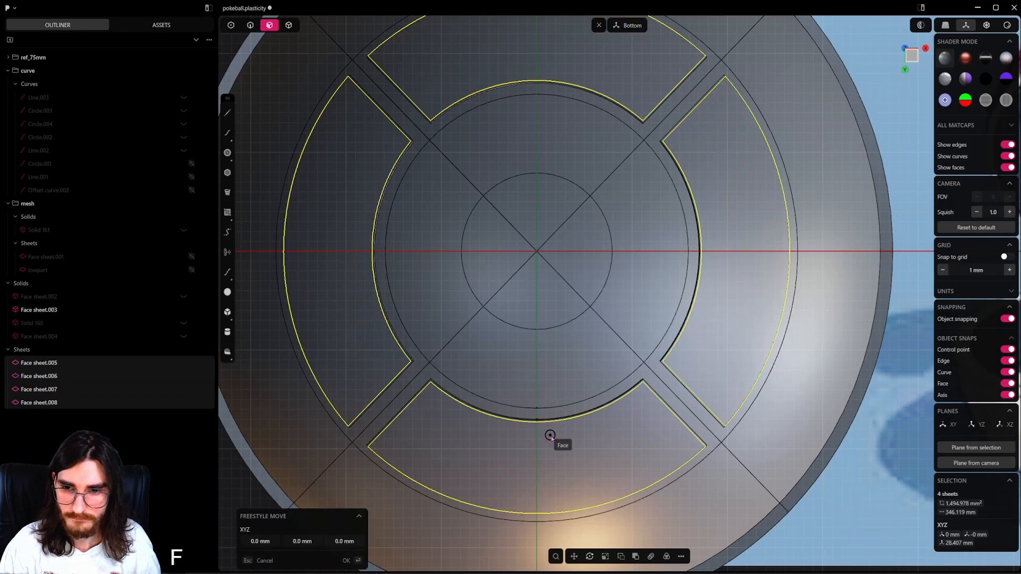
key("Escape")
Thicken the four duplicated panel sheets into thin solids.
key("f")
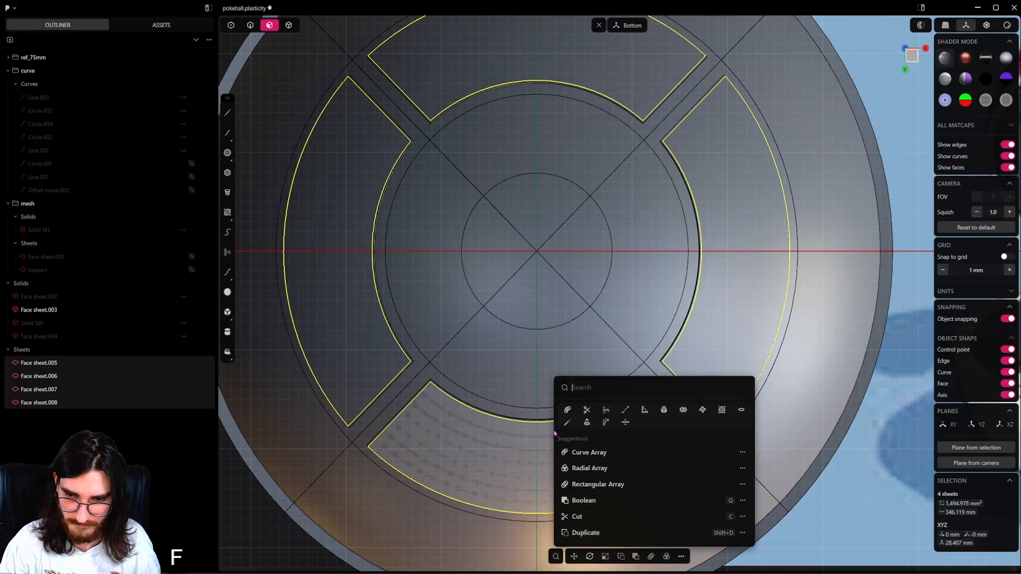
left_click(625, 426)
middle_click_drag(542, 181, 527, 298)
middle_click_drag(531, 229, 478, 425, "shift")
middle_click_drag(478, 426, 532, 345)
left_click_drag(555, 299, 590, 298, "shift")
right_click(590, 298)
Return to face selection and save the pokeball.plasticity file.
key("3")
middle_click_drag(565, 360, 532, 318)
key("ctrl+s")
scroll(564, 311, "down", 3)
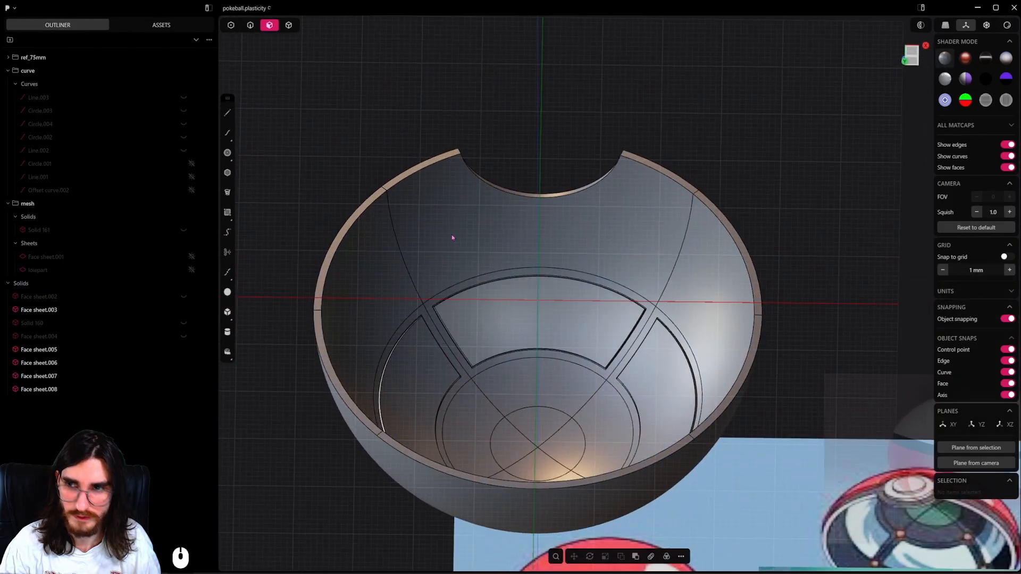
Select the four quarter faces inside the central circle and offset their edges inward by about 0.12 mm.
left_click(287, 27)
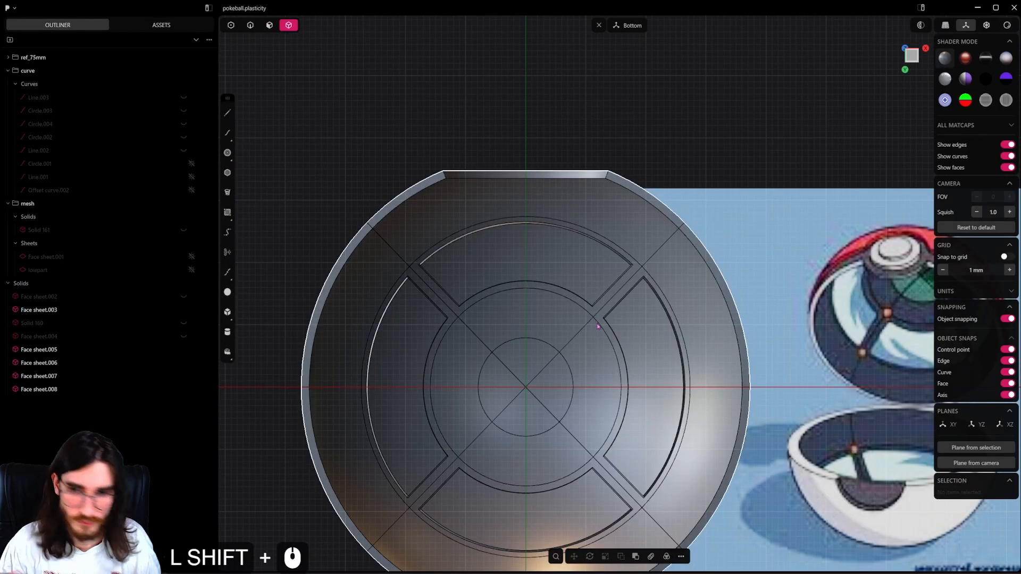
scroll(598, 327, "down", 2)
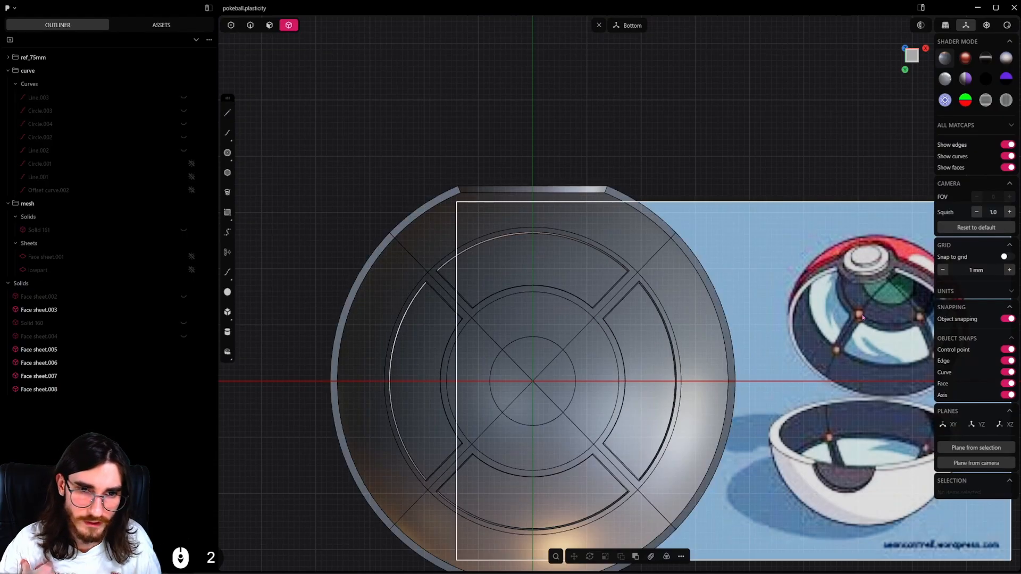
middle_click_drag(827, 359, 727, 326, "shift")
scroll(762, 278, "up", 2)
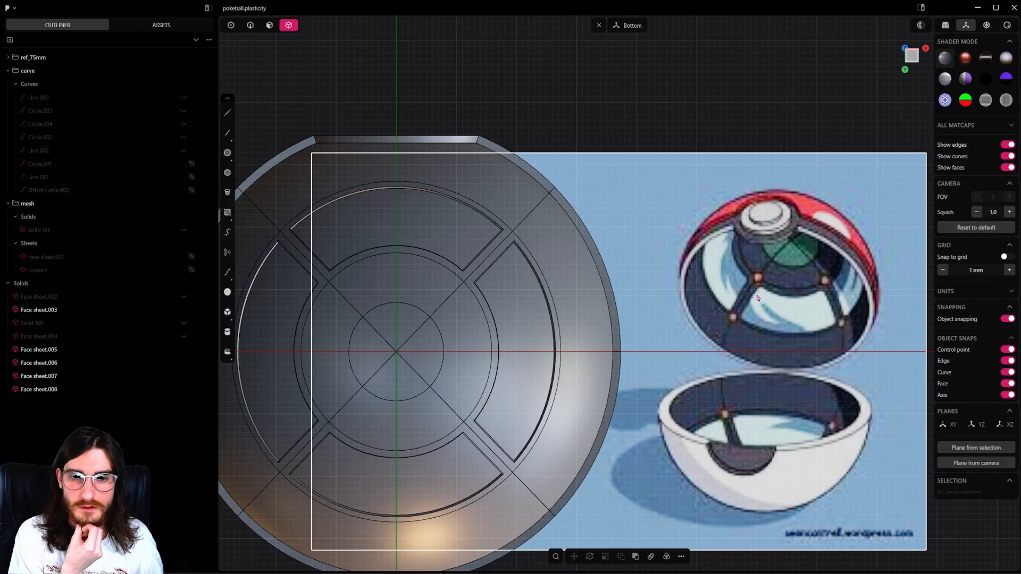
middle_click_drag(515, 341, 579, 309, "shift")
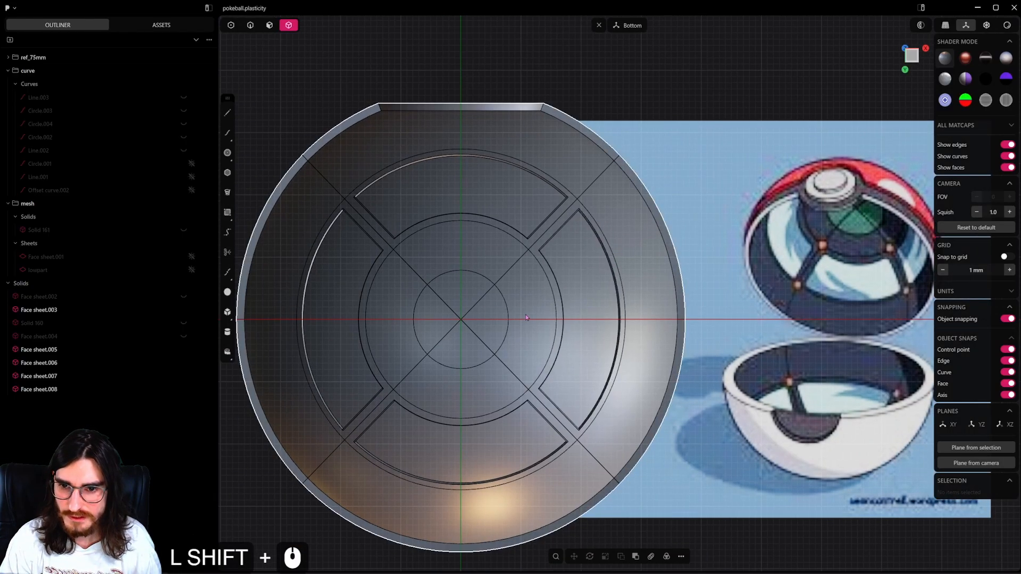
left_click(268, 27)
double_click(518, 298)
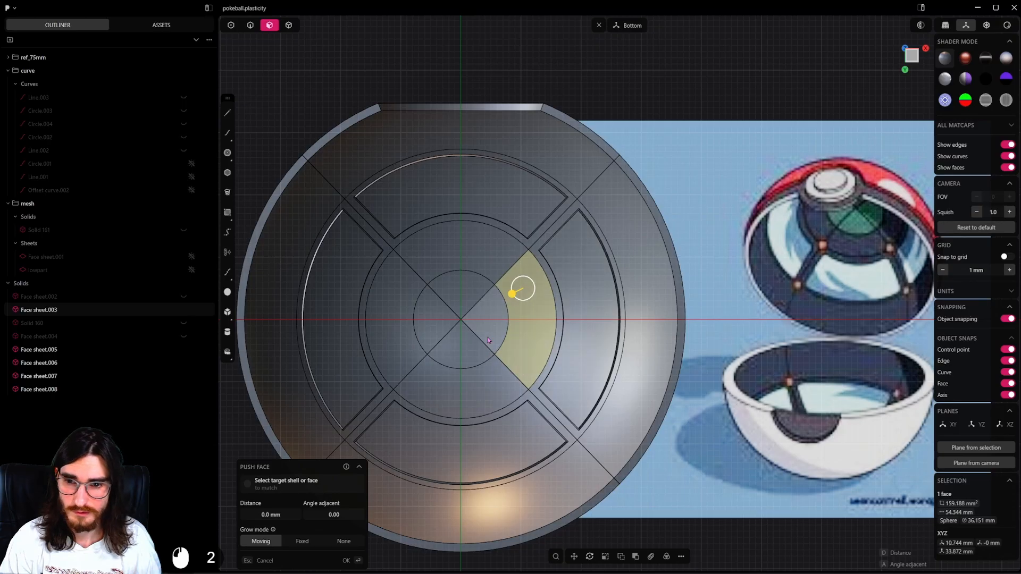
double_click(461, 349, "shift")
left_click(461, 349, "shift")
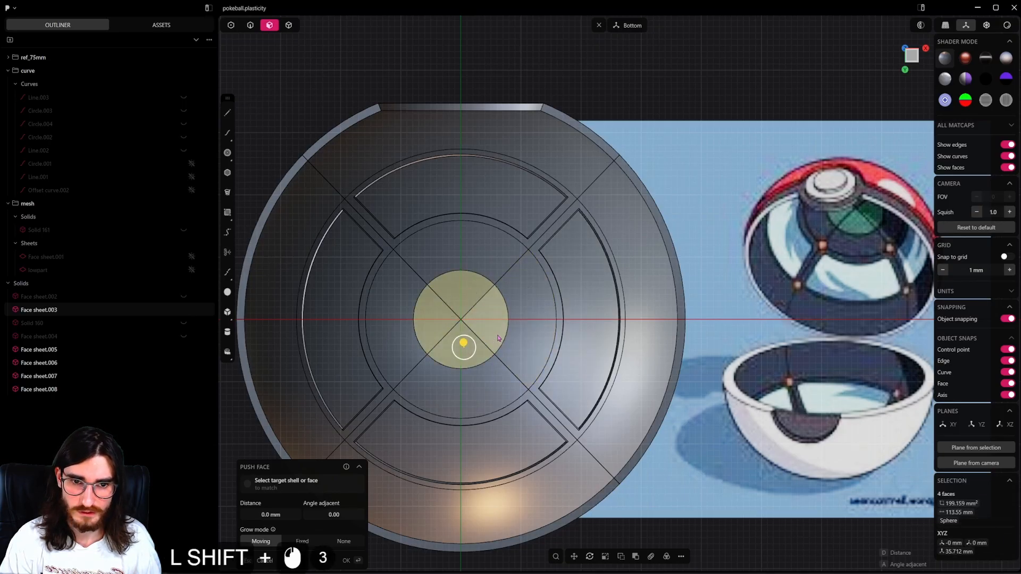
middle_click_drag(499, 338, 524, 308, "shift")
scroll(527, 307, "up", 4)
key("shift+o")
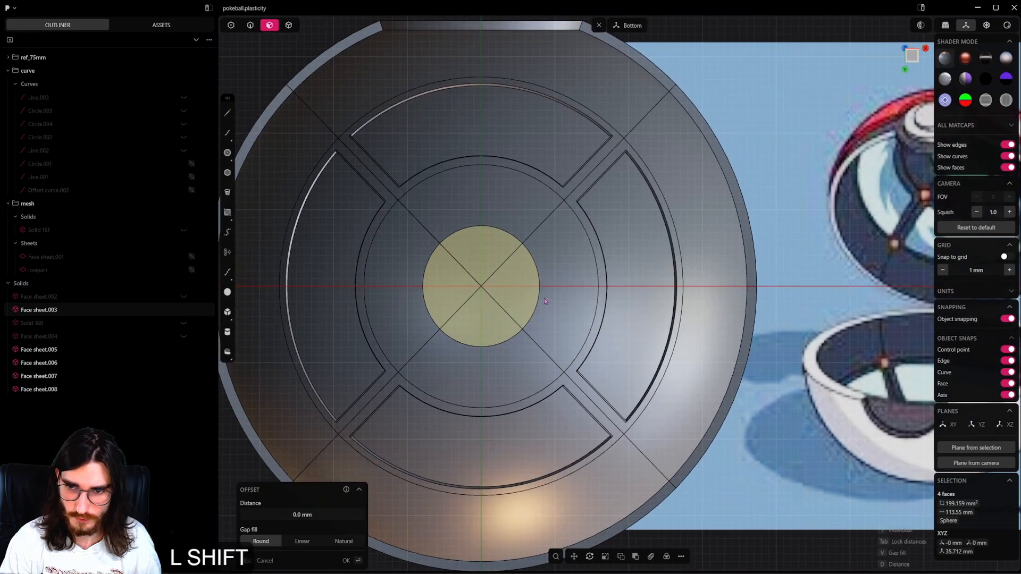
left_click(555, 296, "shift")
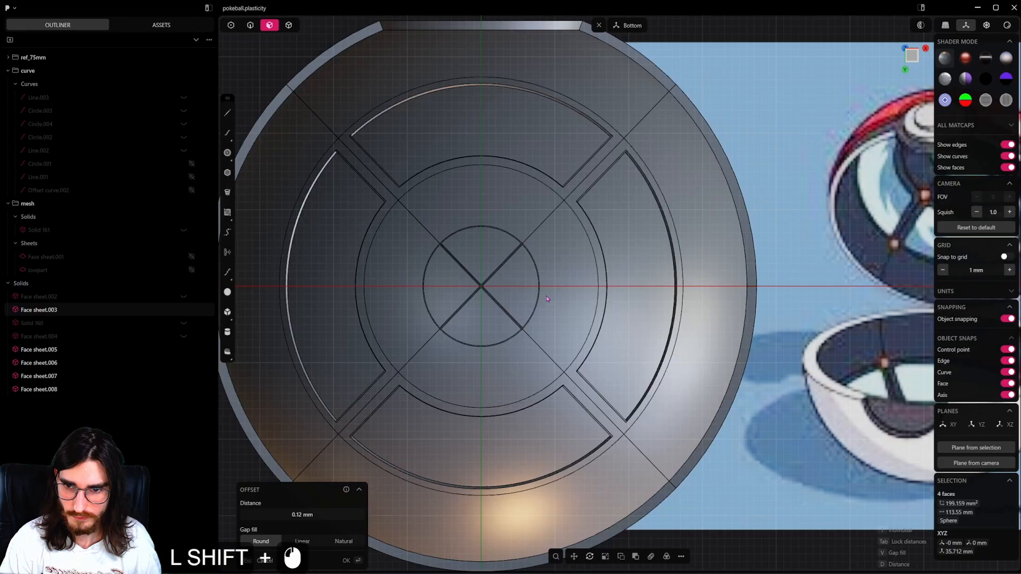
Select the four inset quarter faces in the central circle and push them by about -0.23 mm.
left_click(519, 292)
left_click(483, 246, "shift")
left_click(454, 283, "shift")
left_click(484, 311, "shift")
scroll(484, 313, "up", 7)
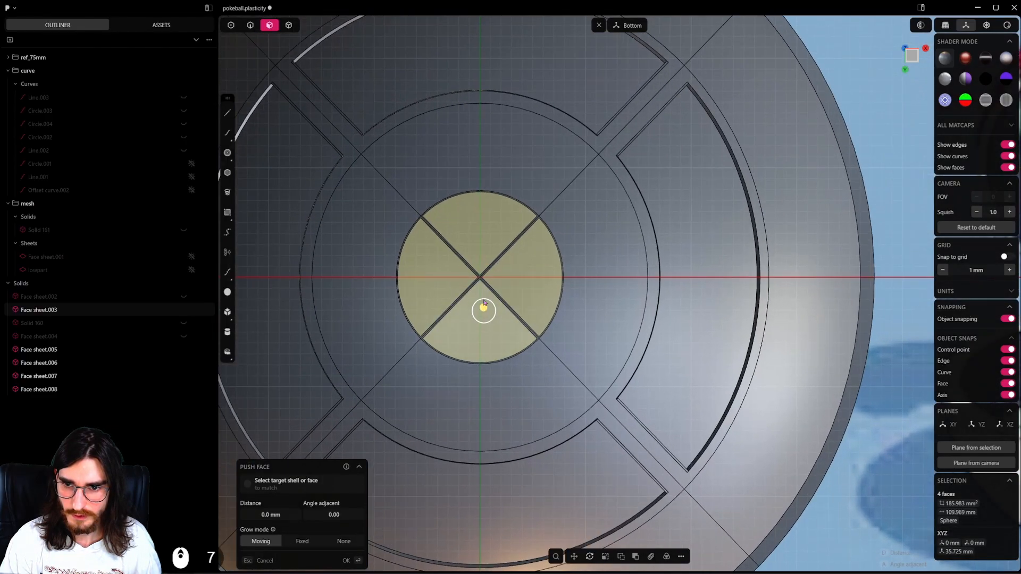
middle_click_drag(485, 312, 484, 240)
middle_click_drag(491, 253, 515, 281, "shift")
scroll(516, 286, "up", 5)
scroll(515, 286, "up", 2)
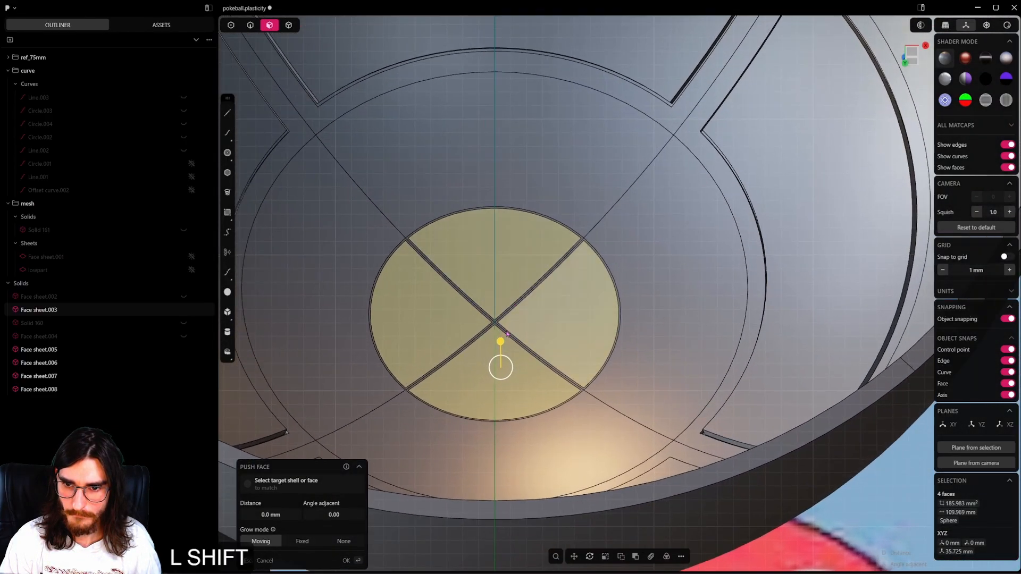
left_click_drag(500, 342, 502, 366, "shift")
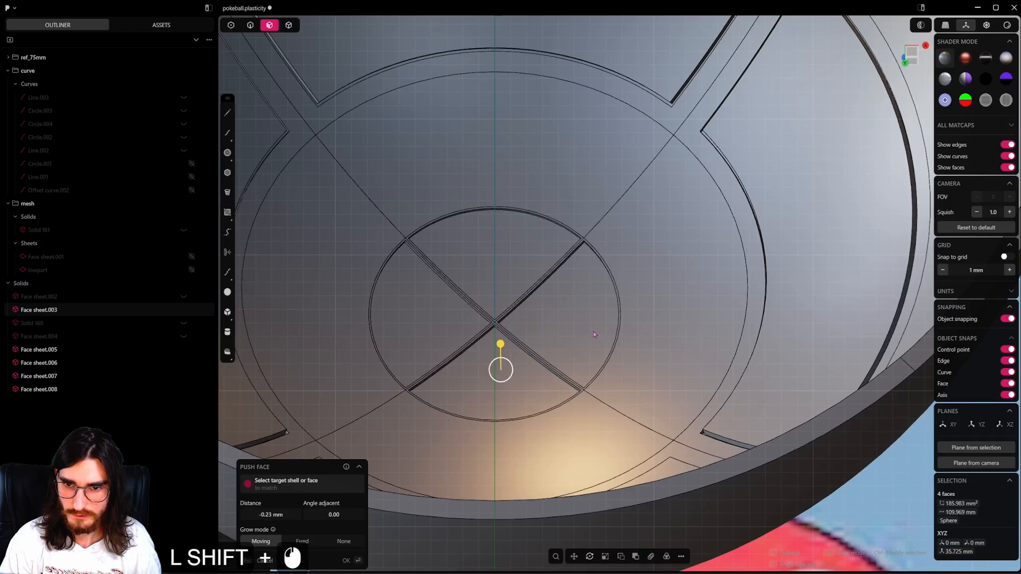
left_click(594, 334)
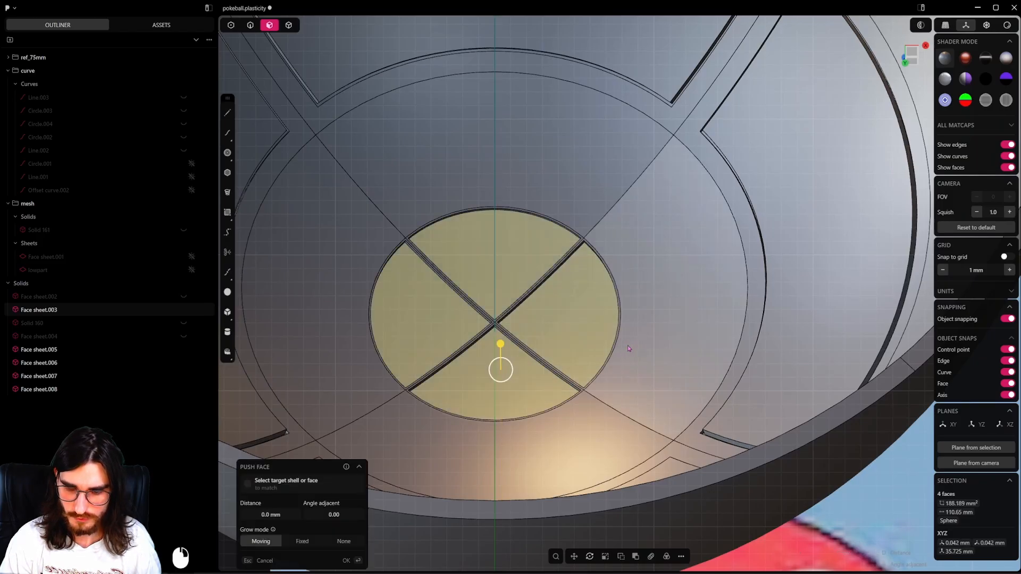
Offset the edges of the four recessed central quarter faces inward by about 0.16 mm.
key("o")
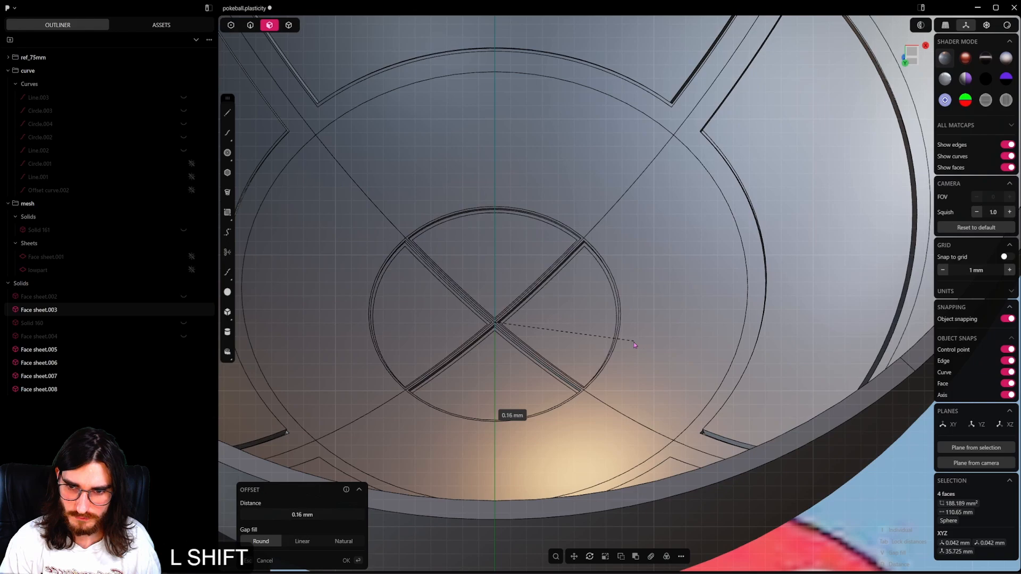
left_click(618, 341, "shift")
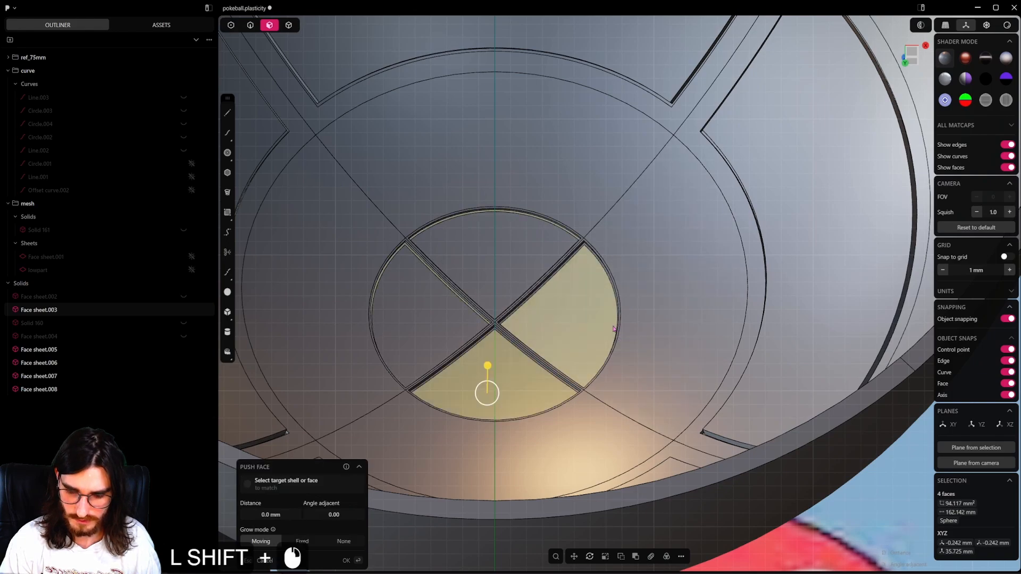
Select the four recessed quarter faces in the central circle and duplicate them as separate sheets.
left_click(487, 262)
left_click(452, 317, "shift")
left_click(488, 375, "shift")
left_click(555, 314, "shift")
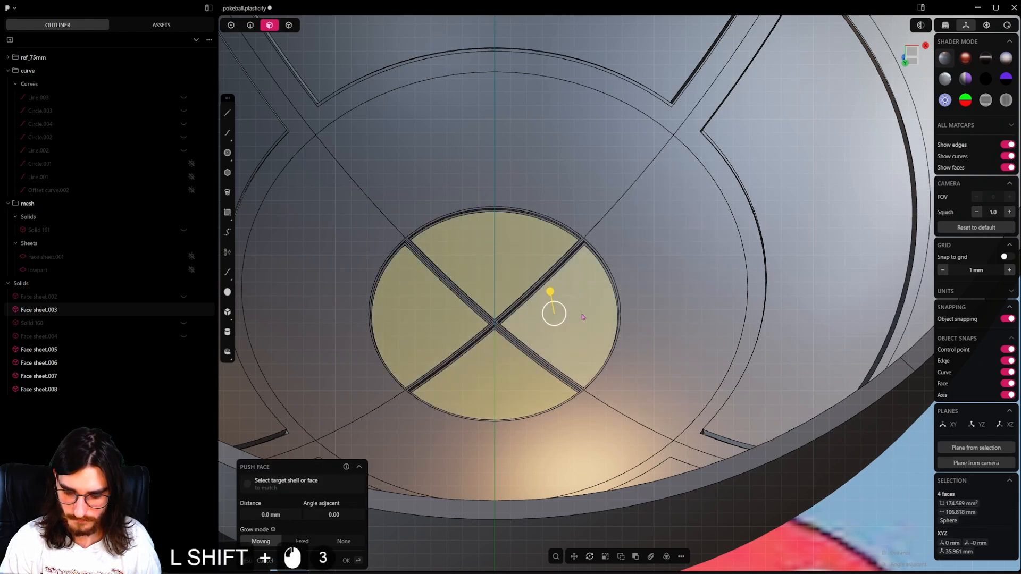
key("shift+d")
key("f")
key("f")
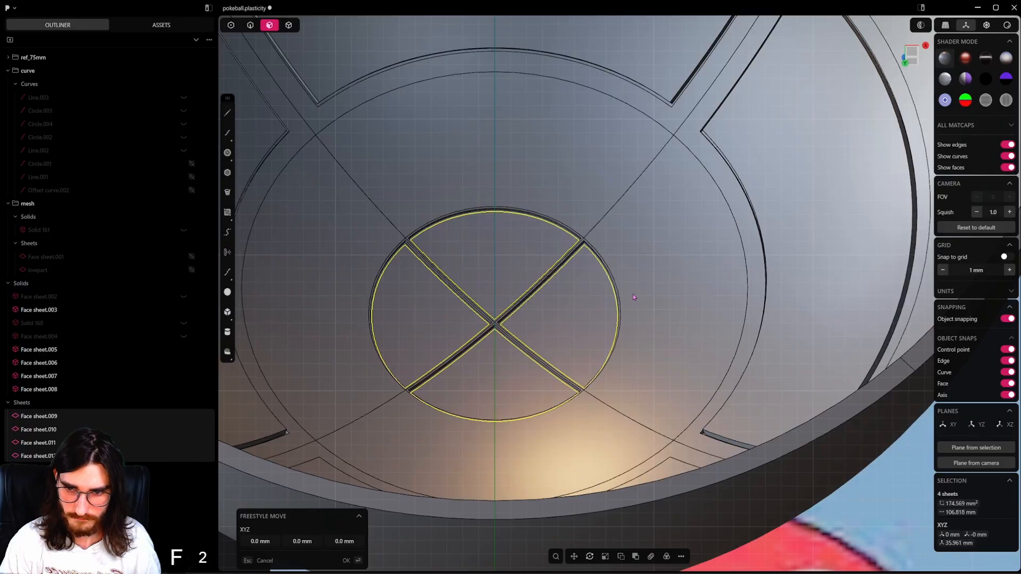
left_click(494, 321)
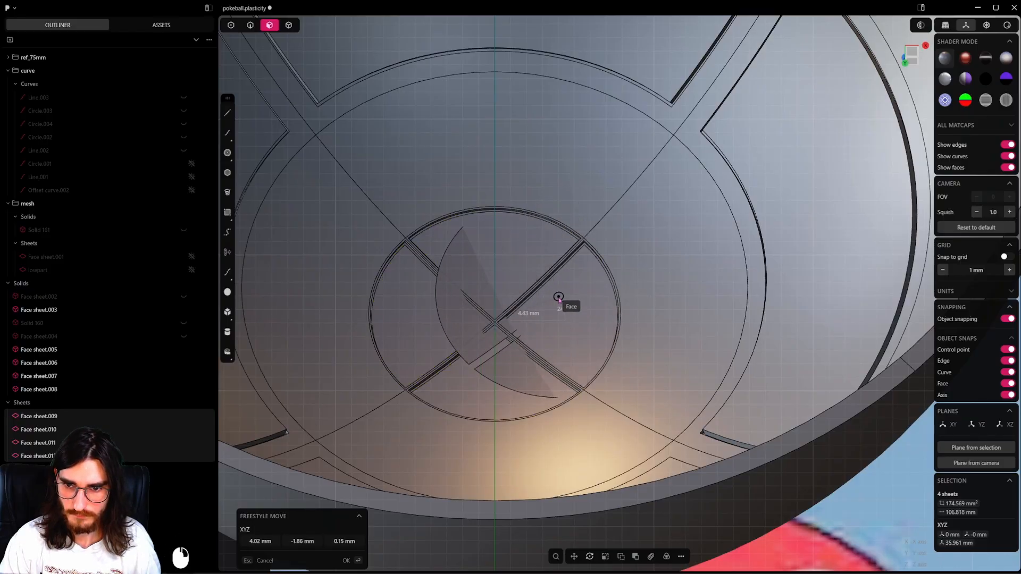
key("Escape")
Thicken the four duplicated quarter sheets into solid panels and save the file.
key("f")
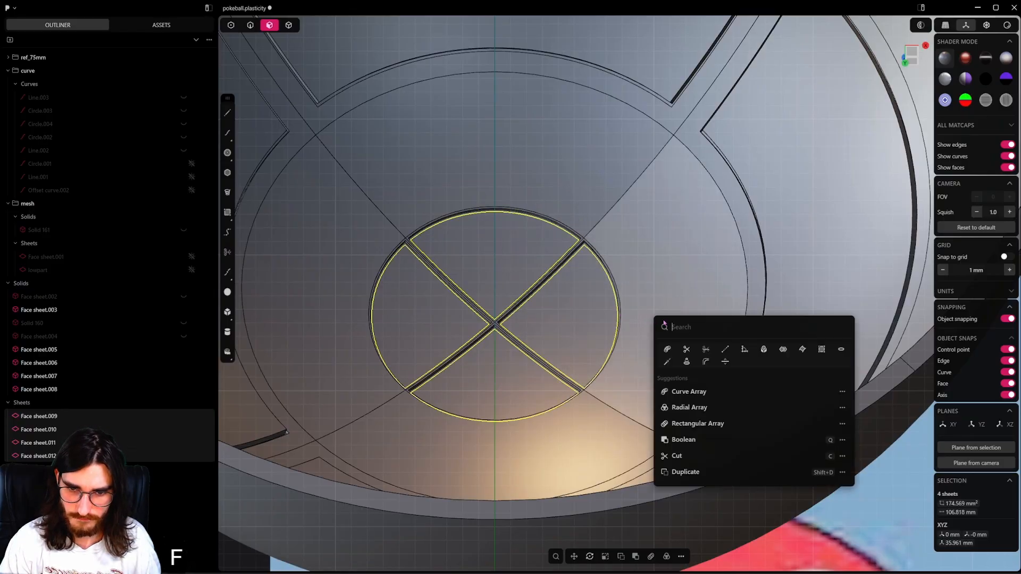
left_click(725, 362)
left_click_drag(426, 322, 434, 301, "shift")
right_click(434, 301)
middle_click_drag(592, 276, 537, 336)
scroll(594, 284, "down", 5)
scroll(594, 284, "down", 4)
scroll(536, 337, "down", 2)
key("ctrl+s")
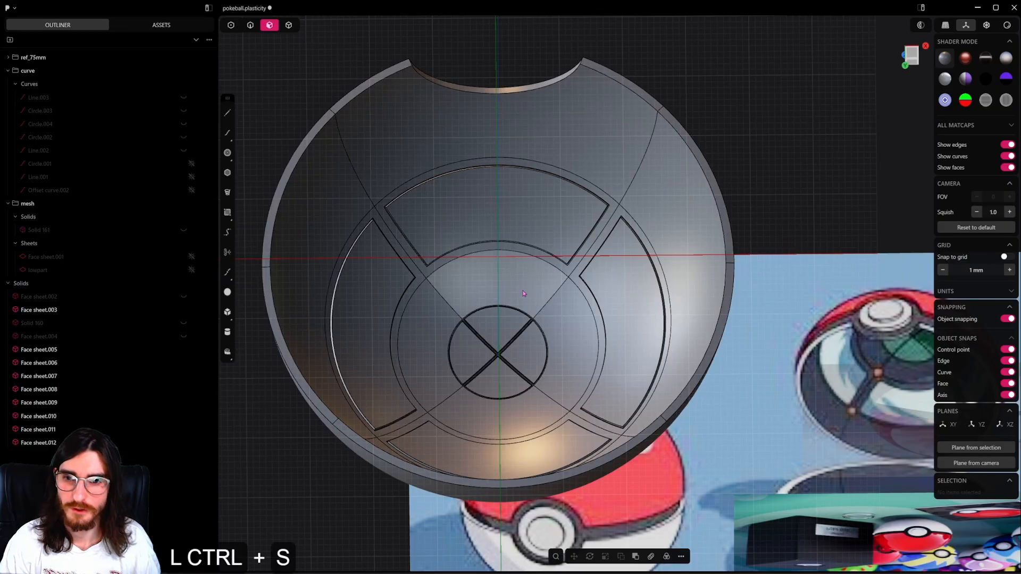
middle_click_drag(926, 416, 517, 199, "shift")
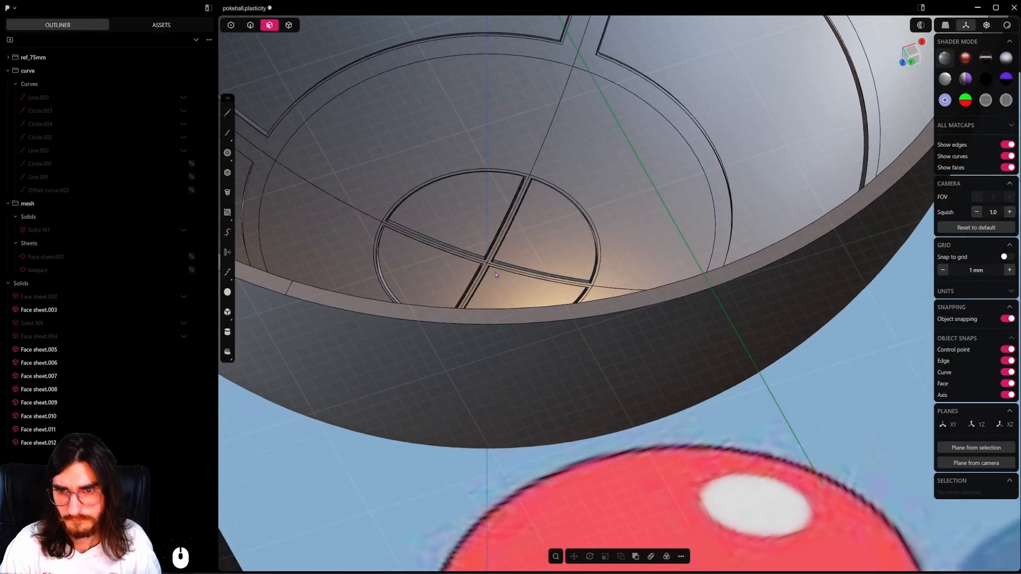
scroll(485, 246, "down", 18)
scroll(484, 244, "down", 6)
middle_click_drag(744, 127, 632, 281)
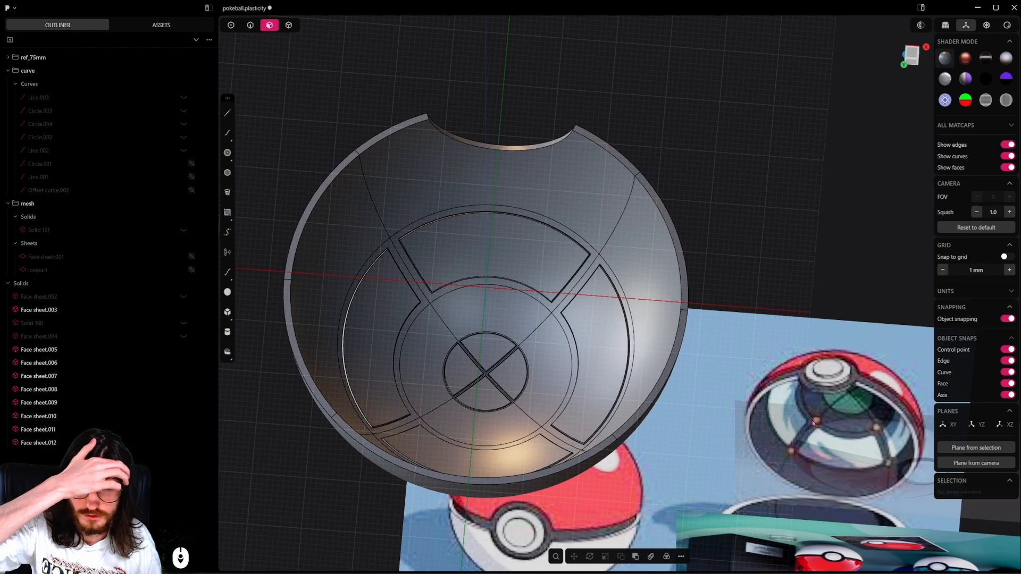
In the bottom view, draw a circle of about 2.16 mm radius on the Y axis, outside the shell beyond its notch.
left_click(291, 31)
scroll(521, 287, "down", 5)
middle_click_drag(523, 290, 628, 304)
left_click(228, 153)
middle_click_drag(339, 250, 415, 350, "shift")
middle_click_drag(592, 202, 515, 241, "shift")
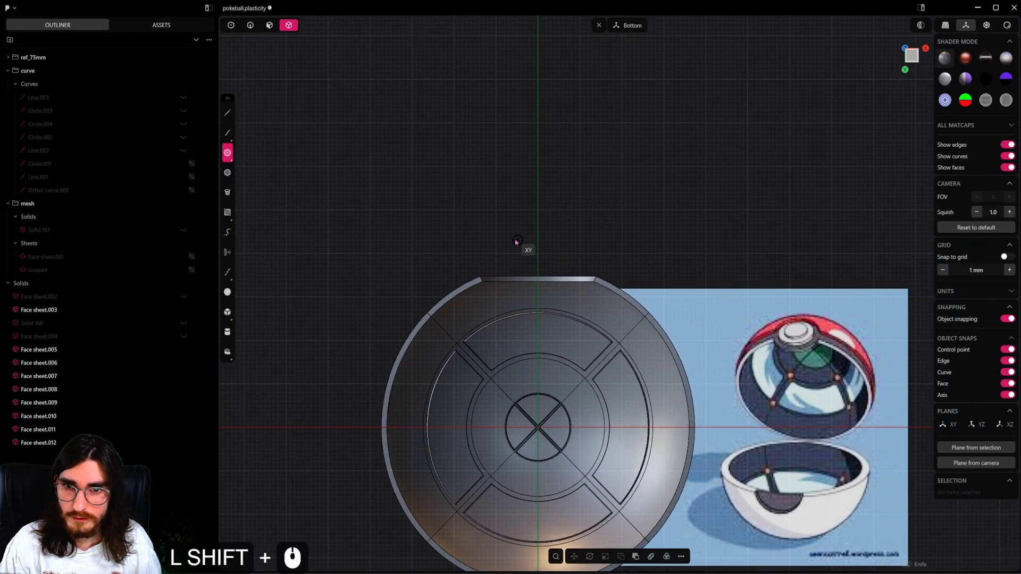
scroll(540, 204, "up", 3)
left_click(541, 209)
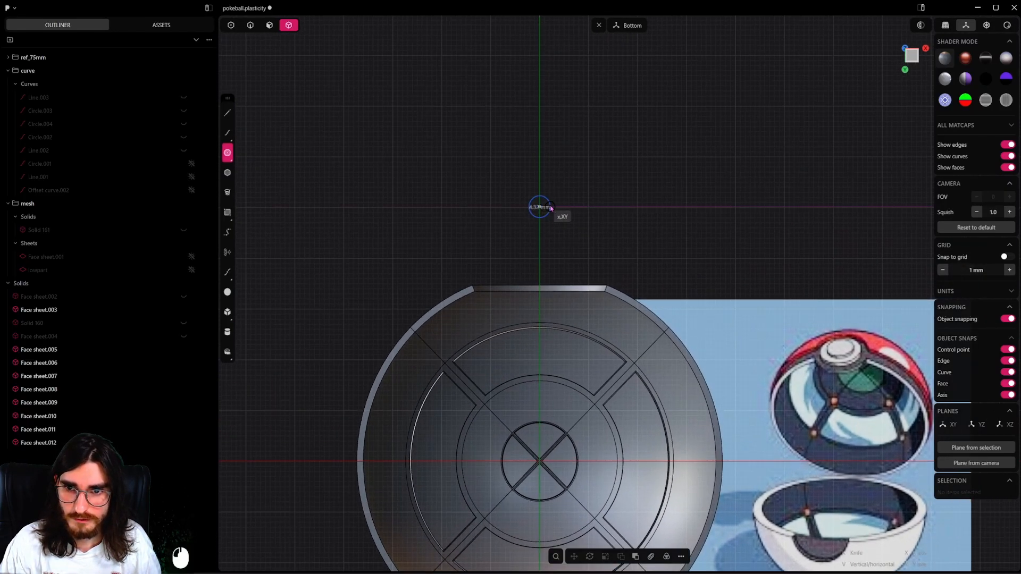
left_click(550, 207)
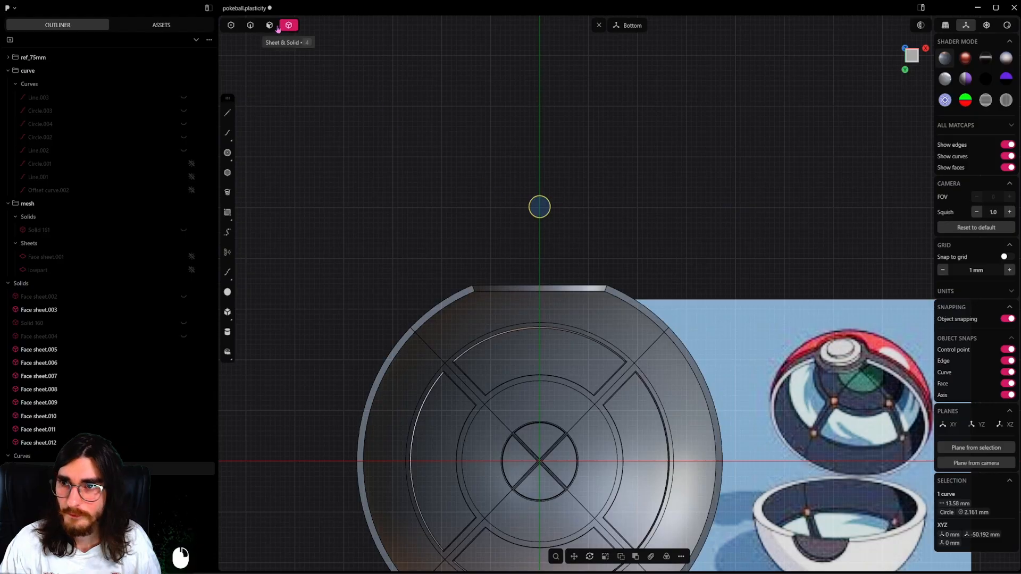
Extrude the small circle into a thin disc and delete the source circle curve.
left_click(544, 209)
middle_click_drag(543, 208, 569, 114)
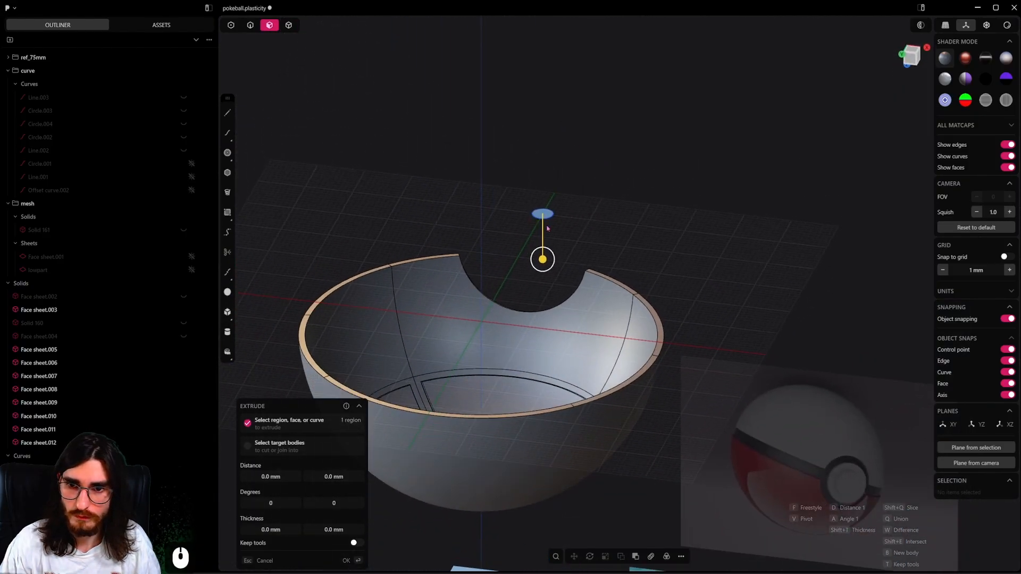
left_click_drag(542, 259, 544, 241)
right_click(334, 88)
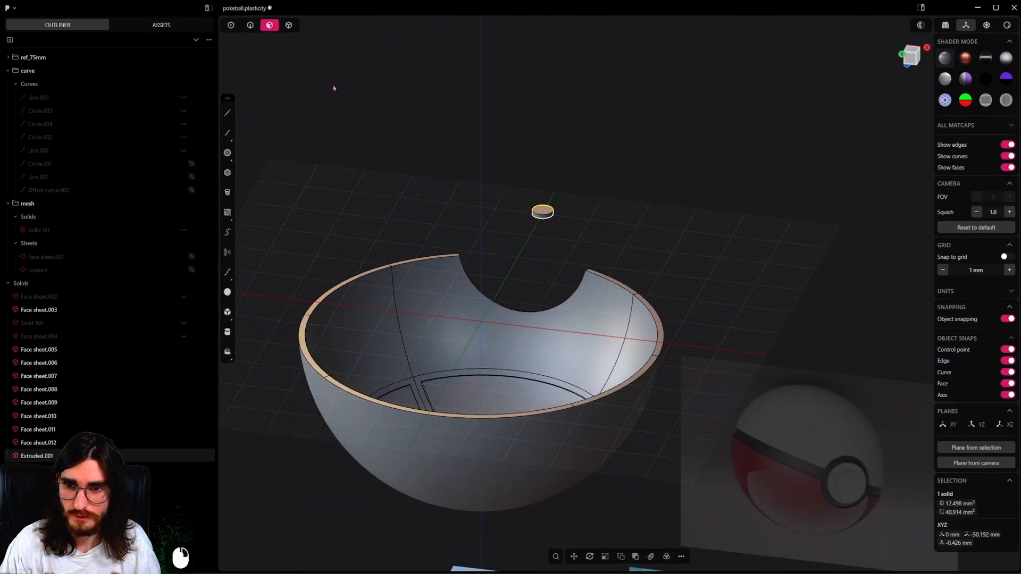
double_click(550, 221)
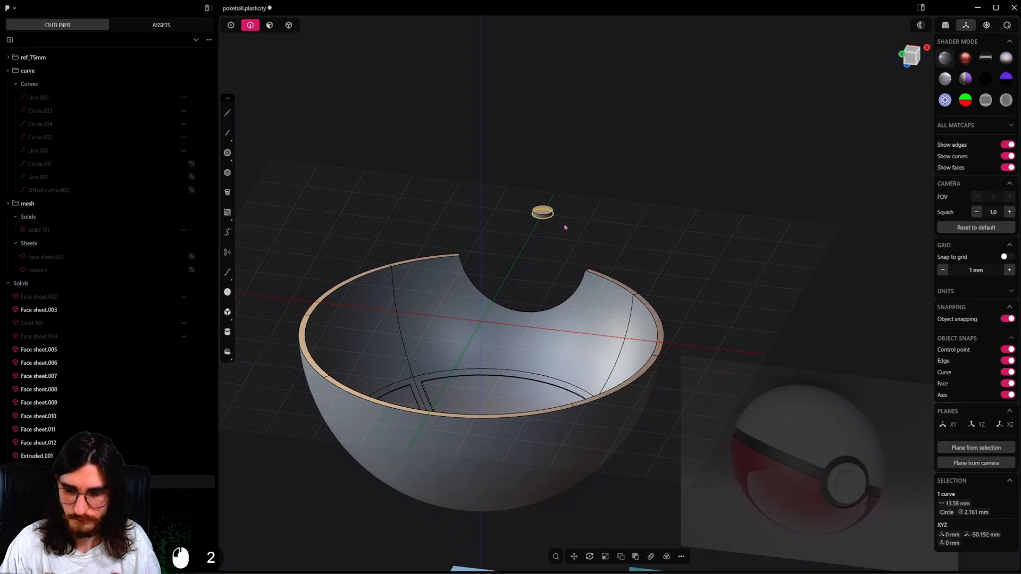
key("x")
Push the disc's cylindrical side face inward to make the disc narrower.
left_click(548, 218)
scroll(560, 217, "up", 18)
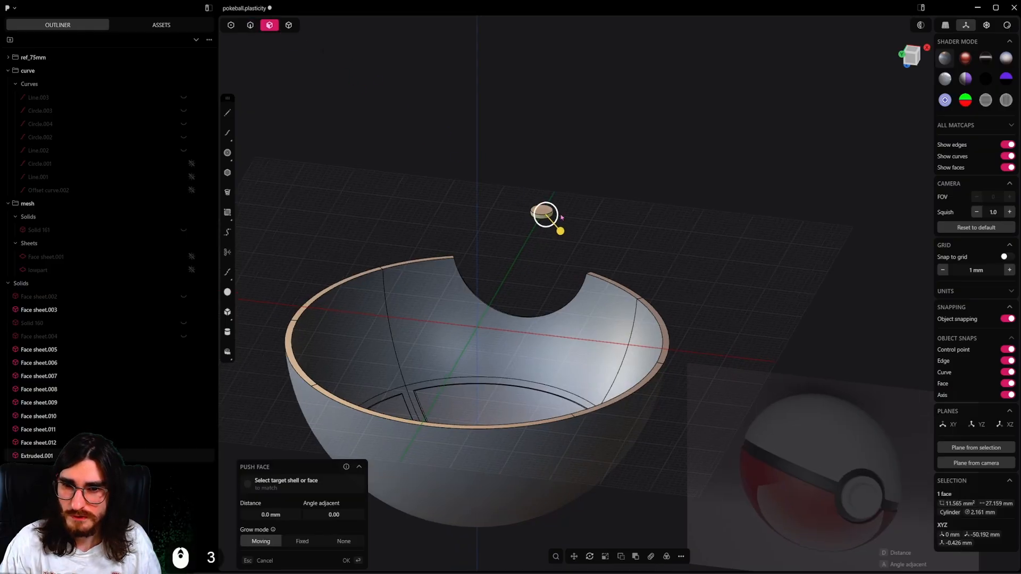
left_click_drag(541, 230, 500, 200, "shift")
middle_click_drag(558, 234, 585, 178, "alt")
scroll(583, 231, "down", 6)
left_click(572, 213)
scroll(571, 212, "down", 5)
Switch to solid selection, select the small disc in the bottom view and save the file.
left_click(289, 25)
scroll(627, 220, "down", 6)
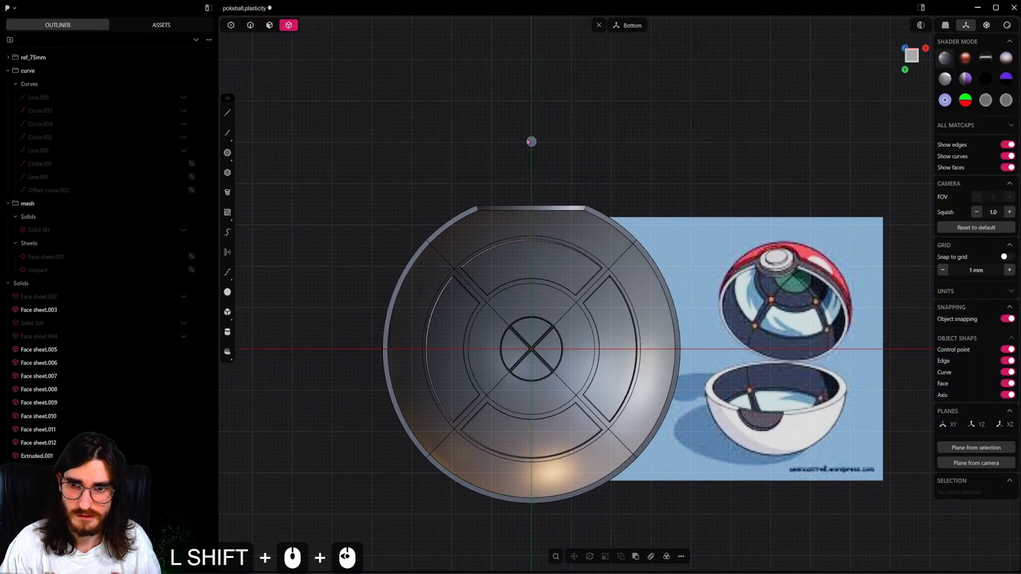
left_click(529, 141)
middle_click_drag(529, 141, 520, 151, "shift")
key("ctrl+s")
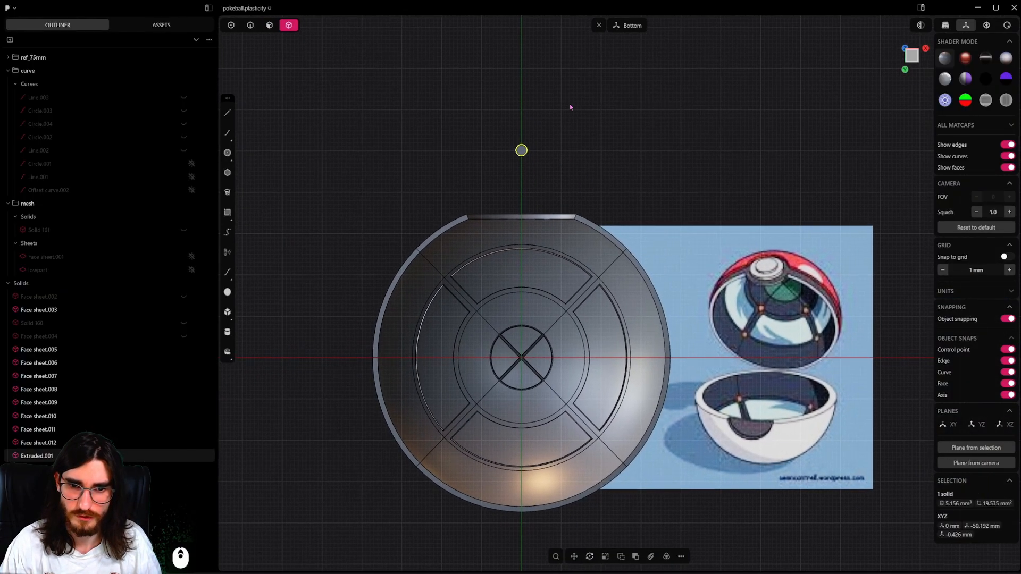
Try to place the disc on the shell's interior where the inner ring meets a diagonal line, and undo it.
scroll(570, 108, "up", 2)
middle_click_drag(617, 151, 603, 148, "shift")
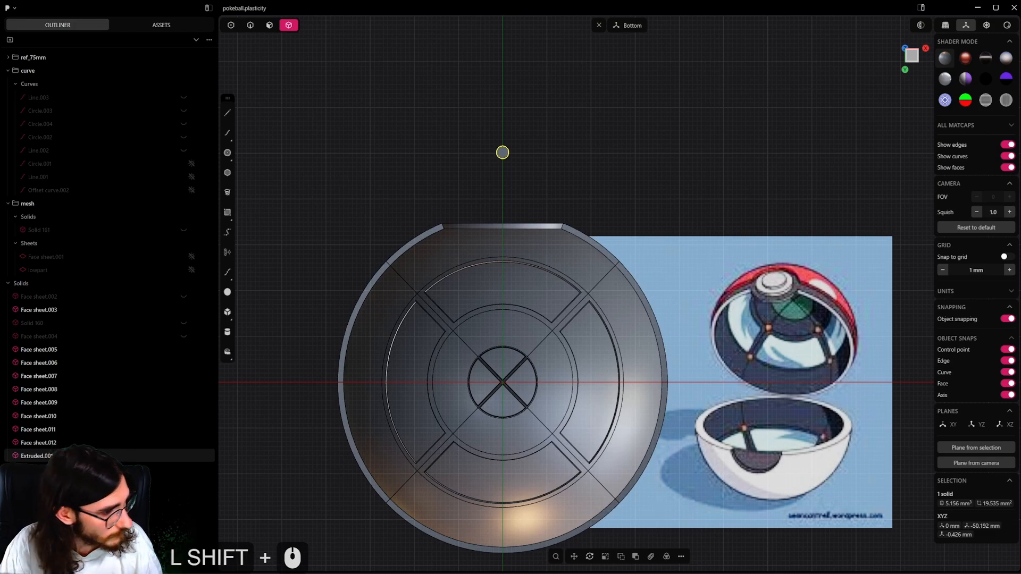
middle_click_drag(531, 156, 556, 123, "shift")
left_click(539, 122)
left_click(529, 120)
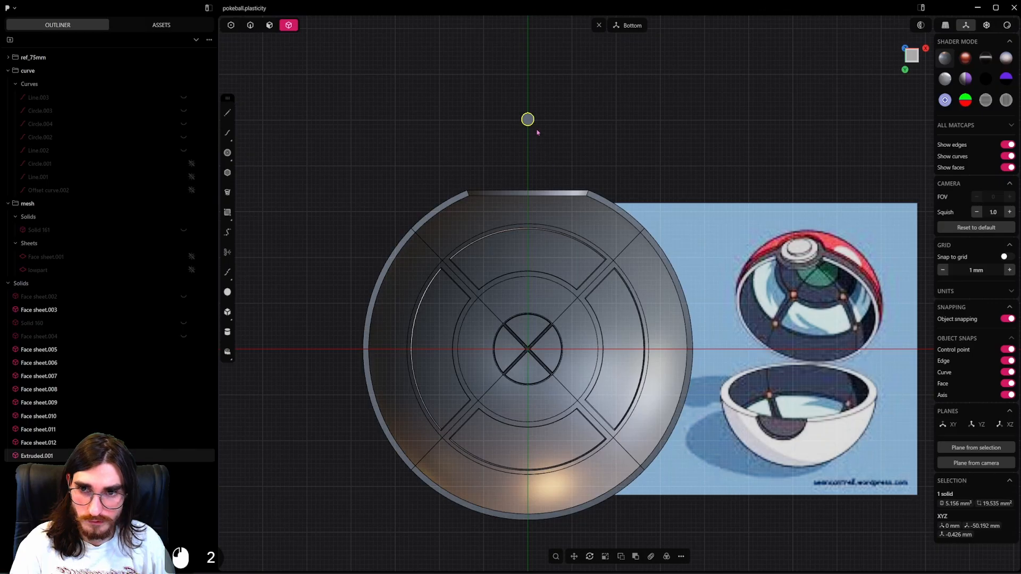
key("ctrl+d")
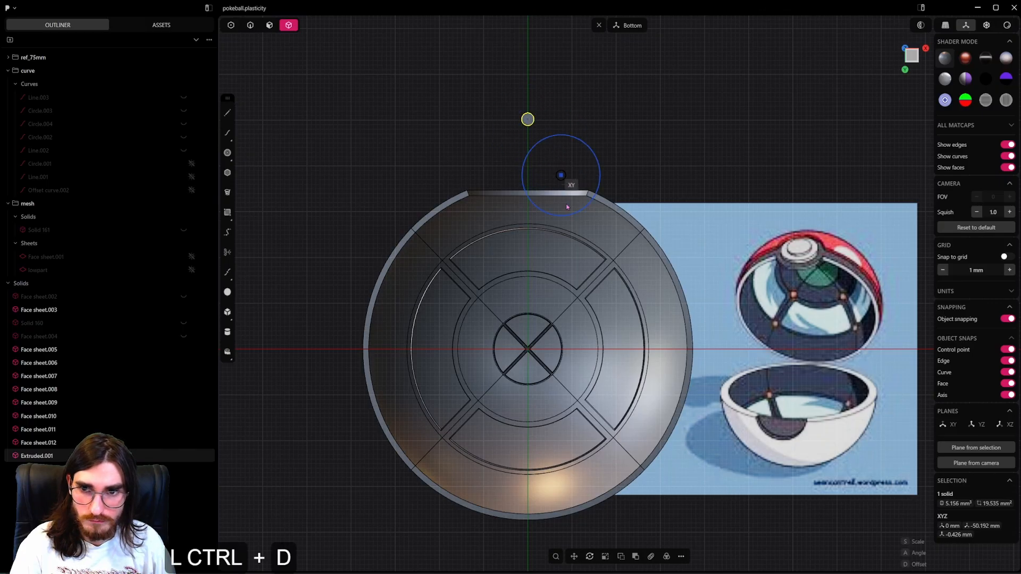
left_click(578, 298)
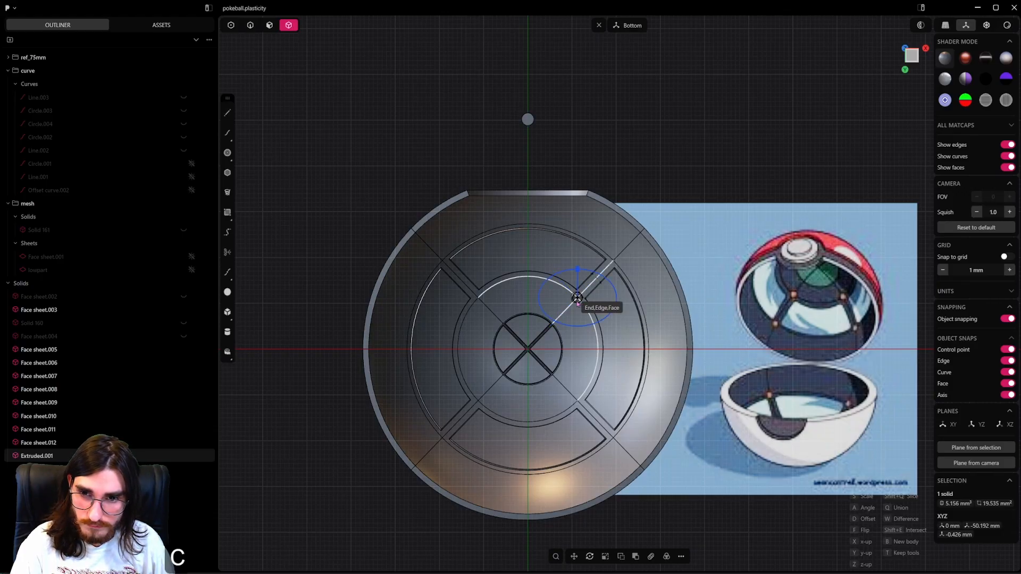
left_click(578, 301)
middle_click_drag(578, 324, 607, 247)
key("ctrl+z")
Turn off edge snapping and place a copy of the disc on the shell's inner face where the inner ring crosses a diagonal.
middle_click_drag(580, 98, 603, 158)
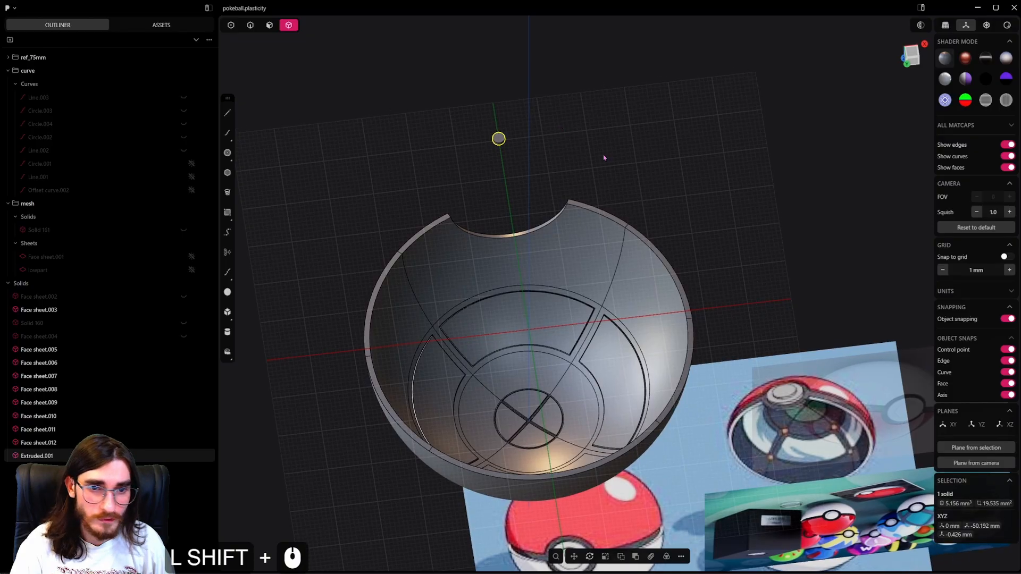
left_click(1012, 364)
middle_click_drag(582, 179, 530, 178)
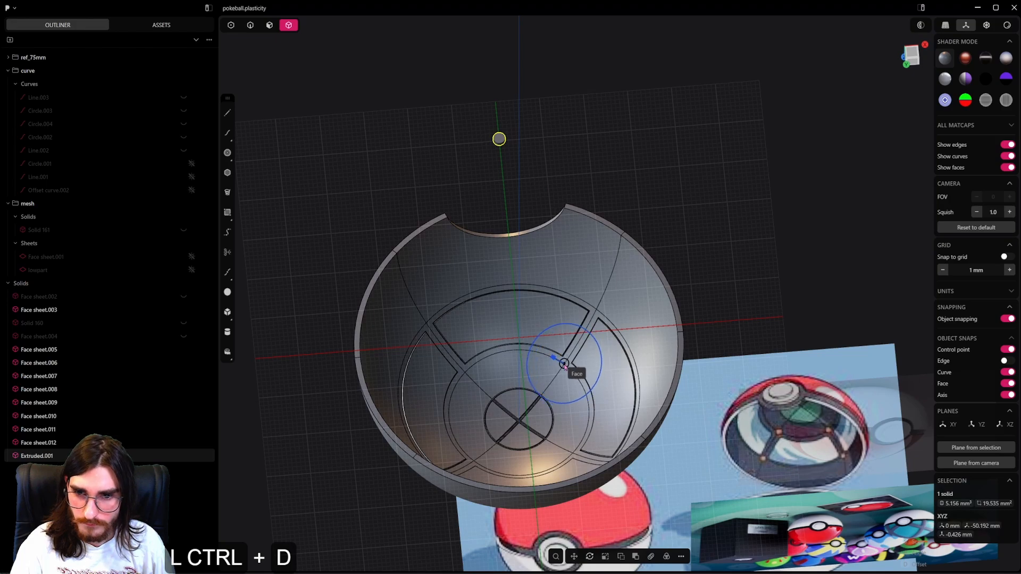
scroll(562, 366, "up", 20)
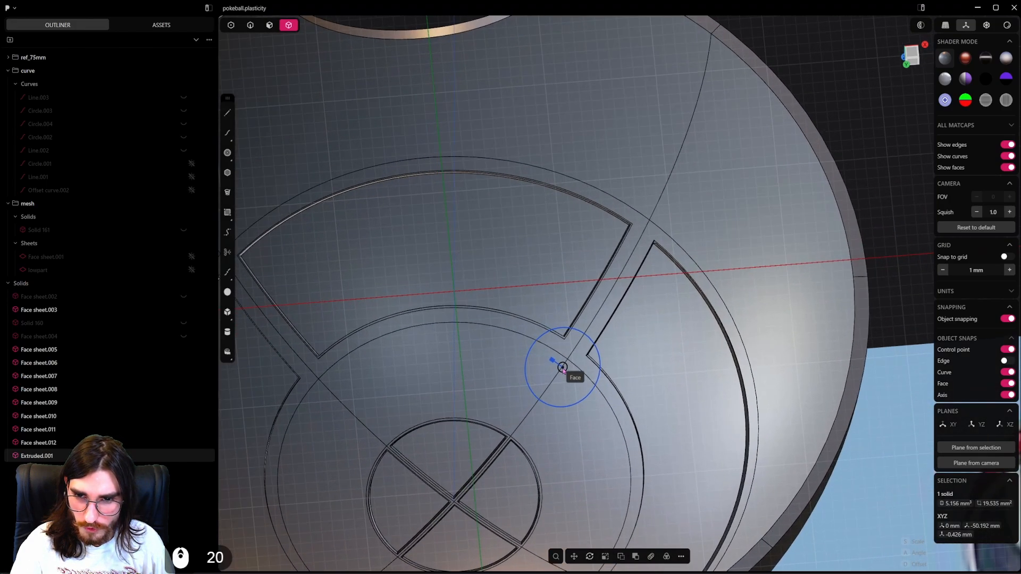
middle_click_drag(568, 357, 571, 358)
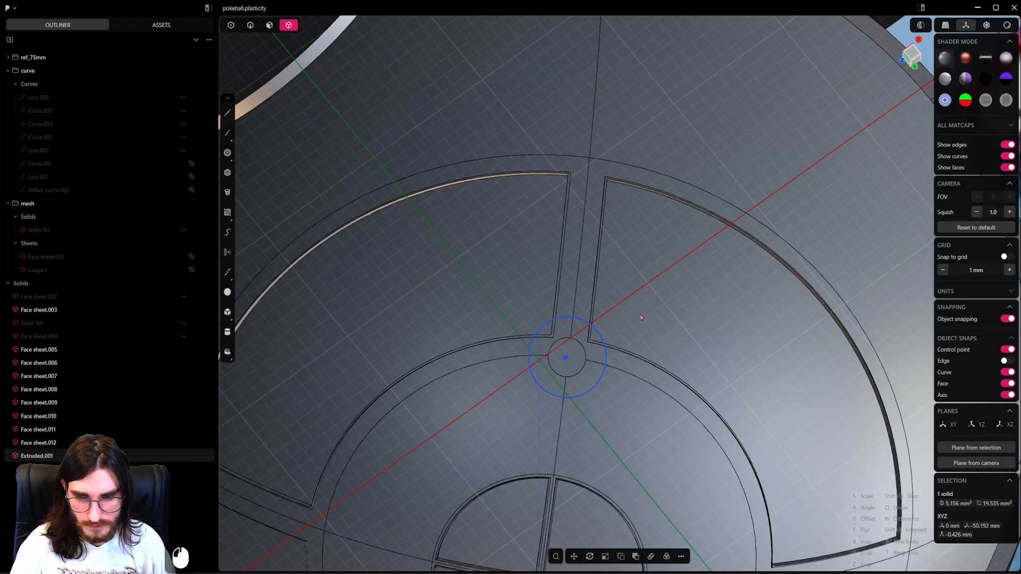
key("Return")
scroll(640, 314, "down", 6)
key("Escape")
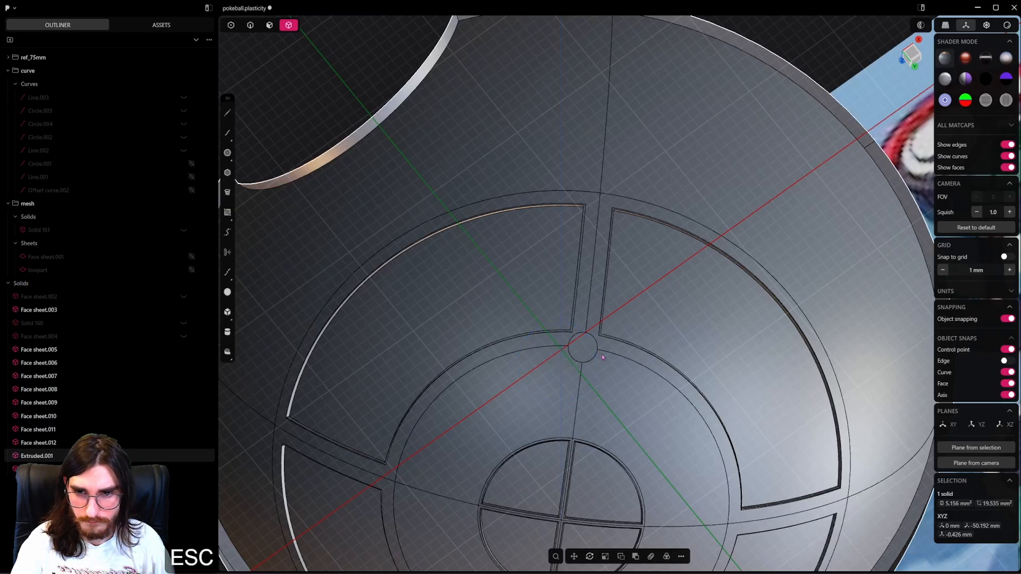
Turn edge snapping back on and move the placed disc so its centre snaps to the crossing of ring and diagonal.
middle_click_drag(557, 363, 606, 377)
left_click(586, 350)
scroll(641, 346, "up", 9)
left_click(989, 28)
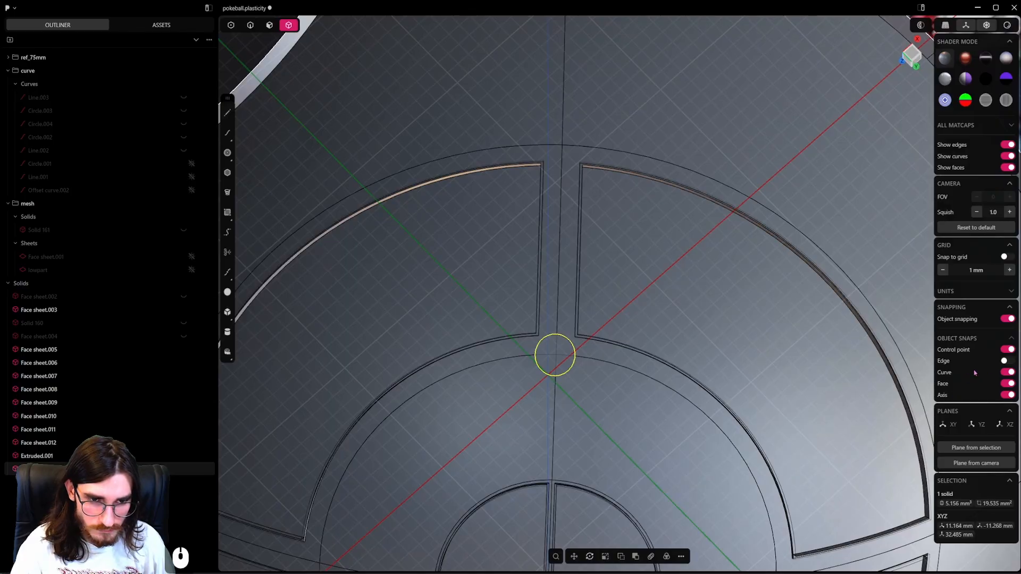
key("g")
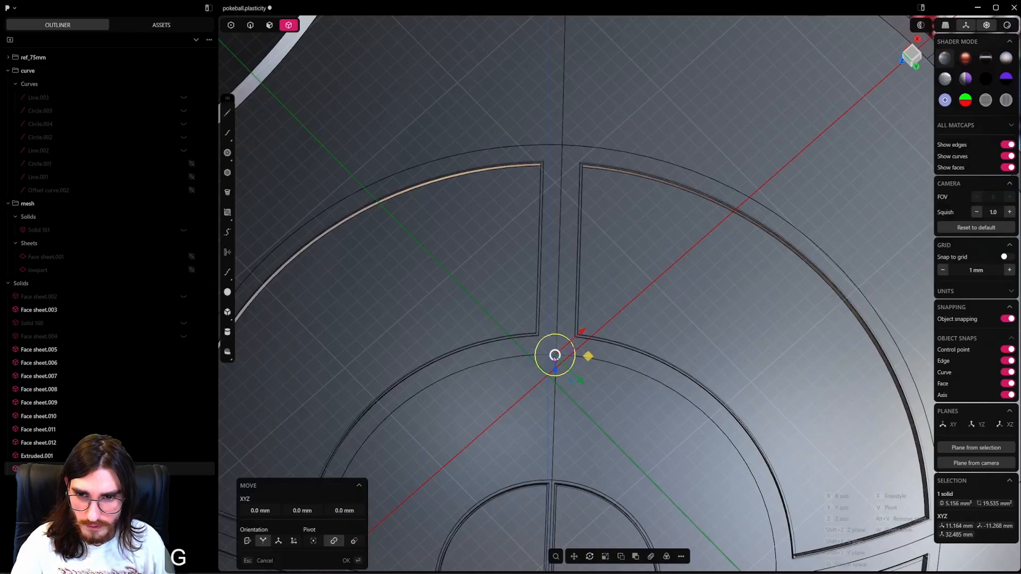
left_click(555, 355)
middle_click_drag(556, 355, 590, 334)
Scale the placed disc uniformly to about 0.795.
key("s")
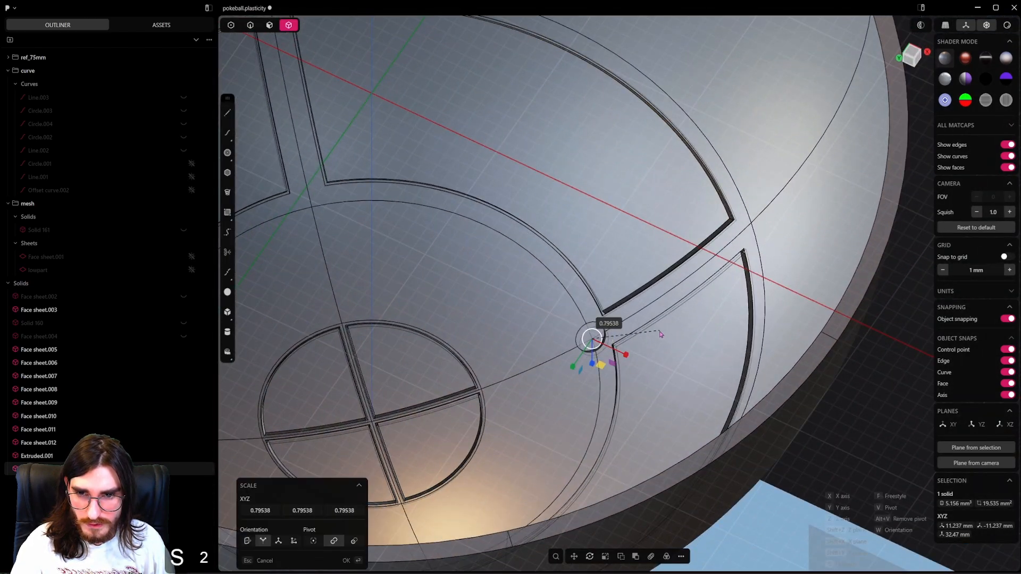
left_click(659, 334)
scroll(660, 333, "down", 4)
Start a radial array of the scaled disc, centred on the crossing of the diagonals in the middle of the shell's interior.
mouse_move(651, 338)
middle_mouse_down()
mouse_move(604, 278)
mouse_move(604, 371)
mouse_move(644, 331)
middle_mouse_up()
scroll(604, 372, "down", 9)
scroll(605, 388, "down", 3)
type("f")
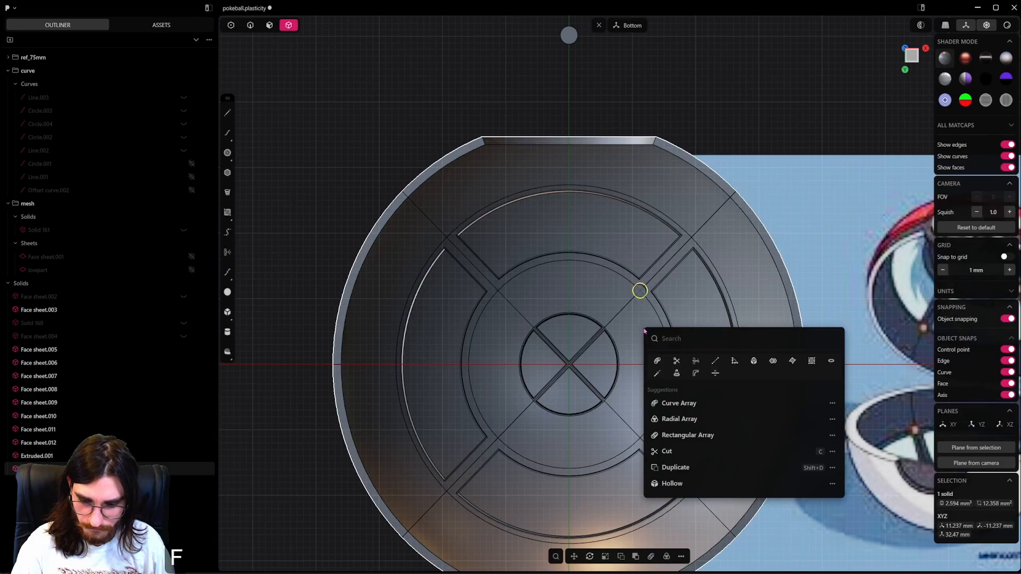
type("rad")
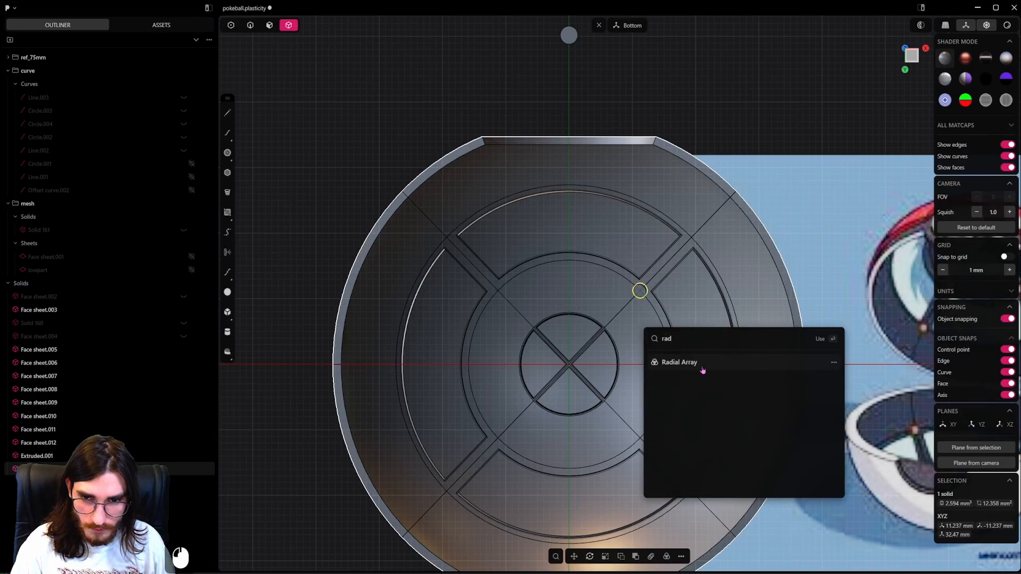
left_click(701, 363)
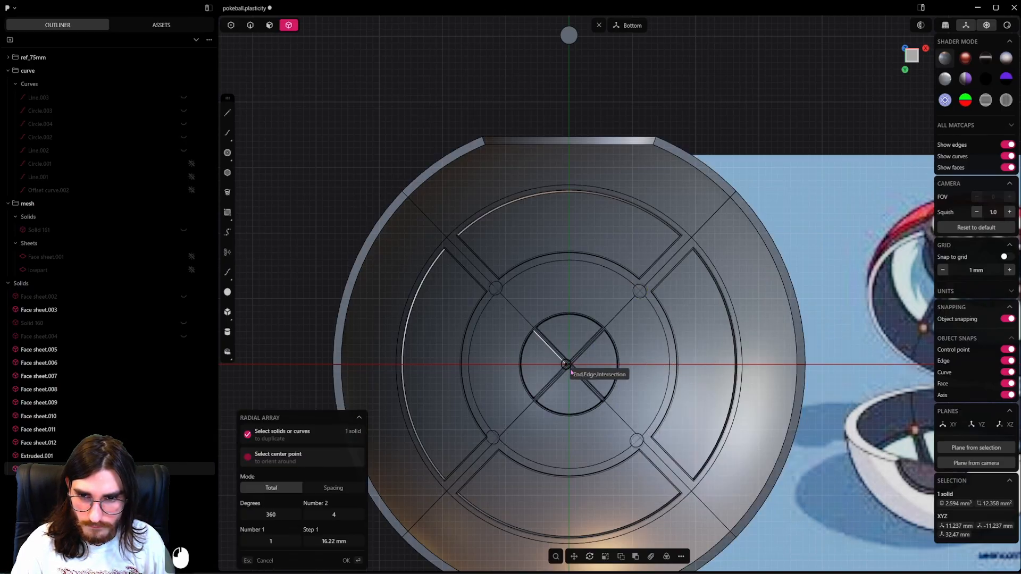
scroll(569, 370, "up", 5)
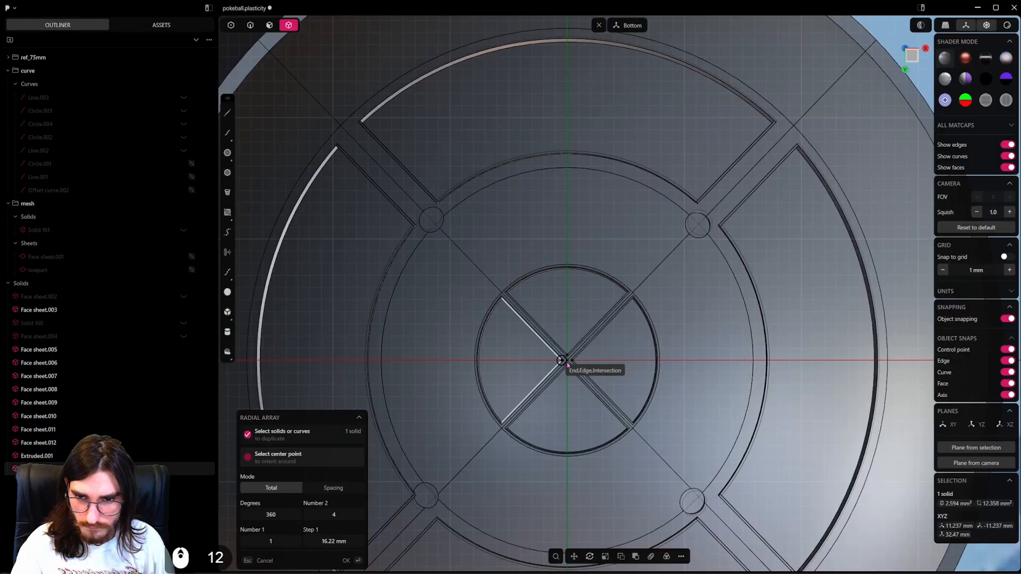
scroll(568, 365, "up", 15)
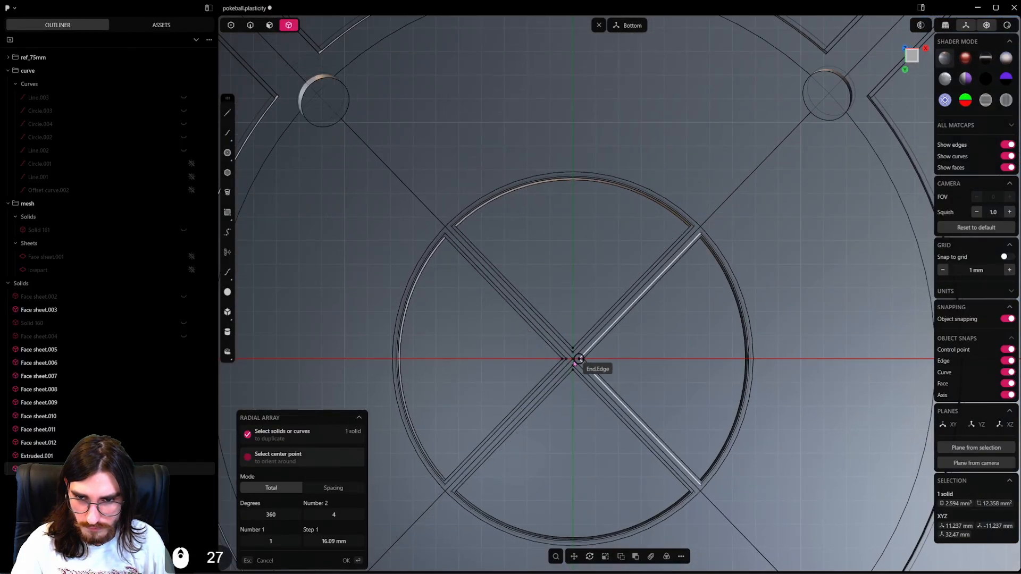
scroll(573, 360, "up", 10)
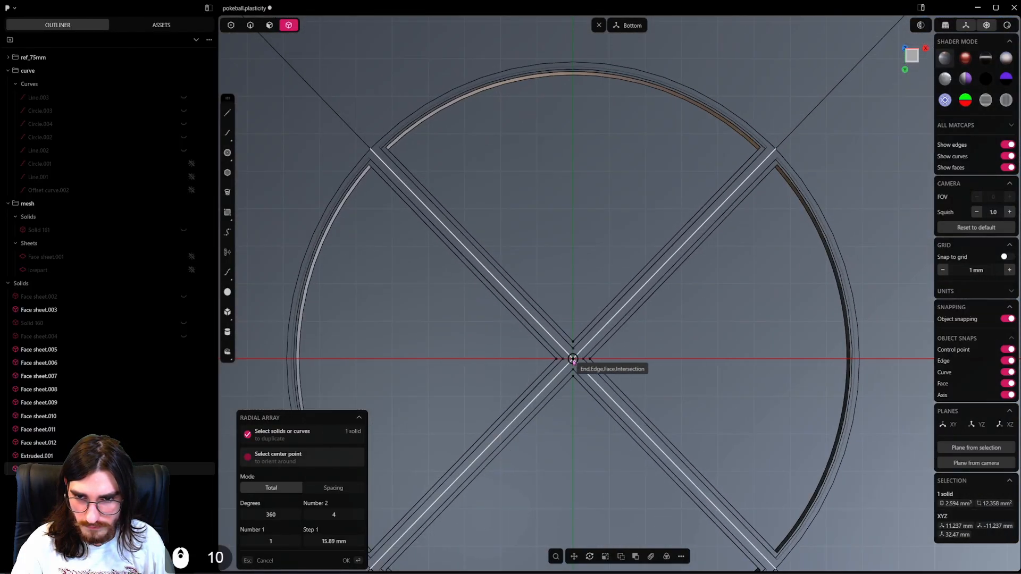
left_click(573, 360)
Set the radial array to 4 discs over 360 degrees and finish it.
scroll(574, 360, "down", 20)
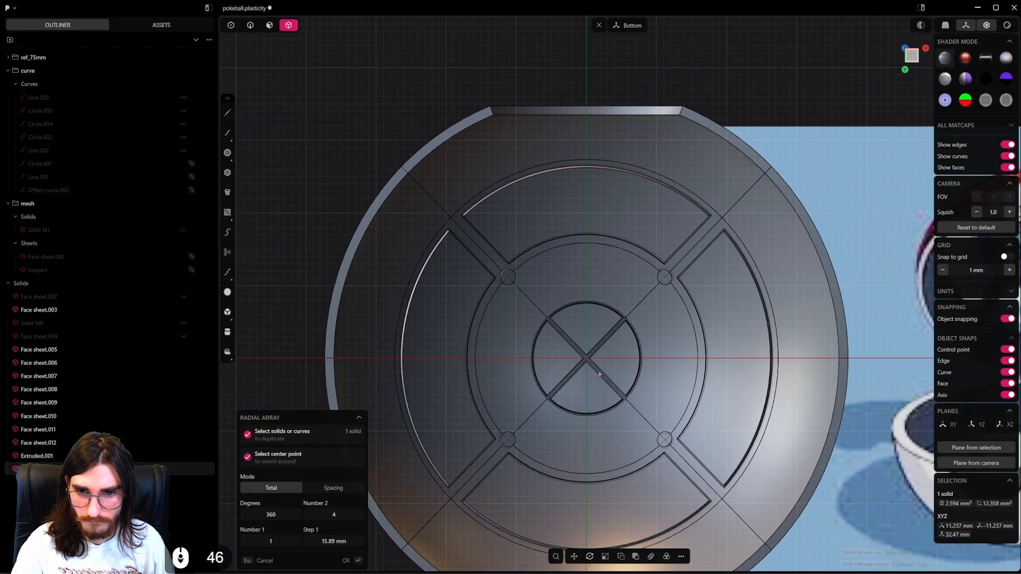
middle_click_drag(599, 374, 549, 378, "shift")
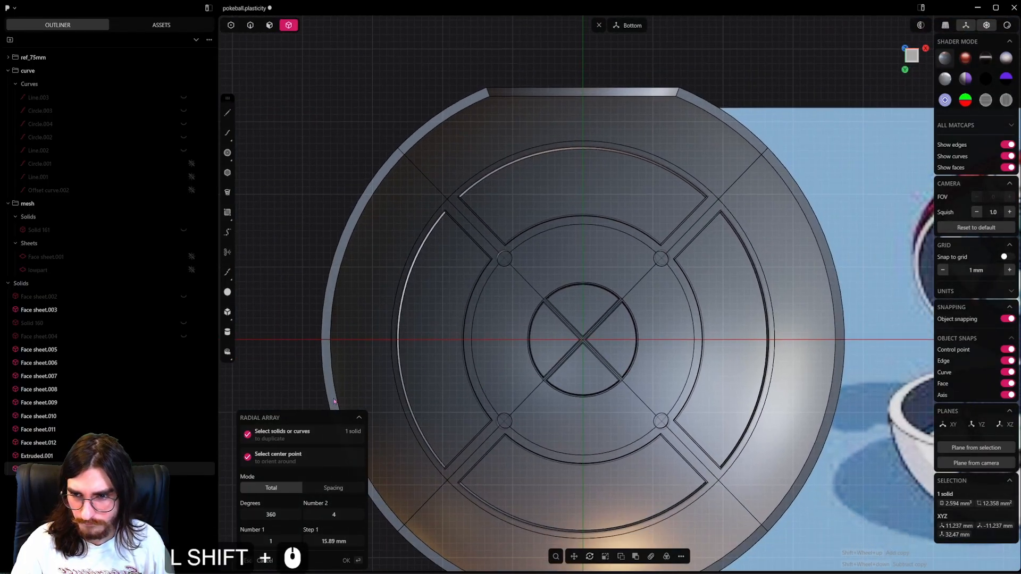
left_click(340, 513)
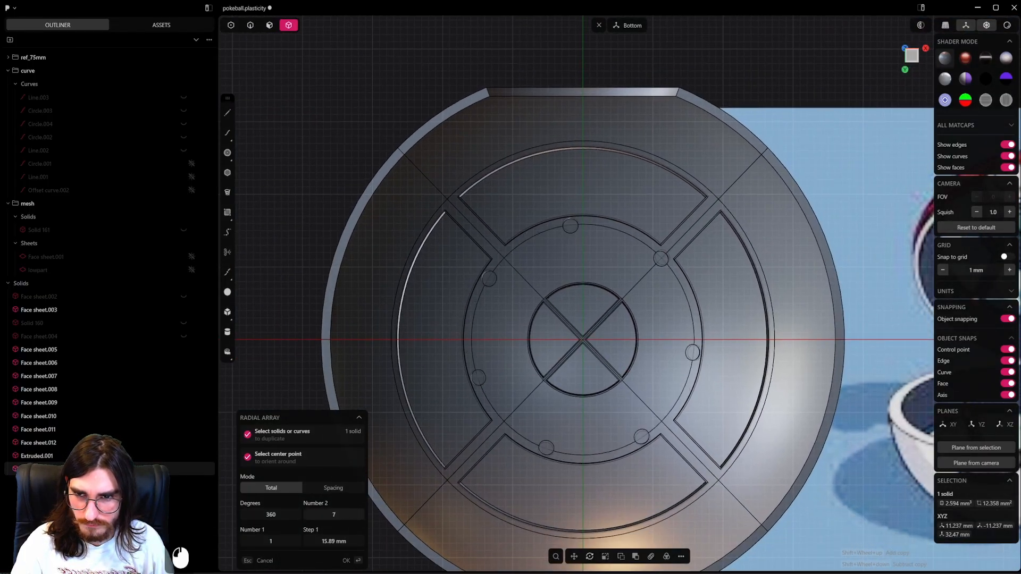
left_click_drag(355, 514, 329, 514)
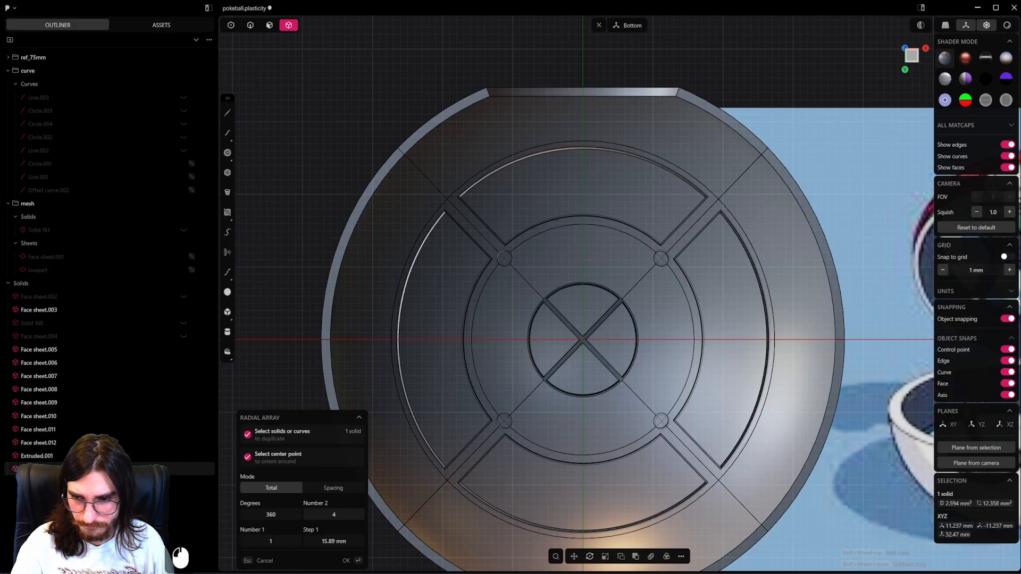
right_click(588, 291)
scroll(589, 289, "down", 2)
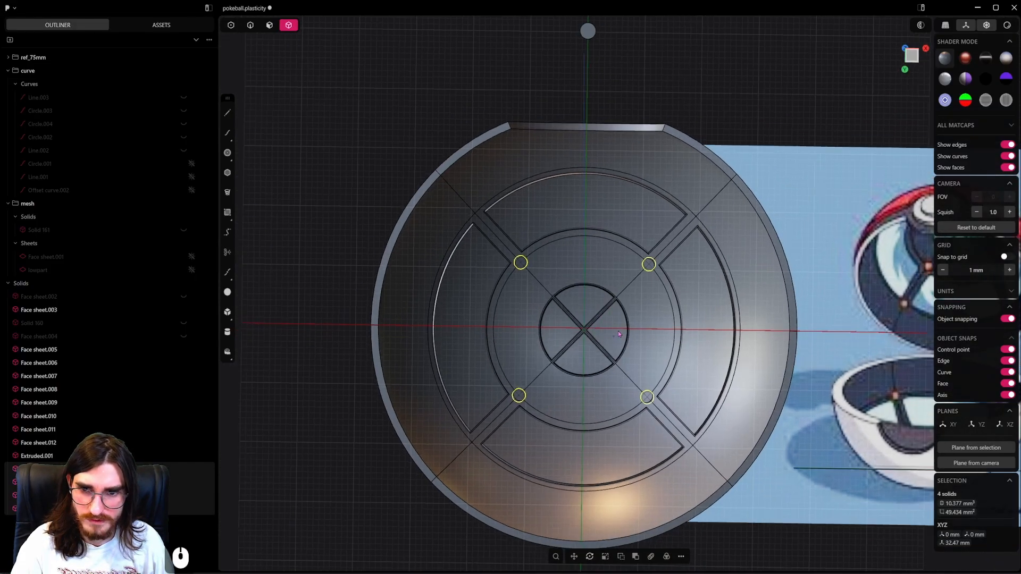
middle_click_drag(574, 330, 606, 271)
middle_click_drag(606, 271, 698, 377, "shift")
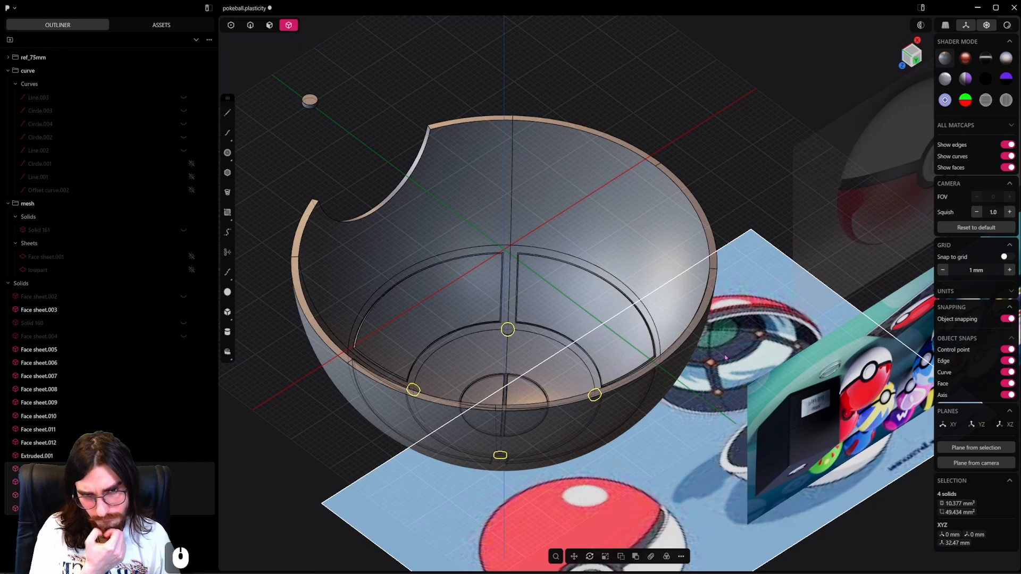
middle_click_drag(726, 357, 712, 366)
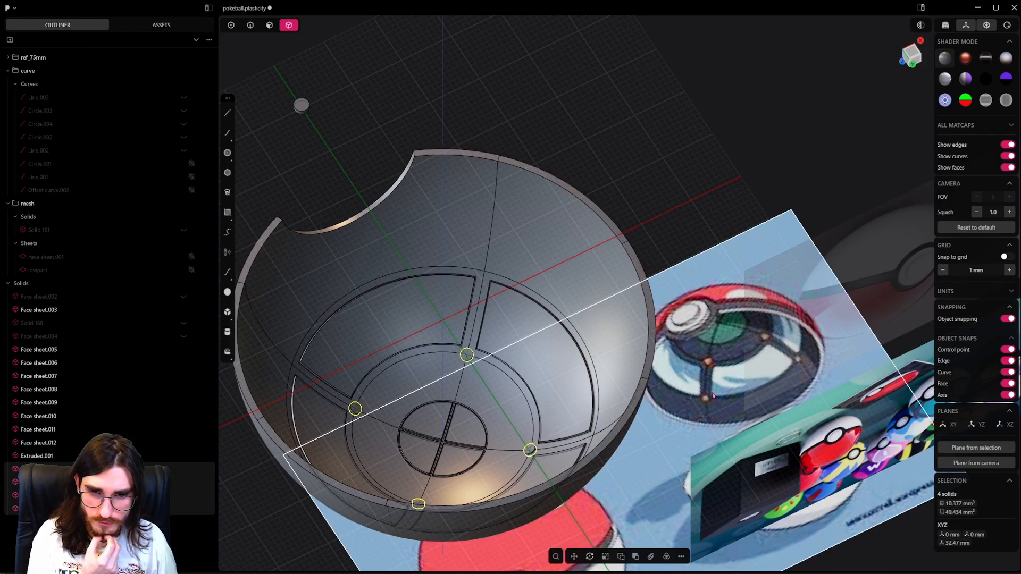
middle_click_drag(576, 388, 525, 400)
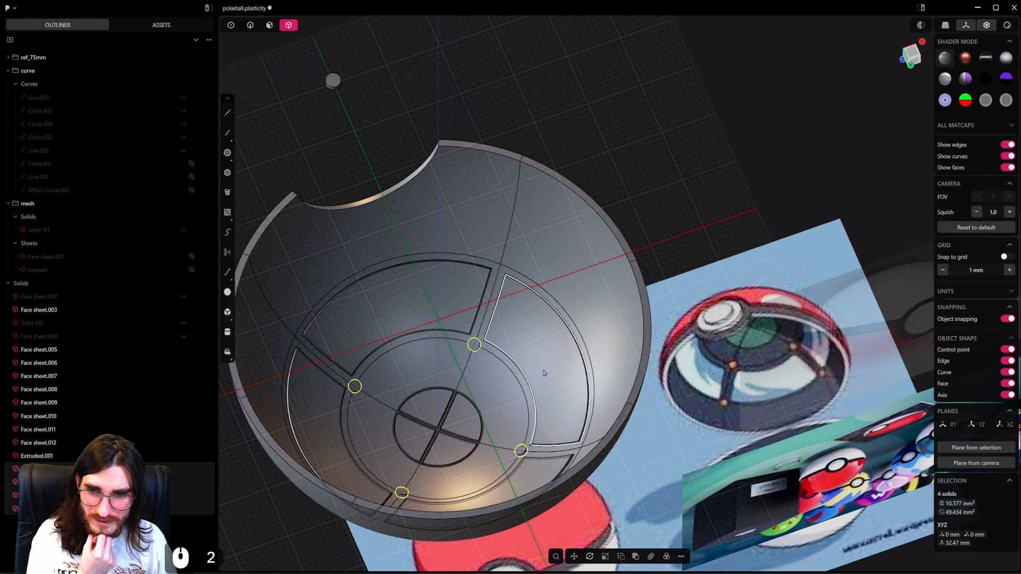
Subtract the four arrayed discs from the shell with a Boolean difference, keeping the discs as separate tool bodies.
left_click(472, 349)
scroll(494, 415, "up", 3)
middle_click_drag(495, 416, 571, 356, "shift")
left_click(584, 408, "shift")
left_click(642, 346)
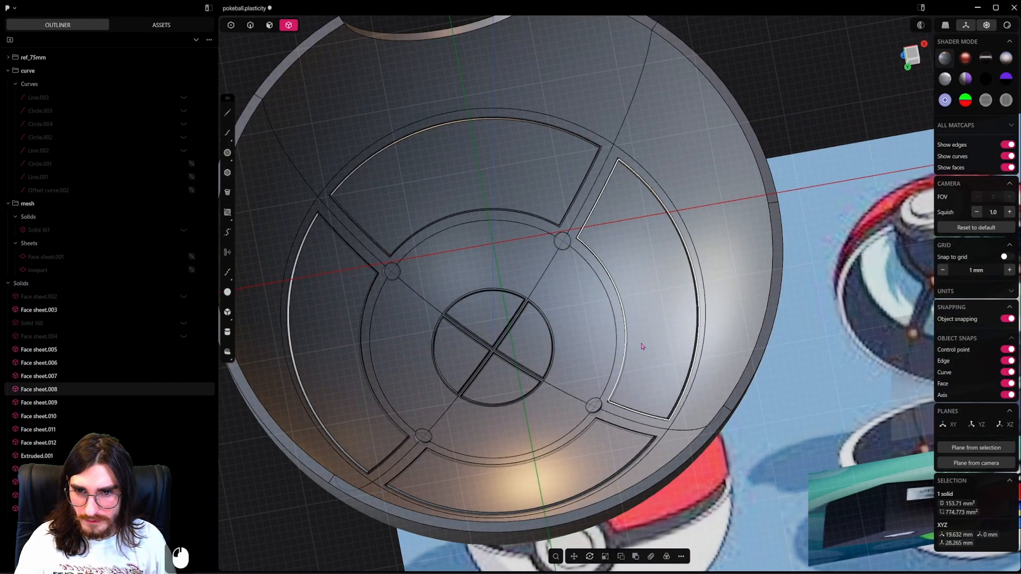
left_click(595, 403)
left_click(595, 404, "shift")
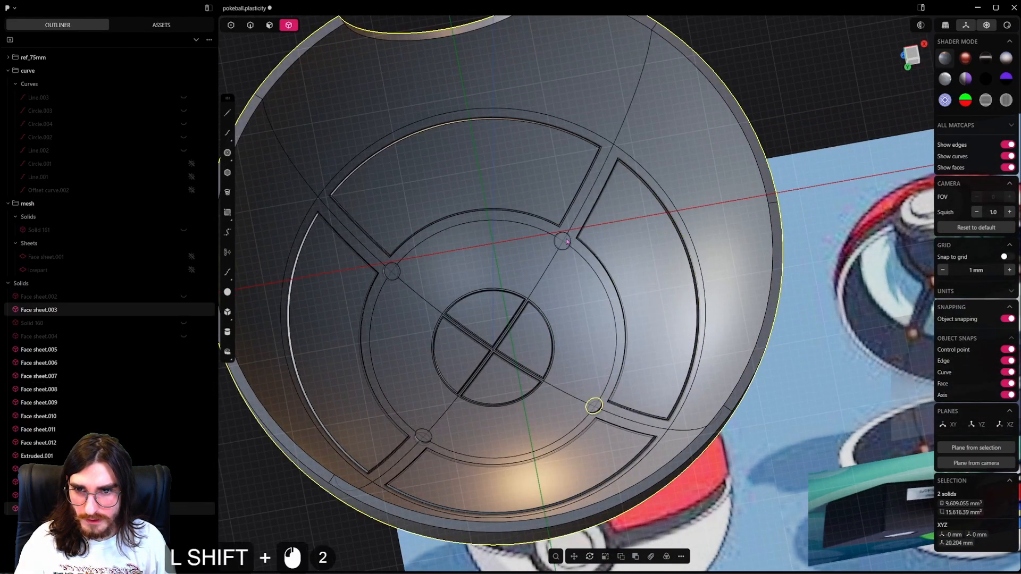
middle_click_drag(431, 440, 520, 414, "shift")
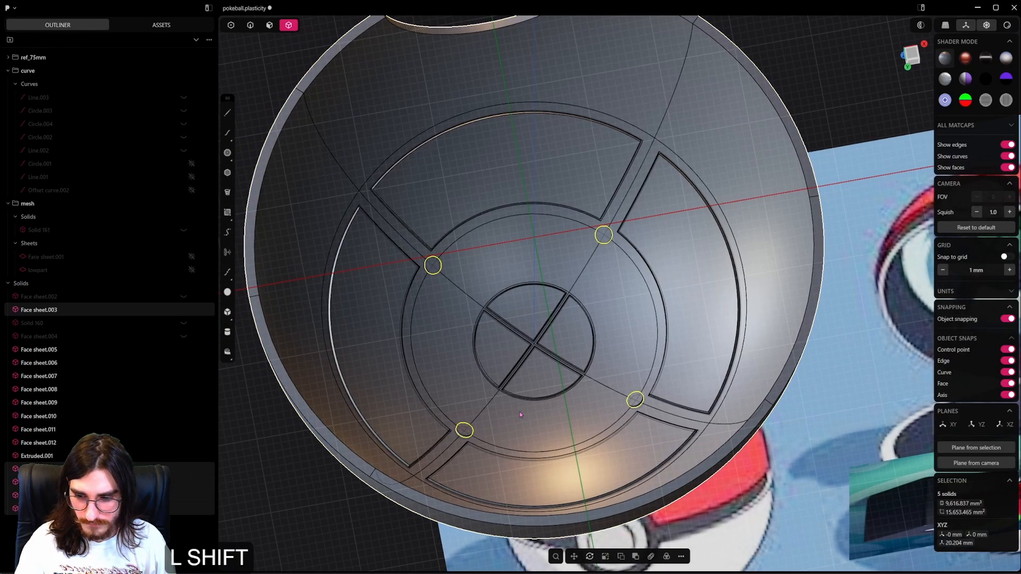
key("shift+q")
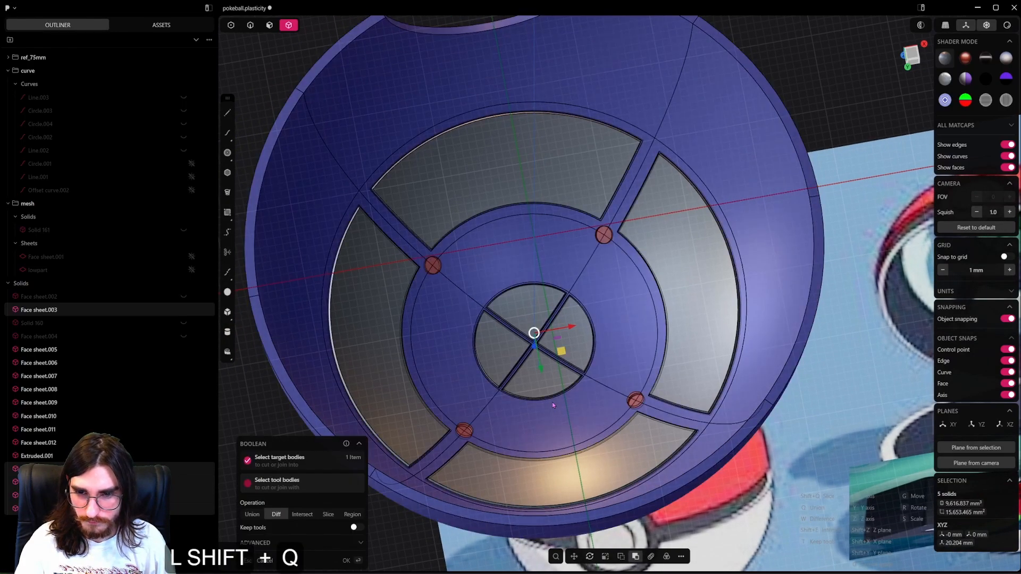
key("shift+t")
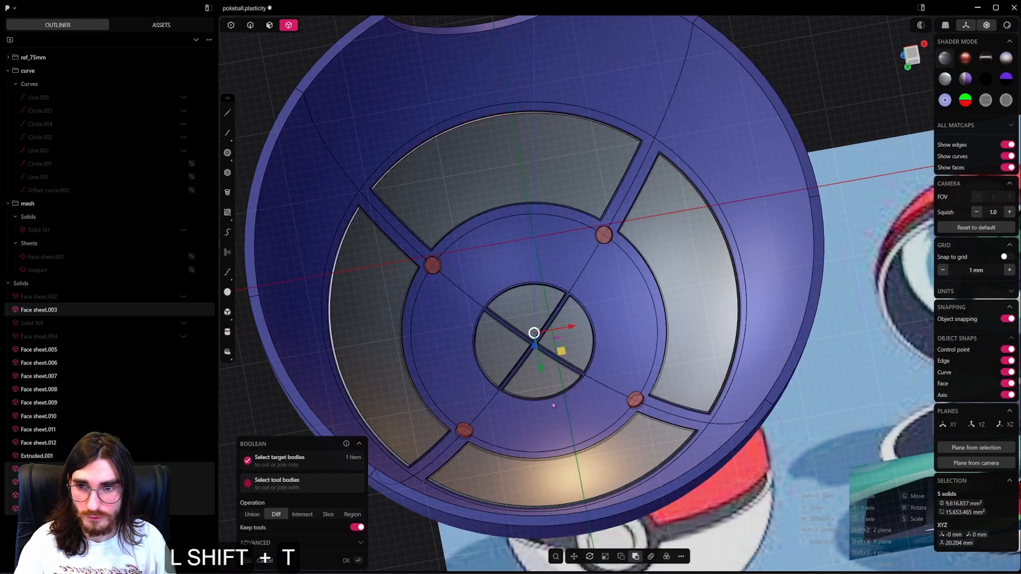
right_click(552, 402)
Try to scale the four discs together, and undo it.
scroll(599, 415, "up", 4)
left_click(650, 393)
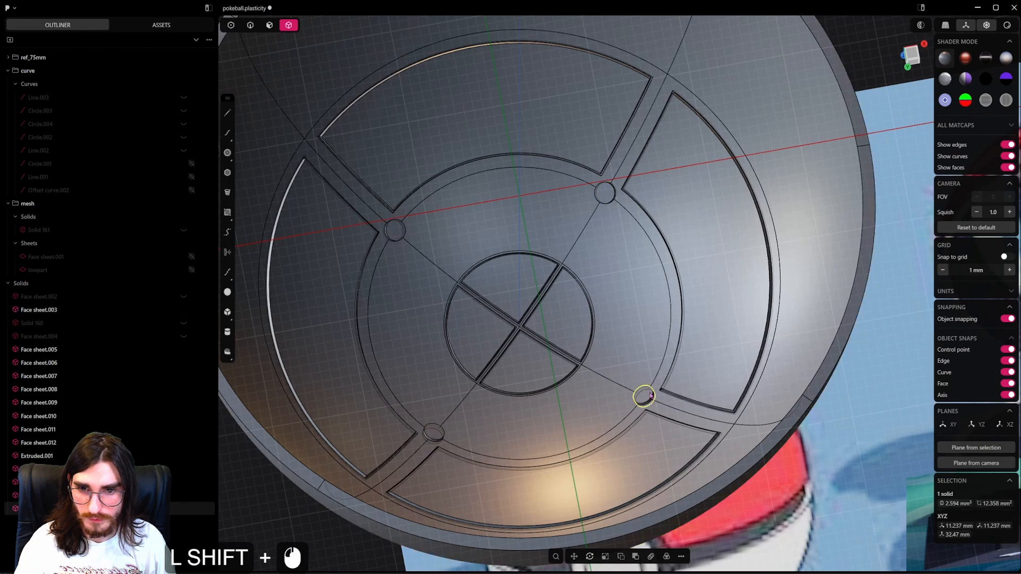
left_click(605, 193, "shift")
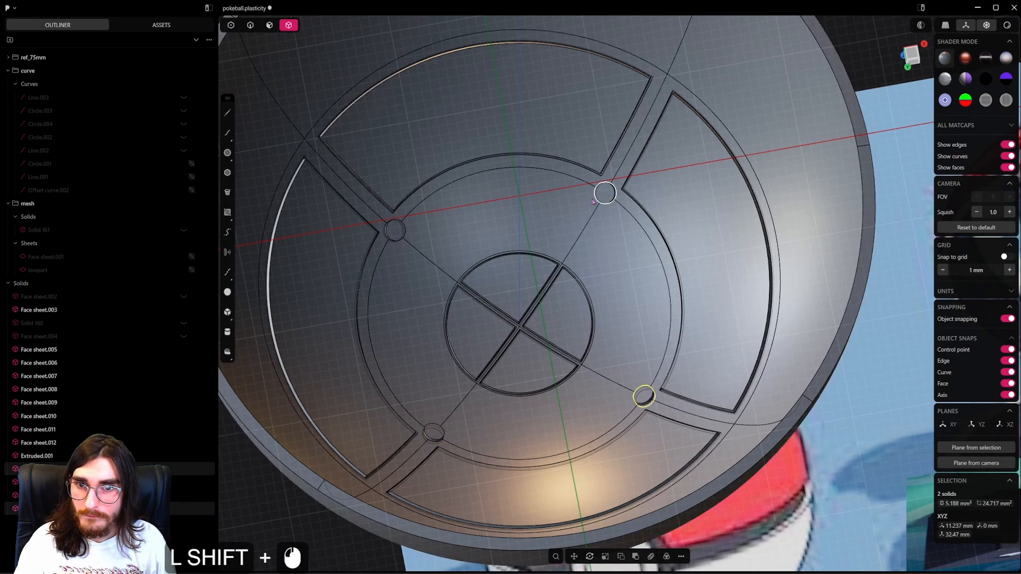
left_click(392, 233, "shift")
left_click(433, 434, "shift")
key("s")
key("s")
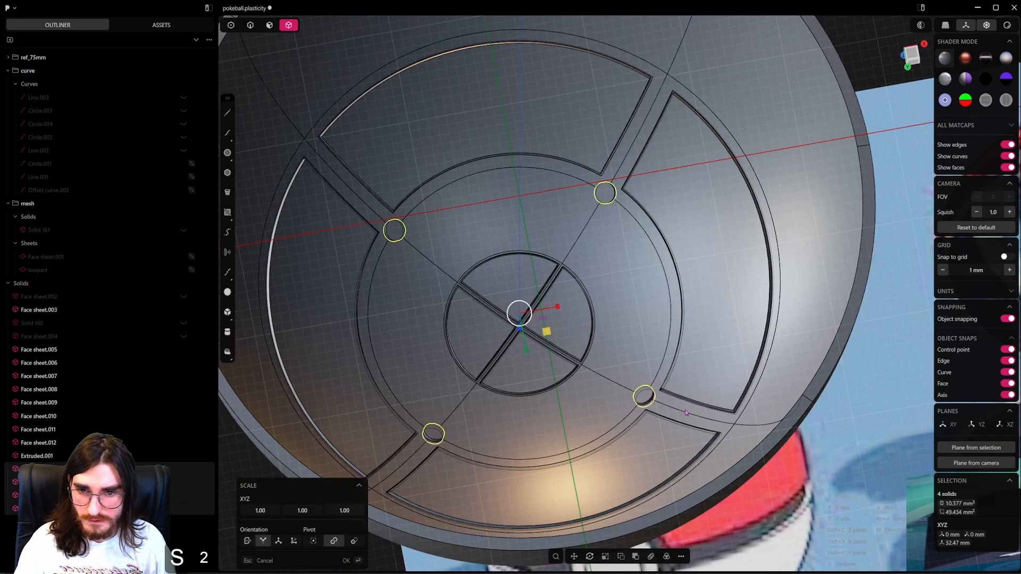
left_click(685, 410)
key("ctrl+z")
Push the cylindrical side faces of all four discs inward by about 0.05 mm and save the file.
left_click(269, 26)
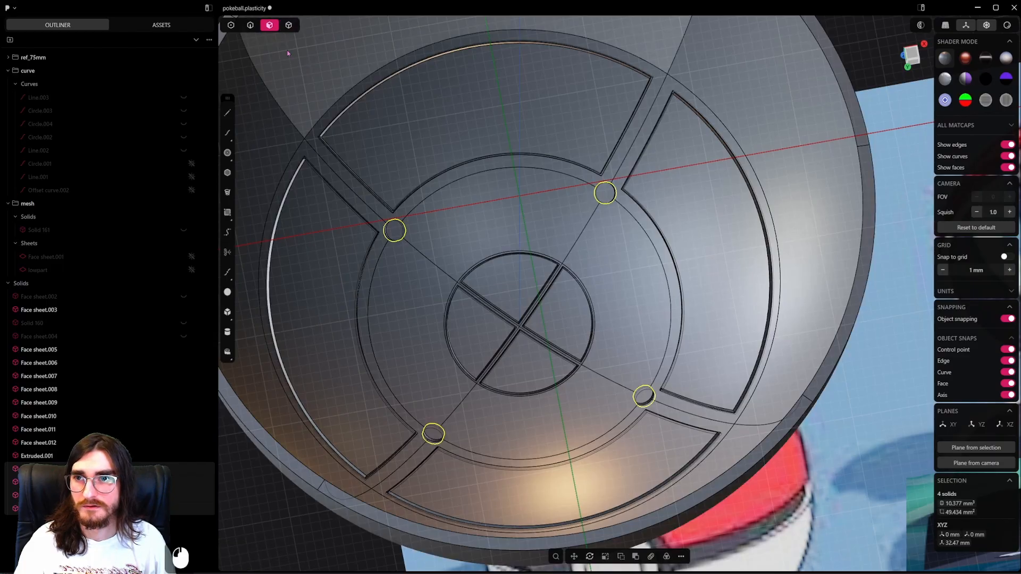
left_click(645, 195)
scroll(644, 196, "up", 3)
middle_click_drag(645, 196, 609, 179)
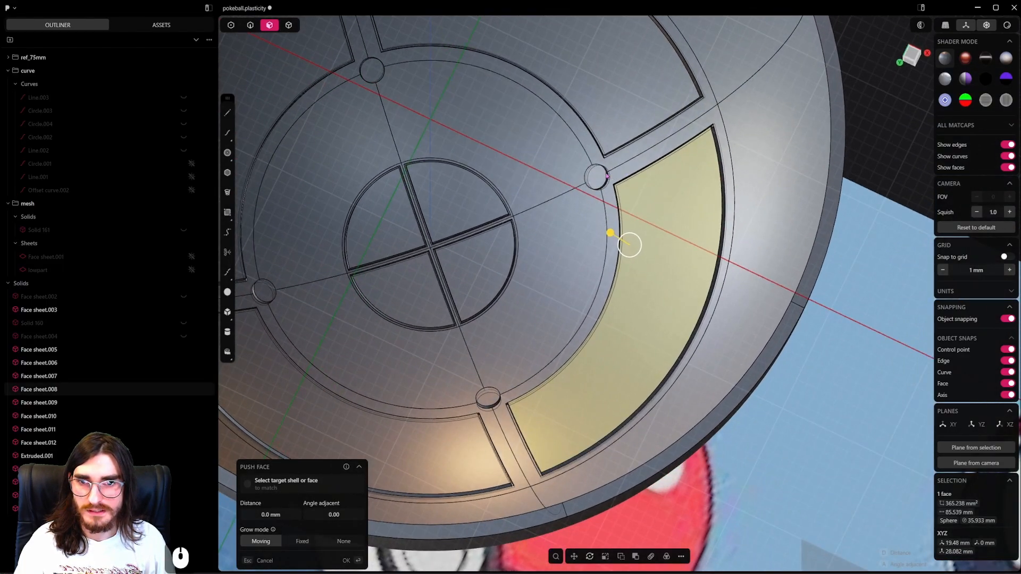
left_click(608, 176)
middle_click_drag(449, 176, 528, 307, "shift")
scroll(458, 213, "up", 4)
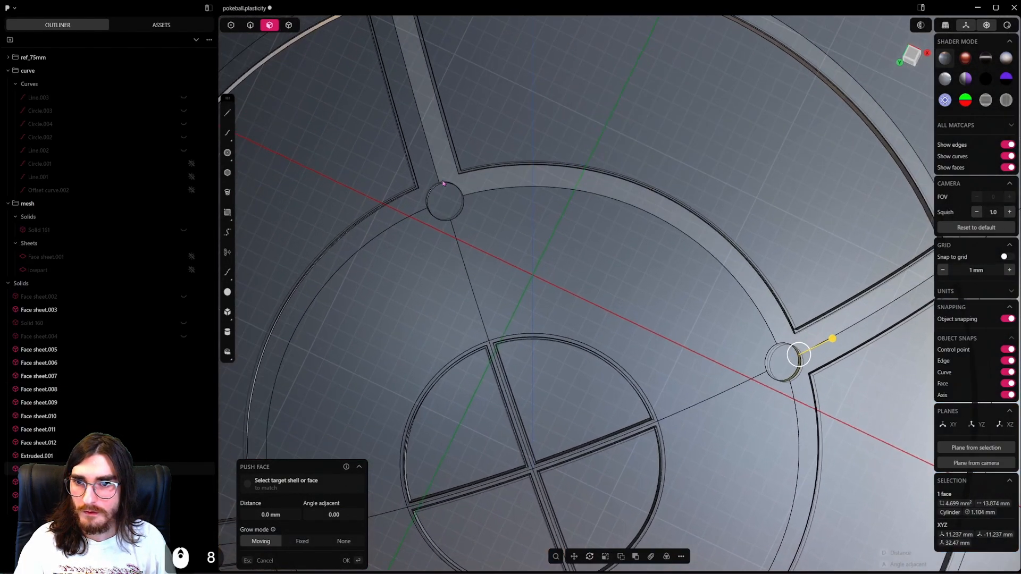
middle_click_drag(447, 202, 534, 196)
left_click(450, 176, "shift")
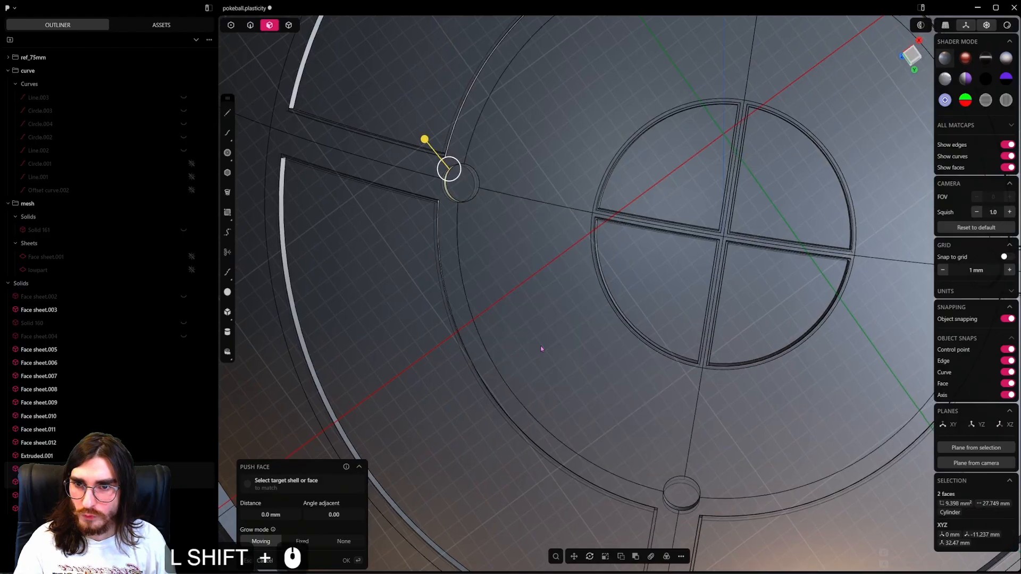
middle_click_drag(672, 481, 625, 313, "shift")
scroll(630, 324, "up", 3)
left_click(634, 343, "shift")
middle_click_drag(713, 285, 506, 414, "shift")
middle_click_drag(797, 192, 558, 234, "shift")
scroll(626, 314, "up", 2)
left_click(585, 317, "shift")
middle_click_drag(583, 306, 633, 339, "shift")
scroll(633, 330, "down", 10, "shift")
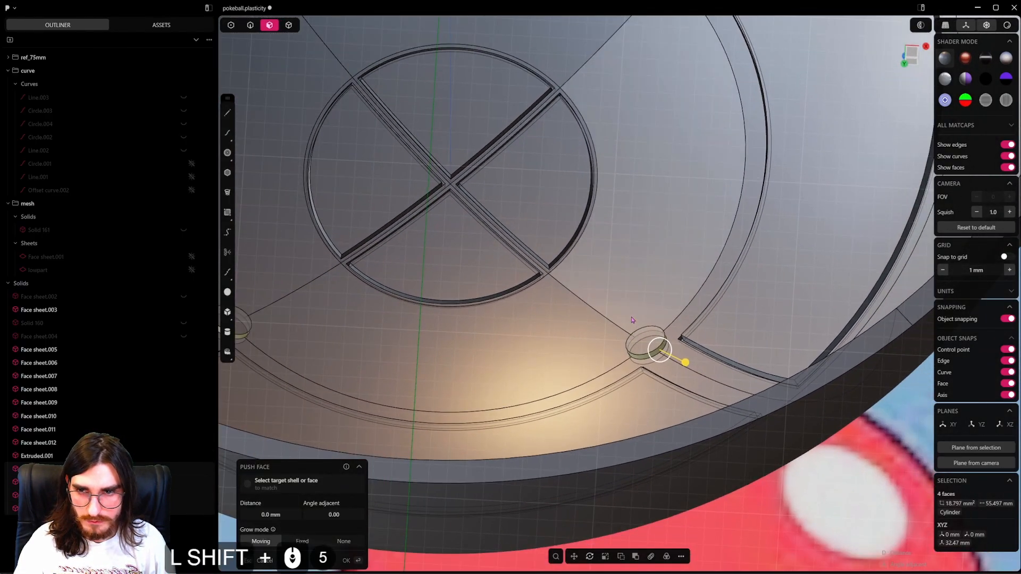
middle_click_drag(584, 251, 628, 319, "shift")
left_click(724, 426)
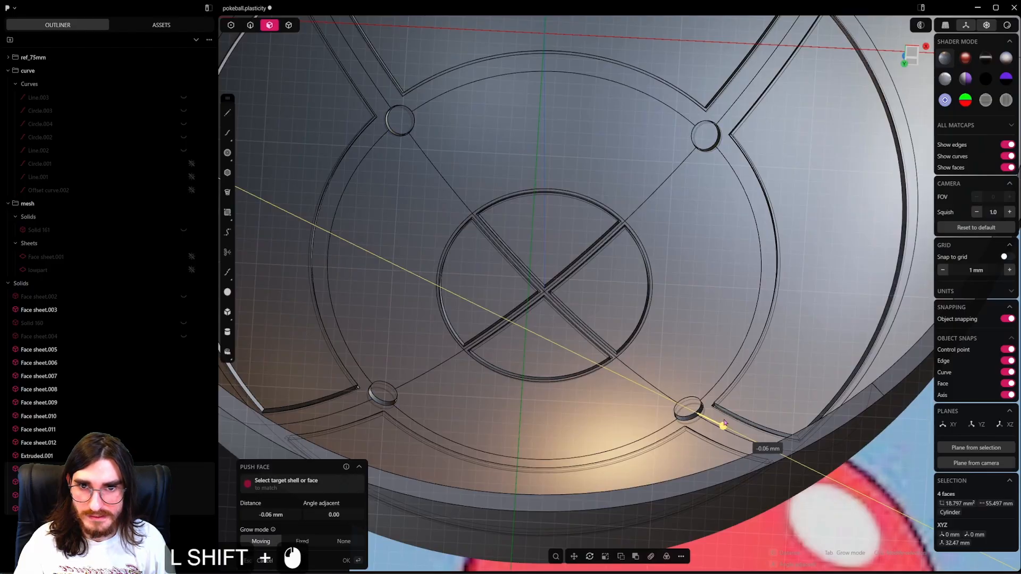
left_click_drag(725, 423, 724, 422, "shift")
right_click(638, 307)
middle_click_drag(635, 305, 594, 310)
key("ctrl+s")
Fillet the circular rim edges of all four discs on the shell's inner side.
scroll(594, 310, "down", 2)
scroll(594, 310, "down", 1)
middle_click_drag(564, 48, 603, 421, "shift")
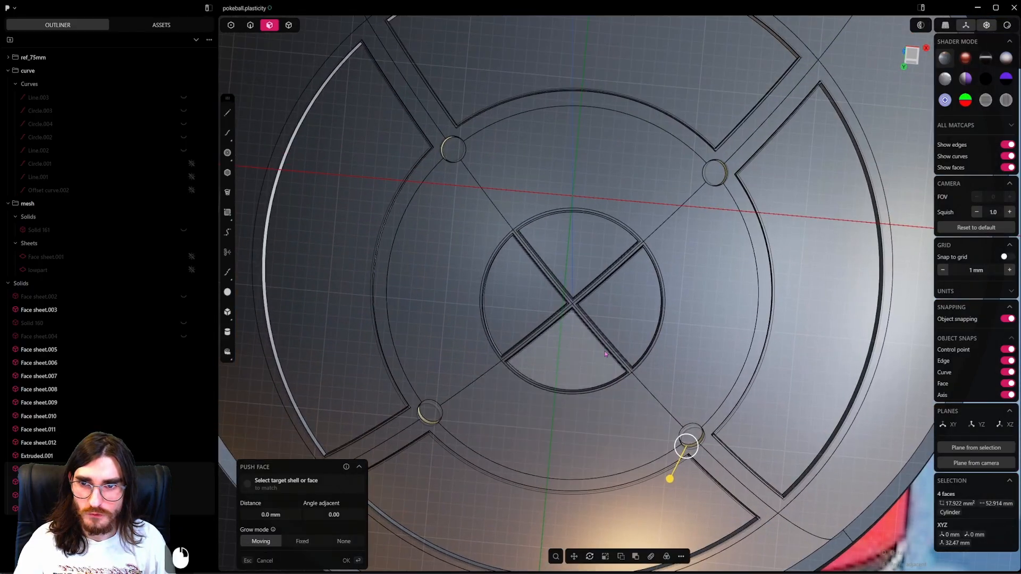
right_click(588, 340)
scroll(594, 330, "down", 5)
scroll(476, 178, "up", 4)
scroll(444, 121, "up", 4)
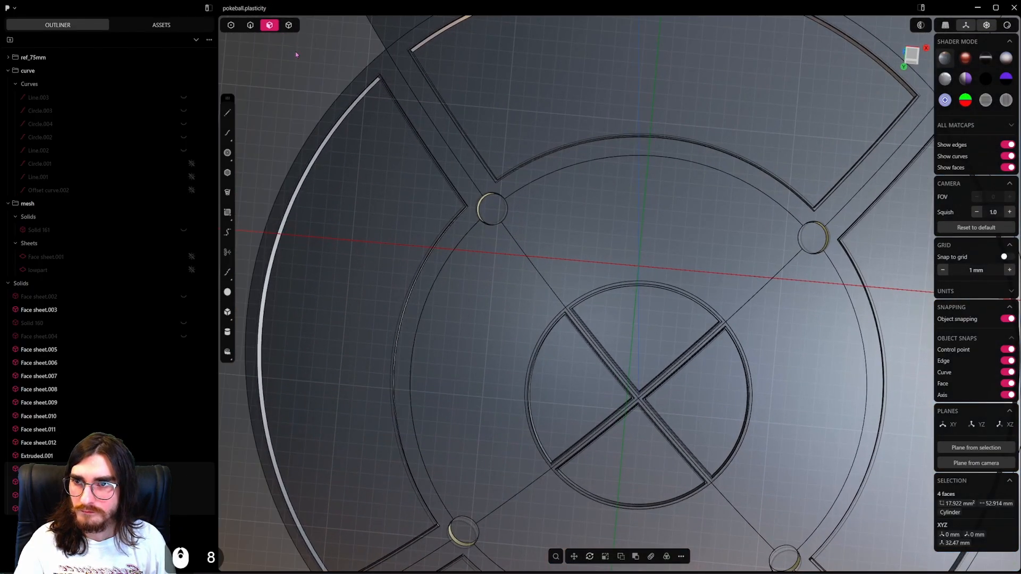
left_click(248, 25)
left_click(496, 196)
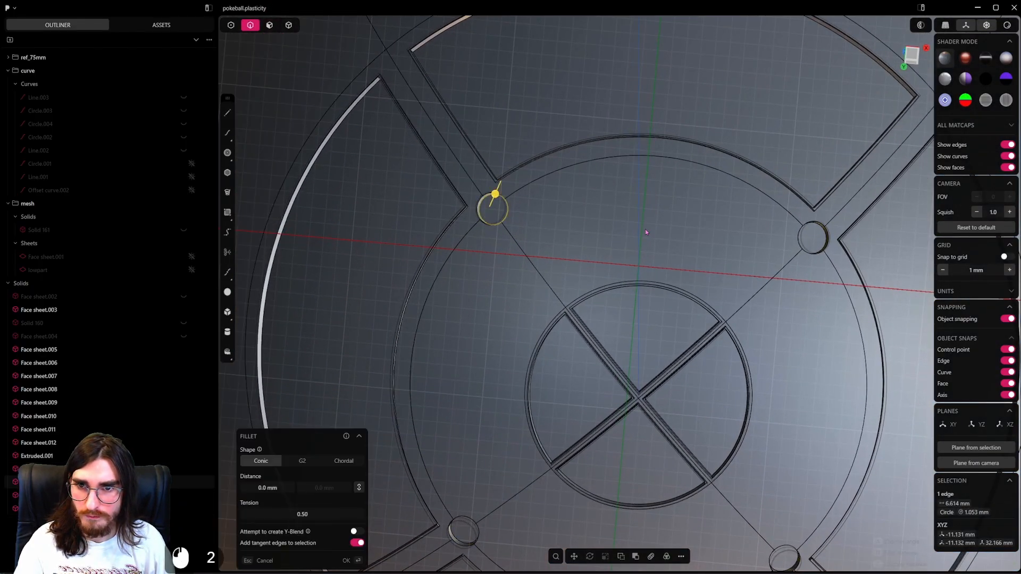
left_click(817, 224, "shift")
middle_click_drag(804, 521, 785, 336, "shift")
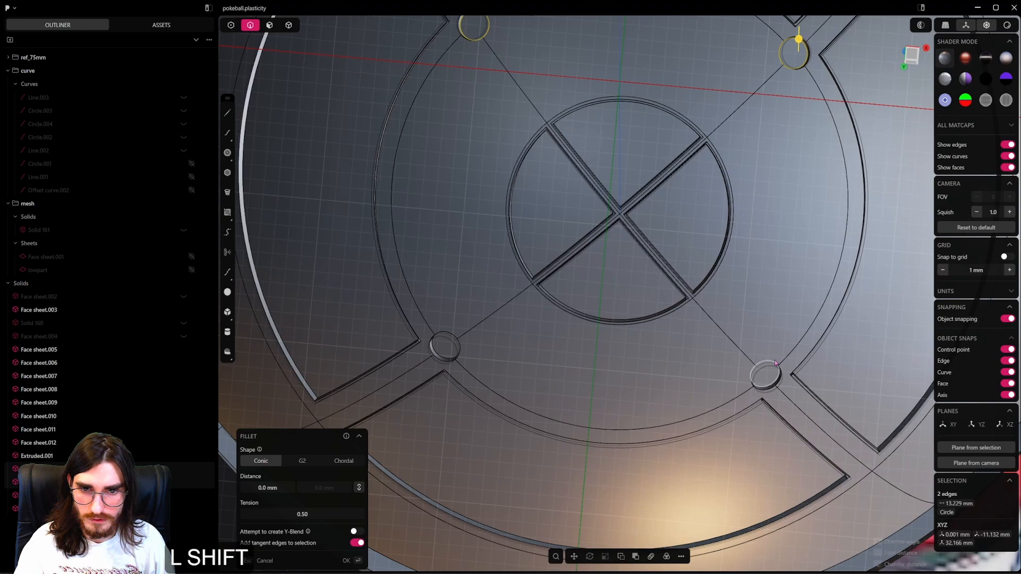
left_click(459, 348, "shift")
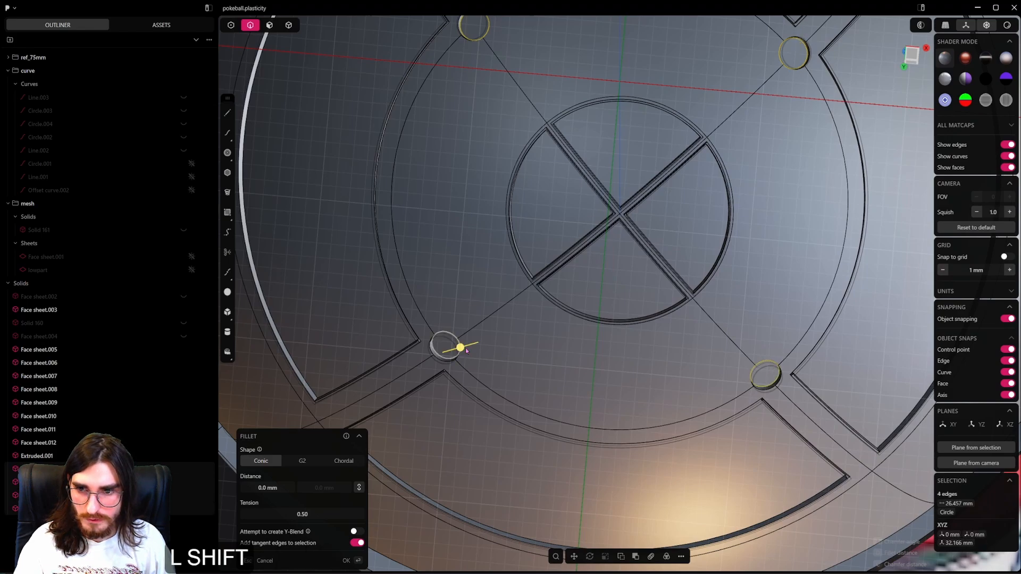
left_click_drag(461, 347, 494, 337, "shift")
right_click(496, 337)
Examine the four filleted joint discs on the inner ring from below and from oblique angles.
scroll(584, 252, "down", 9)
middle_click_drag(585, 252, 614, 299, "shift")
scroll(578, 332, "down", 12)
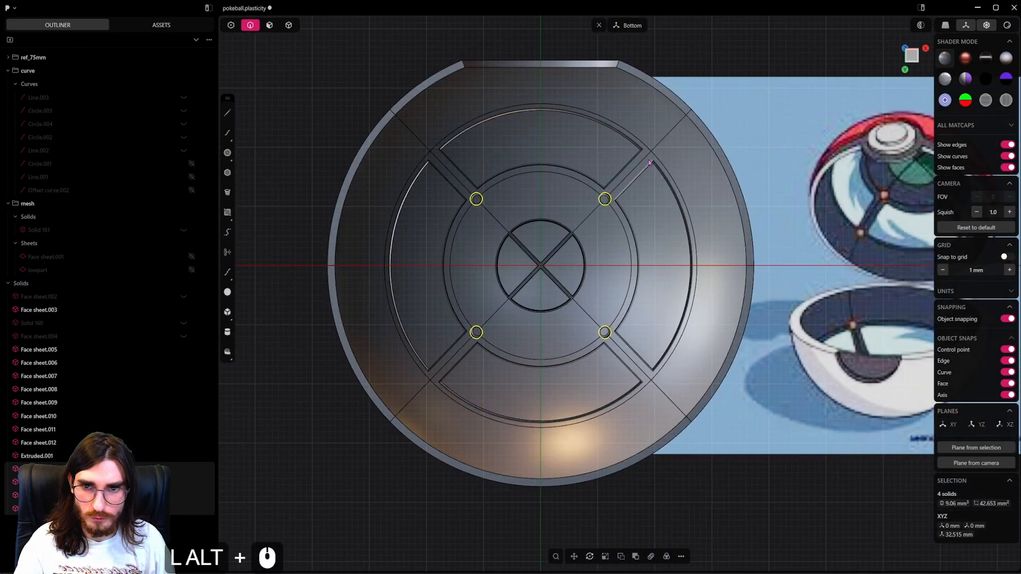
middle_click_drag(640, 151, 624, 186, "shift")
key("4")
scroll(566, 239, "up", 2)
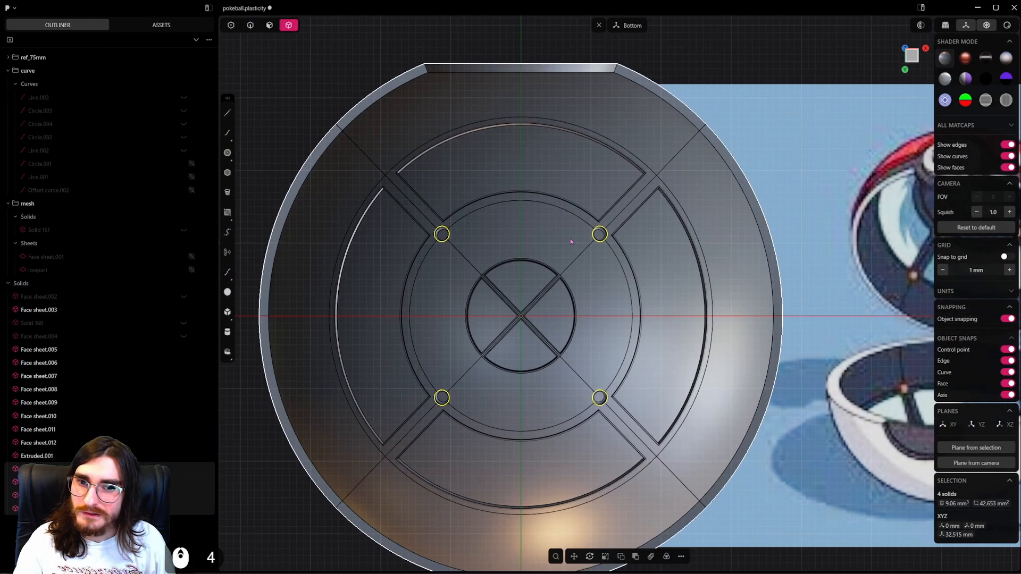
left_click(599, 234)
scroll(599, 233, "up", 2)
middle_click_drag(599, 234, 584, 195)
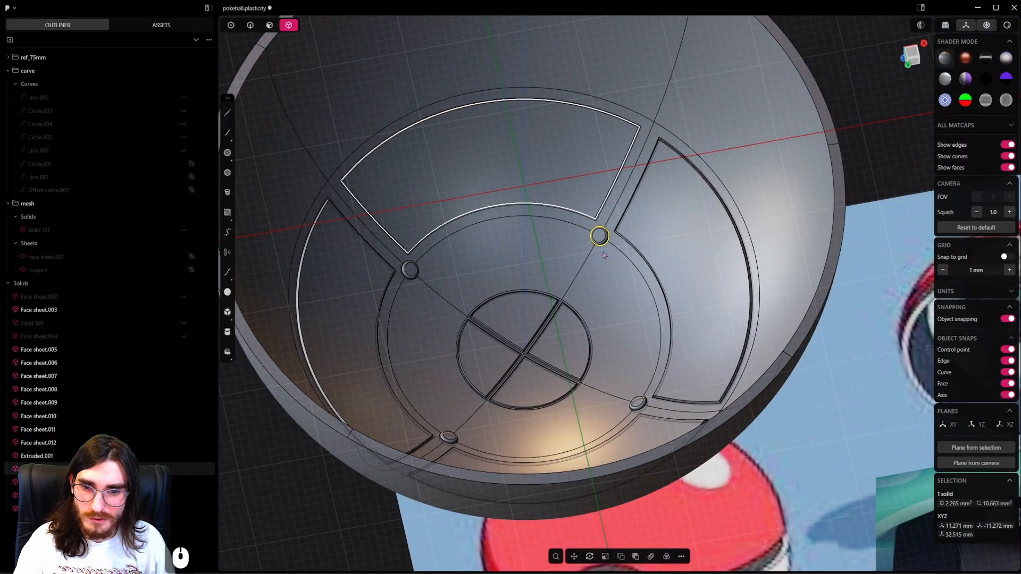
scroll(631, 373, "up", 9)
middle_click_drag(643, 407, 638, 332, "shift")
scroll(638, 362, "up", 5)
scroll(614, 323, "down", 13)
scroll(608, 313, "down", 11)
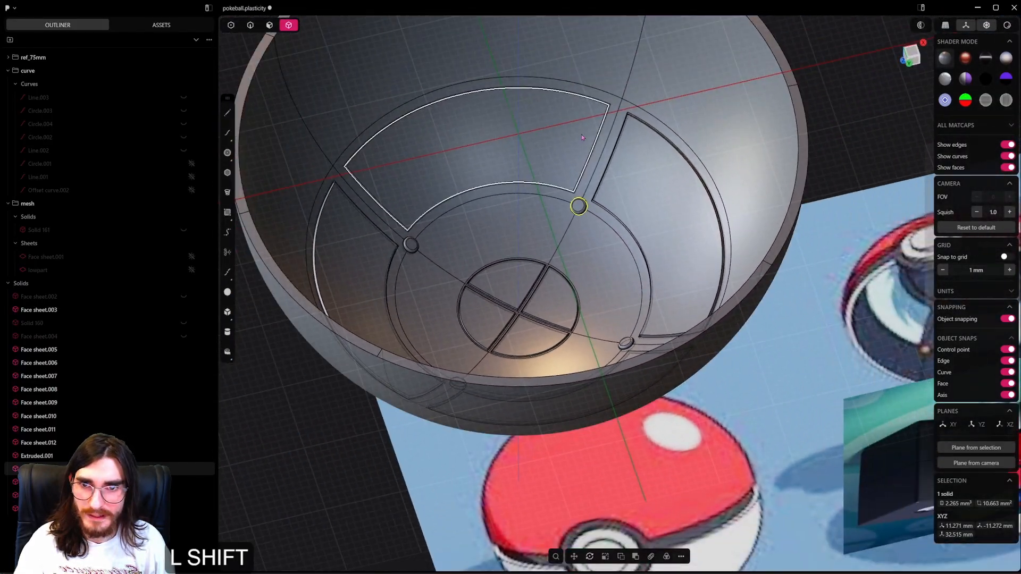
middle_click_drag(547, 50, 565, 172, "shift")
scroll(565, 172, "down", 10)
Place a copy of the loose source disc on the shell's inner face near the outer ring and diagonal seam crossing, with edge snapping off.
left_click(493, 114)
middle_click_drag(597, 278, 560, 254)
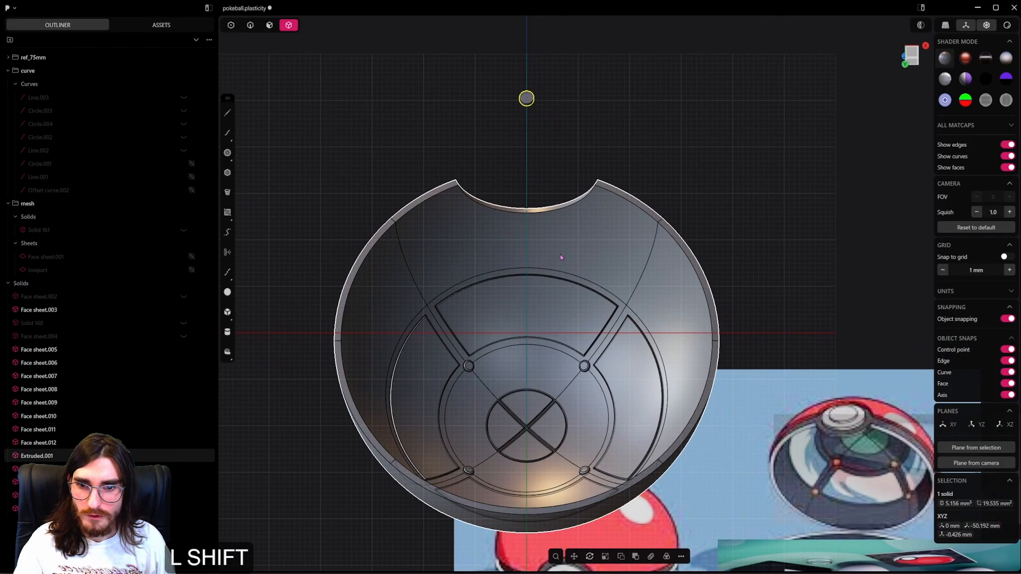
middle_click_drag(527, 112, 531, 157, "shift")
scroll(531, 157, "up", 2)
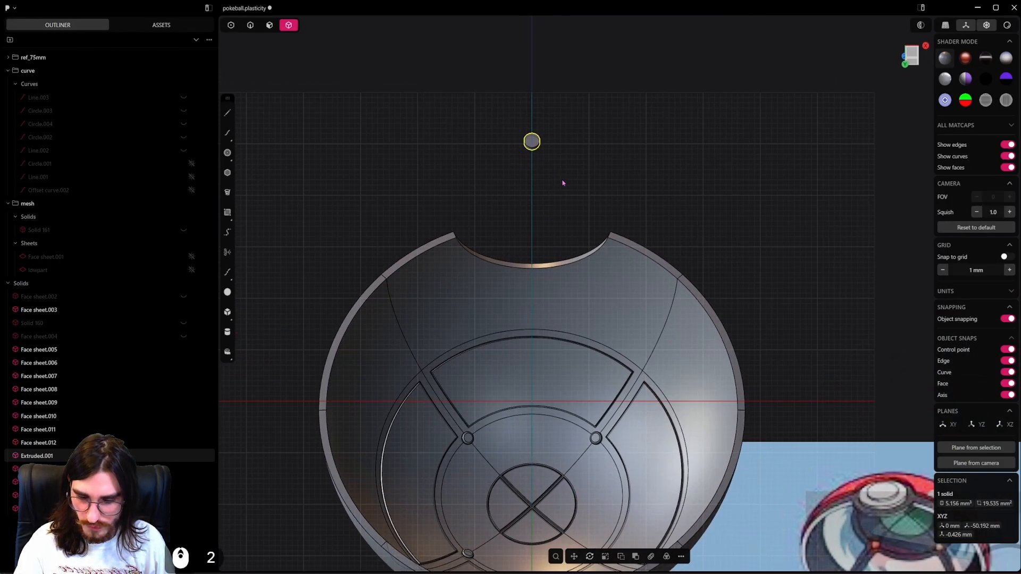
key("ctrl+d")
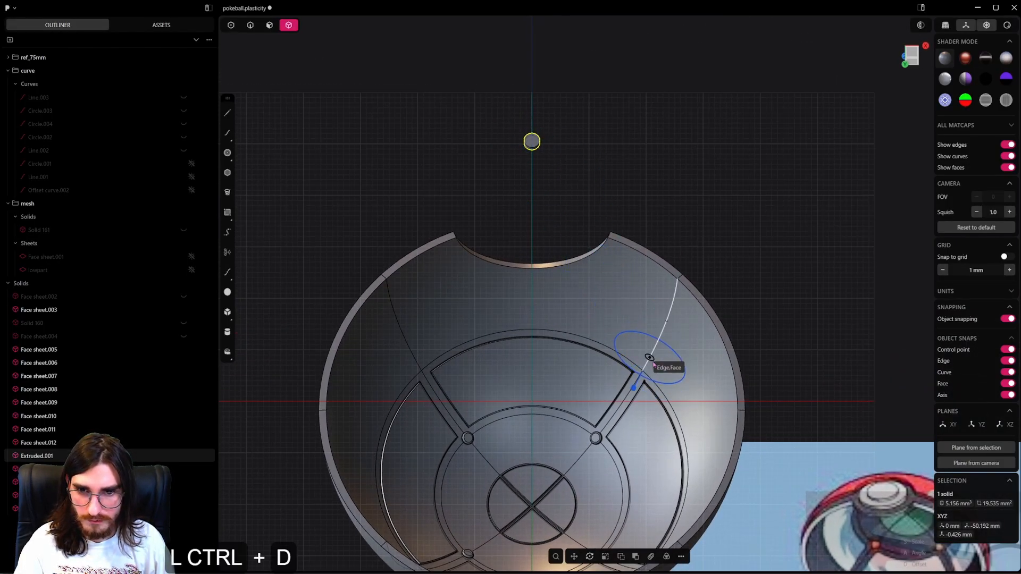
left_click(1010, 361)
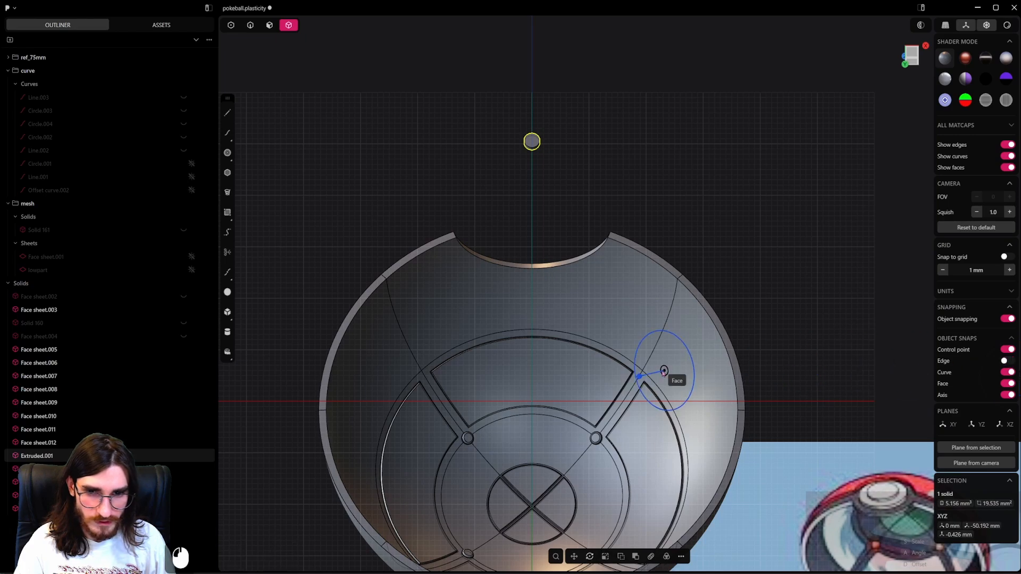
scroll(640, 374, "up", 17)
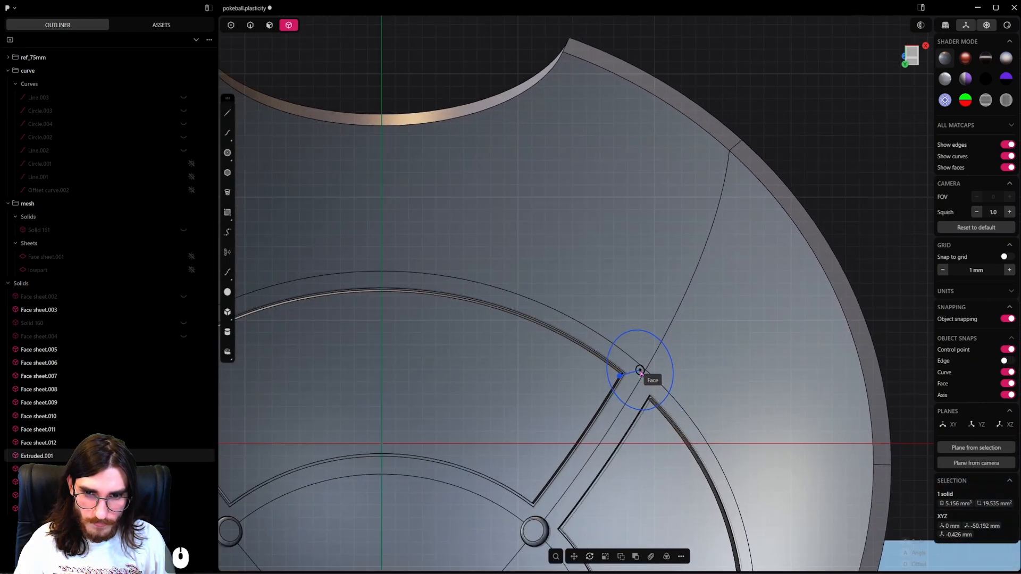
middle_click_drag(640, 373, 699, 356)
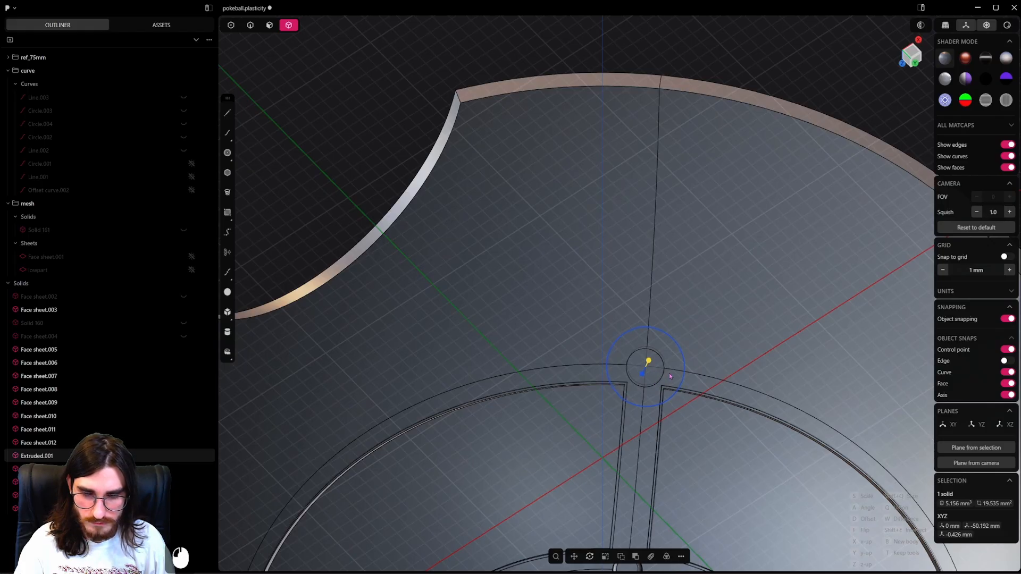
key("Escape")
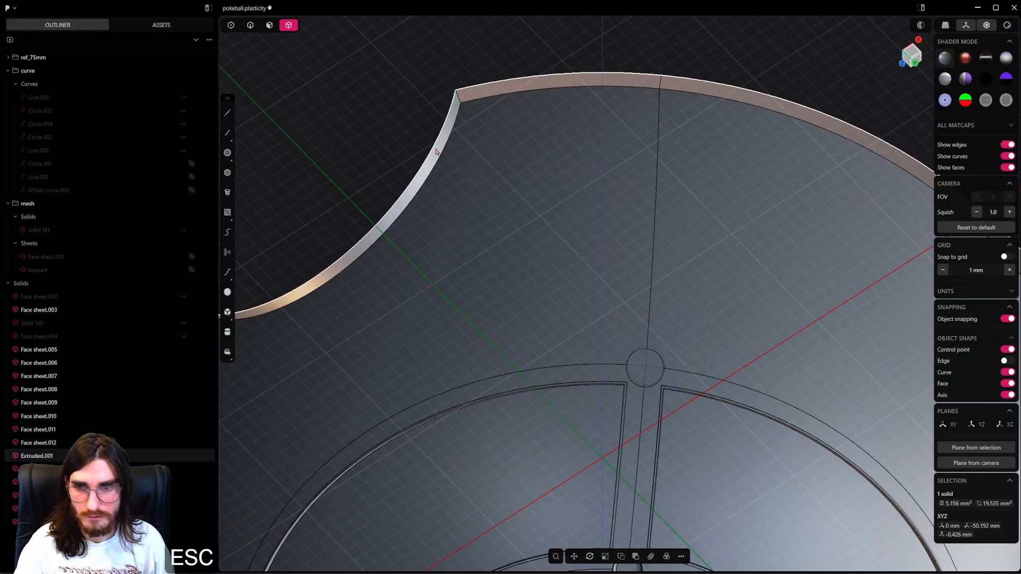
Move the placed disc exactly onto the crossing of the outer ring and the diagonal seam, using edge snapping.
middle_click_drag(663, 367, 647, 372)
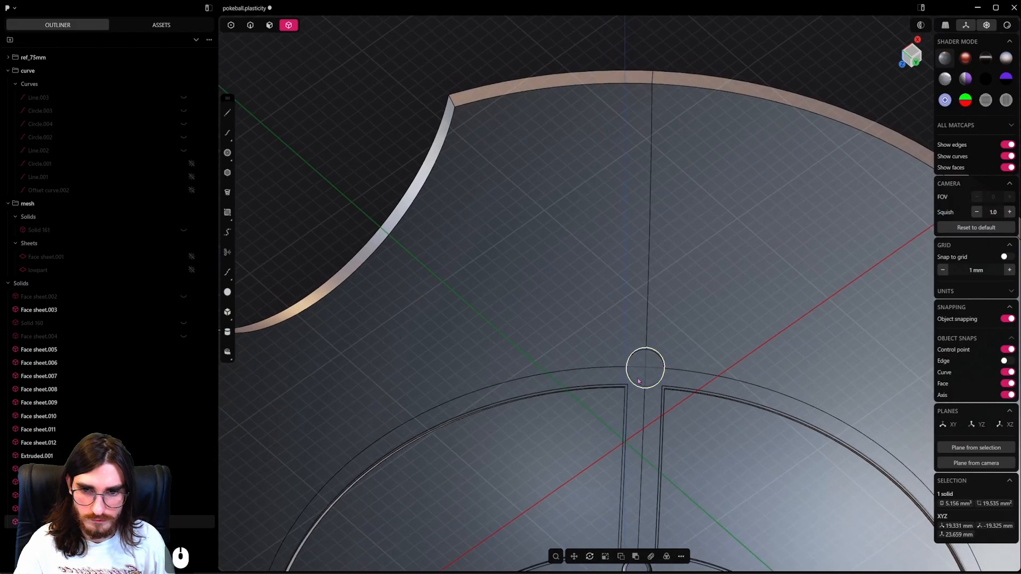
key("g")
key("ctrl")
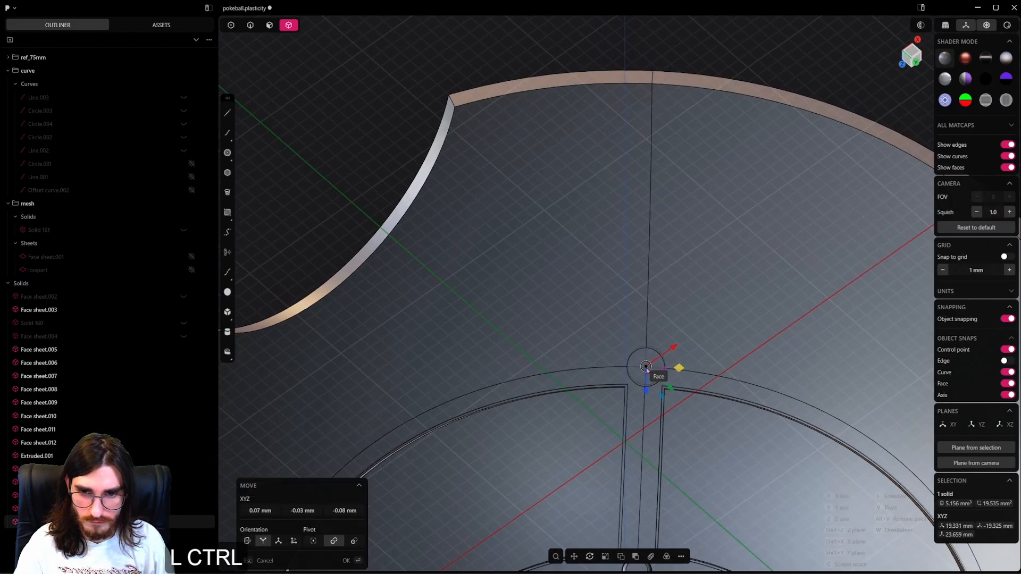
key("ctrl+2")
left_click(1005, 362, "ctrl")
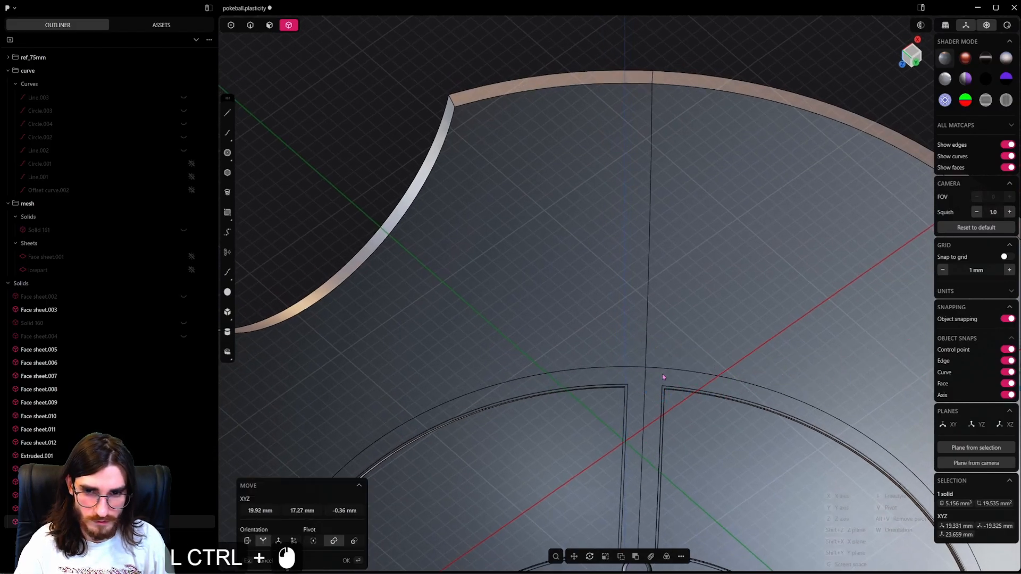
key("ctrl+Escape")
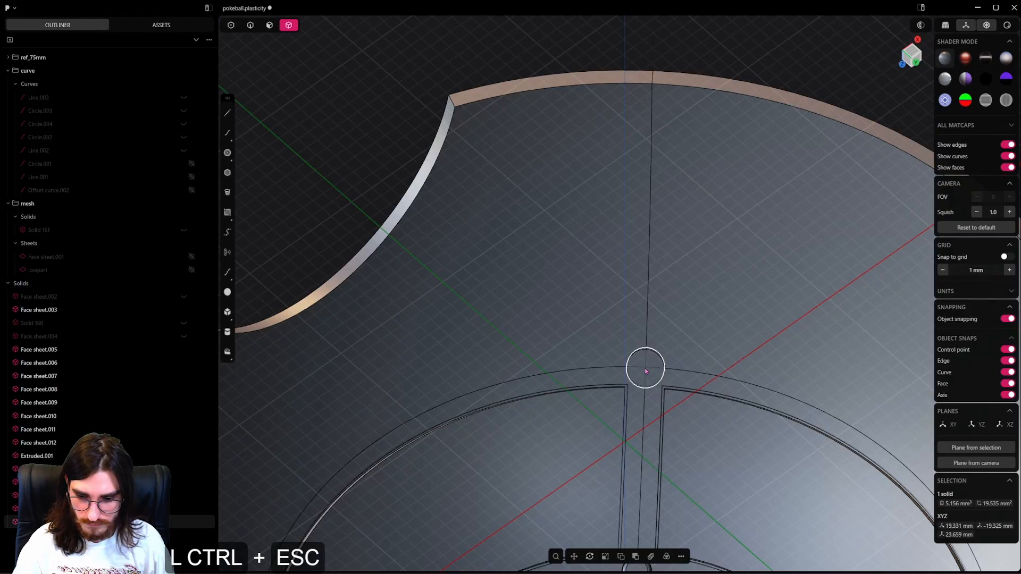
key("ctrl+g")
key("ctrl+2")
left_click(646, 367, "ctrl")
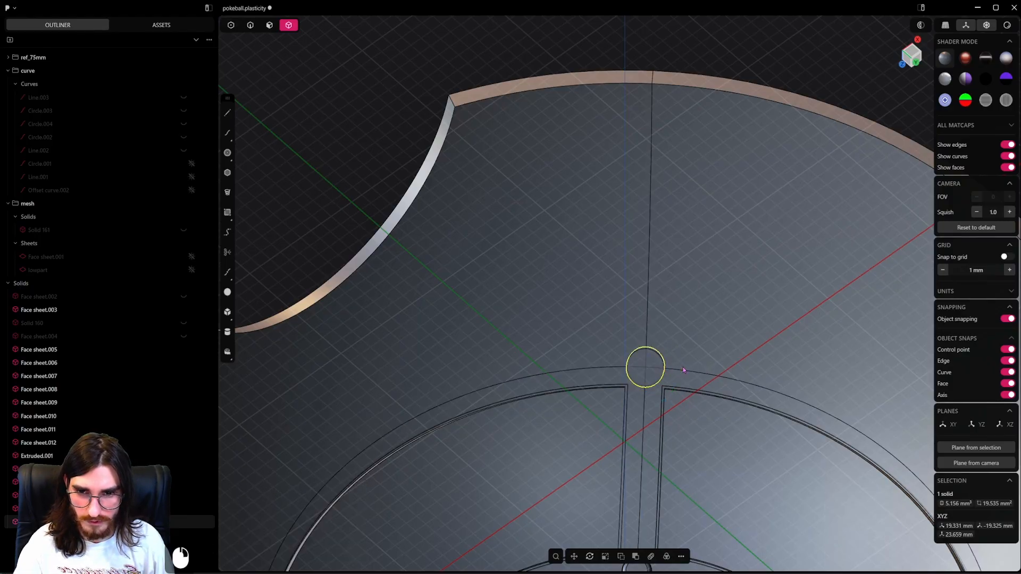
Scale the outer disc down uniformly in several passes to a radius of about 1.1 mm.
scroll(678, 368, "down", 2)
middle_click_drag(677, 368, 609, 359)
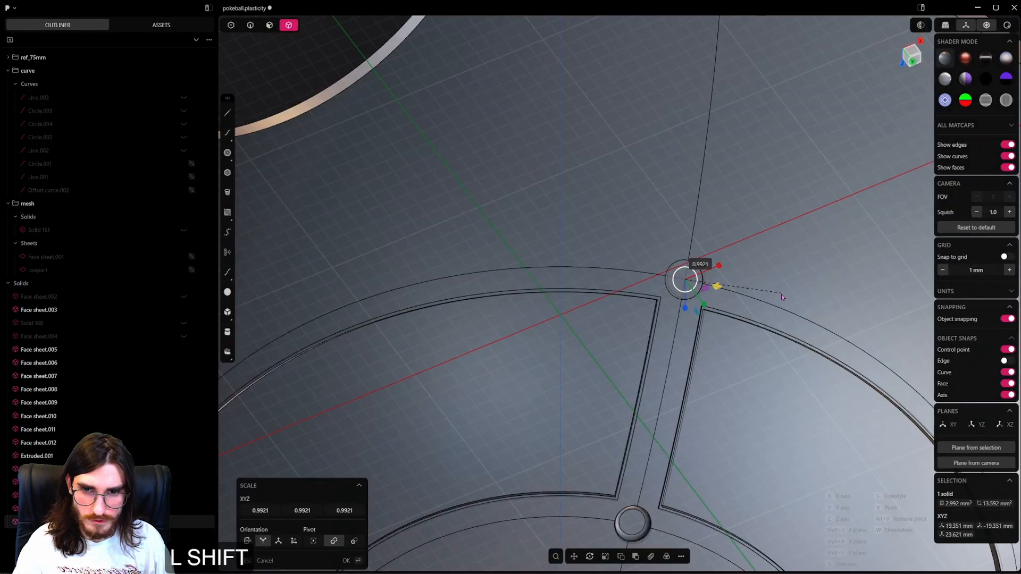
left_click(754, 297, "shift")
right_click(754, 296)
scroll(754, 296, "down", 2)
middle_click_drag(754, 296, 762, 299)
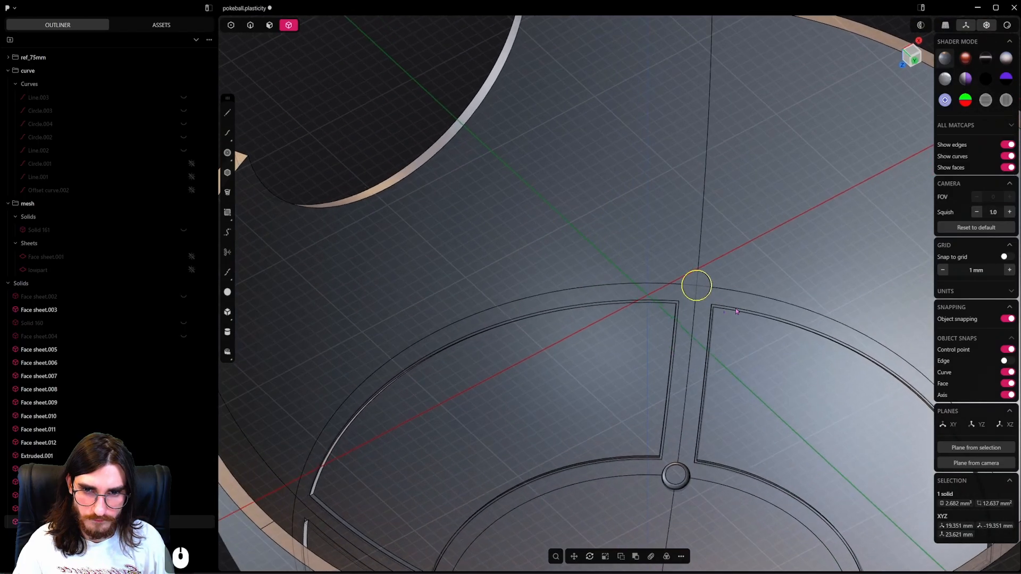
key("s")
left_click(762, 301, "shift")
right_click(762, 300)
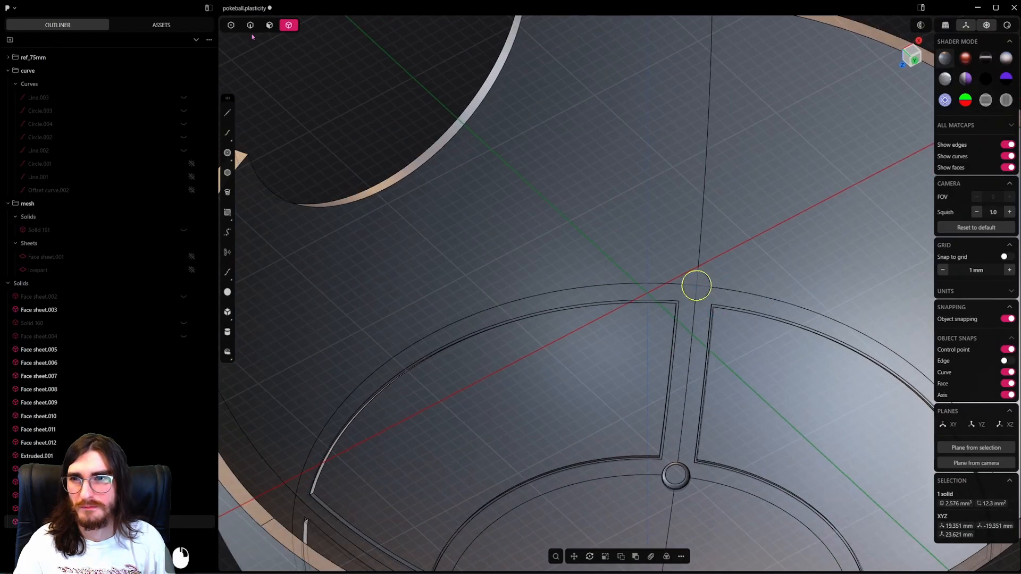
Radially array the outer disc into 4 instances over 360 degrees about the shell's centre in the bottom view.
middle_click_drag(687, 270, 648, 278)
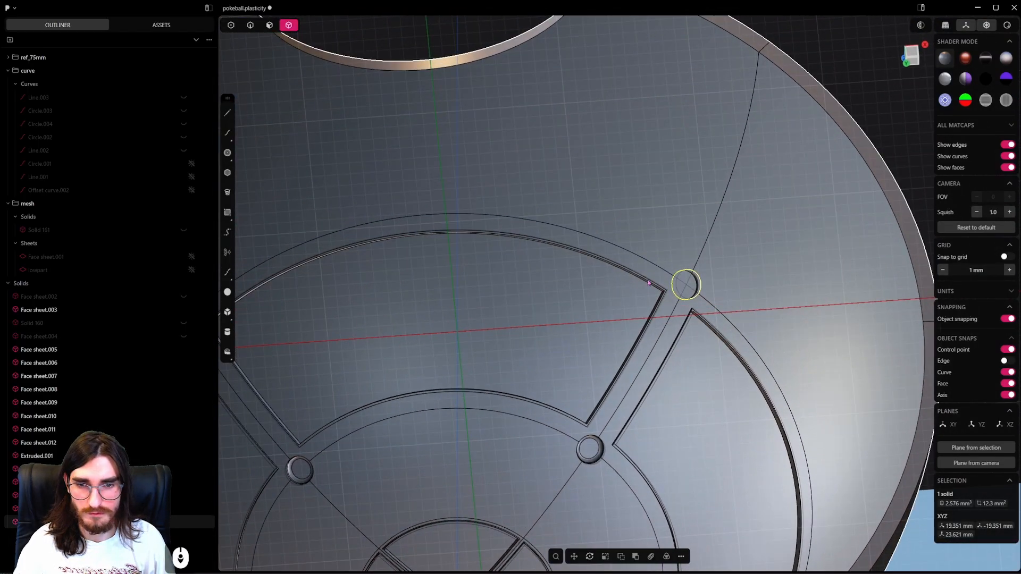
scroll(647, 279, "down", 3)
middle_click(574, 260, "alt")
scroll(611, 266, "down", 3)
middle_click_drag(659, 314, 656, 270, "shift")
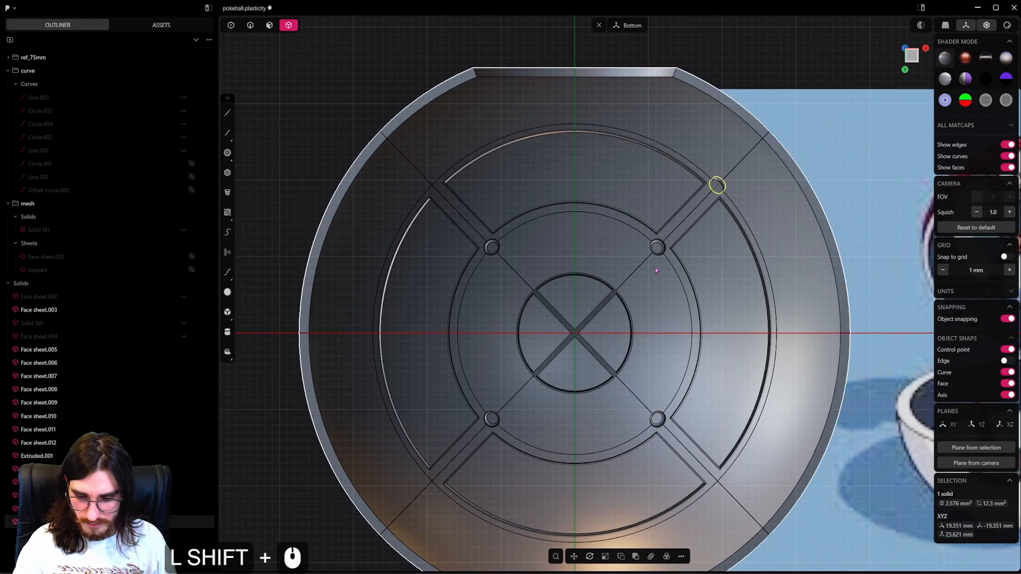
key("f")
left_click(729, 363)
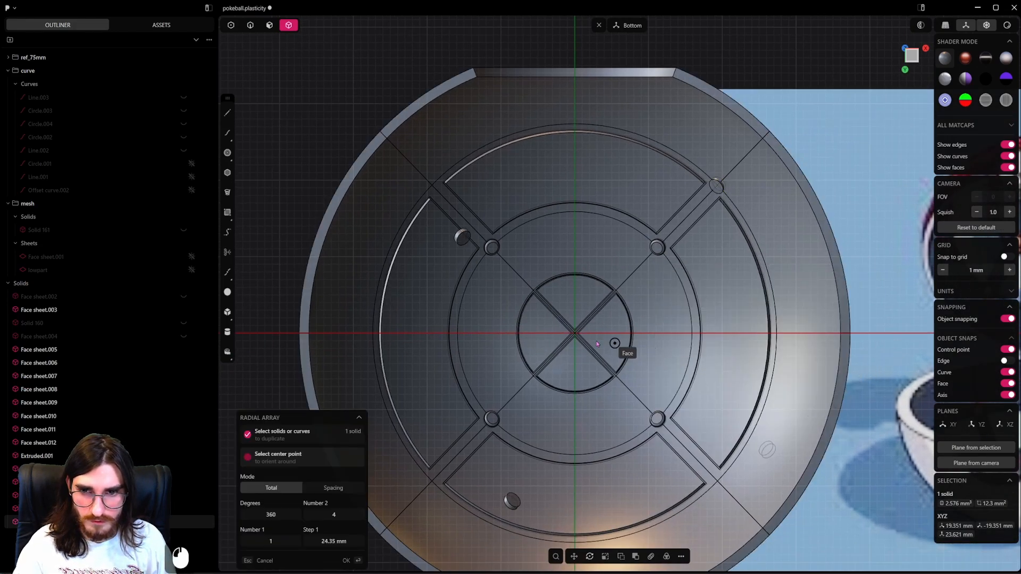
left_click(574, 335)
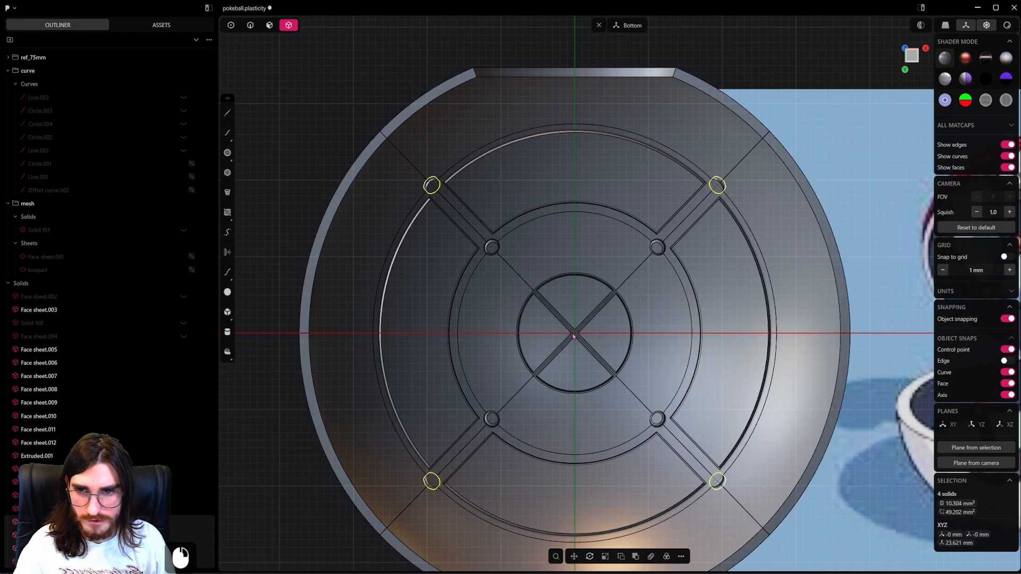
Subtract the four outer discs from the shell with a Boolean difference, keeping the tool bodies.
middle_click_drag(574, 335, 650, 263)
left_click(748, 236)
left_click(695, 190, "shift")
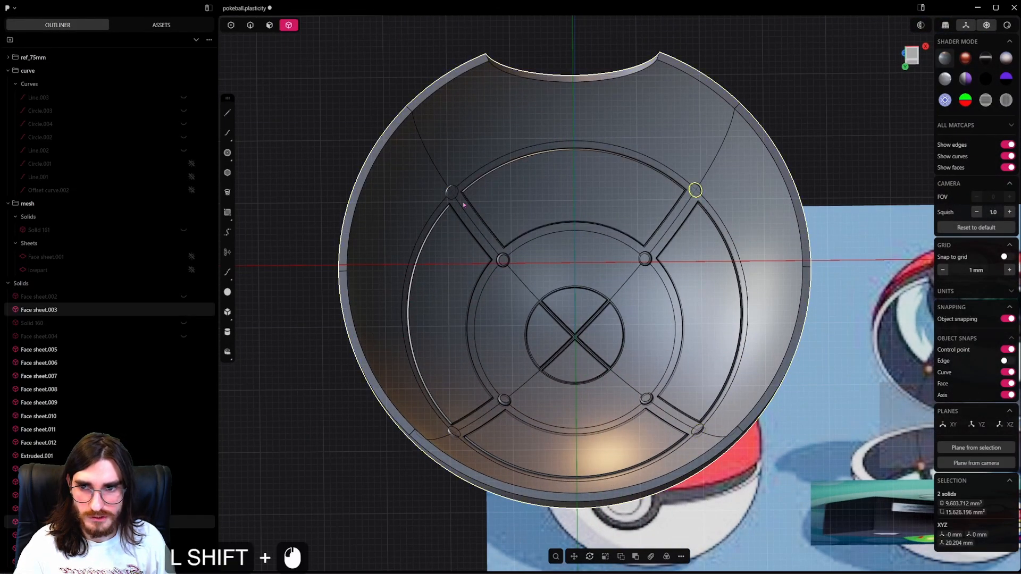
left_click(453, 431, "shift")
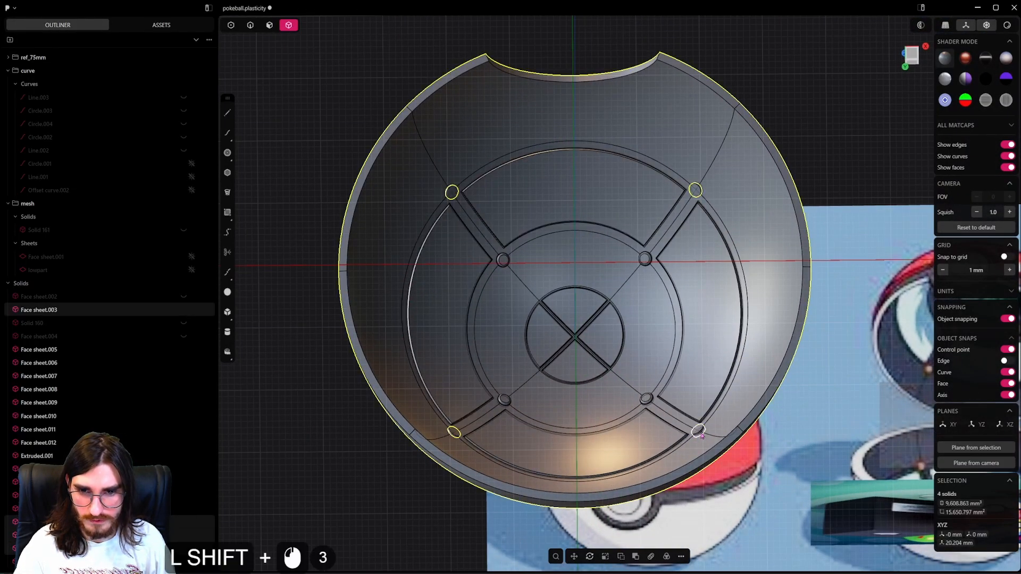
scroll(701, 436, "up", 2)
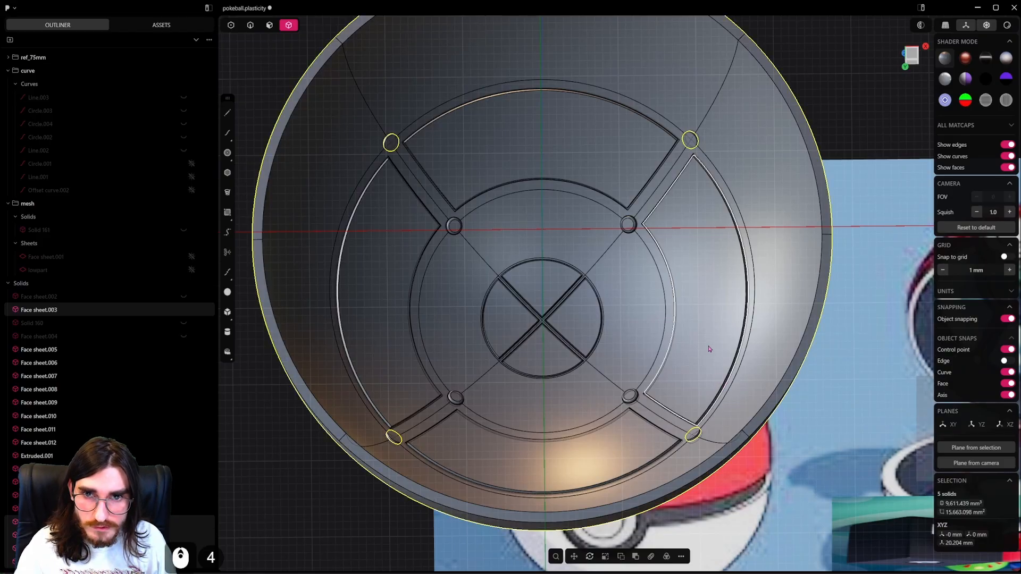
key("q")
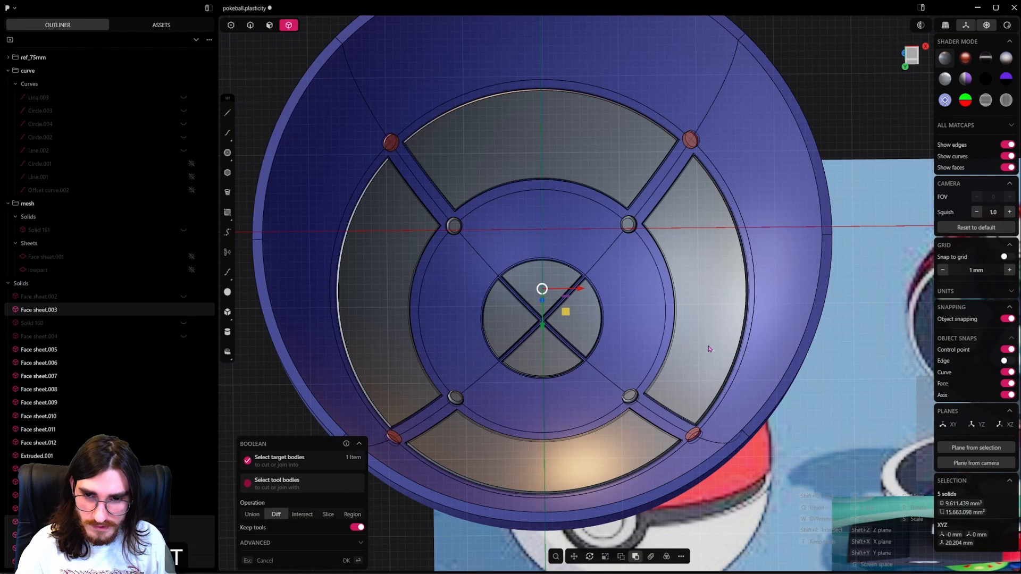
right_click(709, 349)
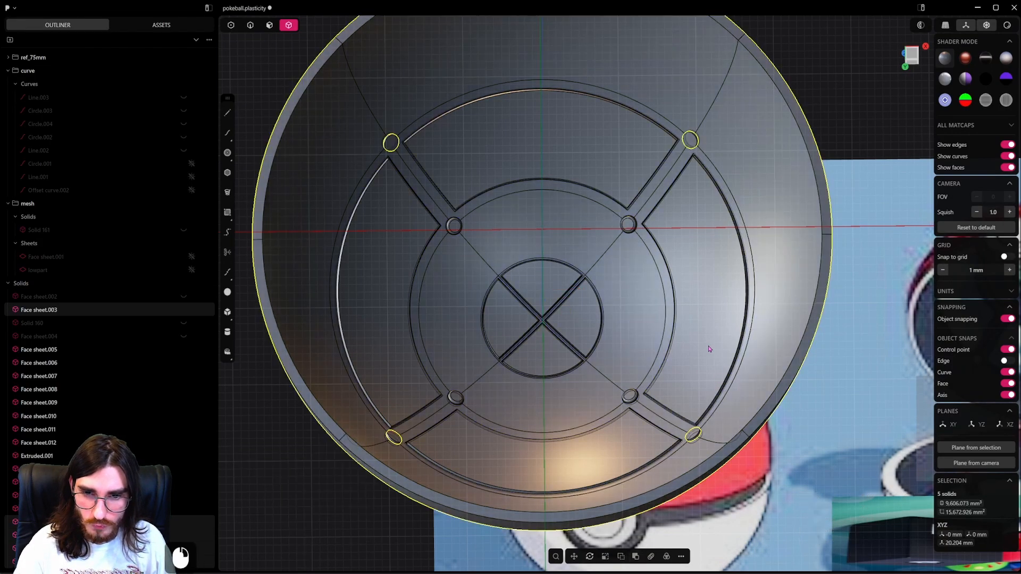
Push the cylindrical side faces of the four outer discs inward by 0.05 mm.
left_click(270, 25)
scroll(691, 141, "up", 20)
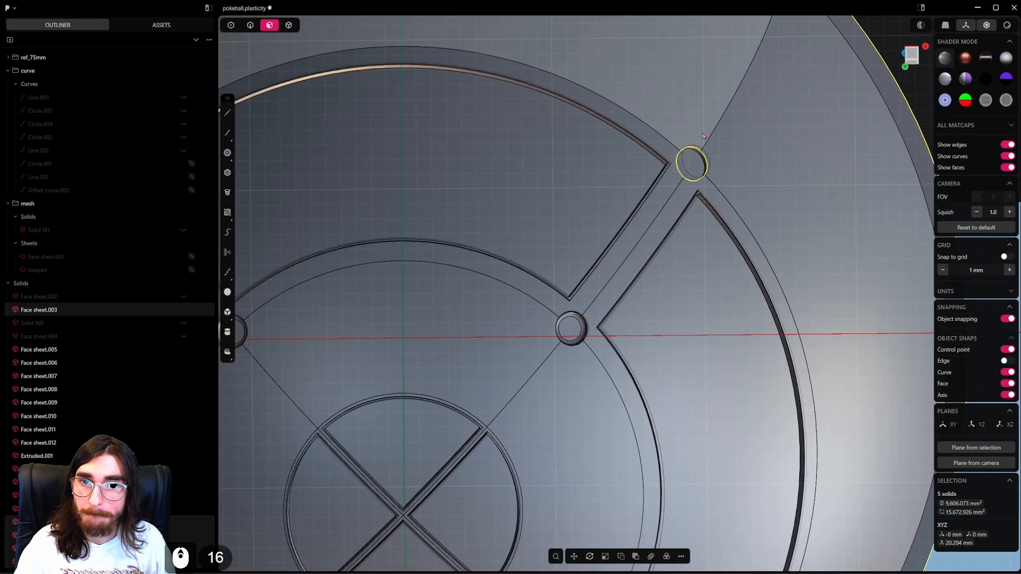
left_click(705, 162)
scroll(425, 247, "down", 6)
middle_click_drag(425, 247, 827, 263, "shift")
scroll(490, 244, "up", 5, "shift")
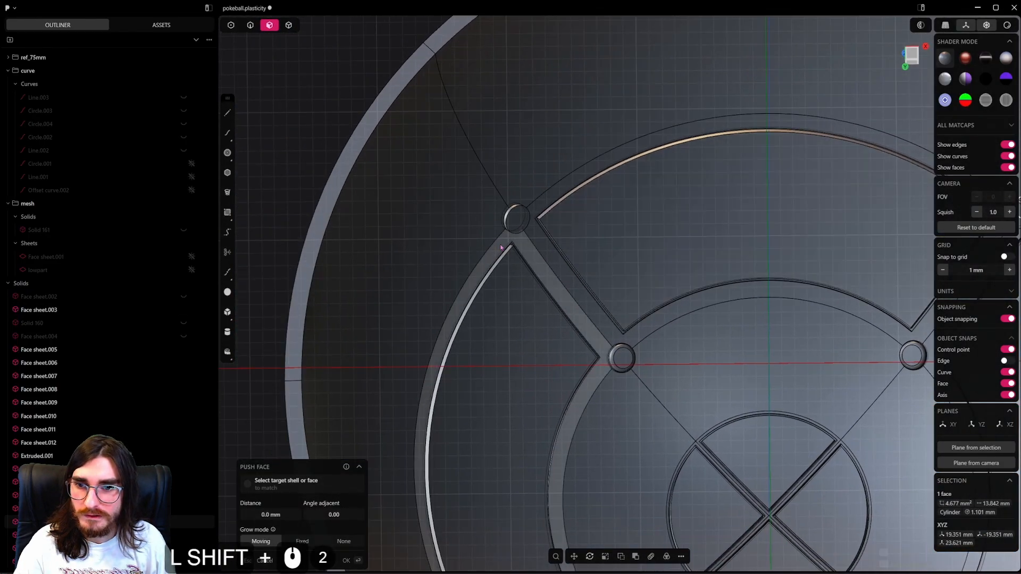
left_click(525, 197, "shift")
middle_click_drag(518, 435, 554, 129, "shift")
middle_click_drag(550, 366, 571, 230, "shift")
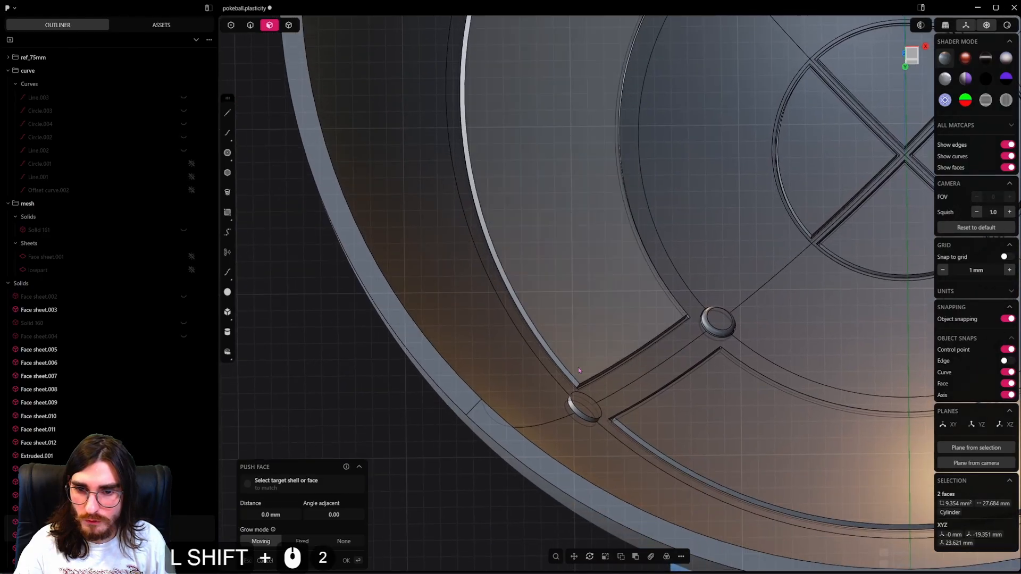
left_click(584, 418, "shift")
middle_click_drag(829, 417, 345, 428, "shift")
left_click(737, 419, "shift")
middle_click_drag(745, 417, 816, 410)
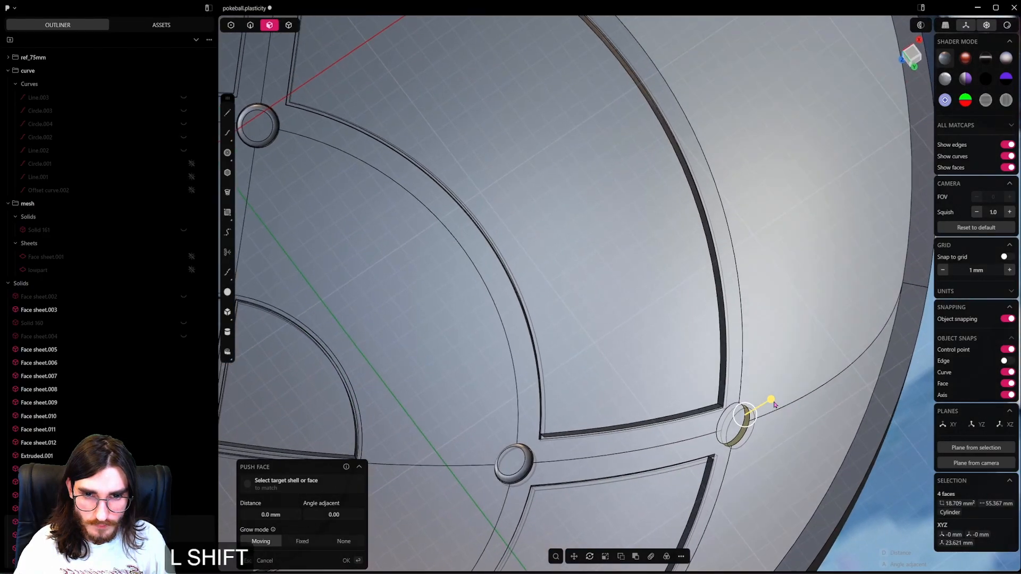
left_click_drag(770, 403, 767, 404, "shift")
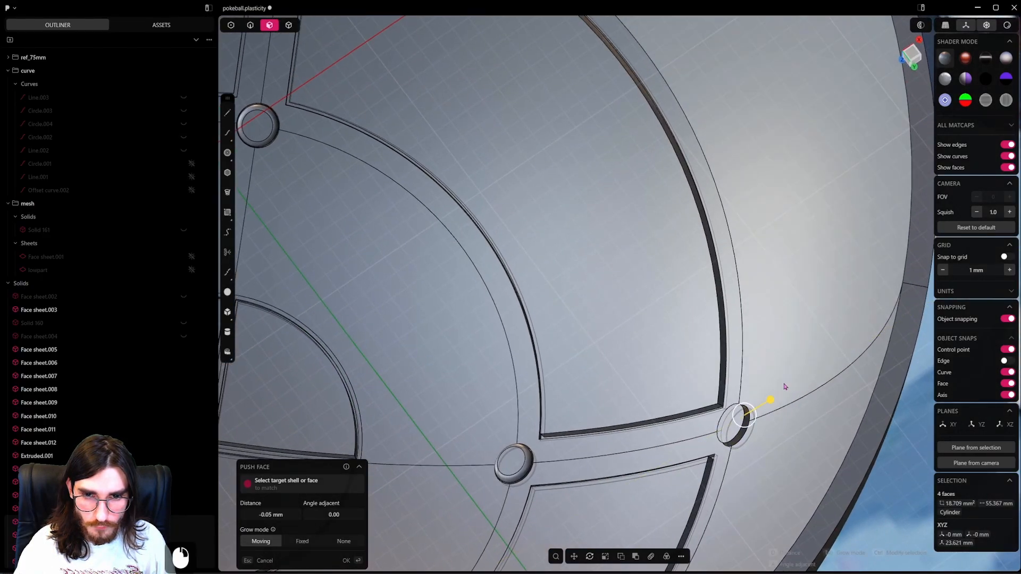
right_click(766, 391)
Fillet the circular rim edges of the four outer discs with a distance of about 0.31 mm.
scroll(763, 362, "down", 2)
middle_click_drag(424, 131, 691, 291, "shift")
key("2")
left_click(646, 143)
middle_click_drag(531, 213, 728, 107, "shift")
left_click(431, 291, "shift")
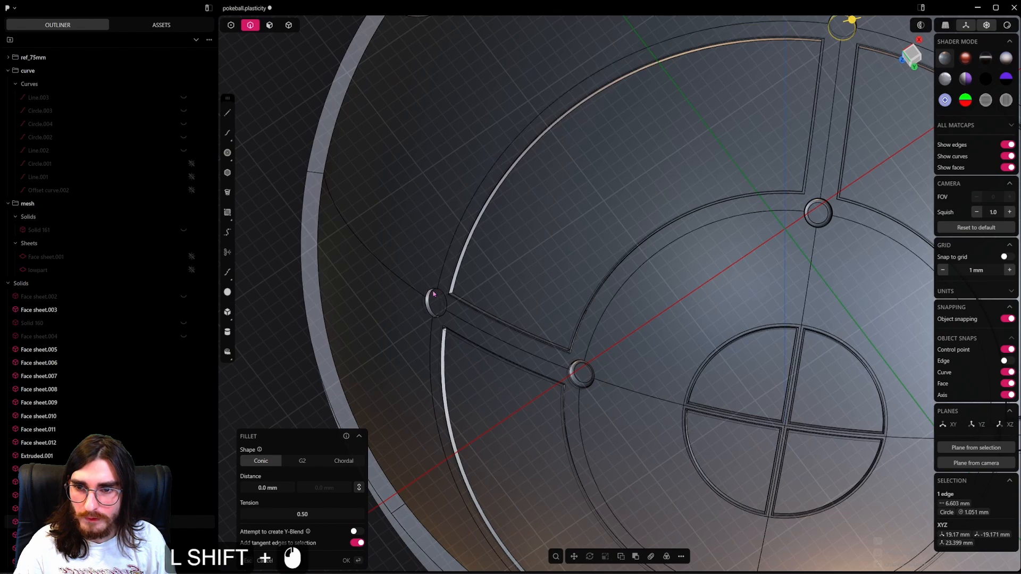
key("ctrl+x")
key("ctrl+z")
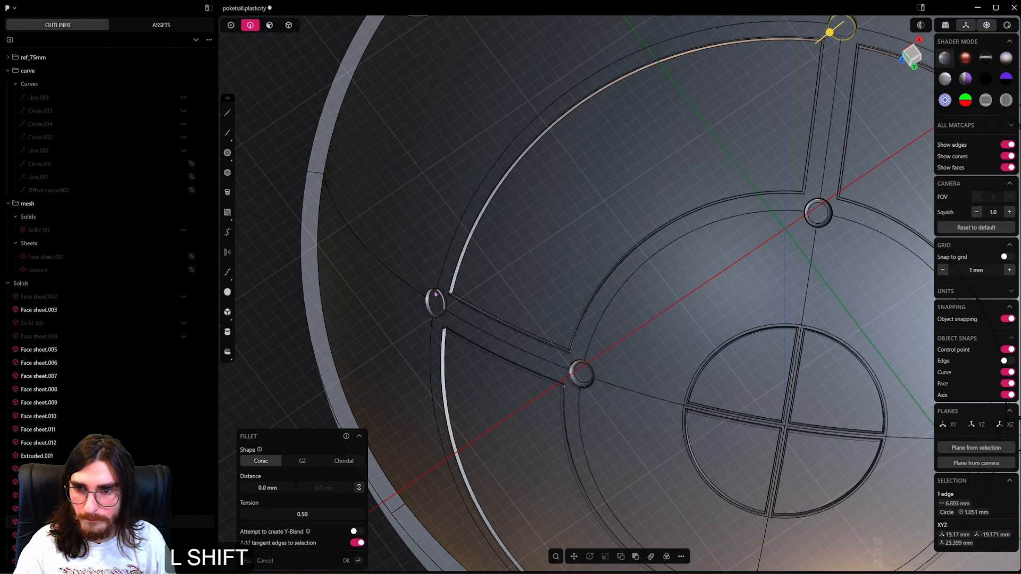
middle_click_drag(501, 377, 440, 150, "shift")
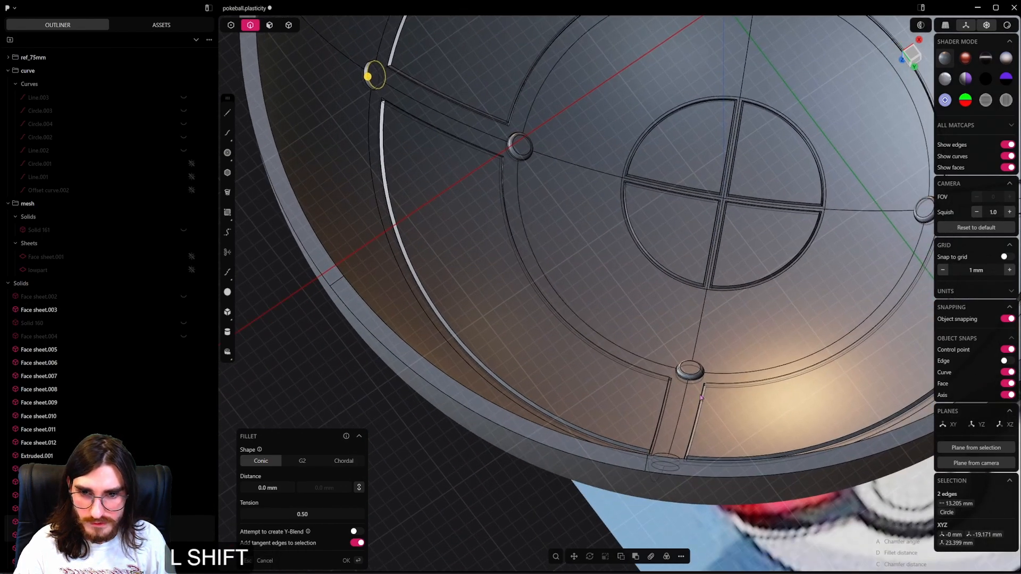
middle_click_drag(700, 396, 607, 392)
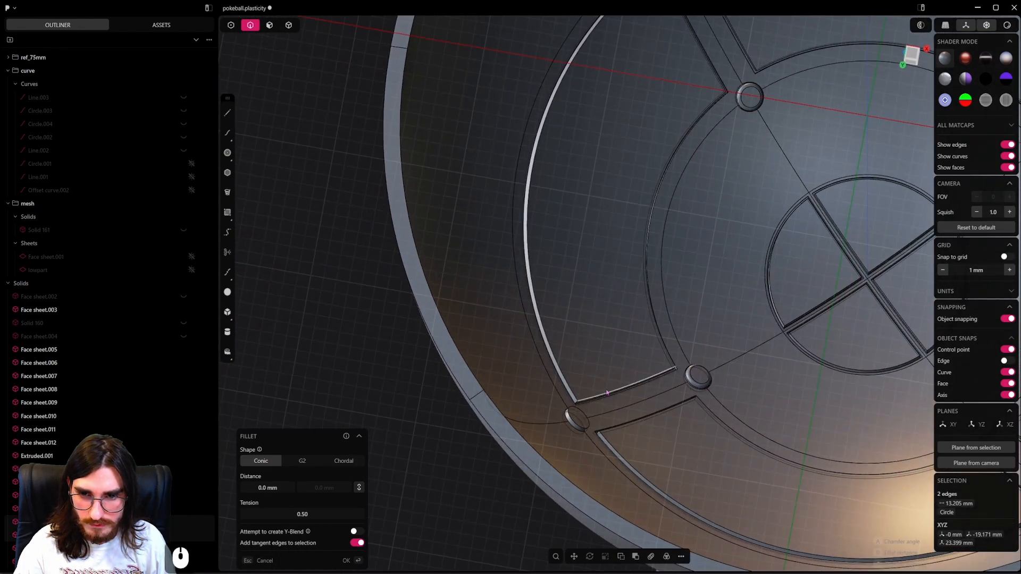
left_click(589, 427, "shift")
middle_click_drag(589, 428, 178, 342, "shift")
scroll(658, 423, "up", 4)
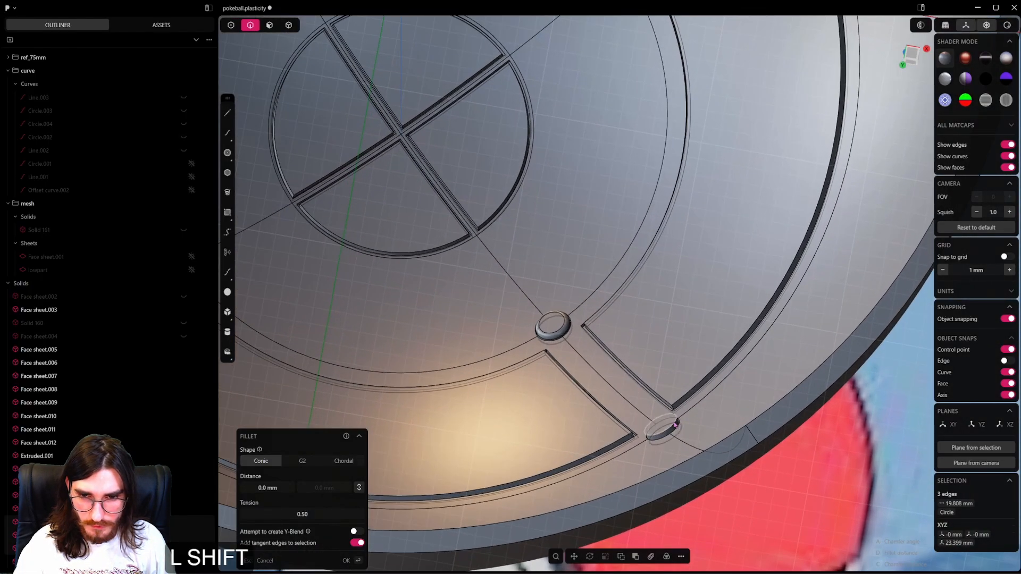
scroll(675, 424, "up", 2)
left_click(675, 424, "shift")
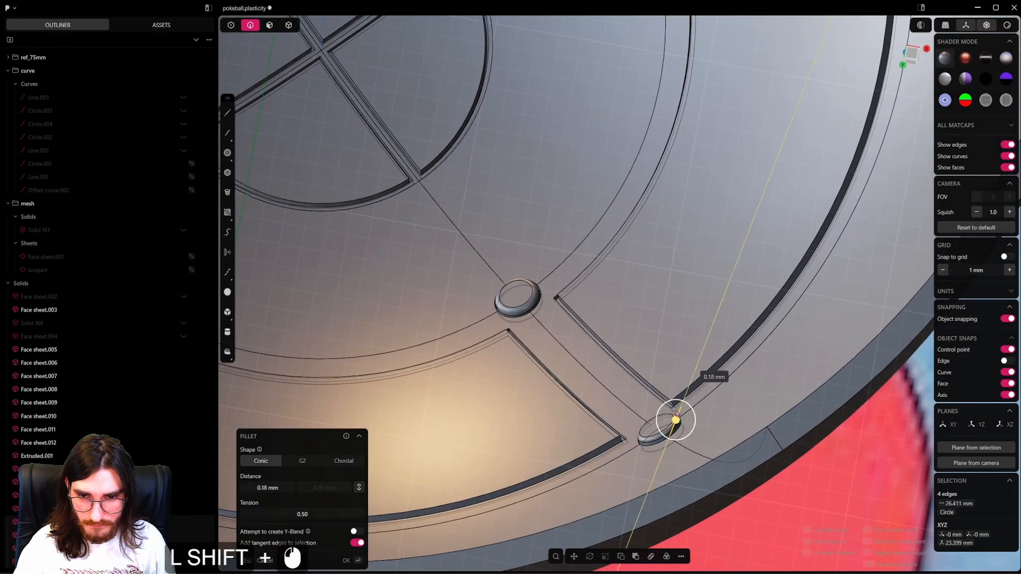
left_click_drag(672, 393, 673, 391, "shift")
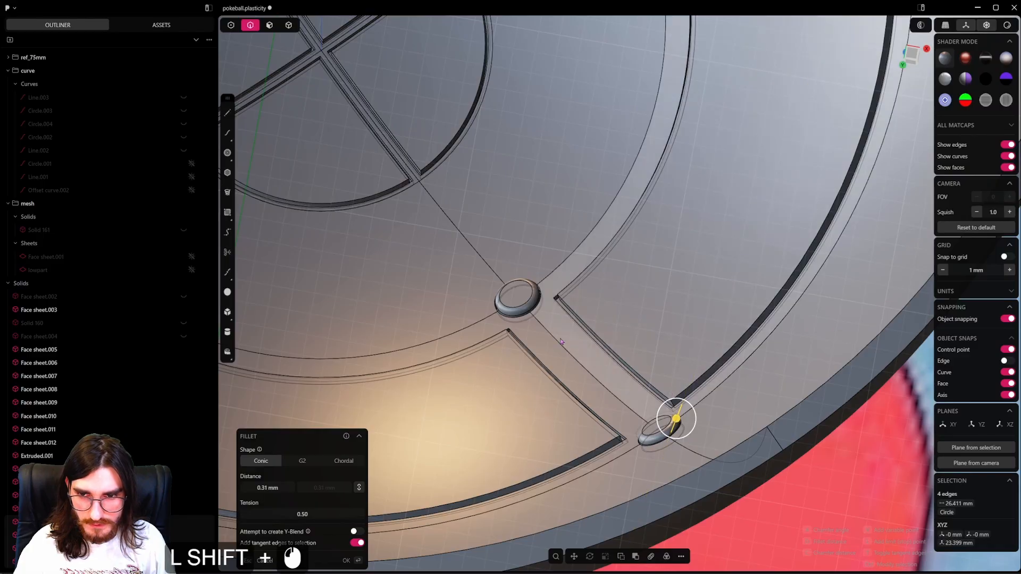
right_click(667, 346)
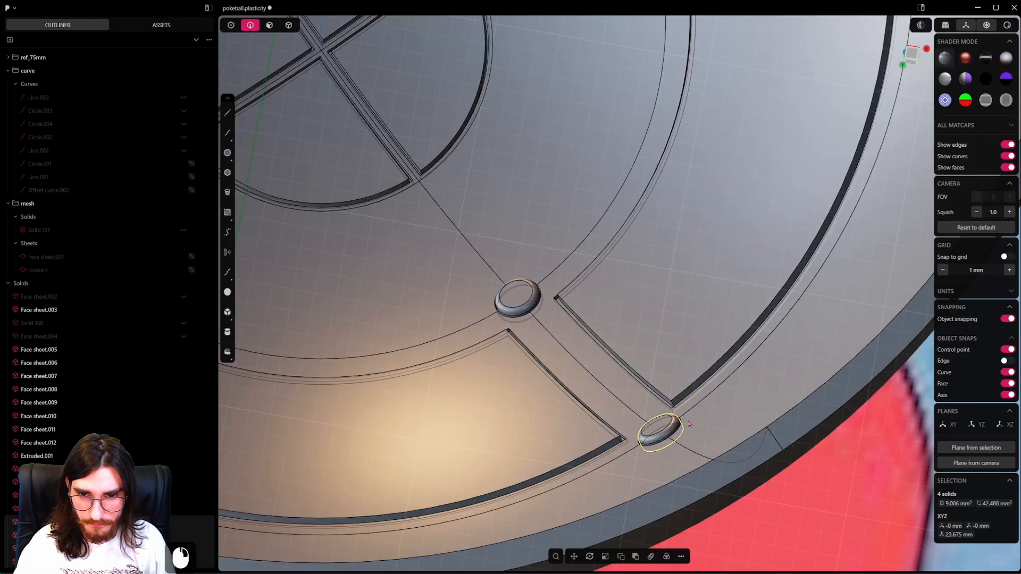
Delete the leftover small disc floating outside the upper shell.
scroll(590, 354, "down", 11)
scroll(722, 366, "down", 5)
middle_click_drag(573, 138, 649, 287, "shift")
left_click(700, 85)
scroll(650, 287, "down", 1)
scroll(624, 250, "down", 4)
middle_click_drag(638, 233, 629, 297)
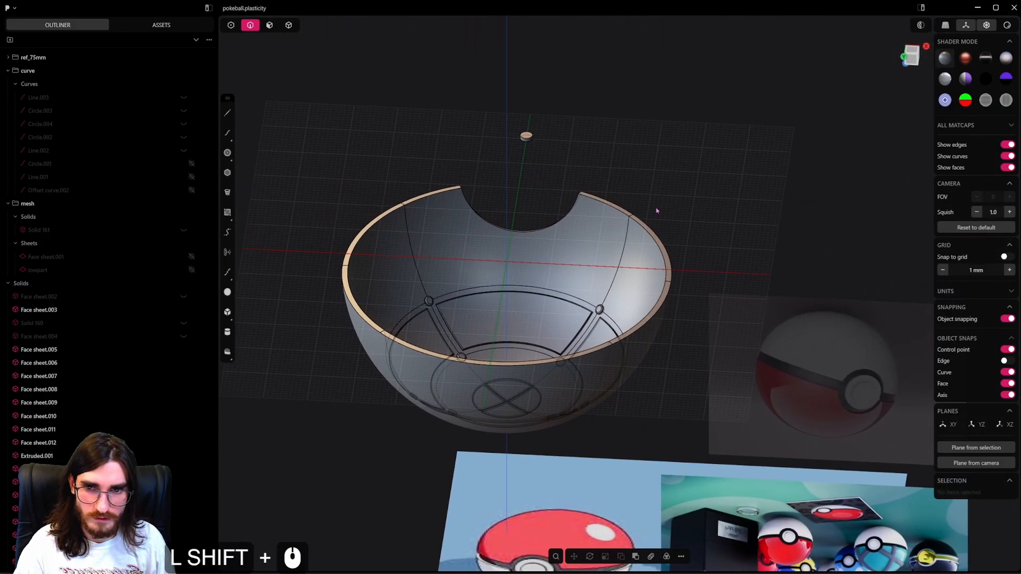
middle_click_drag(625, 361, 690, 370, "shift")
middle_click_drag(799, 372, 649, 352)
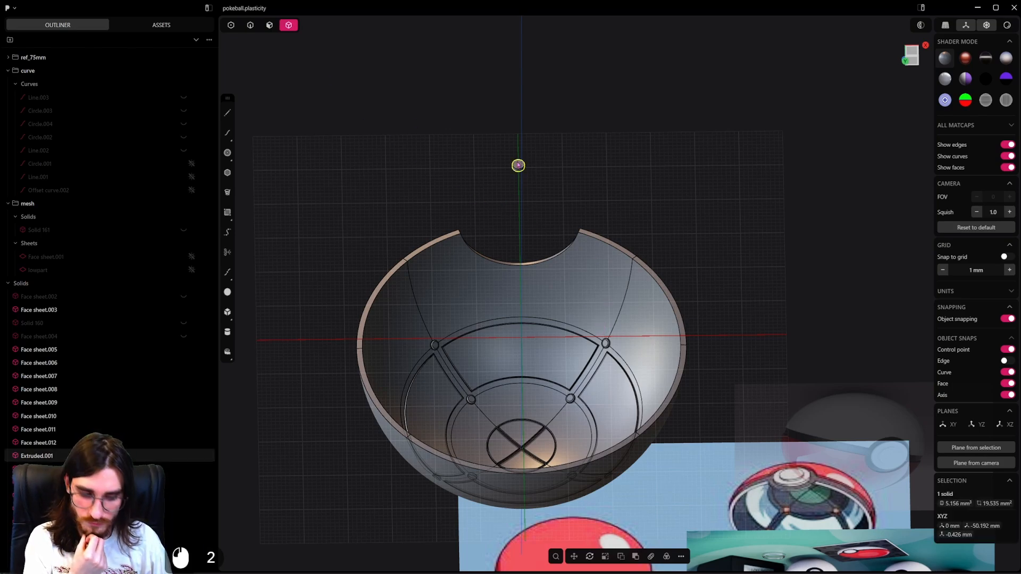
key("Delete")
middle_click_drag(518, 165, 702, 216)
key("g")
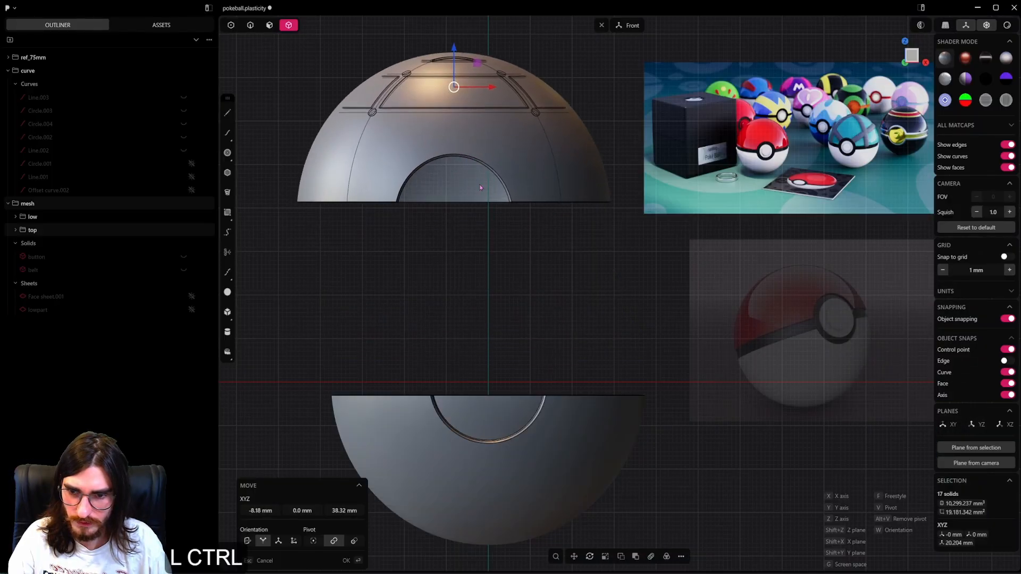
key("ctrl+z")
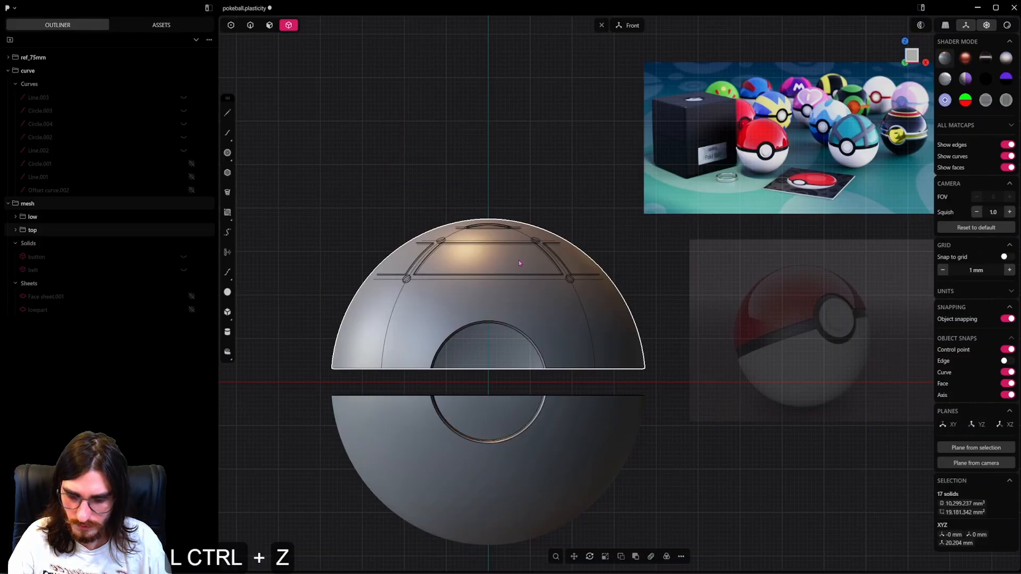
Duplicate the upper half's solids in place as a separate group directly under mesh, and hide the original top group.
key("shift+d")
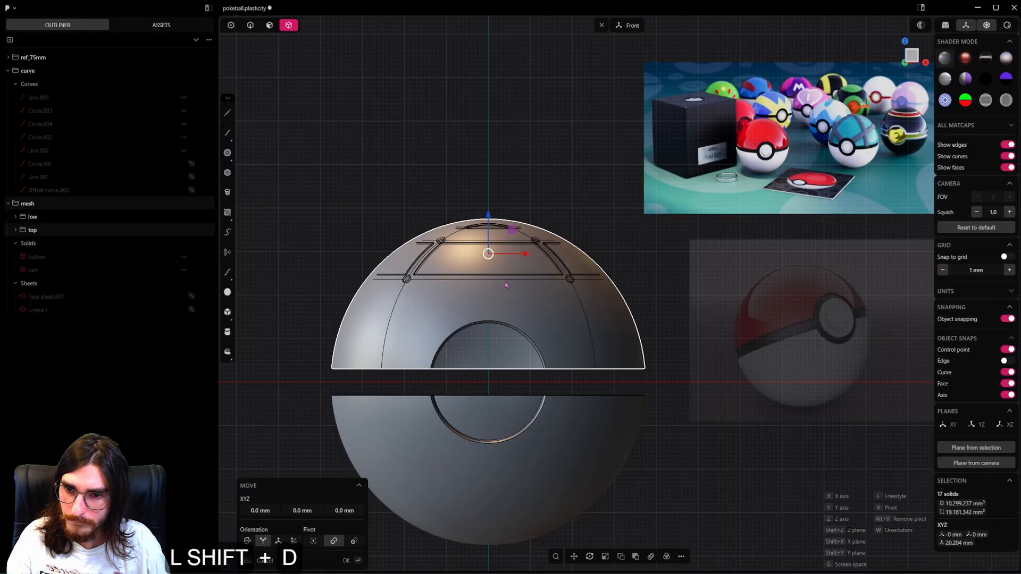
key("ctrl+g")
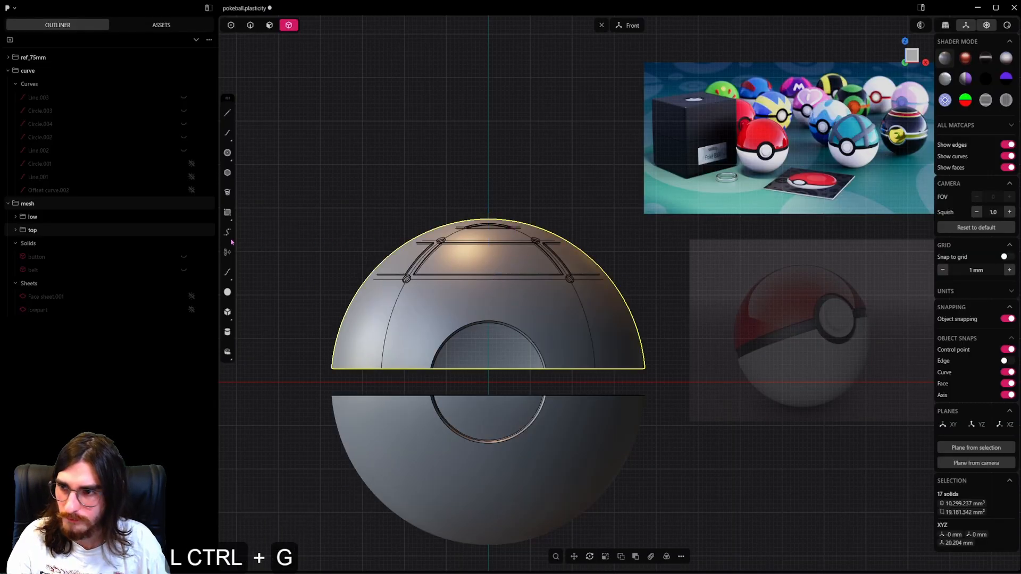
left_click(22, 243)
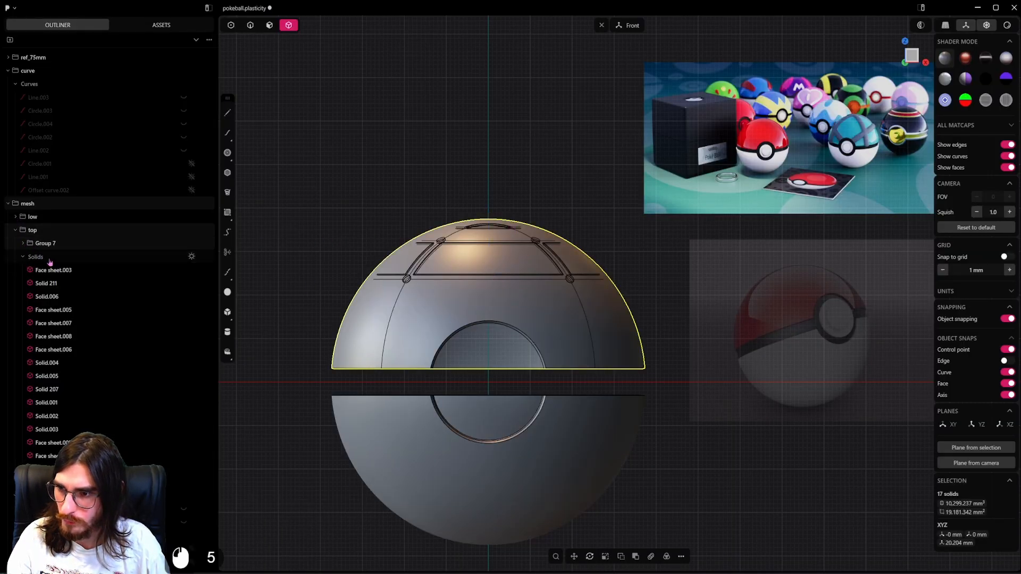
left_click_drag(59, 228, 56, 228)
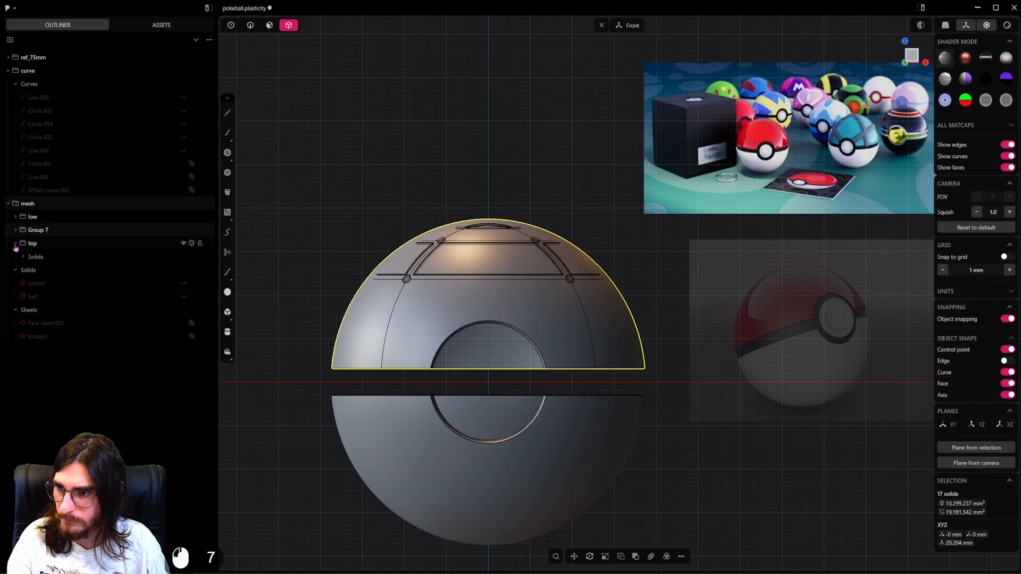
left_click(191, 232)
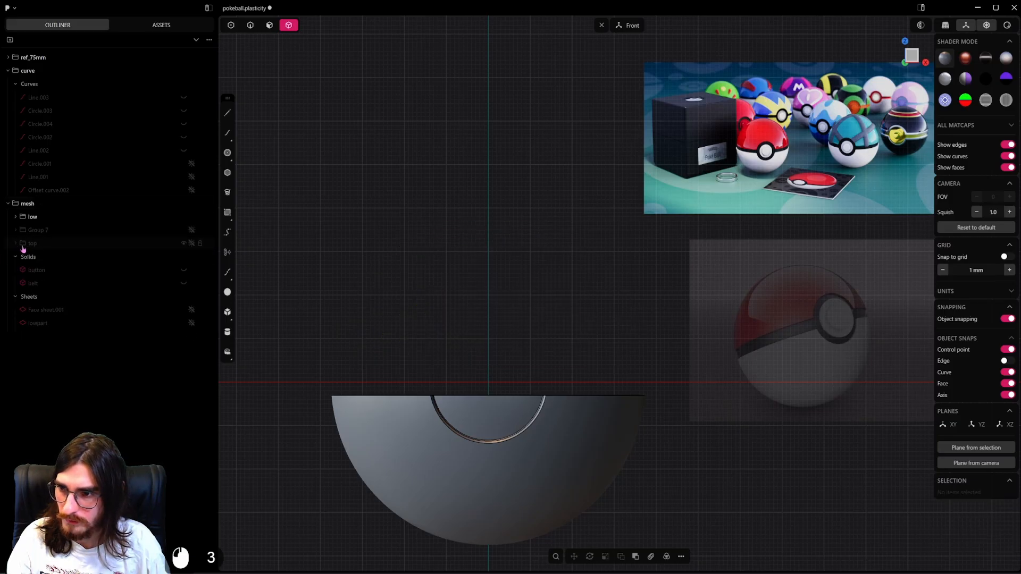
left_click(192, 232)
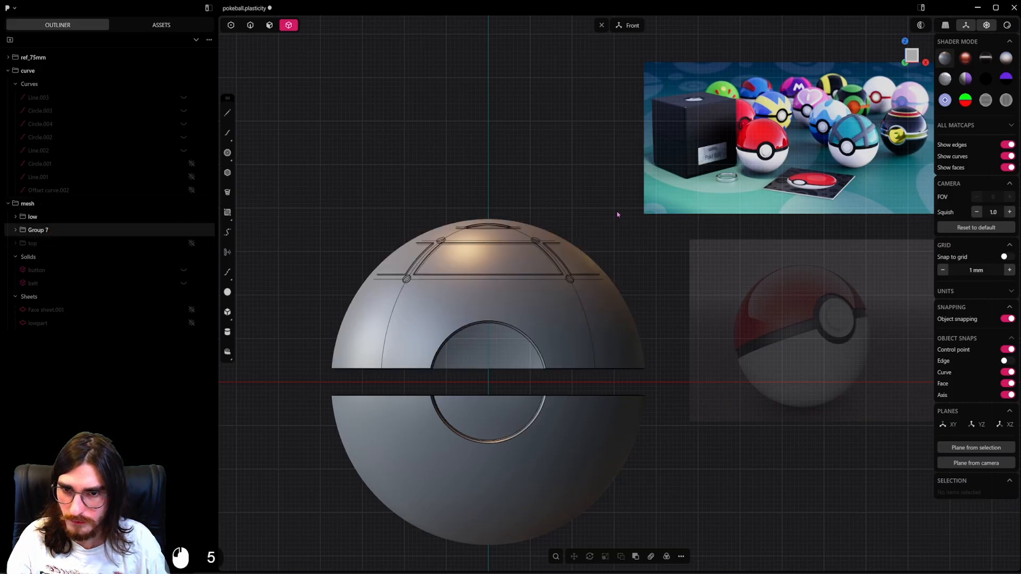
Try to rotate the duplicated upper half by 180° about its own centre in the front view.
left_click_drag(619, 202, 331, 367)
key("r")
key("r")
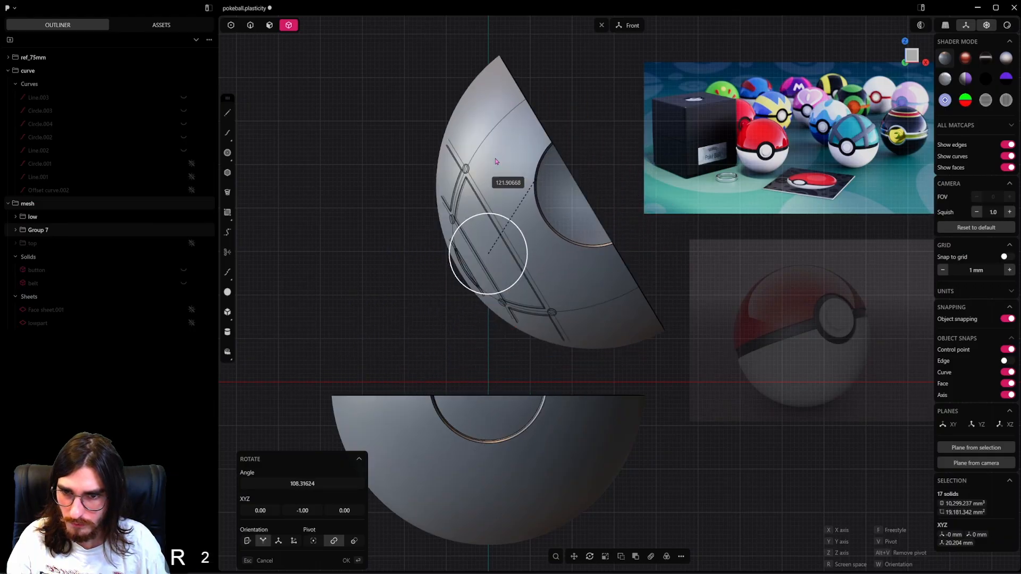
key("ctrl")
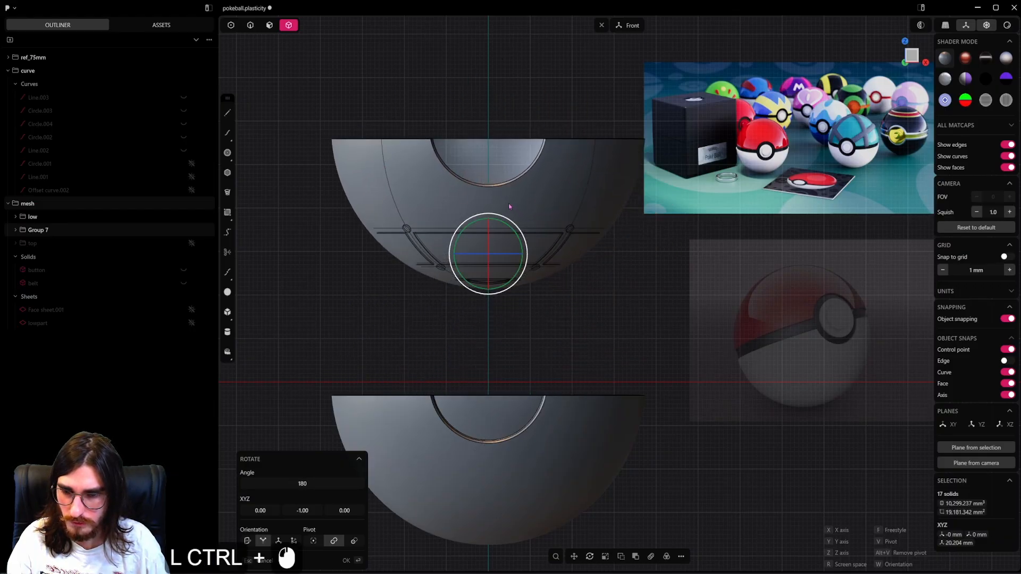
key("ctrl+z")
Rotate the duplicated upper half by 180° in the front view, using the world origin as the pivot.
key("r")
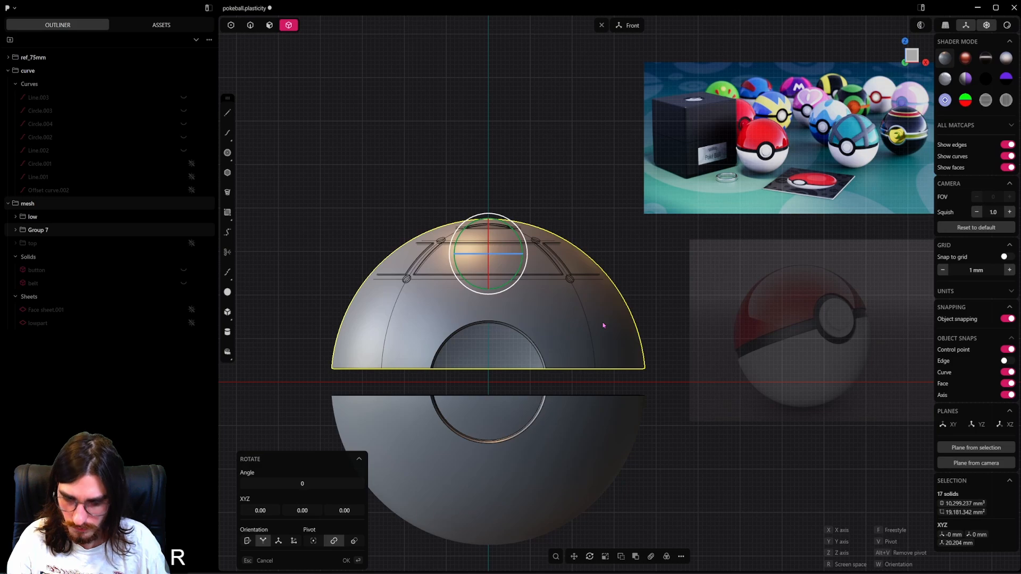
key("v")
left_click(488, 382)
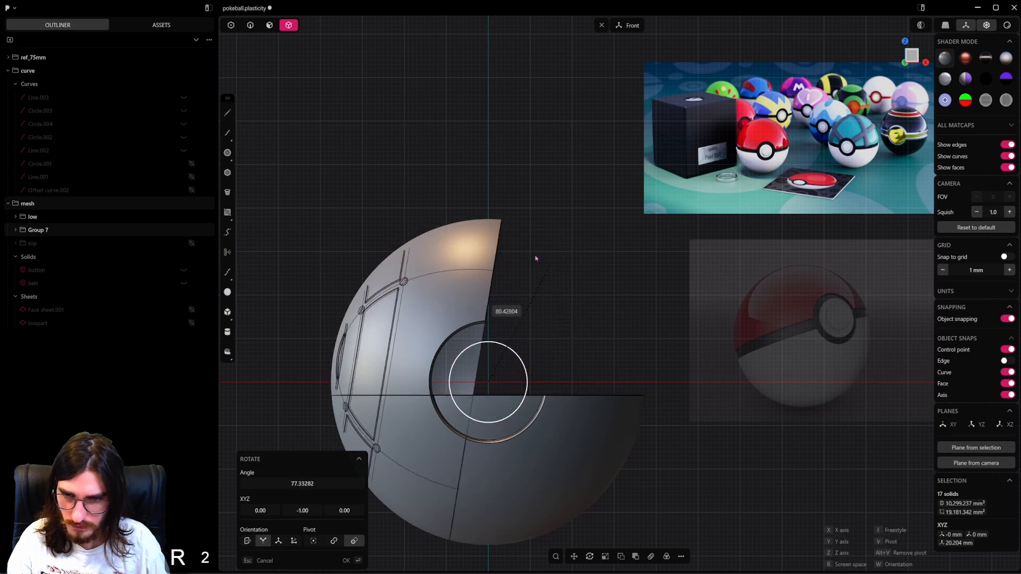
key("ctrl")
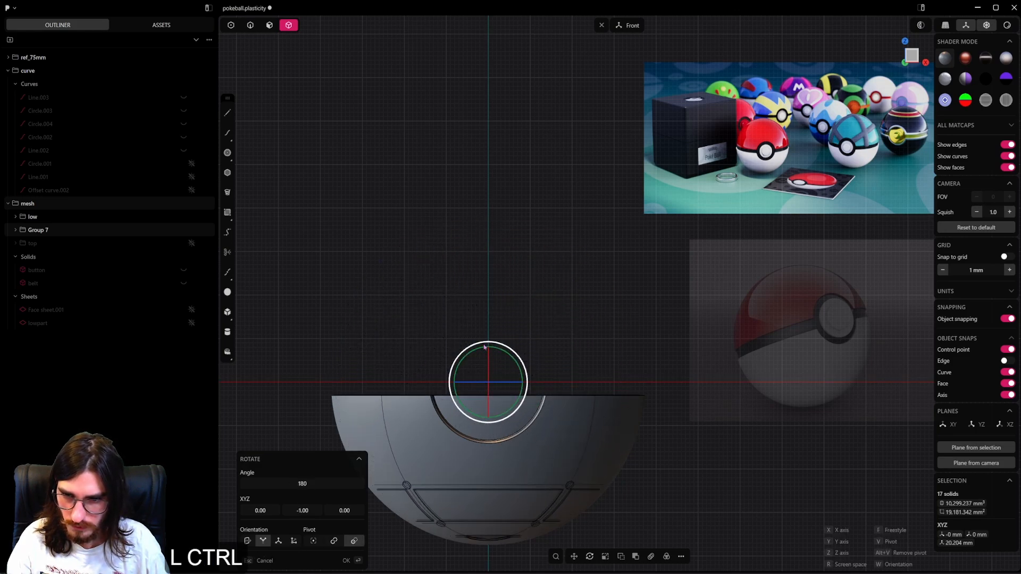
left_click(484, 347, "ctrl")
Examine how the rotated copy sits inside the lower half and compare it with the reference image of the opened ball.
middle_click_drag(532, 345, 512, 390)
middle_click_drag(485, 450, 500, 306, "shift")
scroll(519, 407, "up", 2)
left_click_drag(0, 0, 0, 0)
middle_click_drag(499, 306, 502, 297)
middle_click_drag(595, 151, 574, 281, "shift")
scroll(574, 281, "down", 3)
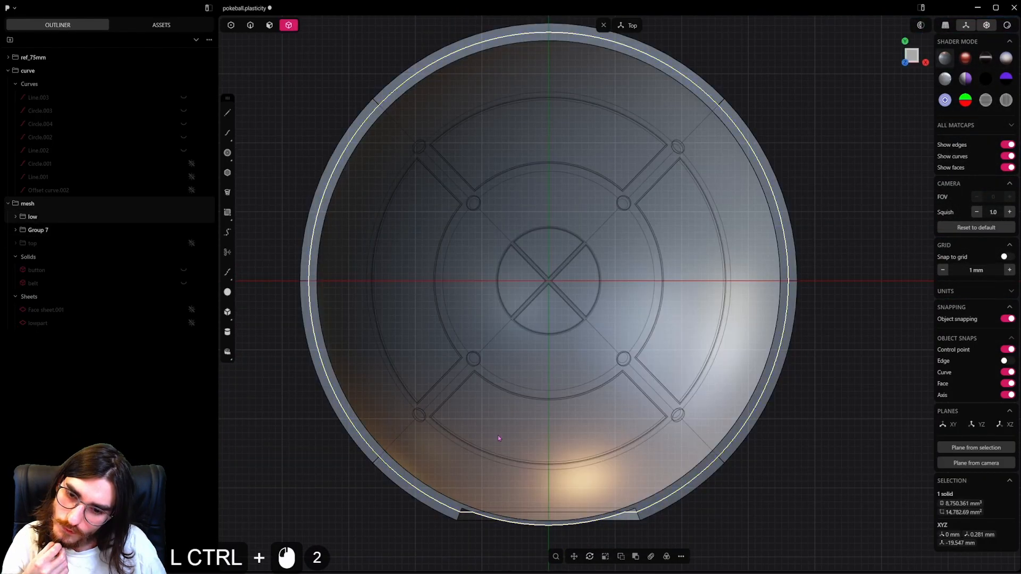
mouse_move(498, 435)
middle_mouse_down()
mouse_move(503, 366)
mouse_move(493, 369)
mouse_move(502, 428)
middle_mouse_up()
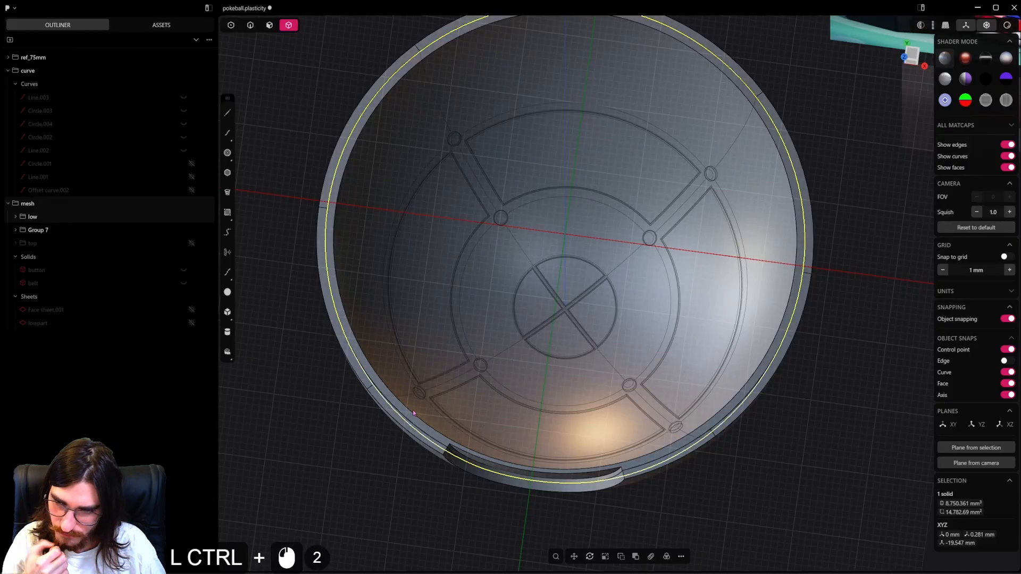
Scale all solids of the rotated copy down uniformly to a factor of about 0.96 about the origin.
middle_click_drag(401, 410, 461, 260)
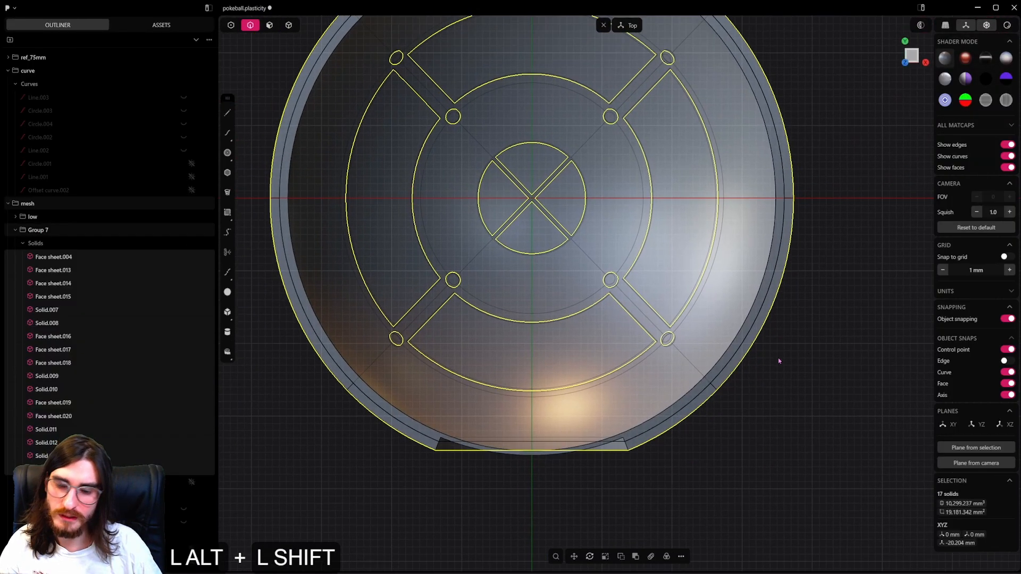
middle_click_drag(778, 360, 837, 386, "alt+shift")
key("s")
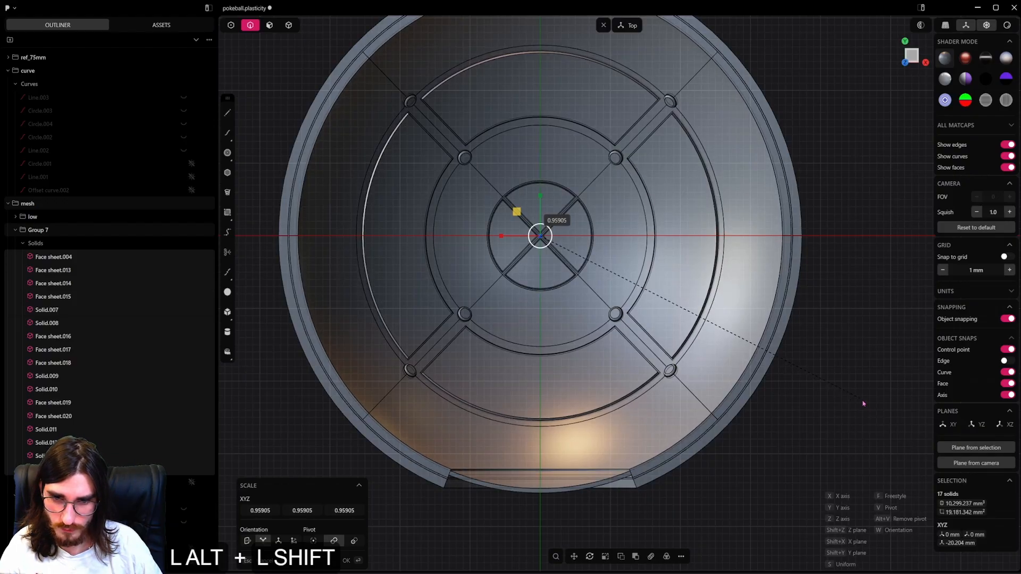
right_click(699, 399)
Join the scaled inner shell and the outer lower shell into one solid with a Boolean union.
left_click(716, 385)
middle_click_drag(716, 385, 744, 167)
scroll(744, 168, "up", 2)
key("4")
left_click(745, 167)
scroll(806, 197, "up", 2)
scroll(806, 197, "up", 8, "alt+shift")
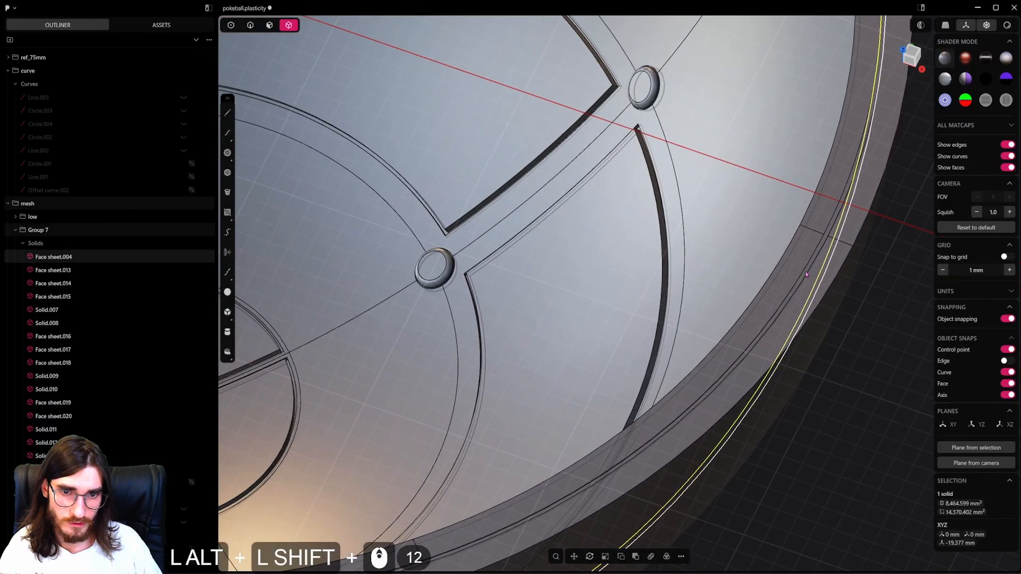
left_click(805, 275, "alt+shift")
scroll(805, 275, "down", 20, "alt")
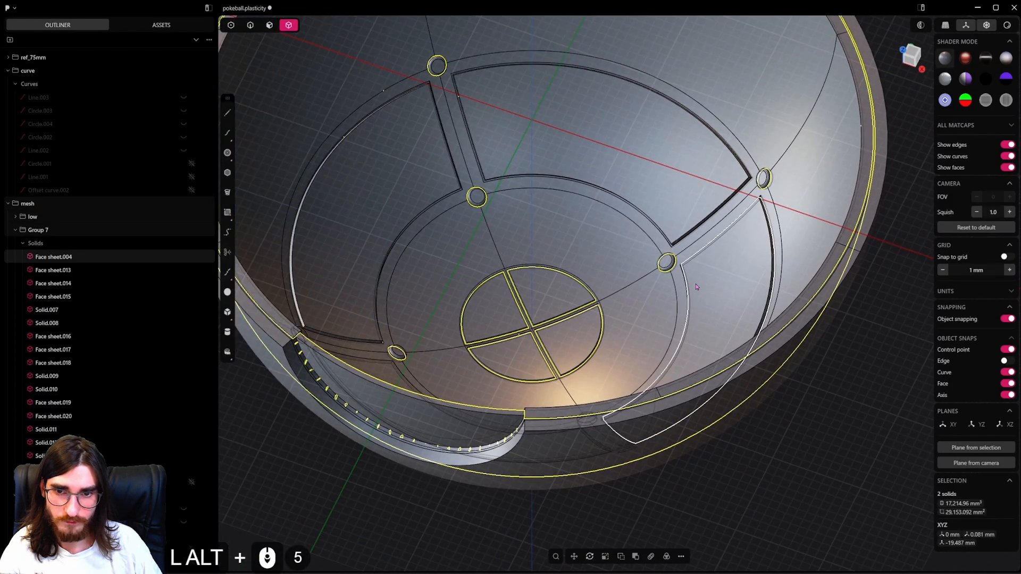
key("q")
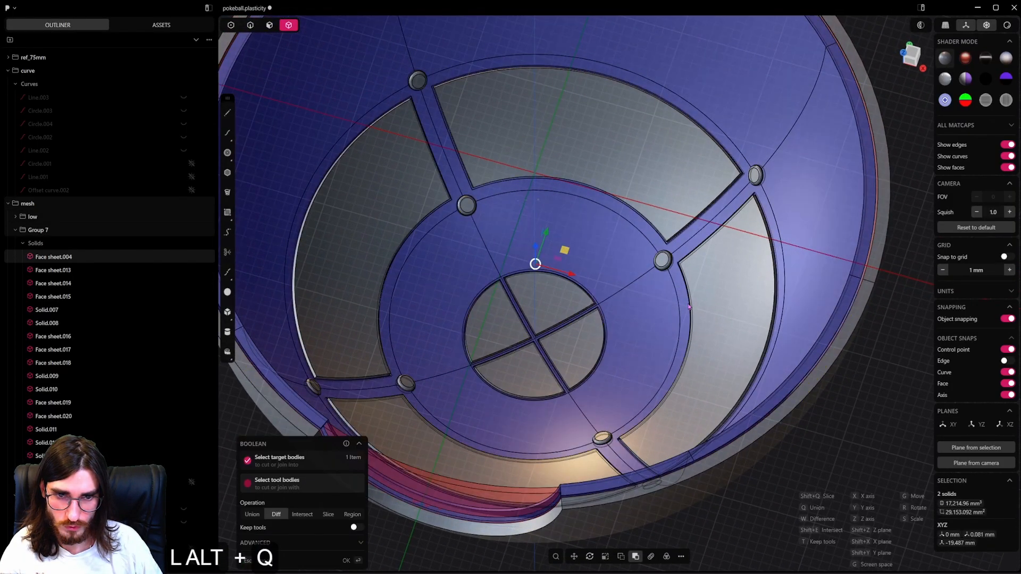
key("q")
right_click(665, 380)
Match the inner shell's rim faces to the outer rim face of the joined lower shell with Match Face.
middle_click_drag(665, 380, 666, 377, "shift")
scroll(665, 377, "up", 4, "alt")
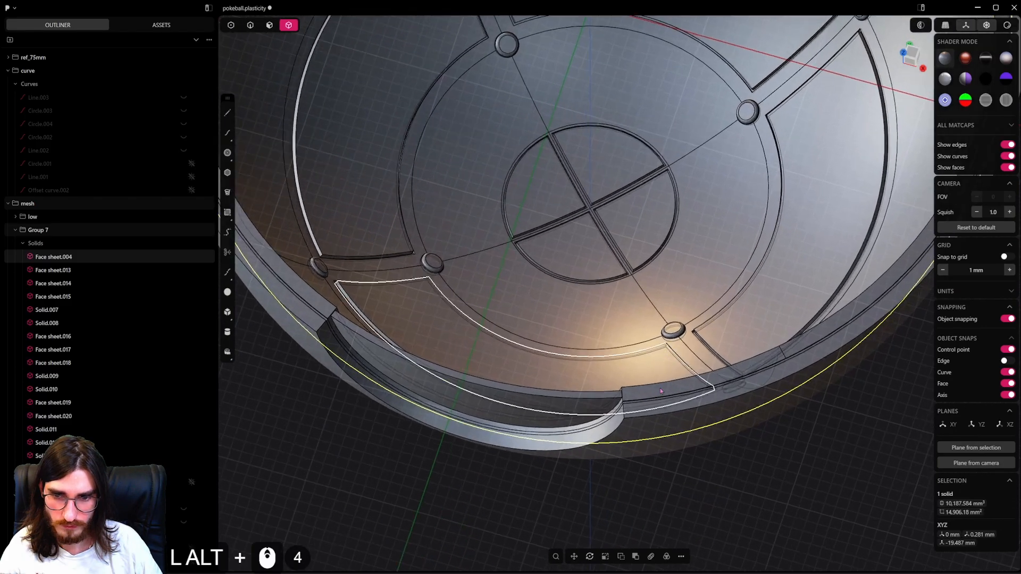
left_click(668, 417, "alt")
left_click(668, 417, "alt")
middle_click_drag(668, 417, 701, 364, "alt")
scroll(651, 396, "up", 10, "alt")
left_click(270, 26, "alt")
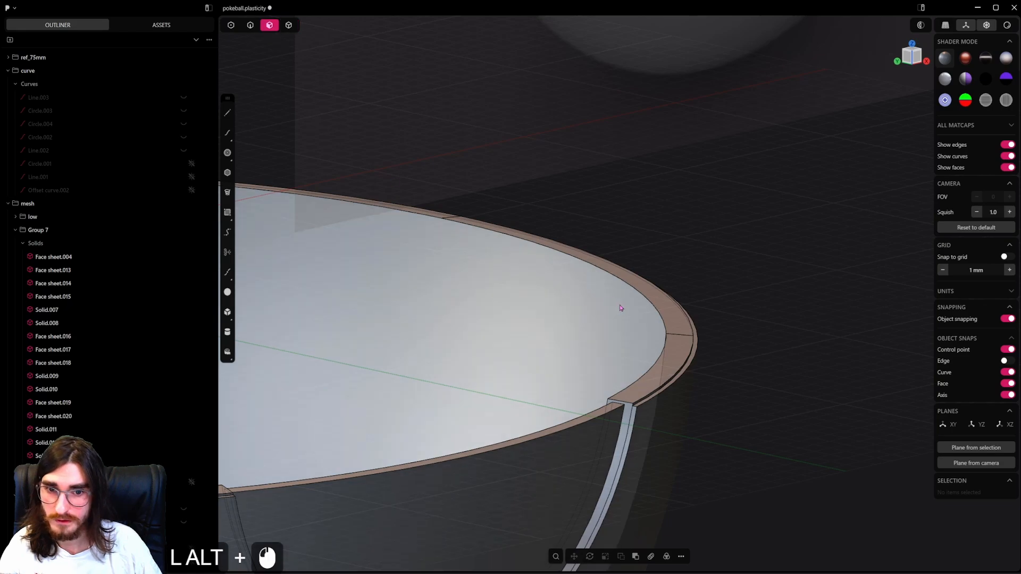
left_click(675, 320, "alt")
left_click(685, 340, "alt")
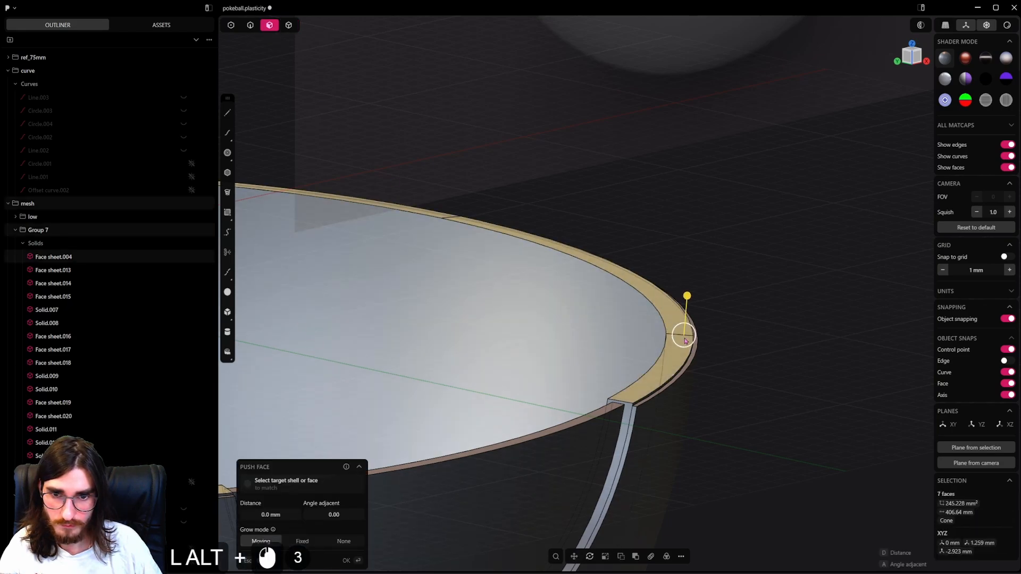
scroll(676, 351, "up", 6)
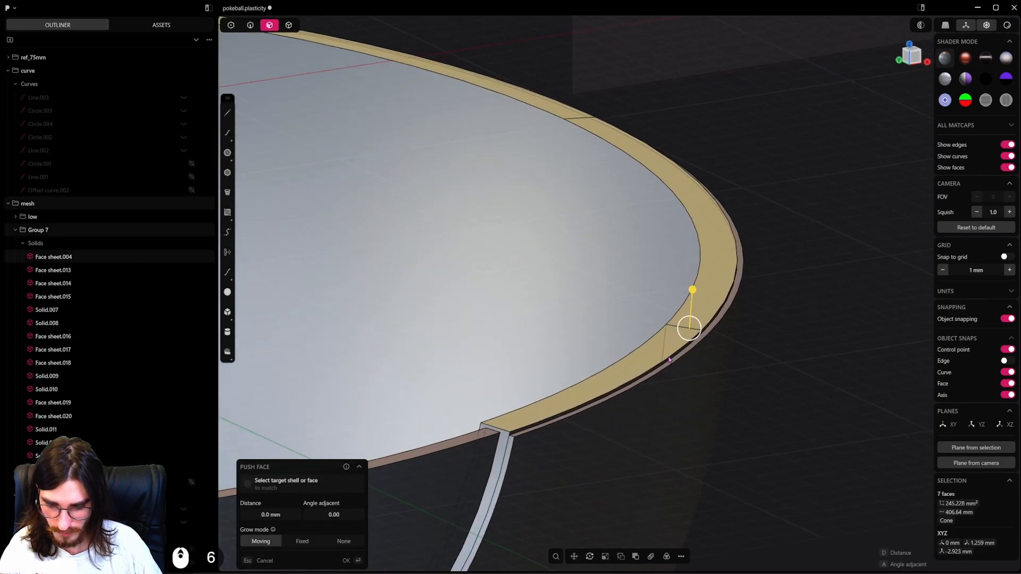
key("f")
left_click(778, 390)
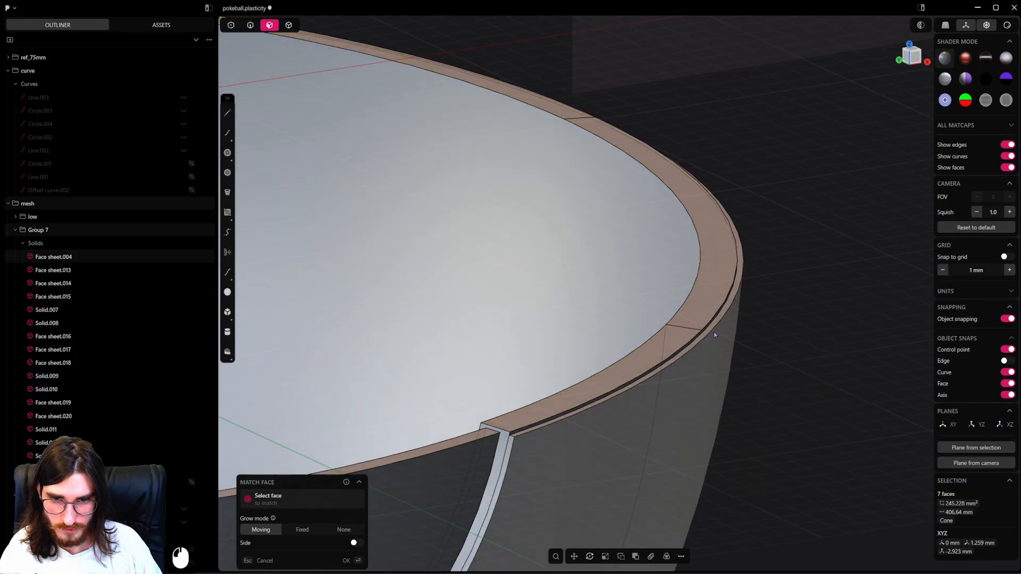
left_click(713, 331)
right_click(737, 287)
scroll(737, 297, "down", 6)
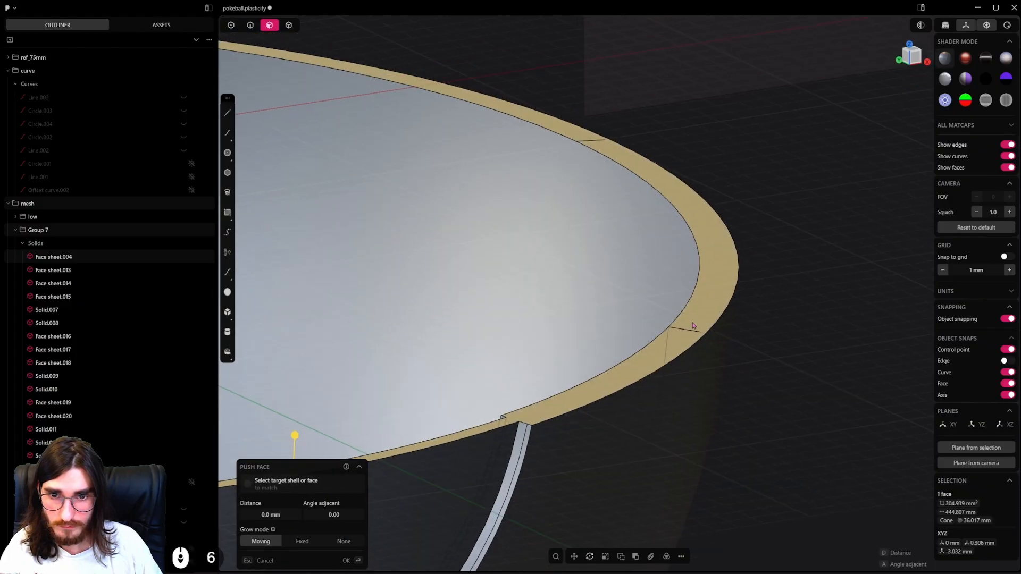
Apply Match Face to the curved spherical face inside the lower shell's button notch.
middle_click_drag(734, 324, 760, 311)
scroll(744, 313, "down", 5)
scroll(657, 340, "down", 3)
middle_click_drag(494, 349, 516, 388, "shift")
left_click(730, 303)
middle_click_drag(731, 303, 690, 333, "shift")
key("f")
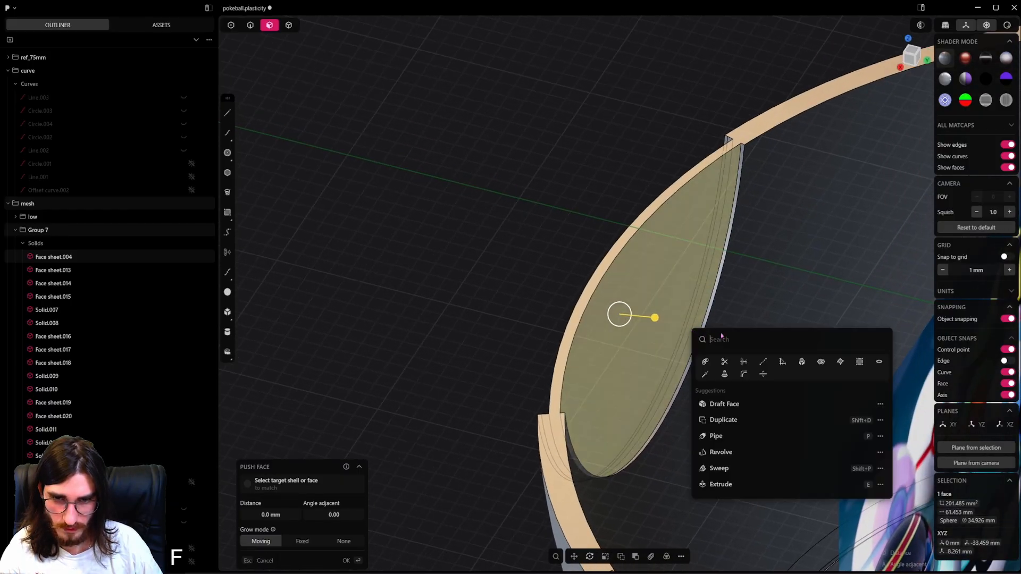
left_click(802, 361)
scroll(719, 302, "down", 4)
scroll(645, 316, "down", 4)
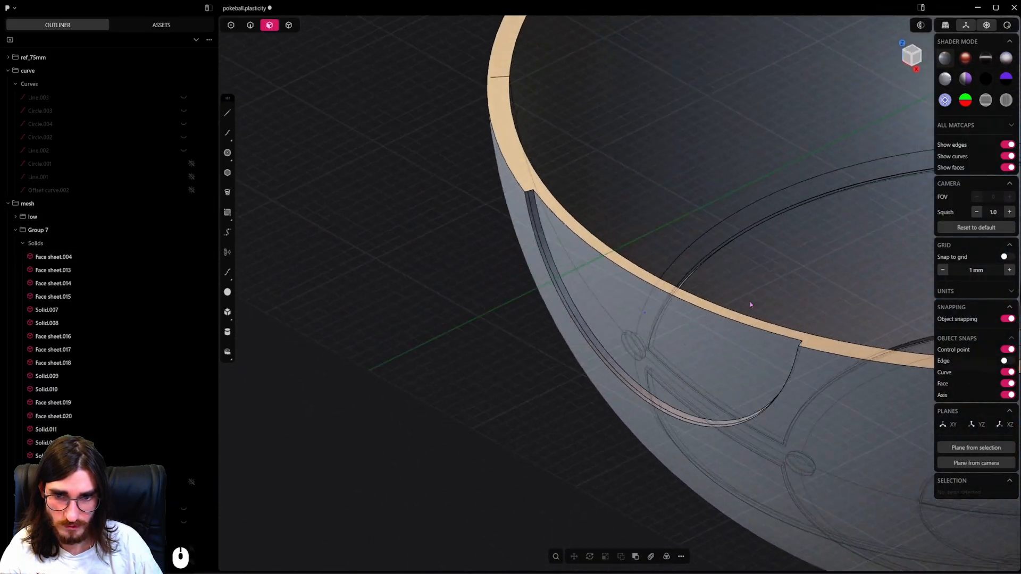
middle_click_drag(750, 302, 584, 347, "shift")
scroll(628, 282, "down", 5)
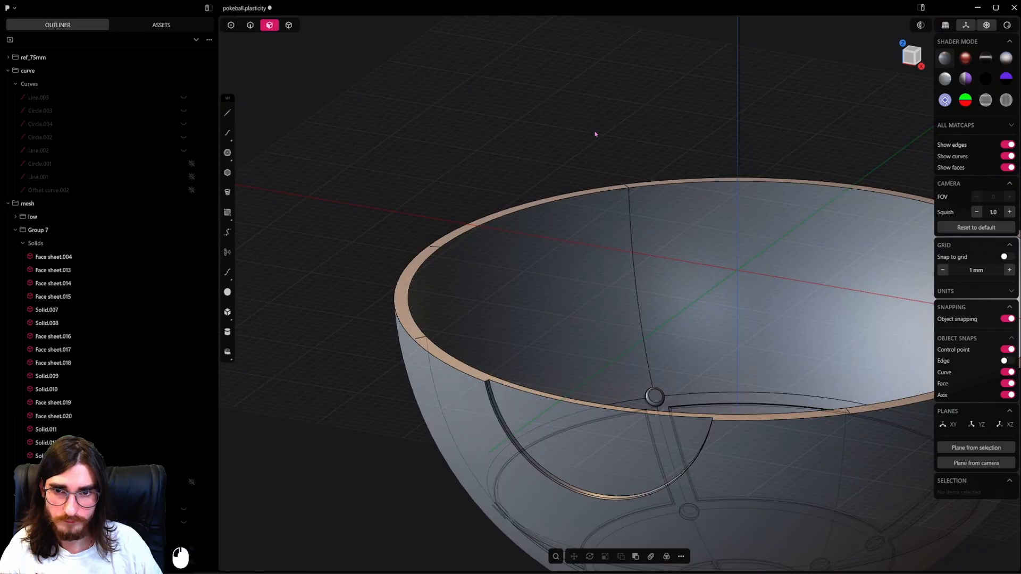
Show all hidden parts again, hide the curve group and make the top group visible.
middle_click_drag(604, 262, 671, 336)
middle_click_drag(872, 494, 676, 343, "shift")
scroll(674, 343, "down", 2)
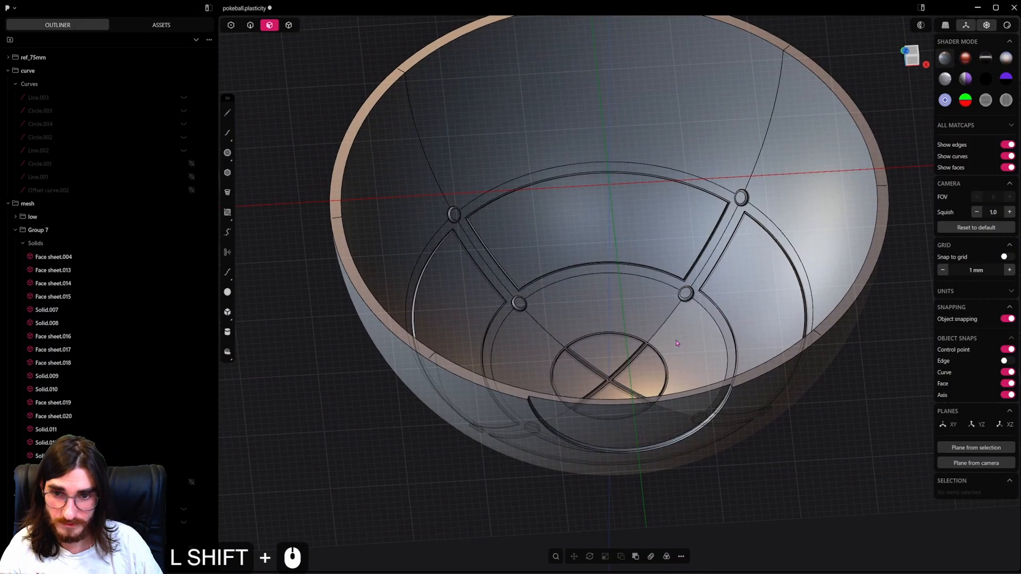
scroll(676, 343, "up", 5)
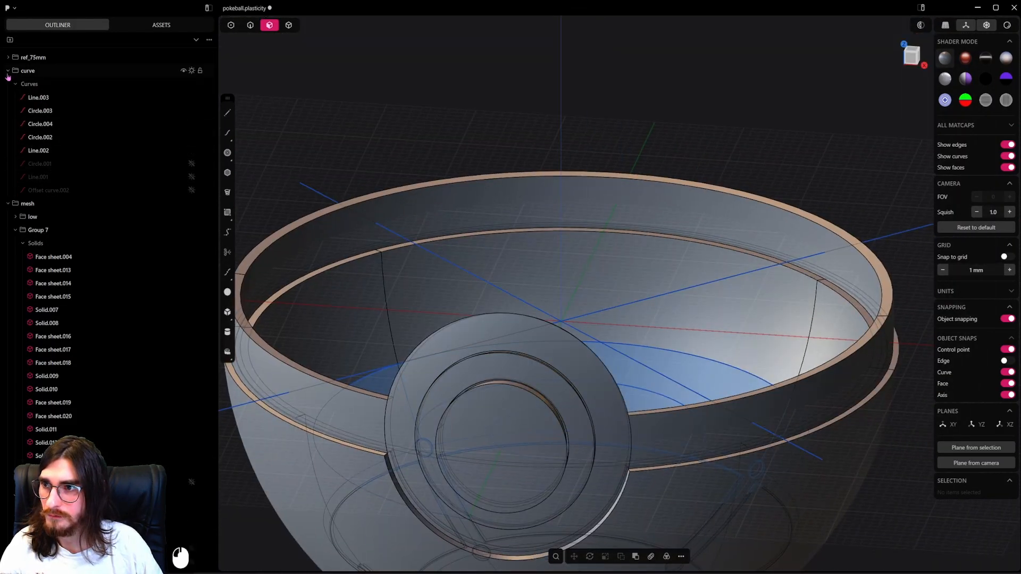
left_click(7, 72)
left_click(192, 71)
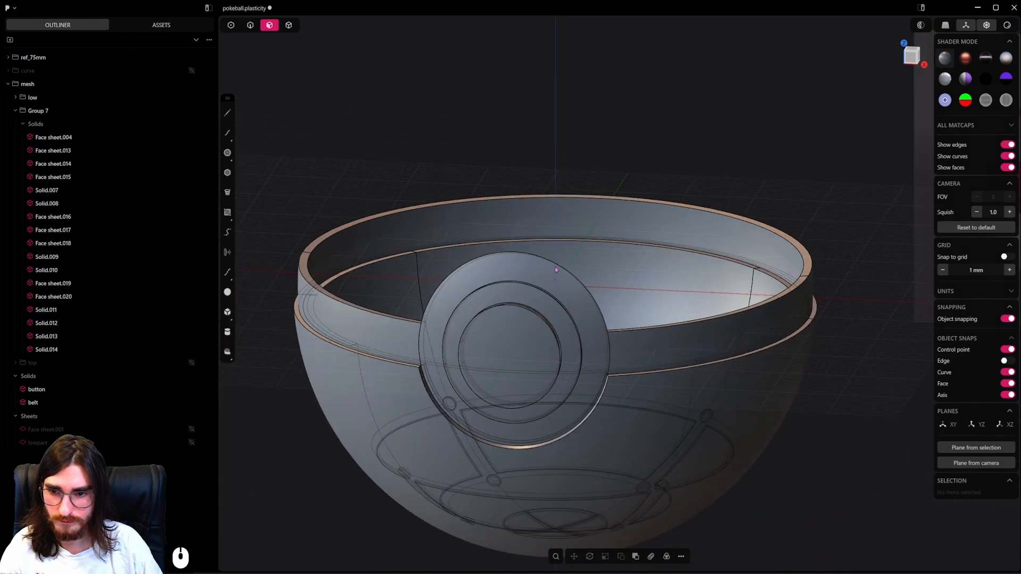
left_click(191, 363)
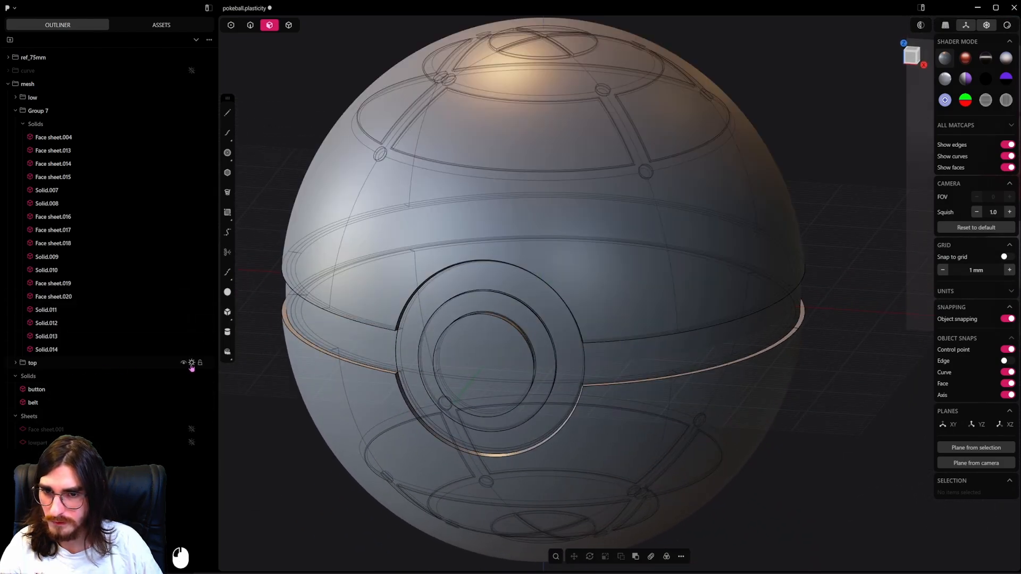
Select the belt as a solid and turn off the see-through display of hidden edges.
left_click(287, 26)
left_click(484, 358)
left_click(576, 283)
scroll(576, 283, "down", 1)
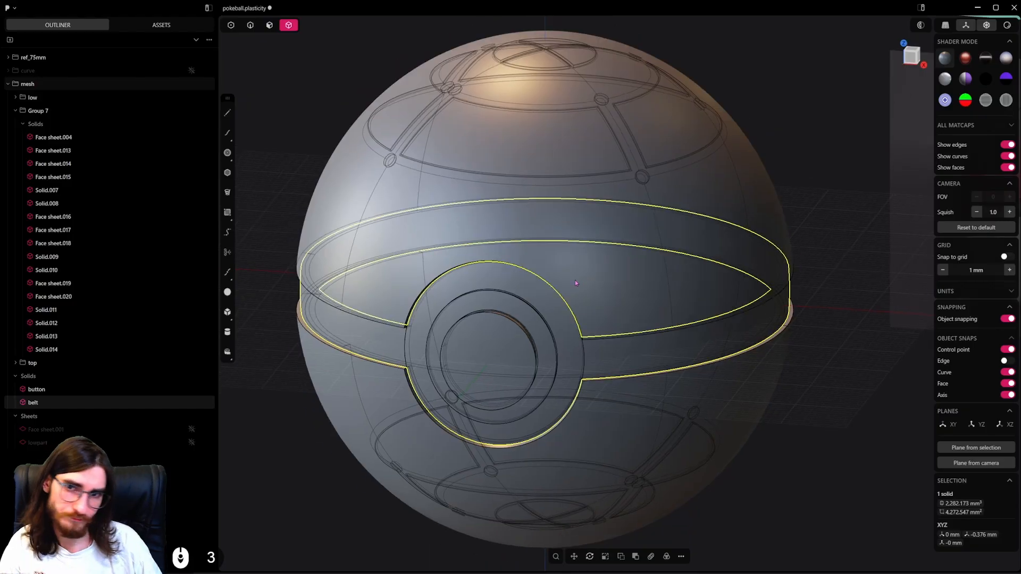
middle_click_drag(576, 283, 539, 280)
left_click(987, 25)
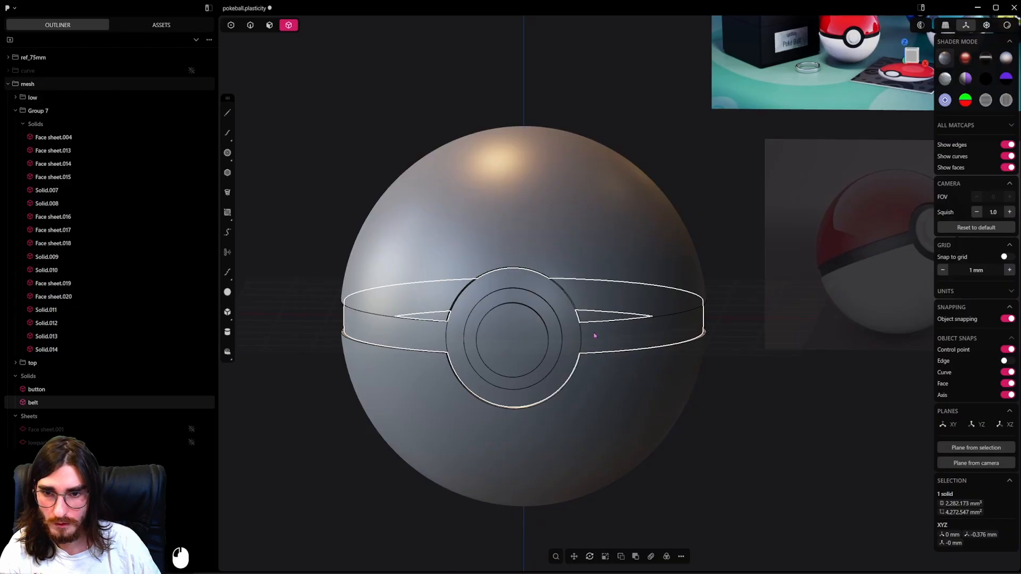
Hide the upper shell temporarily to inspect the inside, show it again, and examine the belt's fit around the button.
left_click(632, 247)
key("h")
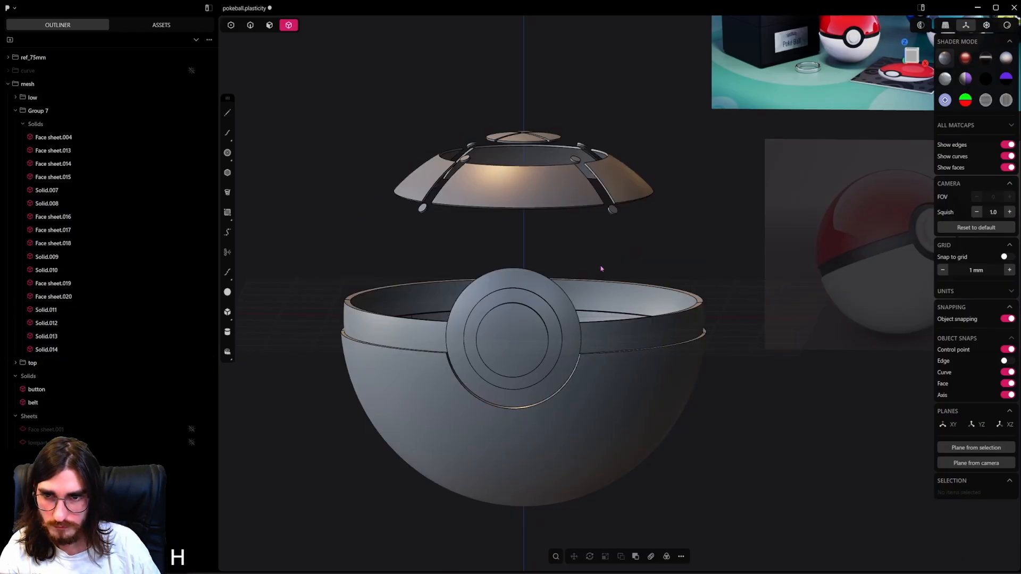
middle_click_drag(599, 266, 609, 308)
scroll(615, 321, "down", 1)
key("alt+h")
scroll(605, 349, "down", 3)
middle_click_drag(605, 349, 691, 345, "alt")
middle_click_drag(691, 345, 612, 329, "shift")
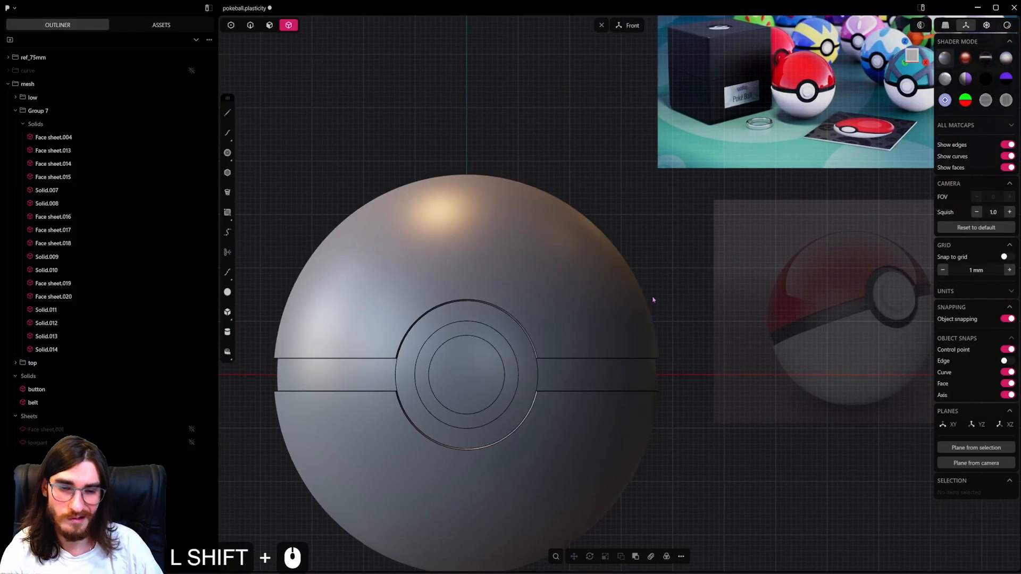
left_click(553, 369)
key("/")
middle_click_drag(493, 386, 639, 317)
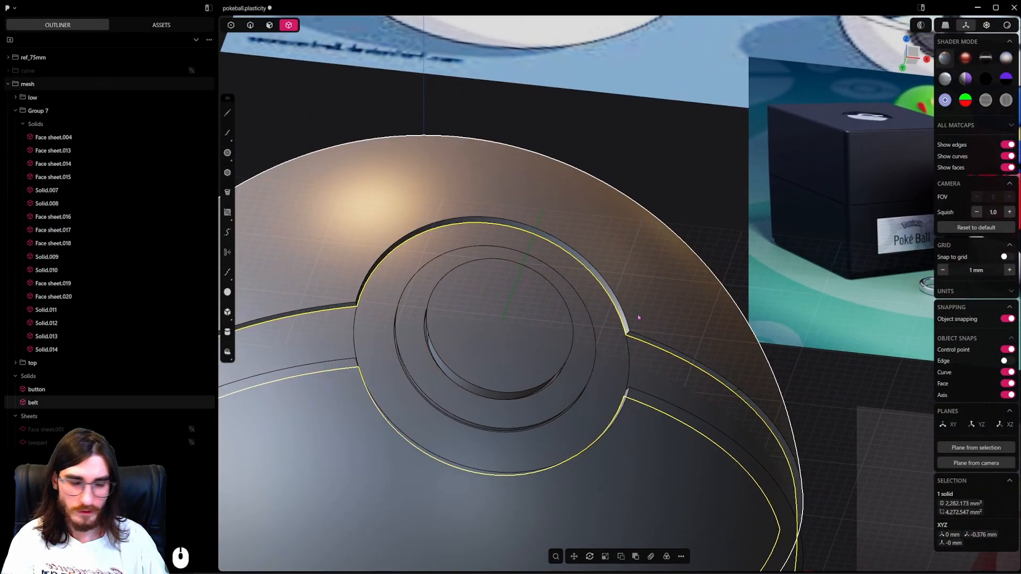
scroll(647, 311, "down", 14)
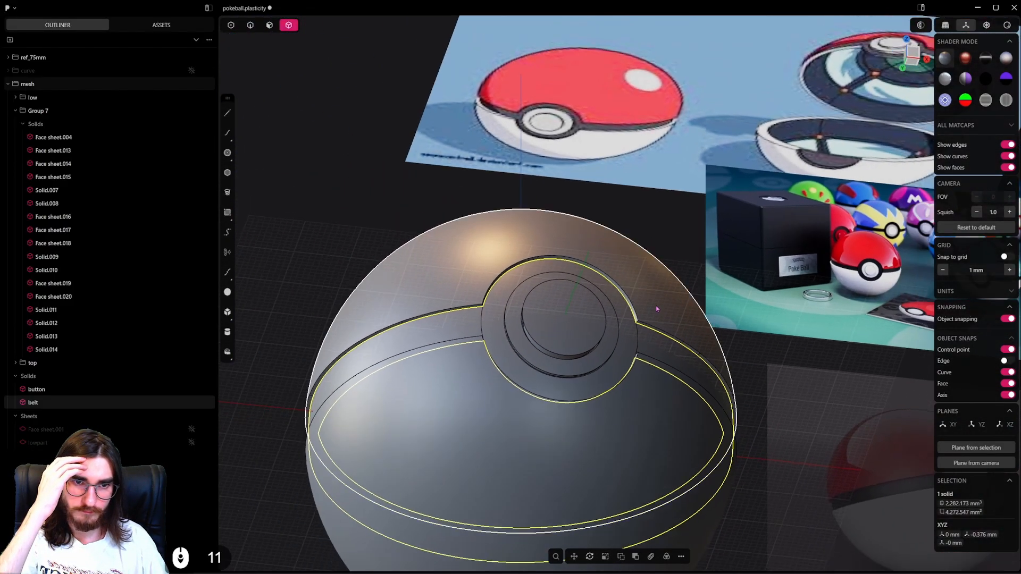
middle_click_drag(648, 316, 594, 363)
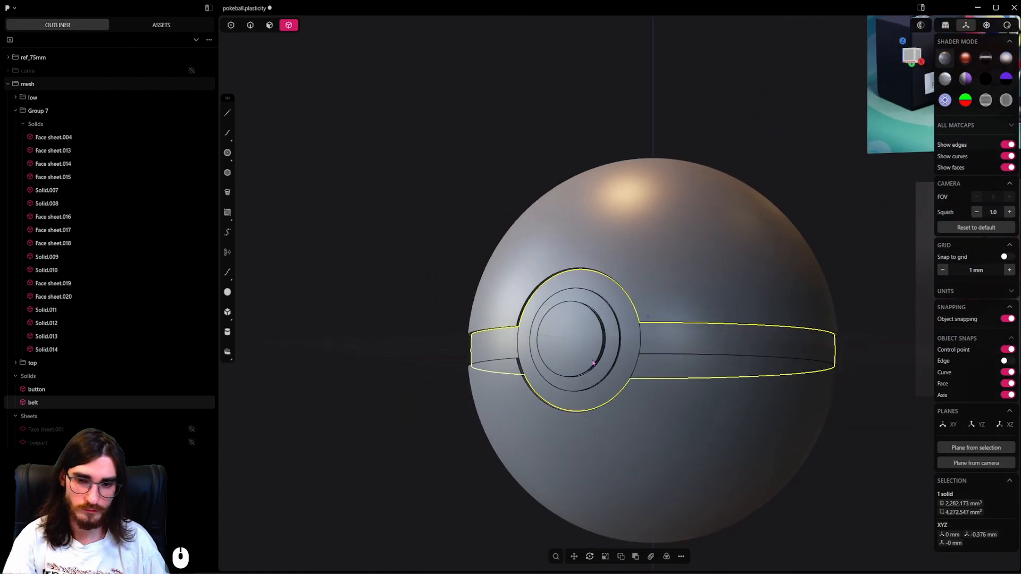
left_click(665, 304)
left_click(653, 340, "shift")
scroll(653, 340, "up", 1)
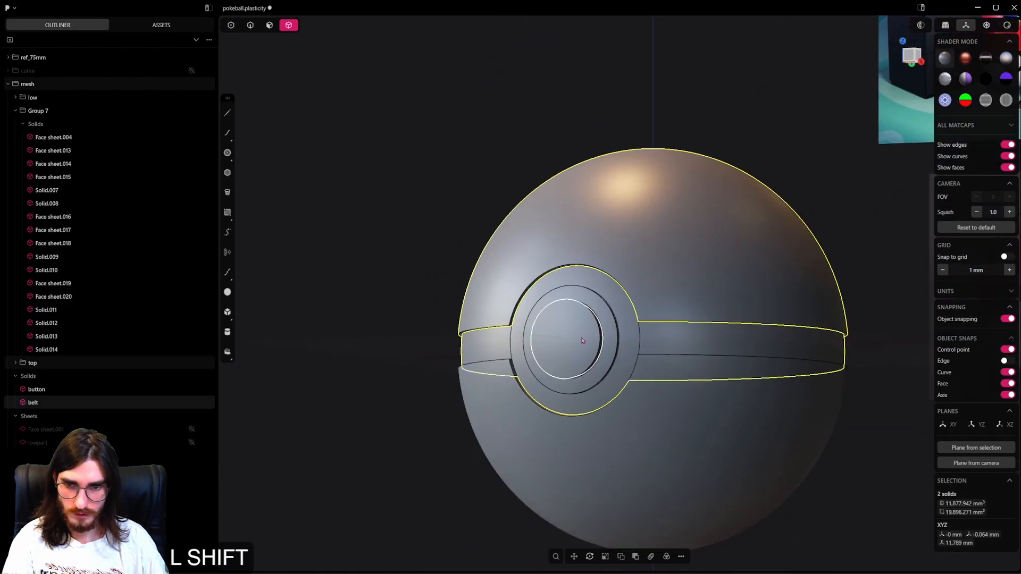
left_click(602, 342)
left_click(628, 330, "shift")
left_click(657, 288, "shift")
key("g")
key("g")
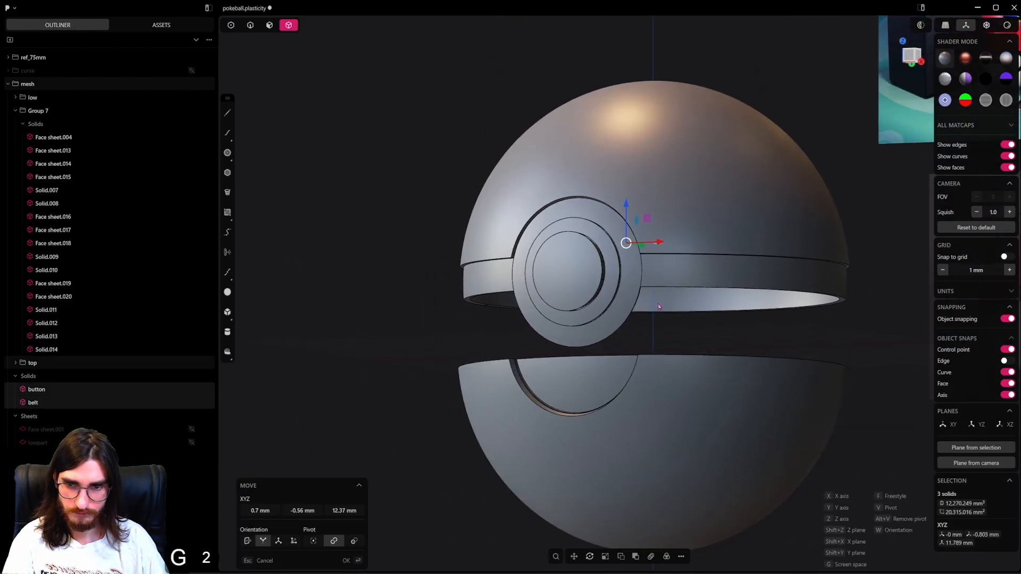
left_click(622, 283)
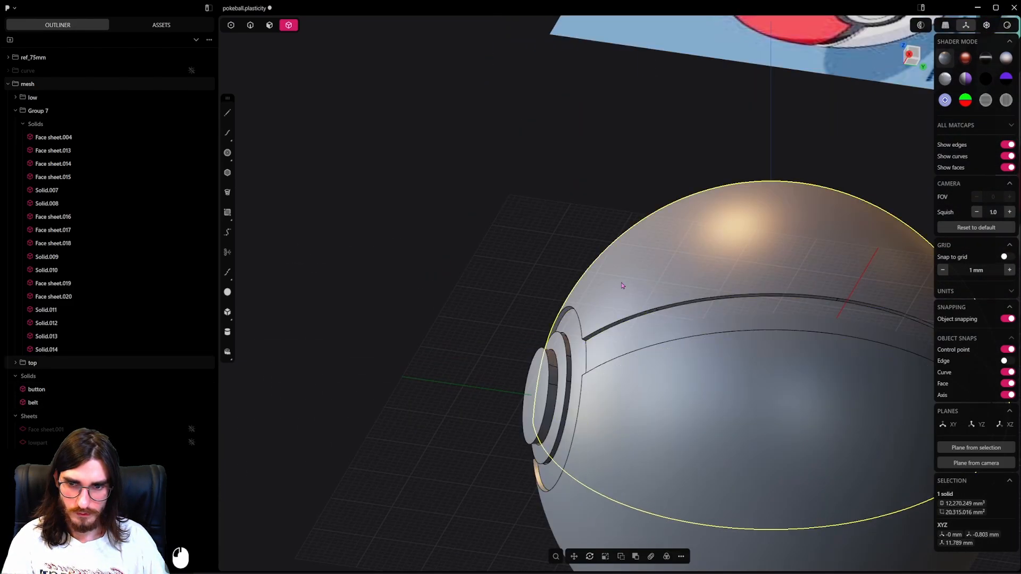
scroll(617, 290, "up", 4)
middle_click_drag(604, 319, 508, 345)
scroll(692, 352, "down", 9)
scroll(595, 367, "up", 4)
Hide the outer and inner lower shells together with the lower half's 16 panel and joint solids.
left_click(578, 445)
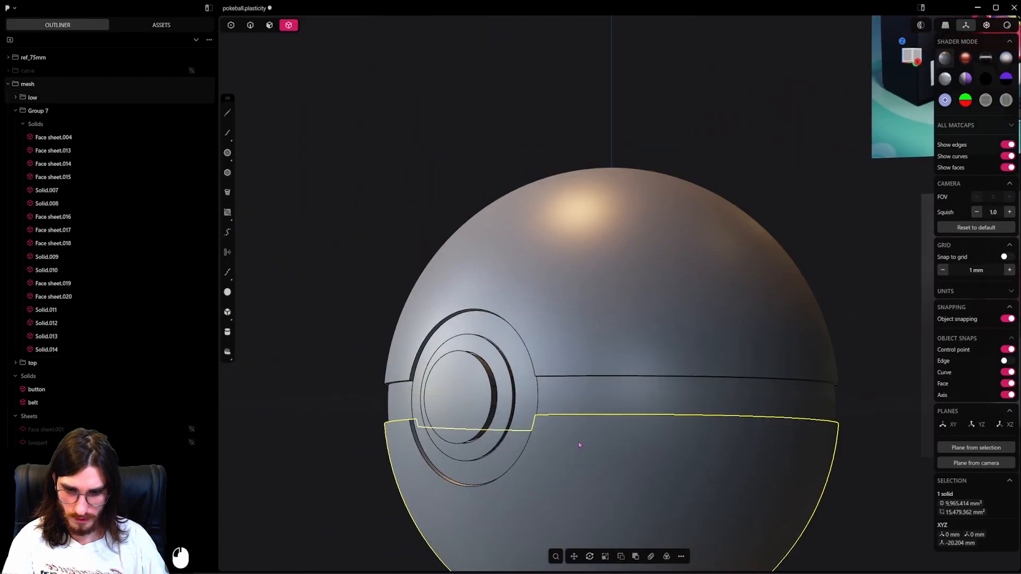
key("h")
left_click(579, 448)
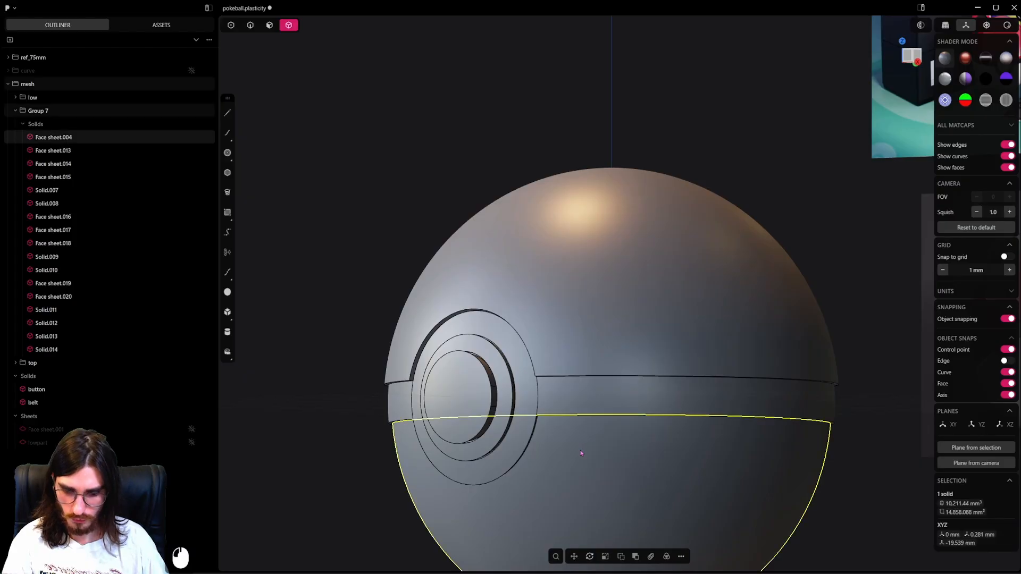
key("h")
scroll(642, 322, "up", 4)
middle_click_drag(570, 420, 537, 327)
middle_click_drag(537, 327, 542, 287, "shift")
scroll(585, 345, "down", 5)
left_click(759, 454)
middle_click_drag(759, 454, 674, 407, "shift")
scroll(674, 407, "down", 2)
key("4")
left_click_drag(811, 262, 394, 440, "shift")
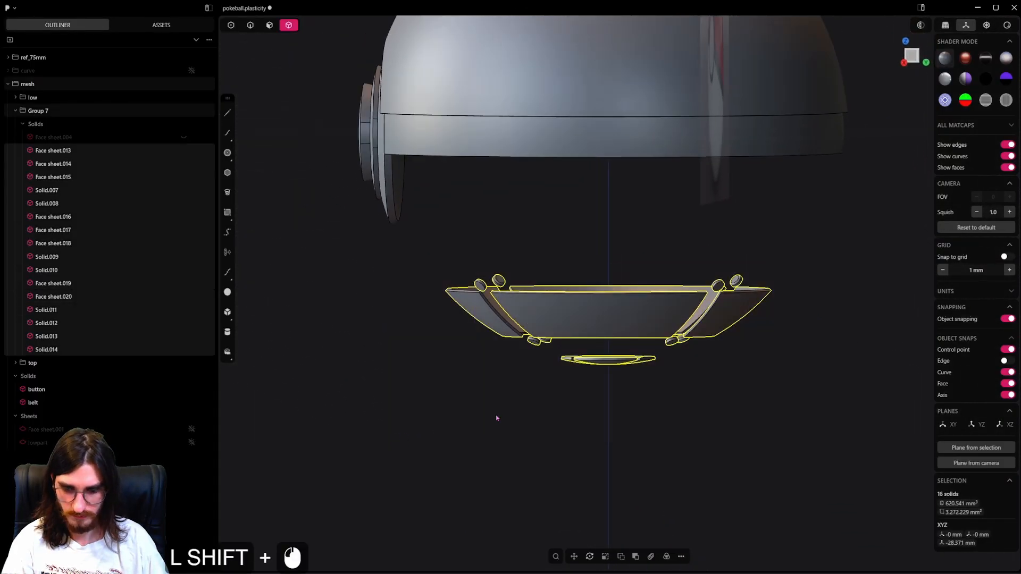
key("h")
Select the belt's round inner face behind the button and try pushing it by -0.67 mm.
middle_click_drag(386, 339, 538, 283, "shift")
middle_click_drag(474, 206, 530, 255)
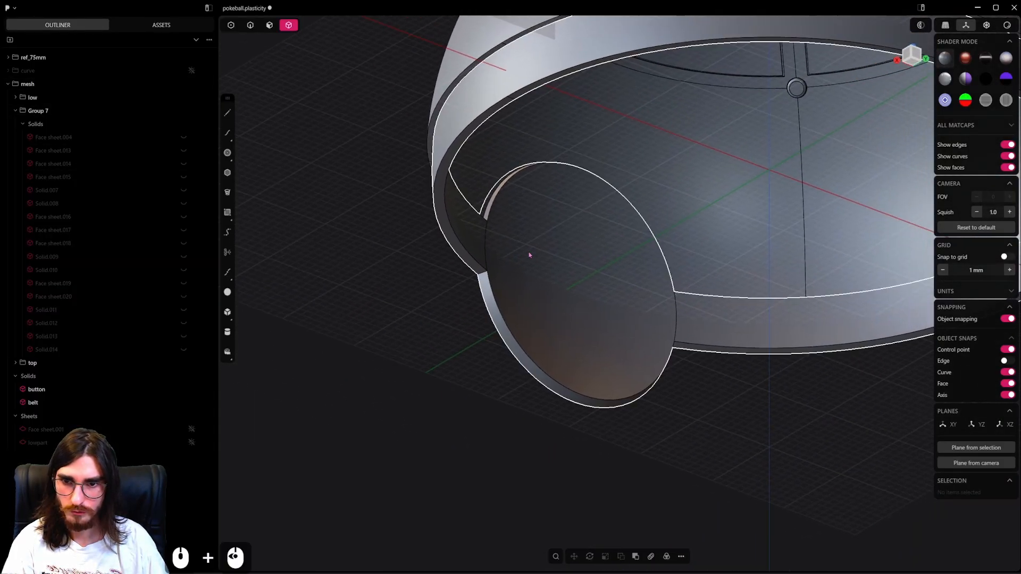
left_click(531, 187)
scroll(526, 185, "up", 13)
middle_click_drag(526, 185, 553, 160)
middle_click_drag(552, 159, 529, 335, "shift")
scroll(320, 91, "down", 5)
left_click(269, 25)
left_click(437, 206)
scroll(444, 262, "up", 2)
left_click(503, 402)
left_click_drag(552, 337, 537, 341, "shift")
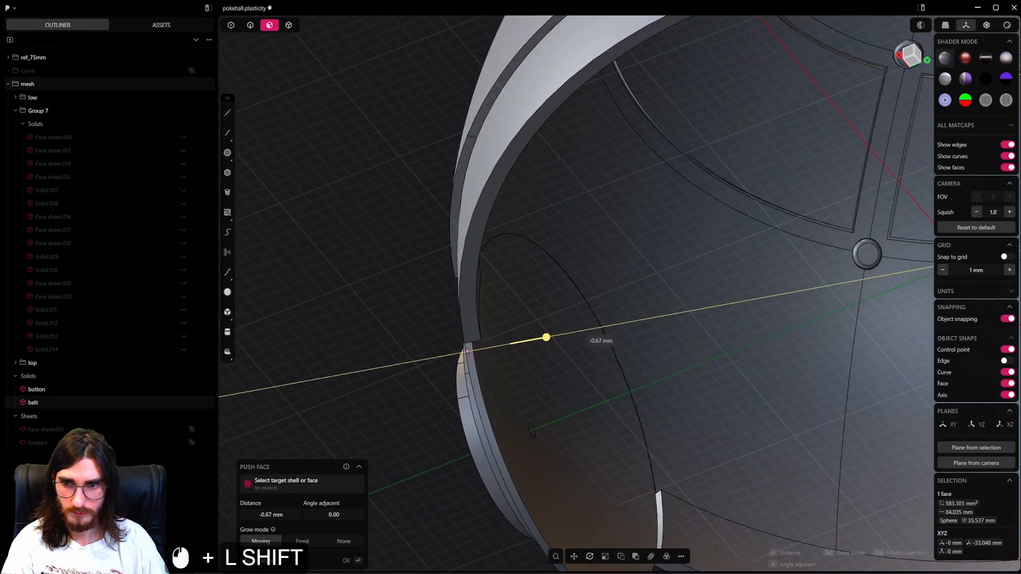
key("Escape")
Add the belt's inner ring face to the selected round face and push both by -0.46 mm.
middle_click_drag(519, 329, 463, 337)
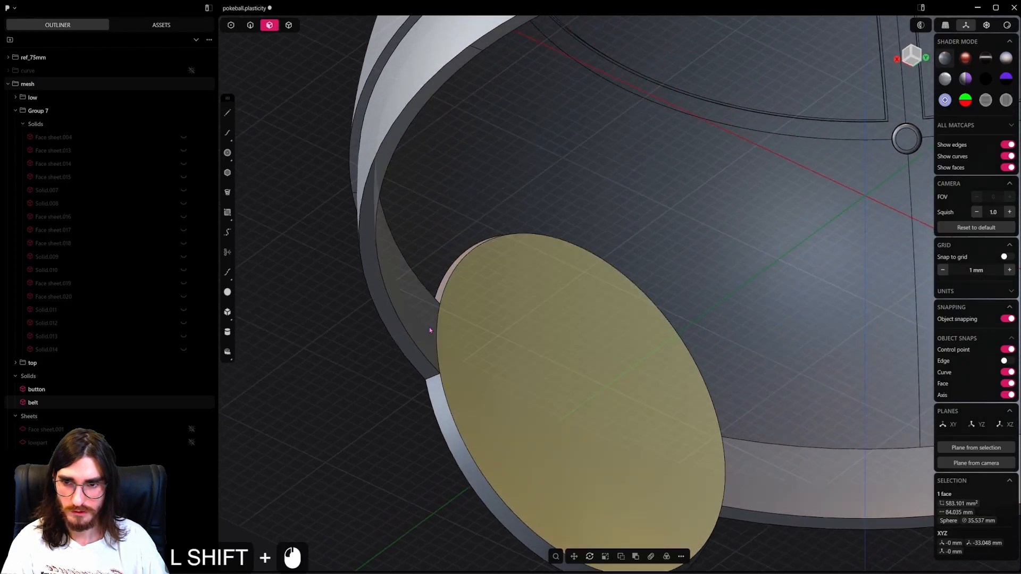
left_click(428, 327, "shift")
left_click_drag(463, 320, 451, 323, "shift")
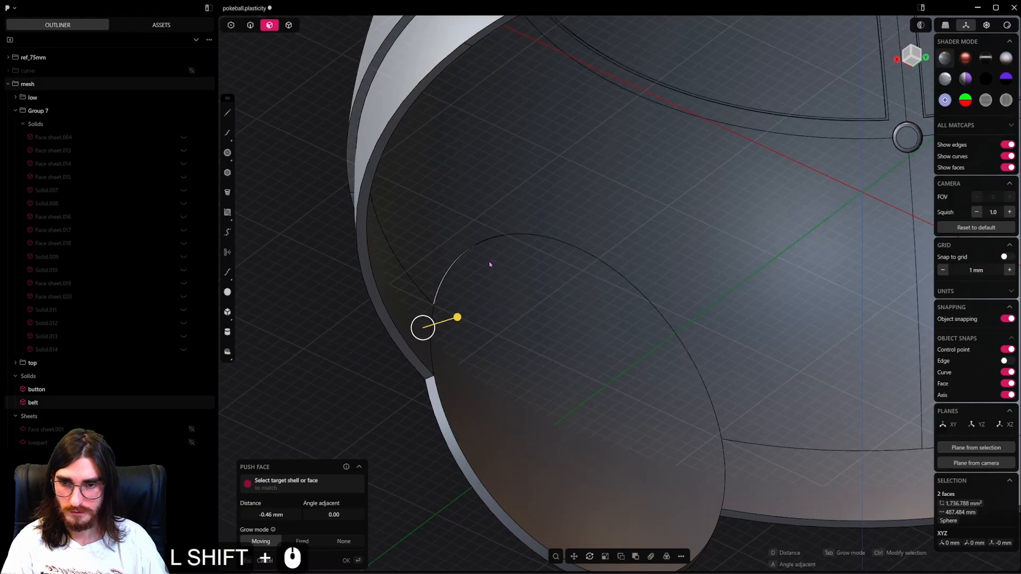
middle_click_drag(489, 262, 611, 313)
scroll(656, 285, "down", 3)
middle_click_drag(612, 314, 487, 328)
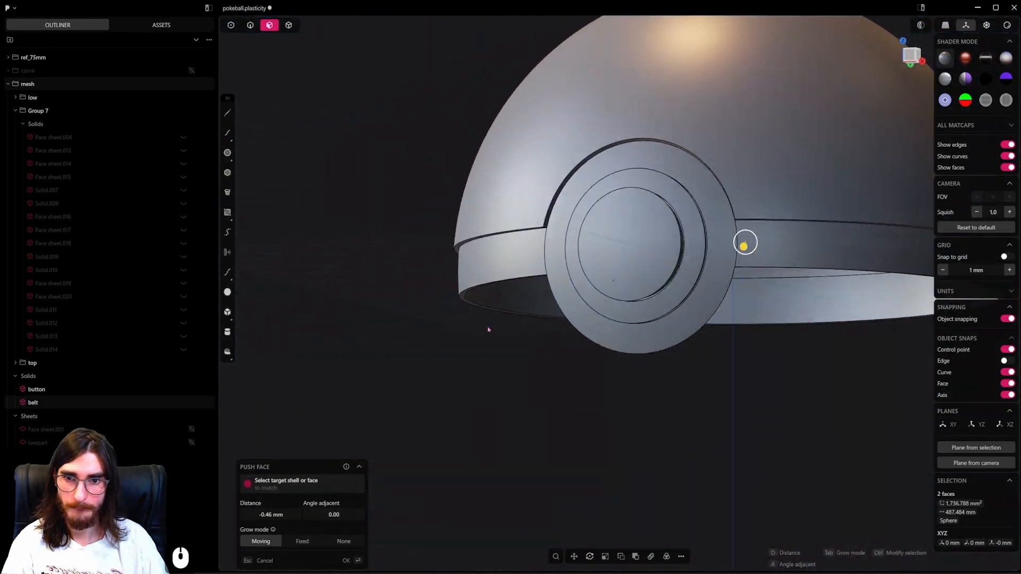
scroll(487, 328, "down", 3)
key("e")
middle_click_drag(609, 275, 608, 432)
Make all hidden solids of the lower half visible again.
key("alt+h")
scroll(695, 372, "down", 3)
scroll(608, 431, "down", 4)
middle_click_drag(610, 342, 599, 382, "shift")
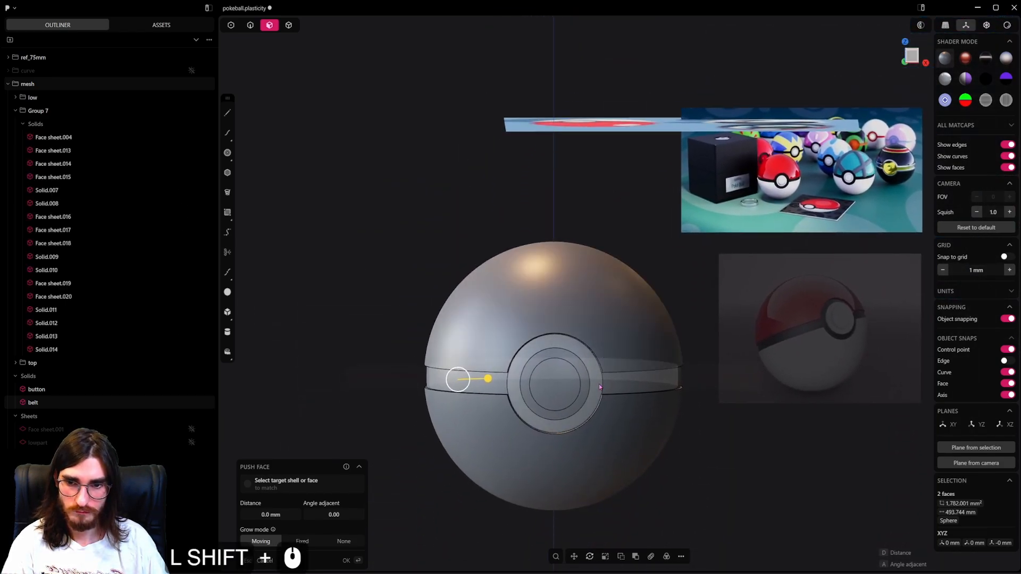
scroll(599, 381, "up", 10)
left_click(290, 29)
middle_click_drag(563, 259, 387, 292, "alt")
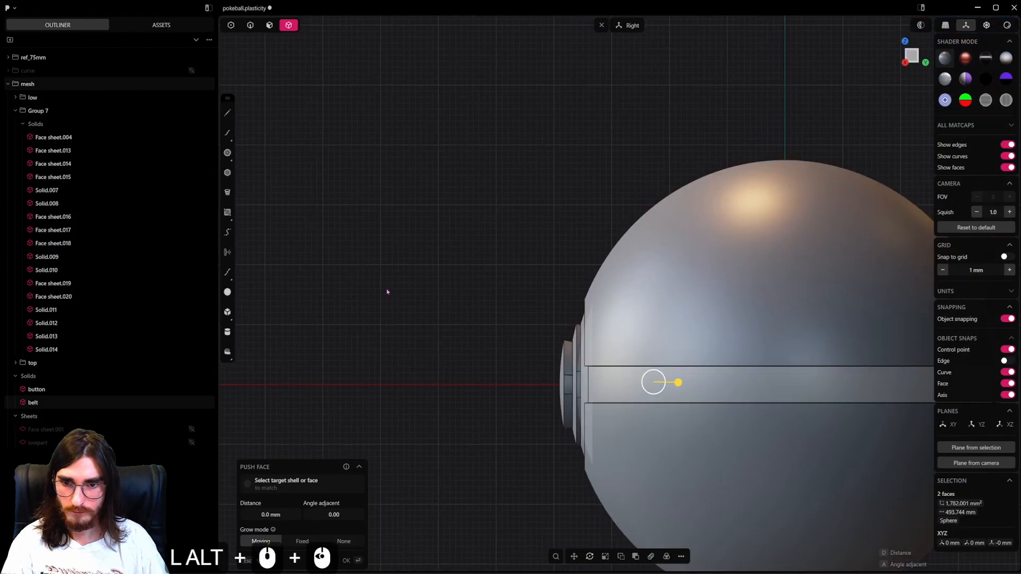
middle_click_drag(523, 264, 374, 272, "shift")
scroll(375, 271, "down", 1)
left_click_drag(388, 164, 403, 330)
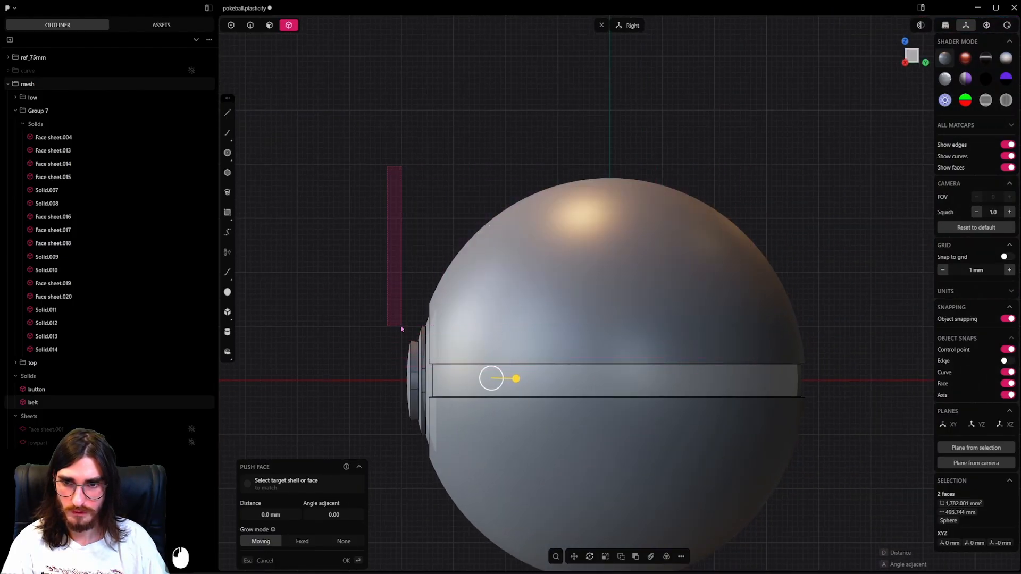
left_click_drag(842, 130, 401, 377)
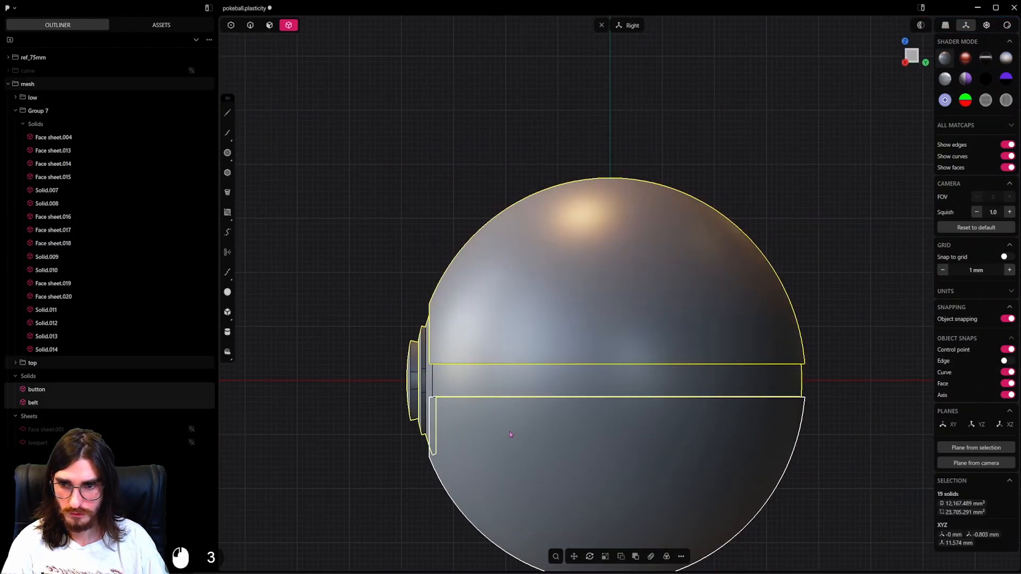
key("g")
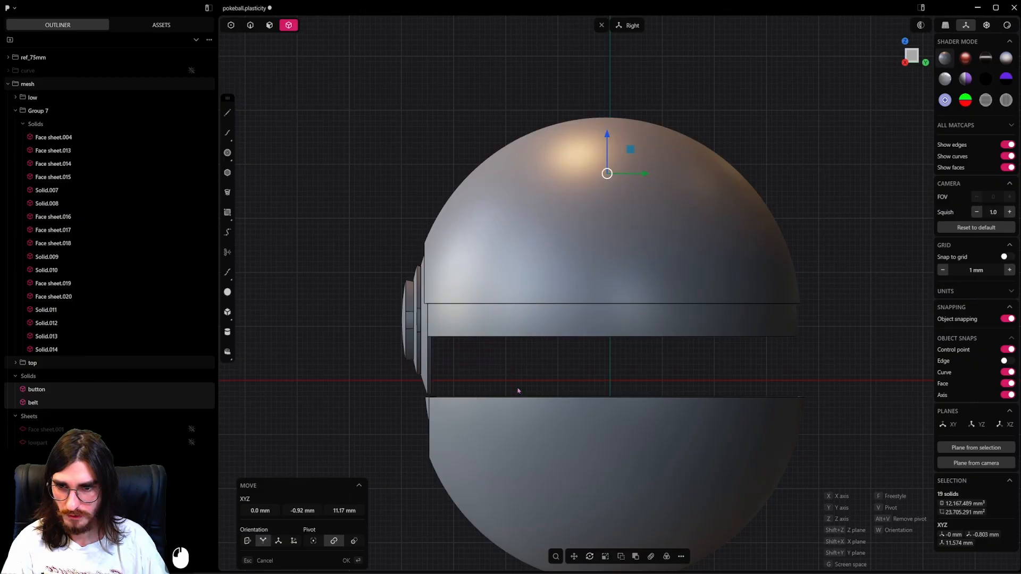
middle_click_drag(517, 391, 751, 380)
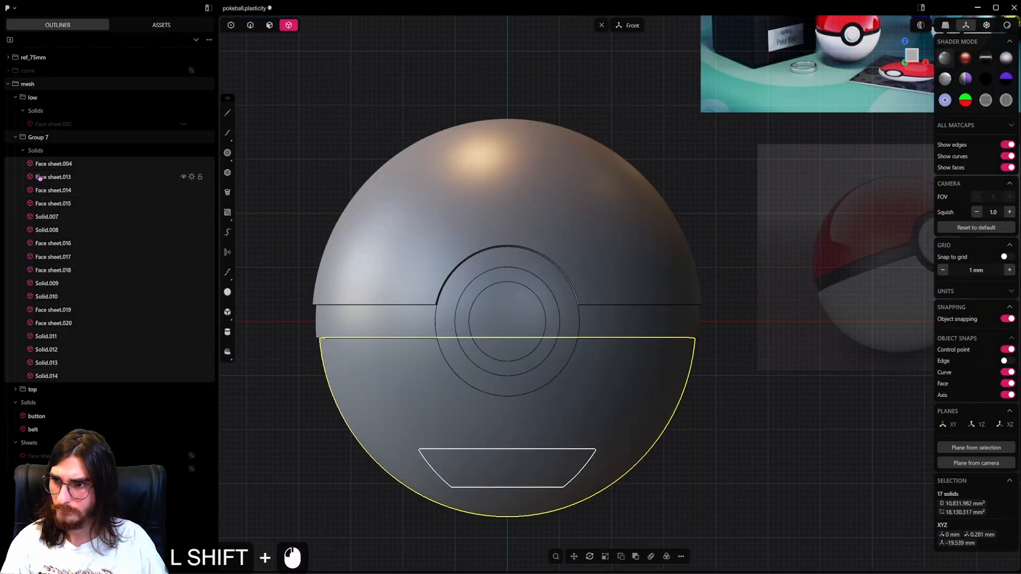
Move the solids of Group 7 into the low group and delete the empty Group 7.
left_click_drag(36, 167, 101, 124)
left_click(21, 111)
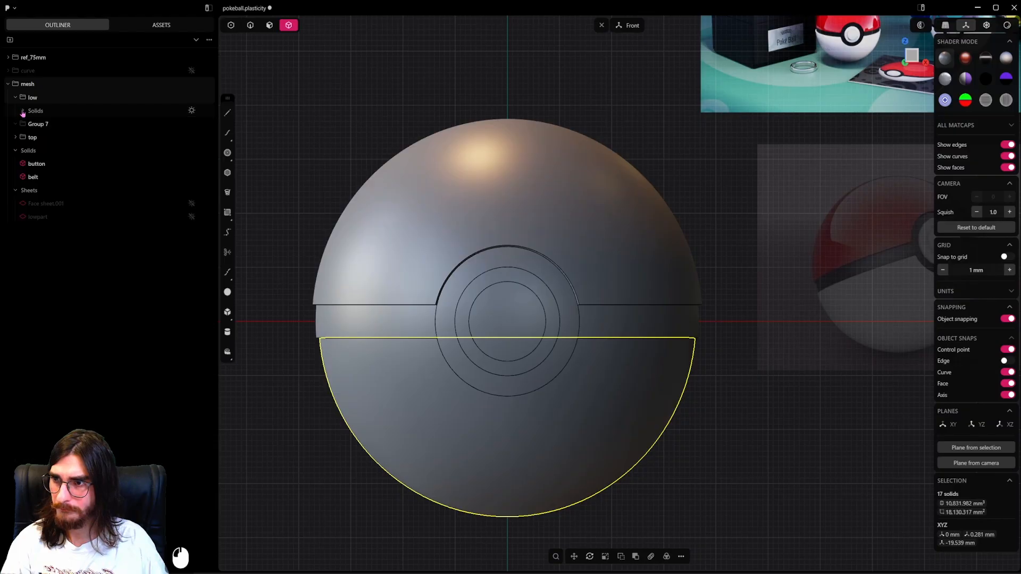
left_click(15, 98)
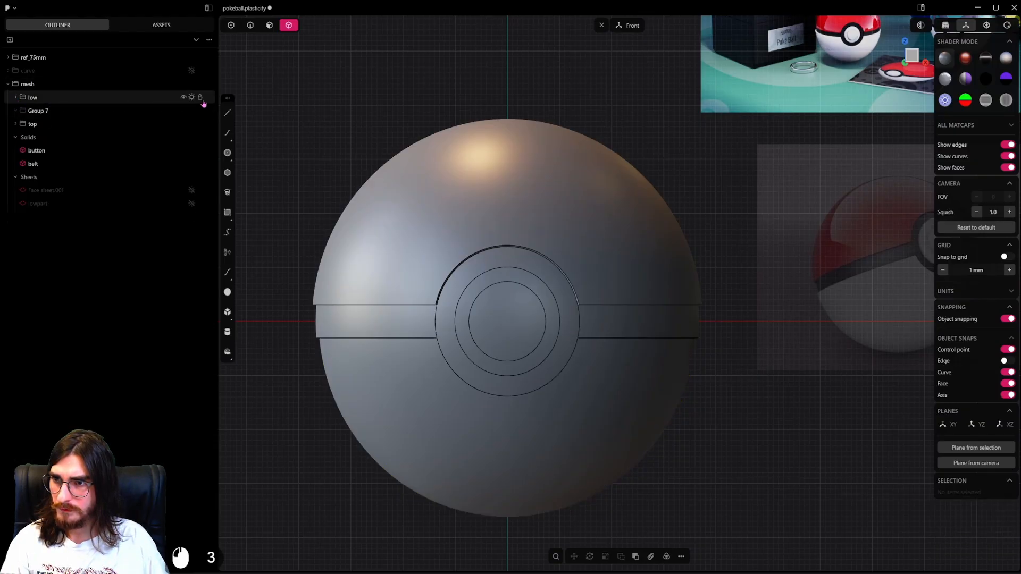
left_click(192, 100)
left_click(193, 100)
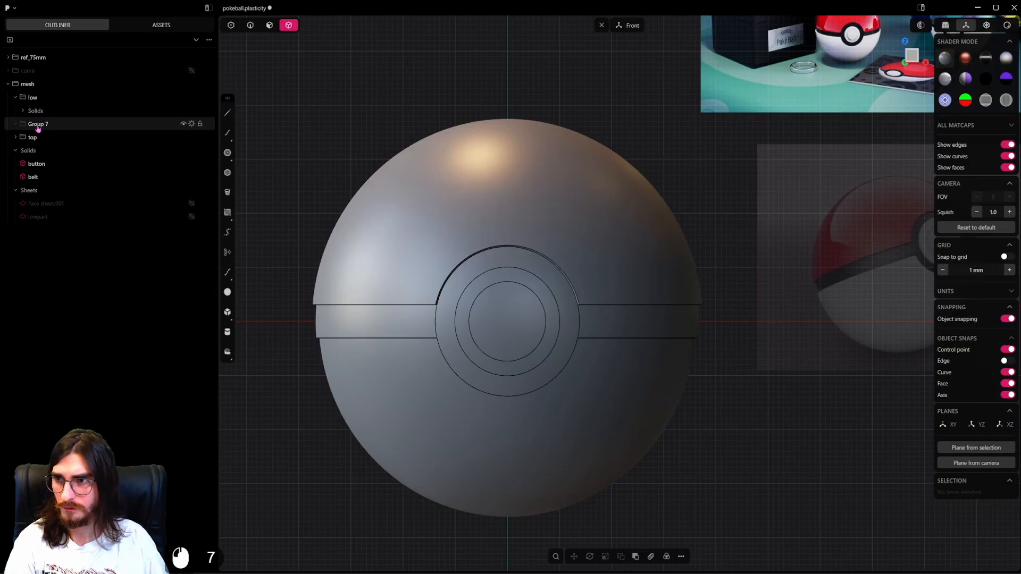
key("Delete")
left_click(192, 126)
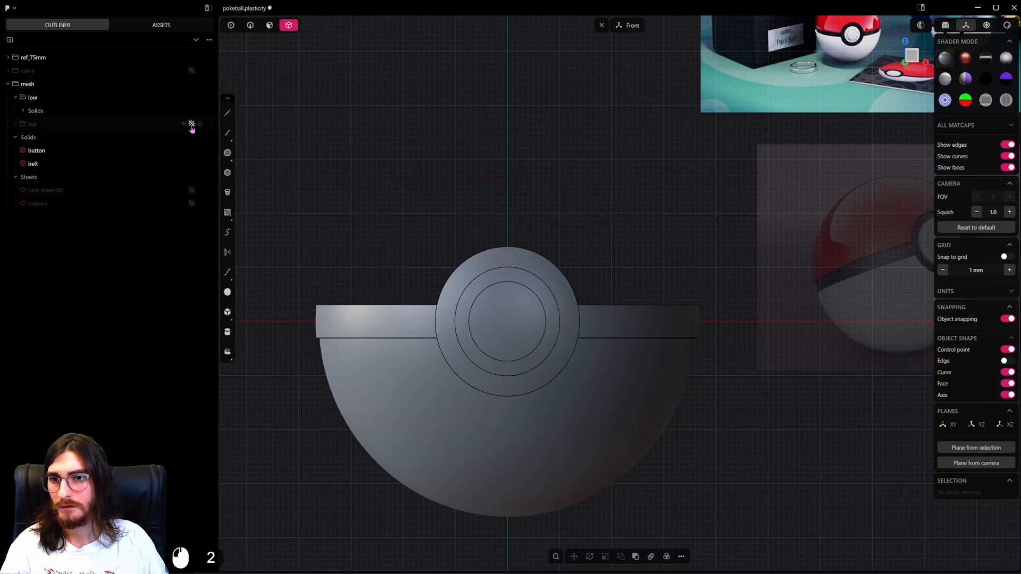
left_click(192, 126)
left_click(506, 241)
key("h")
key("ctrl+z")
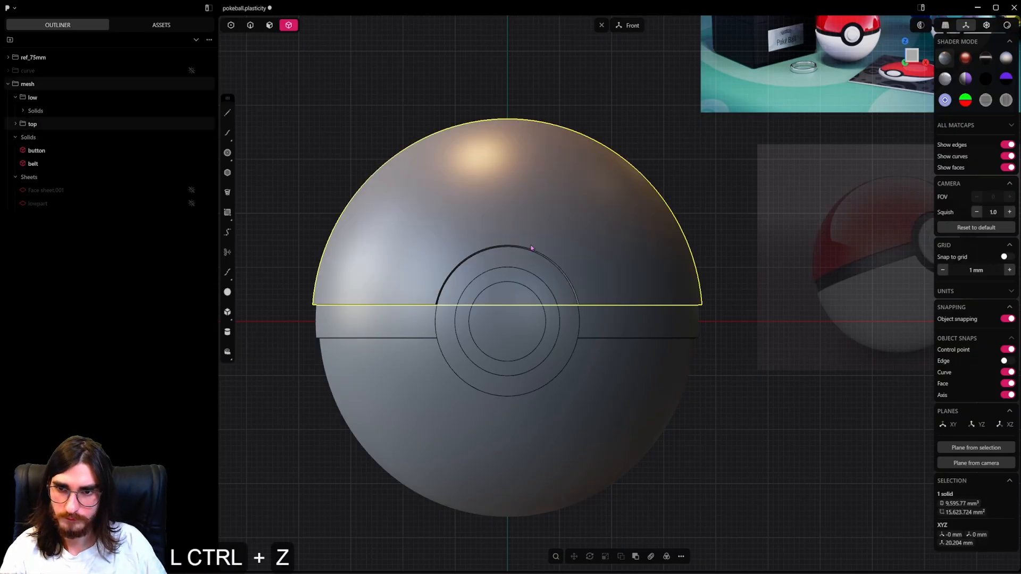
Move the button and belt solids together into the top group and collapse the low and top groups.
left_click(47, 151)
left_click(51, 161, "shift")
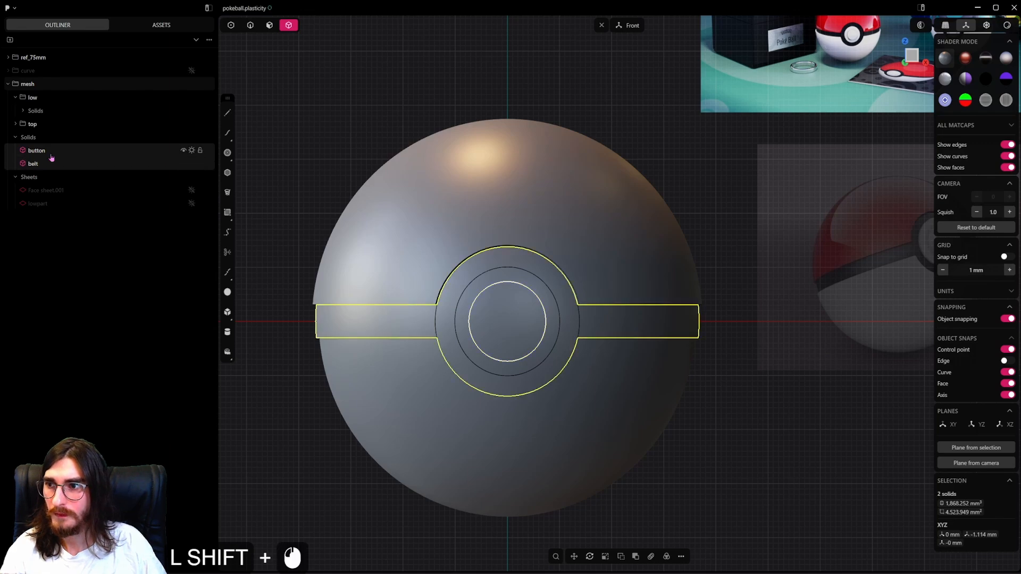
left_click(15, 97)
left_click(16, 110)
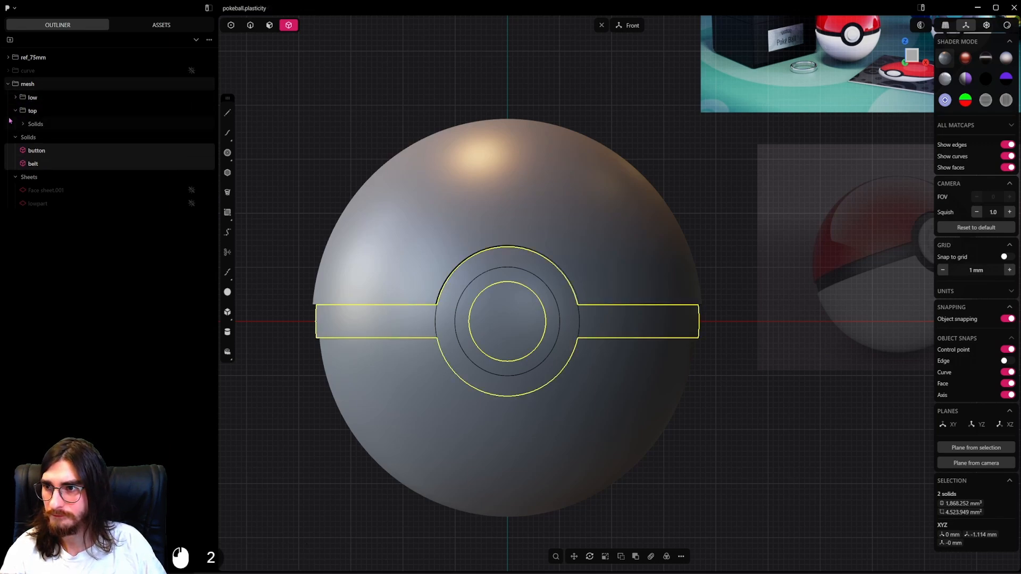
left_click(15, 113)
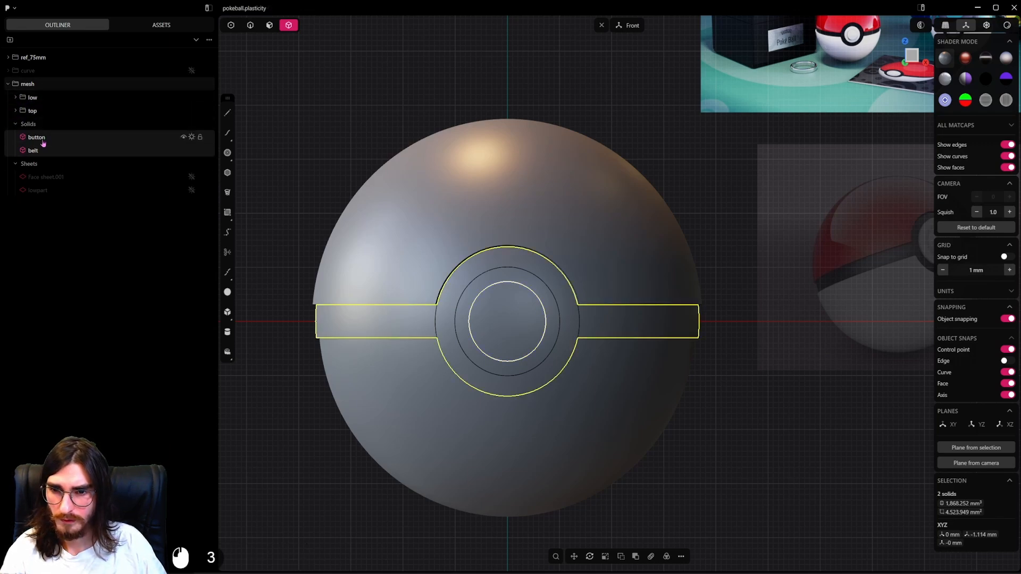
left_click_drag(58, 119, 66, 114)
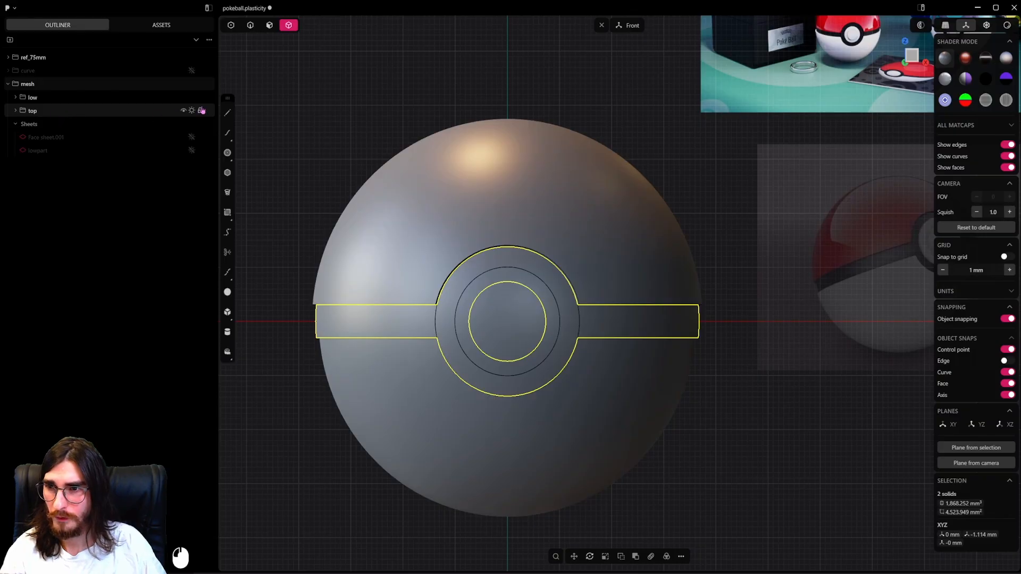
left_click(193, 111)
left_click(193, 111)
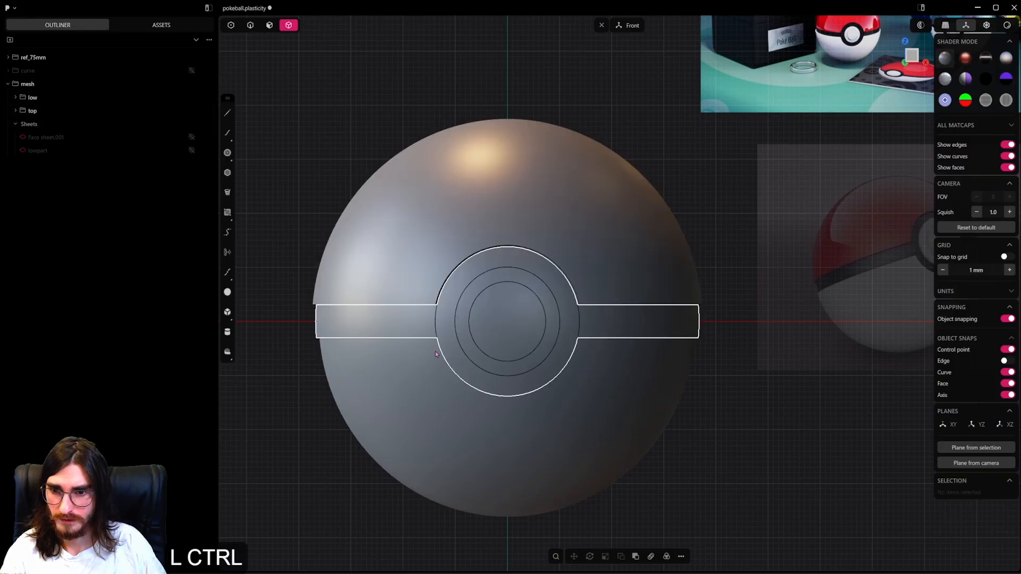
Save the project and delete the two hidden sheets in the mesh group.
key("ctrl+s")
left_click(42, 137, "shift")
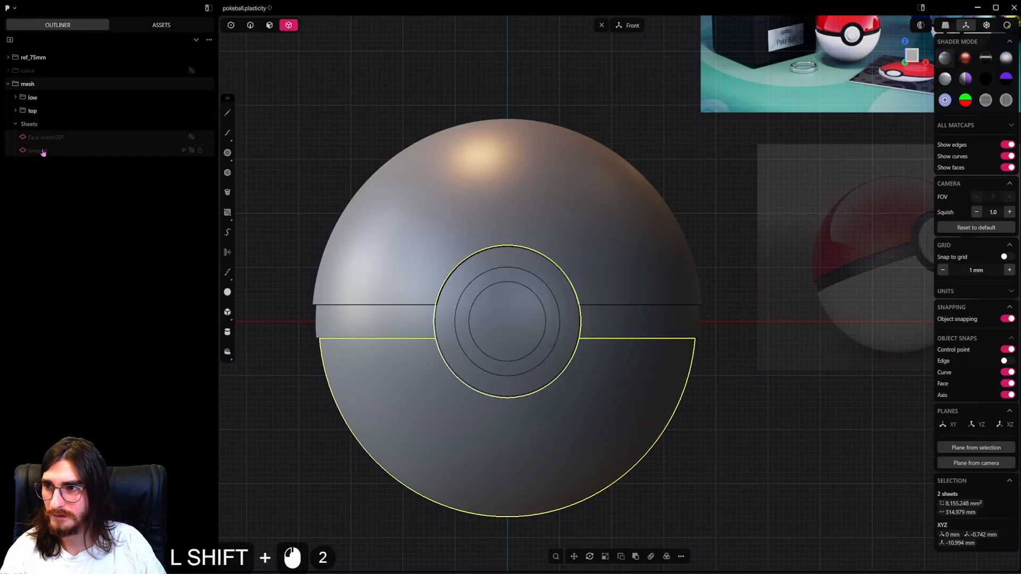
key("Delete")
Rotate the blue open-ball reference image by 90° about the X axis so it faces the front view.
left_click(508, 290)
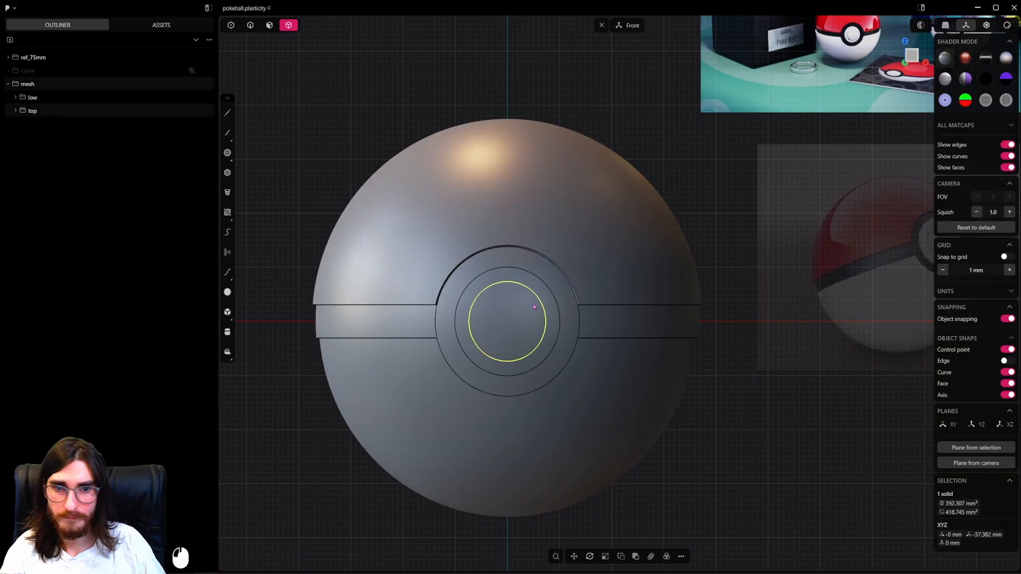
middle_click_drag(644, 308, 429, 340, "shift")
scroll(639, 266, "down", 4)
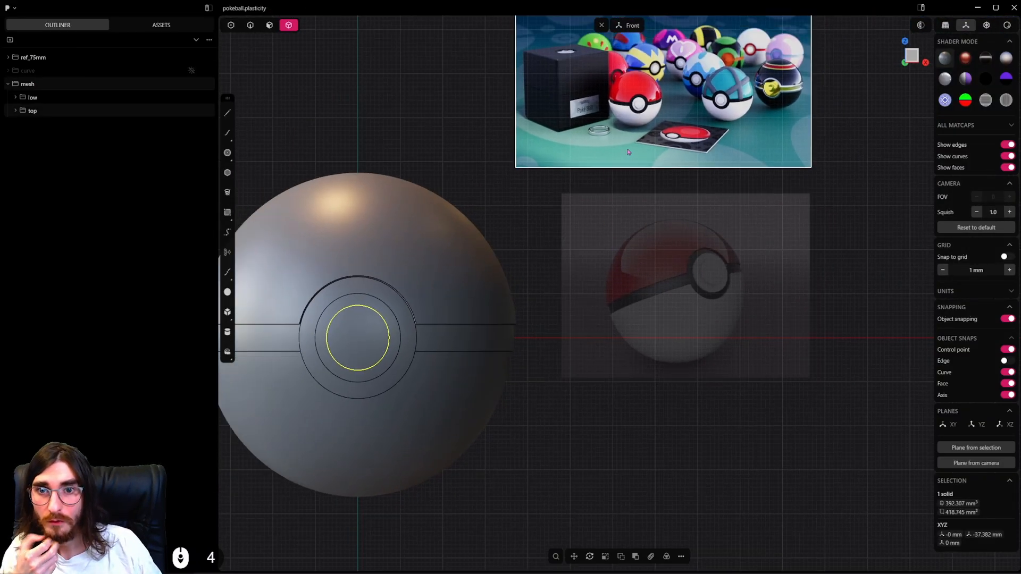
middle_click_drag(533, 295, 749, 330, "shift")
middle_click_drag(582, 285, 594, 335)
scroll(613, 260, "down", 4)
middle_click_drag(704, 136, 683, 247, "shift")
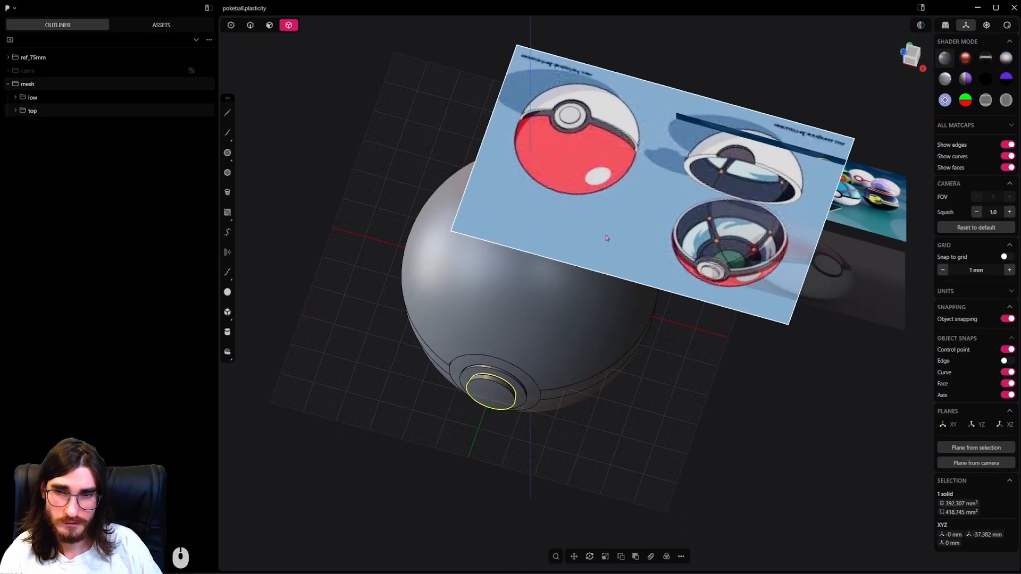
left_click(683, 273)
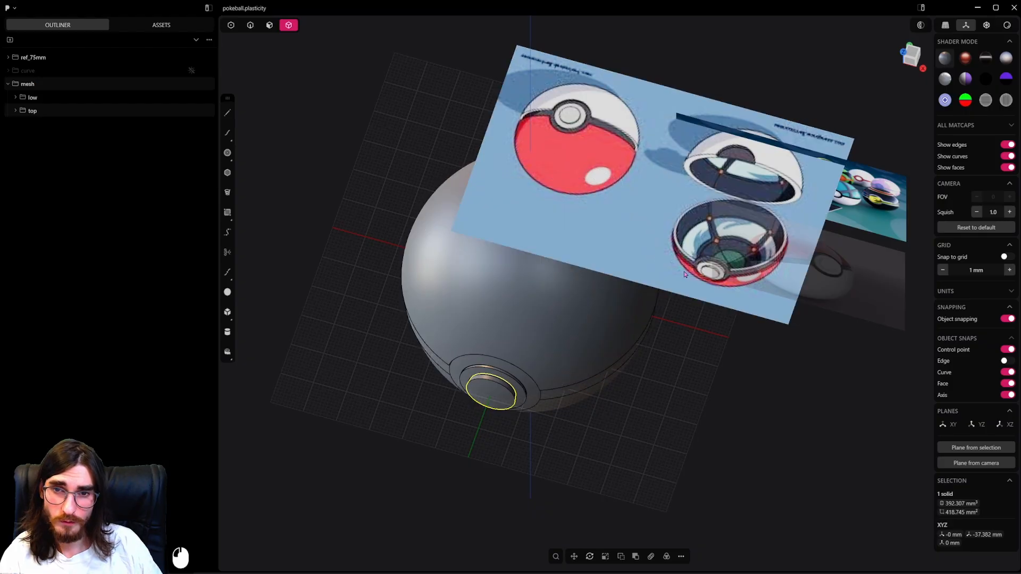
middle_click_drag(683, 273, 724, 288)
key("r")
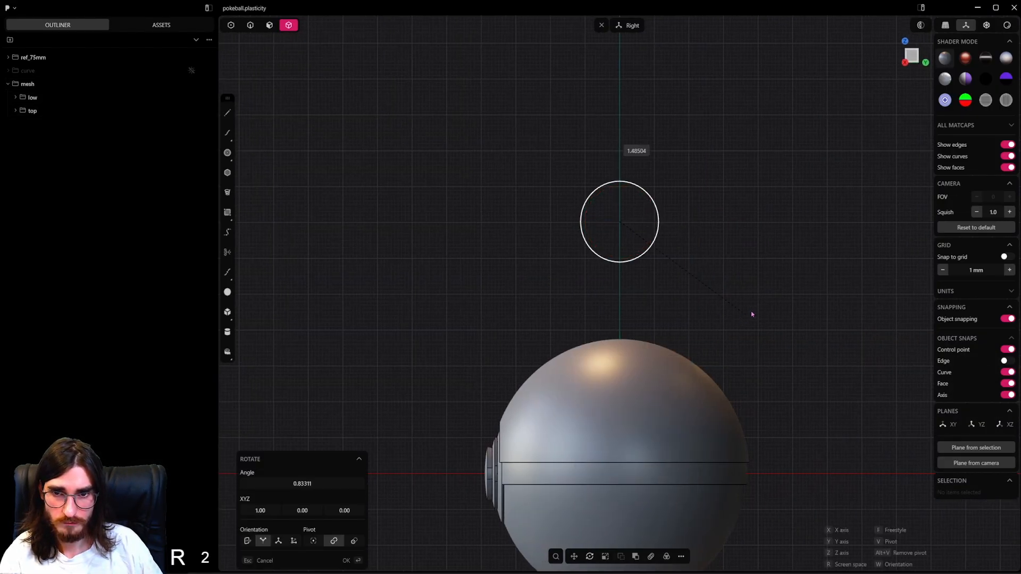
left_click(744, 138, "ctrl")
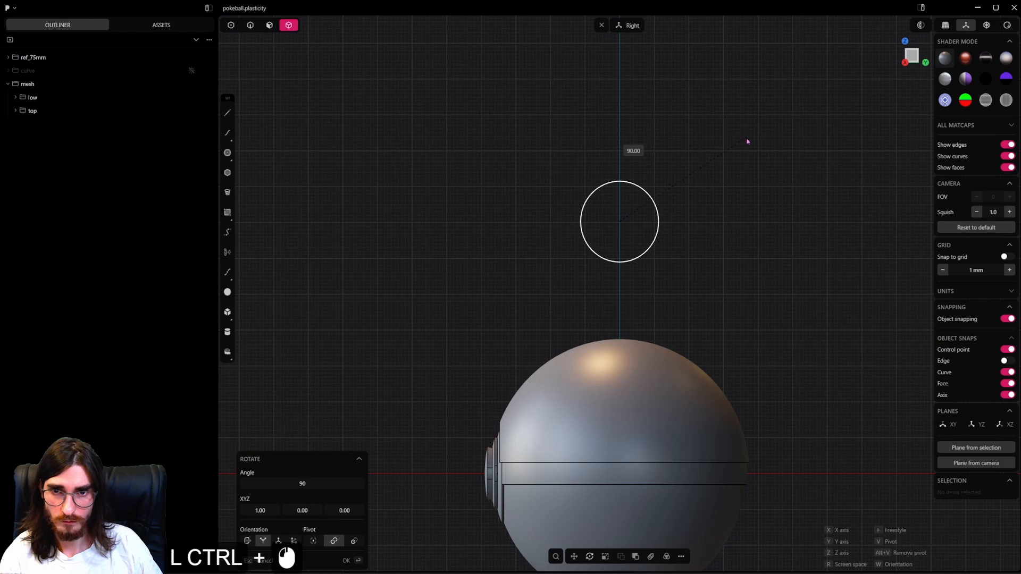
Scale the blue open-ball reference image down uniformly to roughly half its size.
left_click_drag(661, 197, 744, 229, "alt")
scroll(676, 292, "down", 2)
left_click(675, 290)
key("s")
key("s")
left_click(641, 284)
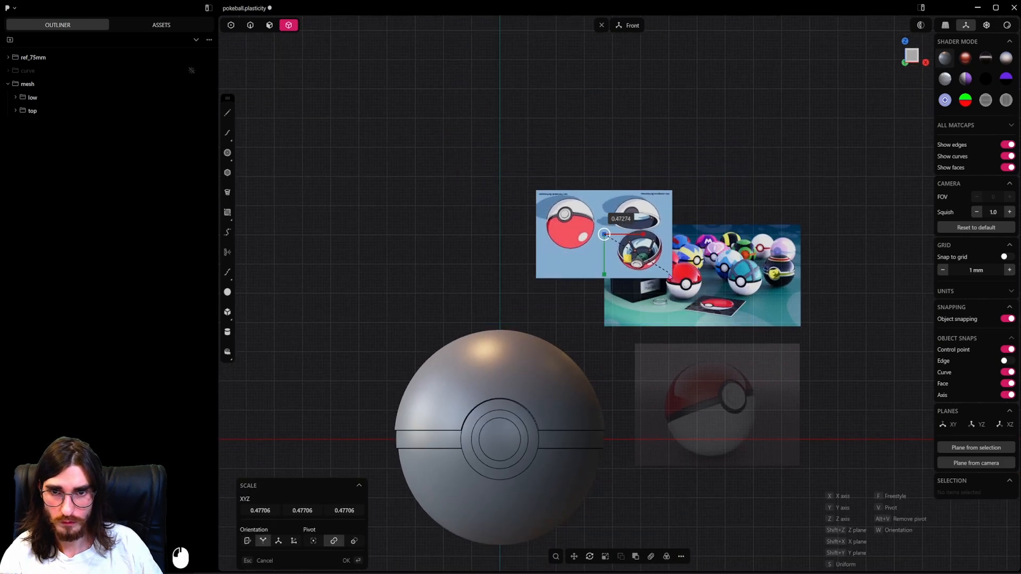
Move the blue reference image beside the ball and rotate it 180° about the Y axis so it stands upright.
key("g")
key("g")
left_click(847, 410)
key("r")
key("r")
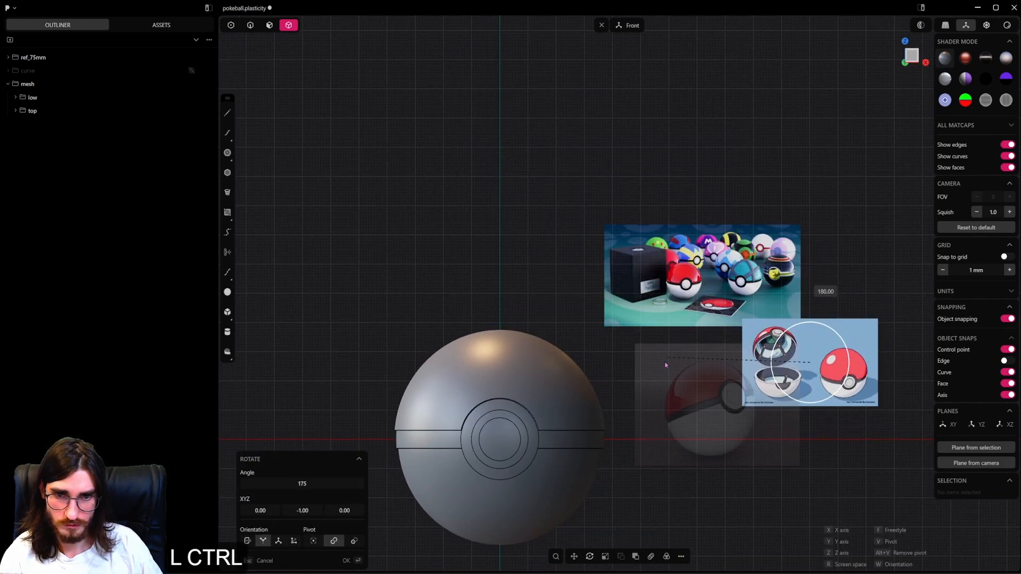
left_click(664, 362, "ctrl")
Enlarge the blue reference image and place it above the ball, clear of the other reference images.
key("g")
key("g")
left_click(782, 392)
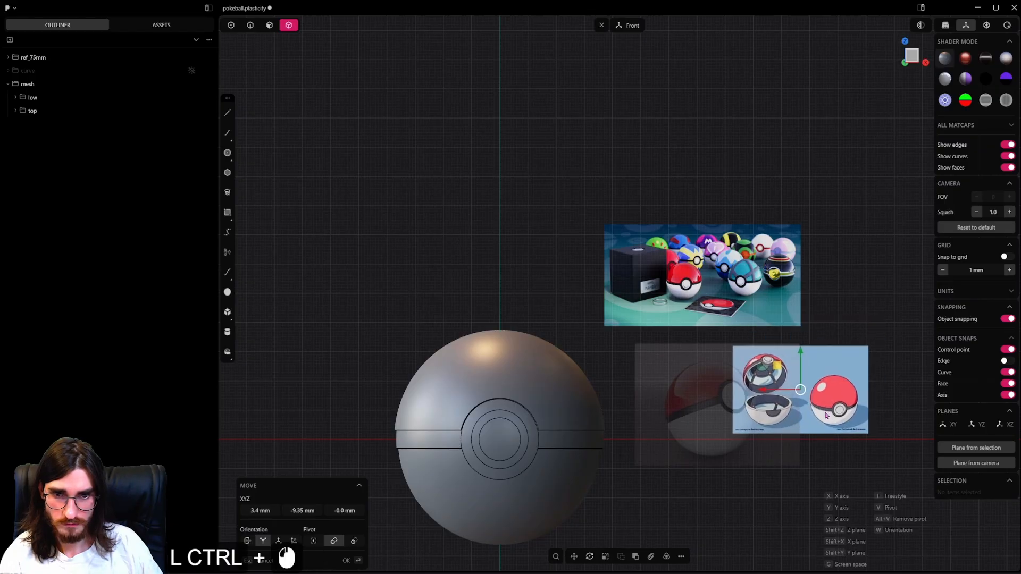
key("s")
key("s")
left_click(771, 392)
key("g")
key("g")
left_click(540, 138)
Compare the model's front view with the blue reference image, examining the open ball's inner ribs, belt and button.
middle_click_drag(555, 310, 652, 227, "shift")
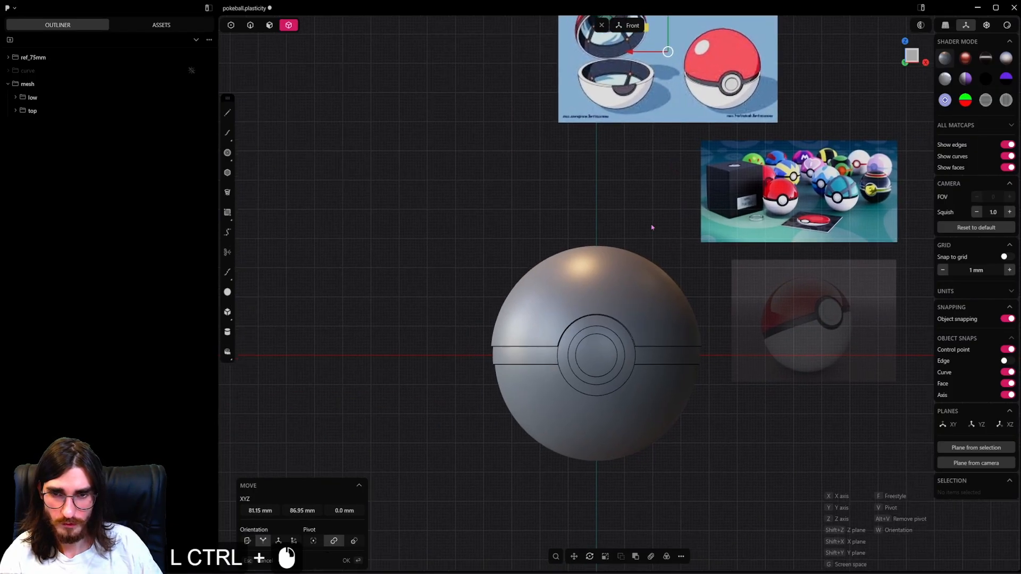
scroll(653, 227, "up", 6)
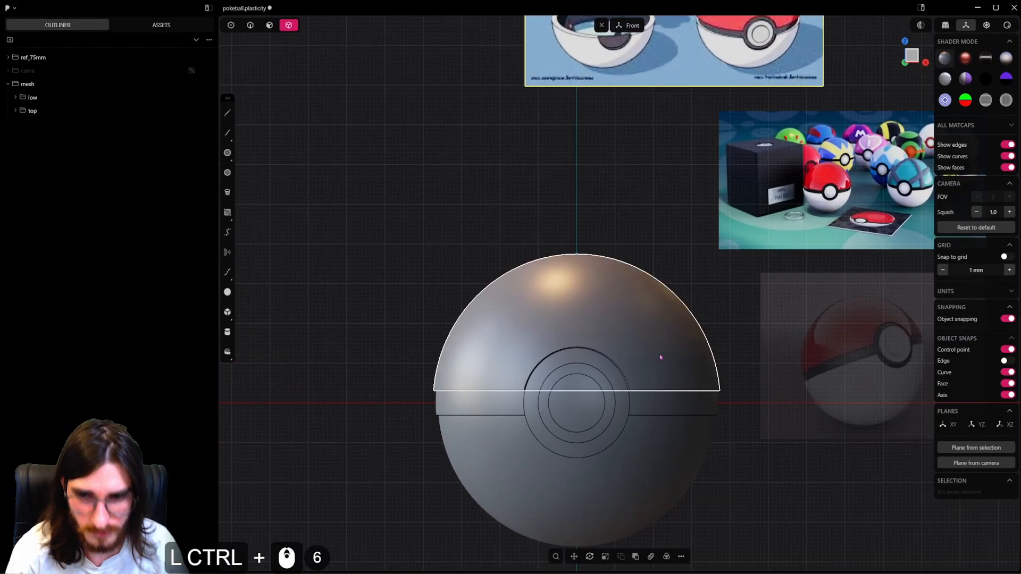
scroll(628, 315, "down", 3, "ctrl")
middle_click_drag(637, 339, 597, 400, "ctrl+shift")
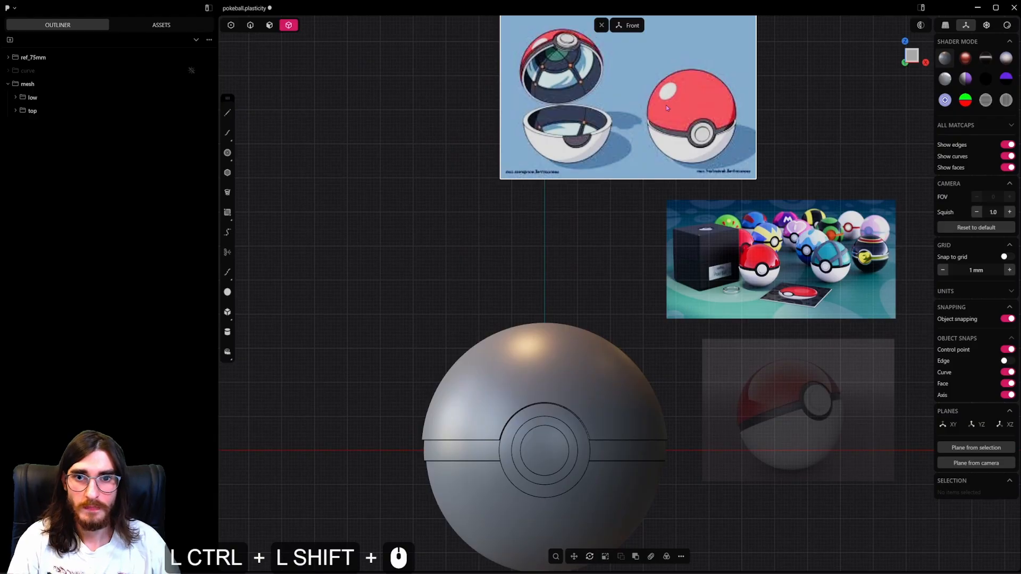
middle_click_drag(626, 292, 628, 261, "ctrl+shift")
middle_click_drag(595, 304, 611, 196, "ctrl+shift")
scroll(597, 246, "up", 3, "ctrl")
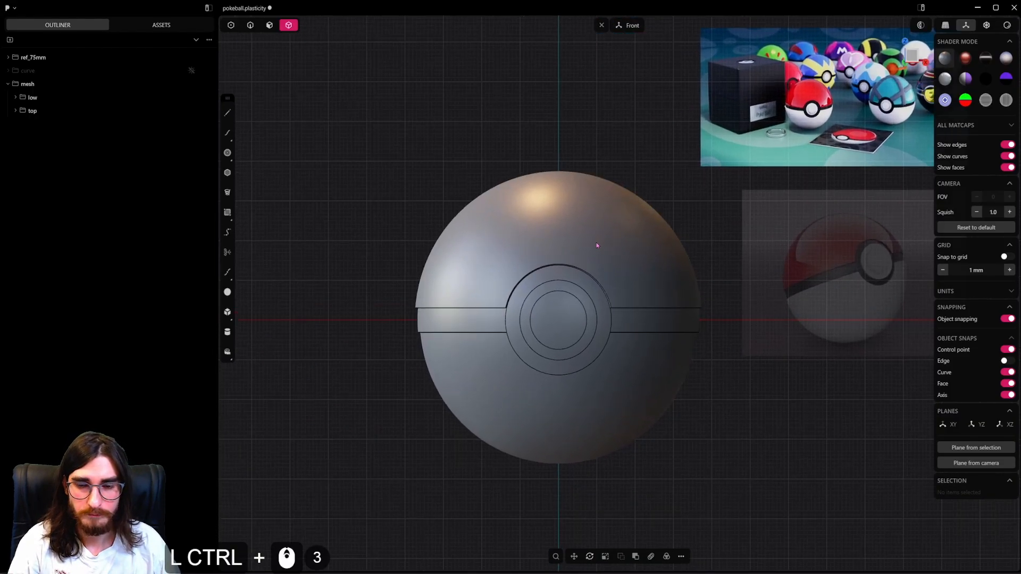
middle_click_drag(604, 261, 592, 314, "ctrl+shift")
scroll(595, 305, "down", 1, "ctrl")
middle_click_drag(618, 141, 585, 322, "ctrl+shift")
scroll(558, 189, "up", 5, "ctrl")
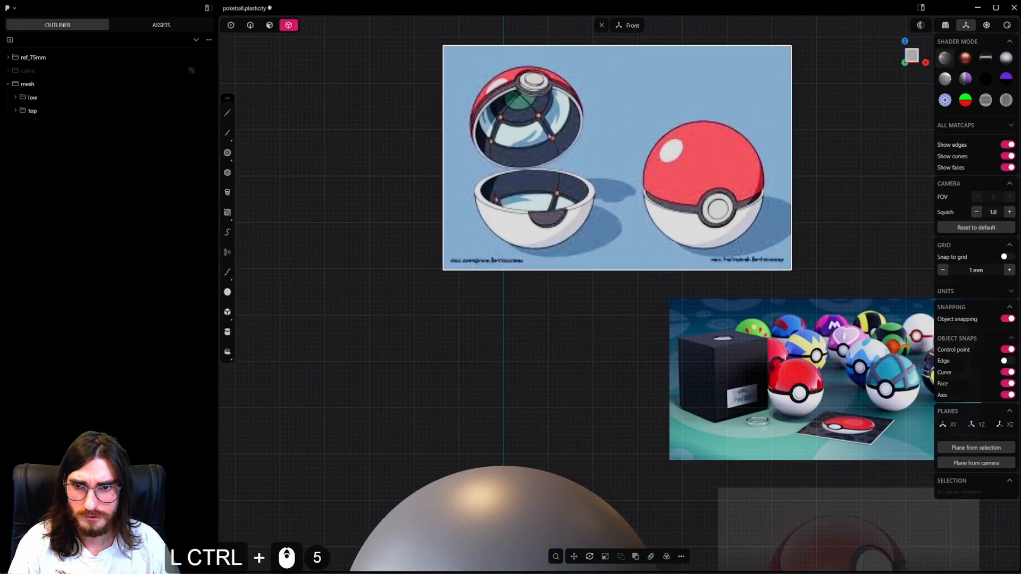
scroll(560, 215, "down", 2, "ctrl")
middle_click_drag(559, 216, 608, 190, "ctrl+shift")
middle_click_drag(537, 28, 549, 89, "ctrl+shift")
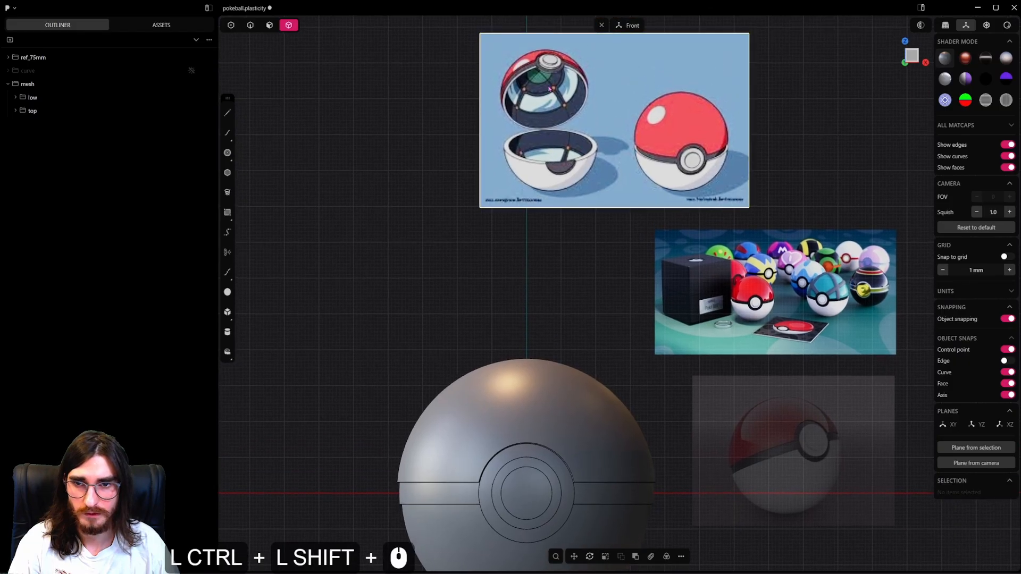
middle_click_drag(547, 205, 561, 43, "ctrl+shift")
Examine the belt, button and surrounding ring of the red-and-white ball in the product photo up close.
left_click(608, 285, "ctrl")
scroll(609, 285, "up", 2, "ctrl")
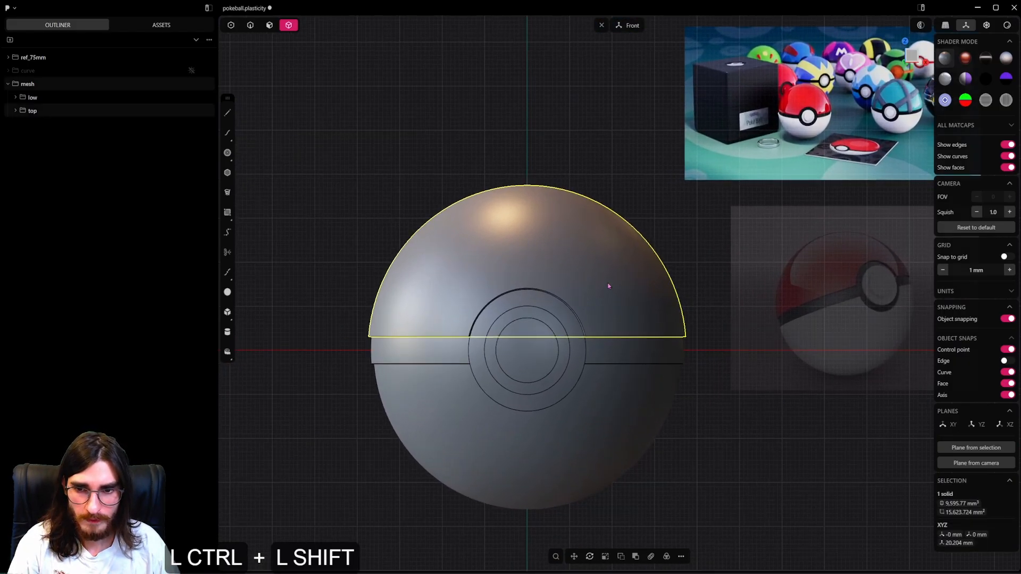
middle_click_drag(608, 284, 502, 291, "ctrl+shift")
scroll(535, 319, "up", 11, "ctrl")
scroll(502, 292, "down", 7, "ctrl")
middle_click_drag(733, 186, 582, 350, "ctrl+shift")
scroll(582, 351, "up", 20, "ctrl")
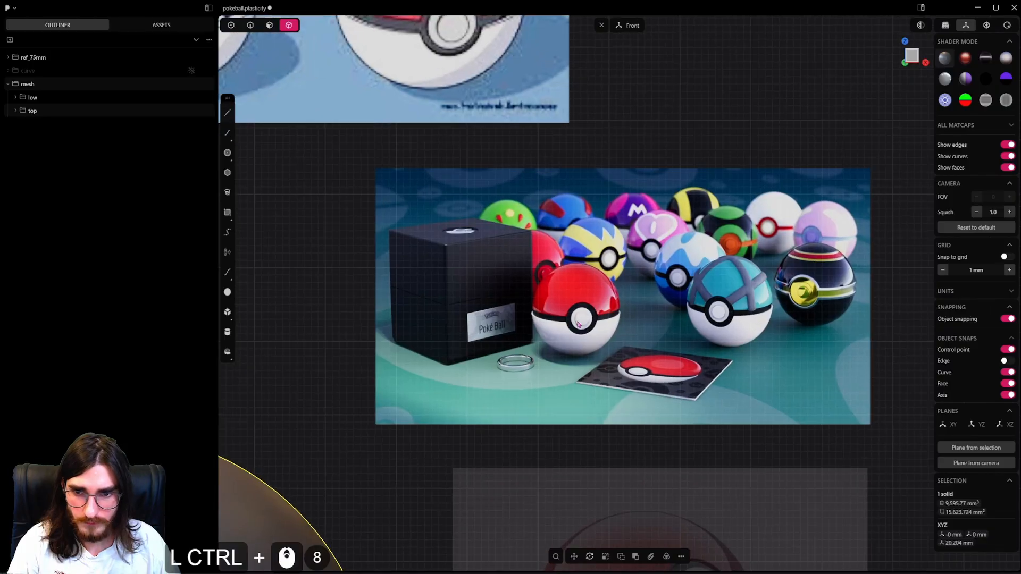
scroll(595, 318, "up", 3, "ctrl")
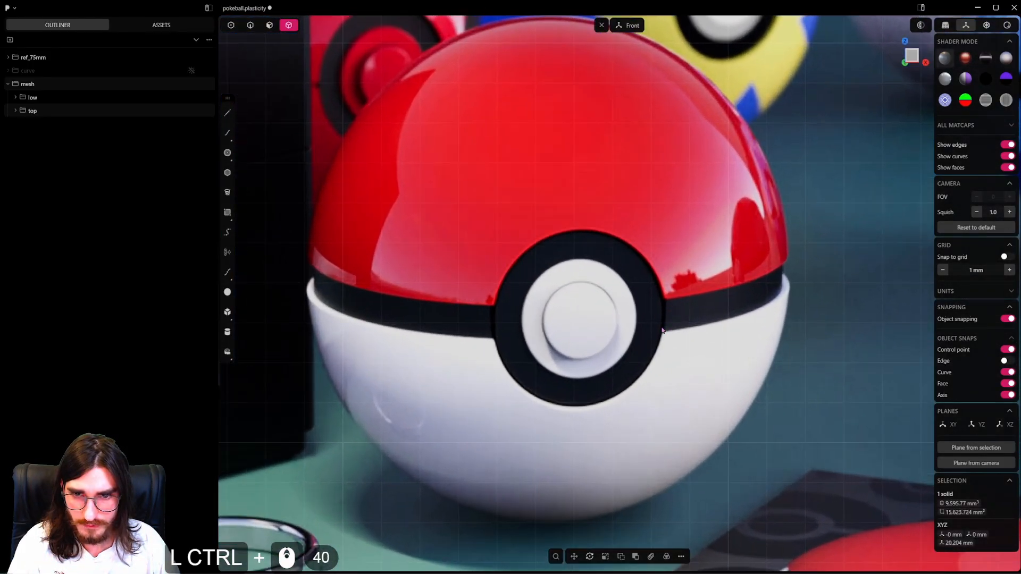
scroll(675, 318, "up", 5, "ctrl")
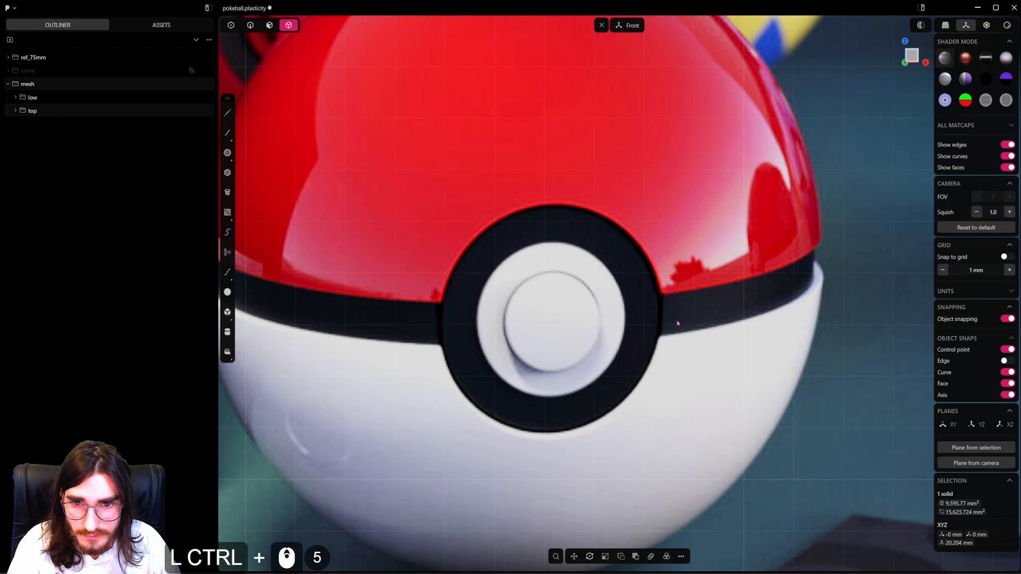
scroll(645, 336, "down", 20, "ctrl")
middle_click_drag(550, 361, 618, 274, "ctrl+shift")
scroll(617, 275, "down", 6, "ctrl")
middle_click_drag(523, 322, 561, 268, "ctrl+shift")
scroll(561, 268, "down", 6, "ctrl+shift")
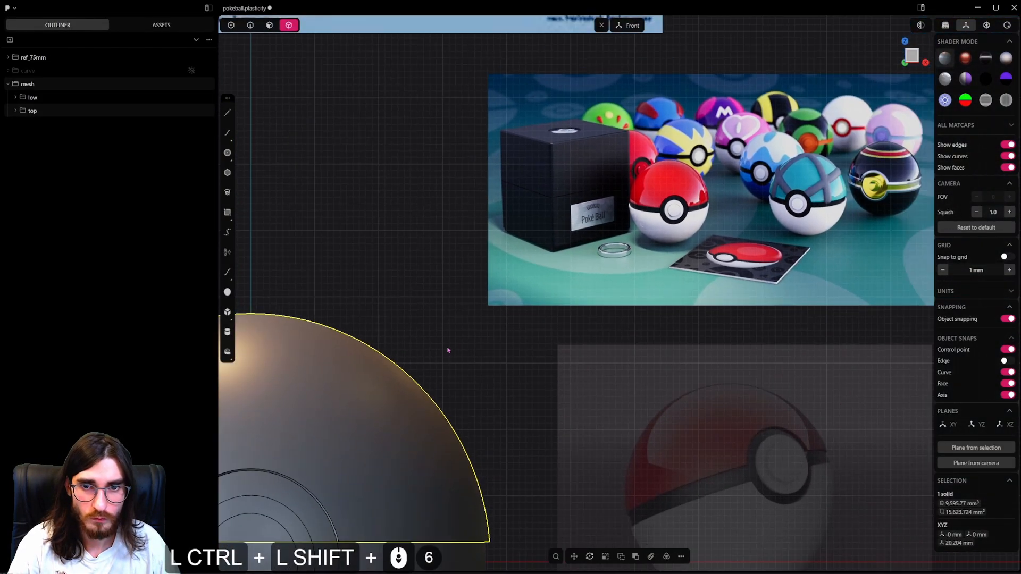
Fillet the circular front edge of the button.
middle_click_drag(294, 496, 544, 351, "ctrl+shift")
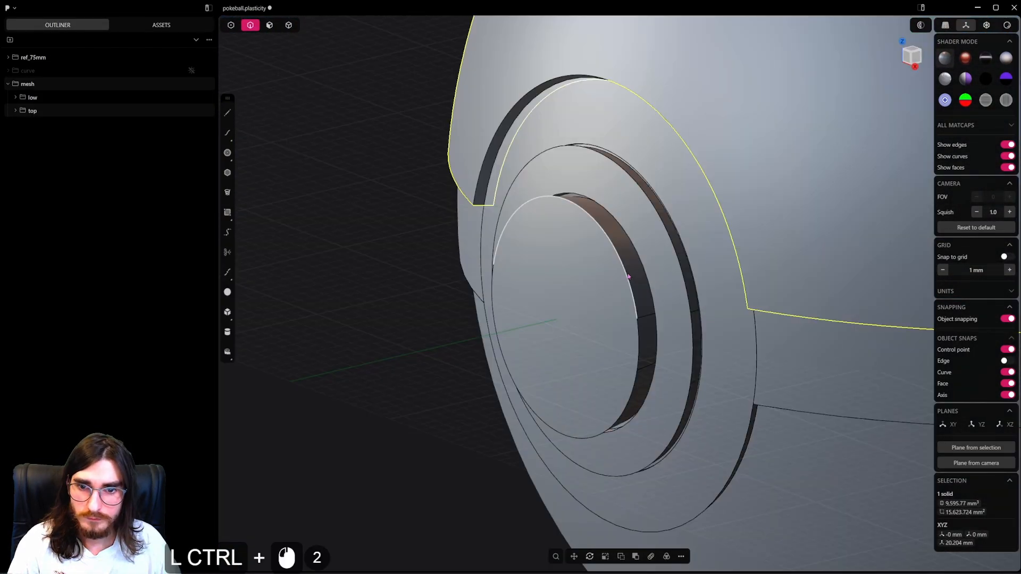
double_click(628, 276)
key("b")
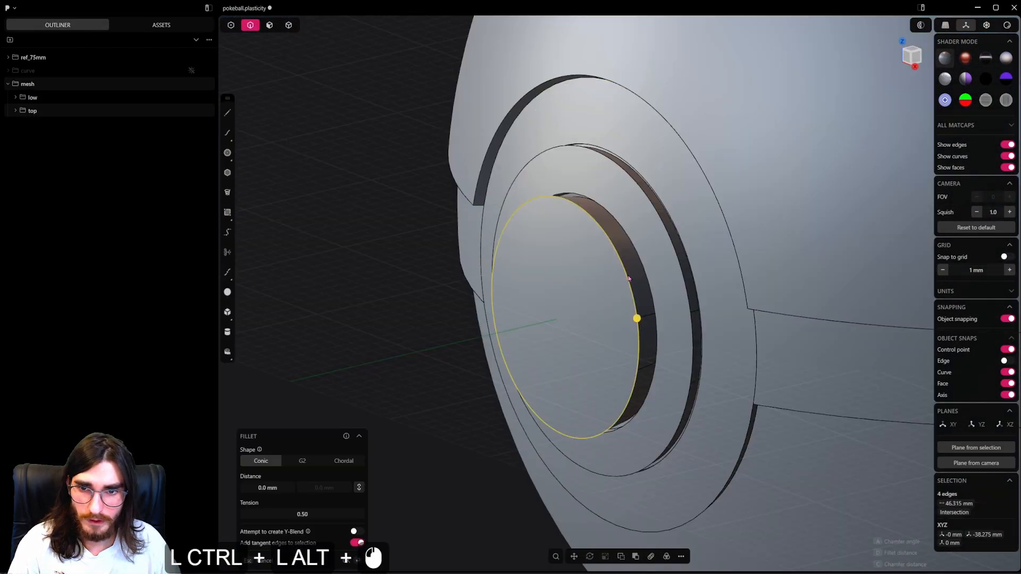
scroll(628, 277, "up", 4)
left_click_drag(639, 328, 582, 397)
right_click(585, 392)
Fillet the inner rim of the raised ring around the base of the button.
left_click(647, 256, "alt")
key("b")
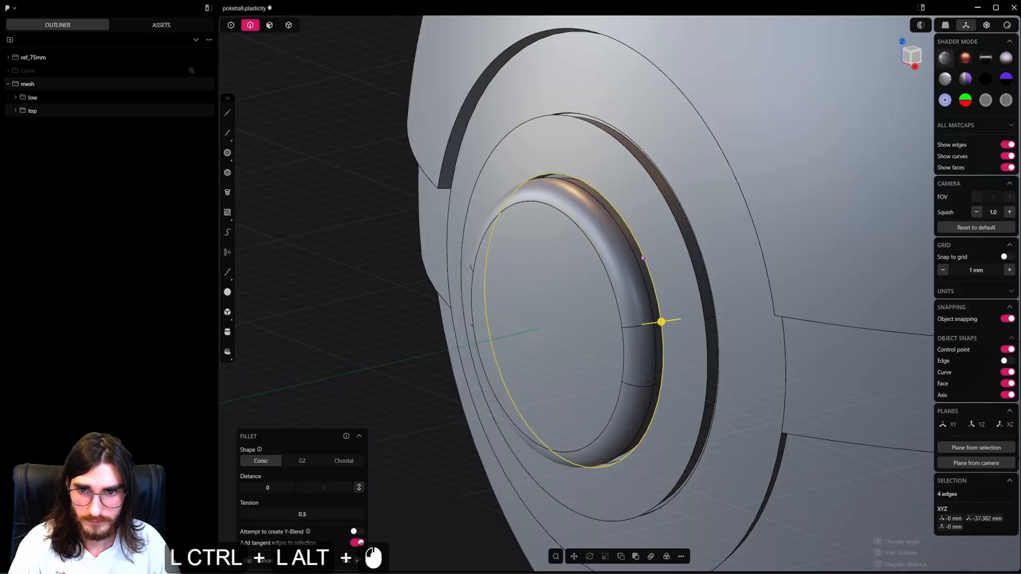
middle_click_drag(646, 311, 673, 338)
left_click_drag(658, 321, 591, 337)
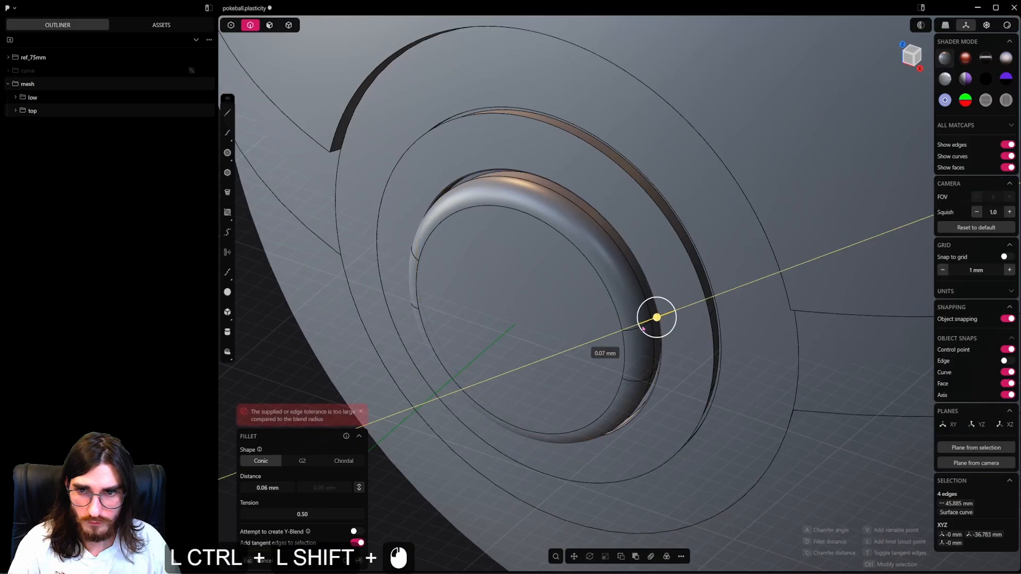
right_click(584, 339)
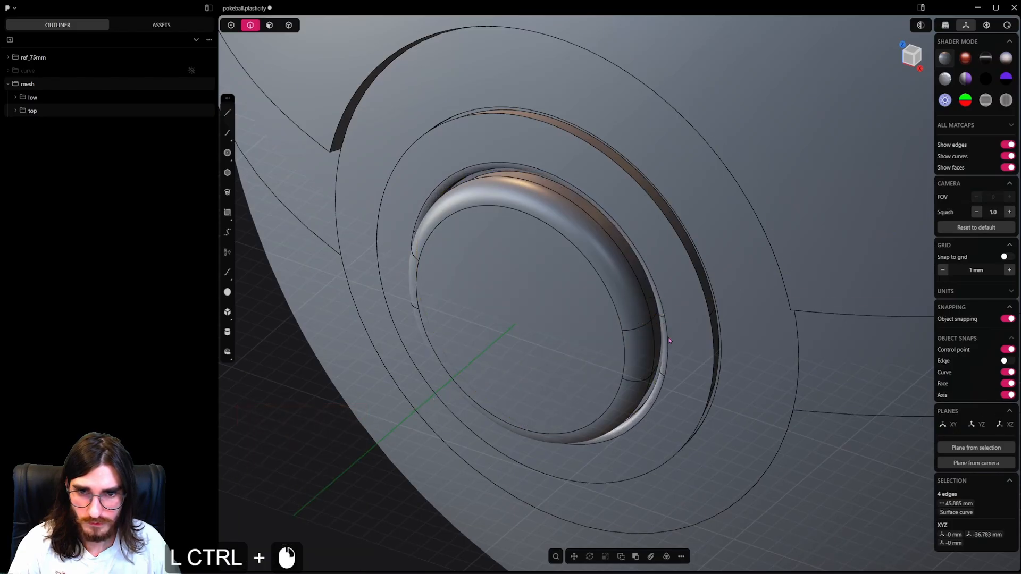
Fillet the outer front edge of the raised ring around the button by about 0.39 mm.
left_click(705, 300, "alt")
key("b")
left_click_drag(709, 315, 677, 345)
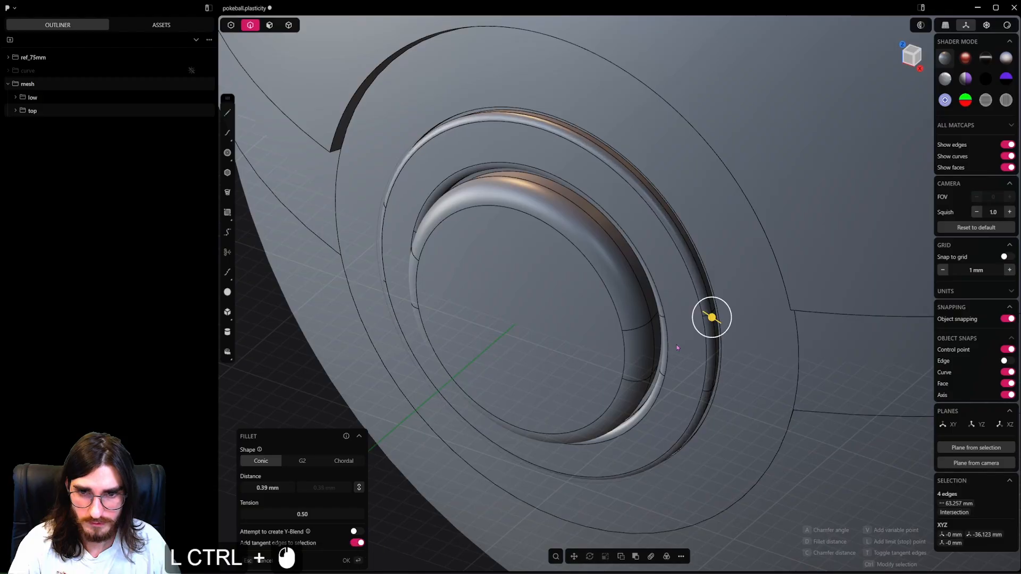
right_click(694, 348)
Fillet the circular edge where the belt's round plate meets the raised ring by about 0.16 mm.
middle_click_drag(700, 348, 736, 343)
left_click(708, 283, "alt")
key("b")
middle_click_drag(474, 346, 733, 321, "shift")
scroll(734, 321, "up", 5)
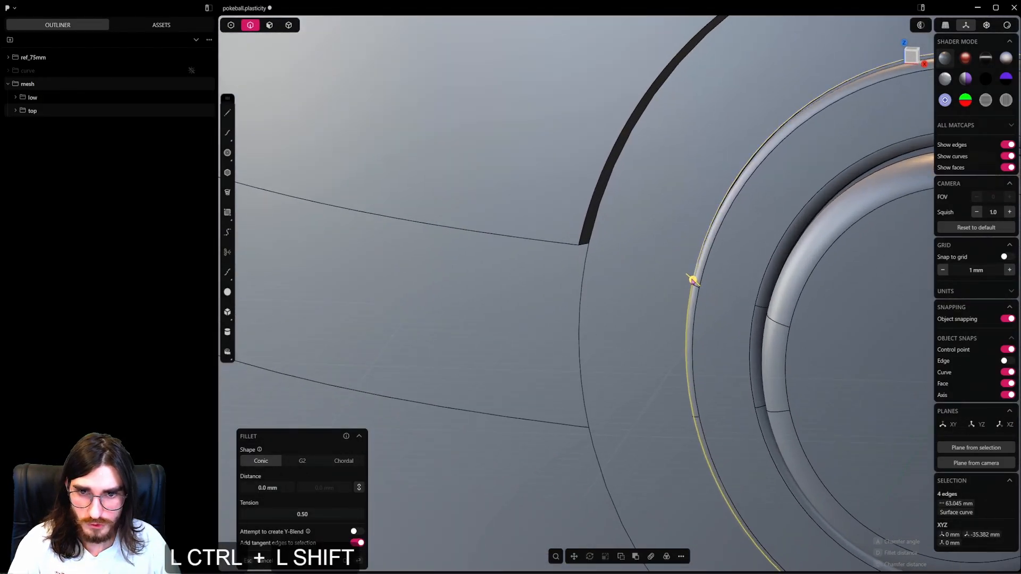
left_click_drag(692, 280, 693, 285, "ctrl+shift")
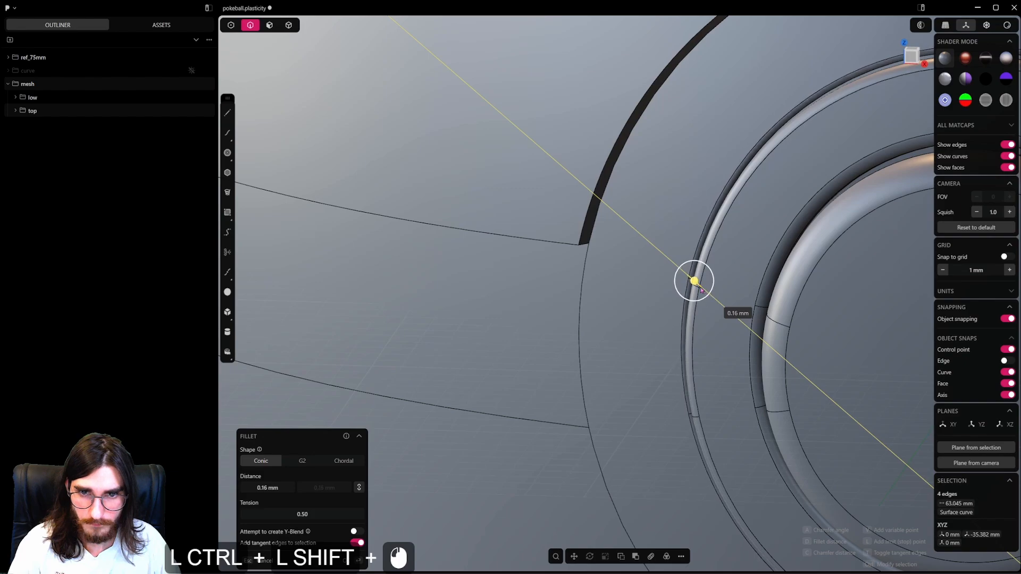
right_click(643, 305)
middle_click_drag(638, 298, 595, 326, "ctrl")
scroll(644, 265, "down", 4, "ctrl")
left_click(603, 271, "ctrl+alt")
scroll(604, 272, "down", 3, "ctrl")
left_click(595, 326, "ctrl")
left_click(600, 345, "ctrl")
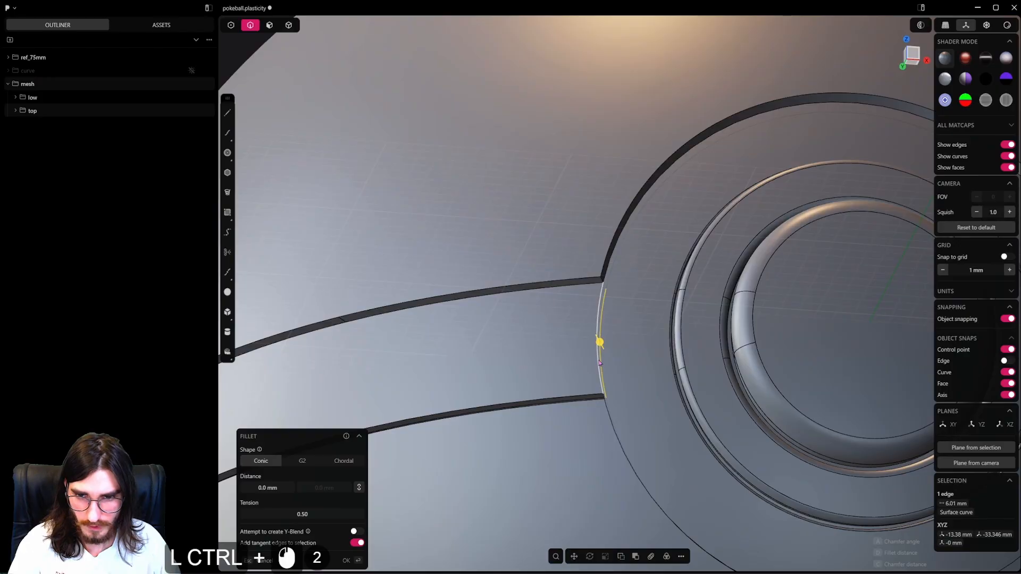
left_click(631, 359)
scroll(632, 358, "down", 5, "ctrl")
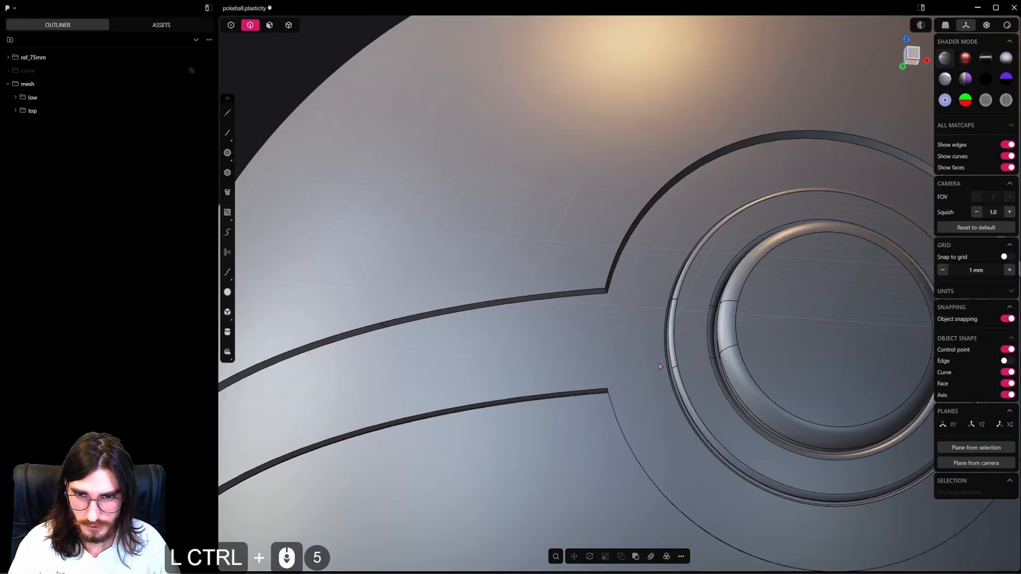
middle_click_drag(658, 362, 755, 340, "ctrl")
middle_click_drag(755, 340, 601, 320, "ctrl+shift")
left_click(708, 319, "ctrl")
key("ctrl+shift+x")
scroll(708, 319, "up", 3, "ctrl")
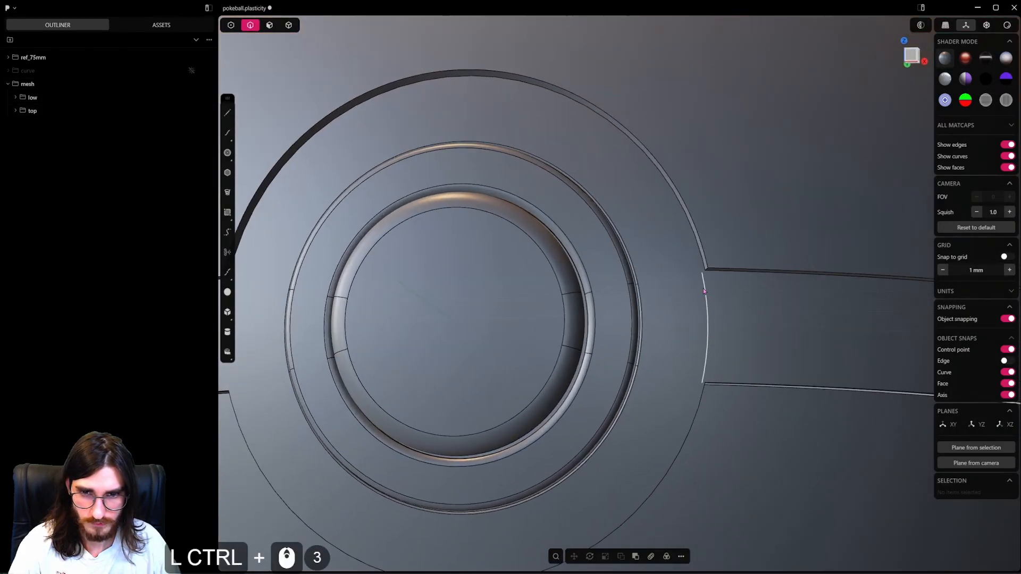
left_click(701, 257, "ctrl+alt")
middle_click_drag(718, 282, 653, 343, "ctrl")
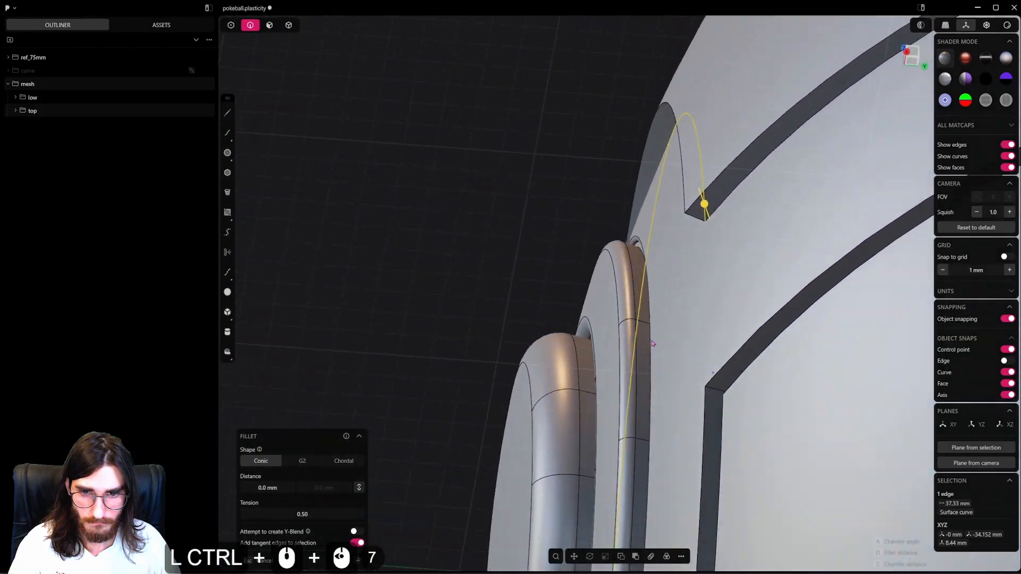
left_click(431, 399)
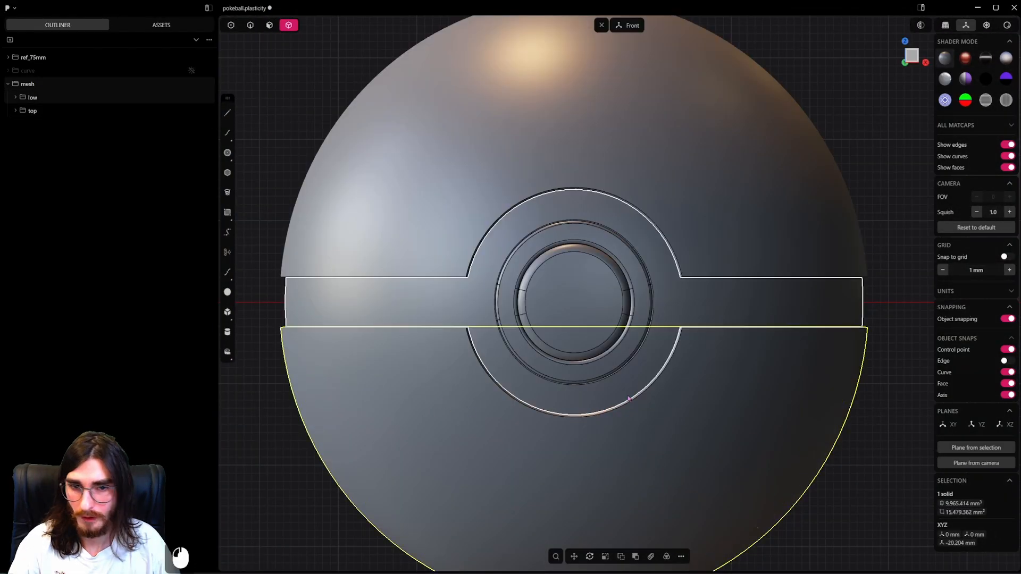
Hide the belt and button and turn on X-ray mode to expose the rims of the shells.
scroll(692, 376, "up", 3)
middle_click_drag(771, 369, 541, 381, "shift")
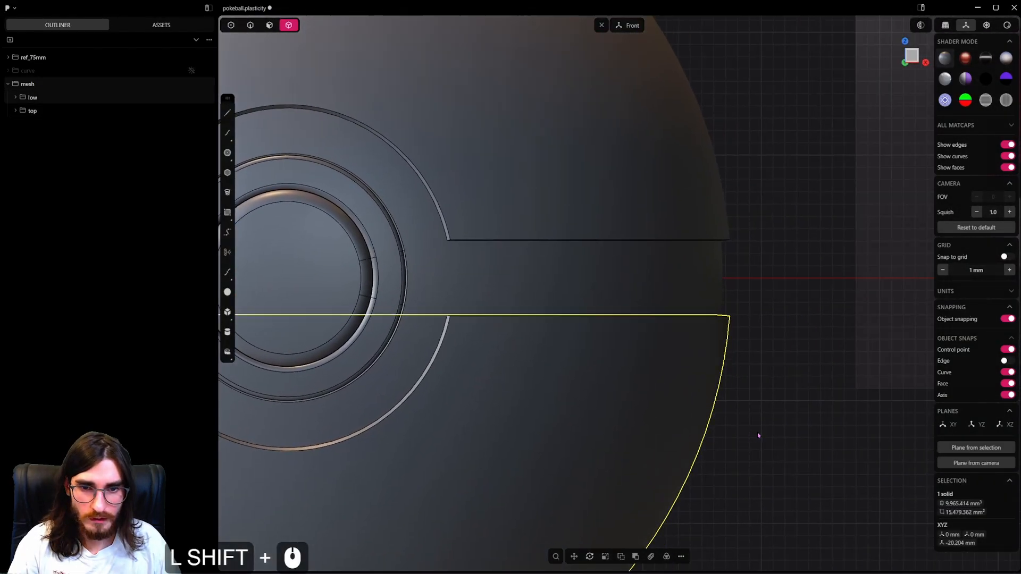
left_click(759, 434)
scroll(638, 360, "up", 2)
middle_click_drag(521, 342, 668, 353, "shift")
left_click(558, 292)
scroll(558, 292, "up", 14)
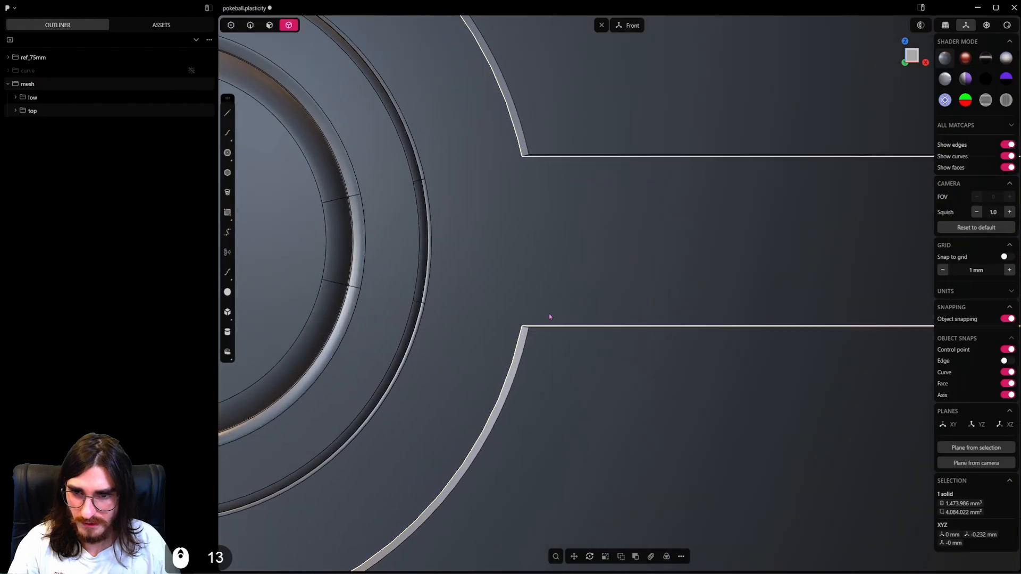
scroll(562, 354, "down", 6)
middle_click_drag(555, 334, 535, 366)
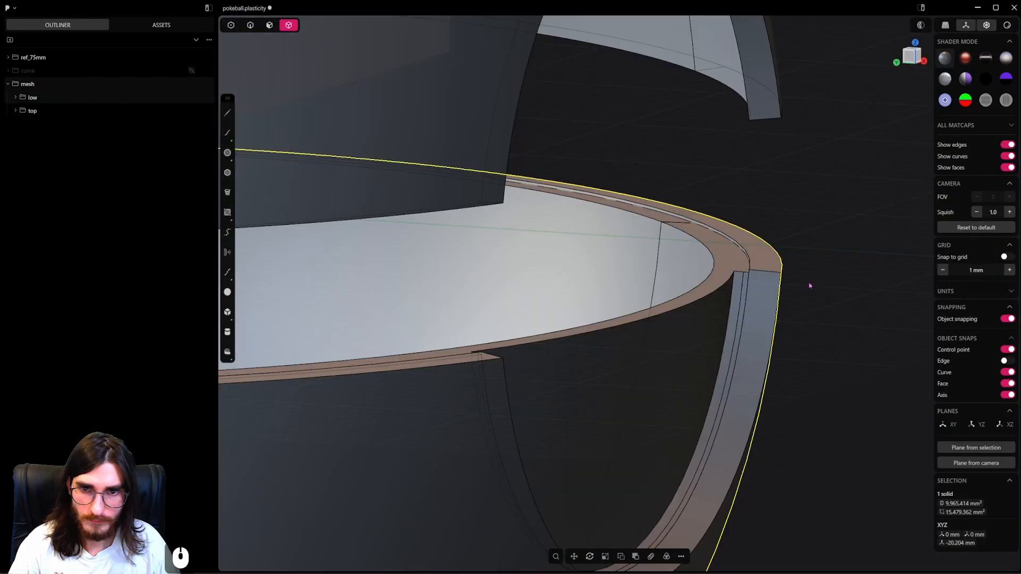
Match the rim face of the lower inner shell to the rim face of the lower outer shell.
key("h")
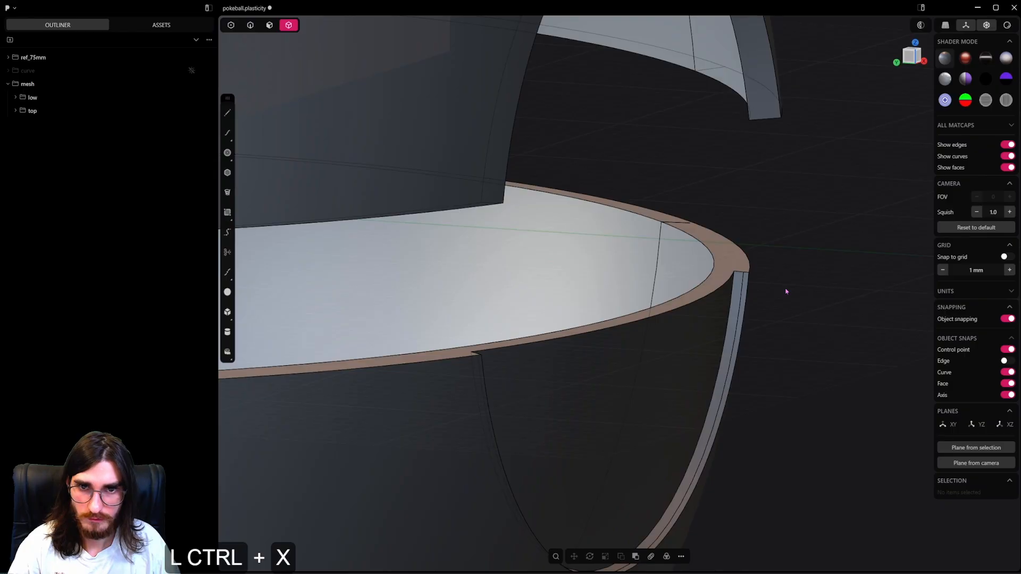
key("ctrl+z")
middle_click_drag(767, 289, 736, 252)
left_click(723, 247)
left_click(269, 28)
left_click(735, 256)
scroll(735, 252, "up", 4)
scroll(735, 252, "up", 8)
key("f")
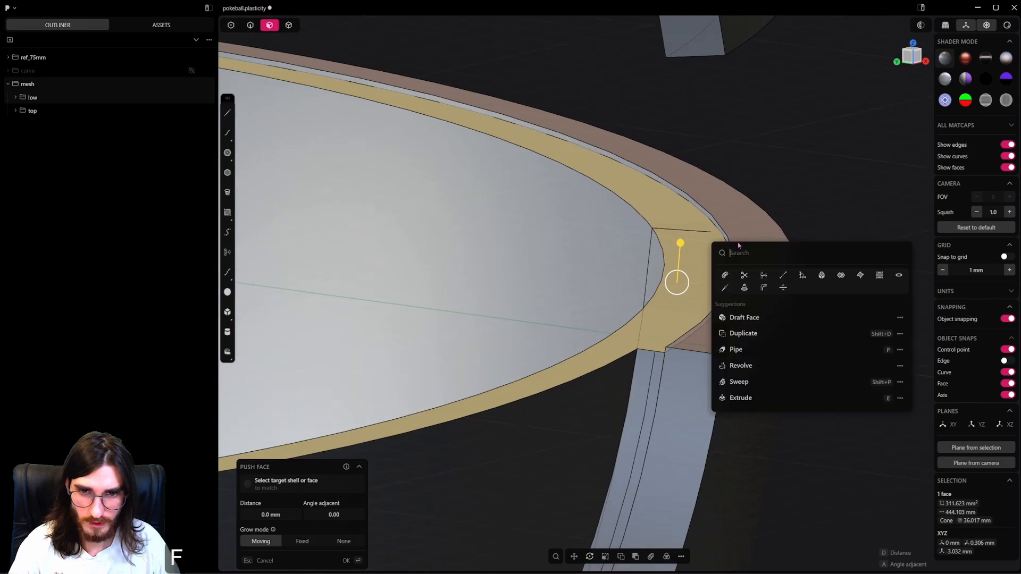
left_click(823, 279)
left_click(754, 289)
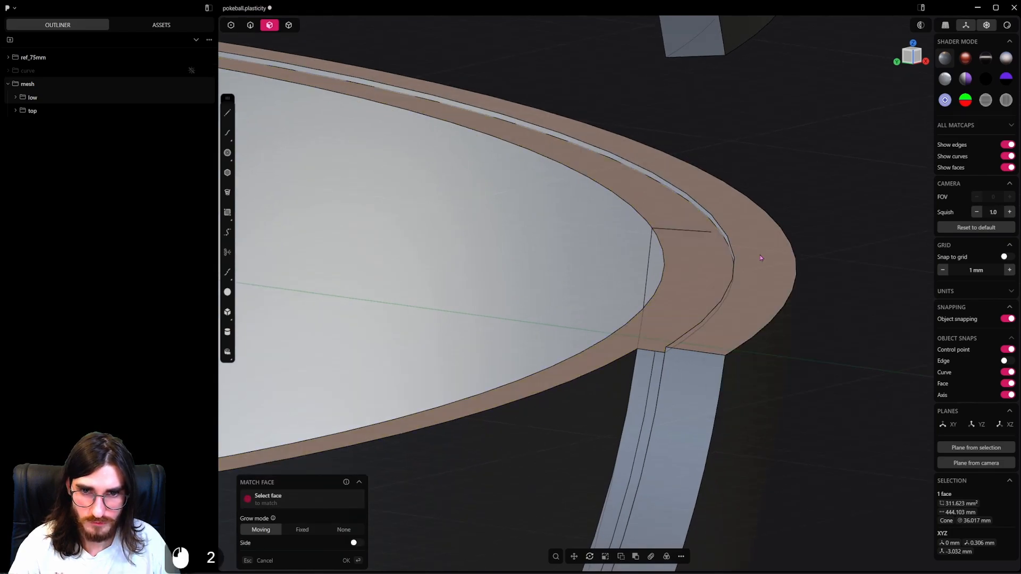
scroll(753, 291, "down", 2)
right_click(752, 294)
Fillet the six short corner edges where the upper and lower shell rims meet the round front cutout by 0.4 mm.
scroll(751, 294, "down", 5)
scroll(751, 294, "down", 4)
middle_click_drag(752, 294, 402, 272)
scroll(402, 273, "up", 8)
scroll(402, 272, "up", 6)
left_click(250, 25)
scroll(516, 353, "up", 10)
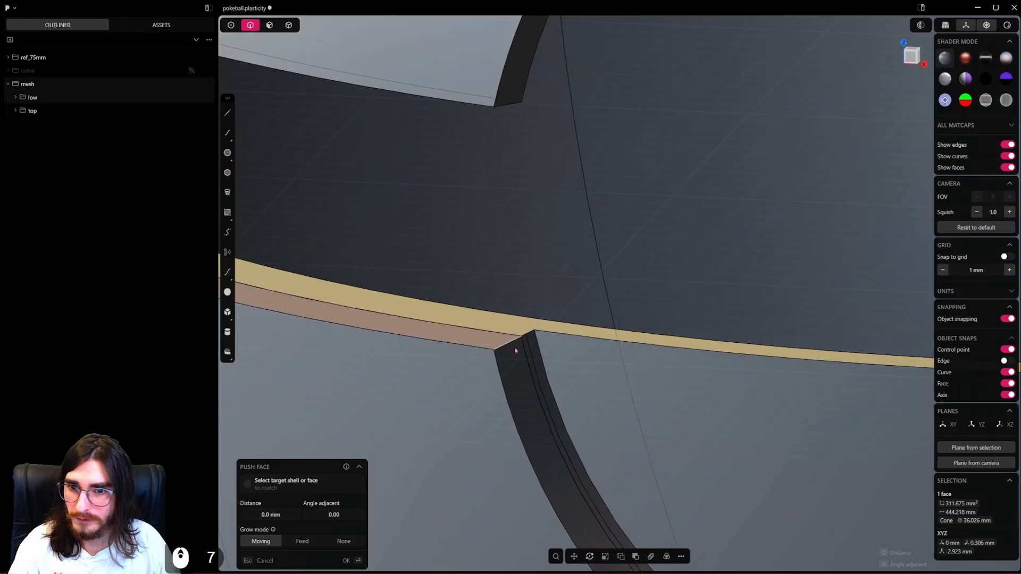
left_click(521, 340)
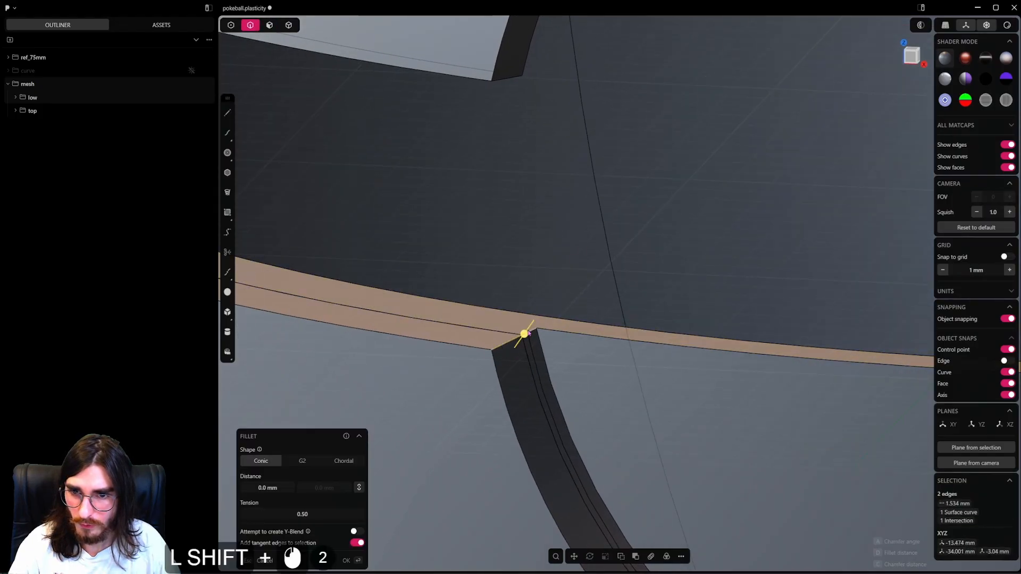
middle_click_drag(595, 263, 582, 378)
key("ctrl+z")
scroll(569, 368, "down", 5)
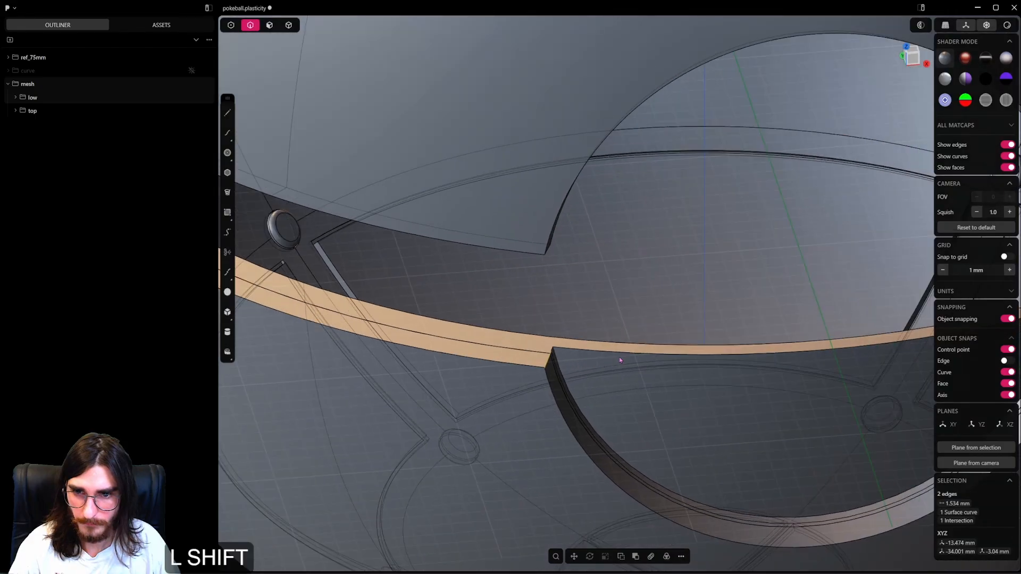
middle_click_drag(619, 358, 547, 330, "shift")
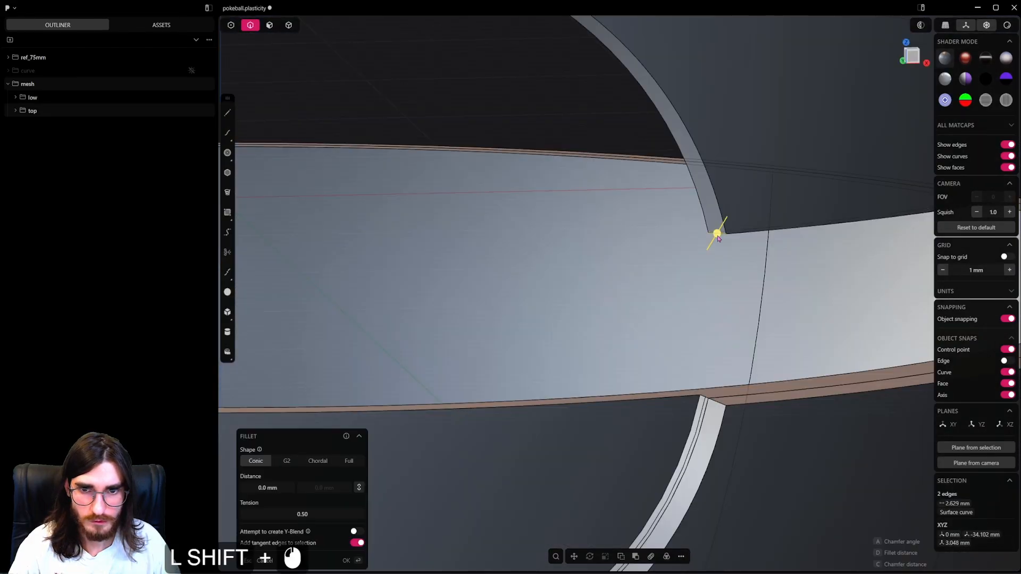
scroll(705, 353, "down", 9, "shift")
scroll(681, 350, "down", 8, "shift")
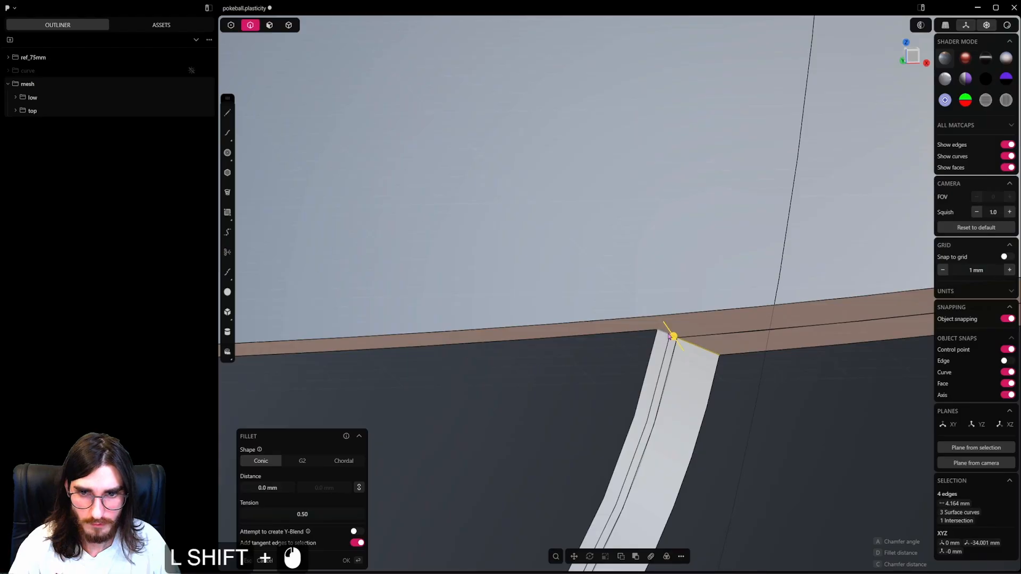
scroll(669, 336, "down", 6, "shift")
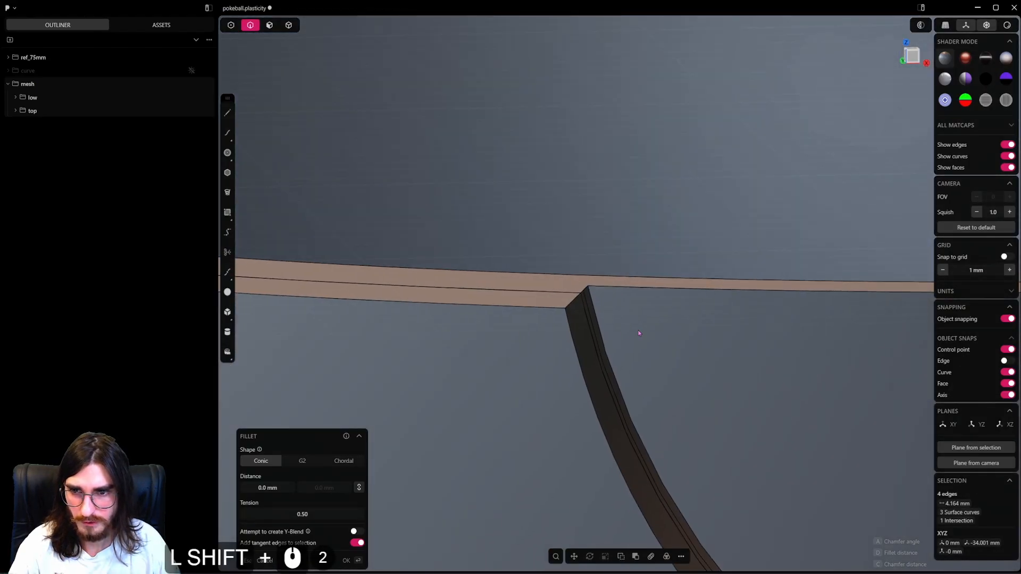
scroll(639, 333, "down", 3, "shift")
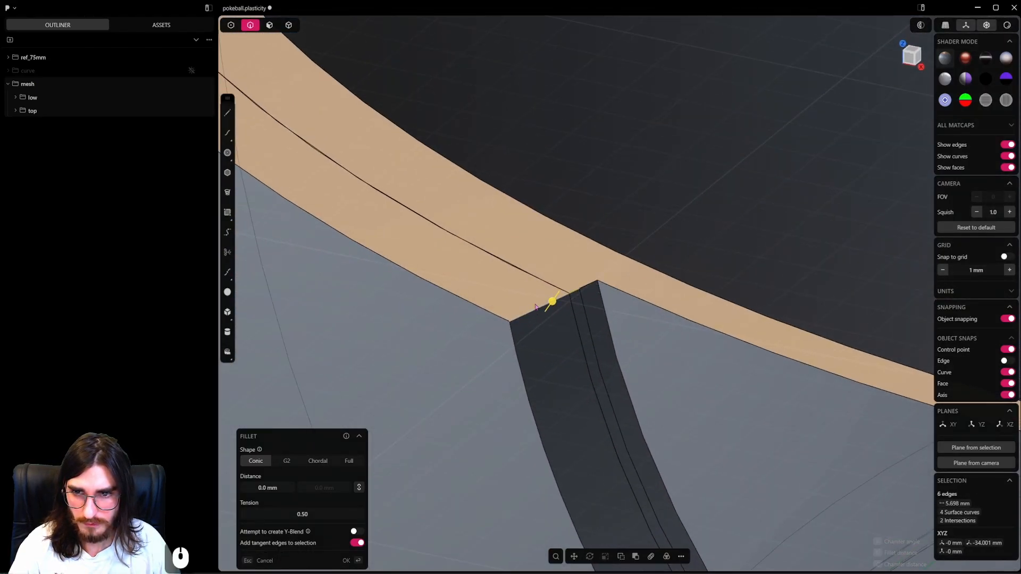
middle_click_drag(536, 306, 550, 305)
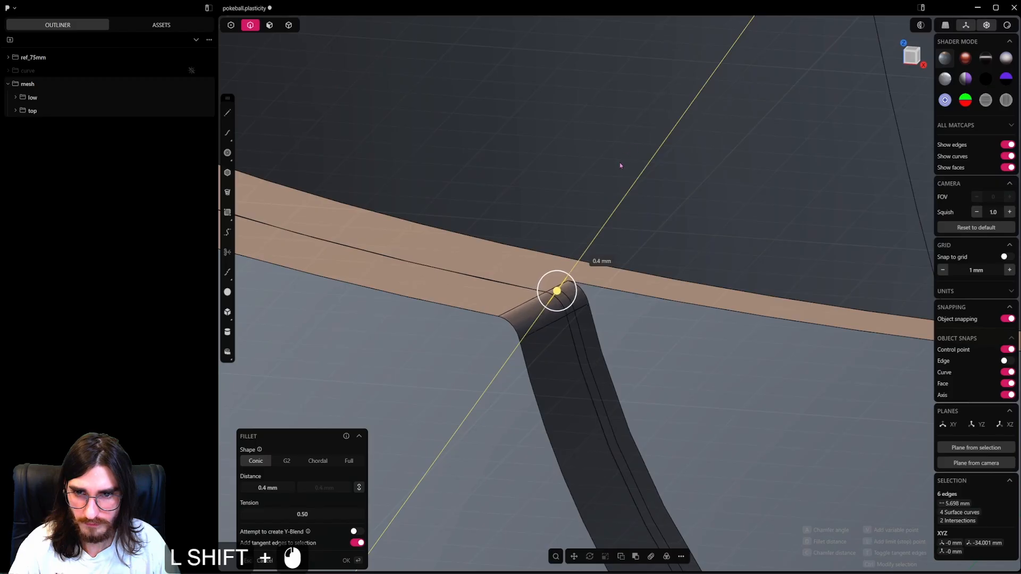
middle_click_drag(586, 244, 612, 339, "alt")
scroll(670, 297, "down", 5)
scroll(669, 297, "down", 20)
scroll(612, 338, "up", 11)
scroll(614, 337, "down", 3)
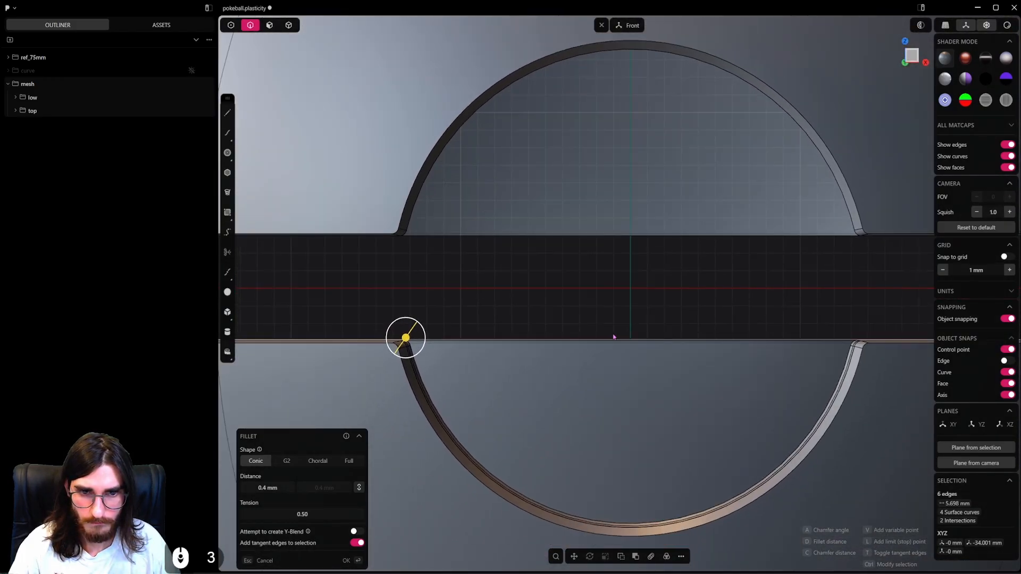
Unhide the belt and button and clear the selection.
key("alt+h")
middle_click_drag(611, 335, 564, 258, "shift")
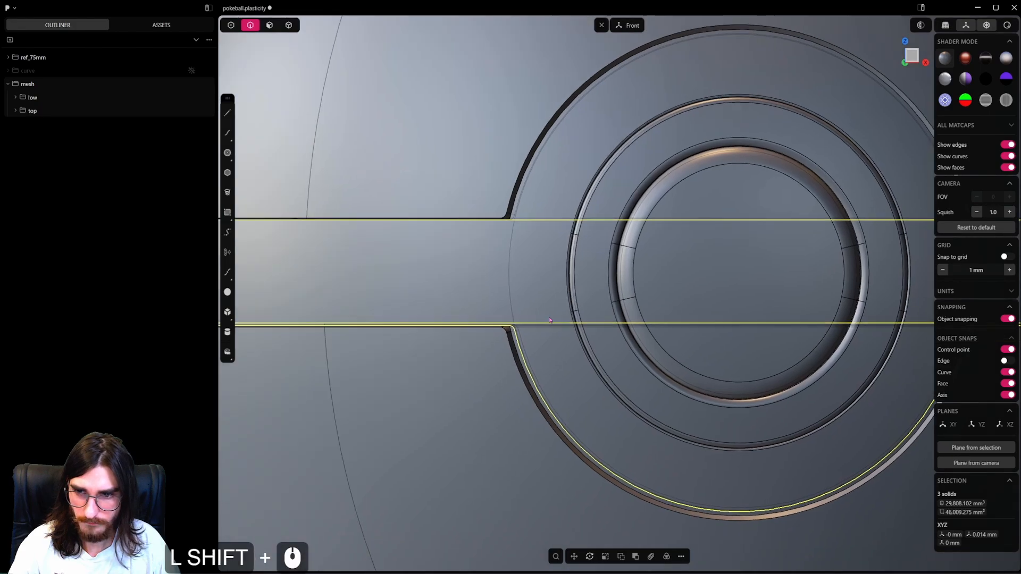
key("Escape")
Fillet the four corner edges where the belt's band meets its round front plate.
scroll(550, 218, "up", 10)
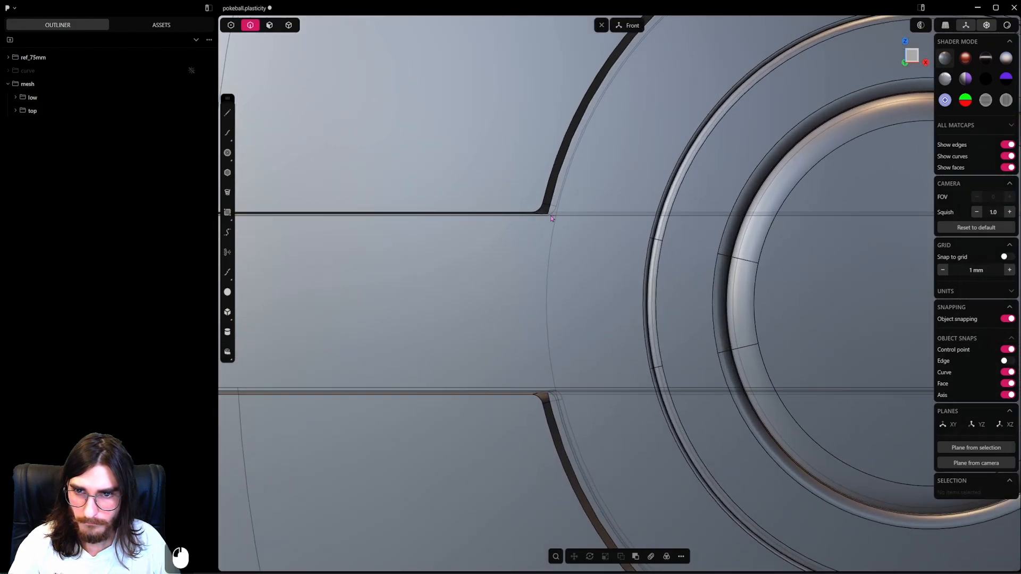
left_click(551, 218)
middle_click_drag(552, 219, 539, 277)
scroll(561, 385, "up", 4)
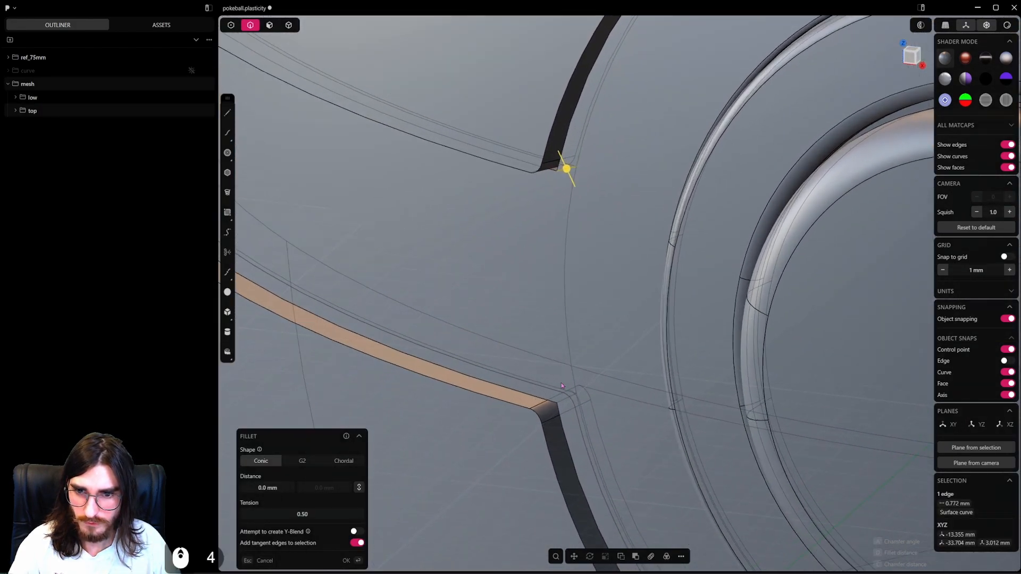
scroll(563, 388, "up", 2)
left_click(566, 402, "shift")
scroll(566, 402, "down", 7)
middle_click_drag(566, 402, 408, 397, "shift")
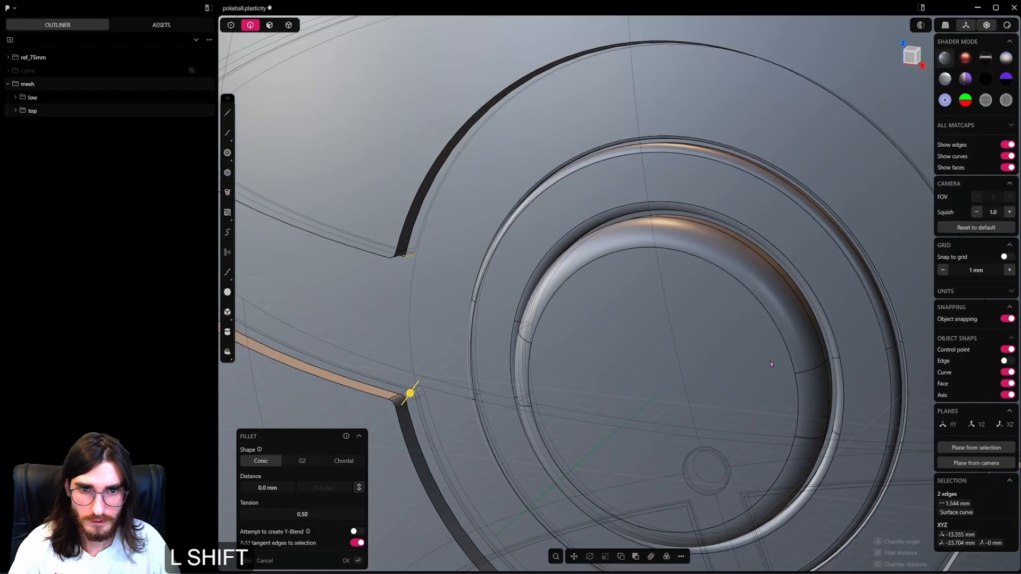
middle_click_drag(770, 361, 482, 356, "shift")
scroll(745, 339, "up", 3)
scroll(629, 339, "up", 7)
middle_click_drag(745, 339, 619, 316, "shift")
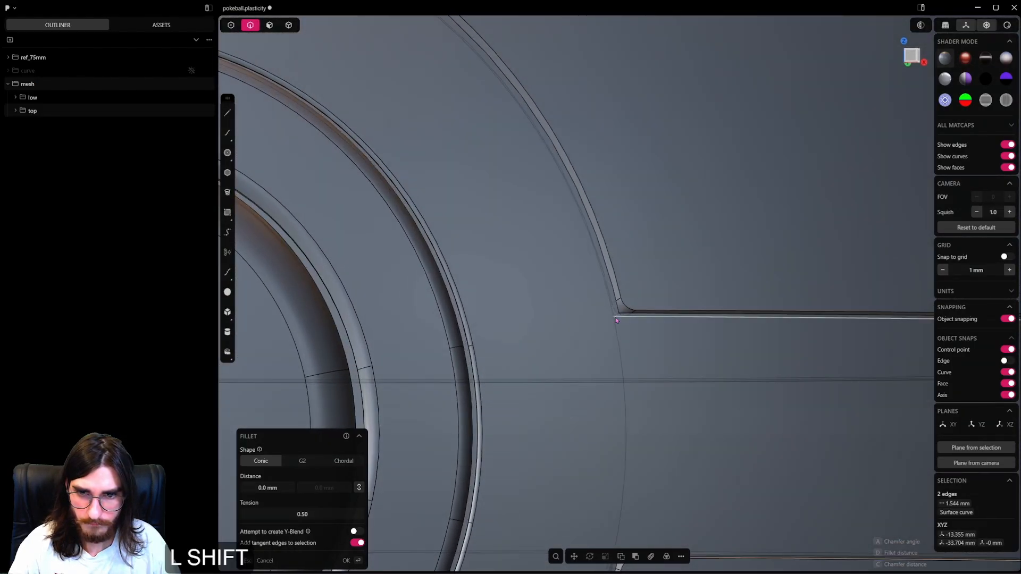
middle_click_drag(622, 515, 633, 356, "shift")
scroll(632, 391, "up", 2)
middle_click_drag(633, 404, 622, 383)
scroll(627, 398, "up", 3)
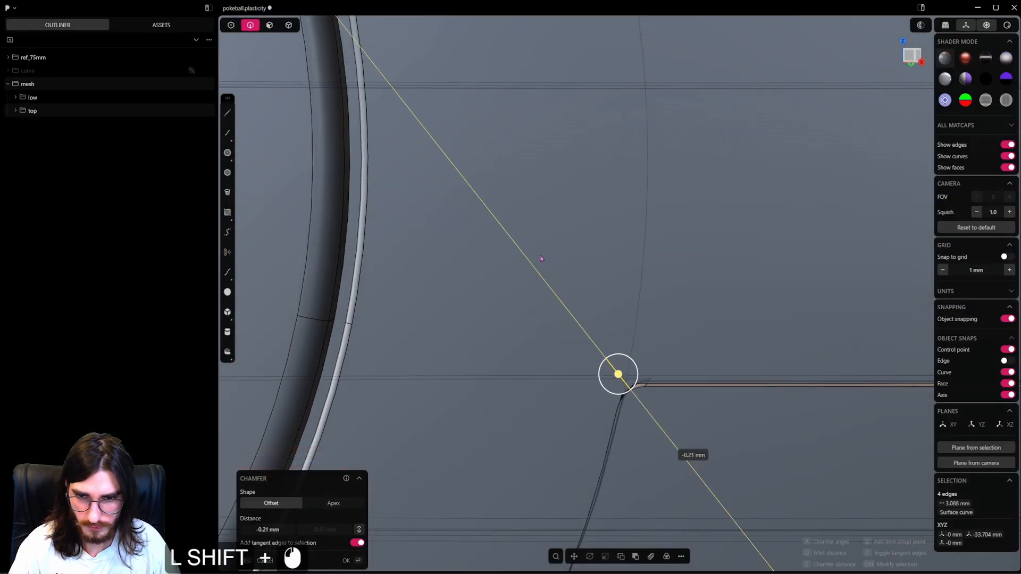
left_click_drag(719, 511, 718, 511, "shift")
middle_click_drag(718, 510, 593, 395)
right_click(654, 423)
key("6")
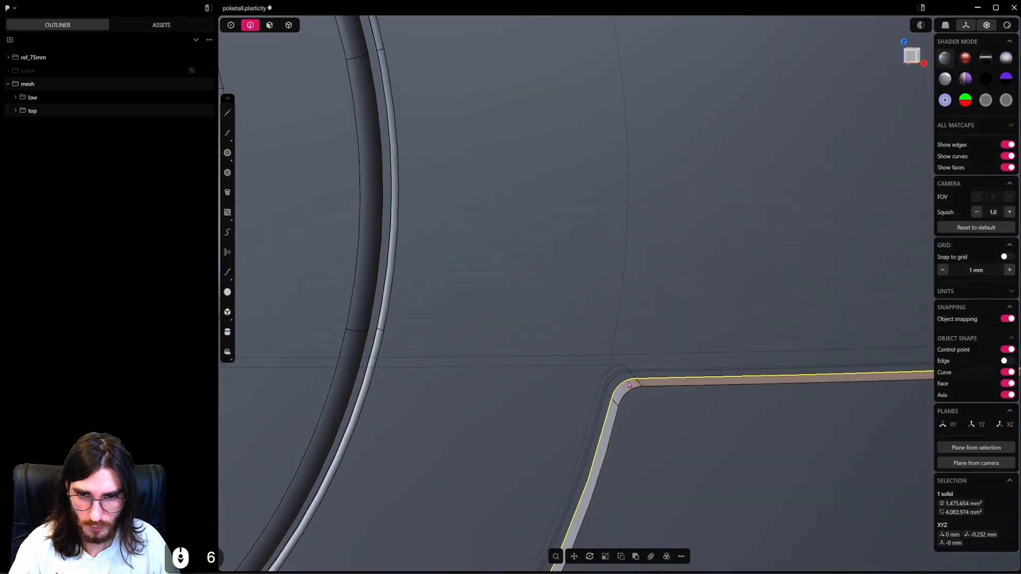
Return to selecting whole solids and save the project.
middle_click_drag(375, 150, 461, 221, "shift")
left_click(285, 122)
key("ctrl+s")
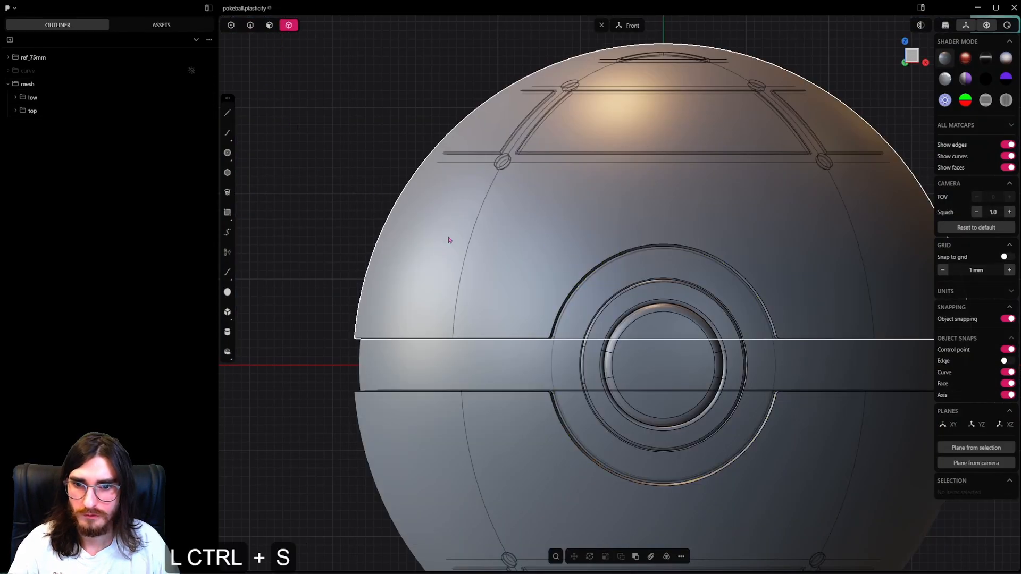
Compare the modelled belt and button with the Poké Ball reference photo and save the project.
scroll(664, 330, "down", 7)
middle_click_drag(736, 357, 519, 364, "shift")
middle_click_drag(614, 217, 417, 398, "shift")
scroll(633, 216, "up", 13)
scroll(634, 215, "up", 12)
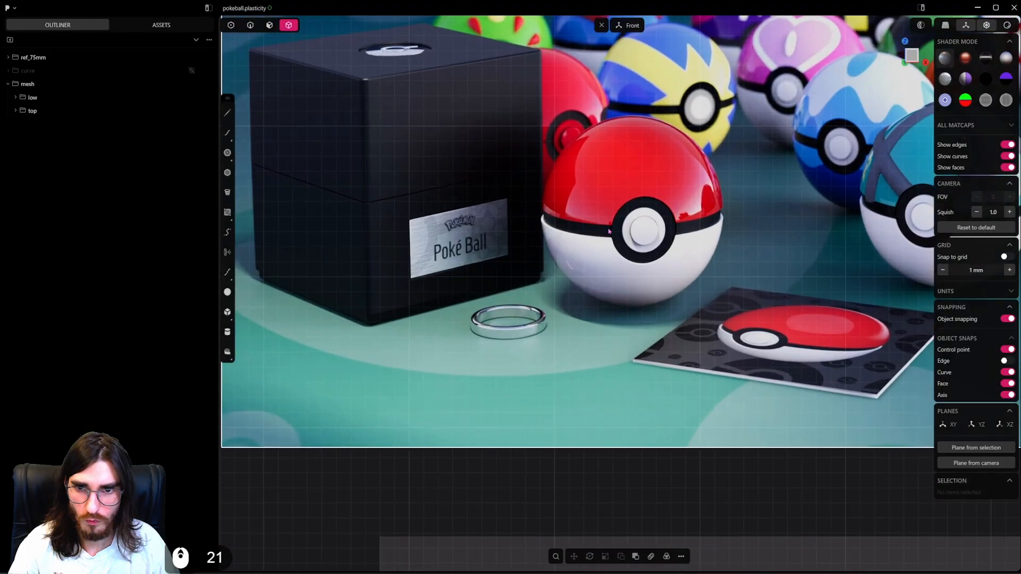
scroll(601, 266, "down", 20)
middle_click_drag(547, 321, 709, 213, "shift")
middle_click_drag(494, 325, 704, 199, "shift")
key("ctrl+s")
mouse_move(607, 322)
middle_mouse_down()
mouse_move(636, 338)
mouse_move(608, 307)
middle_mouse_up()
scroll(608, 308, "up", 4)
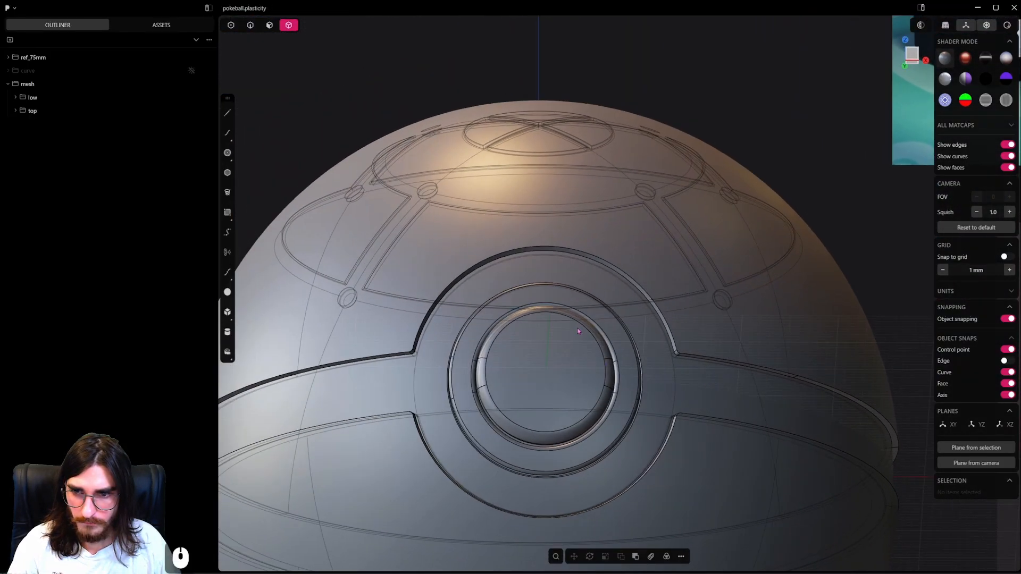
Turn off X-ray mode and view the whole ball beside the reference images.
scroll(608, 338, "down", 2)
key("4")
middle_click_drag(613, 344, 627, 372)
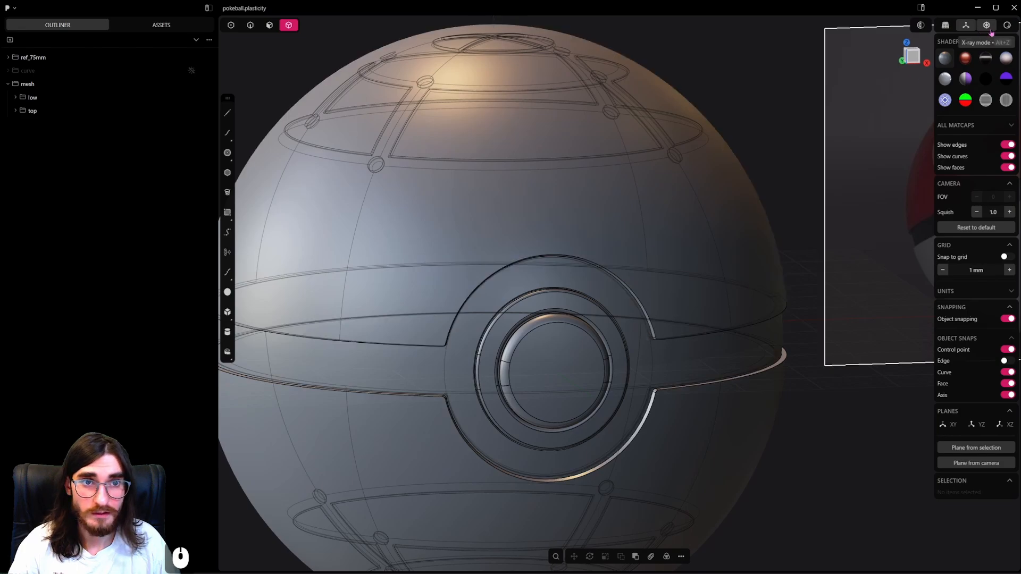
left_click(990, 29)
middle_click_drag(615, 304, 607, 286)
scroll(608, 286, "down", 3)
middle_click_drag(752, 449, 719, 423)
scroll(554, 375, "up", 5)
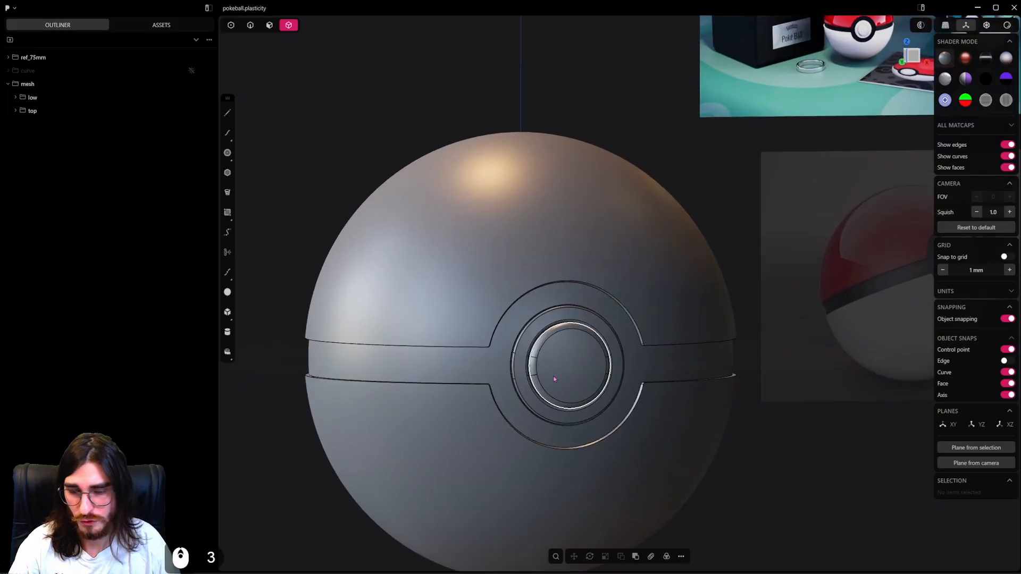
Fillet the outer rim edges of the upper shell along the belt gap and front cutout by about 0.17 mm.
middle_click_drag(505, 363, 451, 336, "shift")
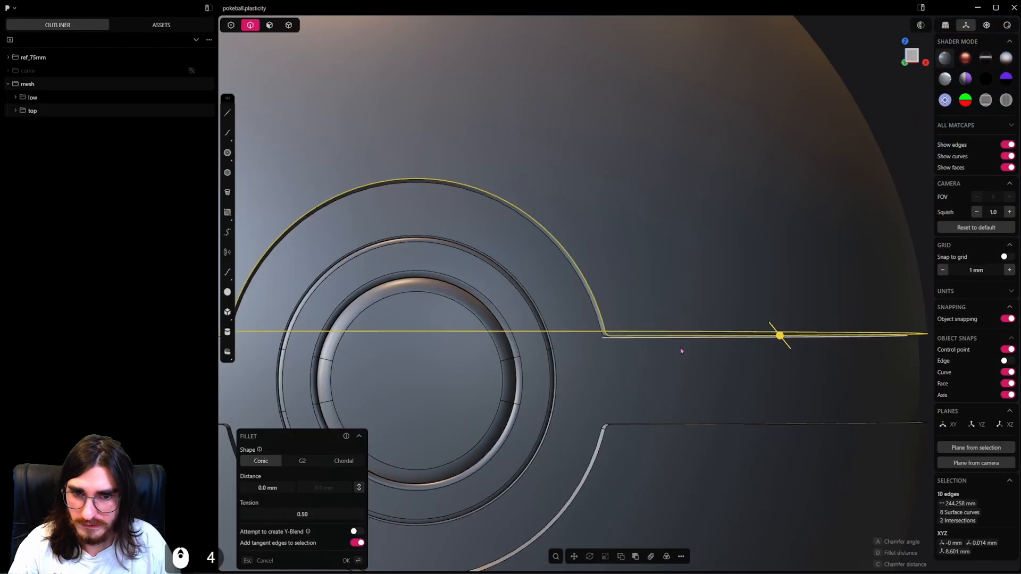
scroll(682, 348, "up", 10)
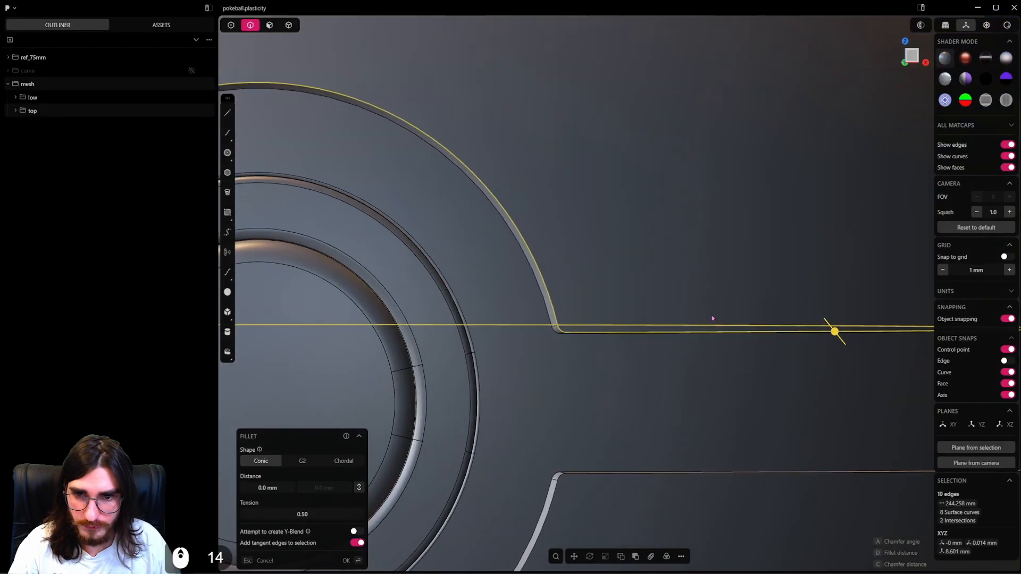
middle_click_drag(713, 317, 754, 307)
scroll(786, 330, "up", 1)
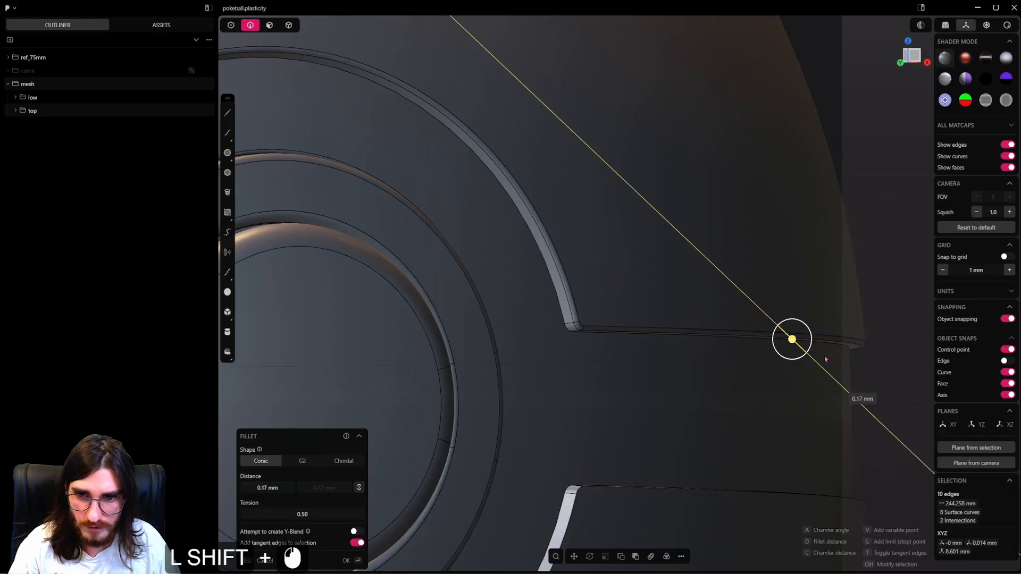
middle_click_drag(825, 359, 927, 246, "shift")
right_click(744, 335)
Fillet the outer rim edges of the lower shell along the belt gap and front cutout.
middle_click_drag(708, 372, 813, 331)
left_click(695, 378, "alt")
key("b")
scroll(645, 351, "down", 3)
middle_click_drag(314, 396, 462, 337, "shift")
middle_click_drag(463, 338, 563, 325, "shift")
middle_click_drag(633, 339, 523, 326, "shift")
scroll(549, 326, "up", 4)
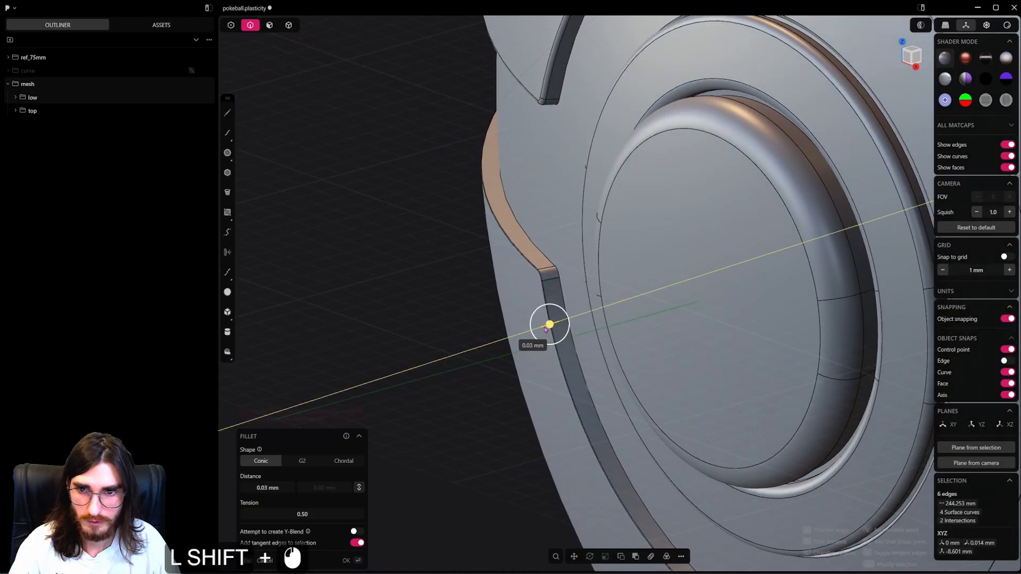
right_click(483, 278)
scroll(487, 277, "down", 3)
Fillet the upper and lower edge loops where the belt meets the shells by about 0.06 mm.
middle_click_drag(490, 277, 537, 284)
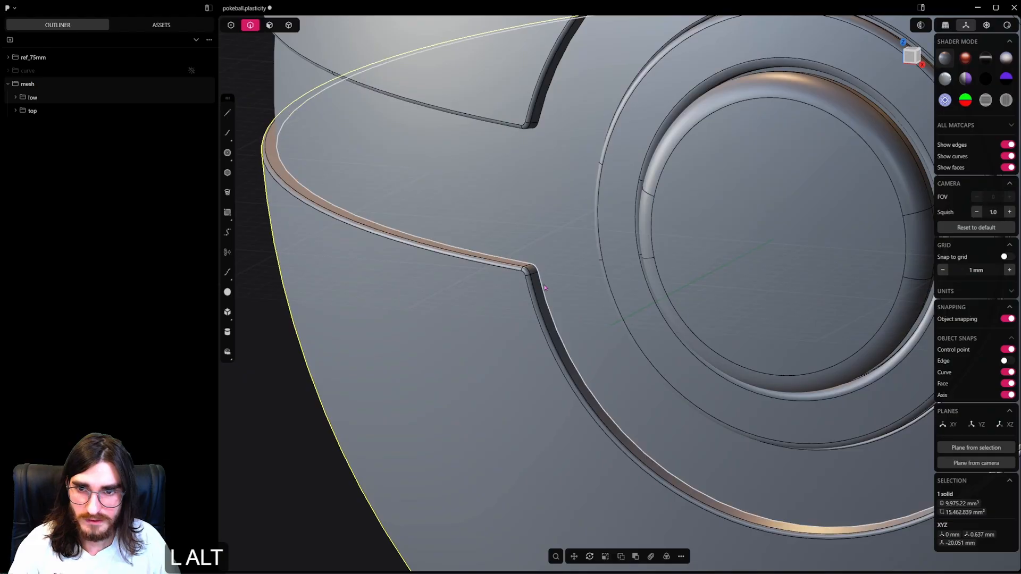
left_click(539, 279, "alt")
scroll(526, 243, "down", 2)
middle_click_drag(525, 243, 524, 346, "shift")
scroll(526, 333, "up", 2)
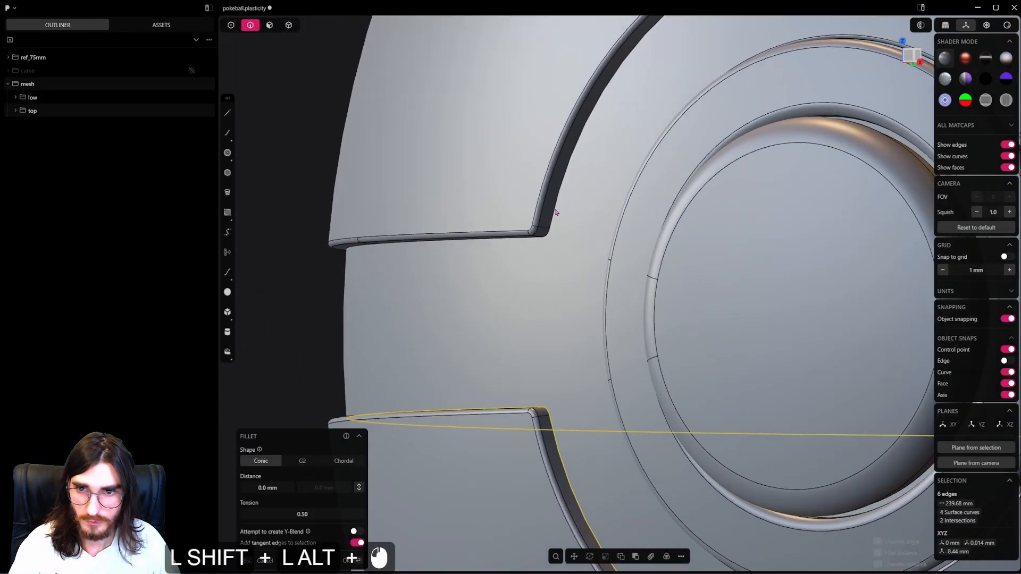
scroll(549, 228, "up", 4)
middle_click_drag(551, 230, 553, 262)
scroll(554, 260, "up", 2)
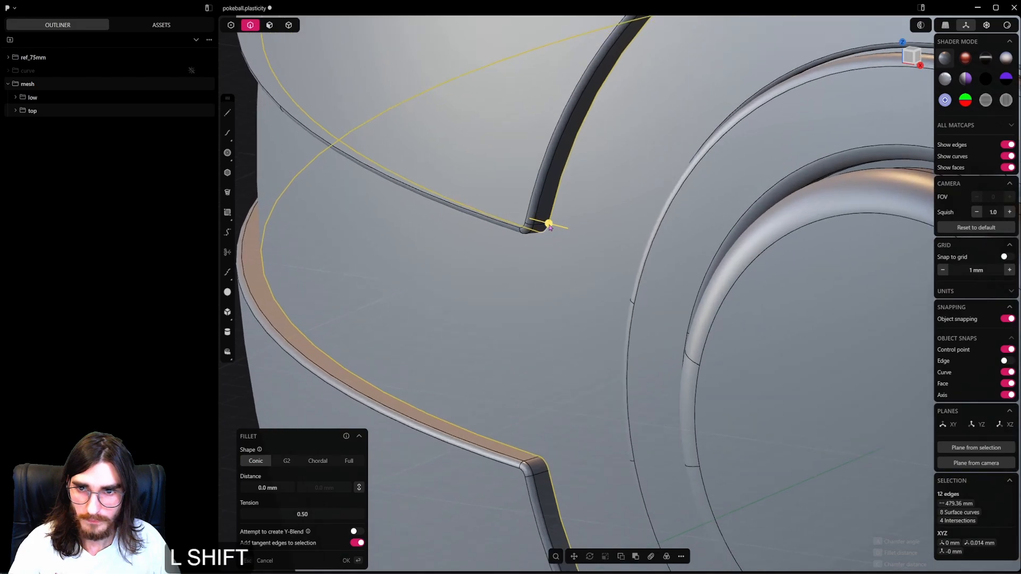
left_click_drag(555, 229, 506, 225, "shift")
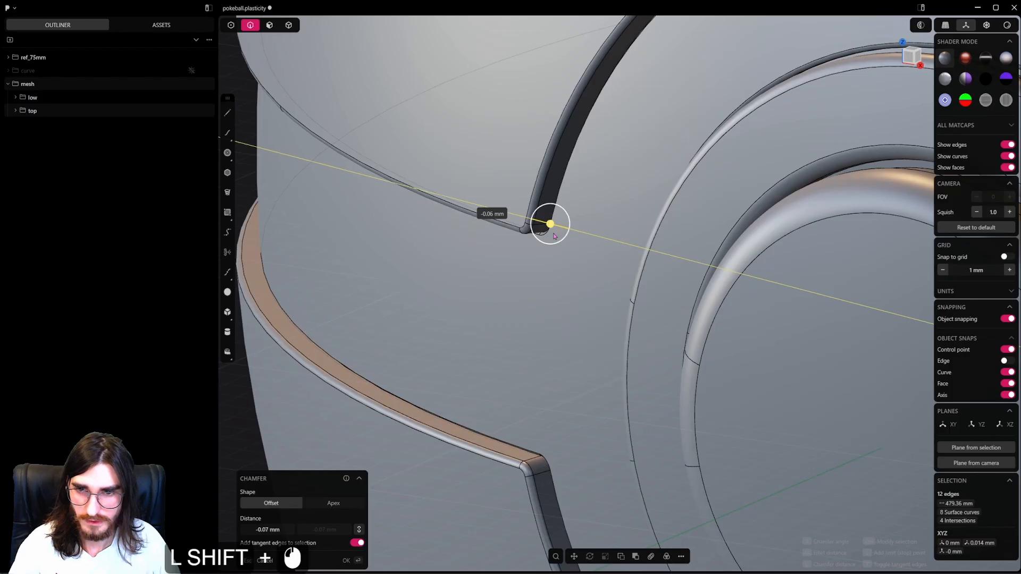
left_click_drag(553, 236, 517, 226, "shift")
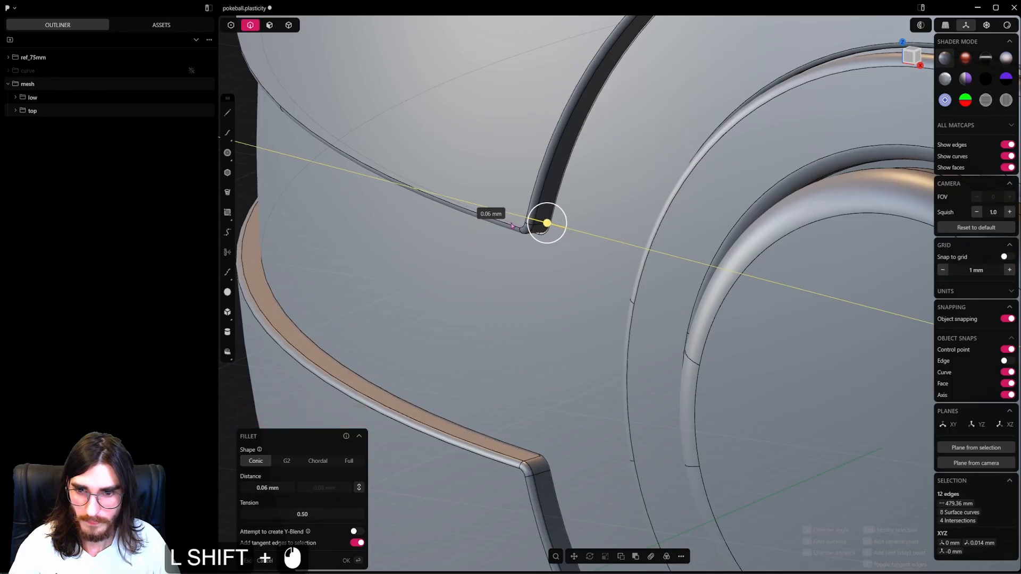
middle_click_drag(520, 268, 564, 259)
right_click(523, 248)
Turn off the edge display and inspect the rounded shells, belt and button.
scroll(564, 259, "down", 10)
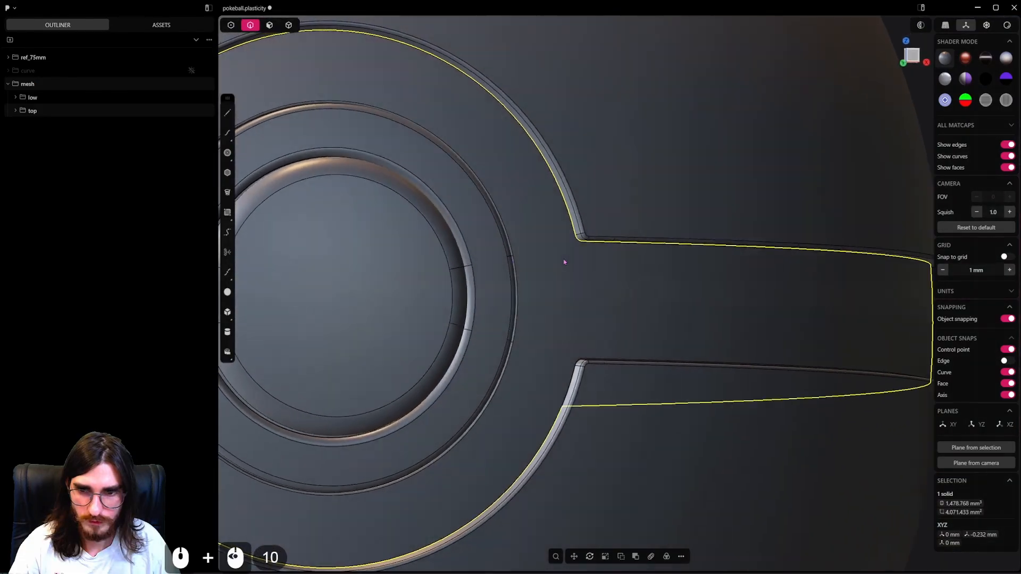
scroll(565, 254, "down", 8)
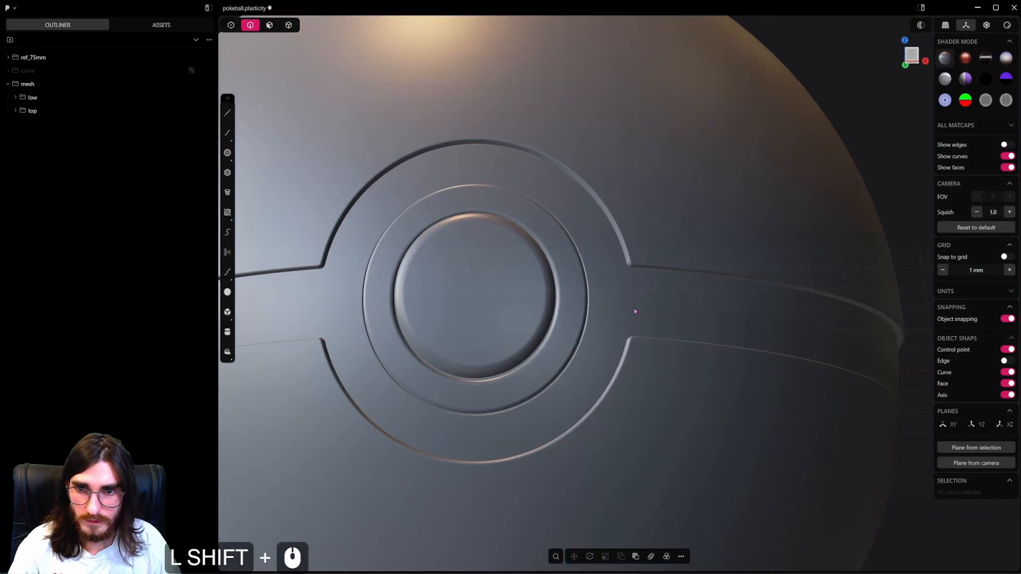
middle_click_drag(634, 308, 557, 313)
scroll(687, 281, "down", 2)
scroll(570, 257, "down", 4)
scroll(596, 263, "down", 3)
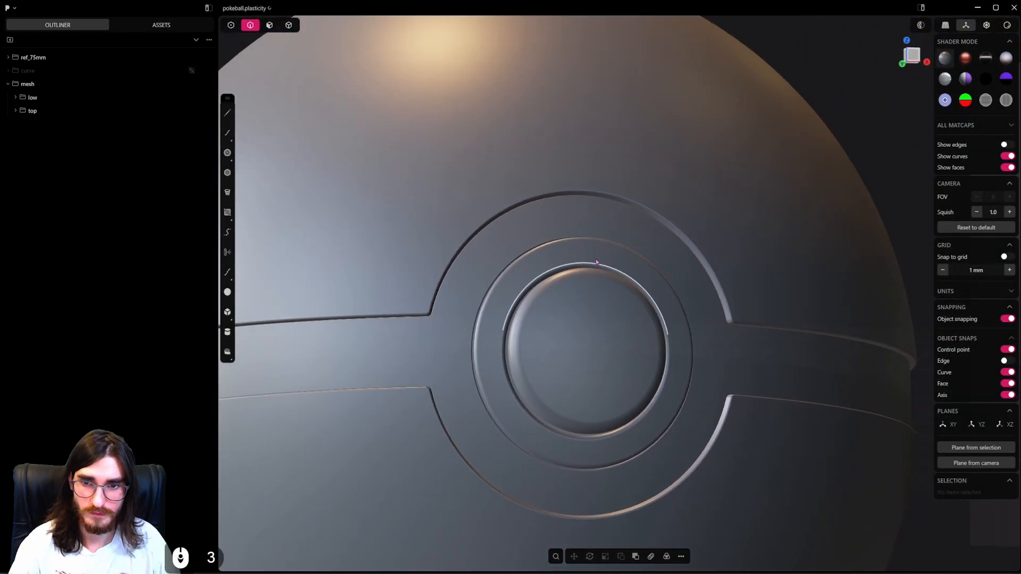
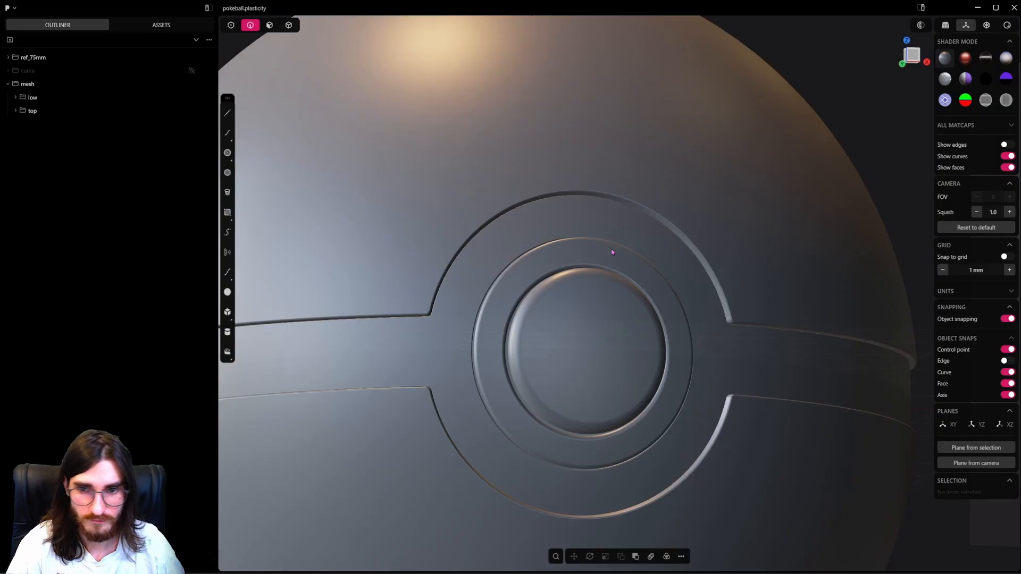
Fillet the belt's circular edge loop around the button opening.
middle_click_drag(611, 249, 626, 281)
middle_click_drag(626, 281, 718, 284, "shift")
scroll(636, 299, "up", 3)
middle_click_drag(718, 285, 613, 397, "shift")
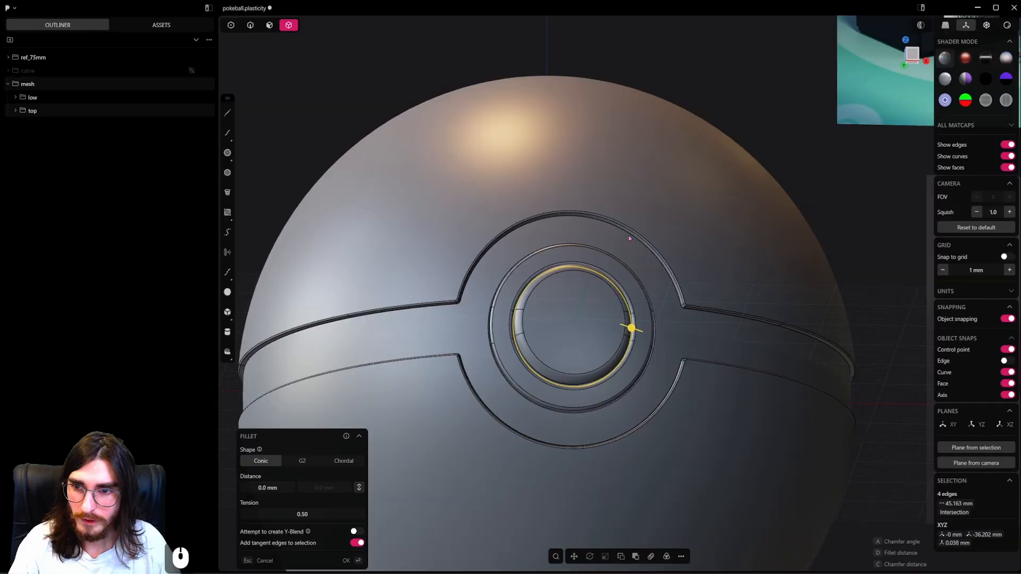
scroll(716, 251, "up", 5)
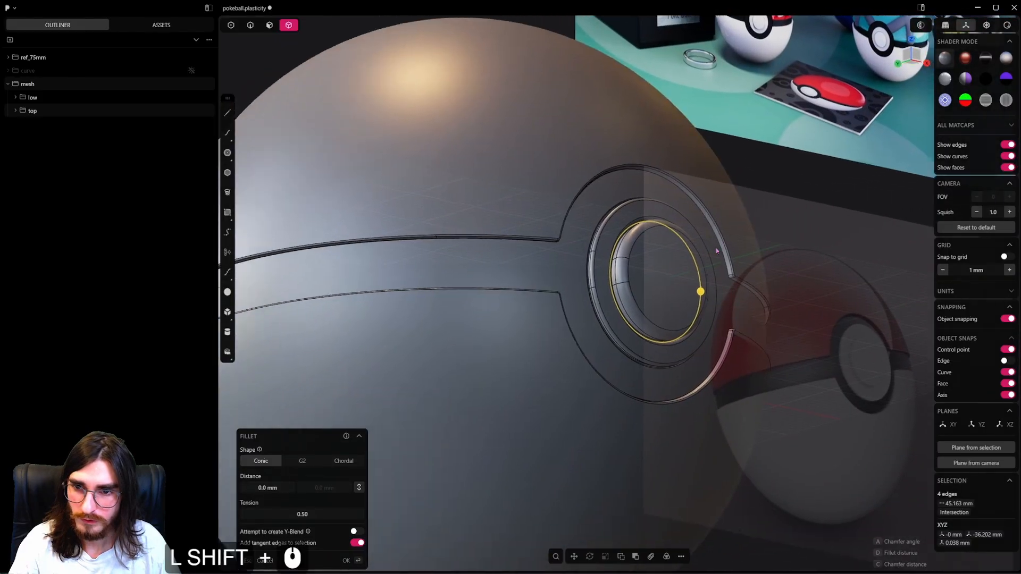
middle_click_drag(716, 250, 736, 249, "shift")
middle_click_drag(736, 249, 681, 274)
middle_click_drag(680, 273, 548, 288, "shift")
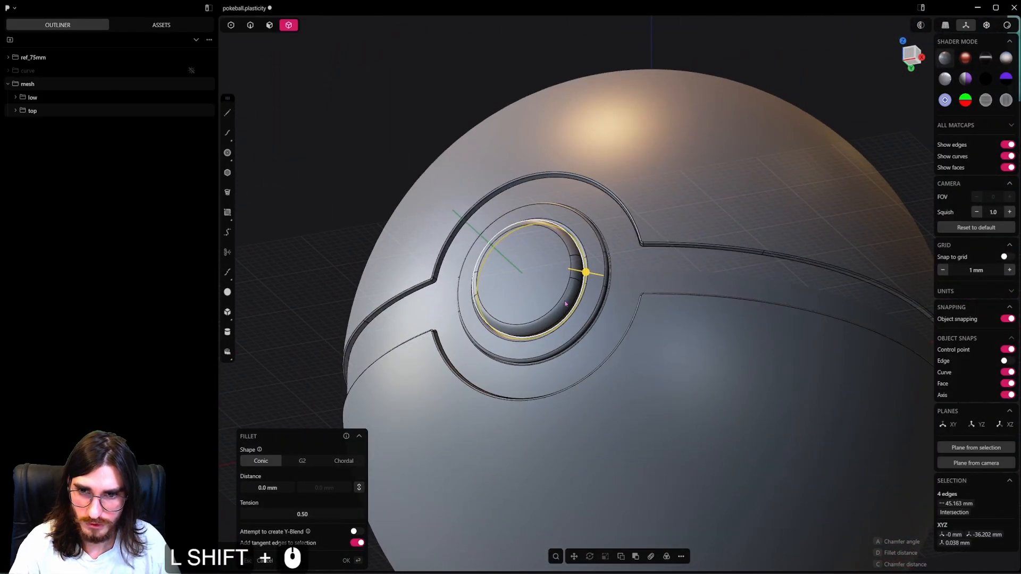
left_click(589, 302)
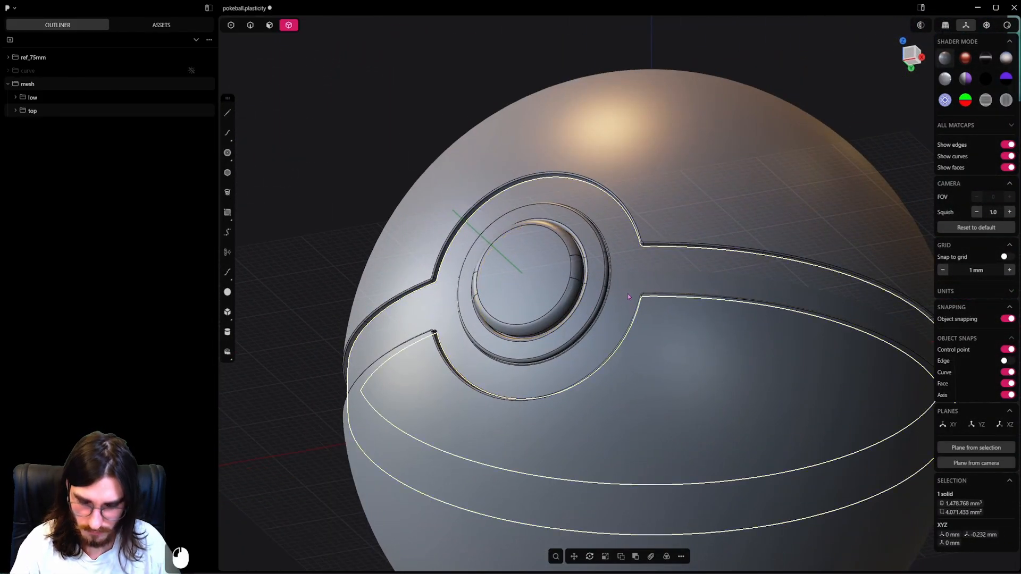
Hide the outer shells to expose the belt and its inner edges.
left_click(675, 328)
key("h")
left_click(672, 177)
key("h")
middle_click_drag(649, 280, 590, 404)
scroll(620, 303, "up", 5)
scroll(619, 300, "up", 9)
middle_click_drag(617, 293, 648, 205)
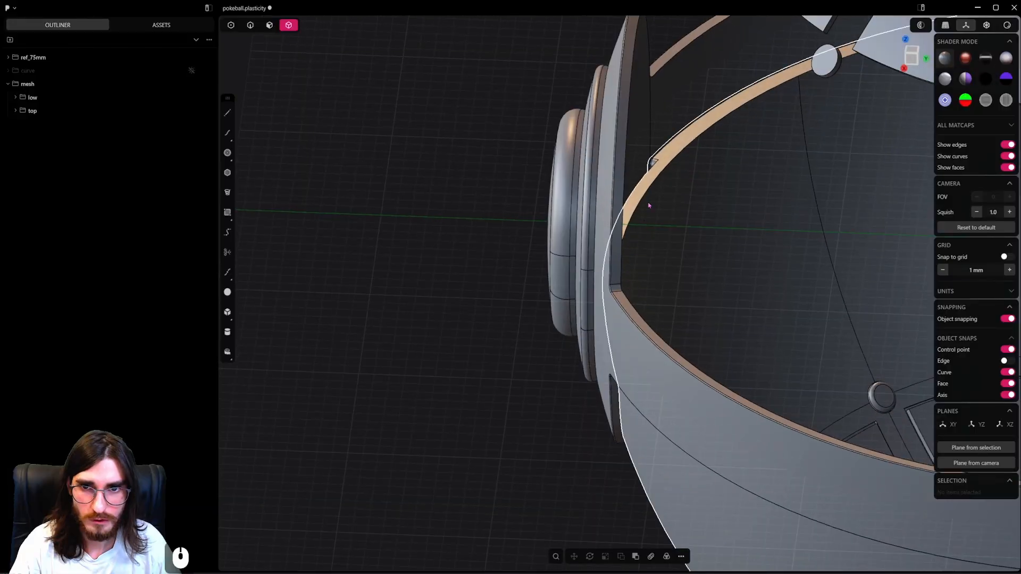
middle_click_drag(673, 157, 553, 63, "shift")
Fillet the belt's upper inner edge loop.
left_click(648, 189)
scroll(641, 257, "up", 5)
scroll(574, 159, "up", 3)
left_click(634, 147, "alt")
scroll(645, 244, "down", 3)
middle_click_drag(479, 304, 519, 259, "shift")
right_click(477, 277)
Fillet the belt's lower edge loop, including the front disc's lower arc, by about 0.18 mm.
key("4")
key("h")
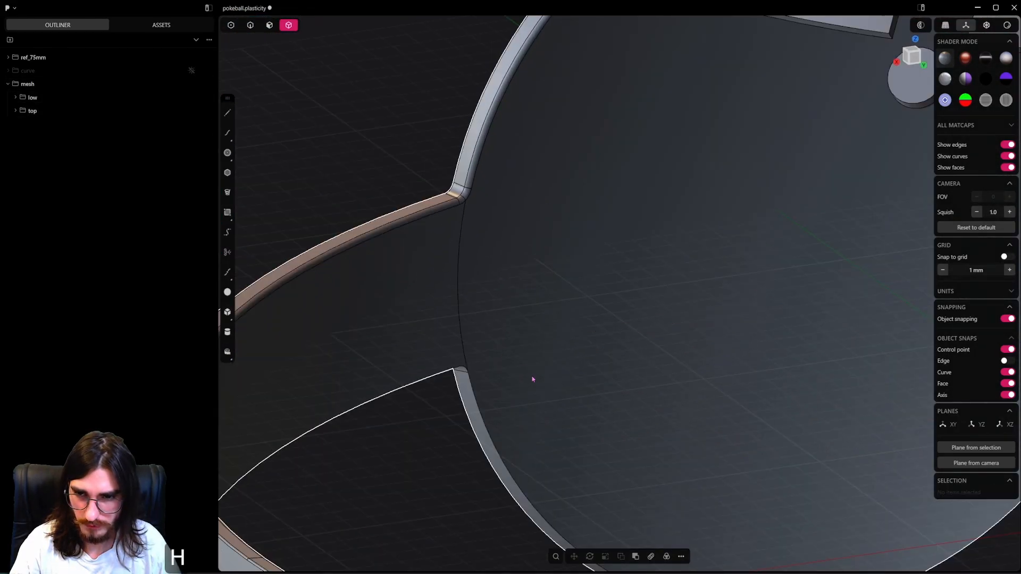
middle_click_drag(533, 378, 518, 375)
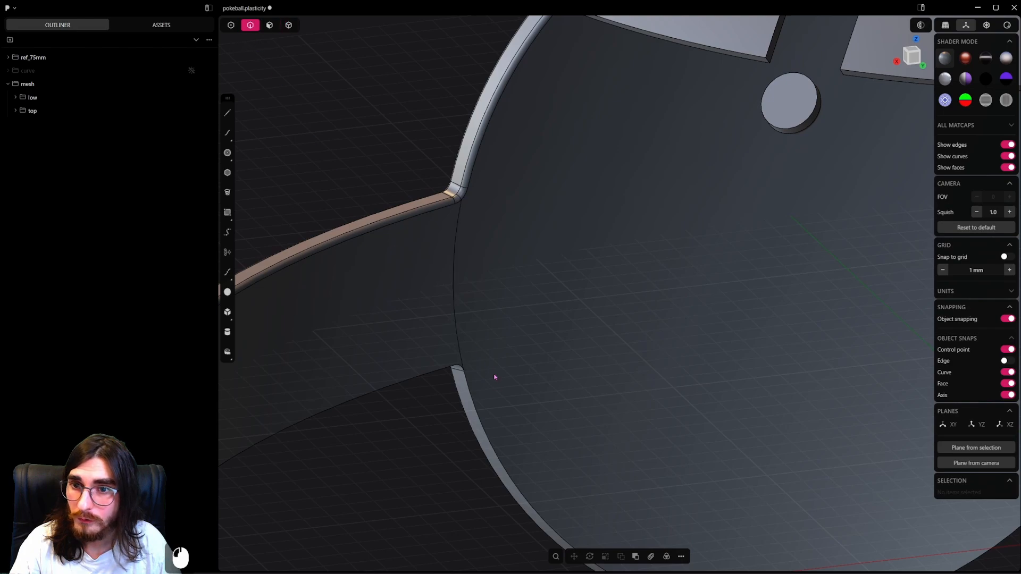
left_click(482, 426, "alt")
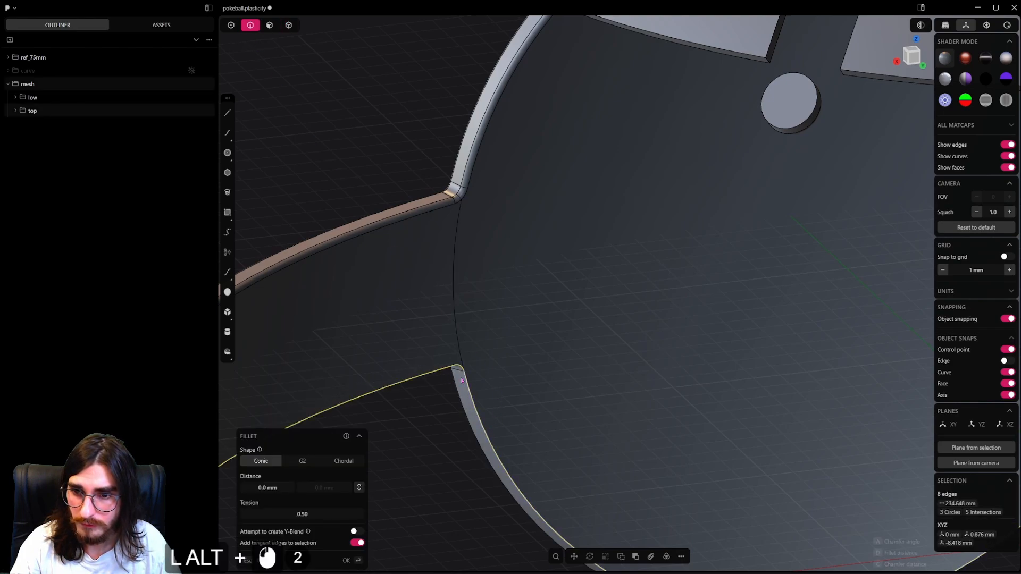
scroll(500, 370, "down", 3)
middle_click_drag(535, 365, 717, 294, "shift")
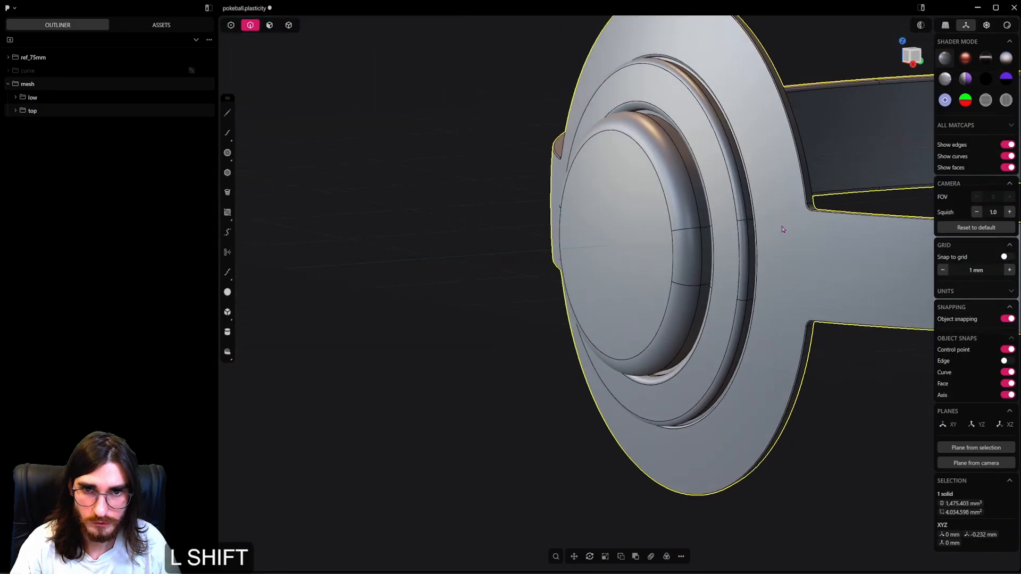
mouse_move(638, 239)
middle_mouse_down()
mouse_move(691, 190)
mouse_move(677, 282)
mouse_move(628, 238)
middle_mouse_up()
Hide the belt and fillet the lower shell's inner rim edge by about 0.26 mm.
key("h")
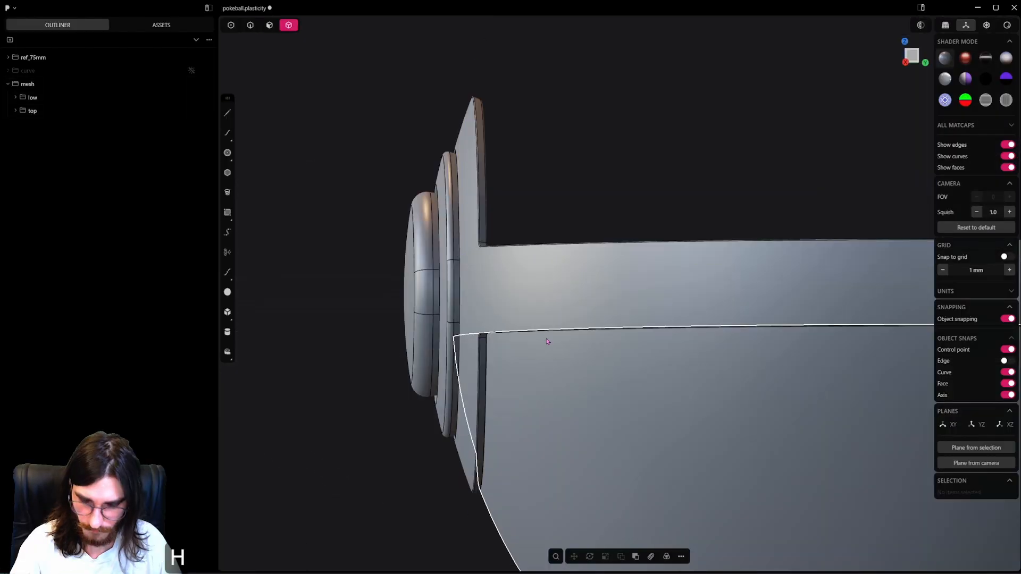
middle_click_drag(517, 302, 557, 275)
left_click(470, 326)
key("h")
scroll(482, 363, "up", 12)
left_click(562, 177, "alt")
key("b")
scroll(601, 200, "up", 4)
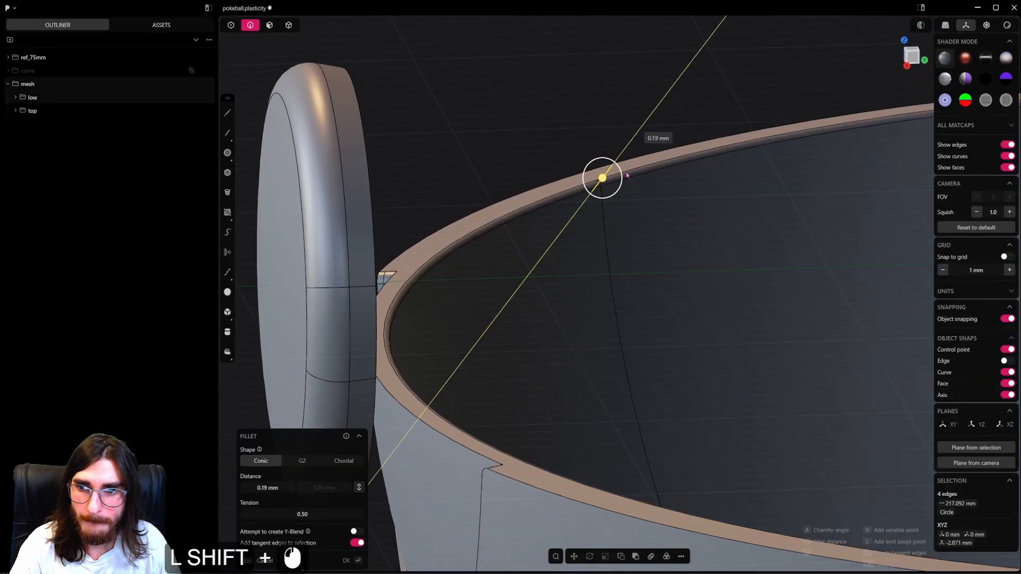
scroll(642, 180, "down", 20)
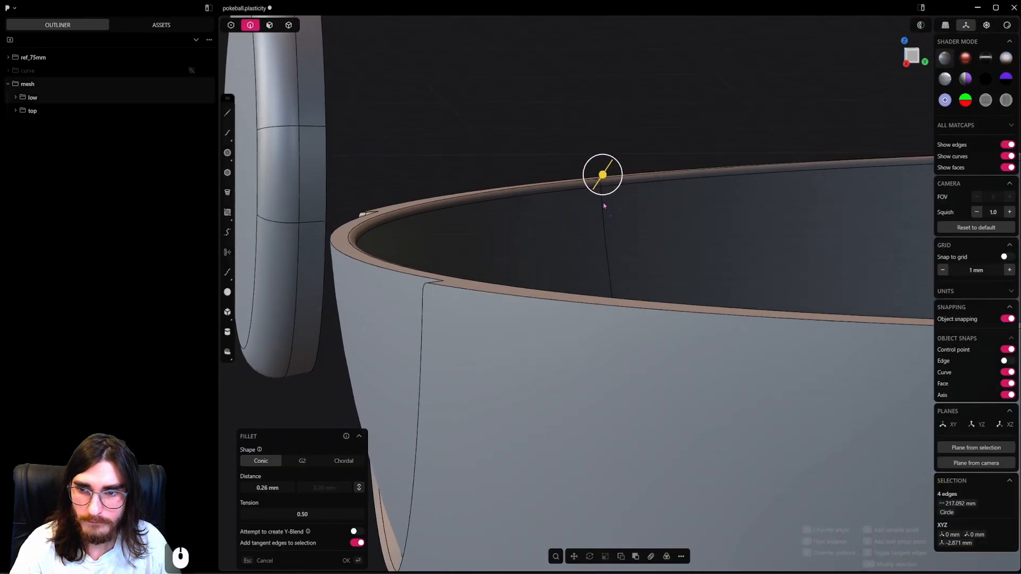
right_click(617, 255)
Fillet the lower shell's outer rim edge loop, including the front cutout arc, by about 0.1 mm.
middle_click_drag(616, 255, 658, 303)
scroll(678, 263, "up", 7)
scroll(723, 257, "up", 4)
left_click(782, 175, "alt")
key("b")
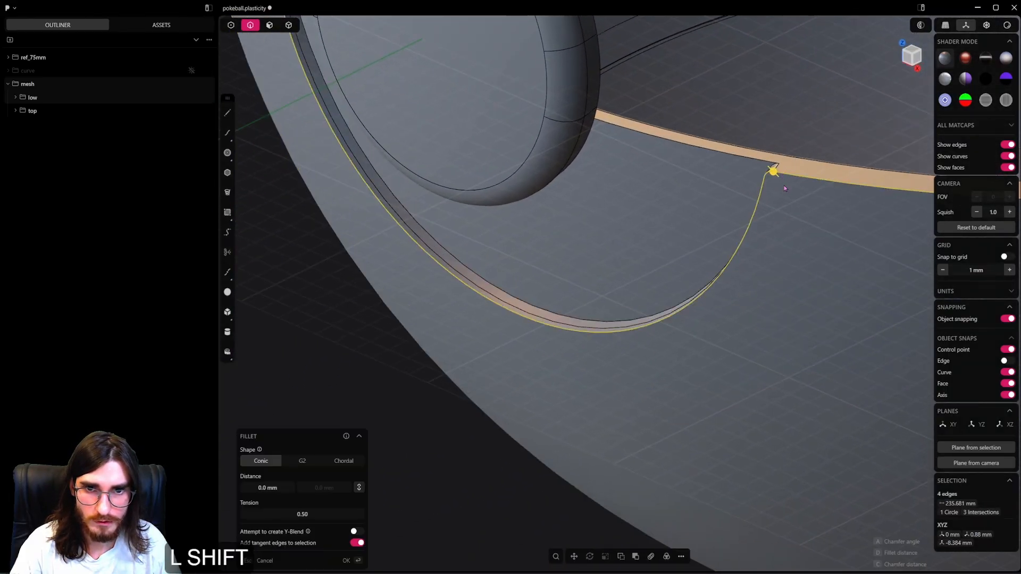
scroll(728, 245, "up", 6)
middle_click_drag(784, 185, 704, 242, "shift")
scroll(704, 241, "up", 5)
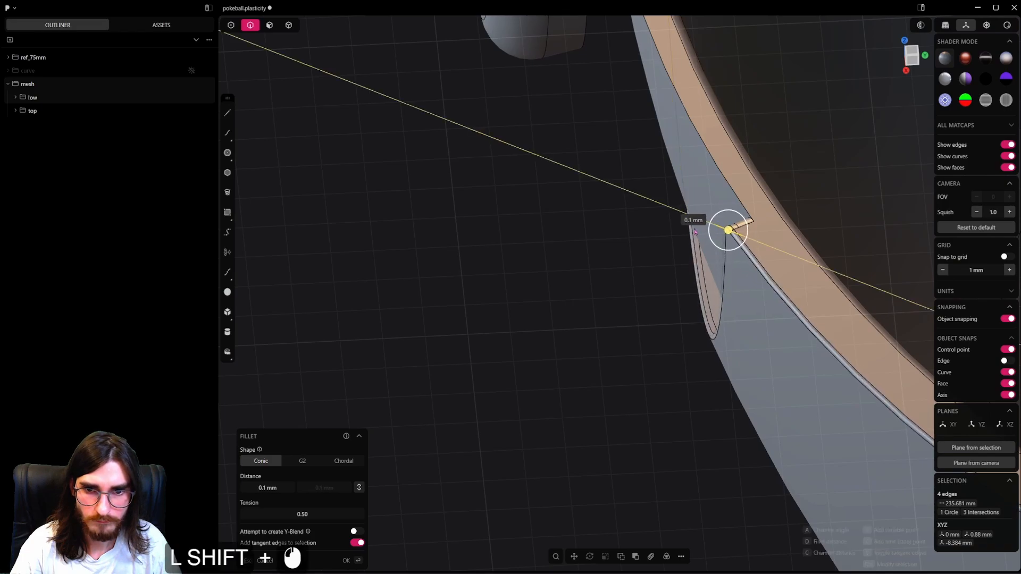
right_click(760, 247)
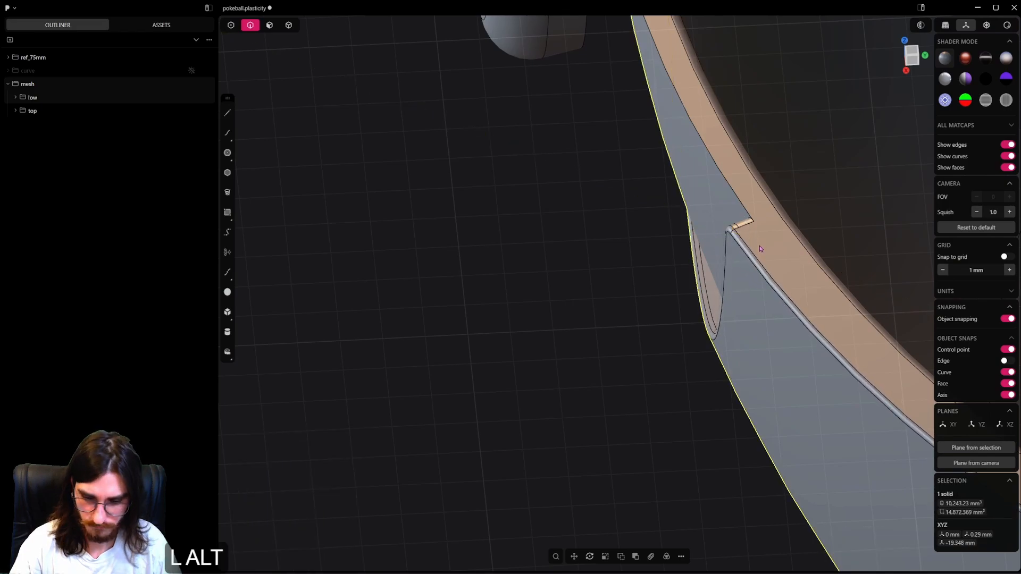
Unhide all parts to check the lower shell against the belt, and hide the belt again.
key("alt+h")
middle_click_drag(732, 252, 587, 164)
scroll(588, 164, "down", 11)
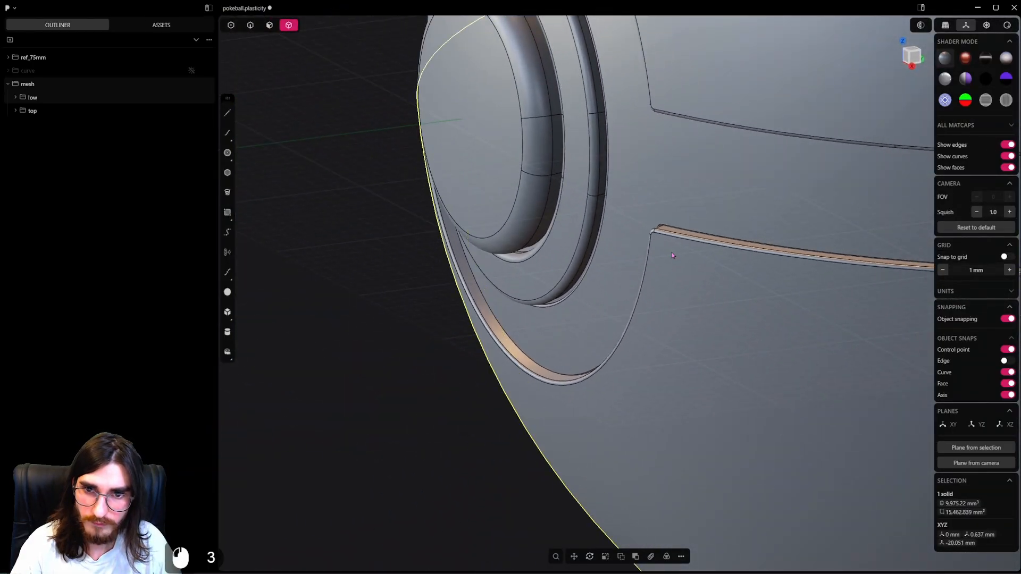
key("h")
middle_click_drag(675, 279, 686, 209)
scroll(686, 209, "up", 8)
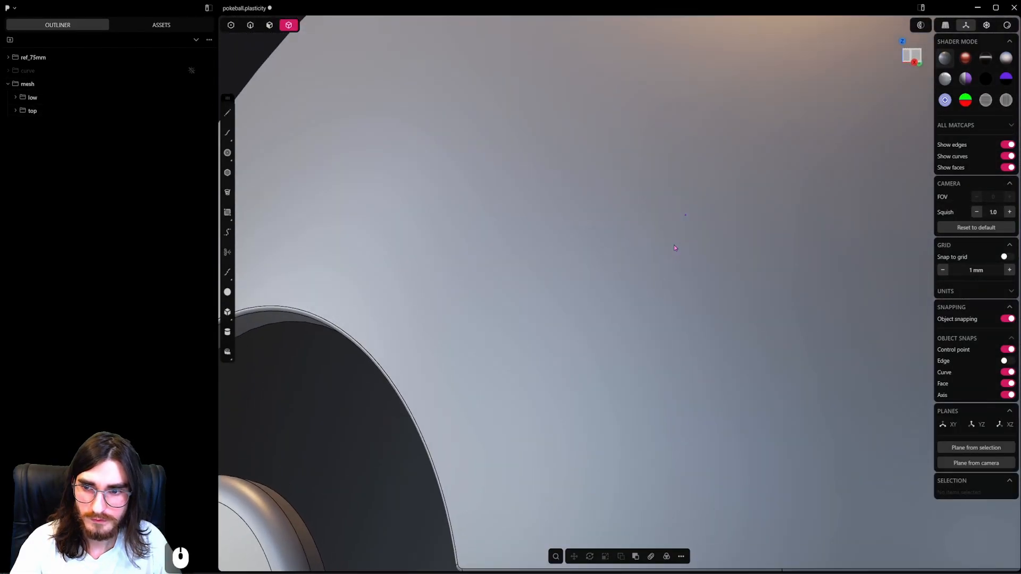
middle_click_drag(569, 531, 654, 223, "shift")
middle_click_drag(585, 425, 617, 345, "shift")
scroll(596, 262, "up", 4)
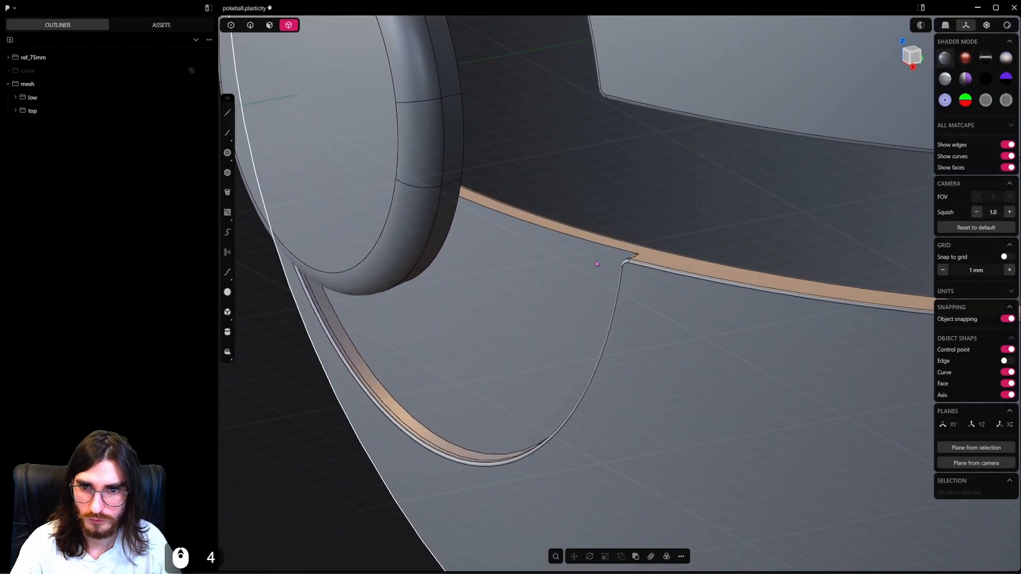
scroll(596, 262, "up", 5)
Try to fillet the rim edge above the lower shell's front recess by 0.2 mm.
left_click(620, 245, "alt")
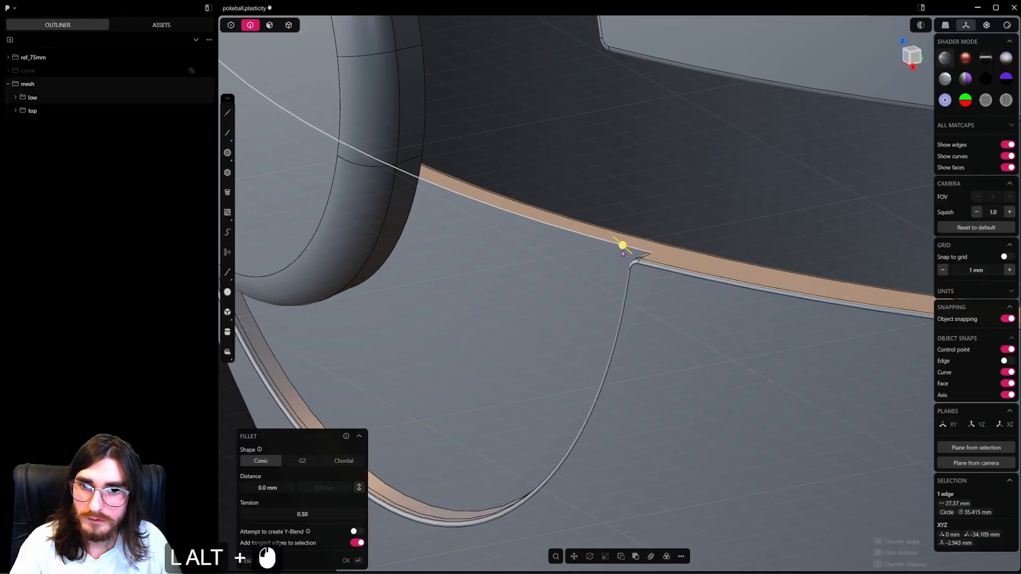
middle_click_drag(620, 244, 624, 294, "shift")
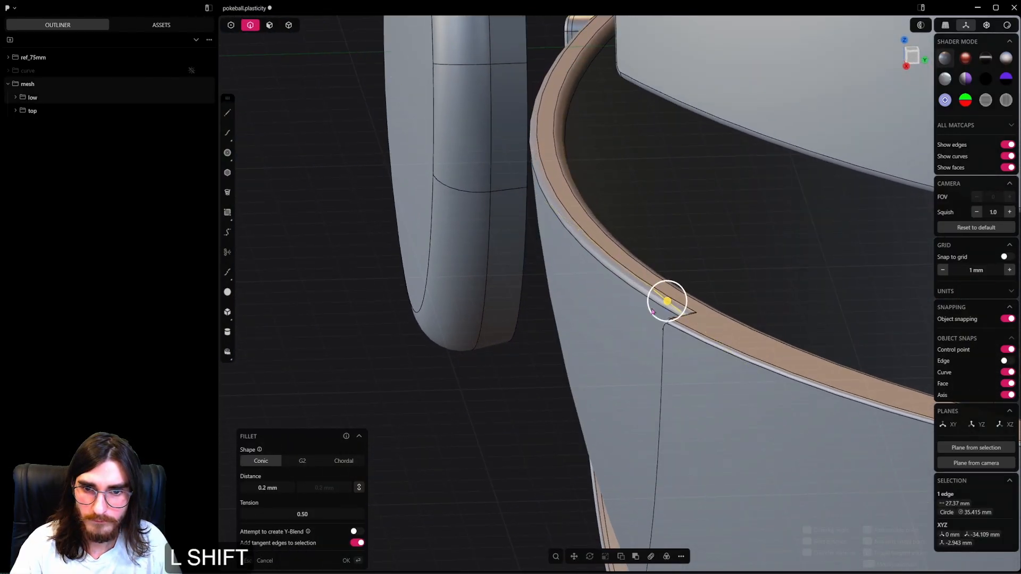
middle_click_drag(653, 311, 685, 288)
key("ctrl+z")
scroll(710, 299, "up", 9)
left_click(720, 300, "shift")
key("ctrl+z")
key("ctrl+z")
key("ctrl+z")
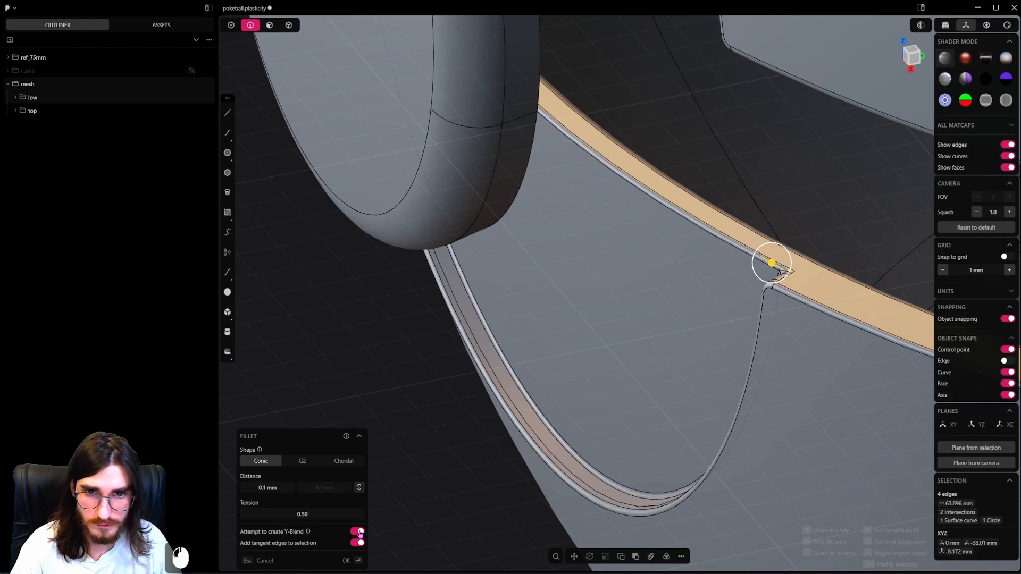
Fillet the edge loop of the lower shell's front recess by about 0.11 mm with Y-blend enabled, and save the file.
middle_click_drag(724, 347, 729, 332)
middle_click_drag(687, 383, 355, 502)
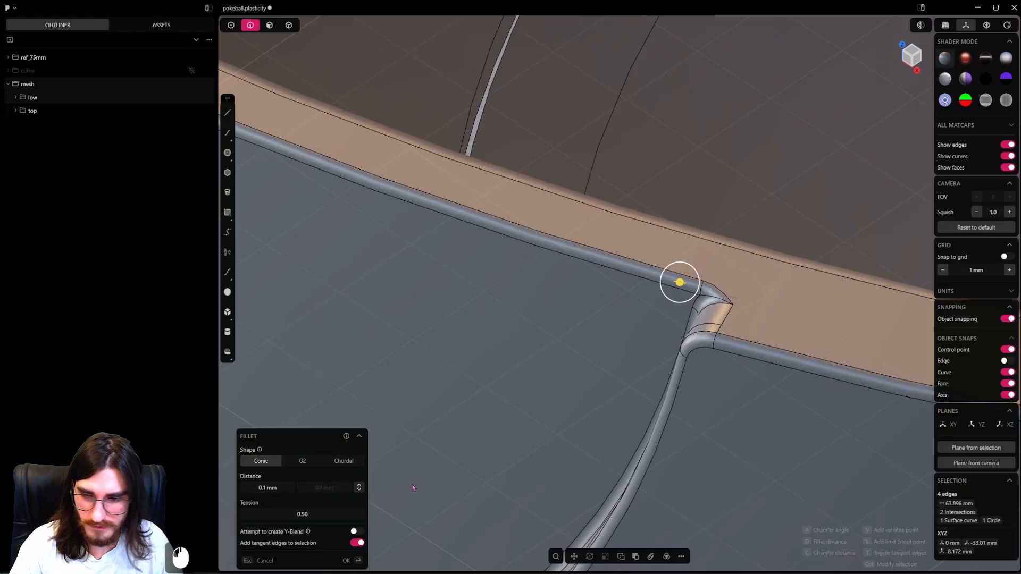
middle_click_drag(735, 300, 722, 366)
scroll(627, 295, "up", 5)
scroll(659, 335, "up", 4)
scroll(697, 368, "up", 3)
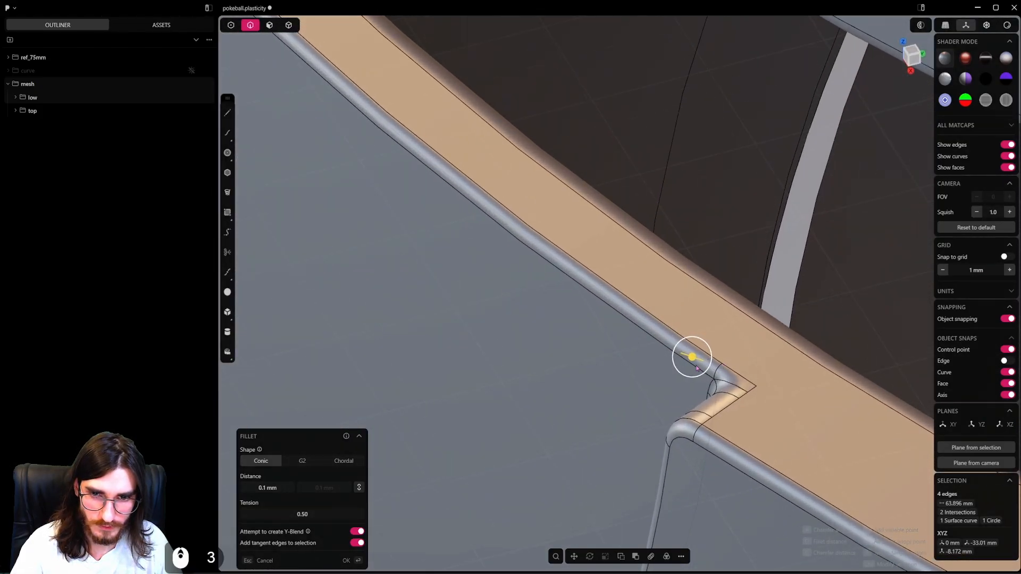
right_click(767, 398)
scroll(767, 397, "down", 5)
key("ctrl+s")
Examine the rounded rim and front recess of the lower shell with the display overlays toggled.
scroll(755, 395, "down", 6)
key("alt+shift+z")
middle_click_drag(712, 386, 745, 324)
key("alt+shift+z")
scroll(725, 417, "down", 8)
scroll(739, 327, "down", 11)
middle_click_drag(603, 378, 614, 402)
middle_click_drag(614, 401, 572, 377)
scroll(607, 386, "down", 3)
Unhide all parts to restore the complete ball.
key("alt+h")
scroll(584, 391, "up", 3)
left_click(288, 31)
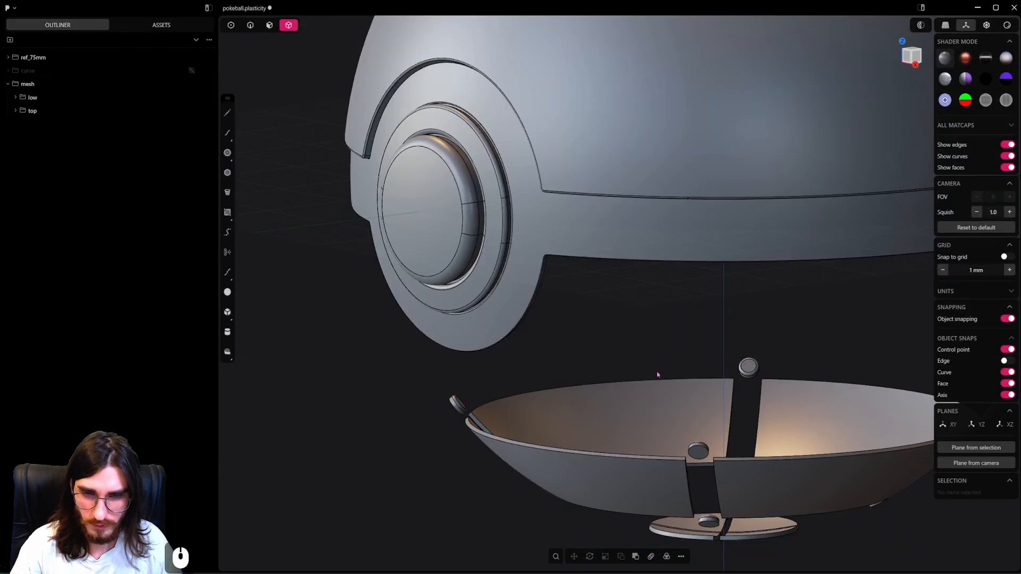
key("alt+h")
scroll(658, 369, "down", 12)
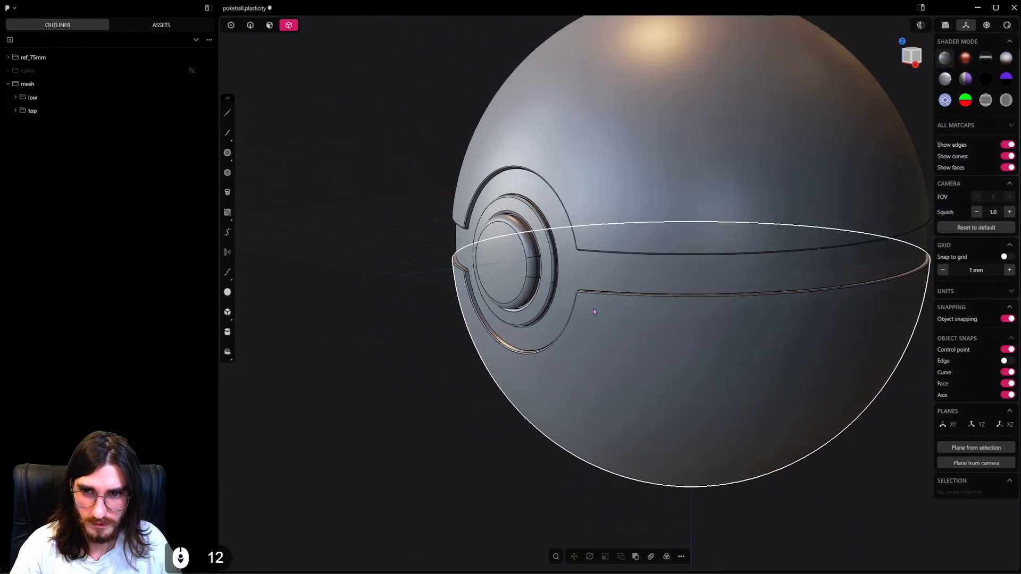
Try hiding the upper shell together with the belt.
left_click(615, 187, "shift")
key("h")
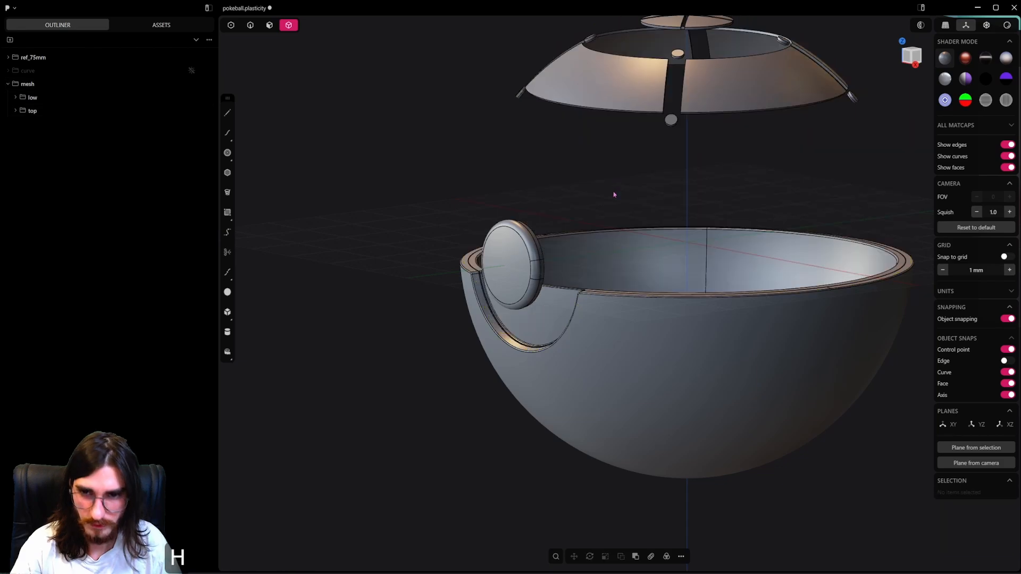
scroll(622, 170, "up", 2)
key("ctrl+z")
scroll(647, 325, "down", 4)
middle_click_drag(648, 325, 674, 284)
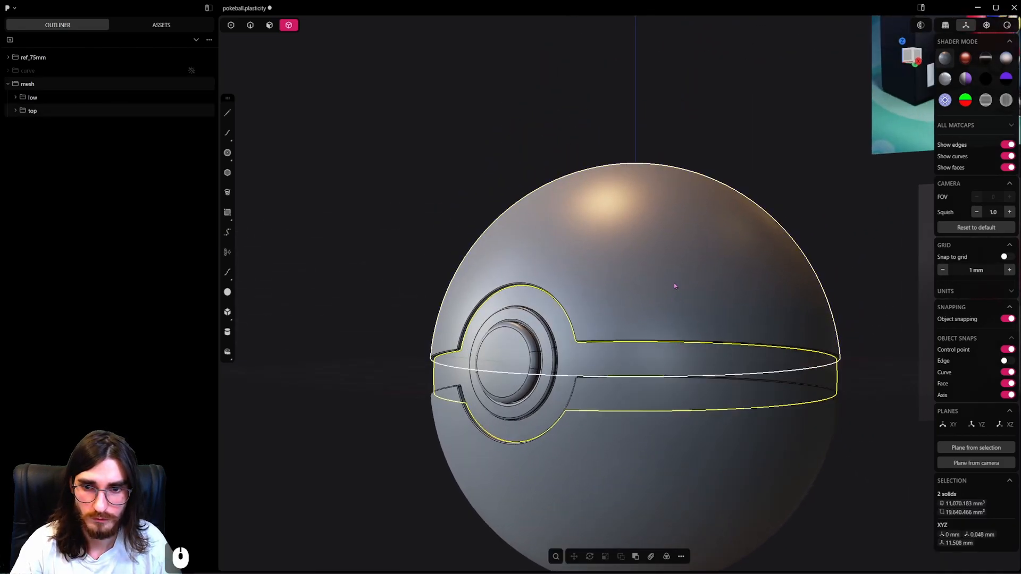
Isolate the upper shell and view its panelled interior from below.
left_click(673, 282)
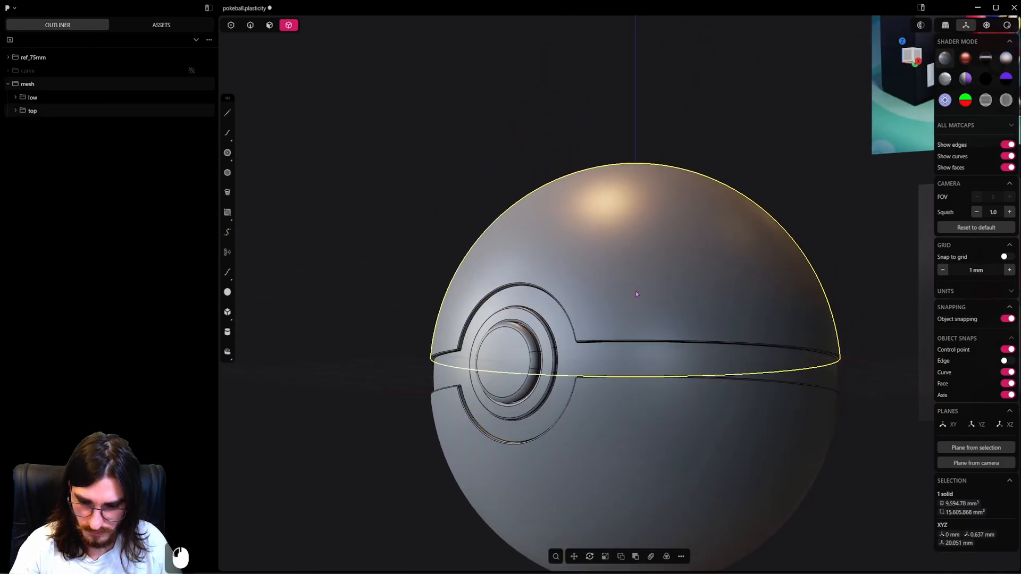
key("shift+h")
scroll(633, 293, "up", 2)
middle_click_drag(632, 294, 639, 234)
middle_click_drag(635, 394, 659, 415, "alt")
middle_click_drag(658, 414, 766, 346, "shift")
middle_click_drag(671, 327, 668, 375, "alt")
scroll(667, 375, "up", 3)
middle_click_drag(633, 477, 697, 223, "shift")
scroll(585, 241, "up", 4)
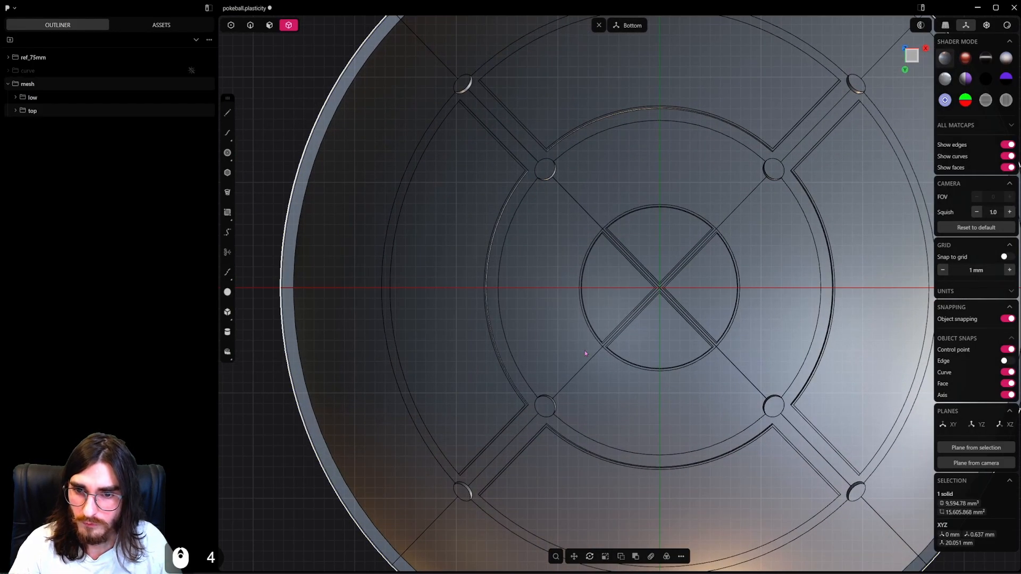
Fillet the rims of the eight round holes inside the upper shell by about 0.19 mm.
left_click(555, 172, "alt")
scroll(791, 177, "up", 3)
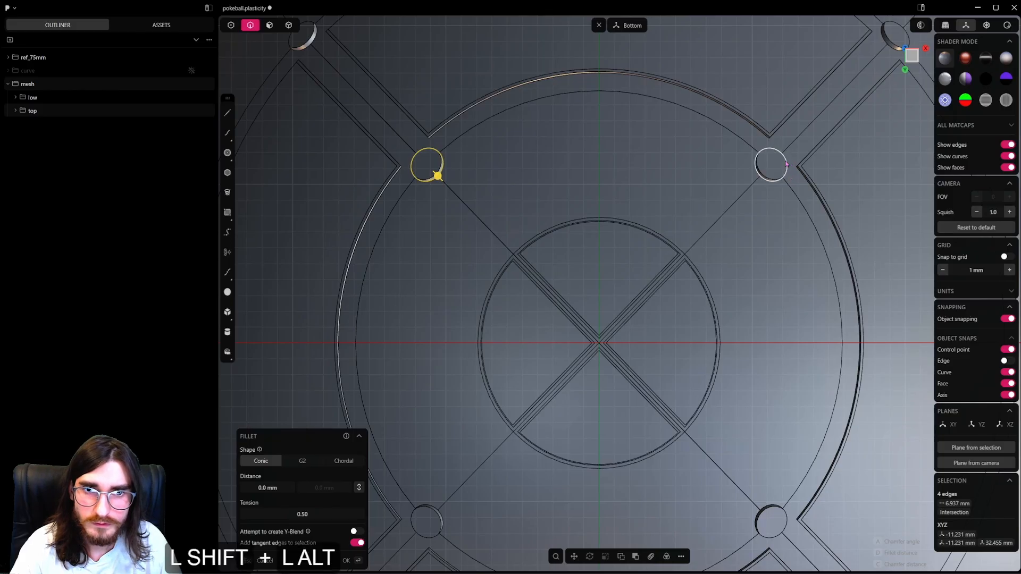
middle_click_drag(864, 106, 720, 269, "shift")
scroll(744, 239, "up", 5)
left_click(768, 198, "alt+shift")
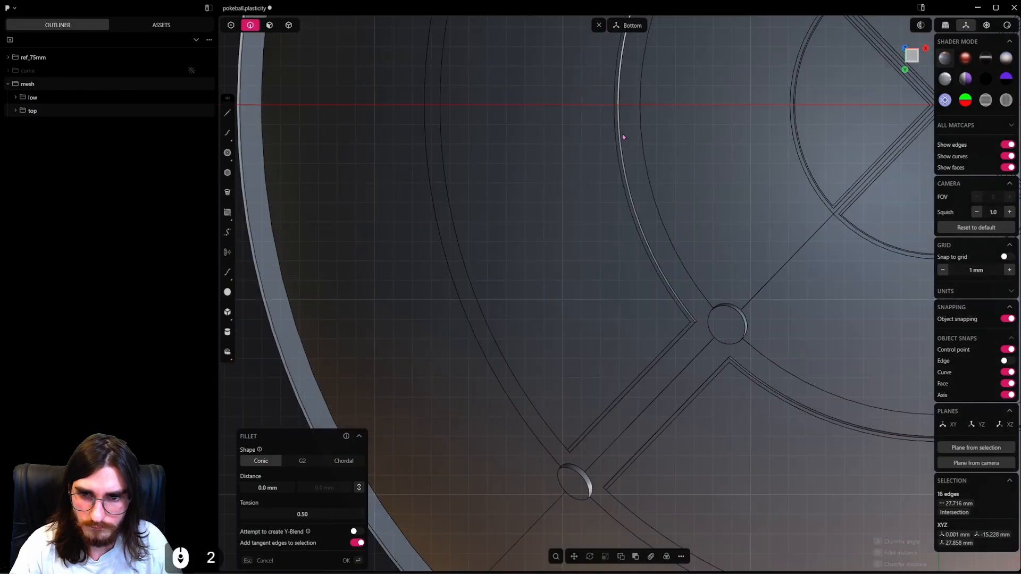
scroll(622, 136, "down", 4)
middle_click_drag(640, 420, 585, 273, "shift")
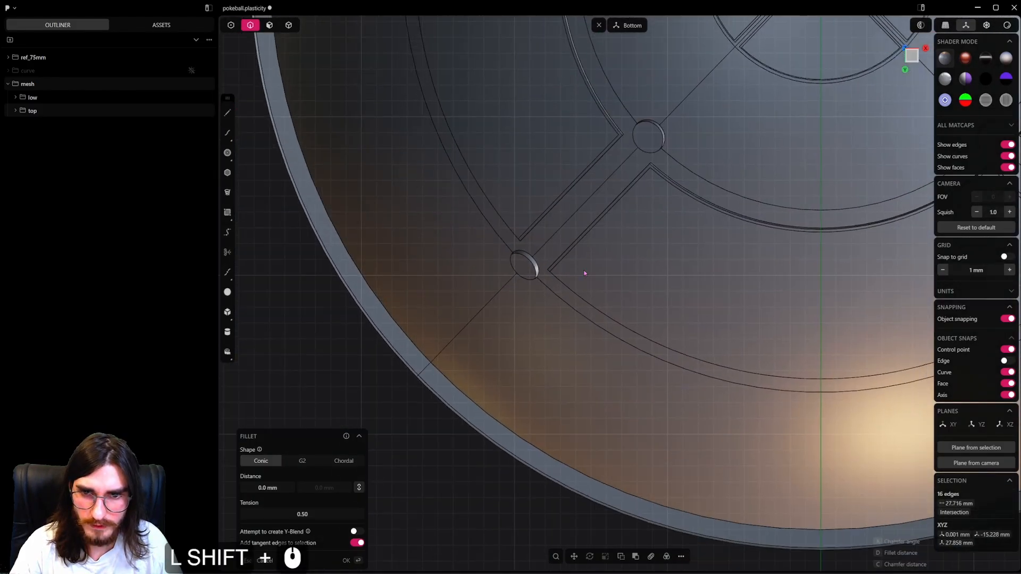
scroll(585, 273, "up", 5)
middle_click_drag(686, 140, 617, 251, "shift")
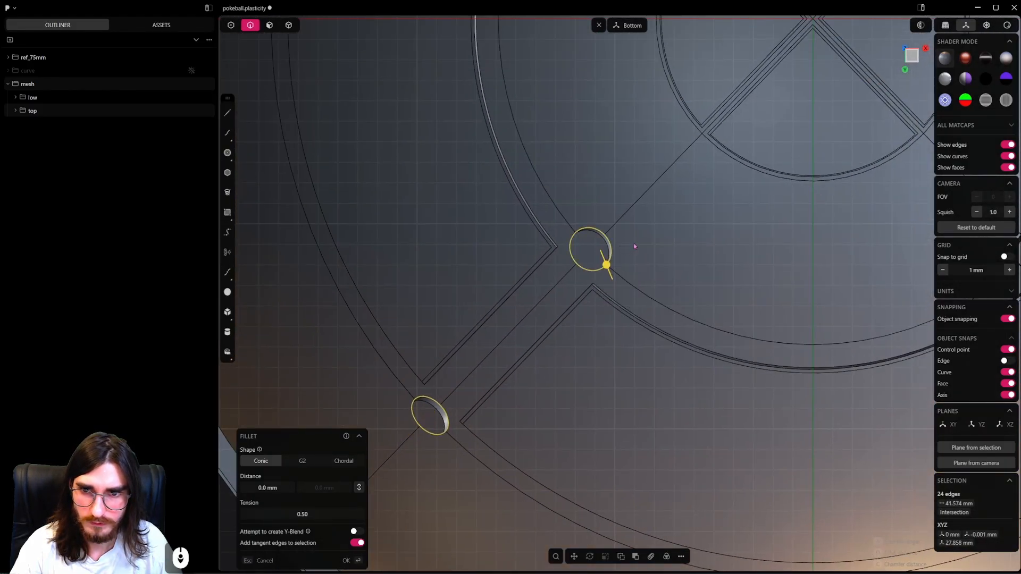
scroll(634, 246, "down", 8)
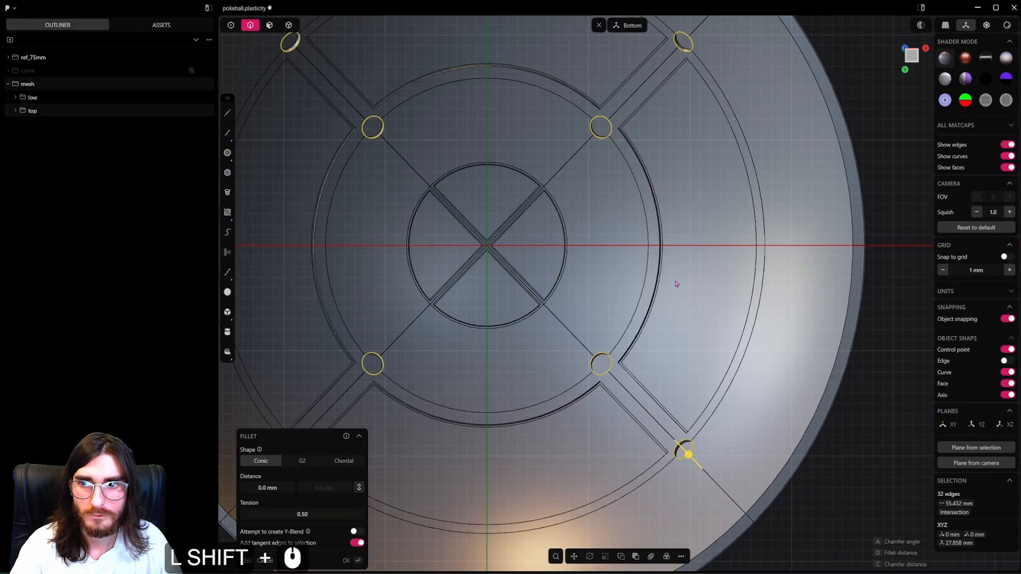
middle_click_drag(676, 285, 660, 203, "shift")
scroll(676, 380, "up", 20)
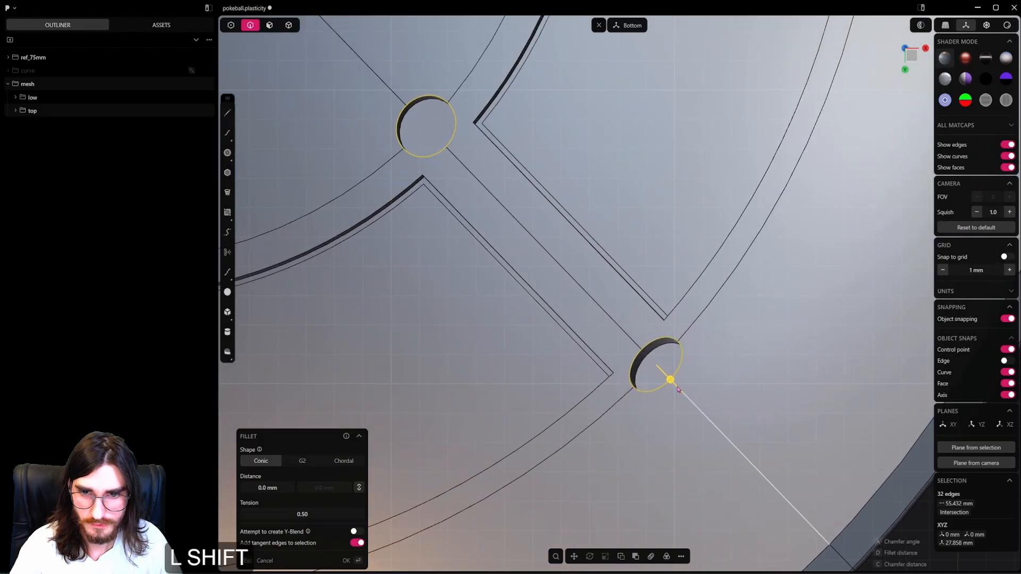
left_click(607, 378, "shift")
right_click(718, 324)
Fillet the inner rim edge of the upper shell's opening by about 0.67 mm.
scroll(664, 295, "down", 20)
middle_click_drag(619, 279, 635, 321, "shift")
scroll(635, 321, "down", 5)
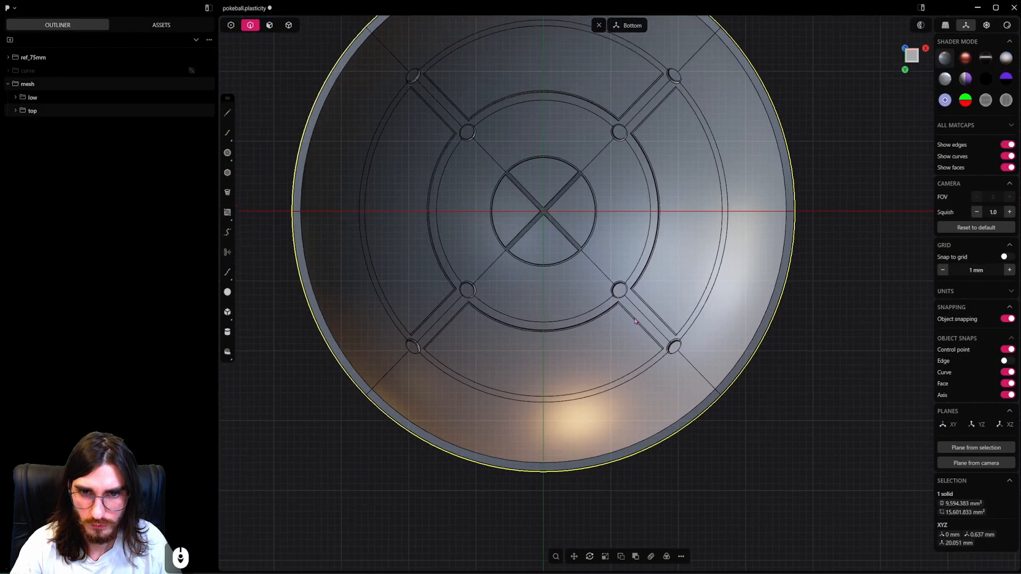
scroll(634, 321, "down", 2)
left_click(347, 103)
scroll(725, 238, "up", 5)
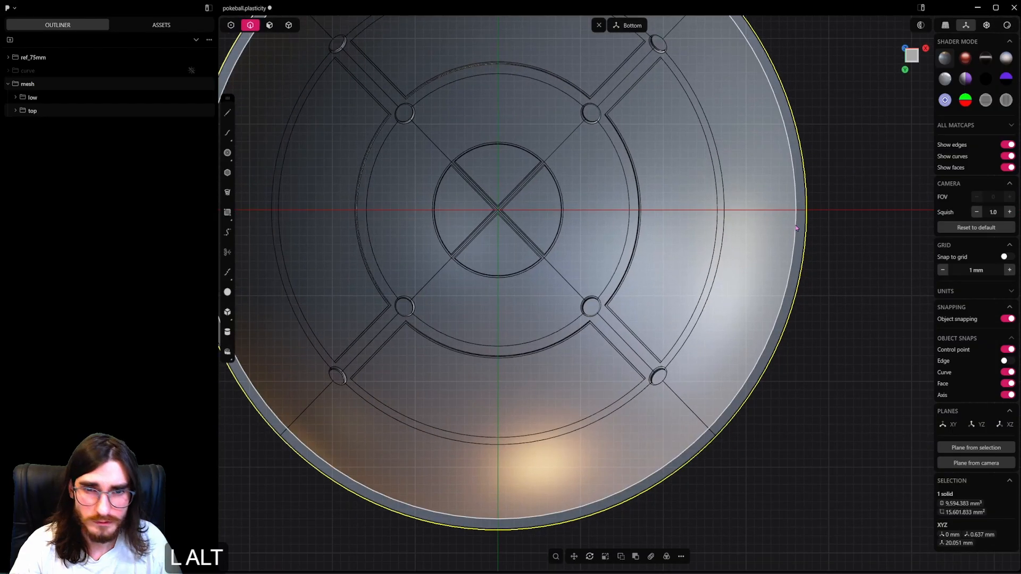
key("b")
scroll(793, 202, "up", 12)
left_click_drag(795, 198, 790, 198, "shift")
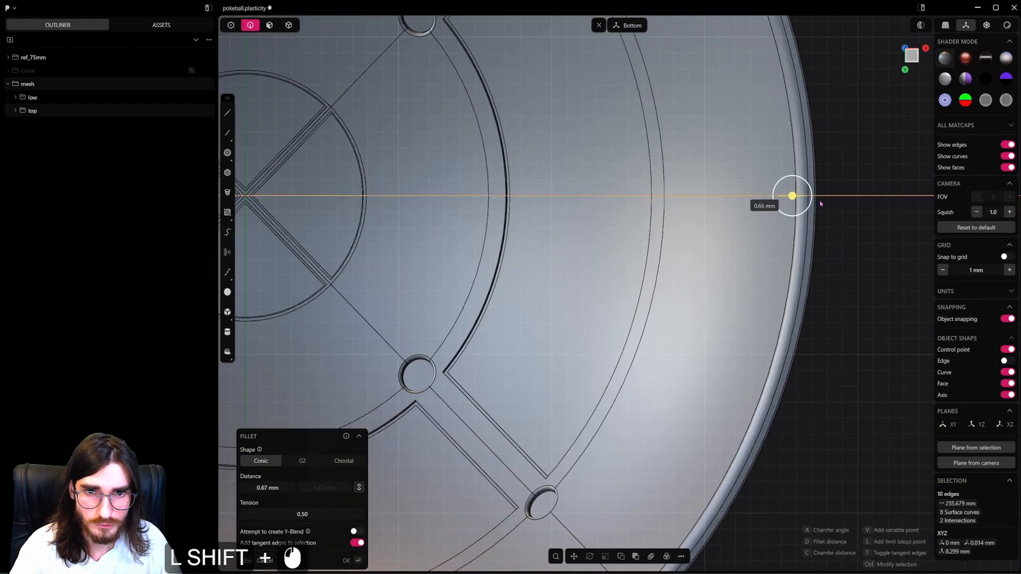
right_click(838, 206)
Unhide all parts and bring the lower shell's interior into view.
scroll(784, 218, "down", 6)
key("alt+h")
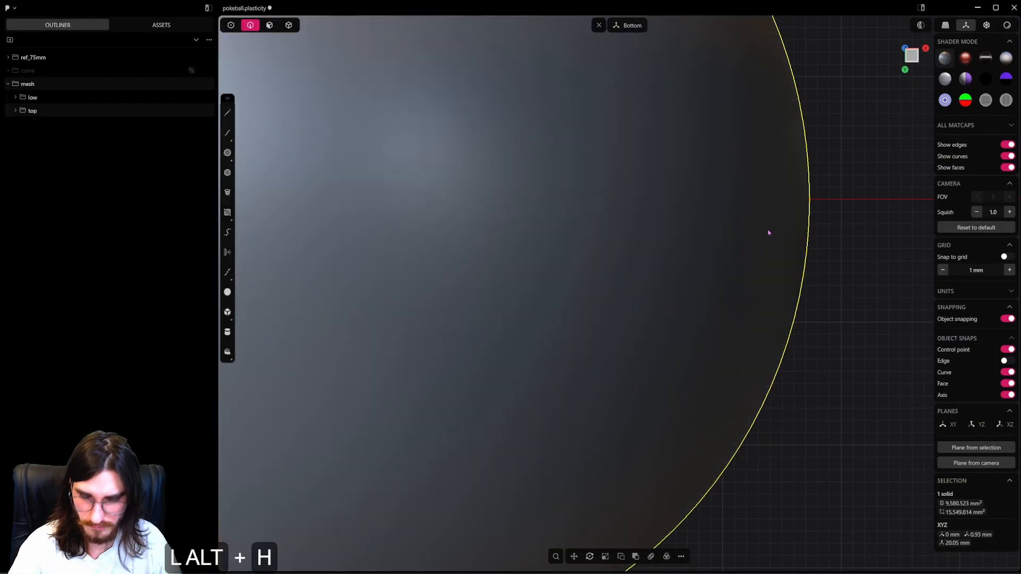
scroll(767, 229, "down", 6)
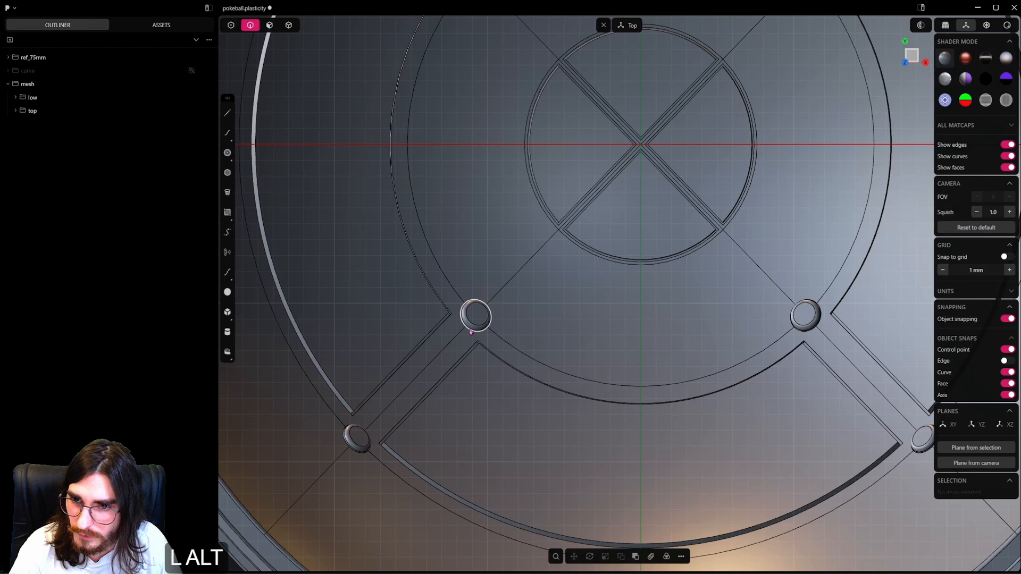
Fillet the rims of the eight round holes inside the lower shell by about 0.2 mm.
left_click(480, 326, "alt")
key("b")
scroll(449, 359, "up", 5)
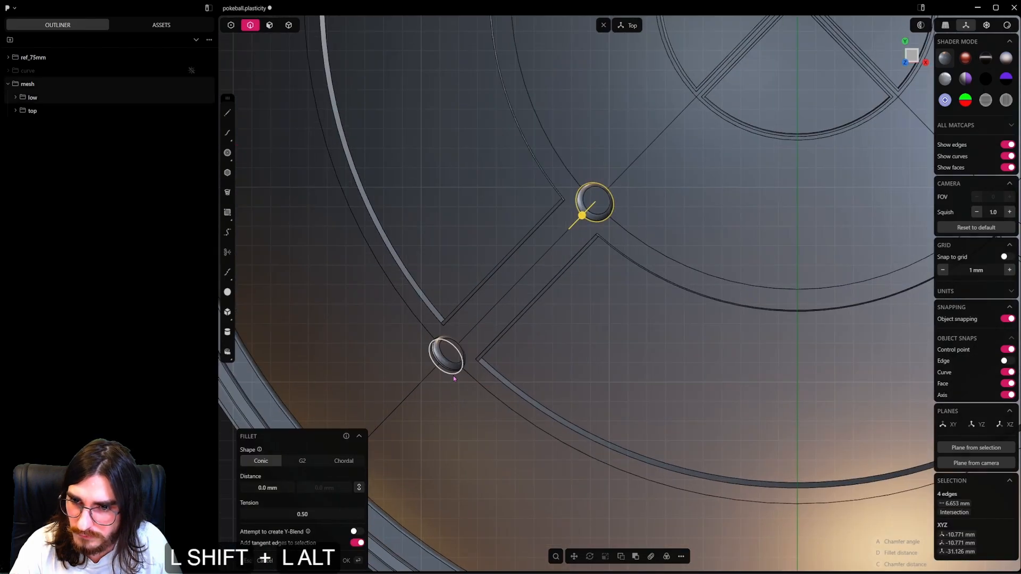
left_click(454, 375, "alt+shift")
scroll(455, 374, "down", 6)
scroll(635, 367, "up", 8)
left_click(671, 411, "alt+shift")
scroll(562, 267, "up", 4)
left_click(561, 267, "alt+shift")
scroll(562, 267, "down", 5)
left_click(618, 296, "alt+shift")
scroll(665, 225, "up", 5)
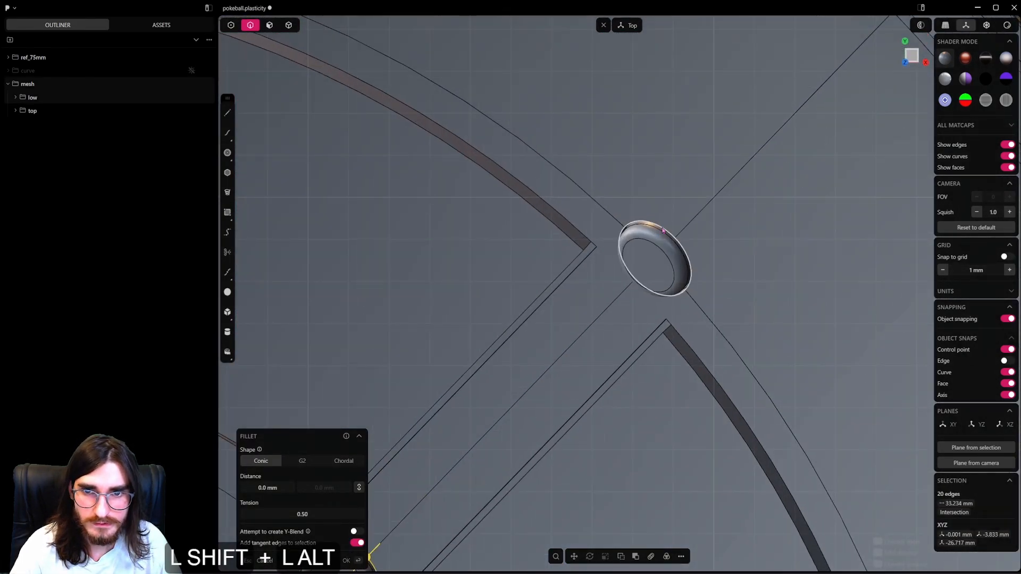
left_click(665, 225, "alt+shift")
scroll(659, 223, "down", 5)
left_click(556, 171, "alt+shift")
scroll(630, 282, "up", 5)
left_click(630, 283, "alt+shift")
scroll(631, 295, "down", 8)
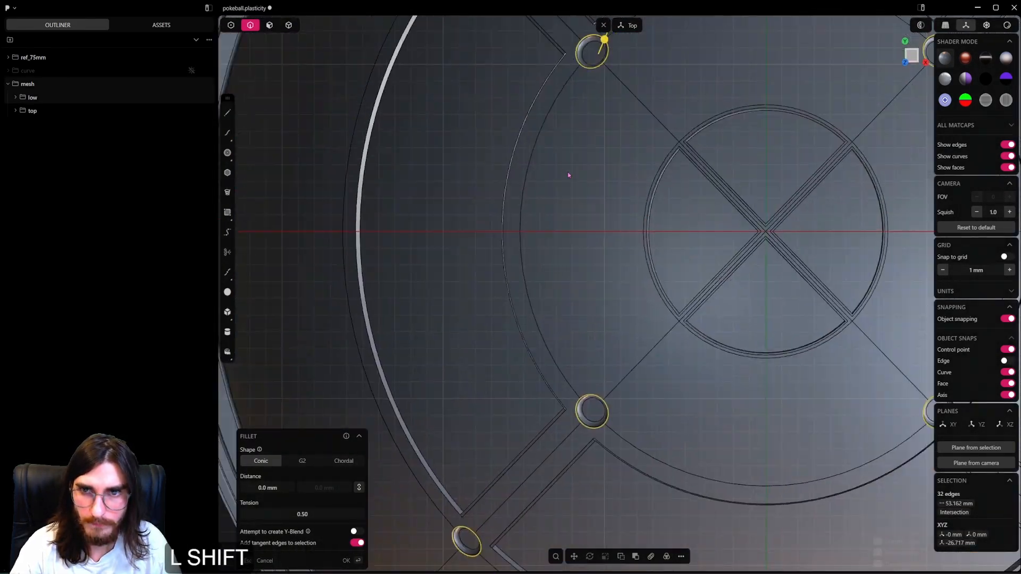
scroll(611, 333, "up", 8)
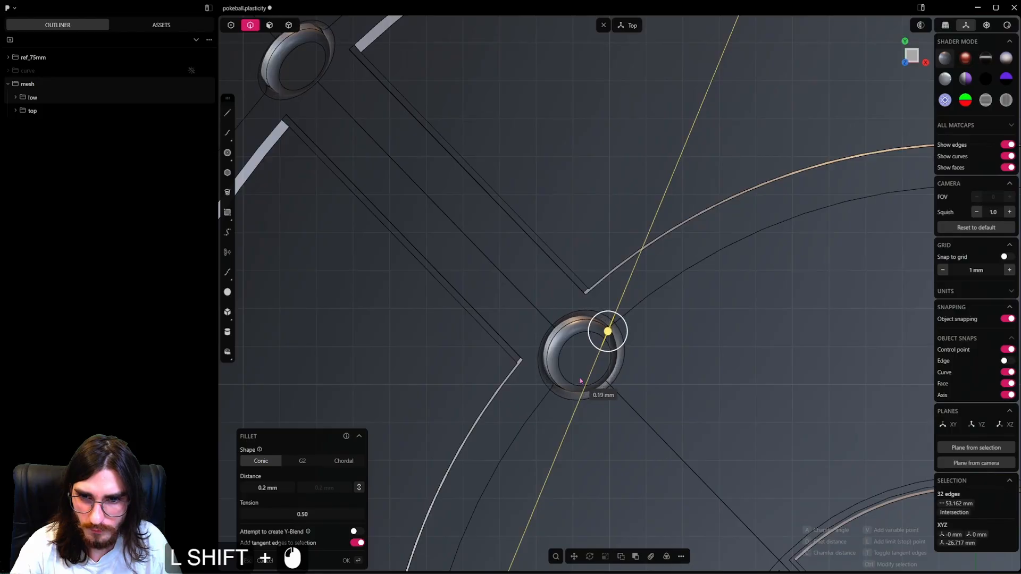
key("Return")
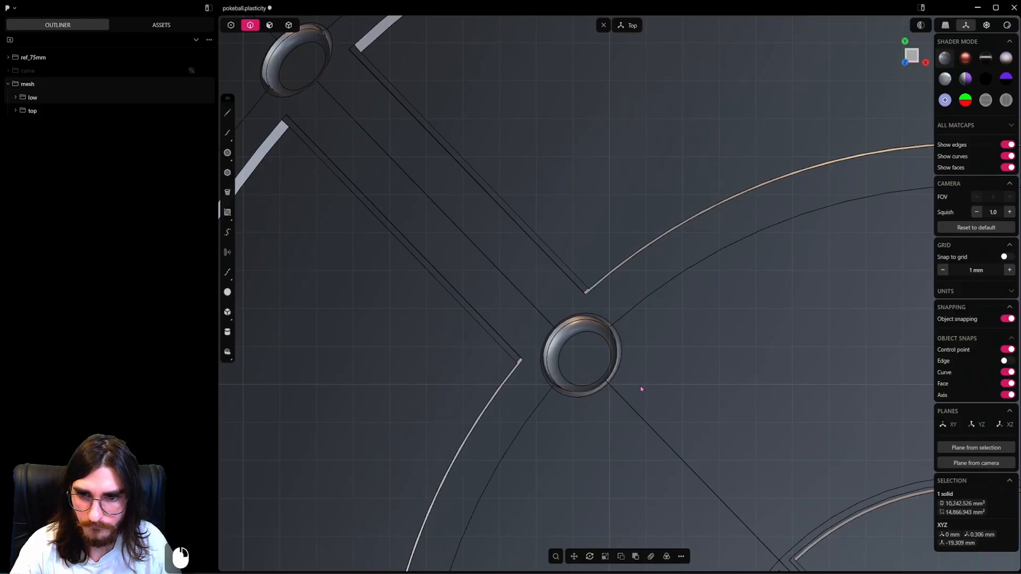
Fillet the 16 short corner edges of the four large lower panels by about 0.32 mm.
scroll(638, 381, "down", 10)
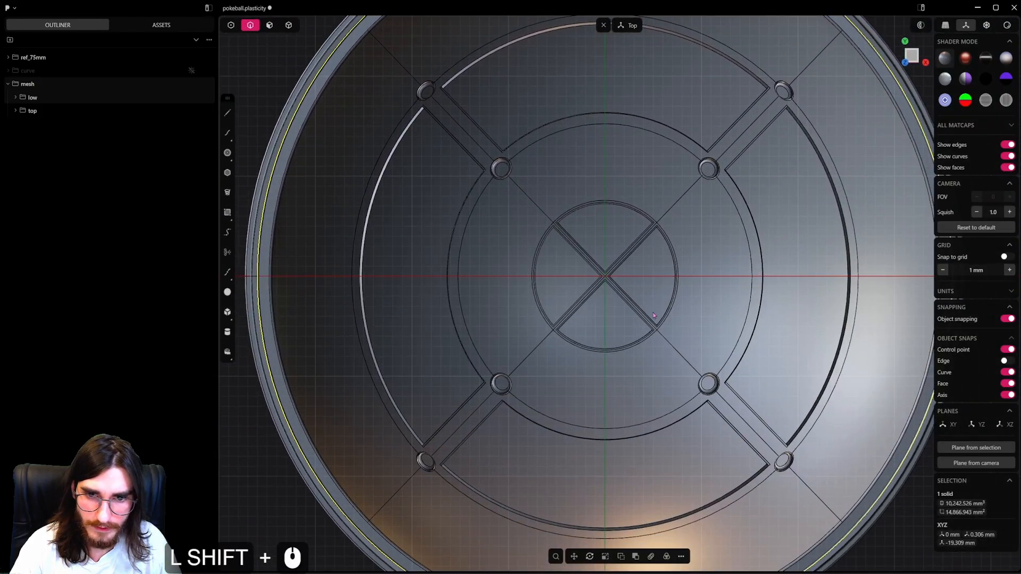
middle_click_drag(653, 314, 858, 175)
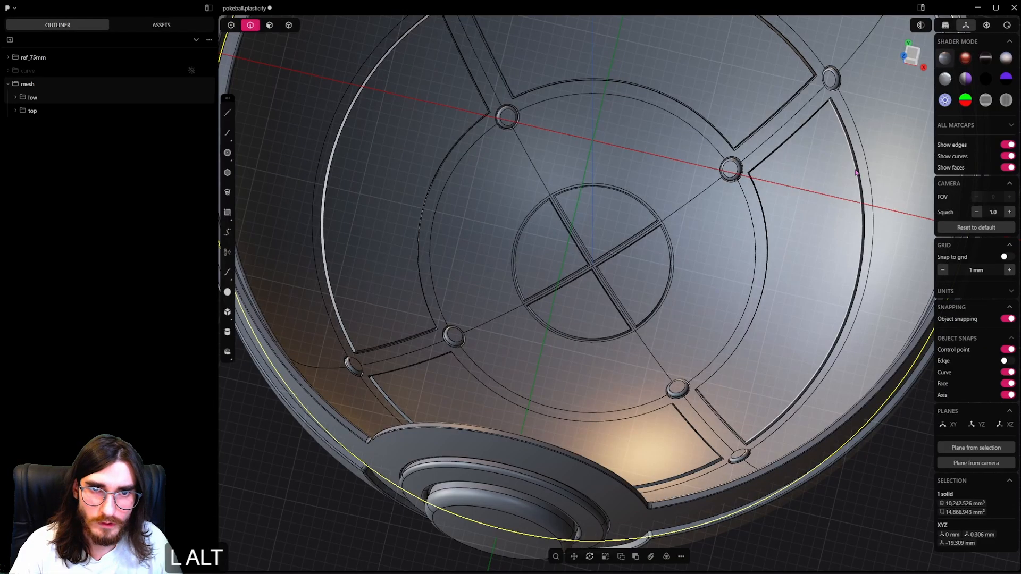
left_click(855, 173, "alt")
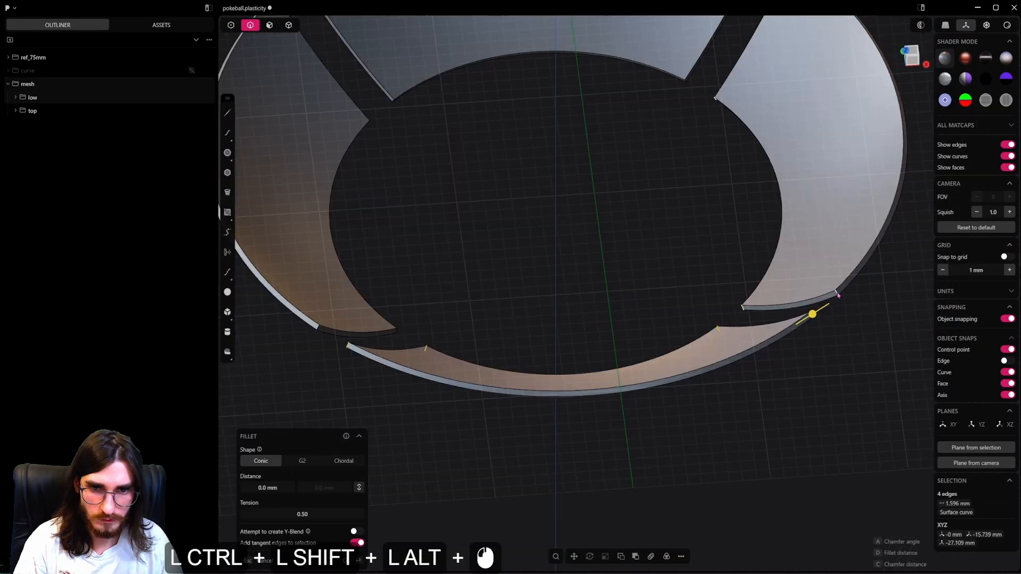
key("2")
left_click(318, 330, "ctrl+alt+shift")
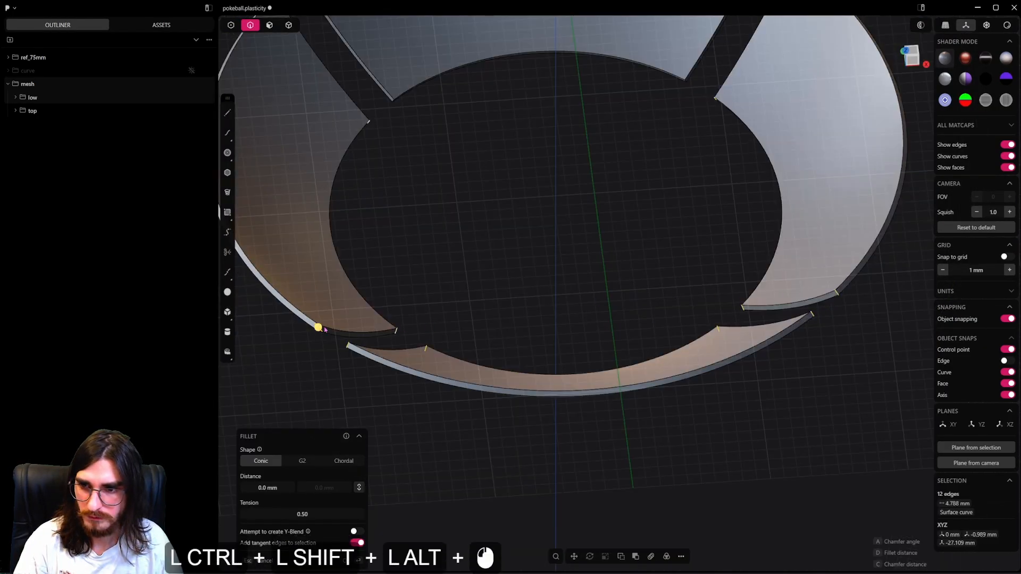
middle_click_drag(319, 326, 529, 371, "shift")
scroll(415, 174, "up", 10)
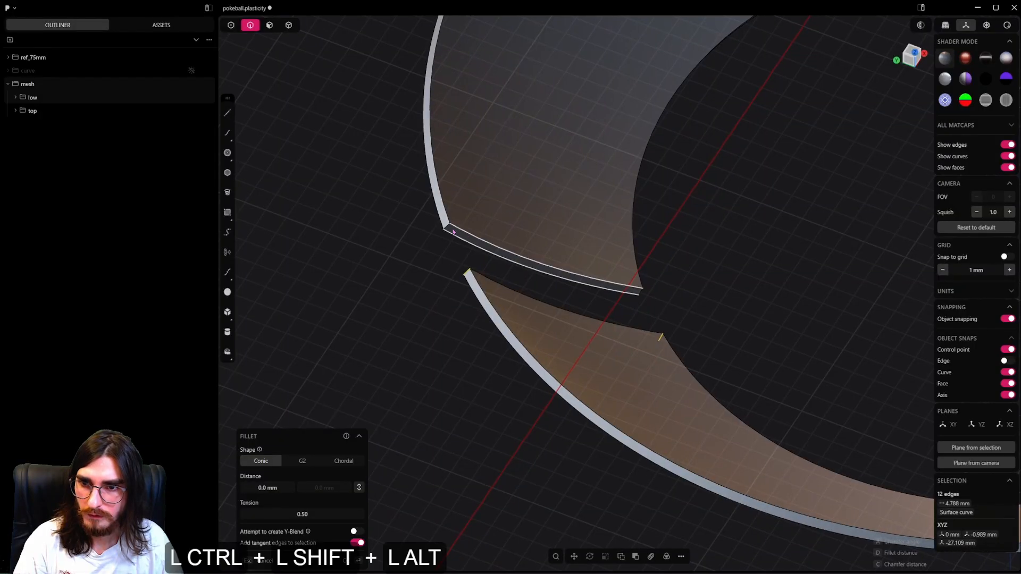
left_click(447, 227, "ctrl+alt+shift")
middle_click_drag(784, 101, 672, 244, "shift")
middle_click_drag(729, 165, 548, 314, "shift")
middle_click_drag(619, 224, 553, 312, "shift")
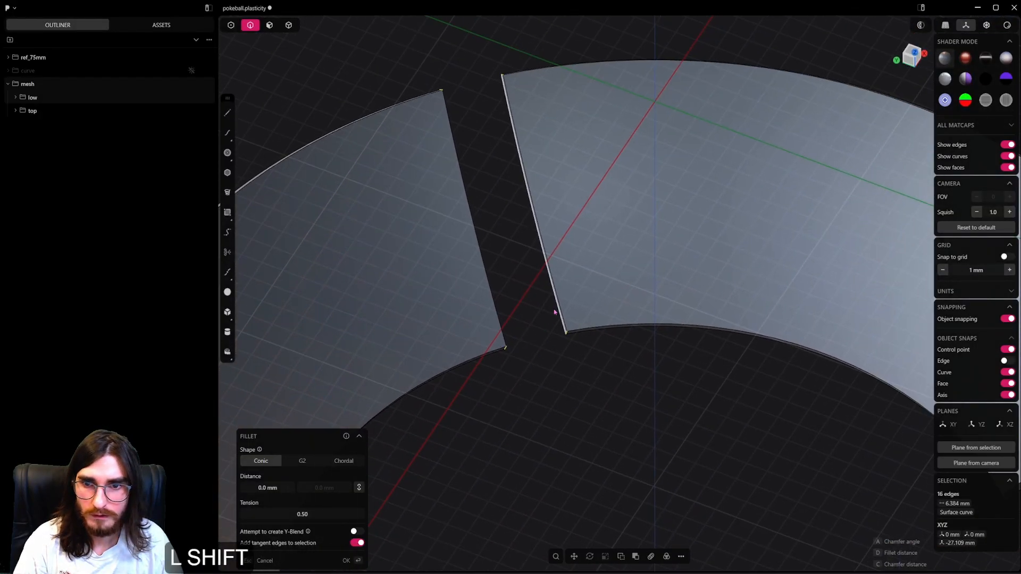
scroll(568, 279, "down", 12, "shift")
scroll(567, 281, "down", 4, "shift")
middle_click_drag(642, 361, 862, 258, "shift")
scroll(624, 324, "up", 5, "shift")
scroll(561, 287, "down", 4, "shift")
middle_click_drag(560, 287, 552, 392, "alt+shift")
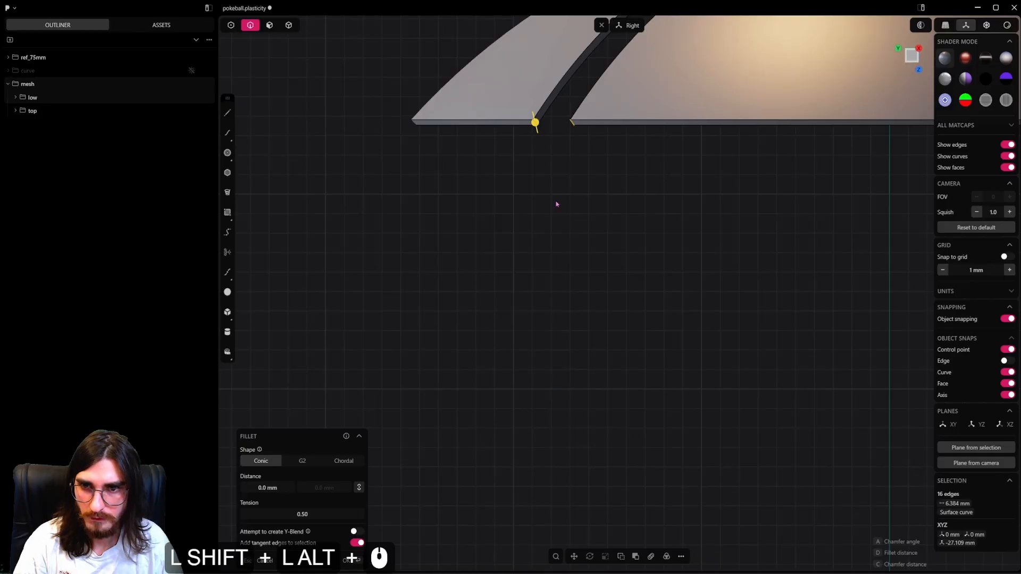
middle_click_drag(556, 205, 565, 230, "alt+shift")
scroll(538, 325, "up", 10, "shift")
left_click_drag(533, 323, 533, 327, "shift")
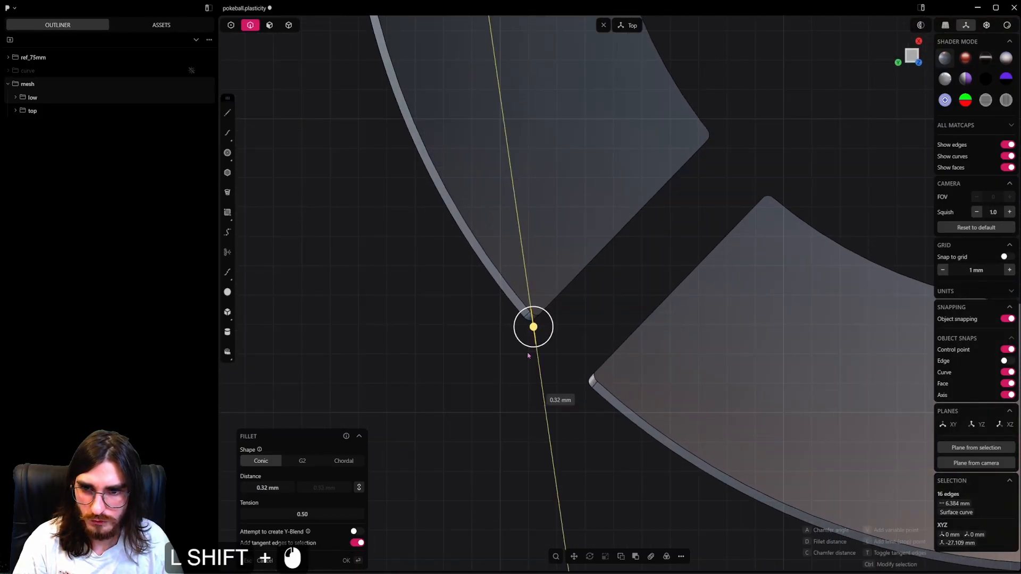
right_click(565, 376)
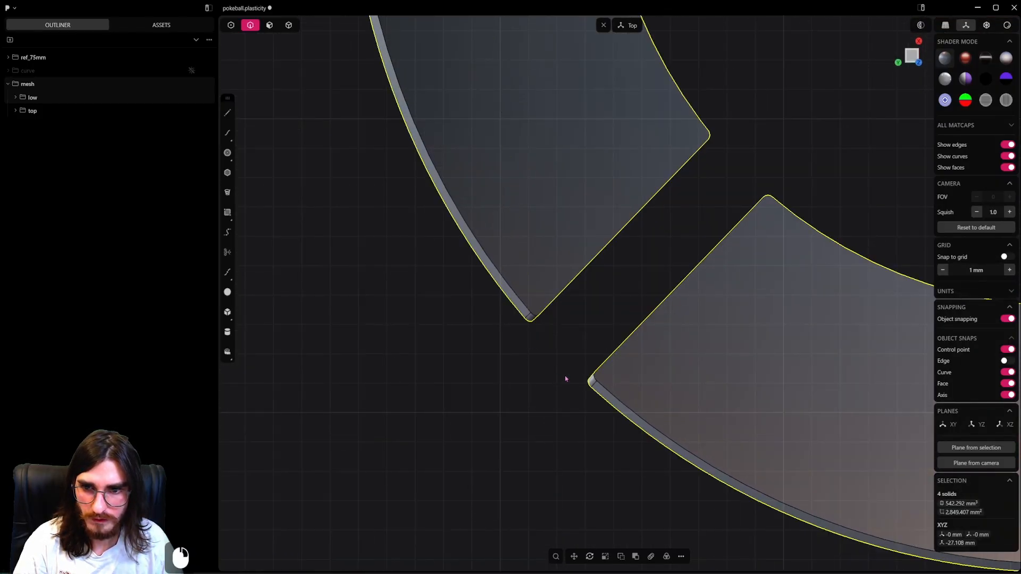
Fillet the 16 short corner edges of the four large upper panels by about 0.22 mm.
scroll(589, 340, "down", 14)
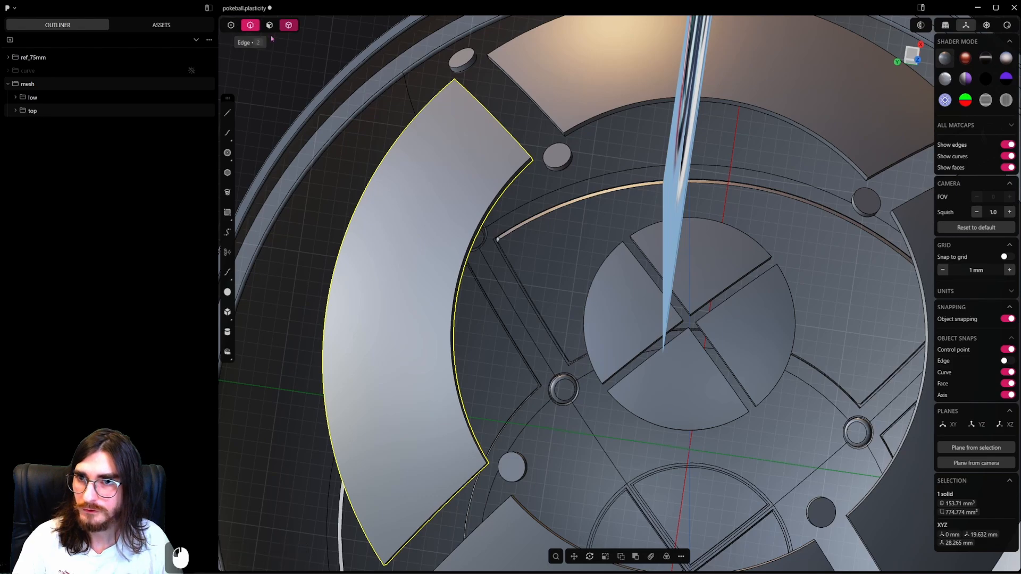
middle_click_drag(272, 39, 479, 213)
scroll(478, 212, "up", 3)
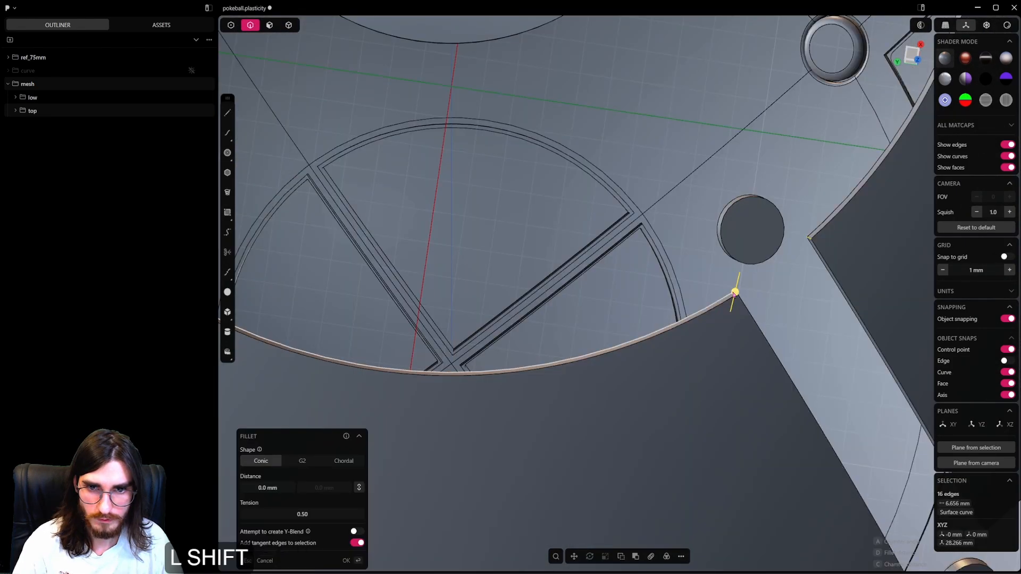
left_click_drag(742, 221, 742, 220, "shift")
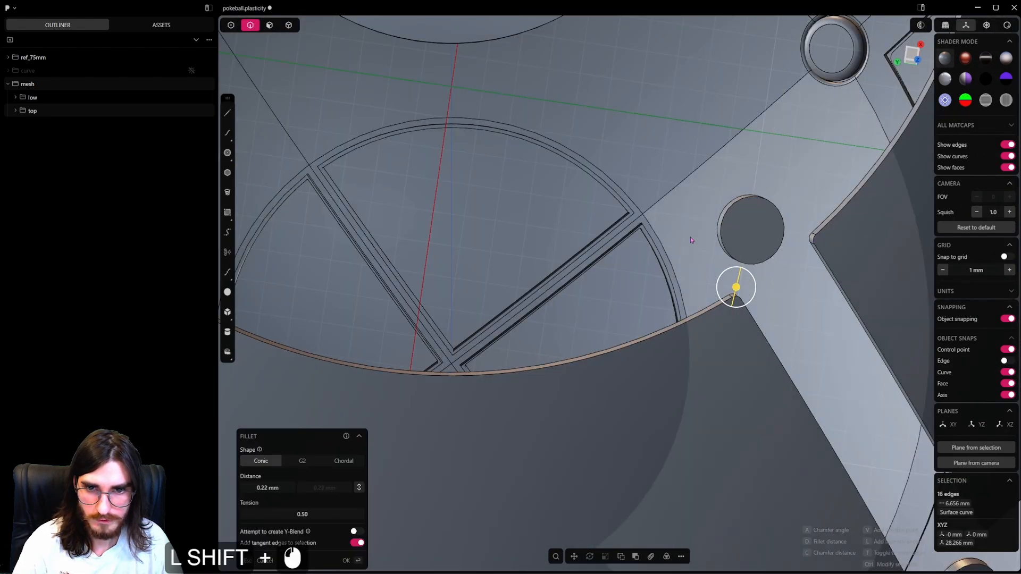
mouse_move(687, 250)
middle_mouse_down()
mouse_move(687, 277)
mouse_move(698, 235)
middle_mouse_up()
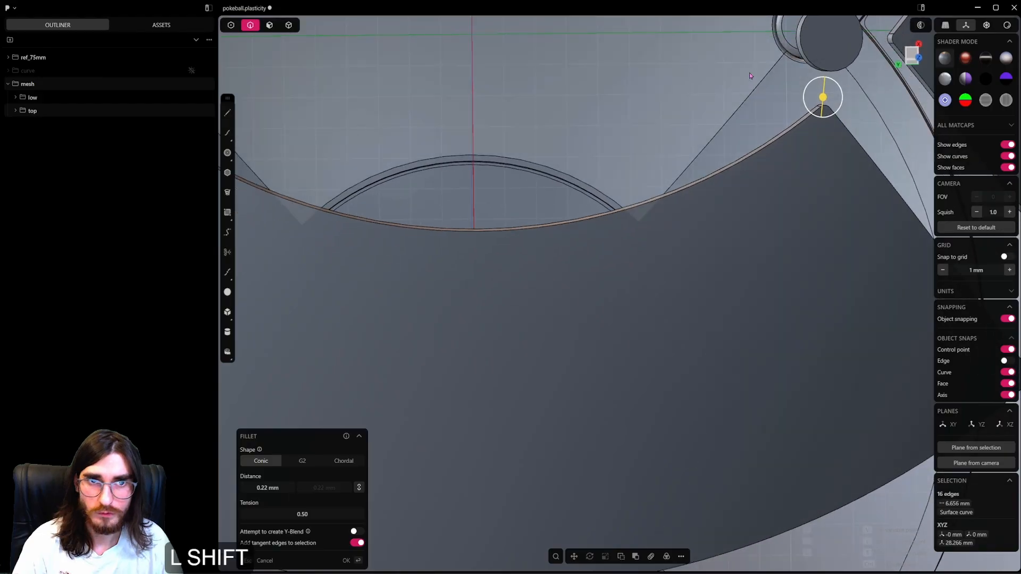
middle_click_drag(748, 72, 610, 199, "shift")
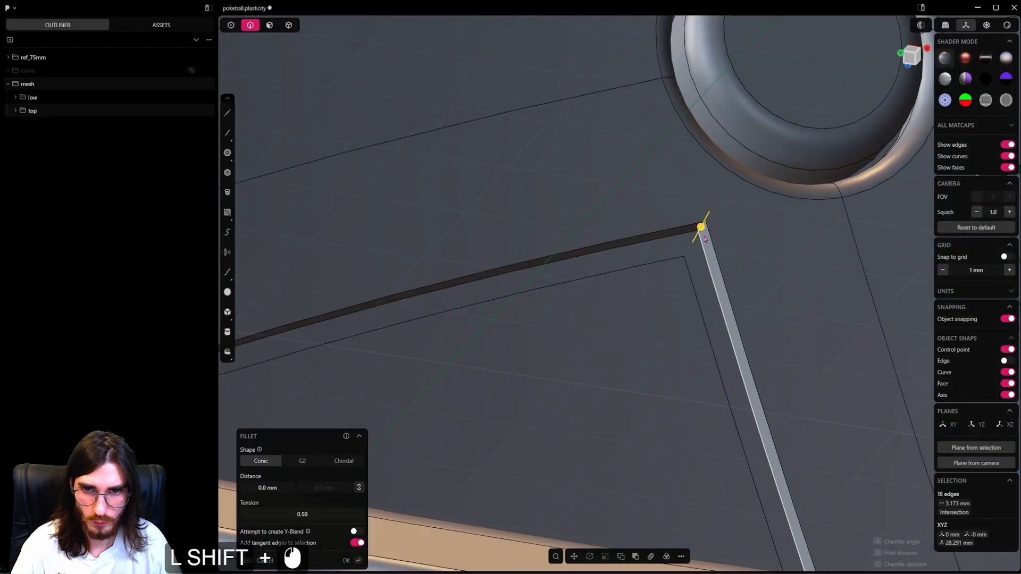
Fillet the 16 corner edges of the large panel recesses inside the upper shell by about 0.1 mm.
scroll(673, 279, "down", 10)
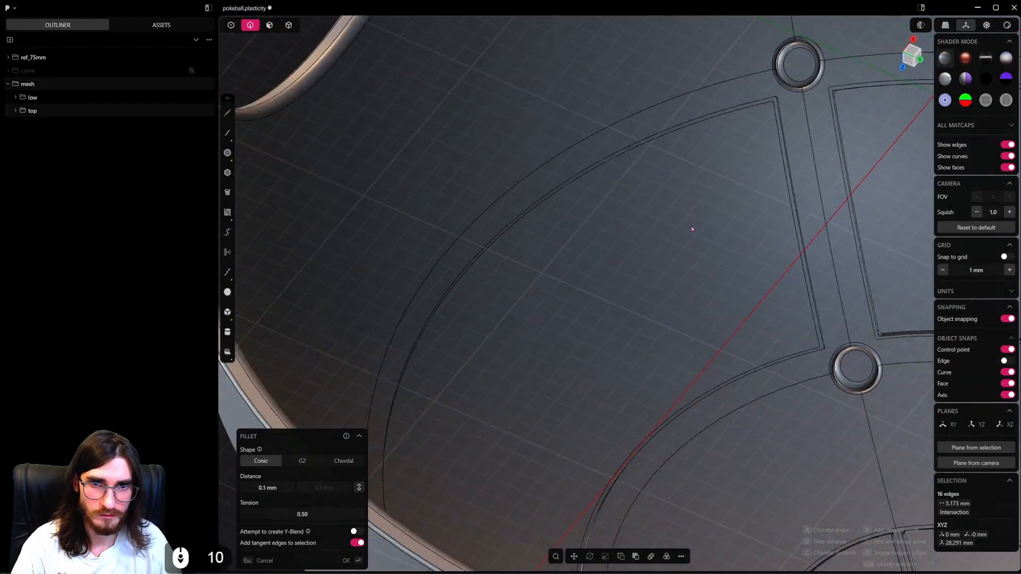
middle_click_drag(690, 226, 583, 388, "shift")
scroll(618, 247, "up", 20)
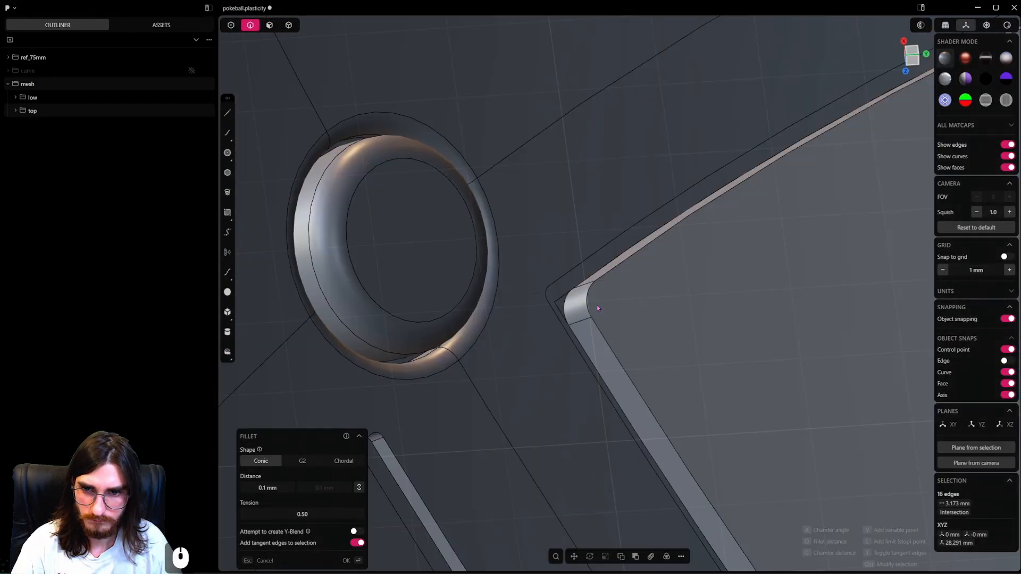
left_click_drag(597, 305, 654, 319)
middle_click_drag(654, 319, 576, 303)
right_click(575, 303)
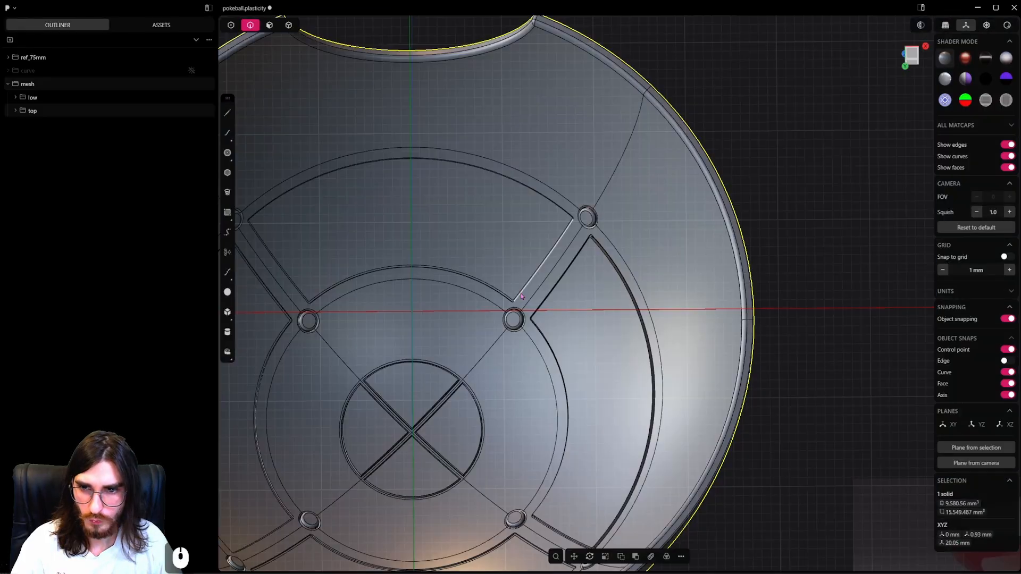
Unhide all parts to restore the complete ball.
middle_click_drag(530, 296, 628, 295, "shift")
scroll(628, 296, "down", 2)
key("alt+h")
scroll(624, 295, "down", 3)
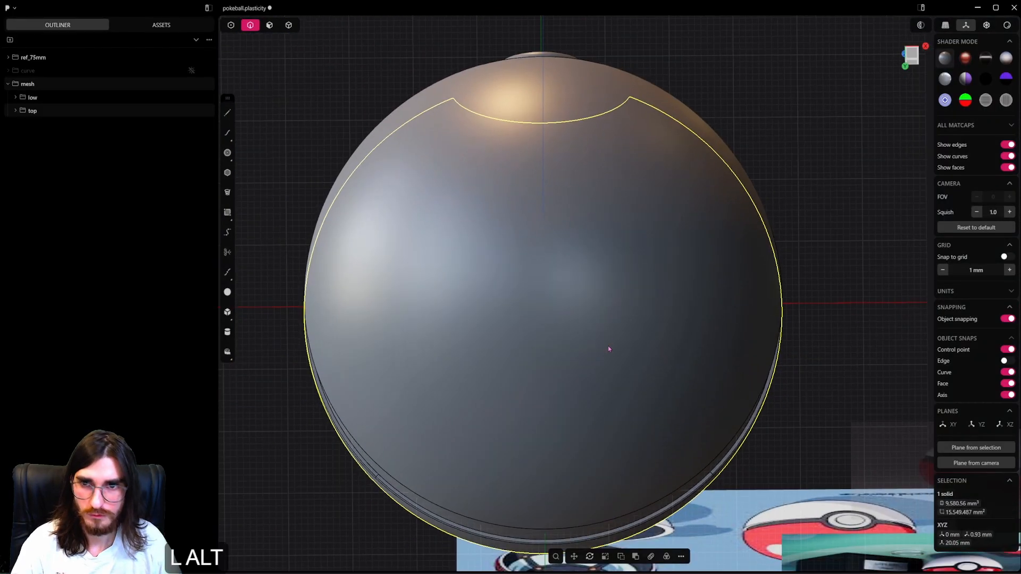
Fillet the 16 corner edges of the large panel recesses inside the lower shell by about 0.14 mm.
middle_click_drag(608, 345, 601, 275, "alt")
middle_click_drag(597, 197, 611, 408, "shift")
scroll(611, 408, "down", 3)
middle_click_drag(506, 347, 758, 388, "alt")
left_click(805, 323)
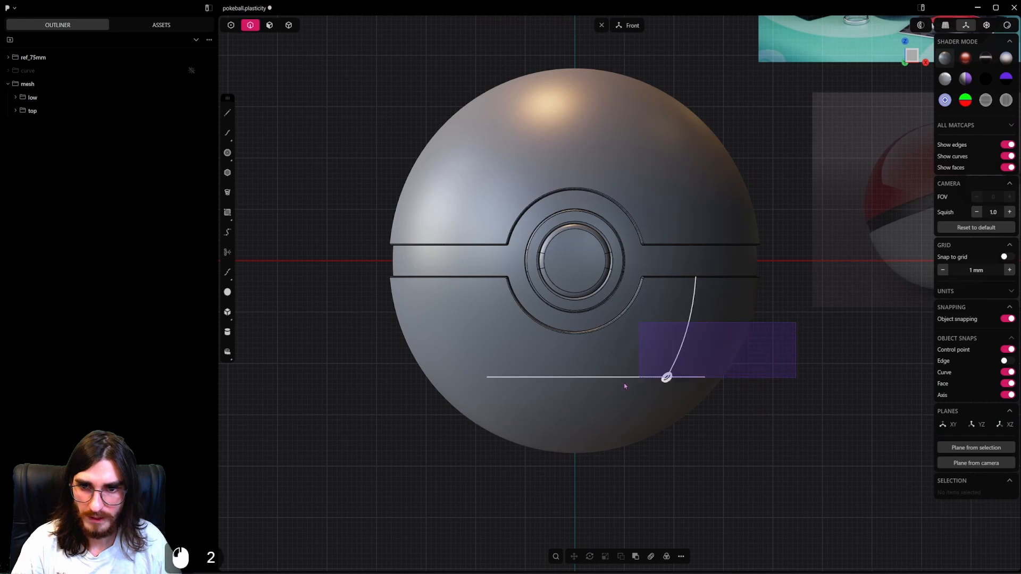
left_click_drag(795, 323, 408, 427)
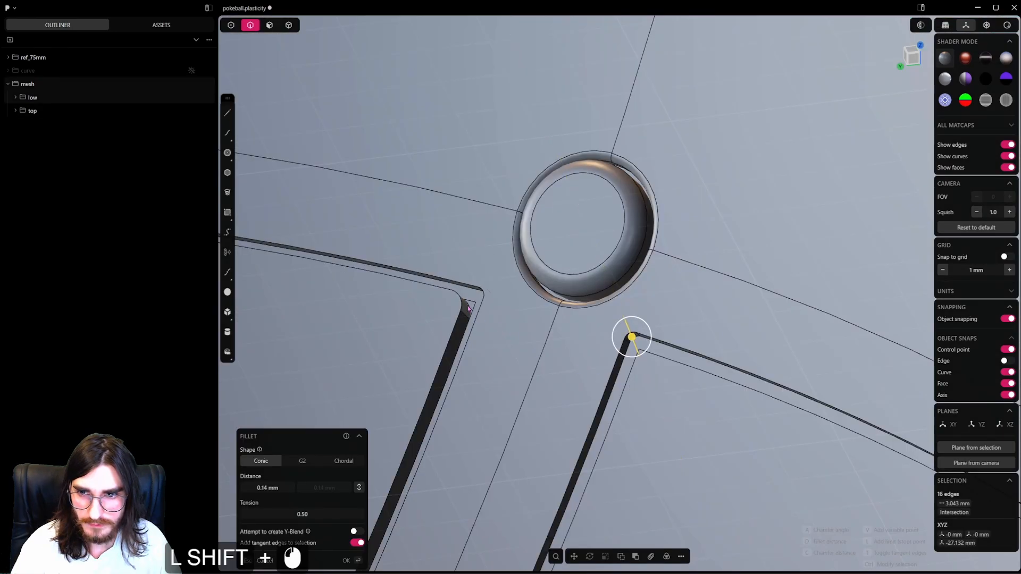
key("Return")
Hide the lower shell and the upper shell to expose the loose inner panels of the lower half.
scroll(649, 319, "down", 16)
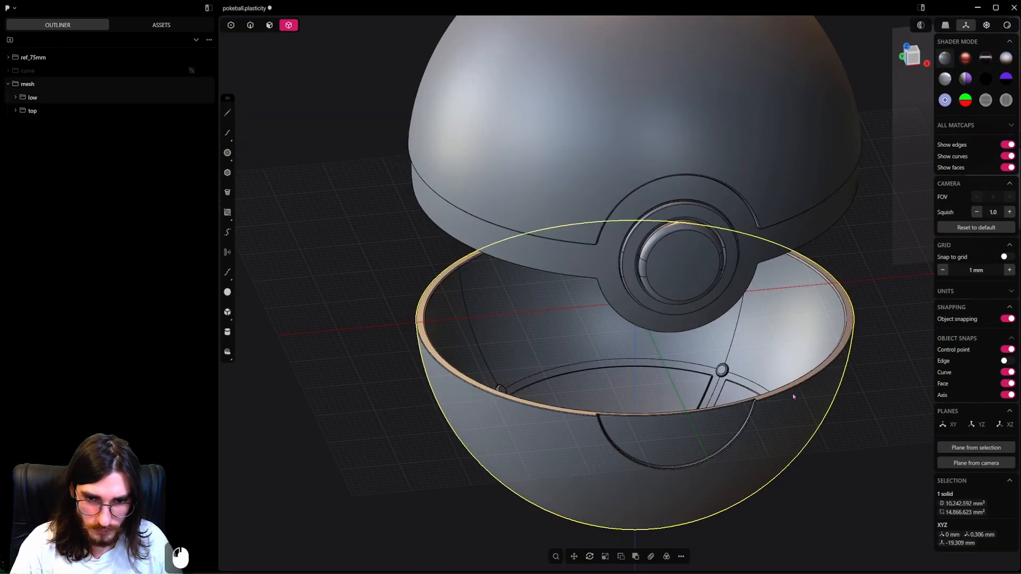
key("h")
scroll(778, 157, "up", 3)
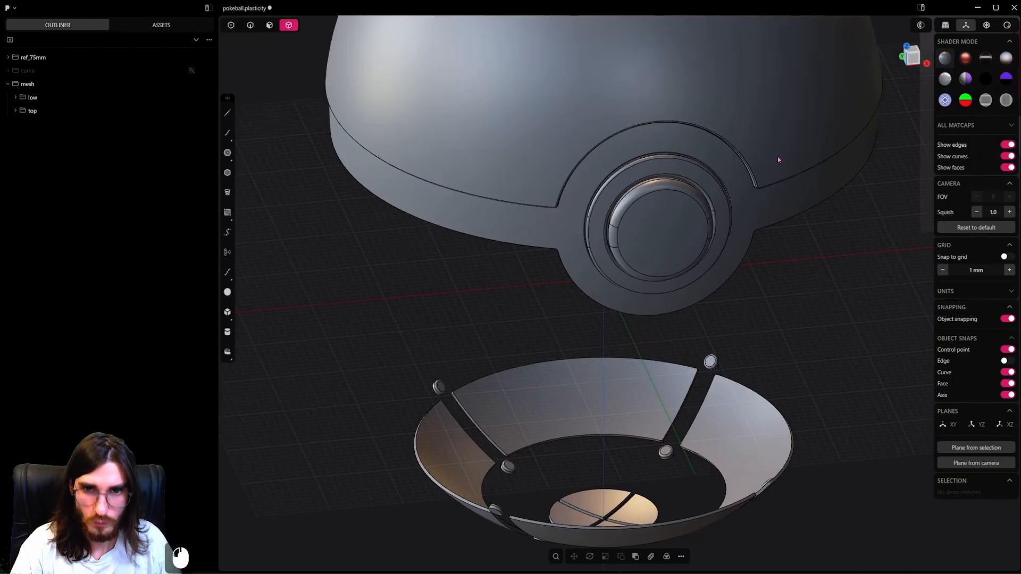
left_click(777, 157)
key("h")
left_click(743, 176)
middle_click_drag(735, 198, 668, 55)
scroll(690, 264, "up", 17)
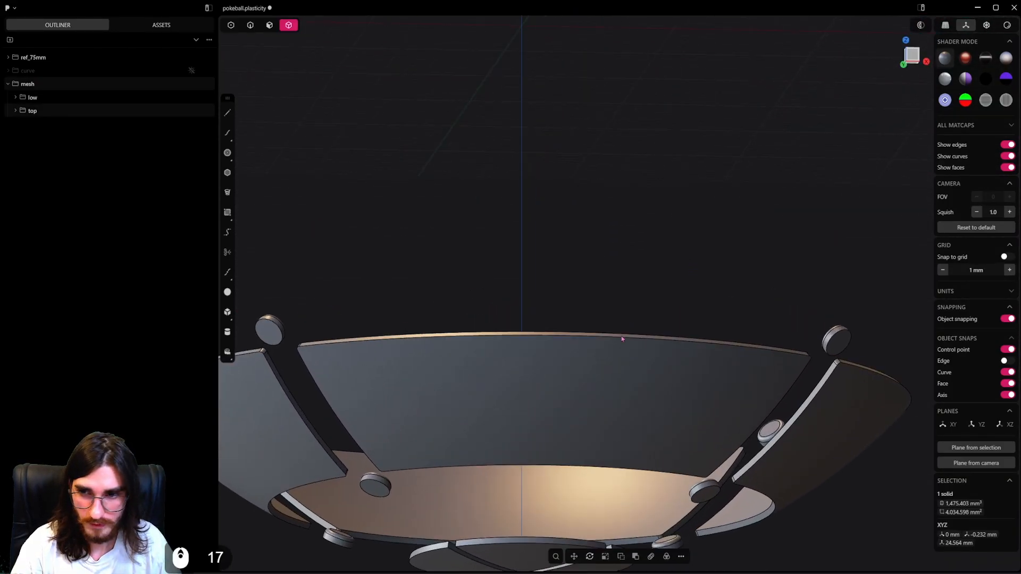
Fillet the 32 edges around the front and back faces of the four large lower inner panels by about 0.12 mm.
middle_click_drag(622, 337, 569, 378)
middle_click_drag(584, 295, 478, 342, "shift")
scroll(278, 194, "up", 3)
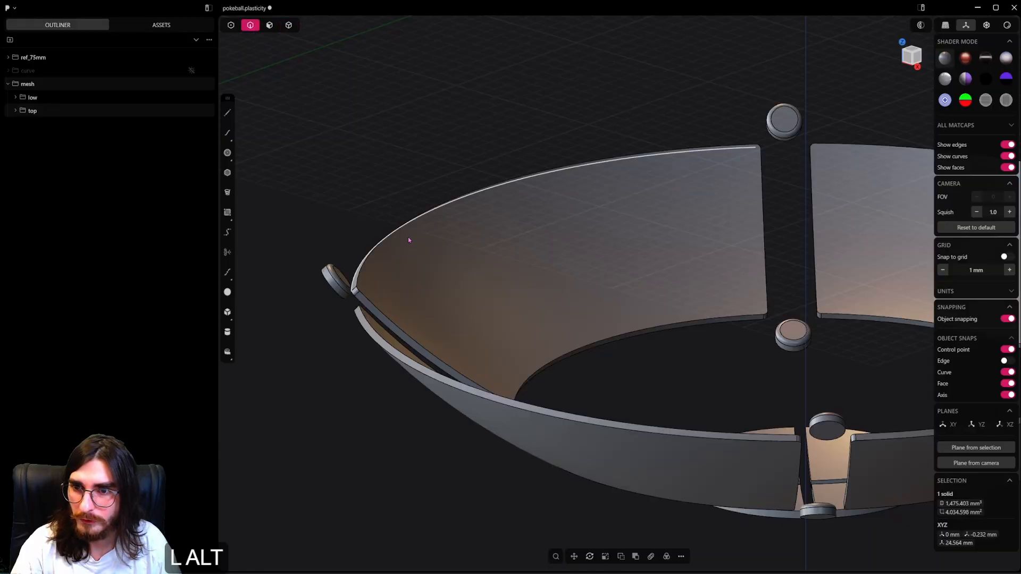
left_click(373, 305, "alt")
key("b")
middle_click_drag(594, 275, 448, 280, "shift")
middle_click_drag(734, 340, 757, 357)
middle_click_drag(769, 367, 653, 287, "shift")
left_click(676, 195, "alt+shift")
middle_click_drag(676, 195, 730, 250, "shift")
middle_click_drag(633, 435, 834, 178, "shift")
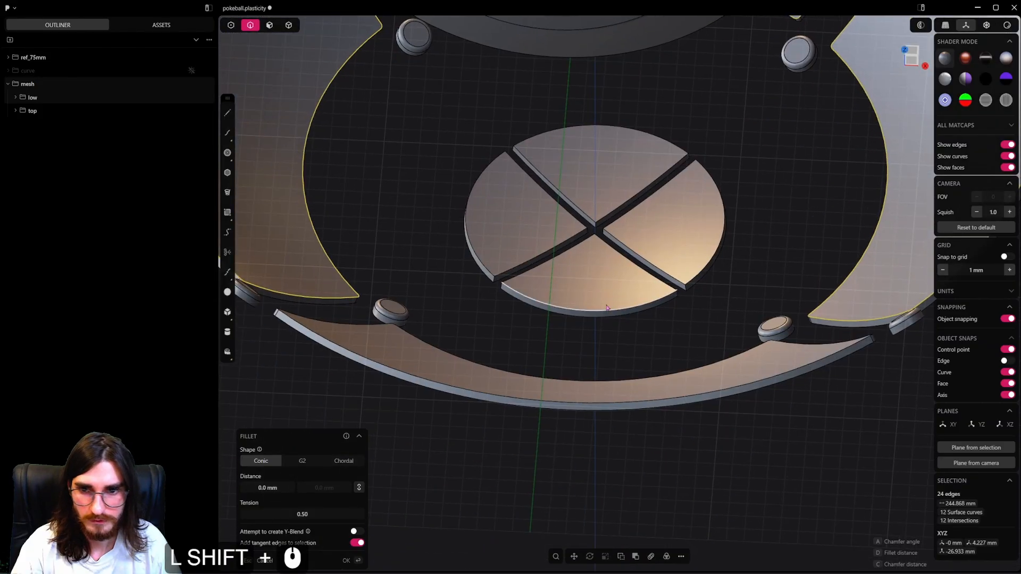
middle_click_drag(608, 310, 434, 278)
left_click(401, 241, "alt+shift")
middle_click_drag(441, 236, 544, 300, "shift")
scroll(544, 300, "up", 5)
left_click_drag(483, 260, 486, 259, "shift")
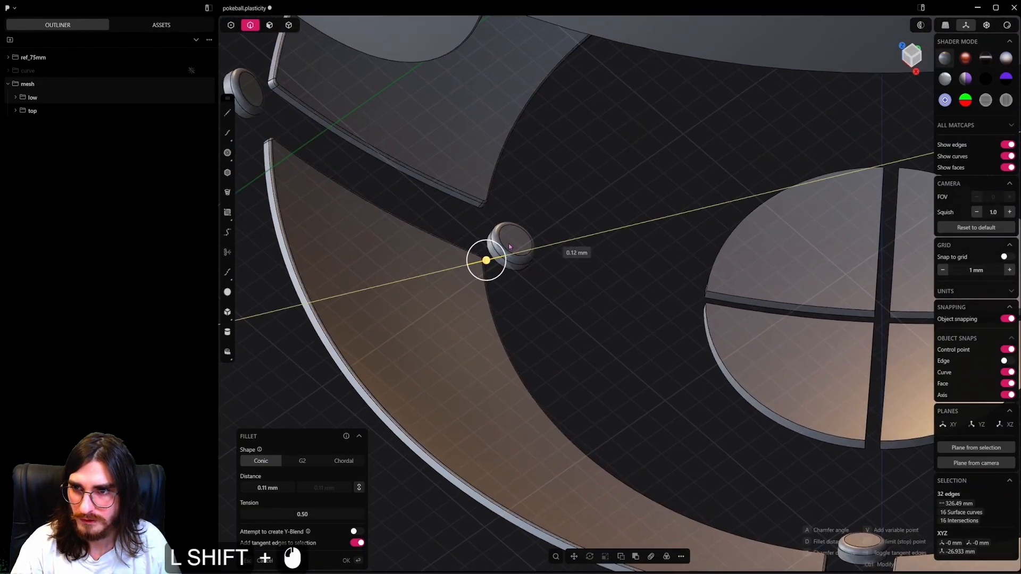
right_click(569, 235)
Fillet the 32 edges around the front and back faces of the four large upper inner panels by about 0.12 mm.
scroll(568, 232, "down", 14)
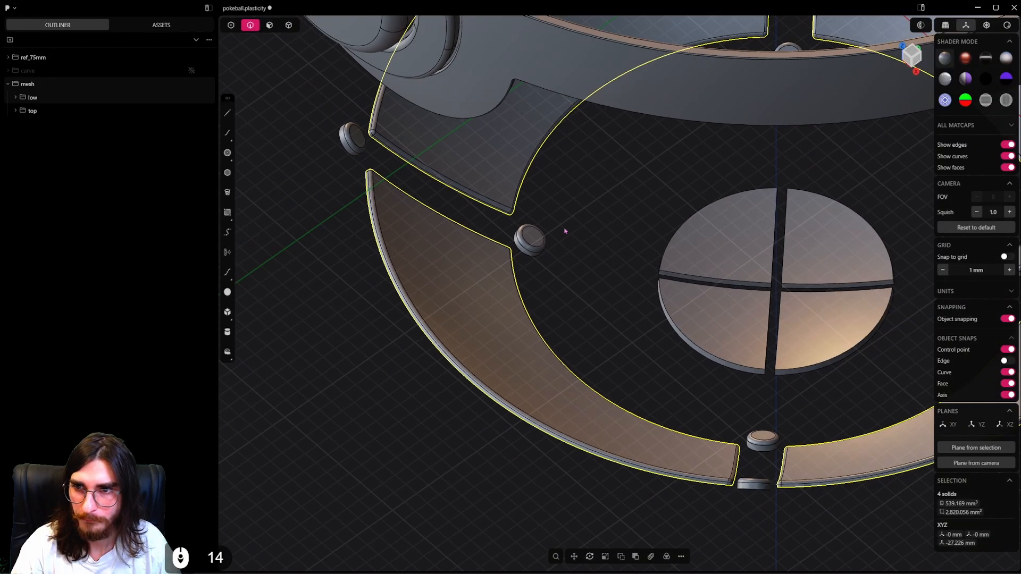
middle_click_drag(567, 230, 556, 492, "shift")
middle_click_drag(556, 492, 571, 361)
scroll(591, 319, "down", 7)
middle_click_drag(600, 298, 596, 441, "shift")
middle_click_drag(638, 228, 614, 553, "shift")
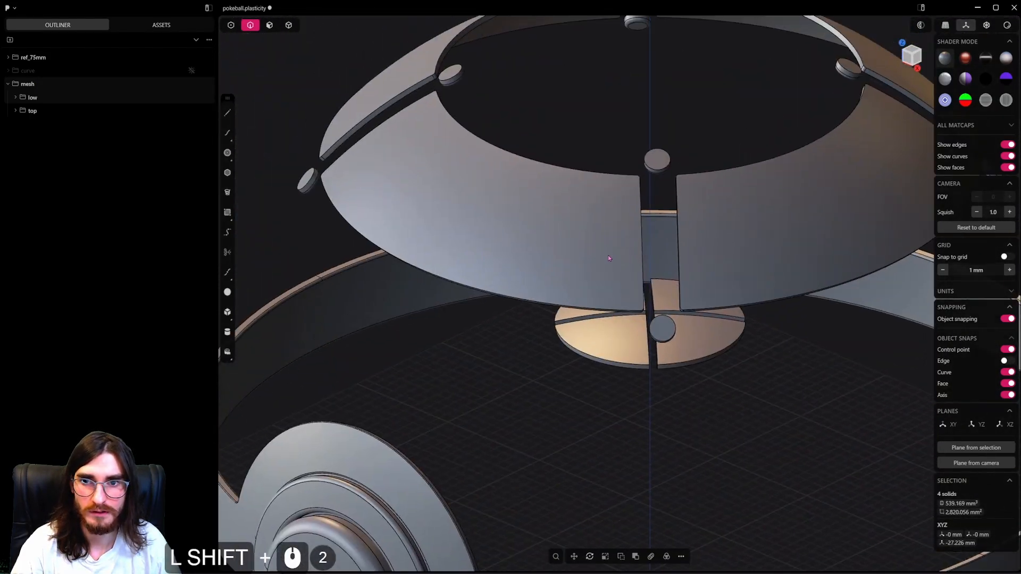
middle_click_drag(608, 254, 540, 290)
scroll(655, 144, "up", 6)
left_click(703, 124, "alt")
middle_click_drag(727, 149, 610, 183, "alt+shift")
middle_click_drag(702, 379, 642, 382, "alt+shift")
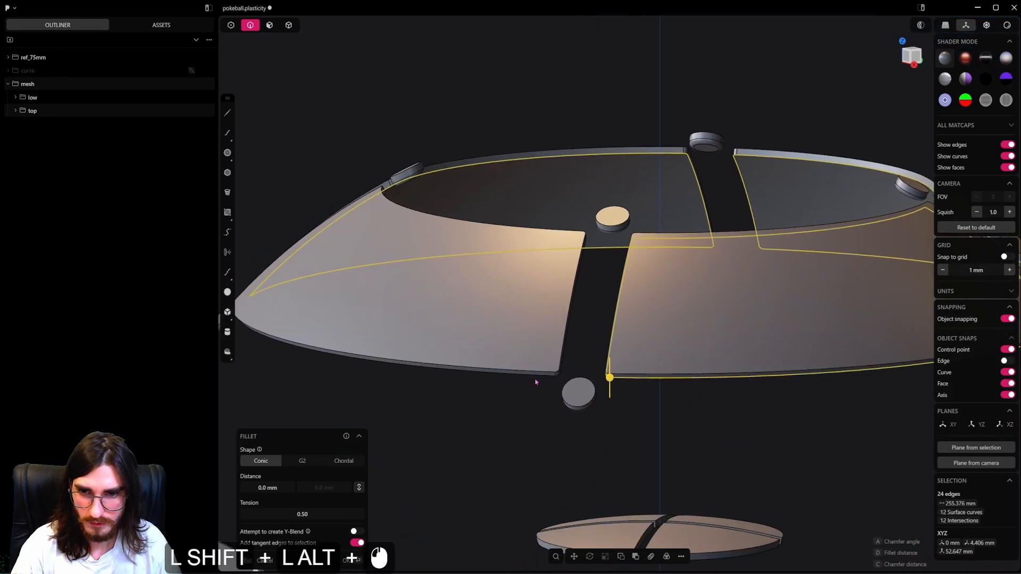
middle_click_drag(271, 330, 394, 275, "shift")
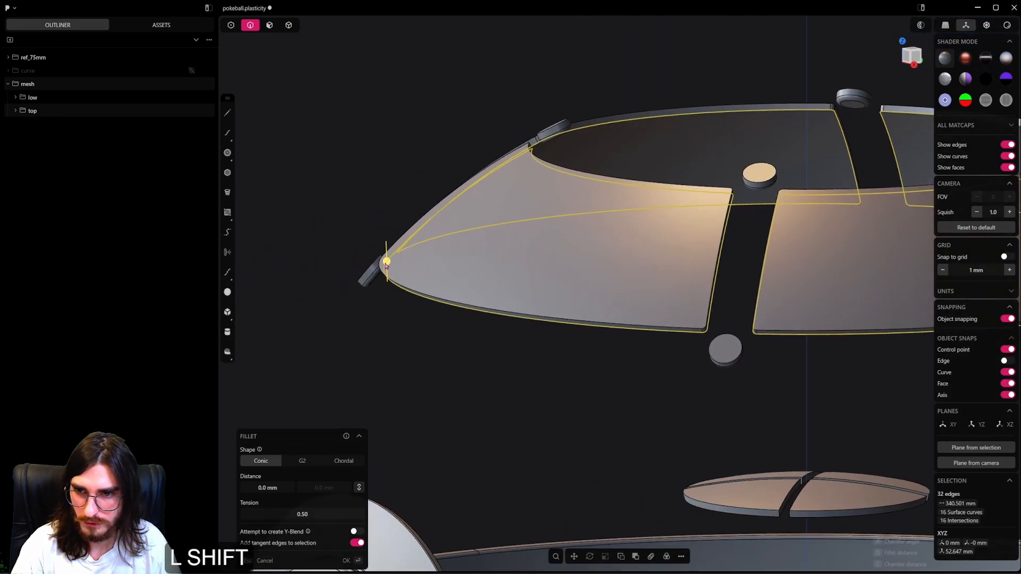
left_click_drag(387, 264, 385, 277, "shift")
middle_click_drag(550, 382, 642, 50, "shift")
middle_click_drag(613, 288, 656, 104, "shift")
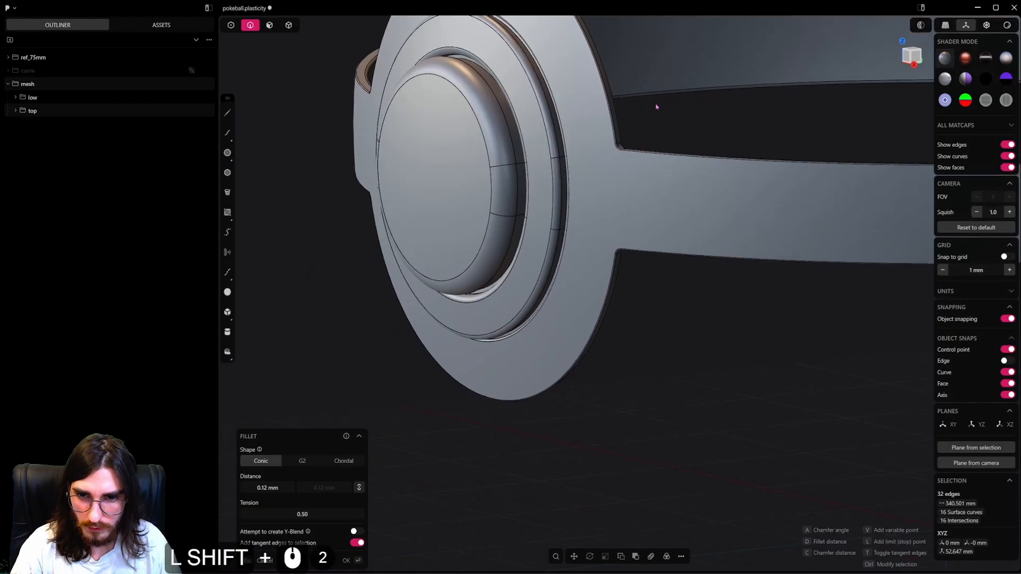
middle_click_drag(611, 346, 657, 101, "shift")
middle_click_drag(601, 406, 646, 154, "shift")
scroll(591, 413, "up", 9)
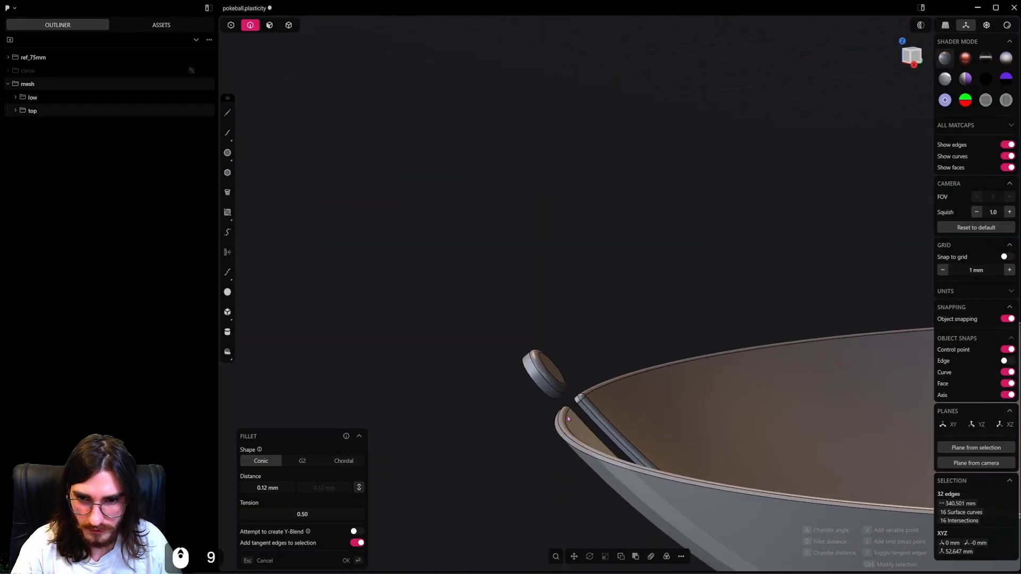
right_click(661, 270)
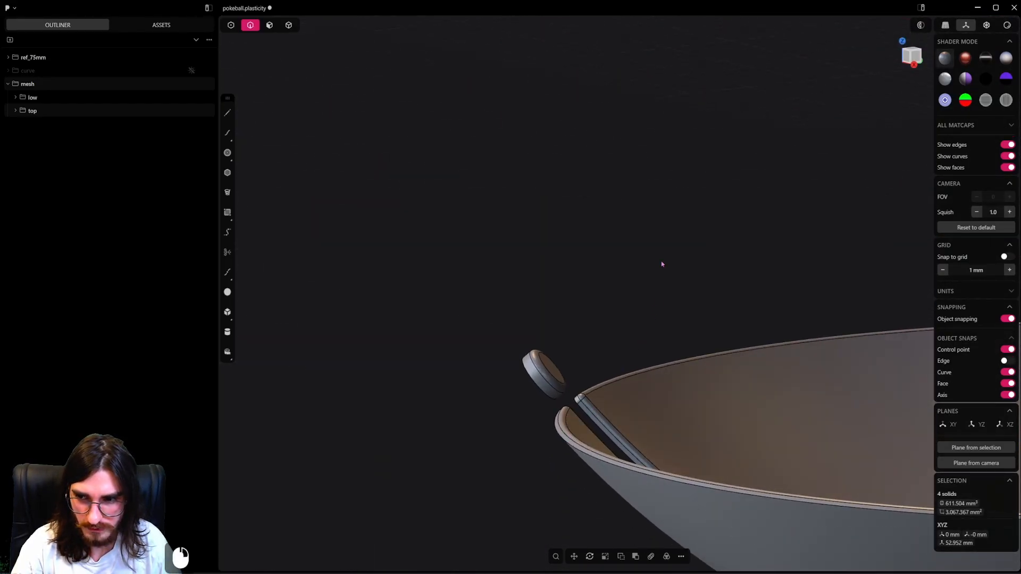
Unhide all parts so both ball halves are shown together with the belt and button.
scroll(663, 264, "down", 7)
middle_click_drag(701, 150, 638, 420, "shift")
middle_click_drag(688, 138, 586, 449, "shift")
middle_click_drag(691, 165, 617, 362, "shift")
scroll(659, 228, "down", 4)
scroll(659, 229, "down", 10)
middle_click_drag(658, 228, 675, 134)
scroll(675, 134, "down", 13)
key("alt+h")
scroll(667, 154, "down", 8)
scroll(630, 200, "up", 11)
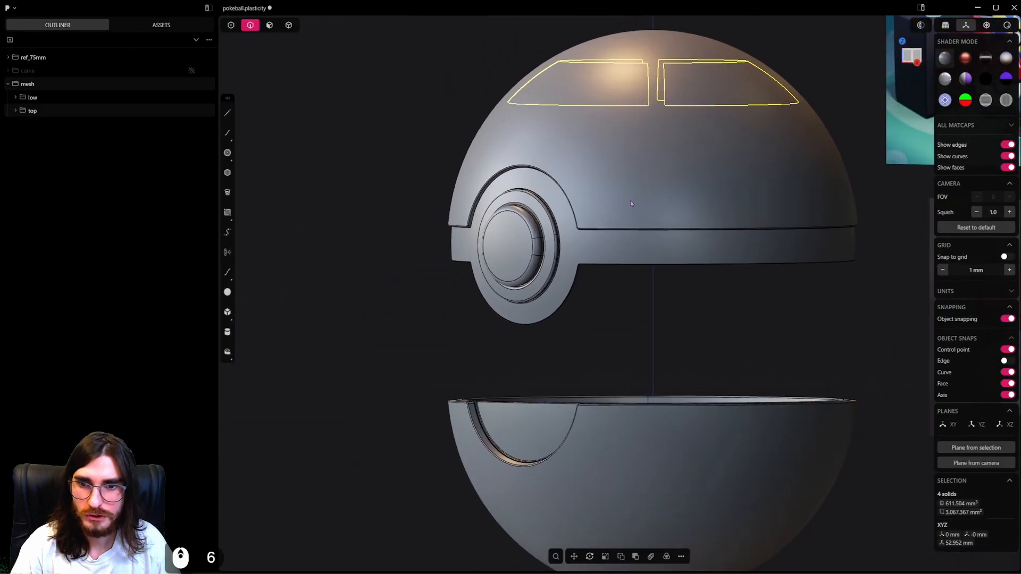
Move the 19 solids of the upper half with belt and button straight down onto the lower half, centring the button on the origin.
middle_click_drag(662, 231, 616, 246)
scroll(616, 246, "down", 6)
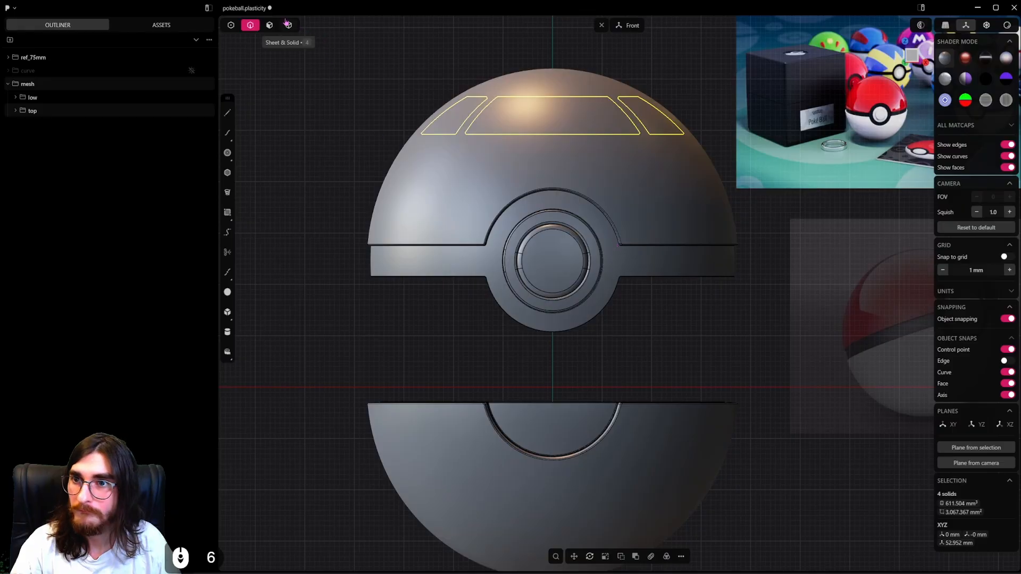
scroll(595, 202, "down", 3)
middle_click_drag(618, 206, 585, 258, "shift")
left_click_drag(649, 144, 380, 330)
key("g")
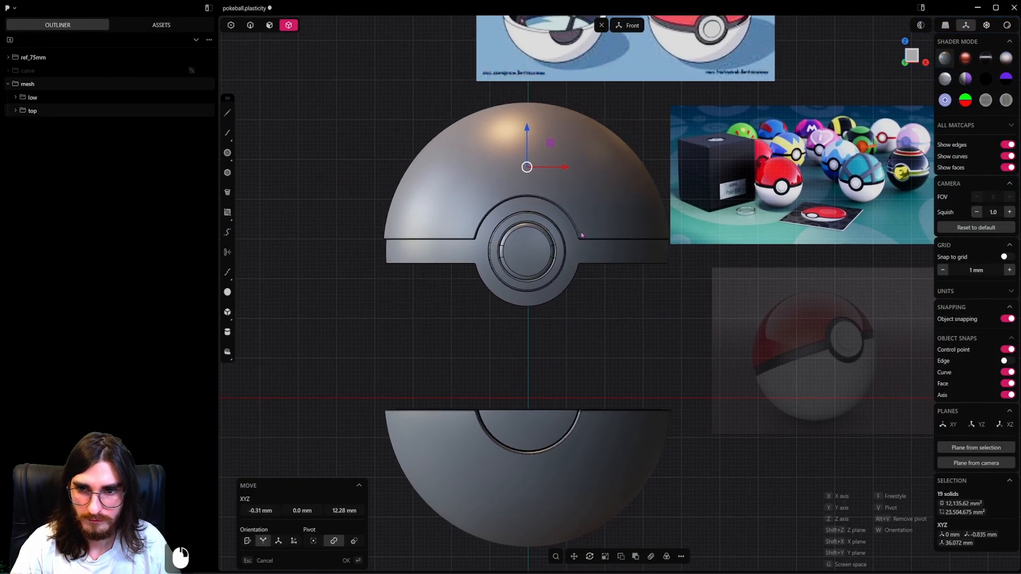
key("ctrl+z")
middle_click_drag(637, 278, 657, 262, "shift")
key("g")
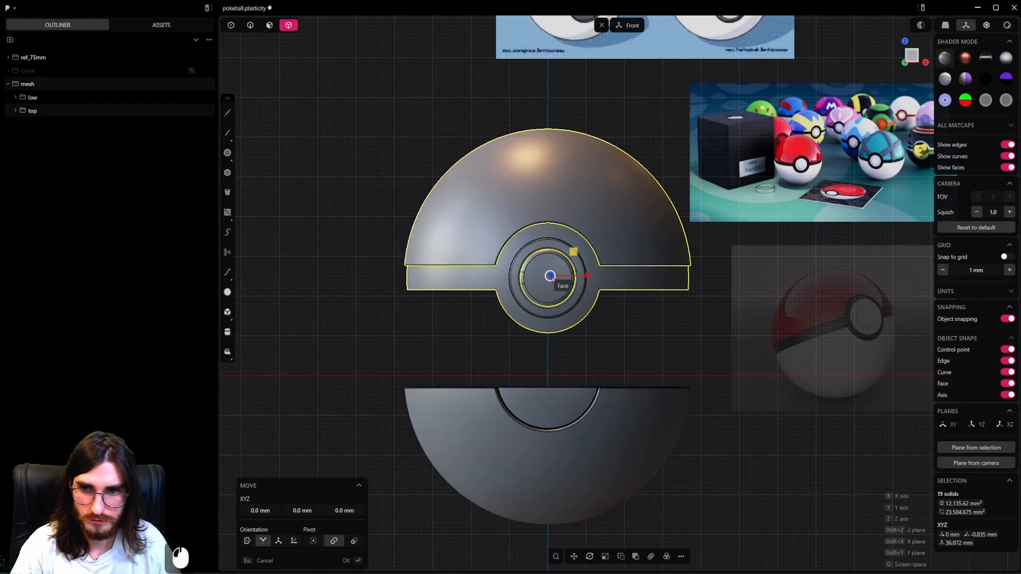
left_click(987, 26)
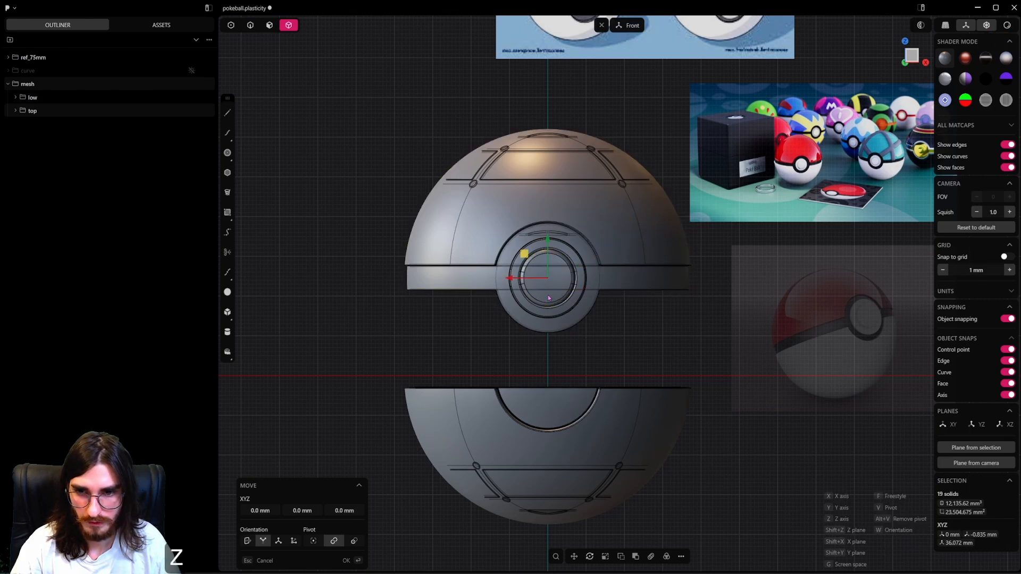
key("y")
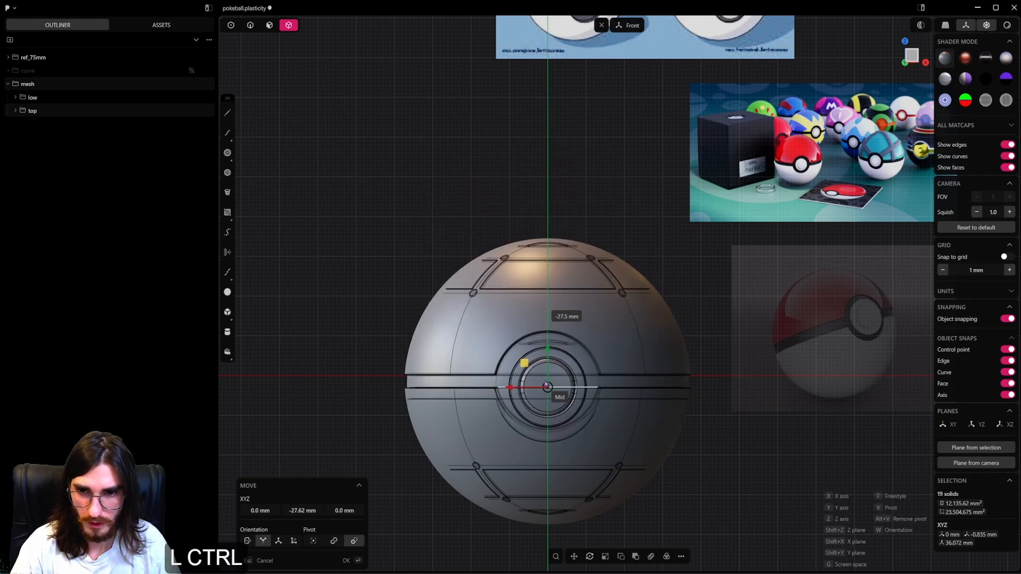
left_click(737, 401)
Examine the closed ball from the front, checking the gaps between shells, belt and button against the reference.
scroll(663, 415, "up", 11)
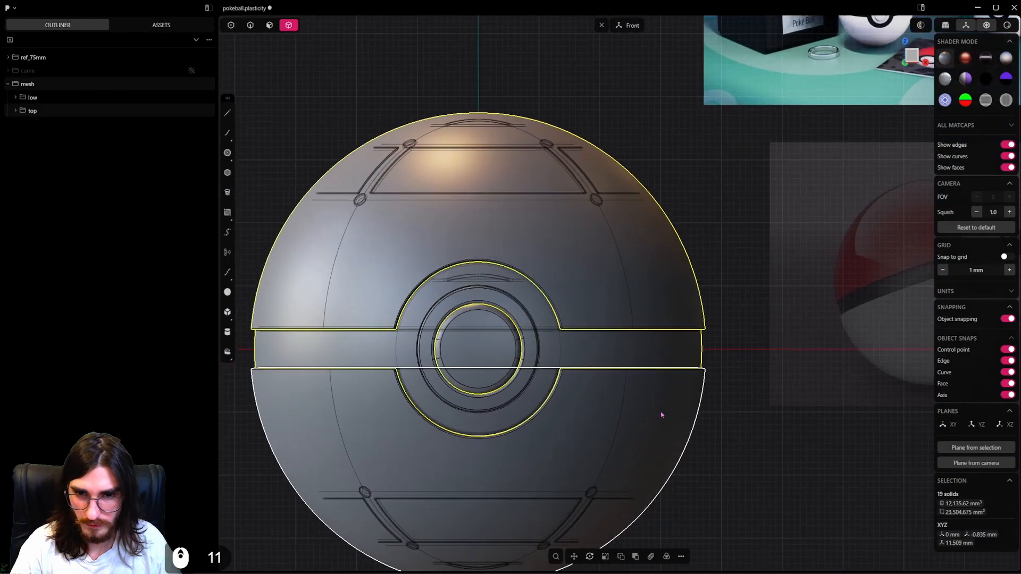
left_click(710, 419)
middle_click_drag(635, 383, 734, 356, "shift")
scroll(701, 353, "up", 7)
scroll(542, 314, "down", 5)
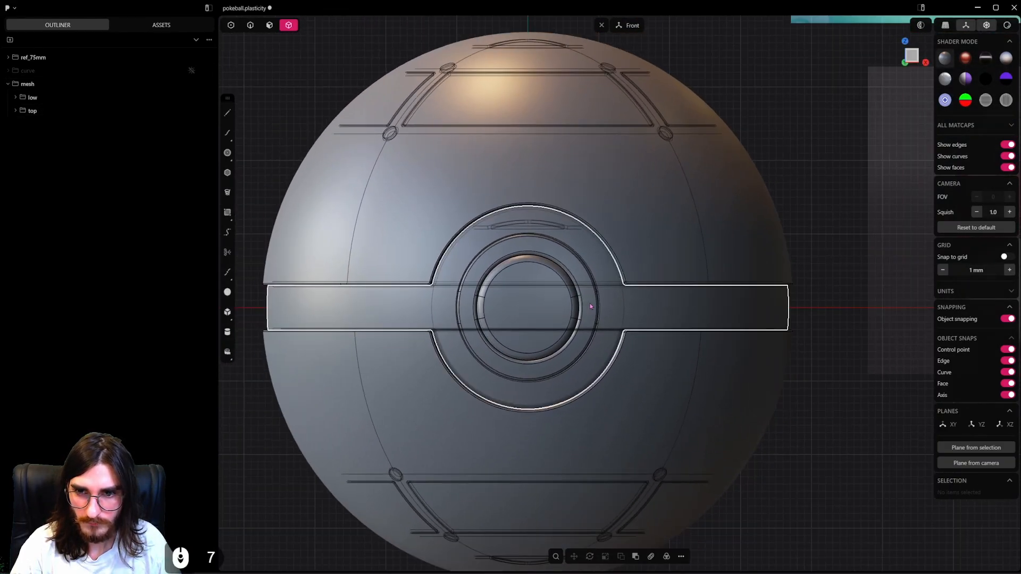
middle_click_drag(543, 316, 631, 355)
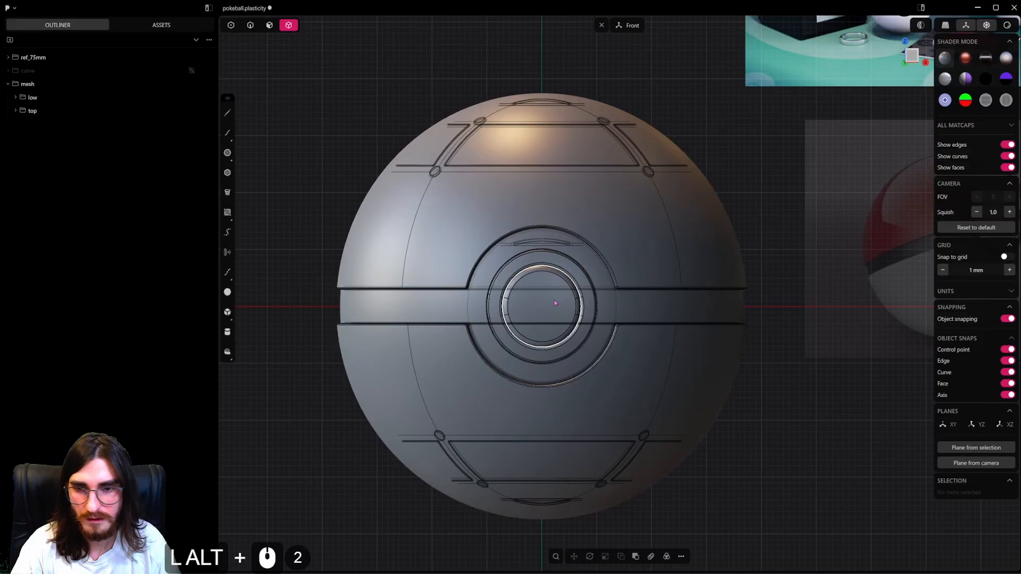
scroll(547, 307, "up", 13)
scroll(531, 312, "down", 12)
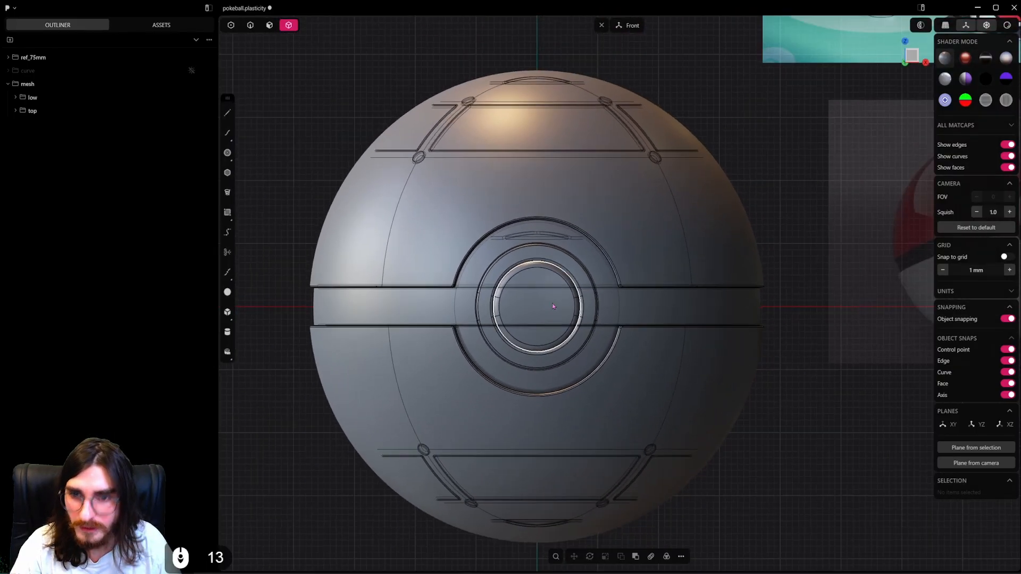
middle_click_drag(796, 180, 645, 330)
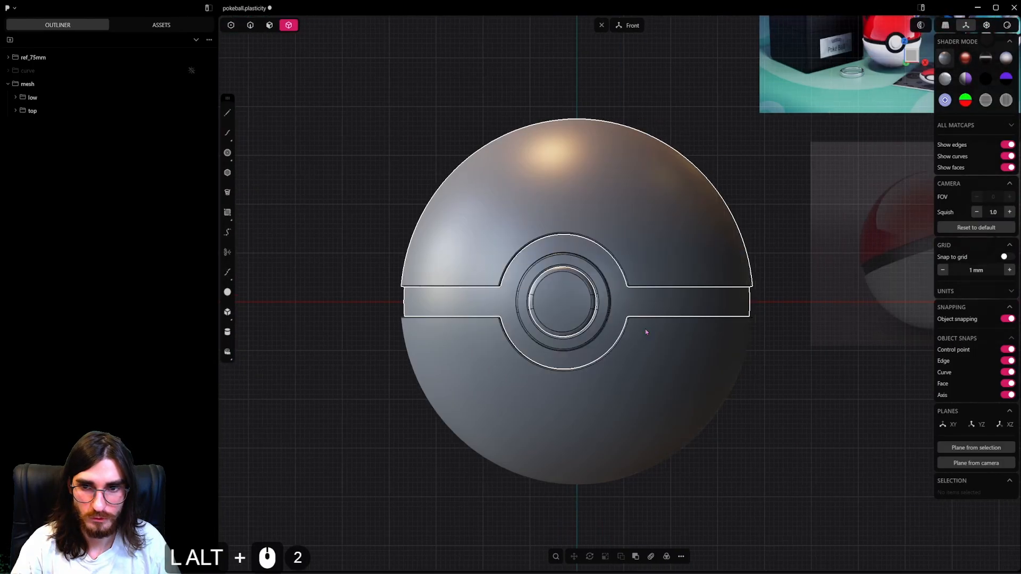
left_click_drag(769, 140, 391, 317)
key("g")
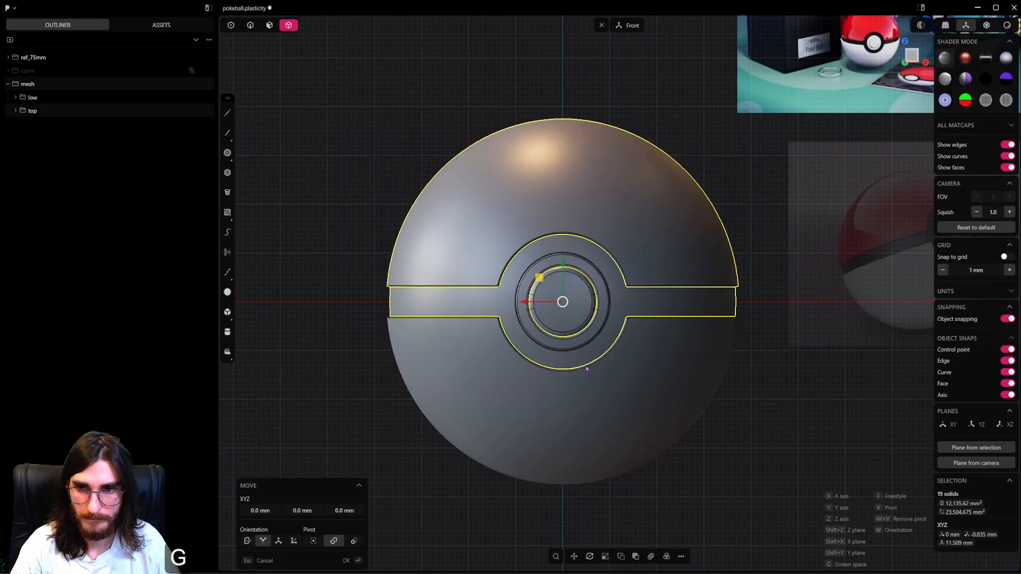
middle_click_drag(573, 334, 565, 416)
middle_click_drag(641, 173, 604, 231, "shift")
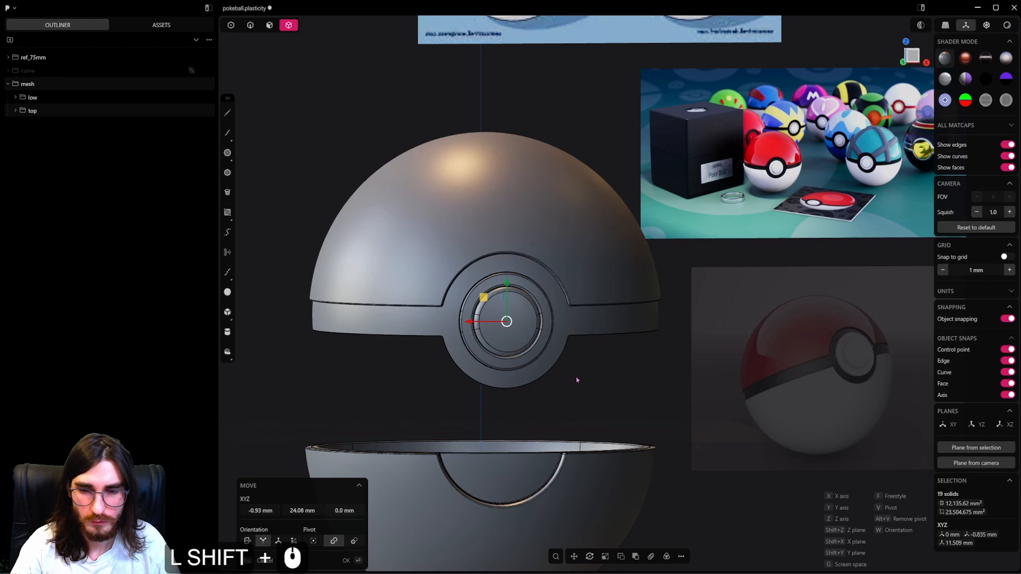
key("Escape")
key("Escape")
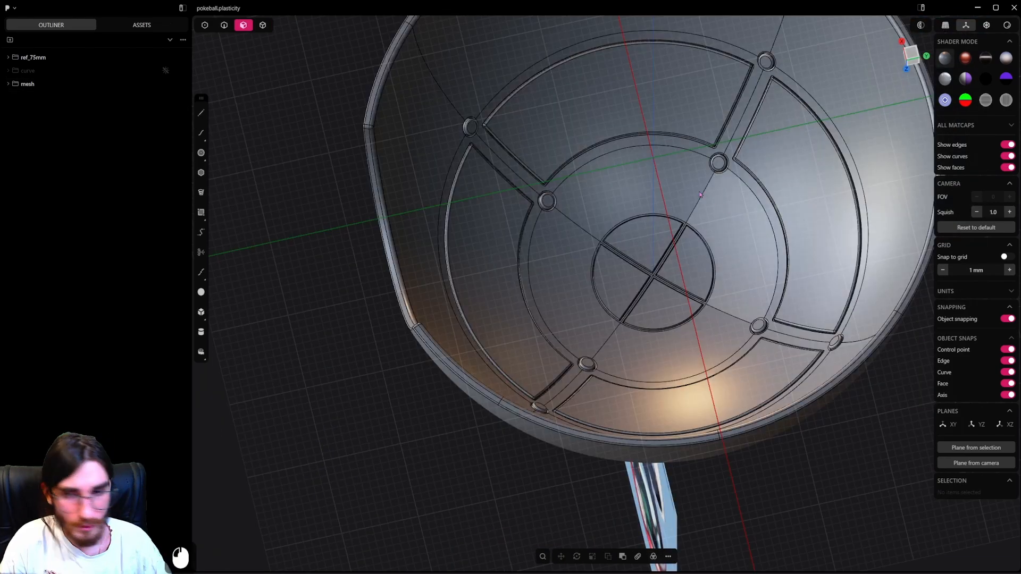
Compare the inner panelling of the upper shell with the reference image of the opened ball.
scroll(681, 144, "down", 7)
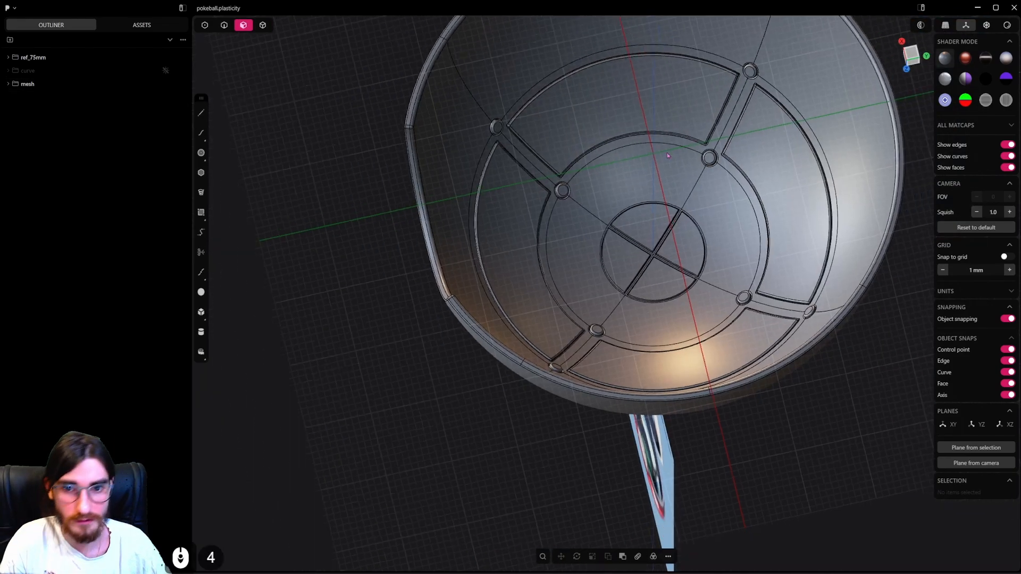
middle_click_drag(681, 144, 691, 343, "shift")
middle_click_drag(691, 343, 547, 398)
scroll(604, 209, "down", 5)
scroll(588, 139, "up", 17)
scroll(587, 114, "up", 4)
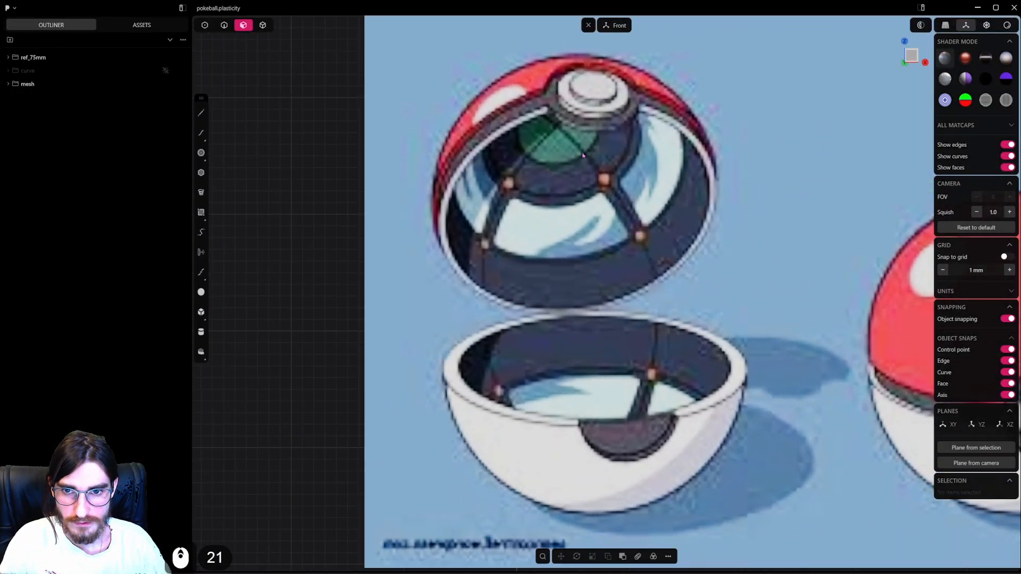
scroll(583, 286, "down", 14)
middle_click_drag(583, 286, 589, 172, "shift")
middle_click_drag(536, 376, 543, 139, "shift")
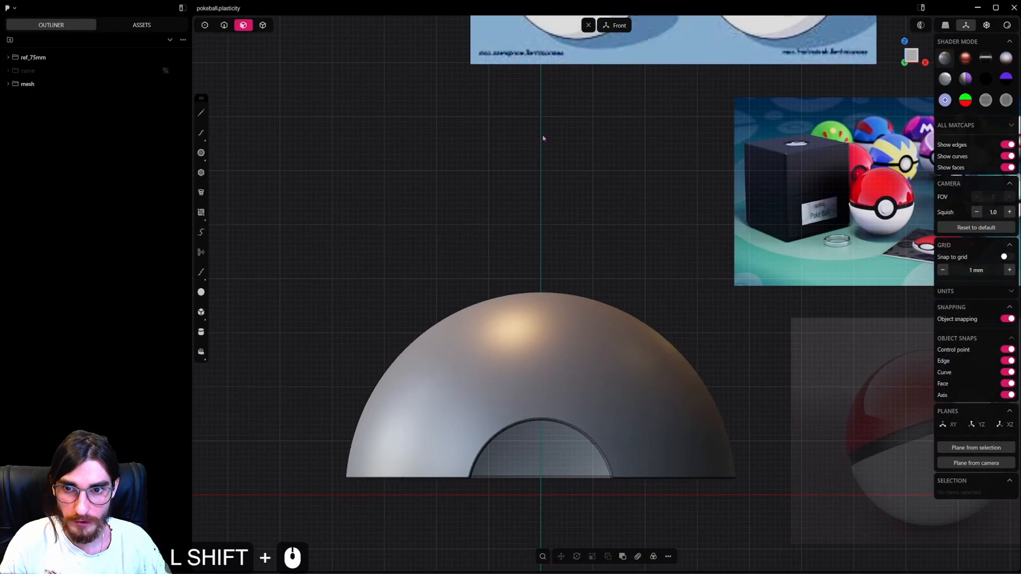
middle_click_drag(571, 323, 584, 187, "shift")
key("alt+z")
middle_click_drag(596, 228, 598, 266, "alt")
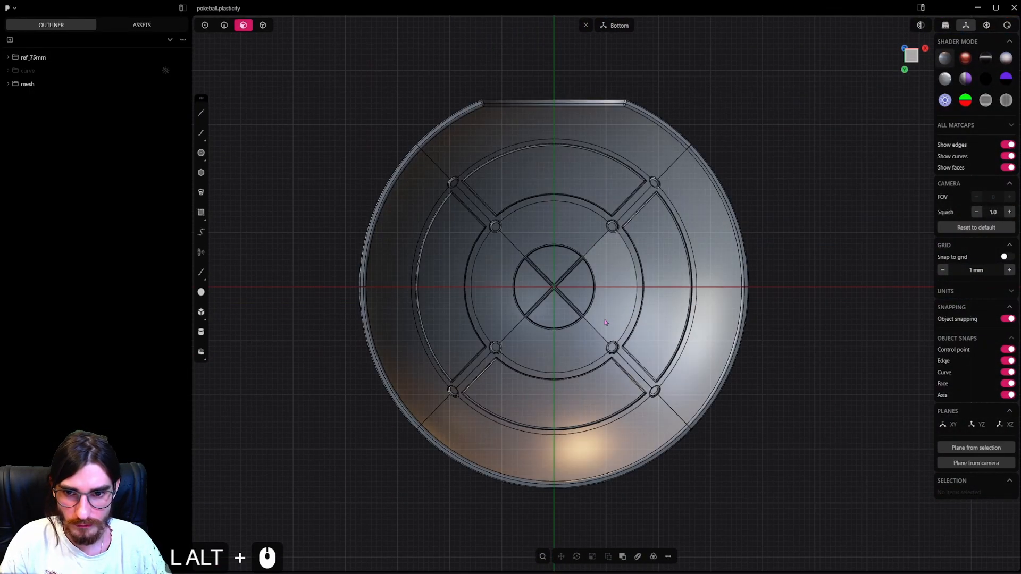
Offset the boundaries of the upper shell's 12 inner faces surrounding the panels by 0.14 mm.
scroll(606, 306, "up", 8)
left_click(609, 306)
left_click(565, 353, "shift")
left_click(449, 290, "shift")
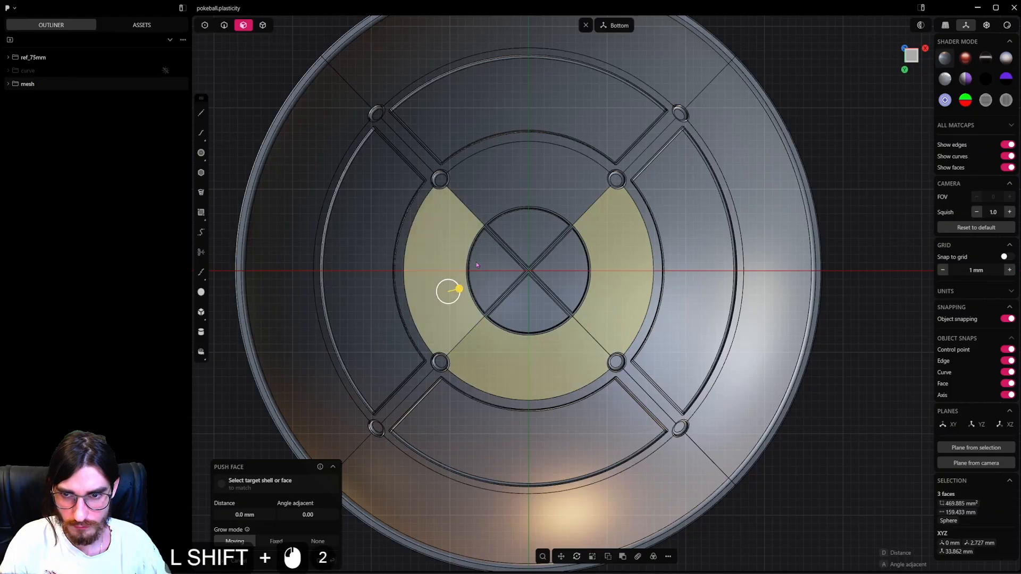
left_click(542, 177, "shift")
left_click(698, 240, "shift")
left_click(662, 223, "ctrl")
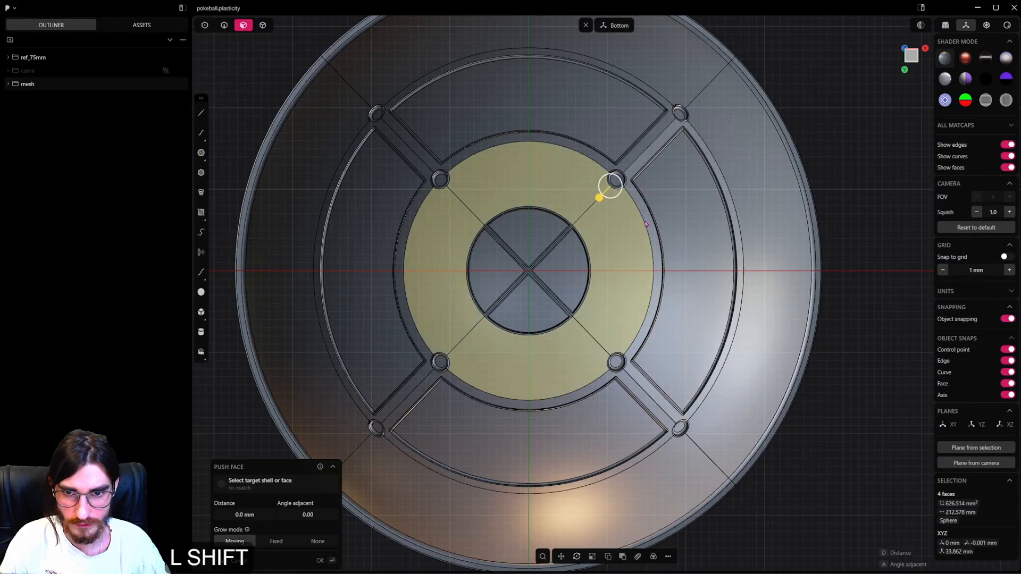
left_click(405, 225, "shift")
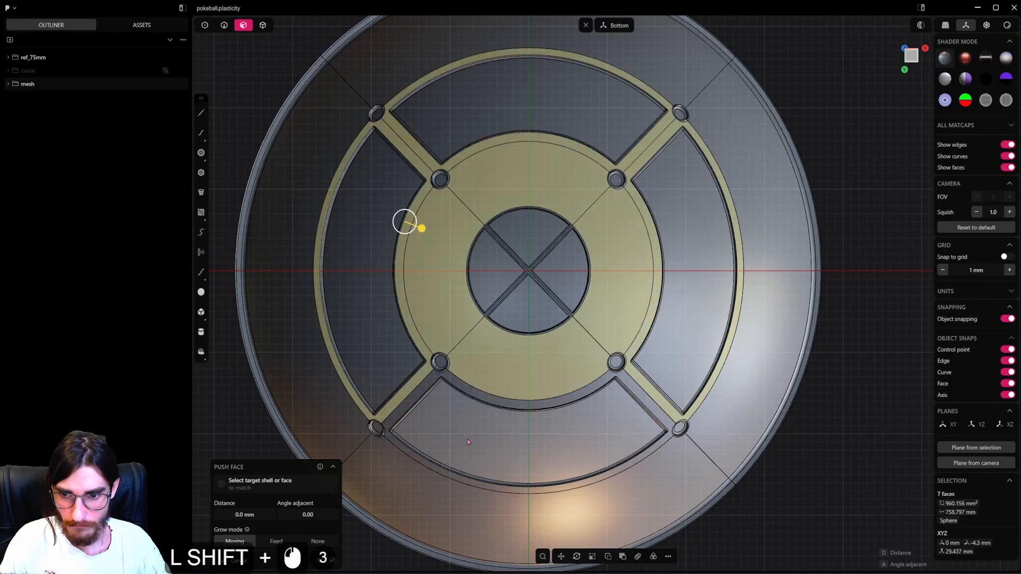
left_click(407, 497, "shift")
left_click(317, 387, "shift")
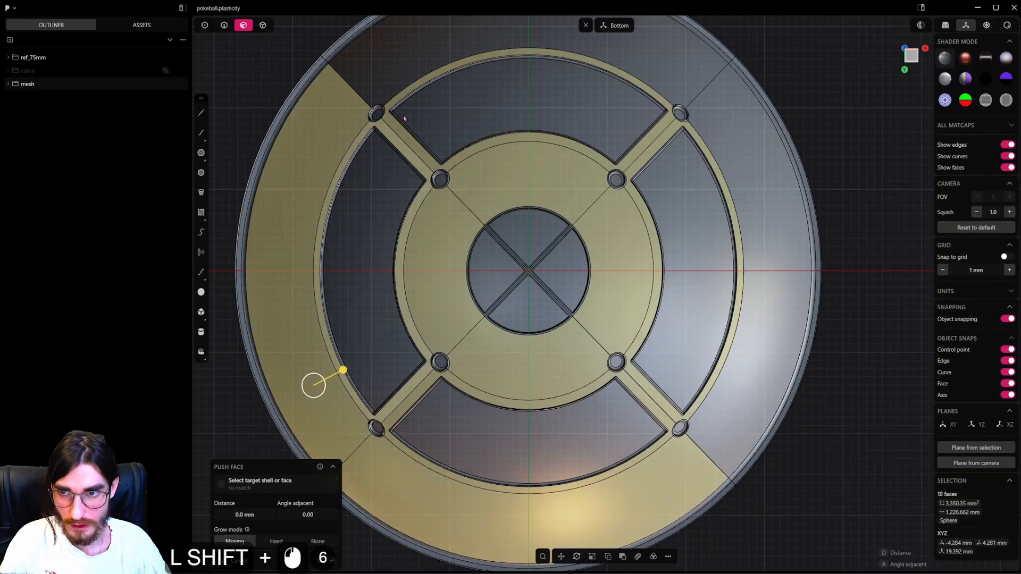
left_click(428, 69, "shift")
left_click(756, 222, "shift")
middle_click_drag(706, 341, 727, 253, "shift")
scroll(749, 303, "up", 6)
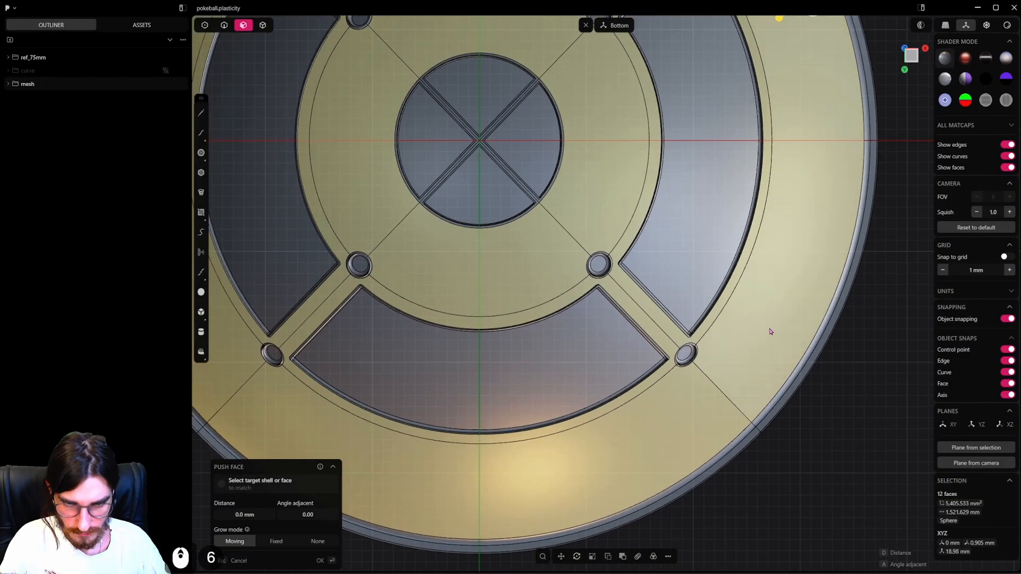
key("o")
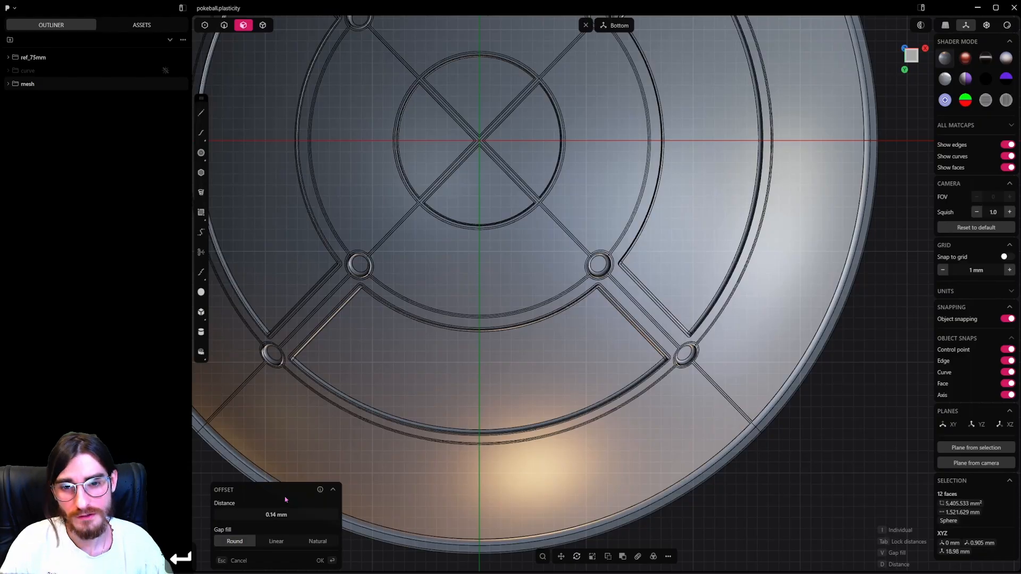
right_click(632, 325)
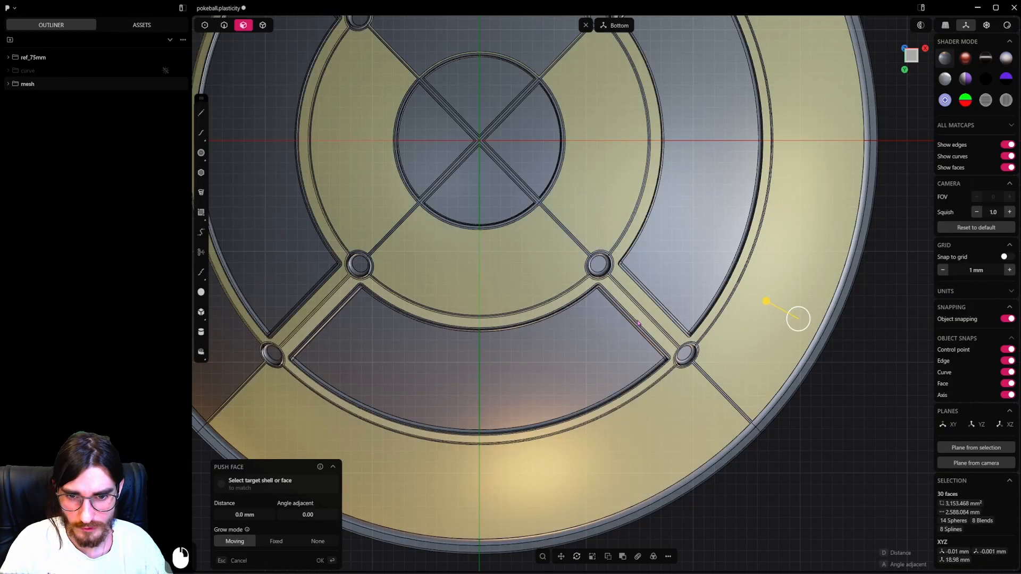
Push the upper shell's eight inset inner faces, the outer band and the frames around the panels, by -0.17 mm.
scroll(643, 318, "down", 3)
middle_click_drag(643, 318, 735, 365, "shift")
left_click(622, 498)
left_click(843, 365, "shift")
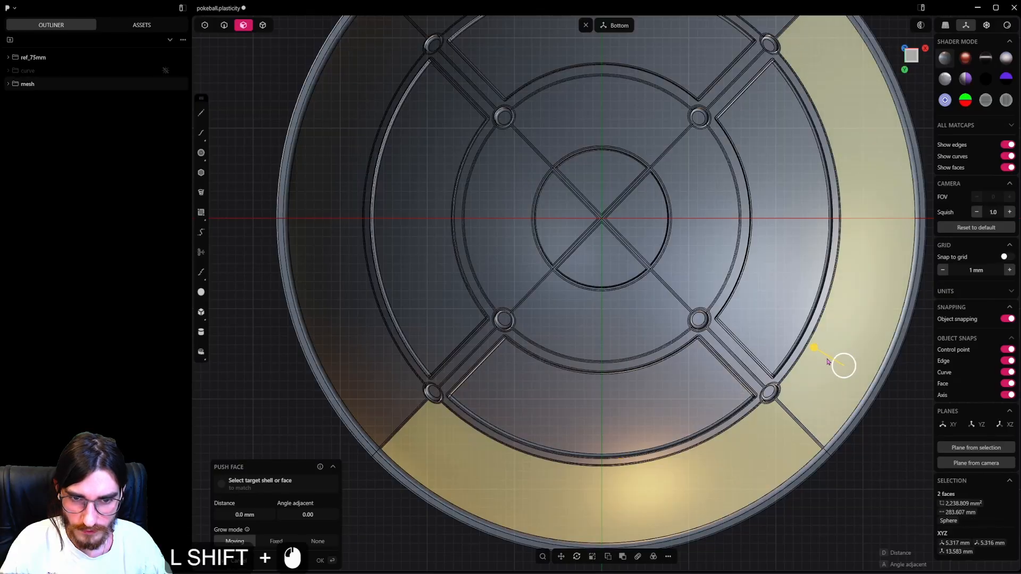
left_click(711, 343, "shift")
left_click(487, 311, "shift")
middle_click_drag(529, 72, 515, 214, "shift")
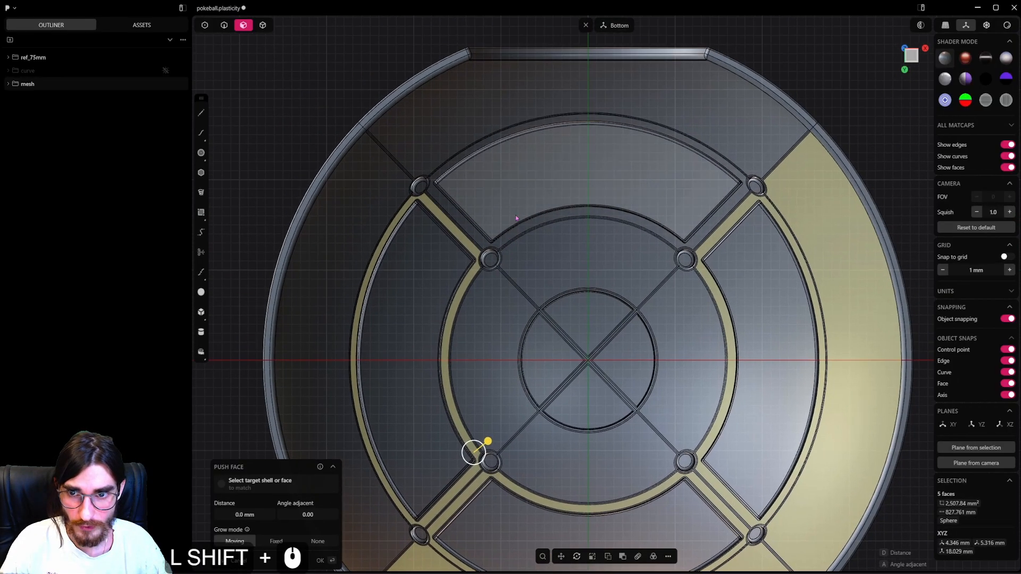
left_click(558, 215, "shift")
left_click(447, 137, "shift")
left_click(371, 217, "shift")
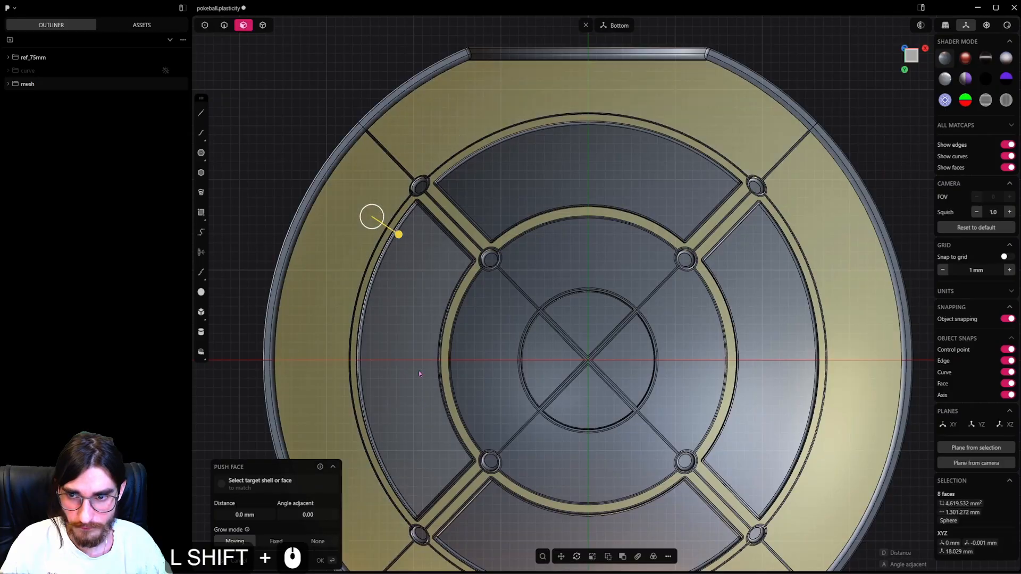
middle_click_drag(419, 383, 397, 413, "shift")
scroll(424, 327, "up", 4)
middle_click_drag(423, 325, 495, 255, "shift")
scroll(492, 255, "up", 4)
middle_click_drag(437, 293, 490, 397, "shift")
scroll(490, 396, "up", 3)
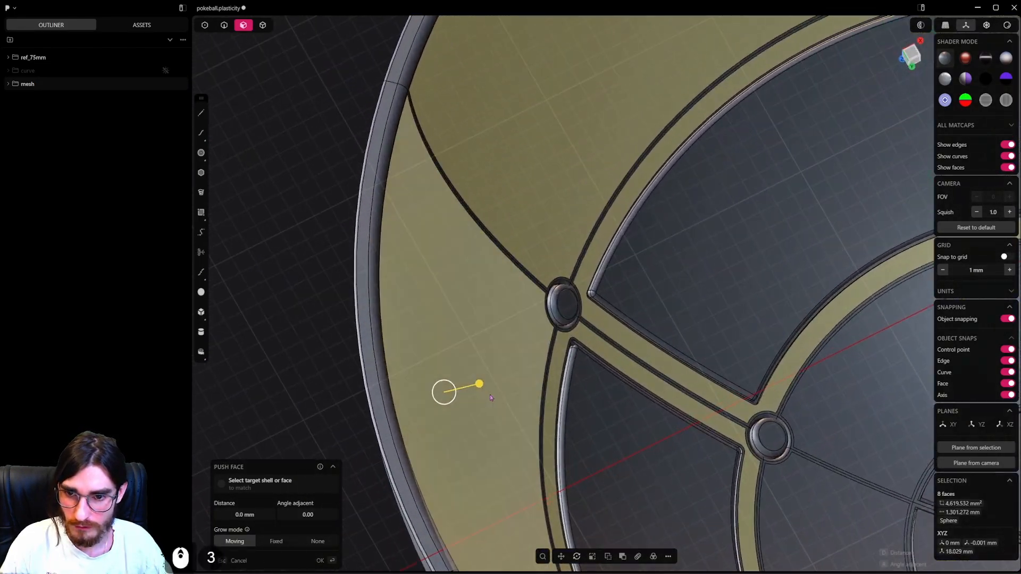
scroll(490, 397, "up", 2)
left_click_drag(475, 385, 474, 385)
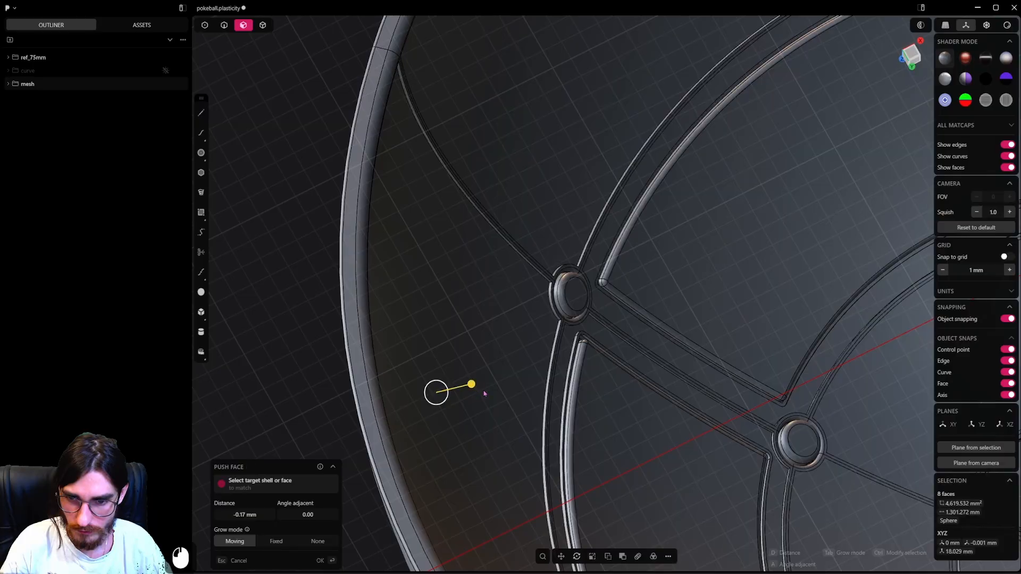
scroll(553, 356, "down", 13)
middle_click_drag(702, 432, 533, 342, "shift")
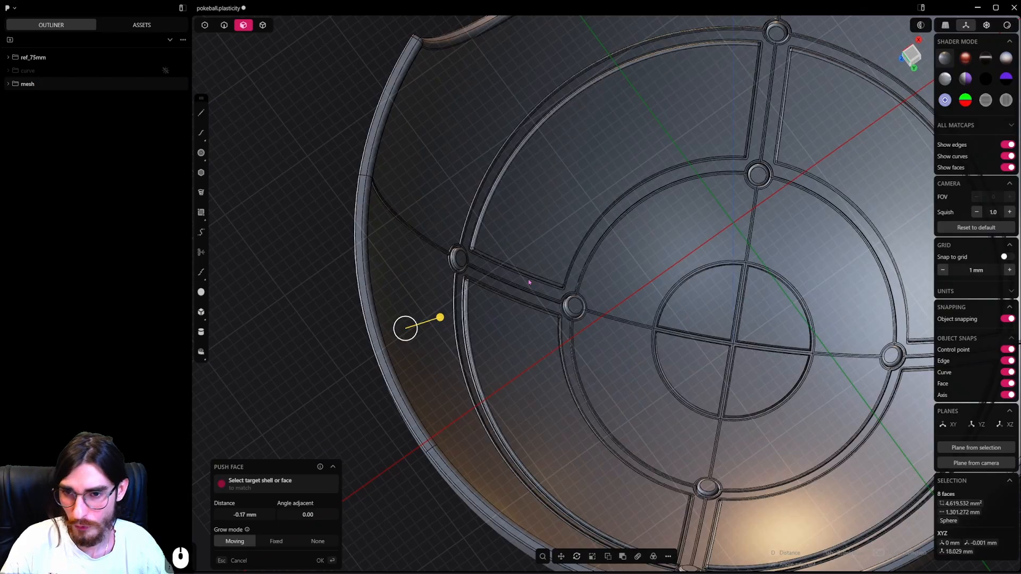
scroll(538, 295, "up", 6)
middle_click_drag(586, 309, 565, 288)
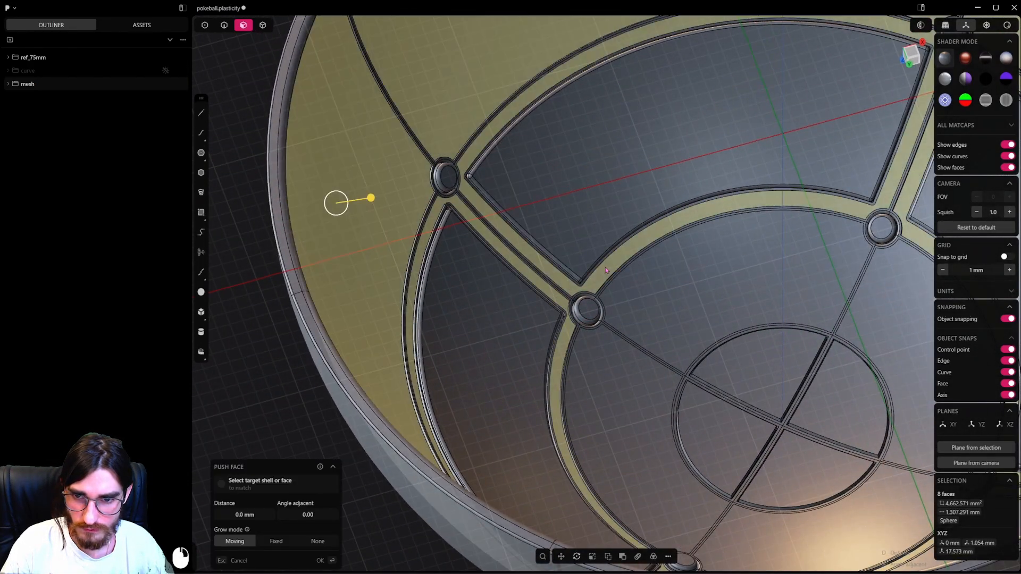
scroll(404, 321, "down", 3)
key("Escape")
key("Escape")
Examine the recessed inner faces of the upper shell from several angles with edge display off.
middle_click_drag(506, 404, 590, 449)
middle_click_drag(590, 449, 631, 340, "shift")
scroll(543, 426, "down", 3)
key("grave")
scroll(627, 416, "up", 5)
scroll(638, 370, "up", 5)
middle_click_drag(631, 341, 750, 336)
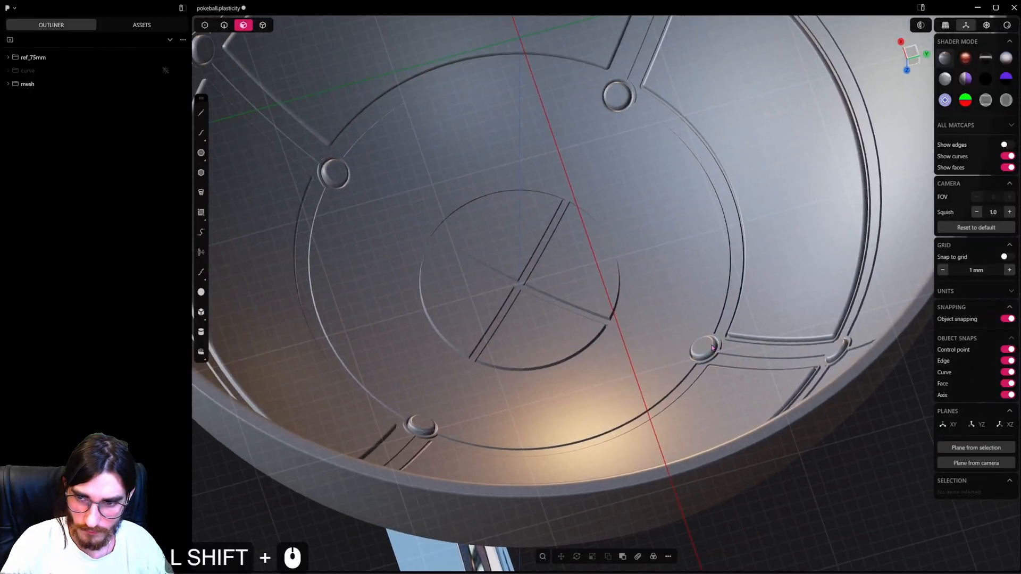
scroll(551, 362, "up", 1)
middle_click_drag(550, 362, 565, 394)
key("shift+z")
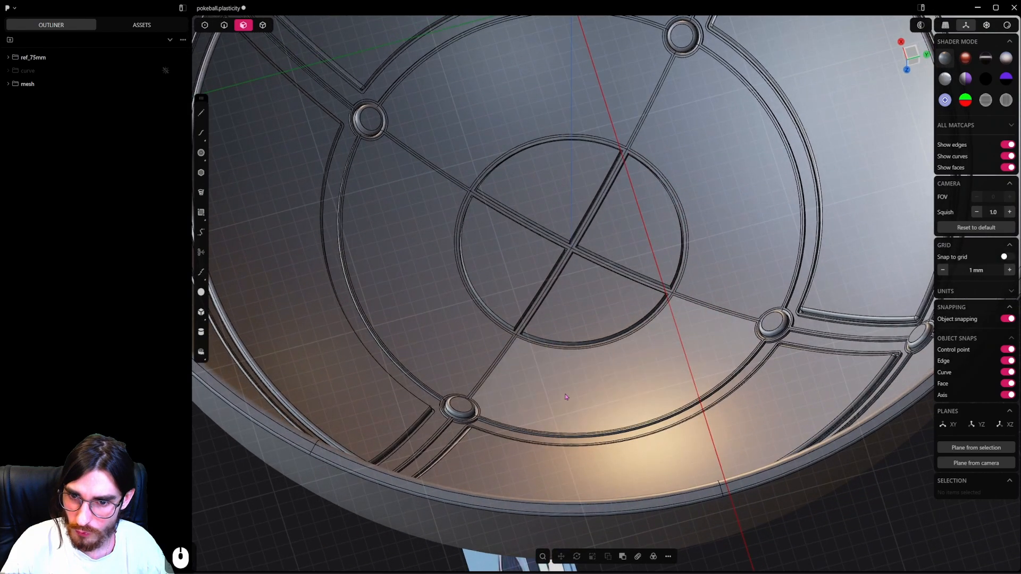
Push the four inset inner faces surrounding the upper shell's central circle by -0.17 mm.
left_click(566, 394)
left_click(428, 336, "shift")
left_click(474, 143, "shift")
left_click(738, 177, "shift")
middle_click_drag(726, 204, 686, 296, "shift")
scroll(673, 323, "down", 3, "shift")
scroll(672, 339, "up", 7)
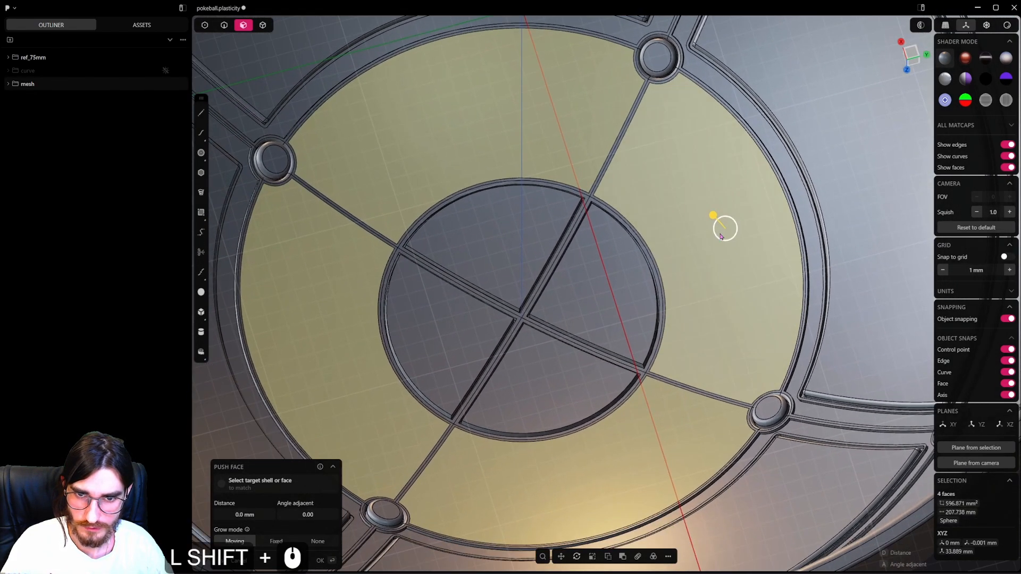
left_click_drag(713, 216, 721, 225, "shift")
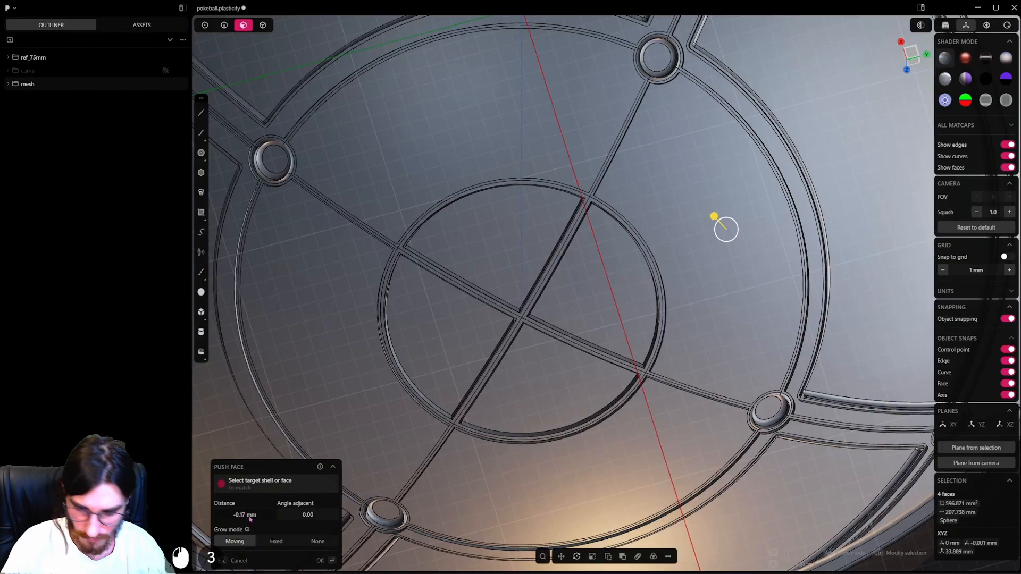
right_click(712, 258)
Examine the finished seams inside the upper shell from above and at an angle with edges hidden.
scroll(712, 258, "down", 7)
middle_click_drag(660, 332, 654, 301)
scroll(659, 303, "down", 6)
left_click(825, 449)
middle_click_drag(715, 239, 707, 346)
key("alt+shift+z")
middle_click_drag(696, 388, 679, 330)
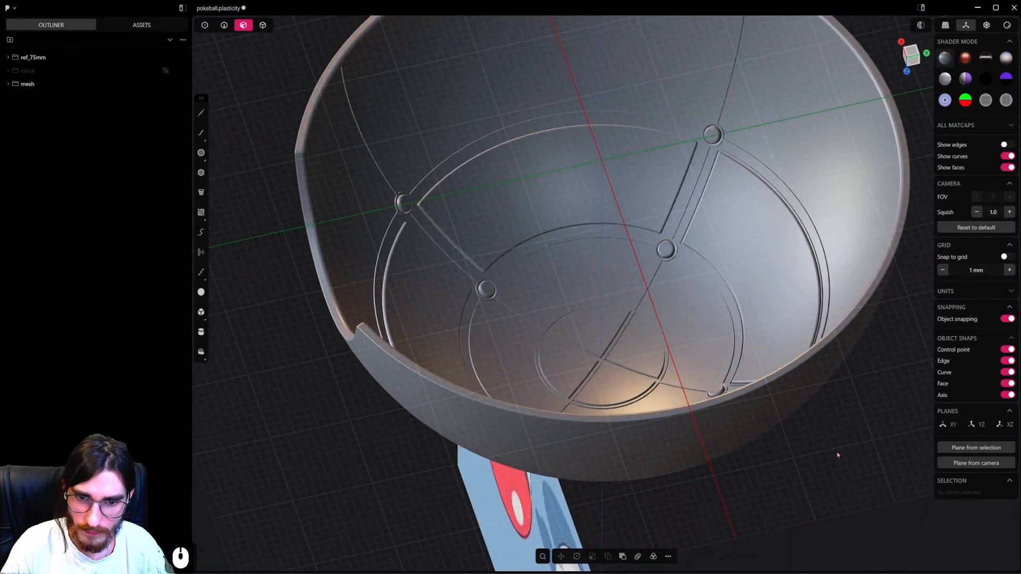
middle_click_drag(796, 448, 844, 450)
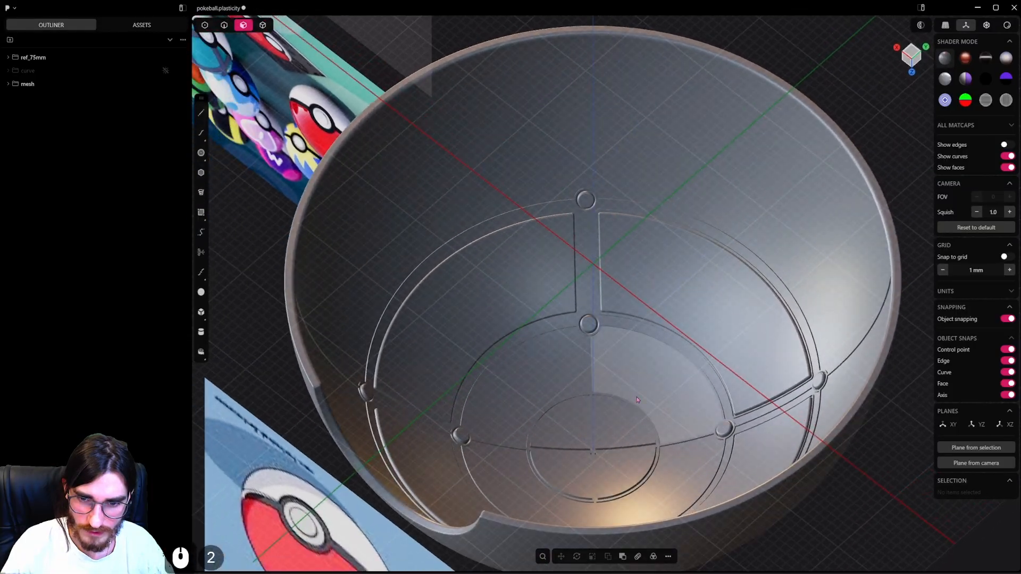
middle_click_drag(679, 445, 651, 327, "shift")
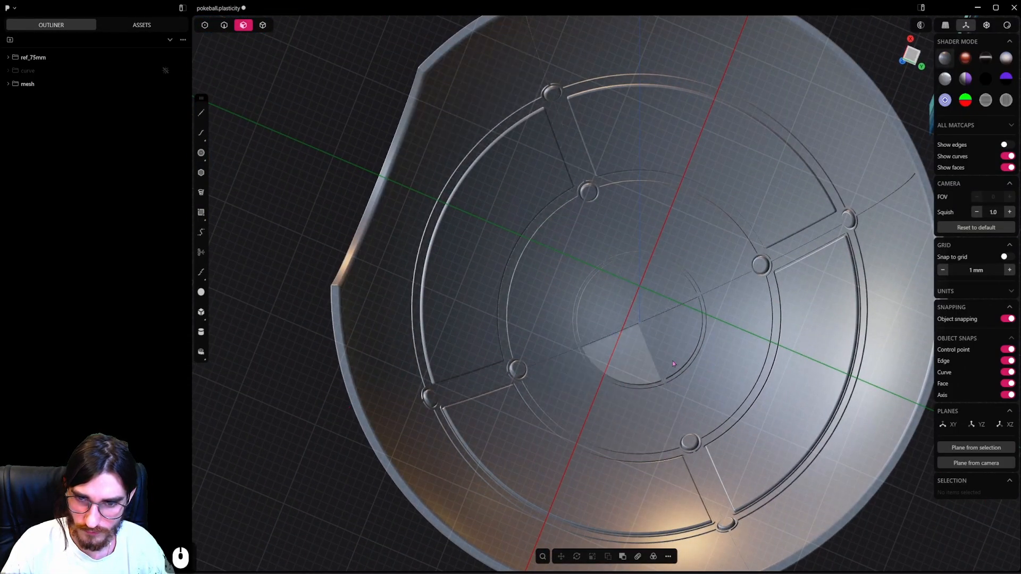
middle_click_drag(672, 360, 687, 380)
Reveal all solids with edges shown and hide the upper half, belt and button so only the lower half remains.
key("z")
key("alt+h")
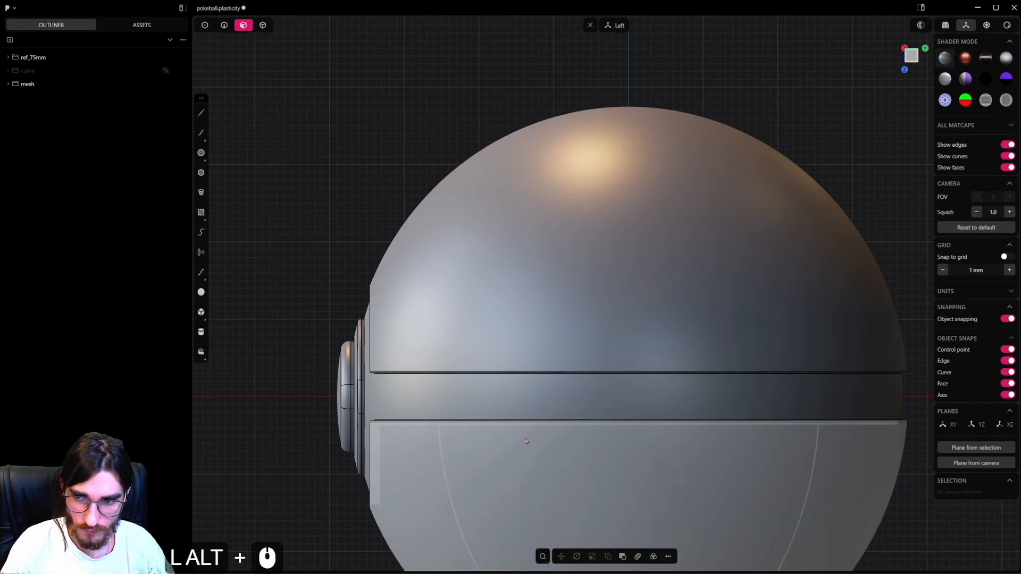
middle_click_drag(527, 441, 626, 340, "alt")
scroll(625, 340, "down", 6)
left_click(269, 27)
scroll(479, 191, "down", 4)
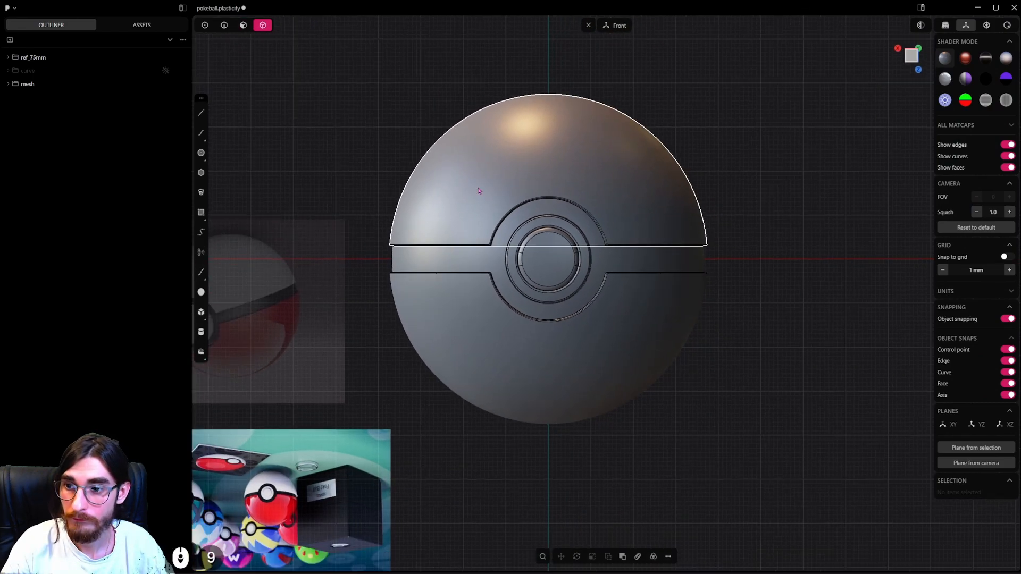
middle_click_drag(523, 242, 563, 148, "shift")
middle_click_drag(564, 149, 556, 26, "alt")
left_click_drag(608, 305, 506, 335, "alt")
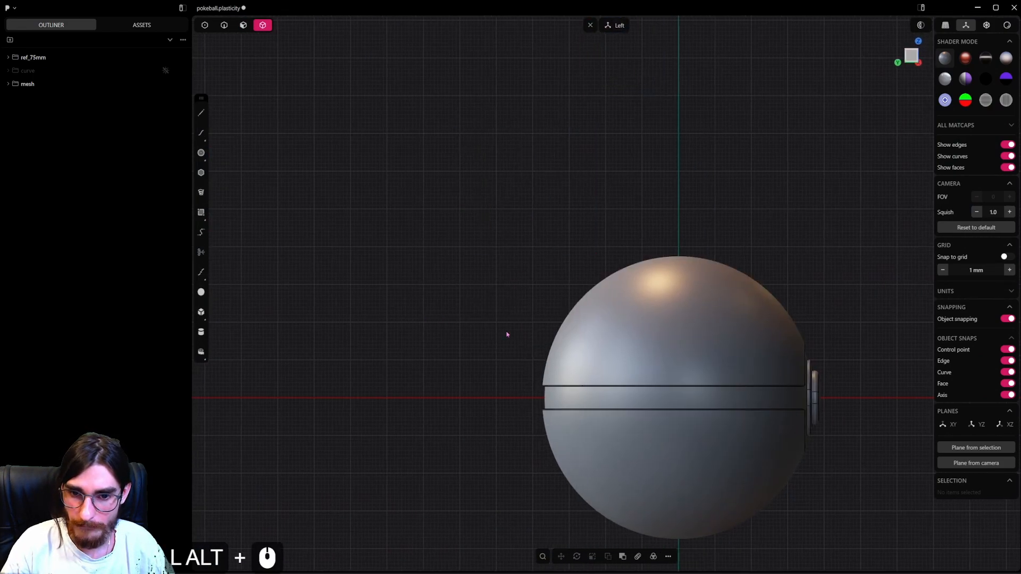
middle_click_drag(505, 335, 452, 340, "alt")
middle_click_drag(579, 347, 391, 275, "shift")
left_click(487, 271)
middle_click_drag(577, 230, 612, 225, "shift")
left_click_drag(628, 196, 370, 325, "shift")
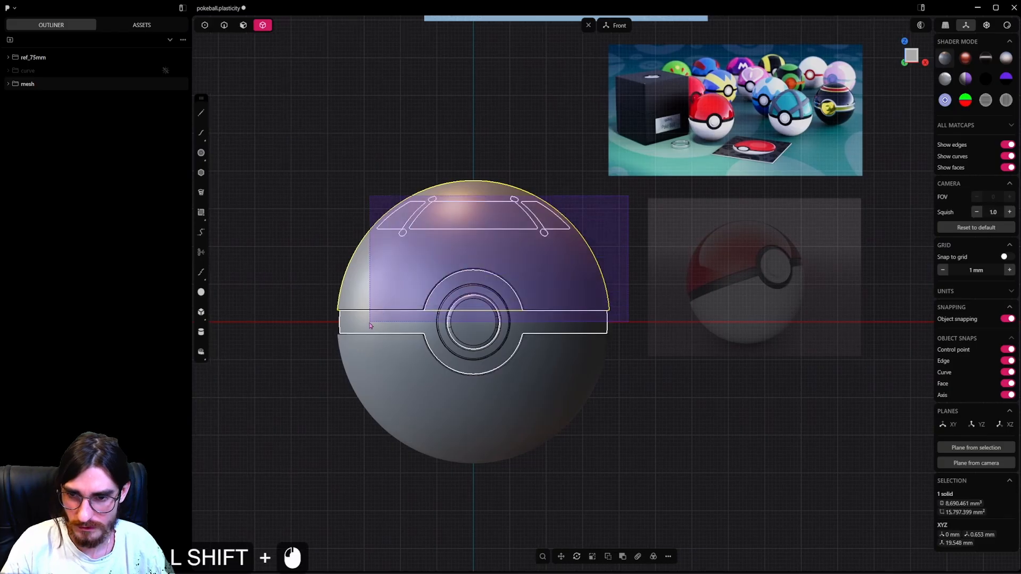
left_click_drag(288, 333, 288, 334, "shift")
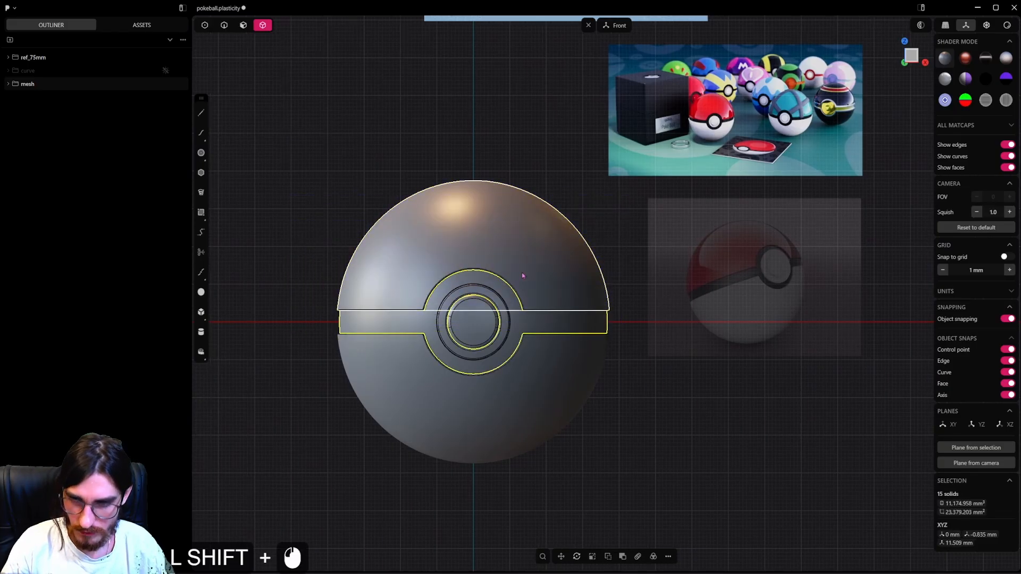
key("h")
key("h")
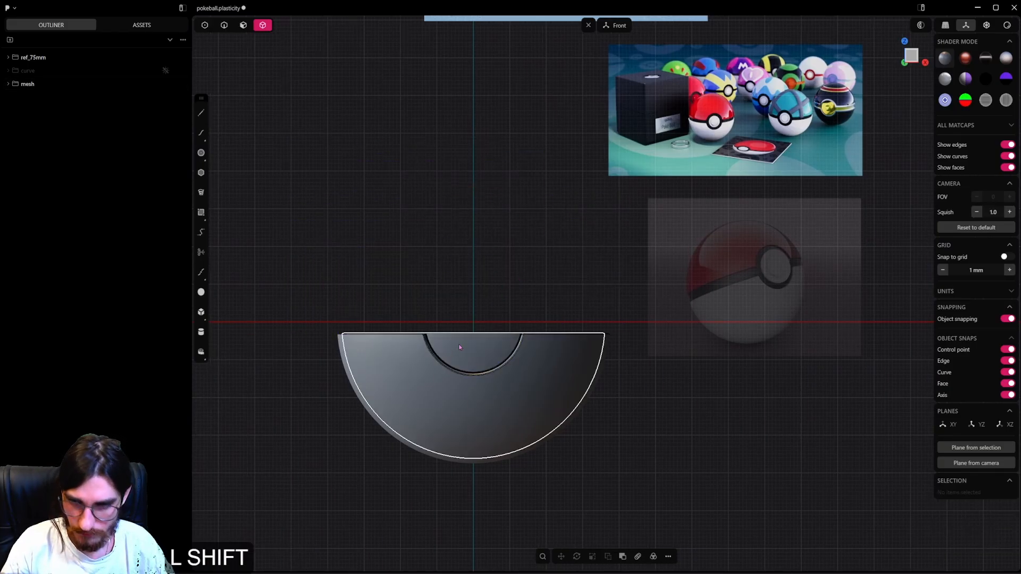
Offset the boundaries of the lower shell's 12 inner faces surrounding the panels by 0.14 mm.
middle_click_drag(458, 345, 525, 348, "shift")
middle_click_drag(525, 348, 556, 395, "alt")
scroll(558, 396, "up", 8)
middle_click_drag(627, 379, 636, 313, "shift")
left_click(636, 314)
scroll(643, 314, "up", 4)
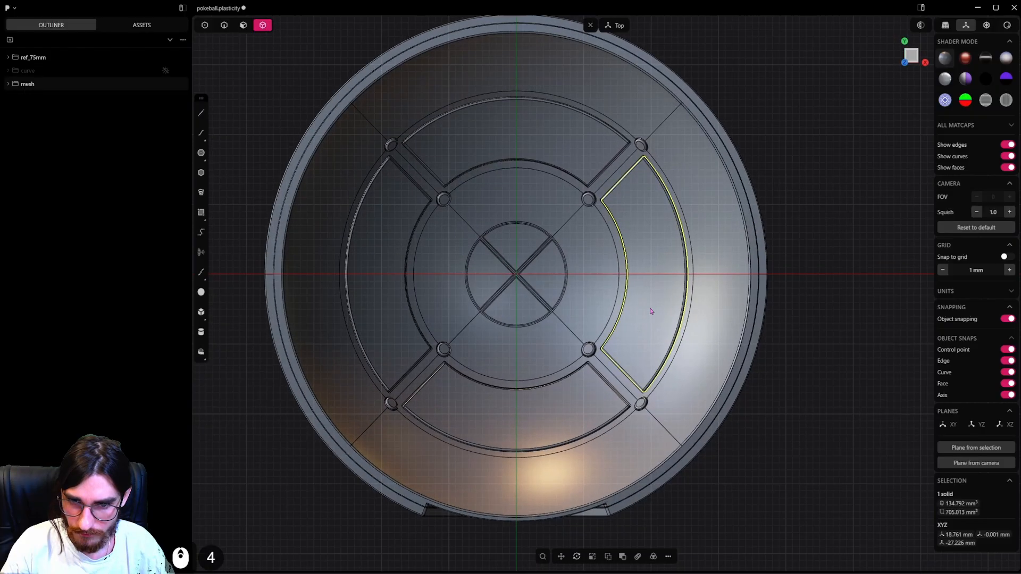
middle_click_drag(668, 413, 723, 340, "shift")
scroll(377, 283, "up", 3)
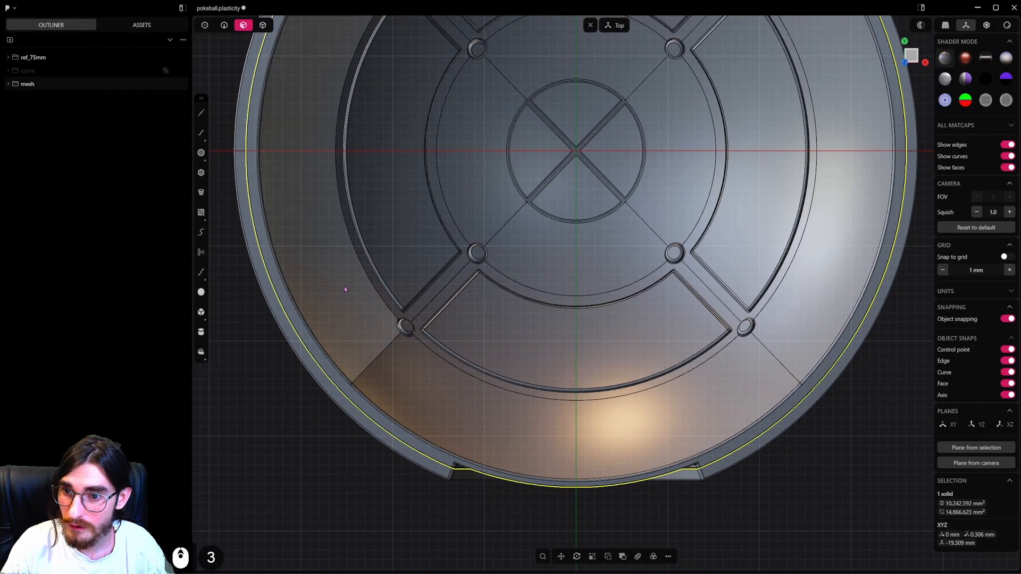
left_click(344, 287)
left_click(421, 379, "shift")
middle_click_drag(619, 351, 552, 398, "shift")
left_click(725, 330, "shift")
middle_click_drag(706, 170, 758, 328, "shift")
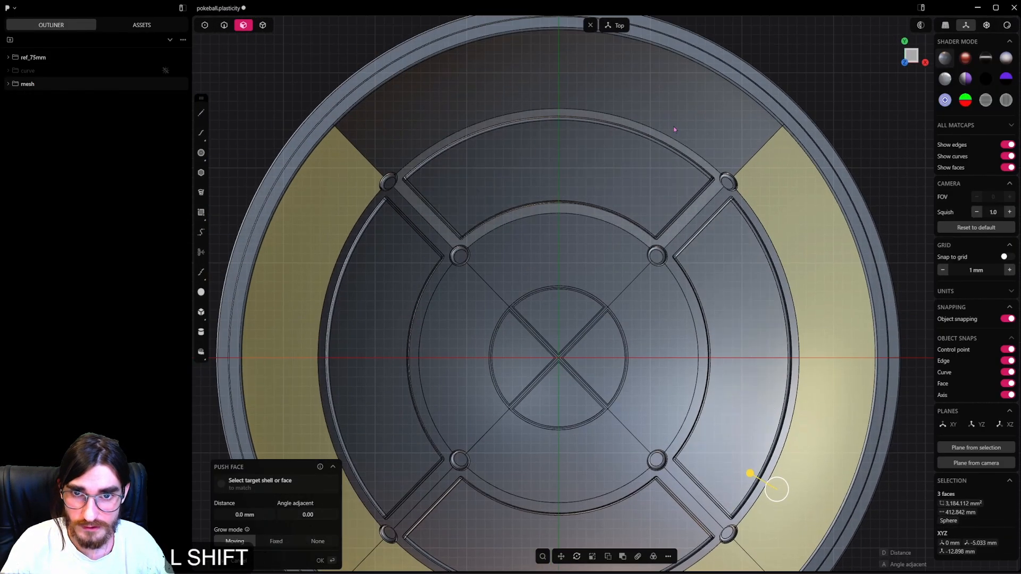
left_click(681, 85, "shift")
middle_click_drag(709, 186, 796, 58, "shift")
left_click(789, 63, "shift")
left_click(799, 49, "shift")
left_click(525, 338, "shift")
left_click(533, 350, "shift")
middle_click_drag(755, 247, 697, 285, "shift")
left_click(698, 285, "shift")
left_click(606, 144, "shift")
left_click(495, 261, "shift")
left_click(601, 367, "shift")
key("o")
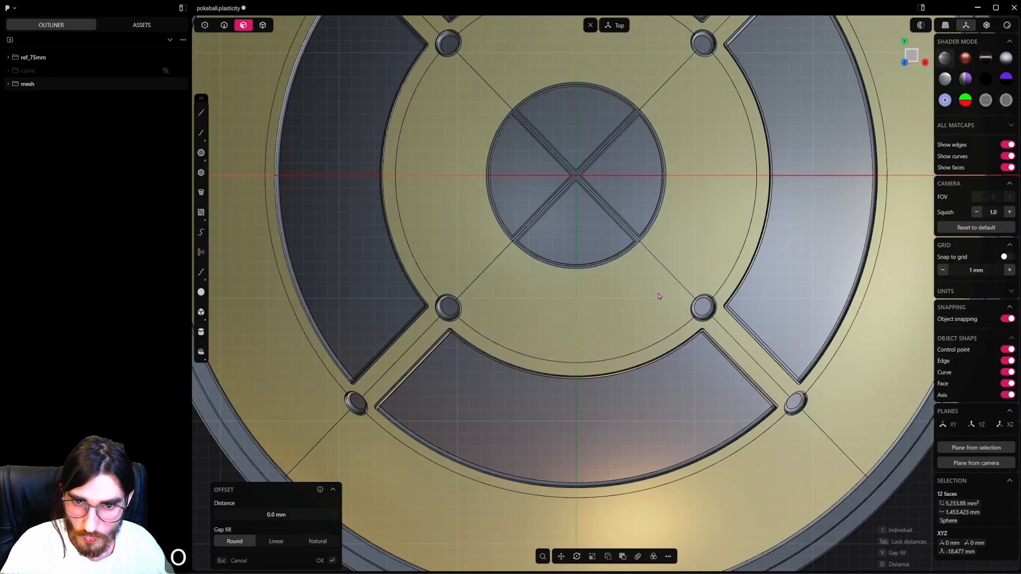
double_click(276, 514)
type("0.14")
key("Return")
Push the lower shell's 12 inset inner faces by a small negative distance to form the seams.
scroll(604, 319, "down", 3)
left_click(588, 312, "shift")
left_click(482, 218, "shift")
left_click(577, 114, "shift")
left_click(684, 185, "shift")
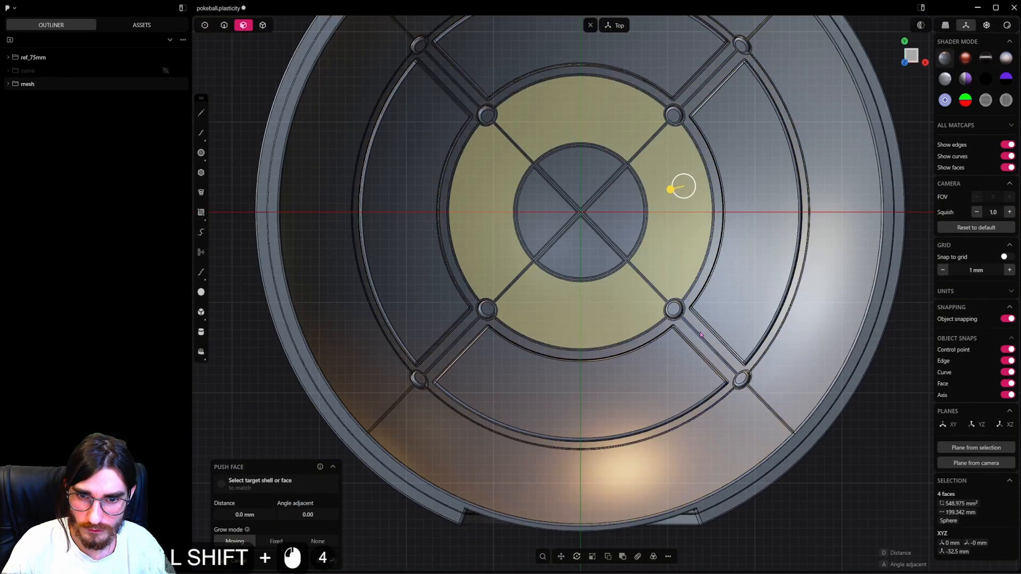
left_click(724, 102, "shift")
scroll(622, 335, "up", 2)
left_click_drag(625, 308, 629, 308)
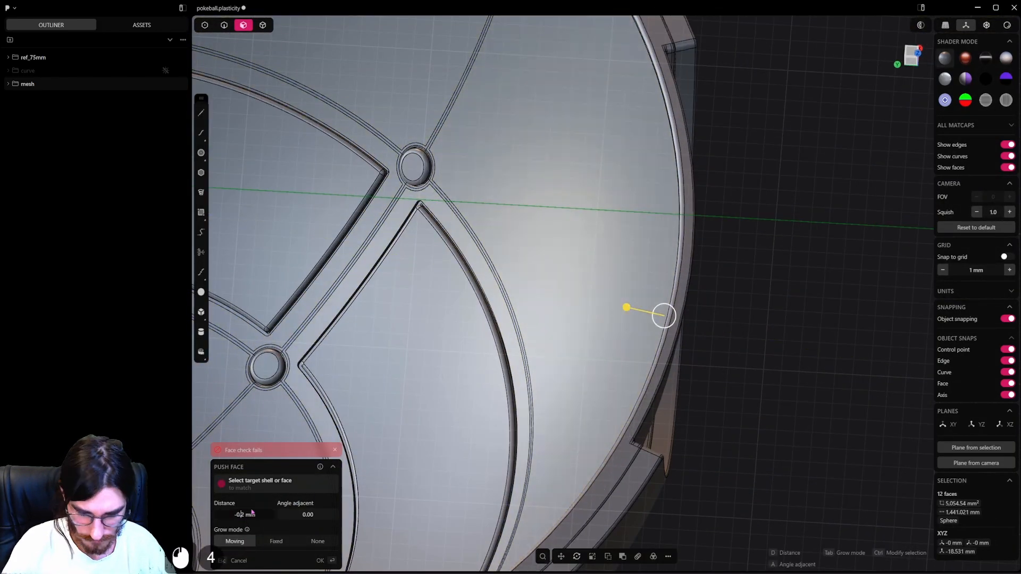
key("Return")
Reveal all hidden solids of the ball and save the pokeball file.
middle_click_drag(626, 304, 666, 365, "shift")
scroll(595, 350, "down", 2)
scroll(608, 383, "down", 2)
key("z")
key("alt+h")
scroll(627, 381, "down", 4)
key("ctrl+s")
scroll(654, 424, "down", 2)
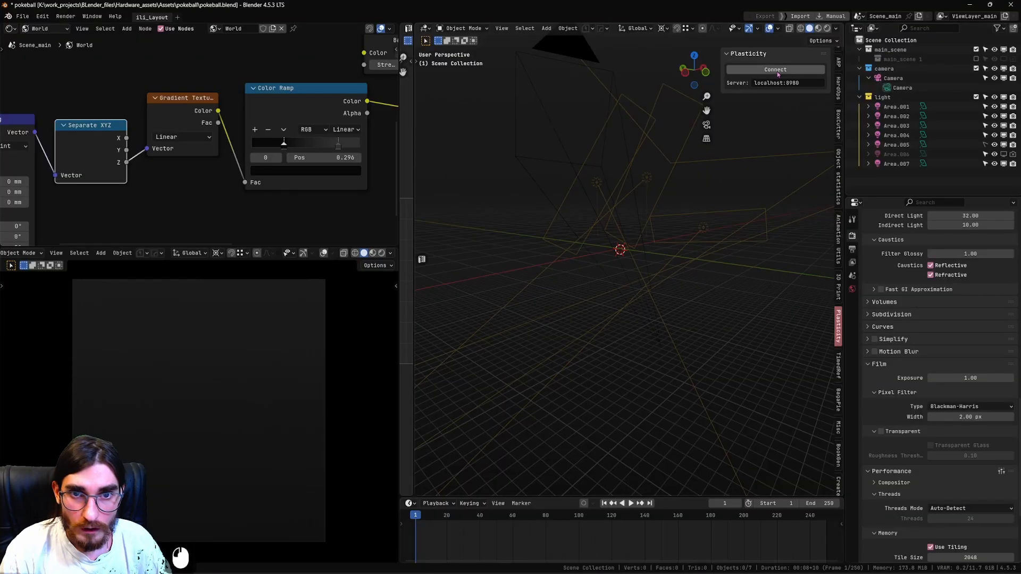
Switch to Blender and connect its Plasticity add-on to localhost:8980, bringing the visible ball parts into the scene.
left_click(776, 71)
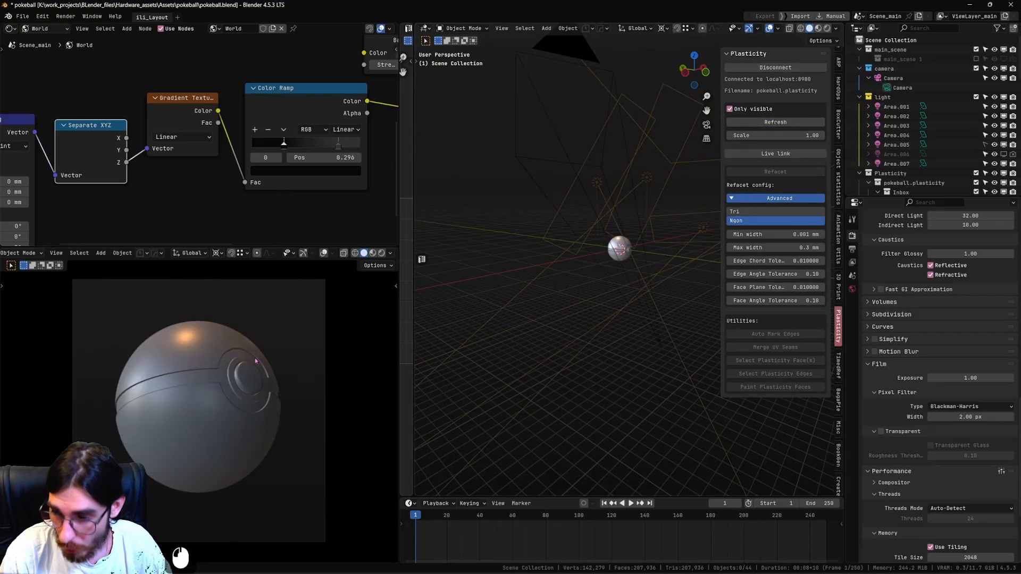
middle_click_drag(565, 285, 597, 332)
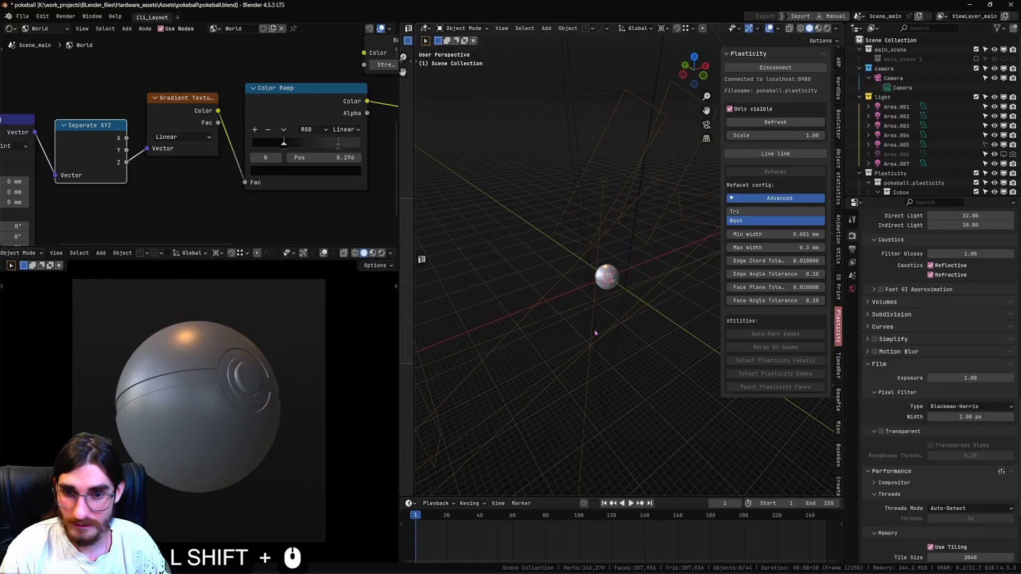
scroll(628, 265, "up", 2)
Try rotating the camera around the ball about the global Z axis.
left_click(628, 264)
key("r")
key("z")
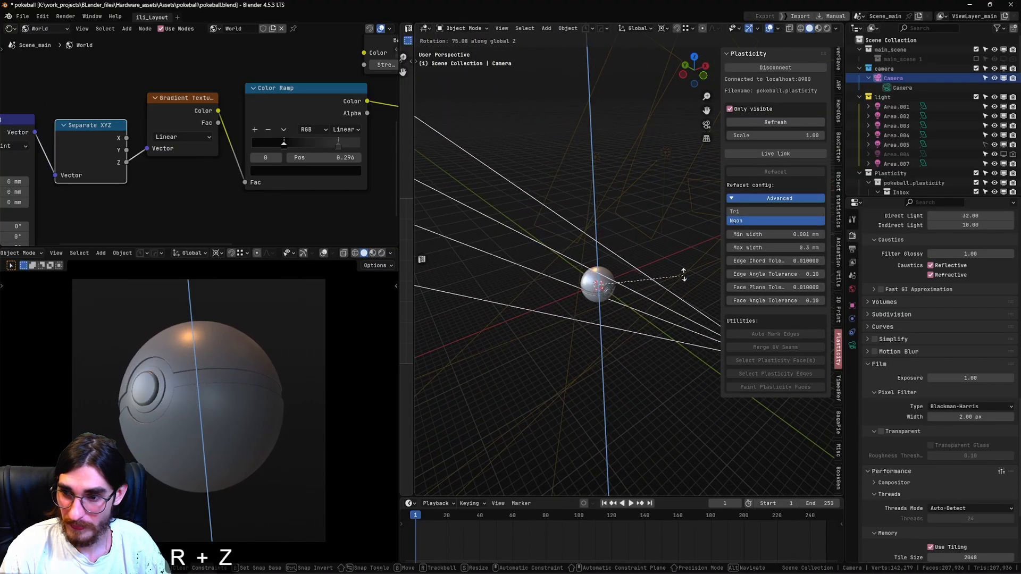
left_click(603, 321)
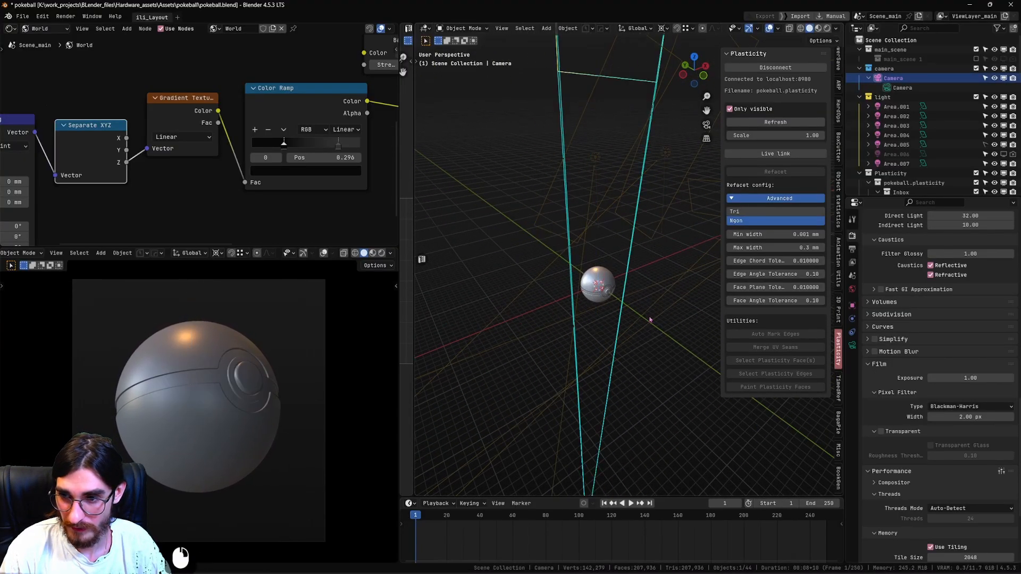
Examine the imported ball up close around the button, belt and shell seams.
scroll(603, 321, "up", 3)
left_click(573, 309)
scroll(585, 319, "up", 3)
middle_click_drag(602, 334, 617, 311)
middle_click_drag(661, 289, 696, 280, "shift")
middle_click_drag(662, 308, 640, 289)
scroll(628, 315, "up", 2)
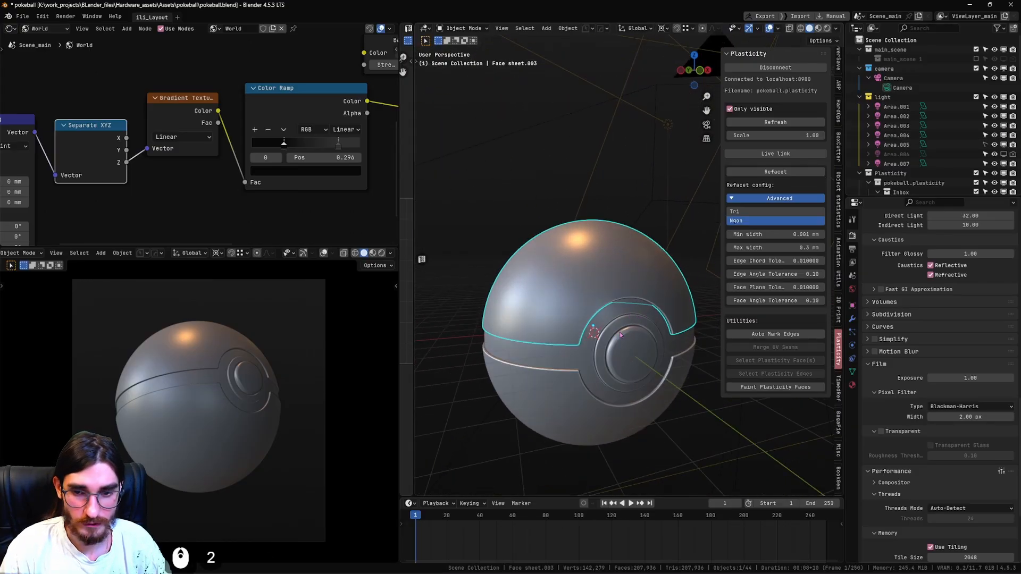
scroll(620, 335, "down", 6)
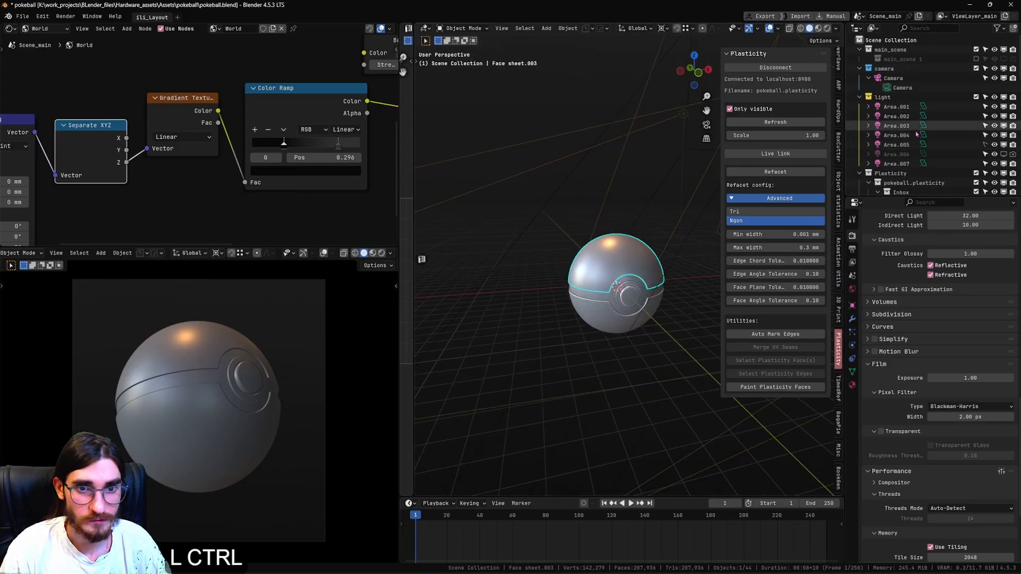
Select all objects in the Plasticity collection and isolate them in local view, seen from the front.
double_click(868, 173)
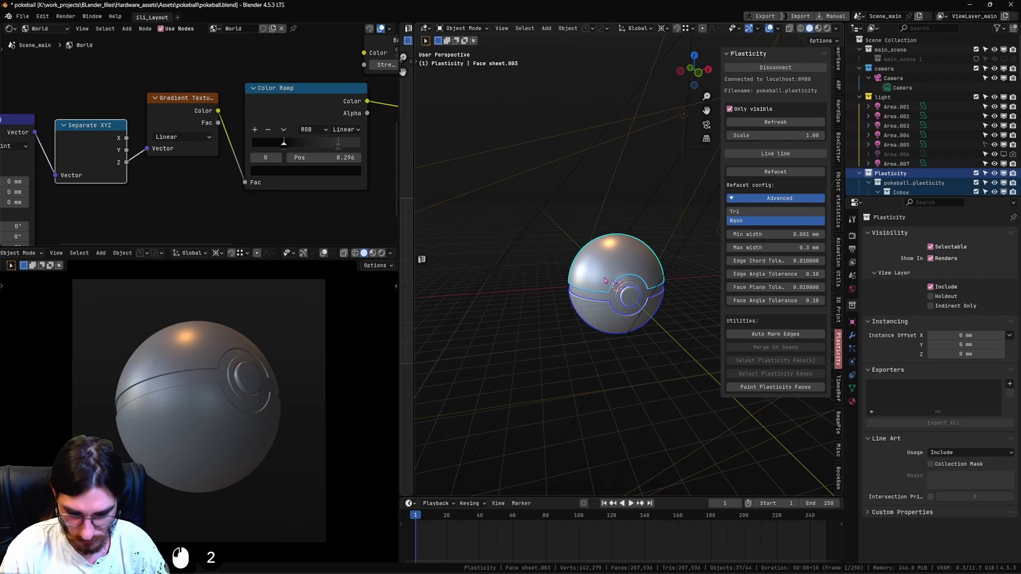
key("slash")
scroll(622, 288, "down", 7)
middle_click_drag(651, 278, 679, 235, "alt")
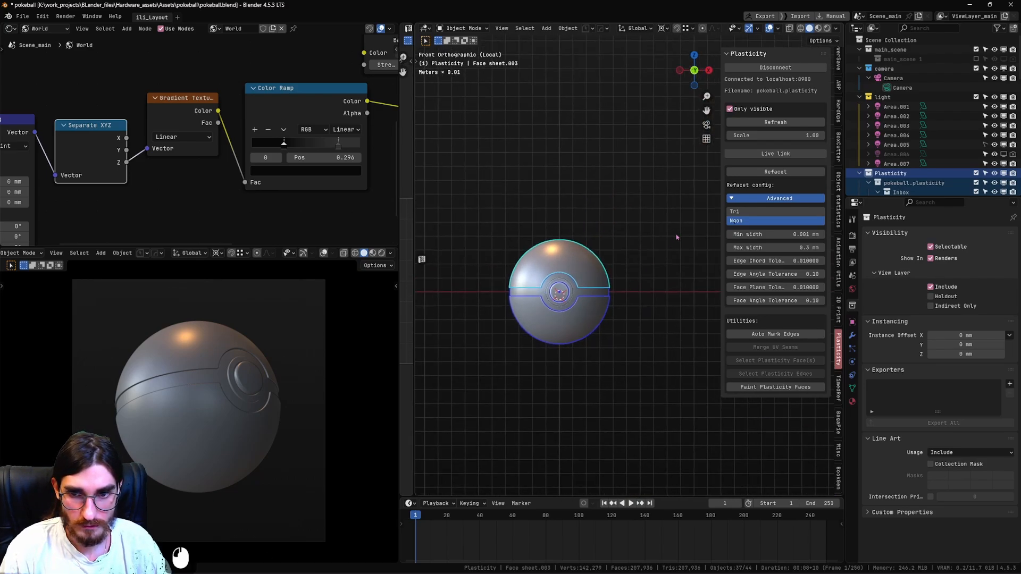
Select all parts of the ball's upper half and parent them to a new empty.
left_click_drag(689, 196, 506, 274)
left_click_drag(454, 293, 457, 292)
key("g")
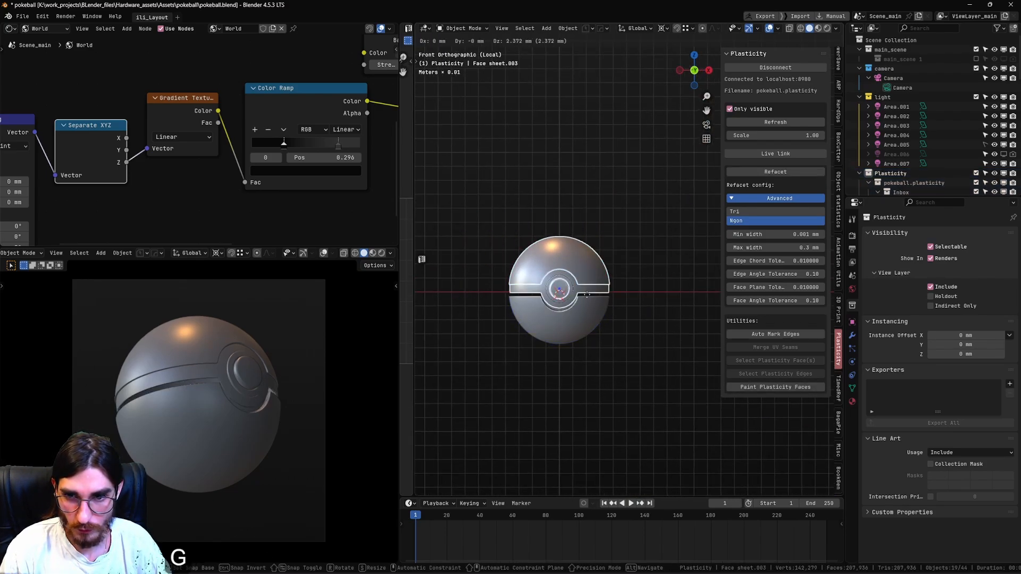
left_click(575, 138)
key("ctrl+z")
middle_click_drag(575, 264, 613, 250, "shift")
scroll(613, 251, "up", 2)
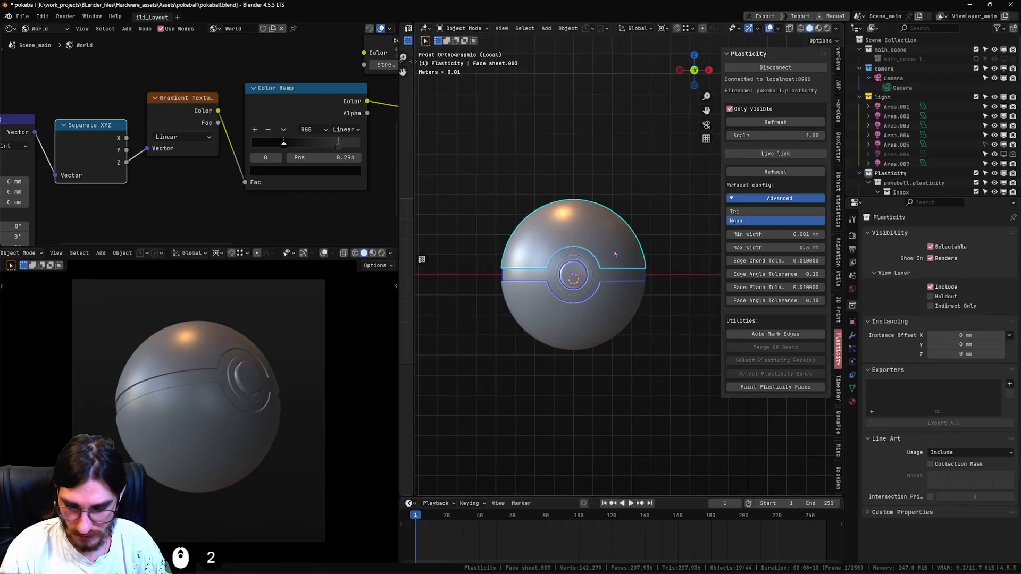
key("shift+a")
mouse_move(602, 270)
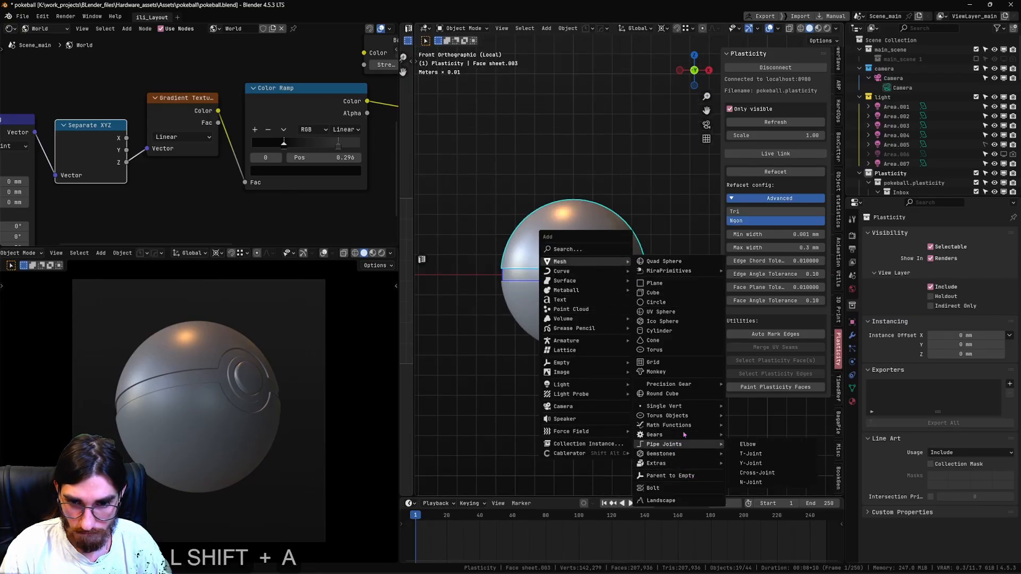
left_click(668, 478)
left_click(685, 283)
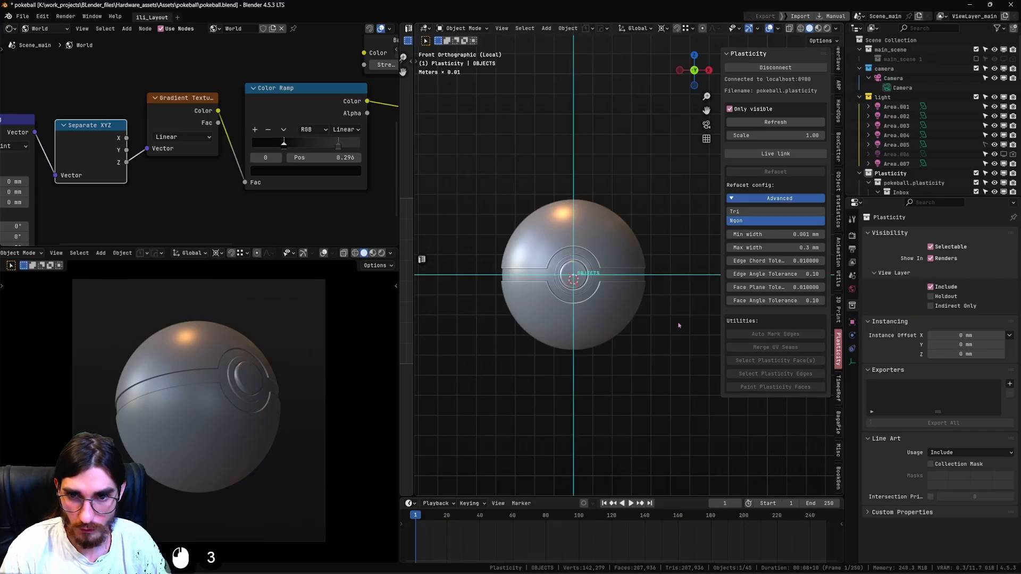
Try moving the new empty to test that the upper-half parts follow it.
key("g")
right_click(666, 212)
middle_click_drag(667, 213, 688, 243, "shift")
key("g")
right_click(639, 332)
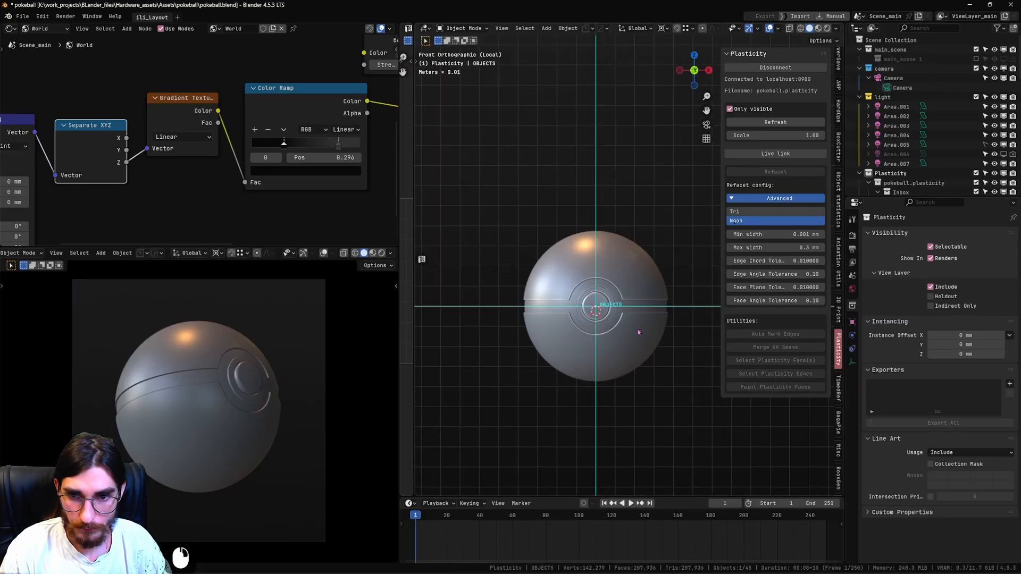
left_click(638, 335)
left_click_drag(673, 349, 490, 419)
key("g")
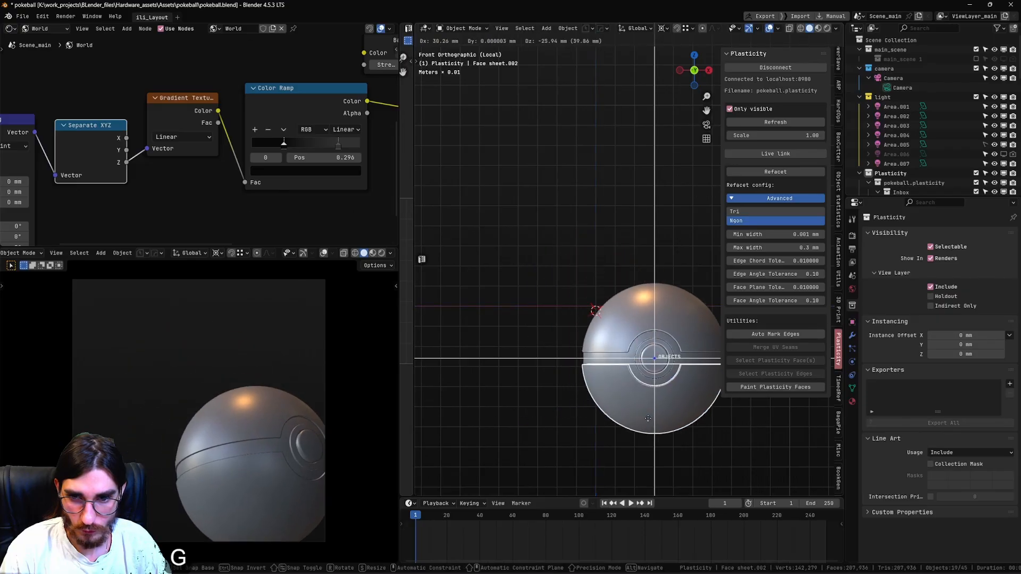
right_click(687, 396)
left_click(682, 316)
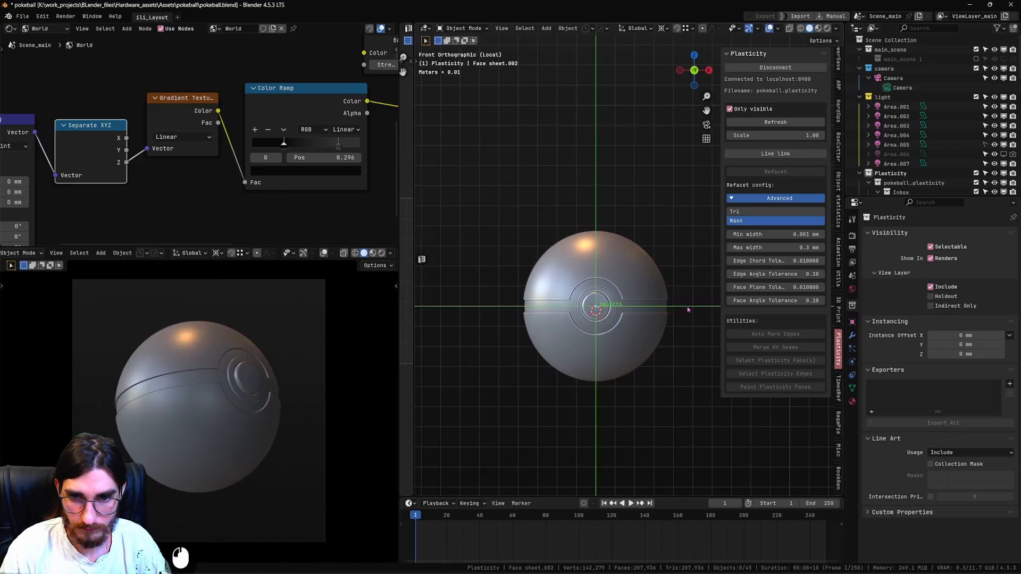
Put the upper half's empty into the top collection and hide that collection.
left_click(646, 261)
scroll(924, 172, "down", 3)
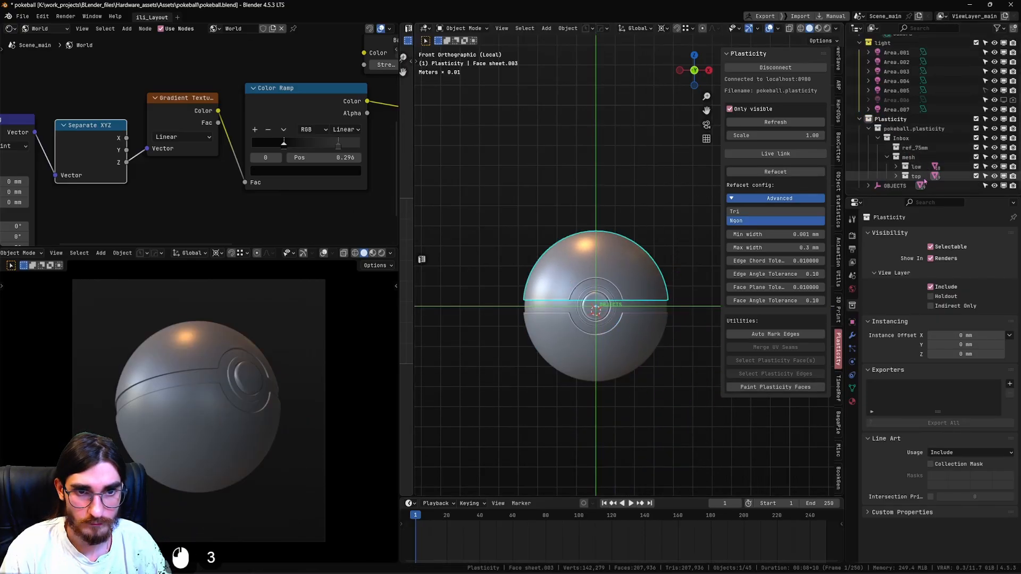
left_click(994, 176)
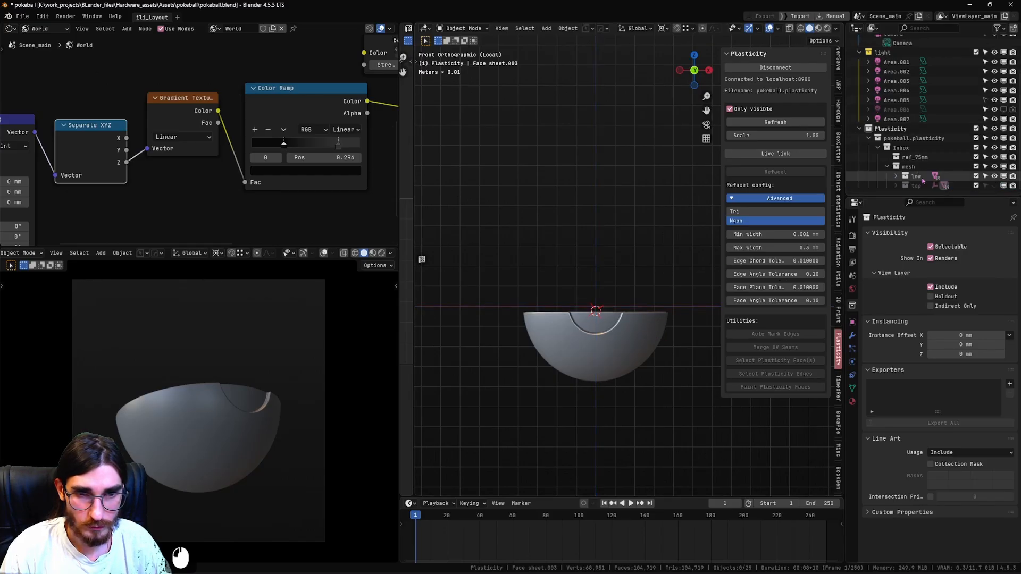
Select all parts of the ball's lower half and parent them to a second empty.
left_click(634, 328)
left_click_drag(693, 267, 465, 430)
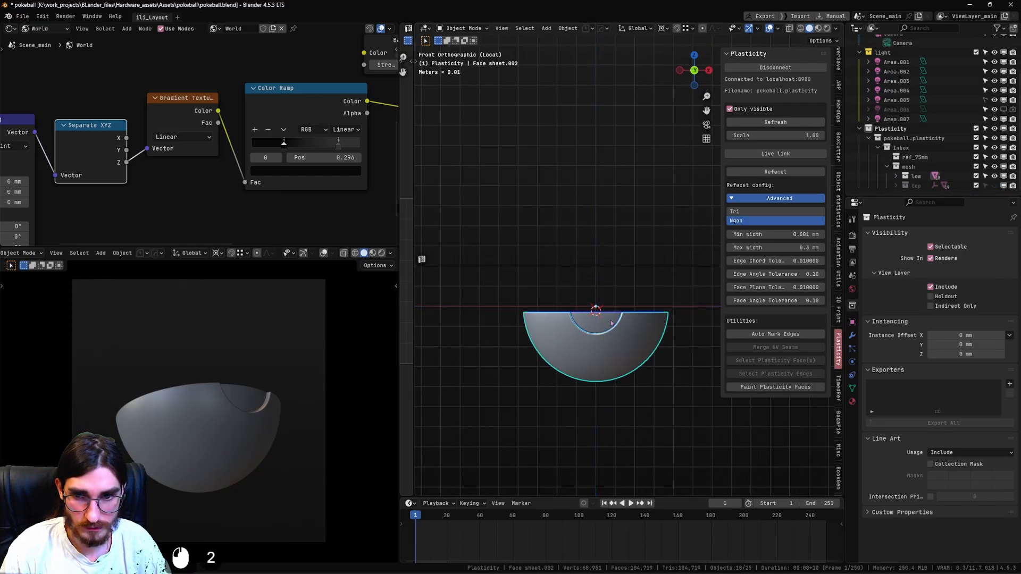
key("shift+a")
mouse_move(618, 316)
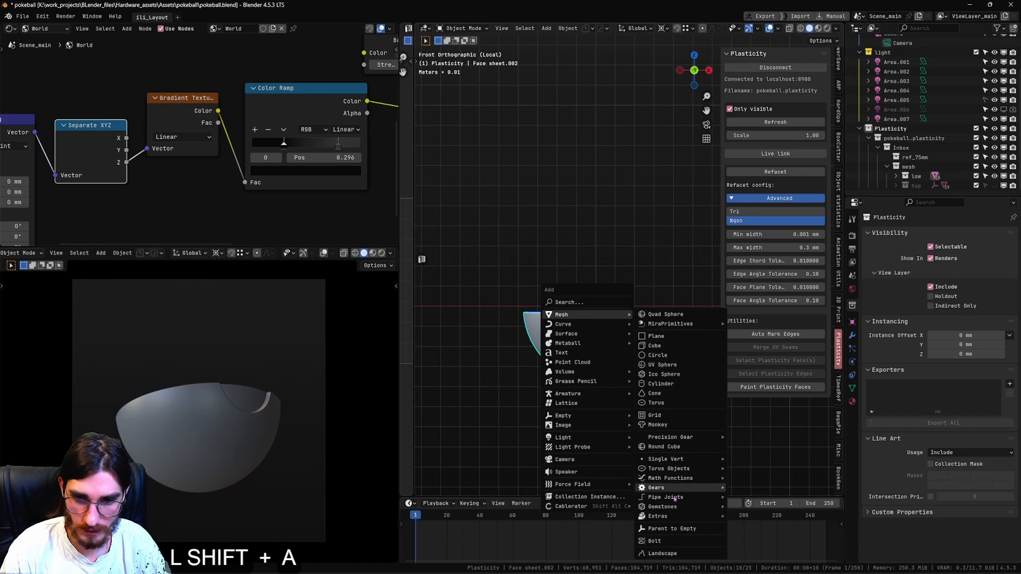
left_click(673, 529)
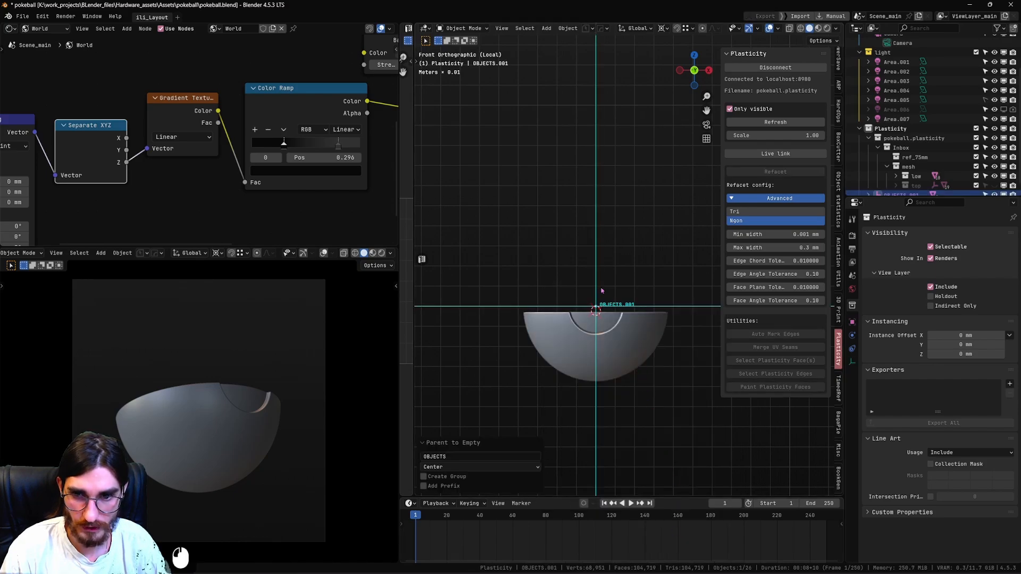
key("2")
middle_click_drag(641, 305, 612, 351)
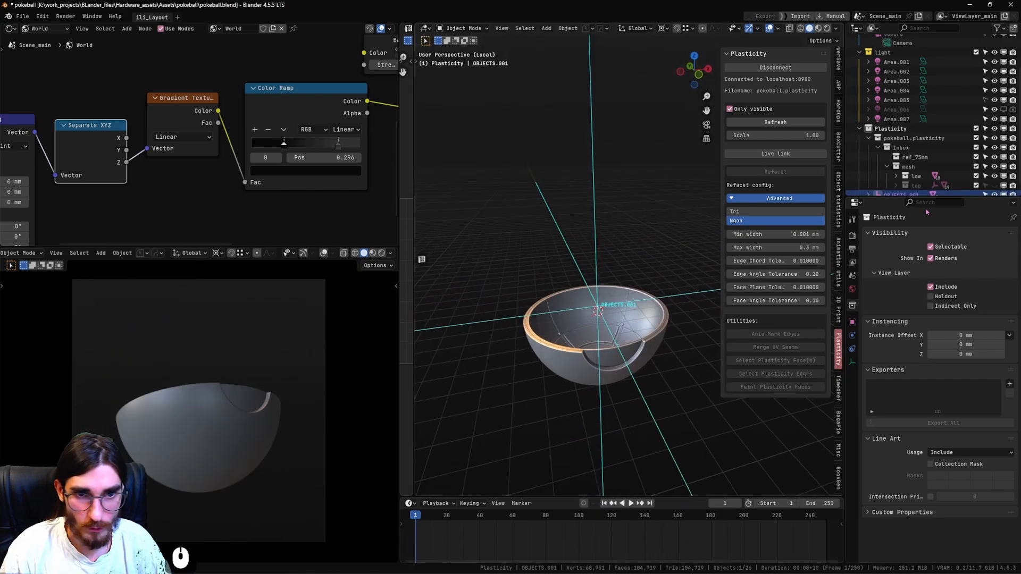
Show the top collection again and move the lower half's empty into it.
left_click(995, 186)
key("g")
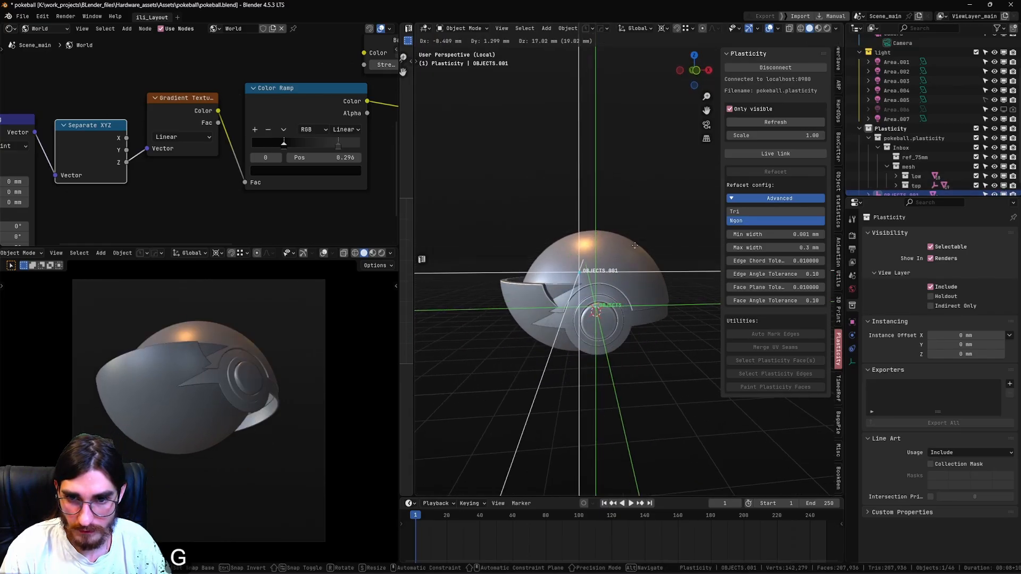
right_click(636, 257)
key("g")
right_click(674, 311)
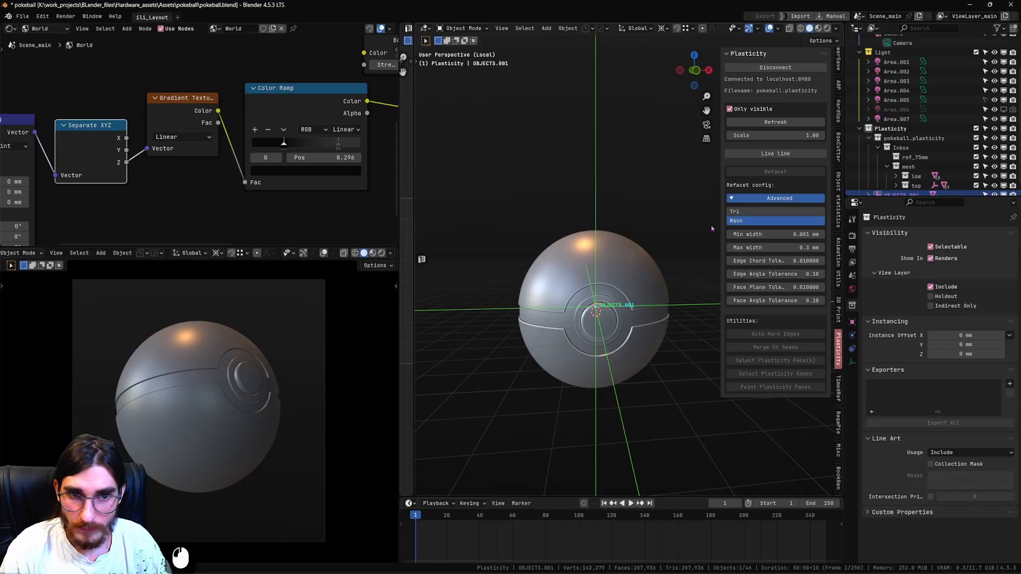
scroll(902, 169, "down", 1)
left_click_drag(900, 186, 921, 178)
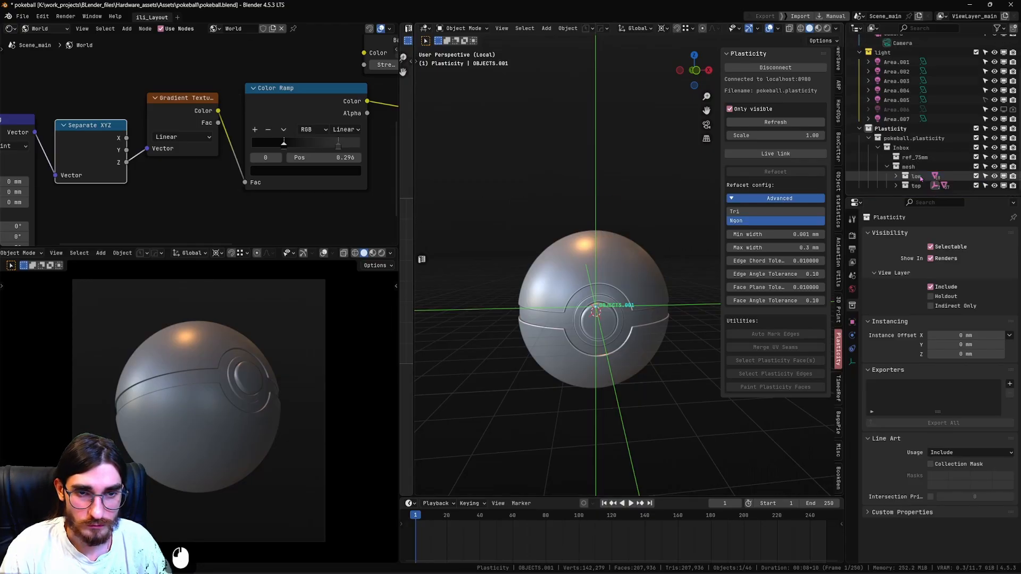
Limit transforms to parents only and move the lower half's empty about 1.38 mm down along global Z.
left_click(837, 29)
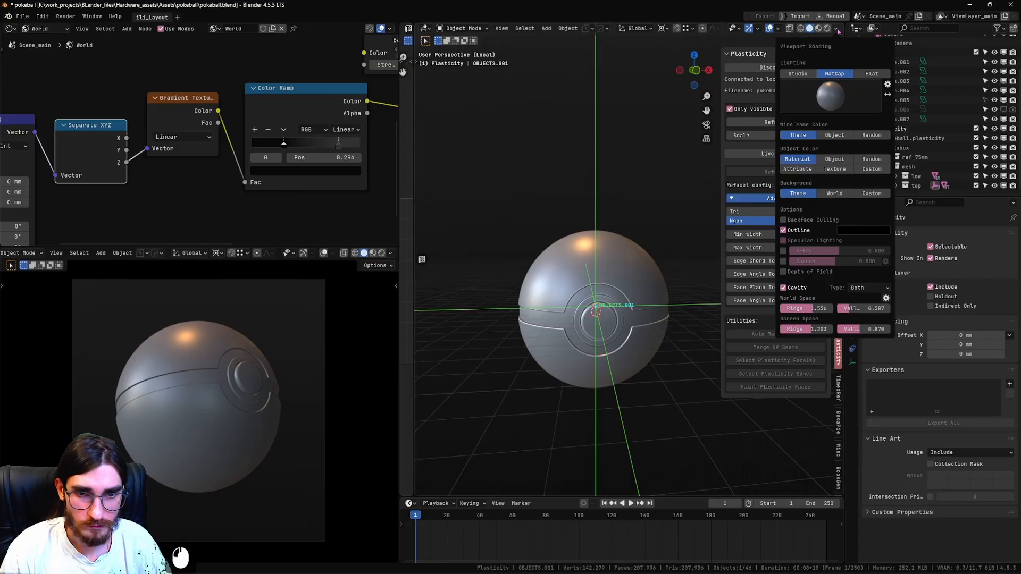
left_click(835, 30)
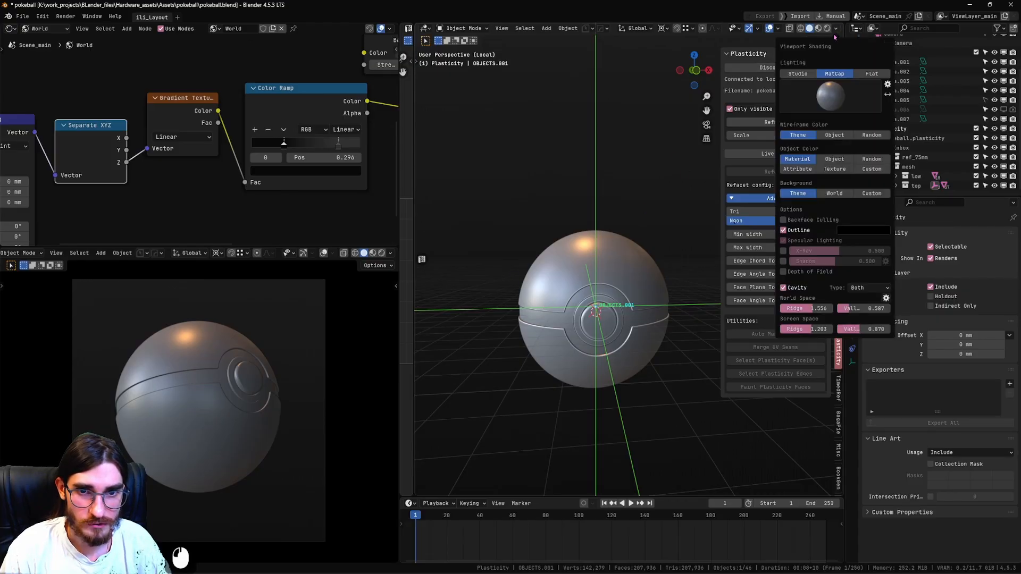
left_click(832, 41)
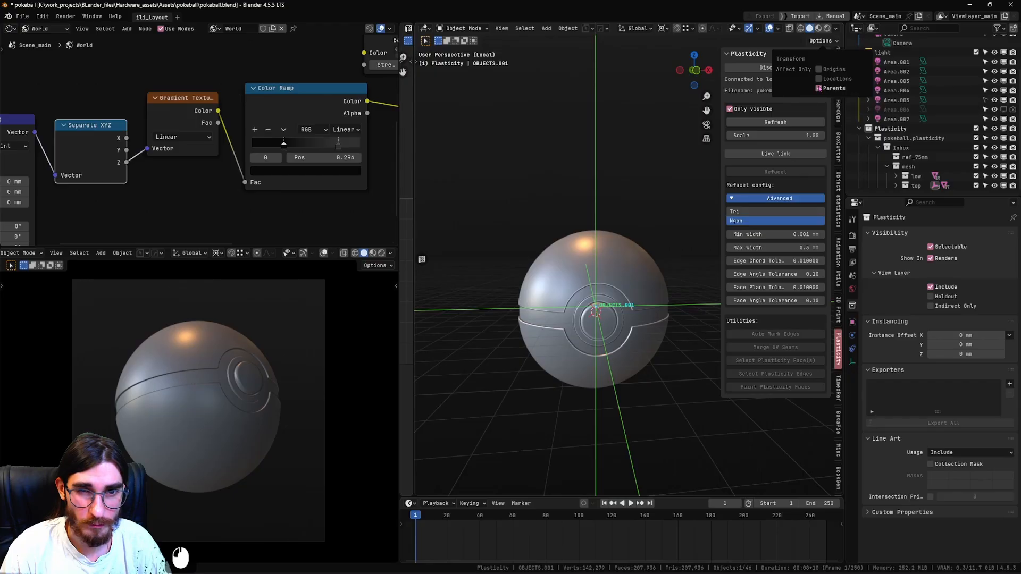
key("g")
key("z")
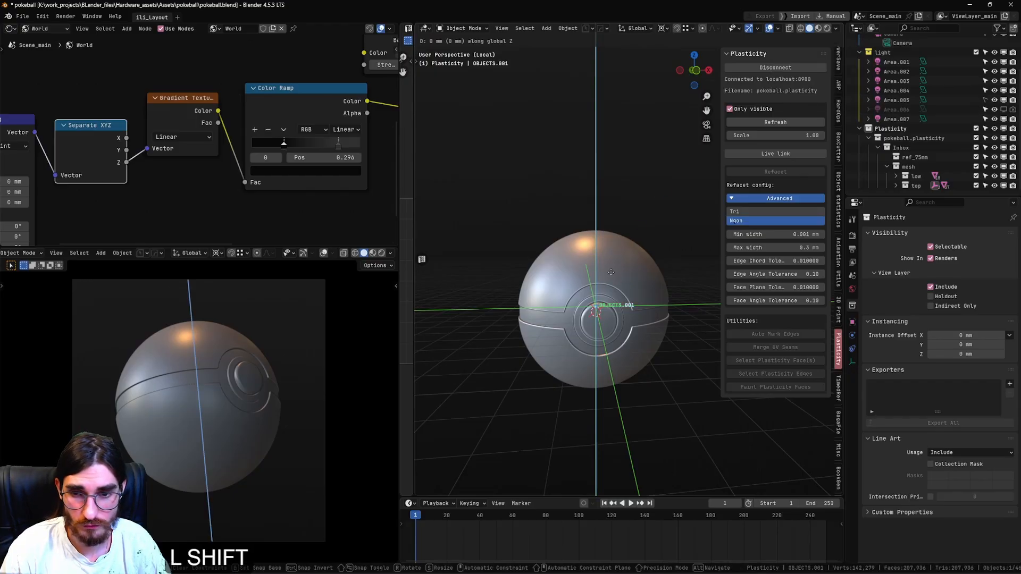
left_click(614, 301, "shift")
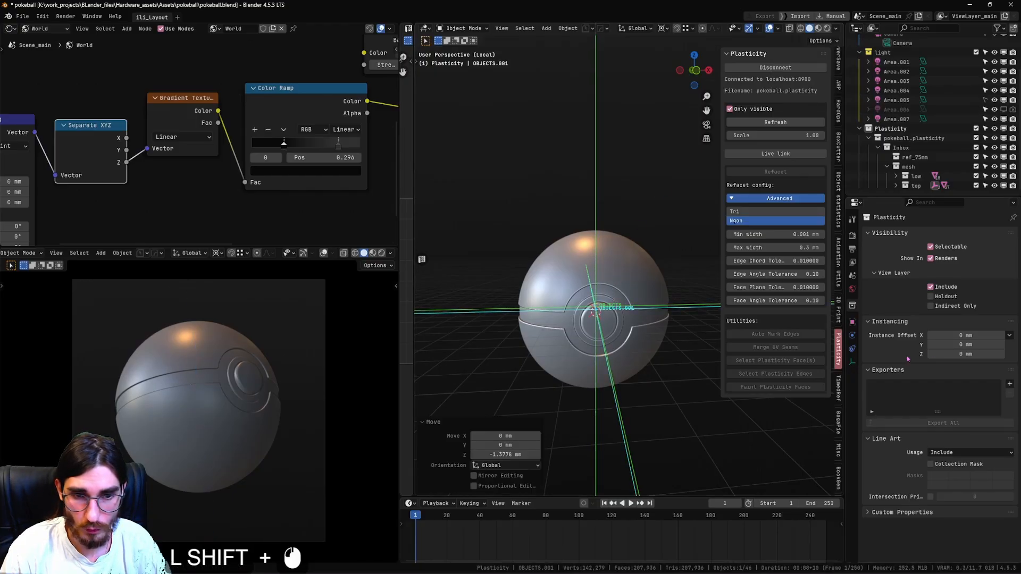
Reduce both empties' display size, setting the upper half's to 32 mm, and move that one about 36.43 mm along Y to the ball's back.
left_click(852, 362)
left_click_drag(968, 258, 959, 258, "shift")
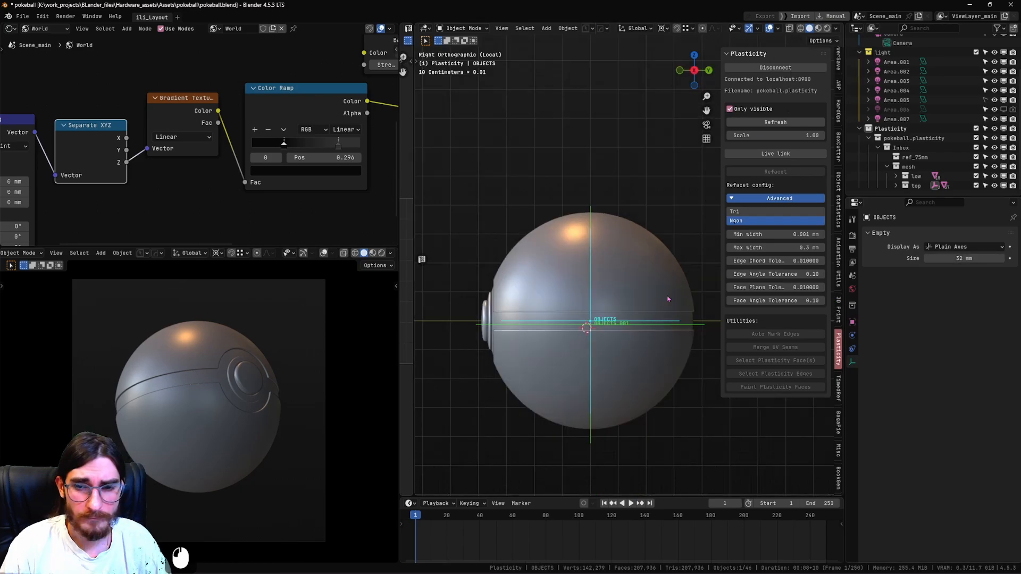
key("g")
key("x")
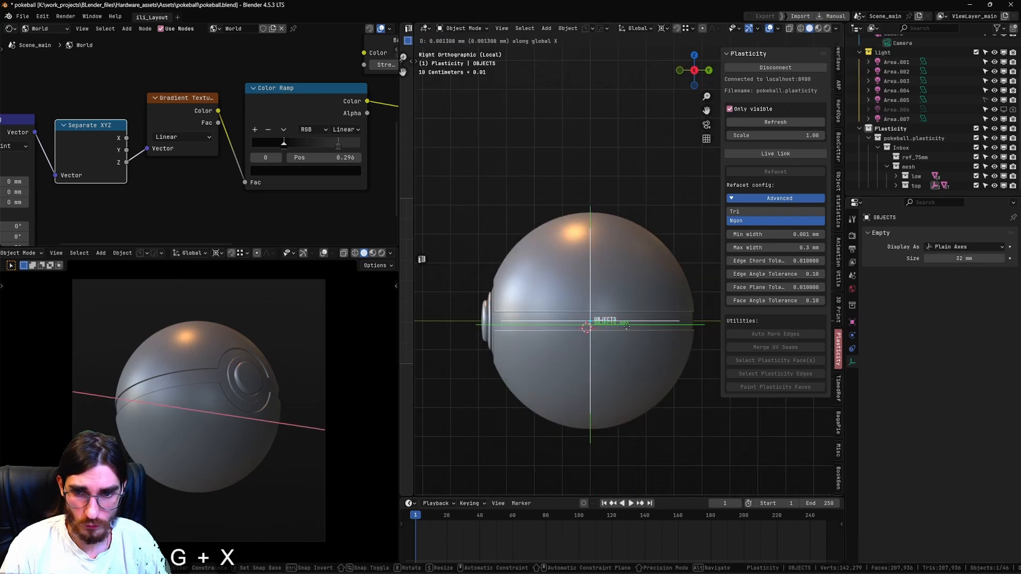
key("y")
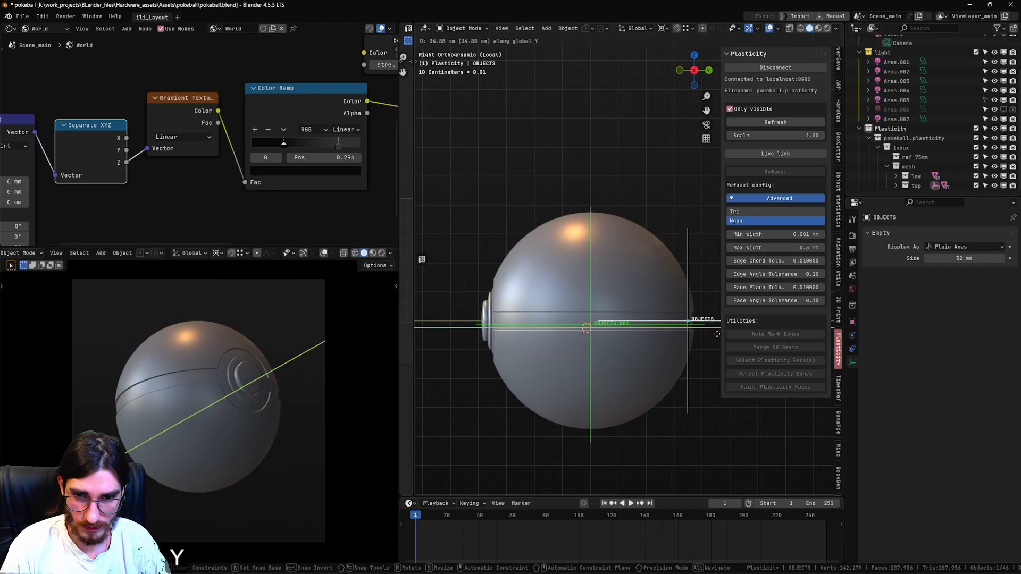
key("shift")
left_click(747, 329, "shift")
middle_click_drag(746, 329, 682, 301, "shift")
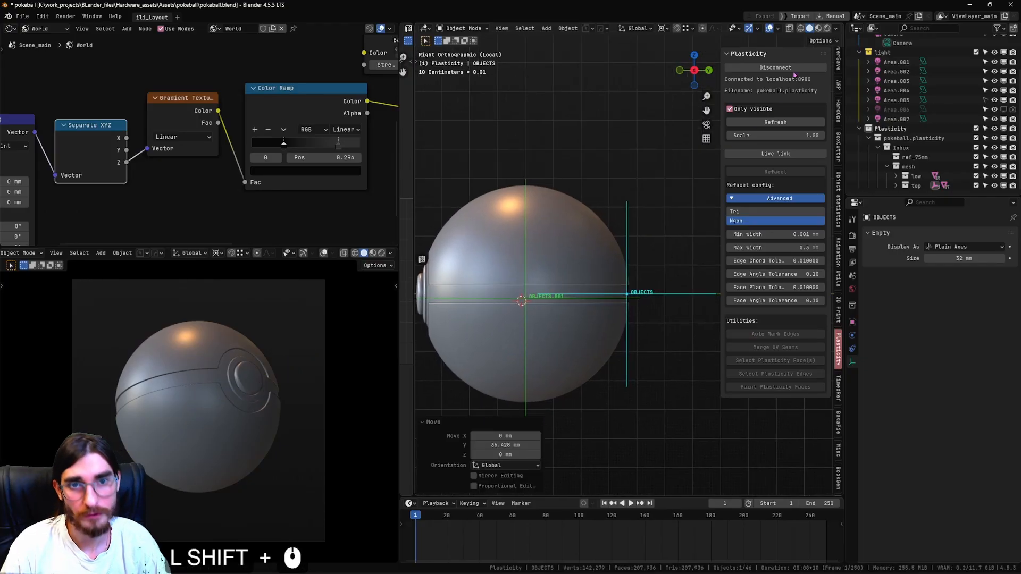
Turn off parents-only transforms, try rotating the upper half's empty in the side view, and undo the rotation.
left_click(825, 42)
left_click(819, 90)
key("r")
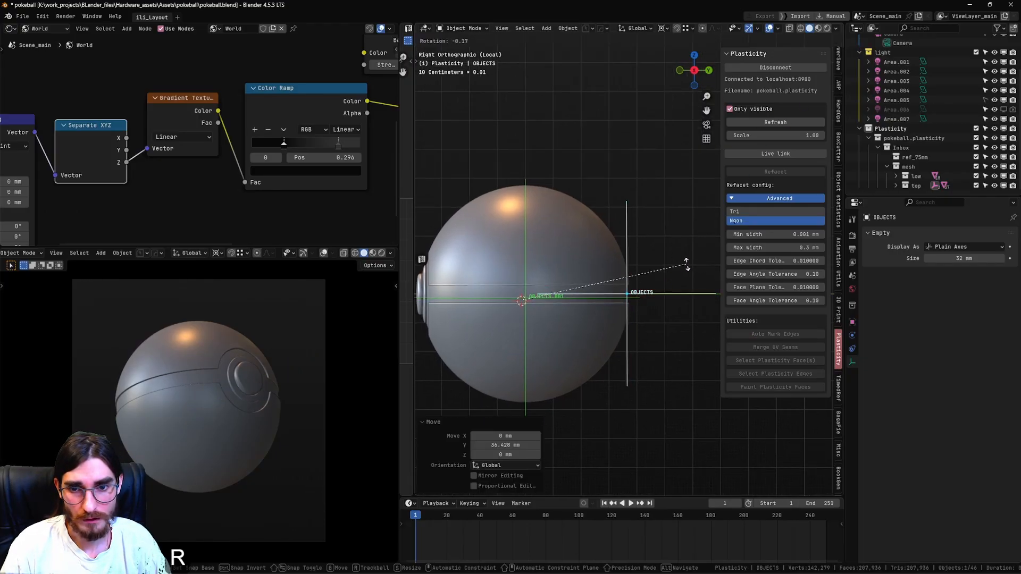
right_click(688, 277)
left_click(675, 296)
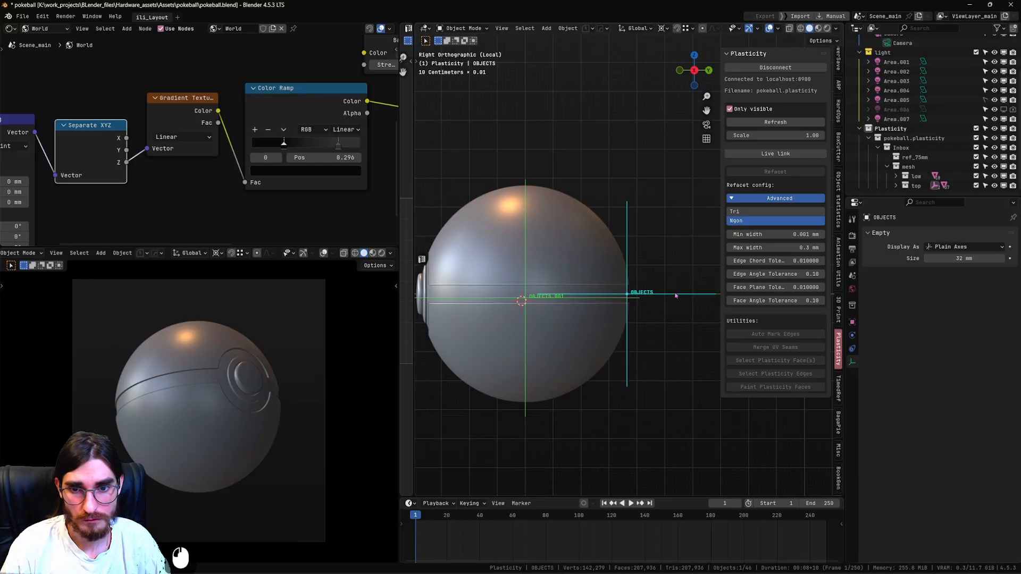
key("r")
left_click(692, 254)
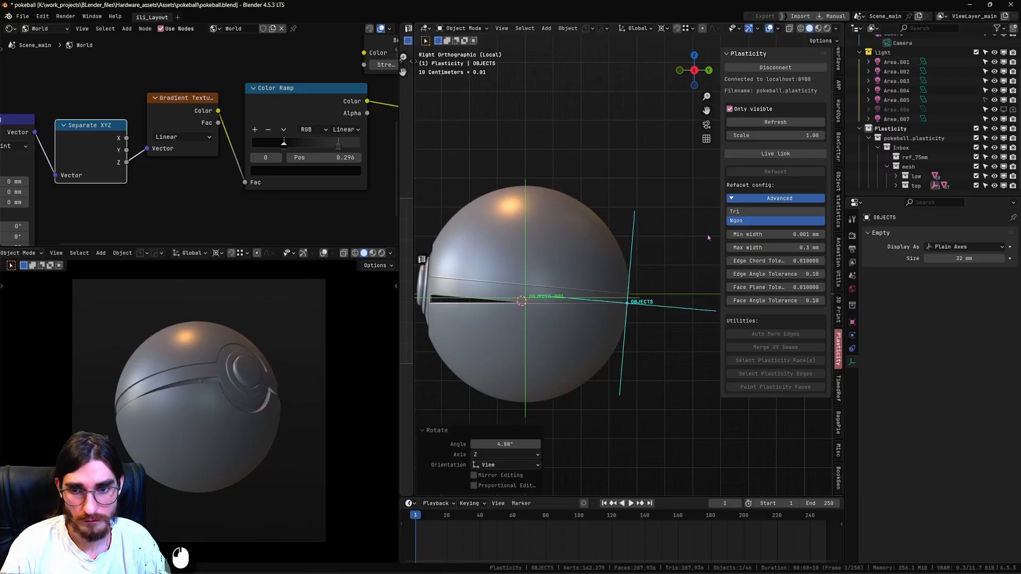
left_click(690, 255)
key("ctrl+z")
key("ctrl+z")
Set the transform pivot point to Individual Origins, test-open the upper half by rotating its empty 29.5°, and undo the rotation.
left_click(663, 29)
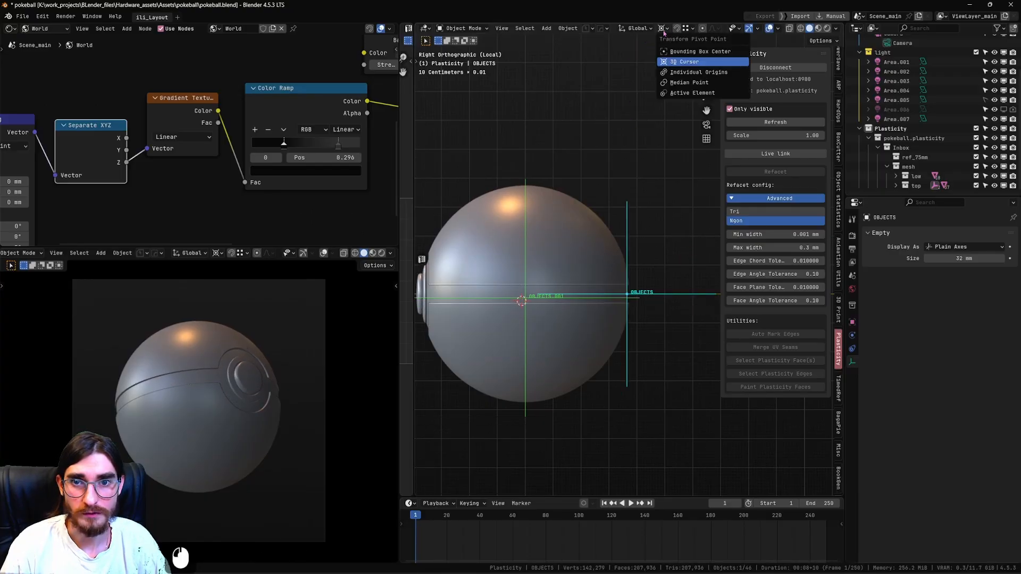
left_click(696, 72)
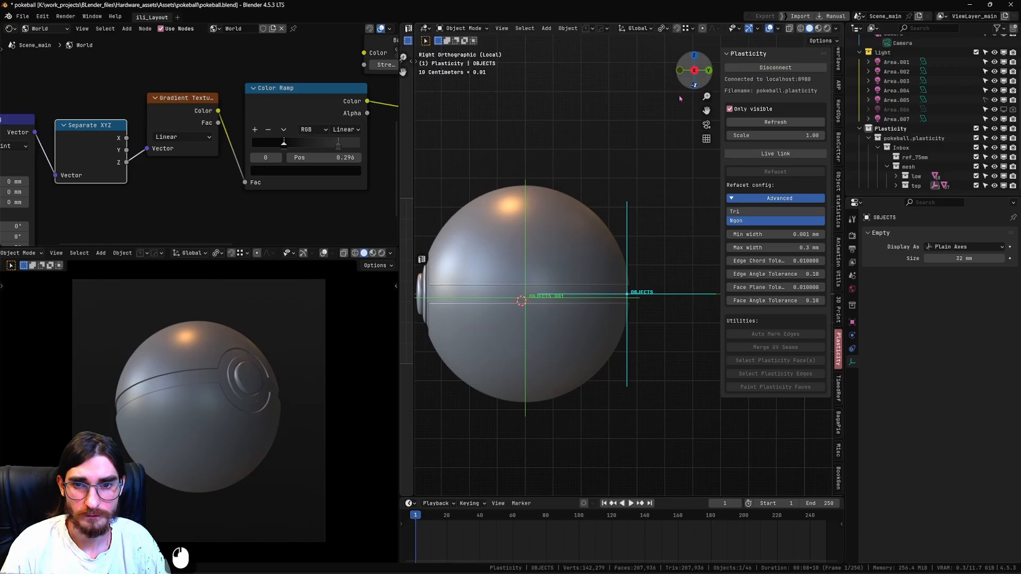
key("r")
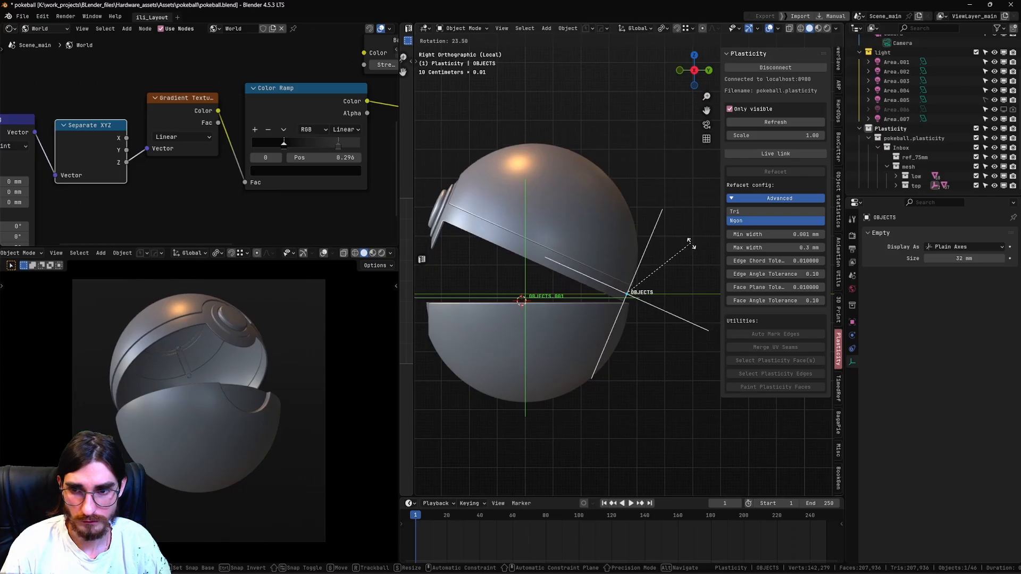
left_click(698, 259)
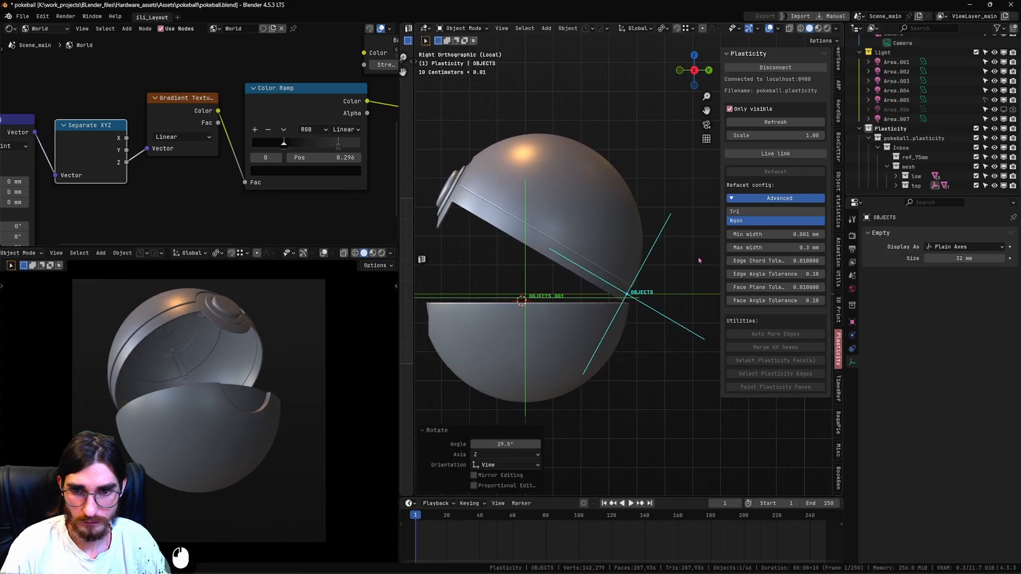
key("ctrl+z")
Limit transforms to parents only, move the upper half's empty about 2.90 mm down along global Z, and turn that limit off again.
scroll(639, 313, "up", 5)
middle_click_drag(639, 313, 697, 215, "shift")
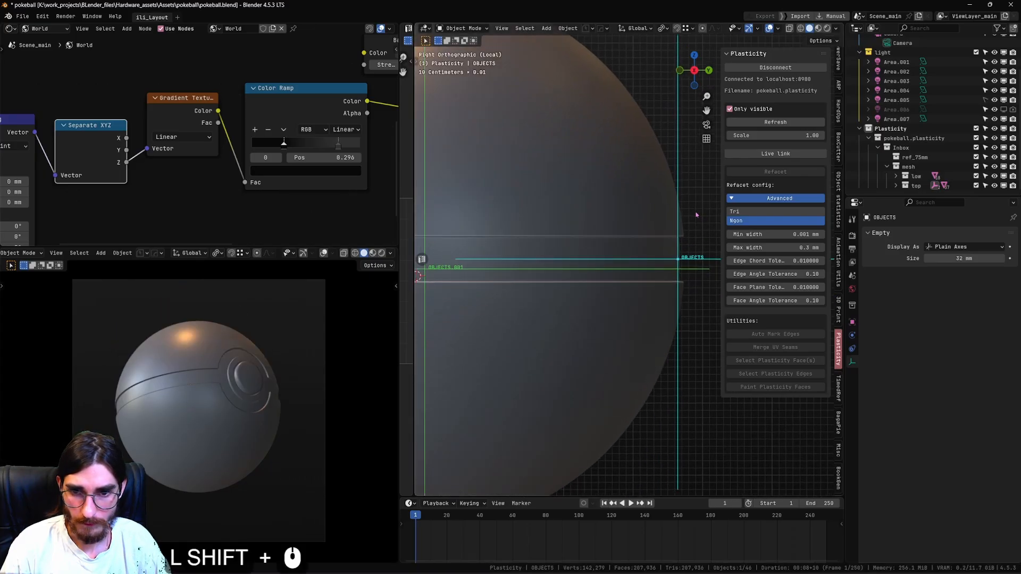
scroll(697, 215, "down", 5)
left_click(819, 43)
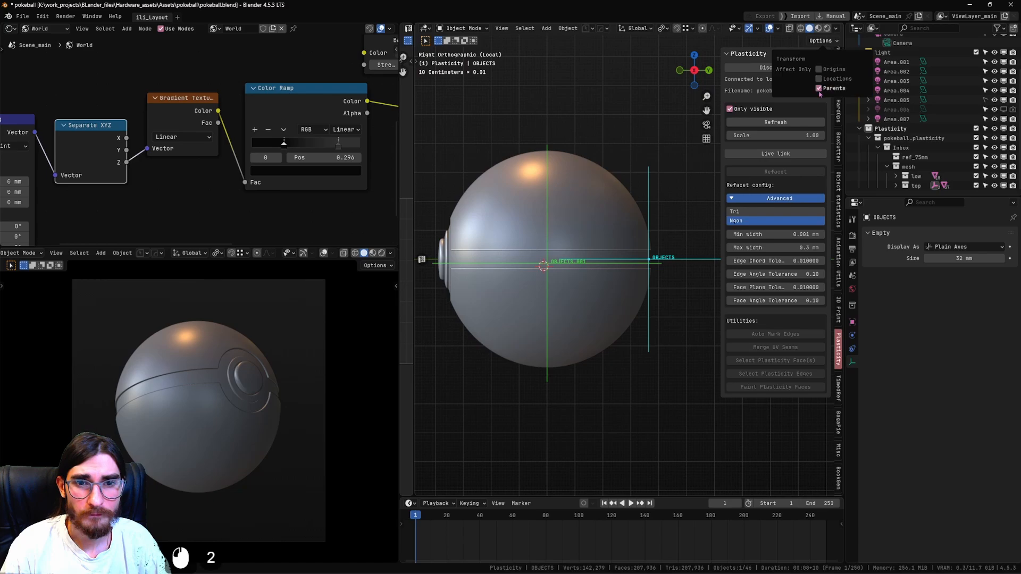
key("g")
key("z")
key("shift")
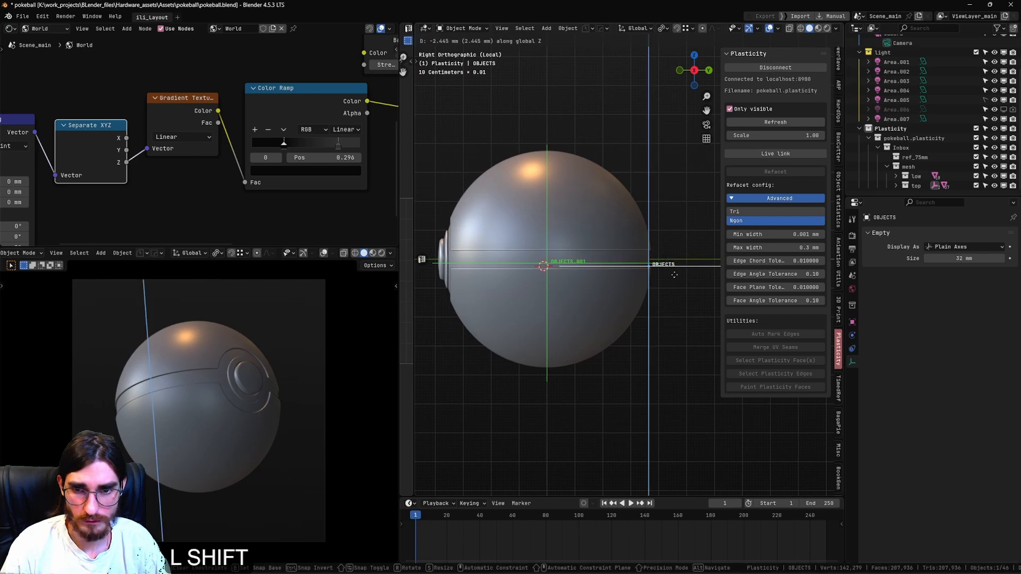
left_click(674, 287, "shift")
left_click(820, 41)
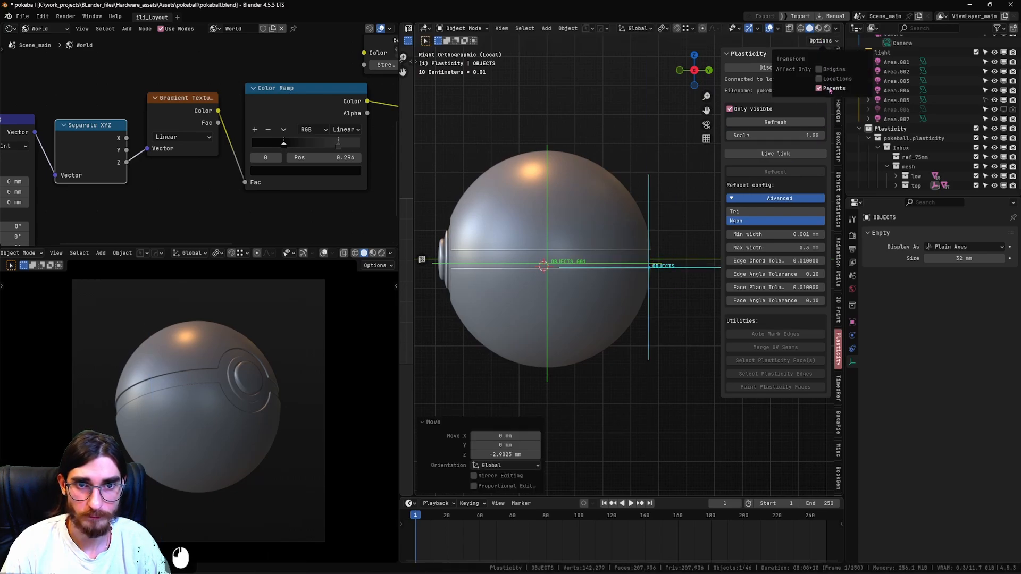
Test-open the upper half in the side view by rotating its empty 18.9° and a further 3.99°.
key("r")
key("shift")
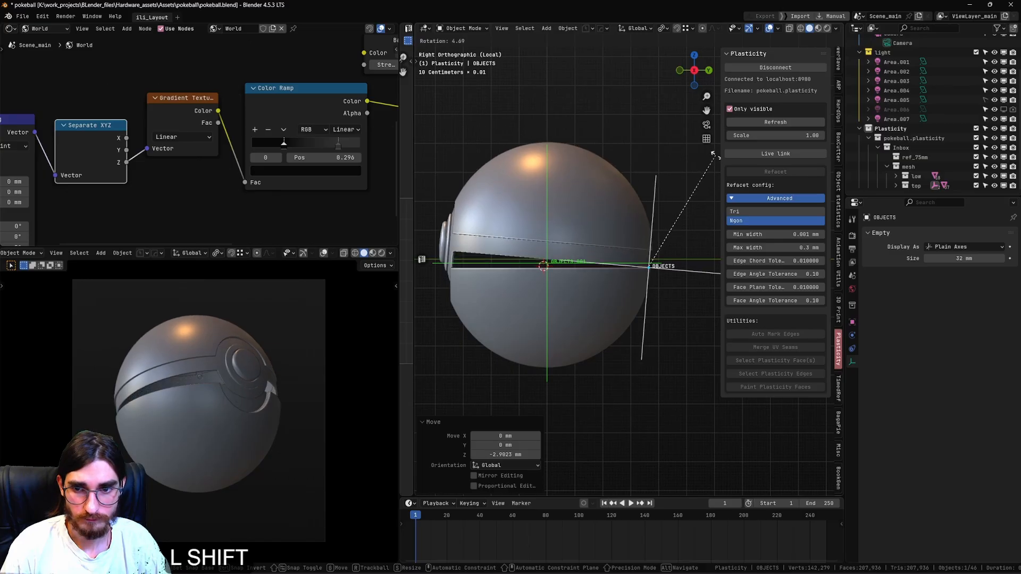
left_click(623, 195)
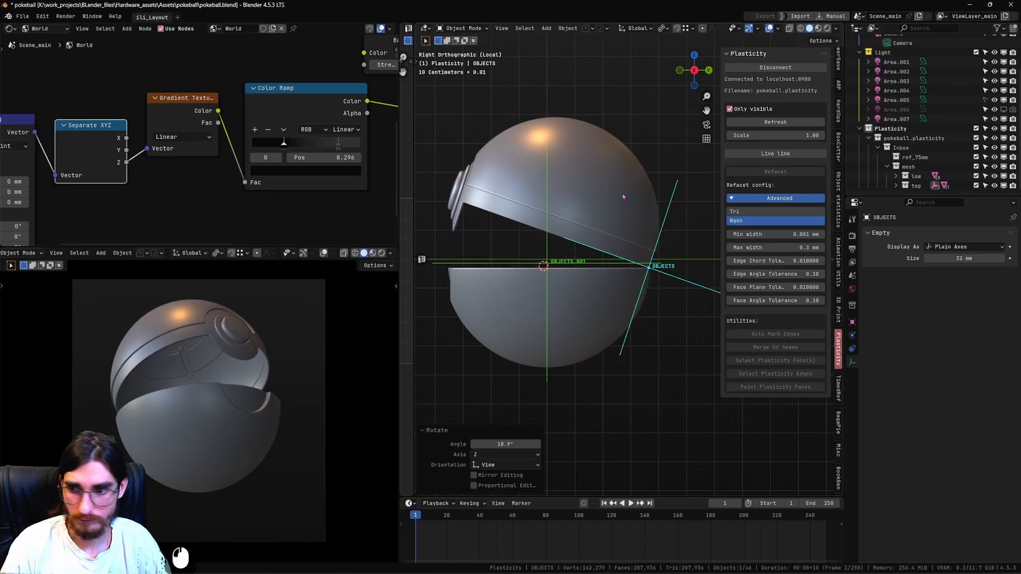
mouse_move(614, 192)
middle_mouse_down("shift")
mouse_move(624, 187)
mouse_move(619, 205)
middle_mouse_up("shift")
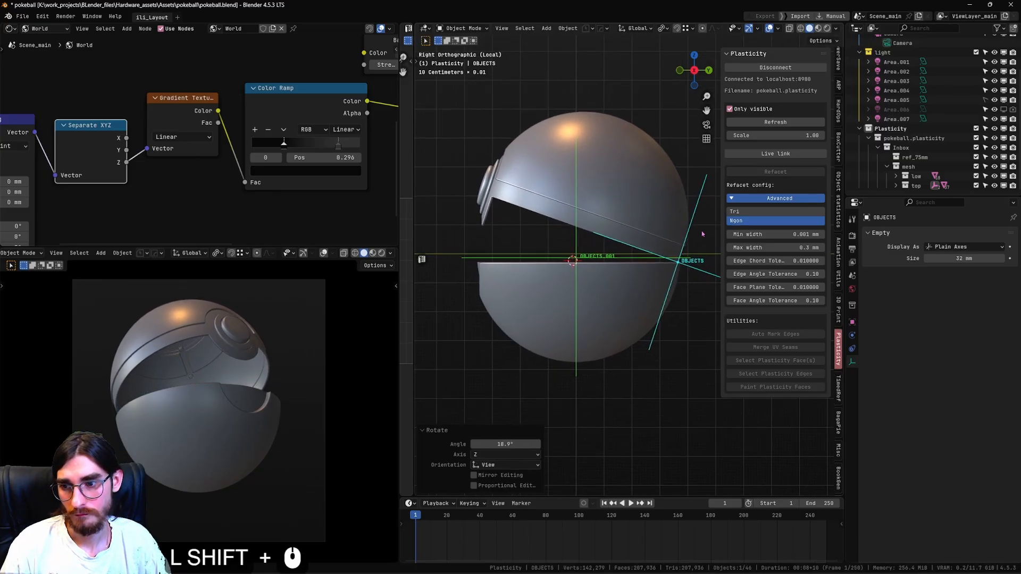
middle_click_drag(702, 233, 661, 238, "shift")
key("r")
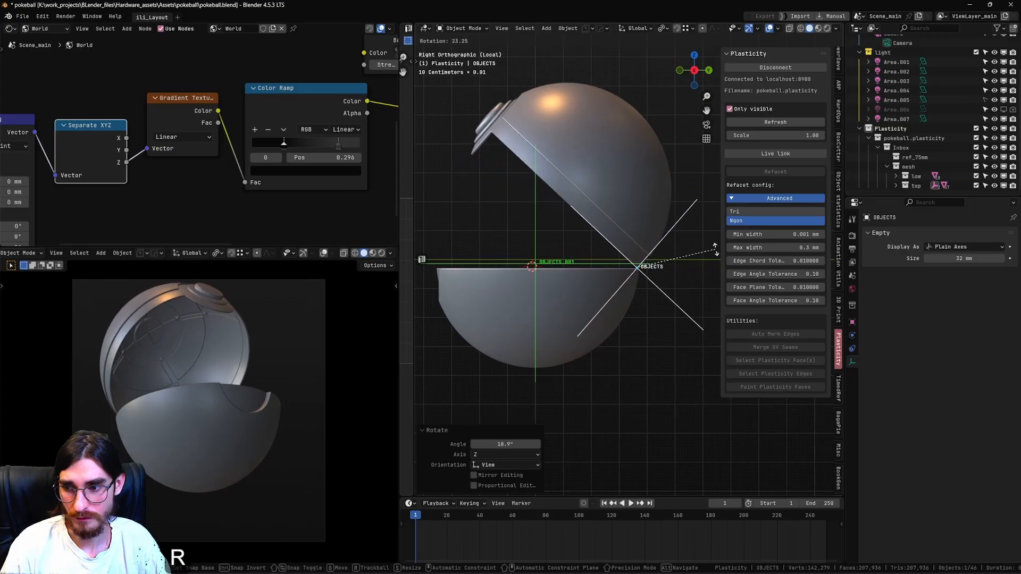
left_click(664, 263)
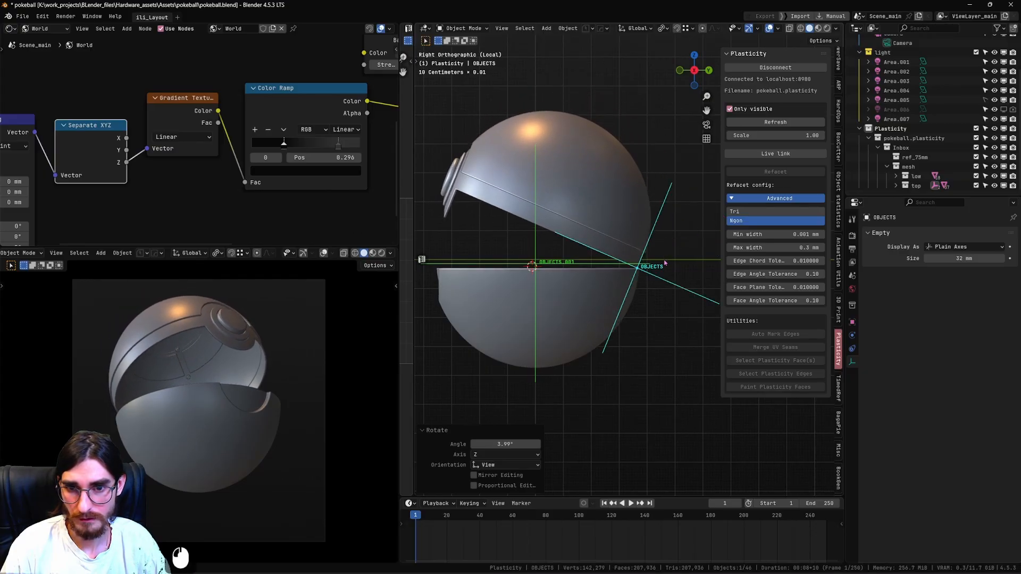
Fine-tune the upper half's empty with a 0.68° rotation and a move of about 0.06 mm along negative Y.
middle_click_drag(664, 263, 657, 256, "shift")
key("g")
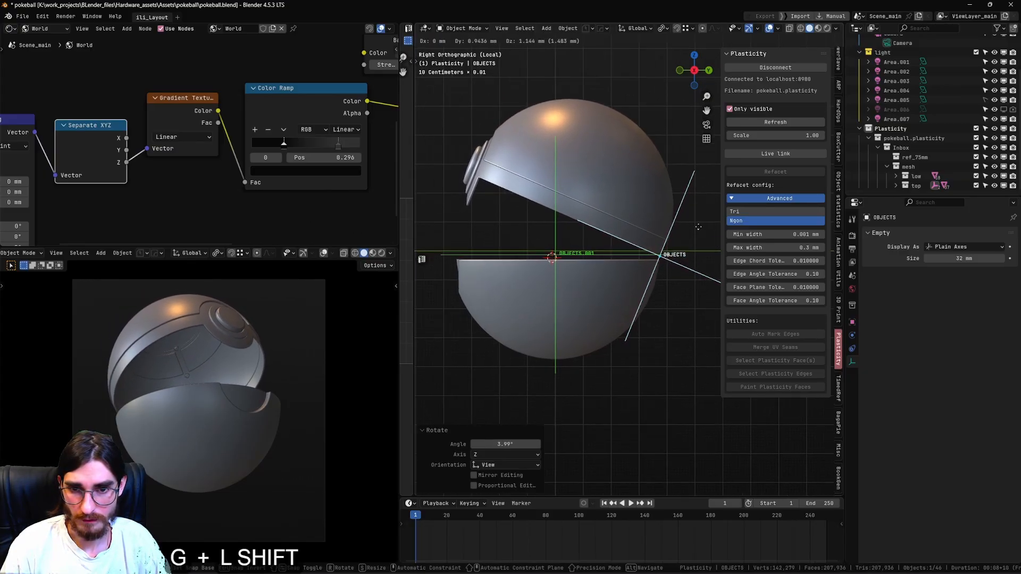
left_click(701, 222, "shift")
key("g")
left_click(708, 245, "shift")
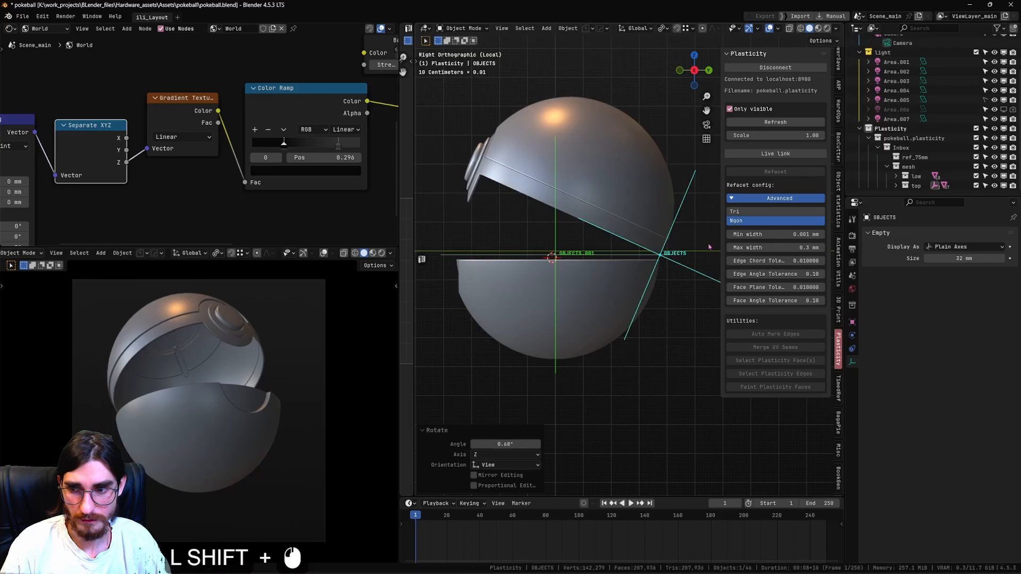
middle_click_drag(694, 248, 693, 244)
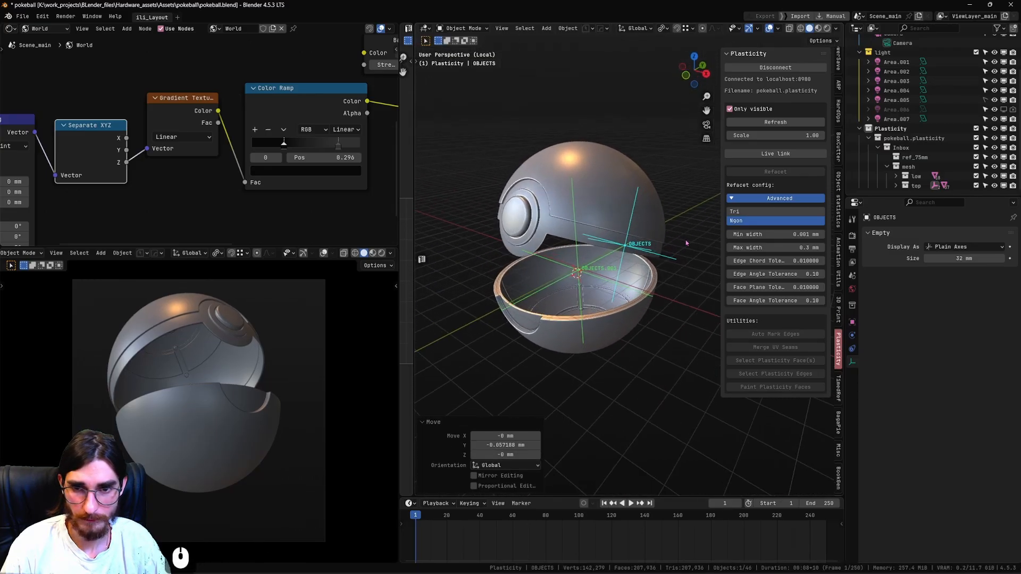
Rotate the upper half's empty about global Z, try clearing its rotation and location, and undo the clearing.
key("r")
key("z")
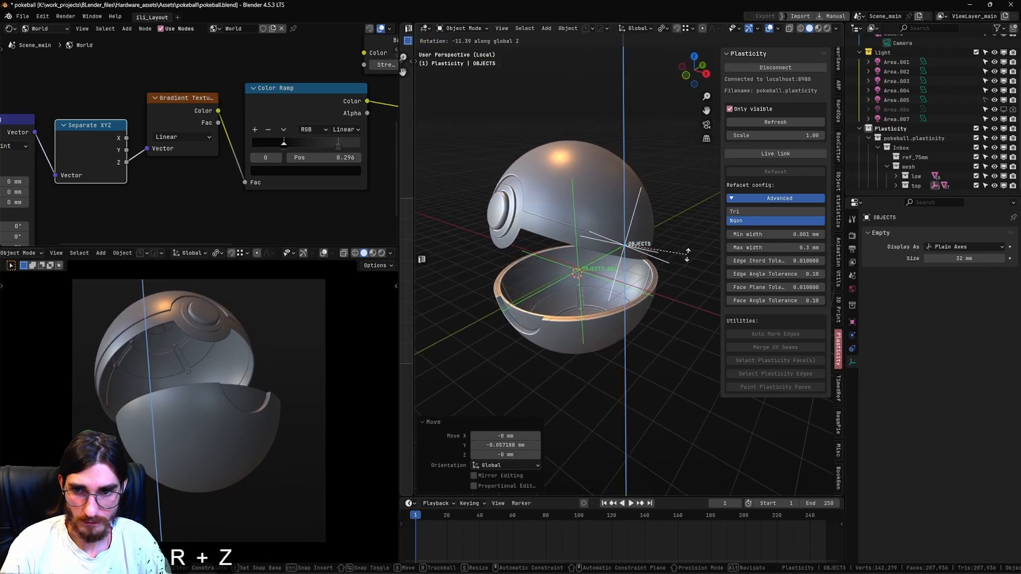
left_click(684, 262)
key("alt+r")
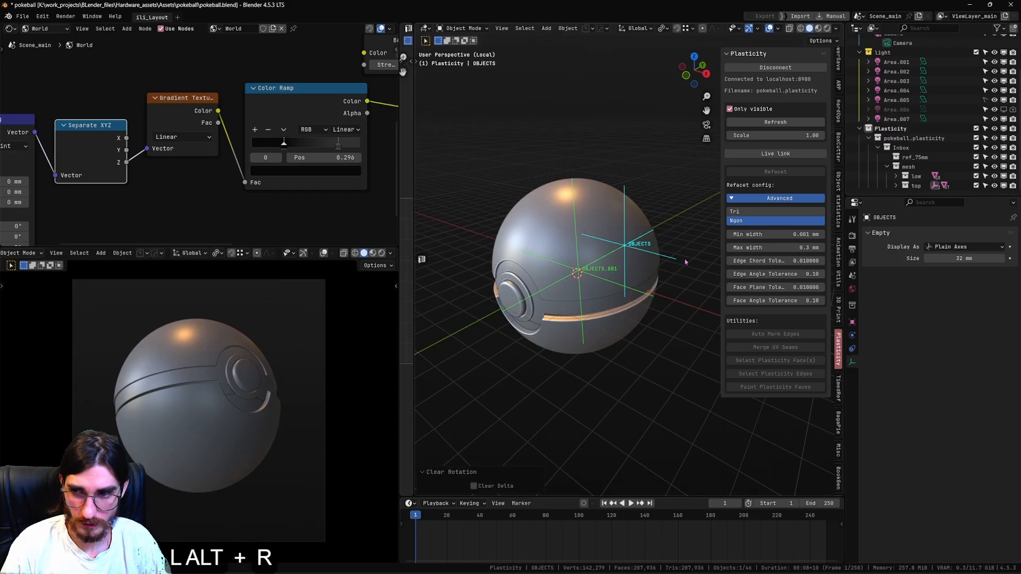
key("alt+g")
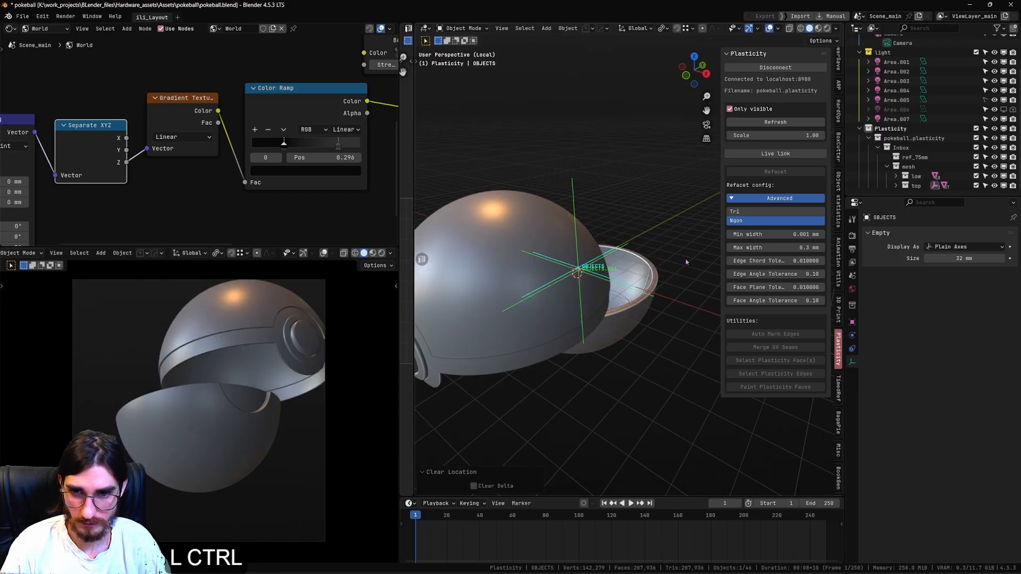
key("ctrl+z")
key("ctrl+z")
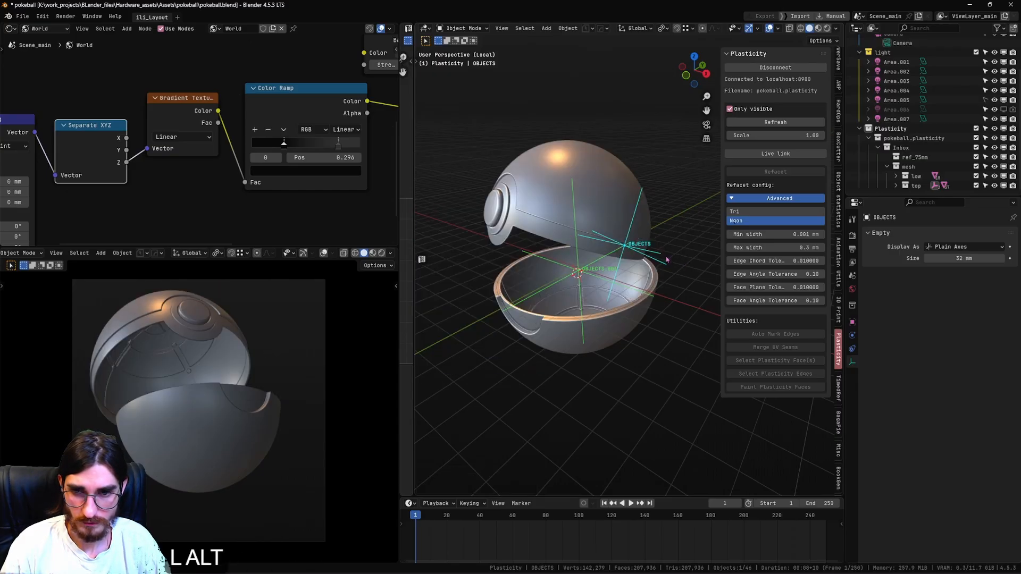
Undo the test rotations and moves of the upper half's empty, back to the closed ball.
middle_click_drag(686, 262, 510, 262, "alt")
key("ctrl+z")
key("ctrl+z")
key("ctrl+z")
key("ctrl+z")
key("ctrl+z")
key("ctrl+z")
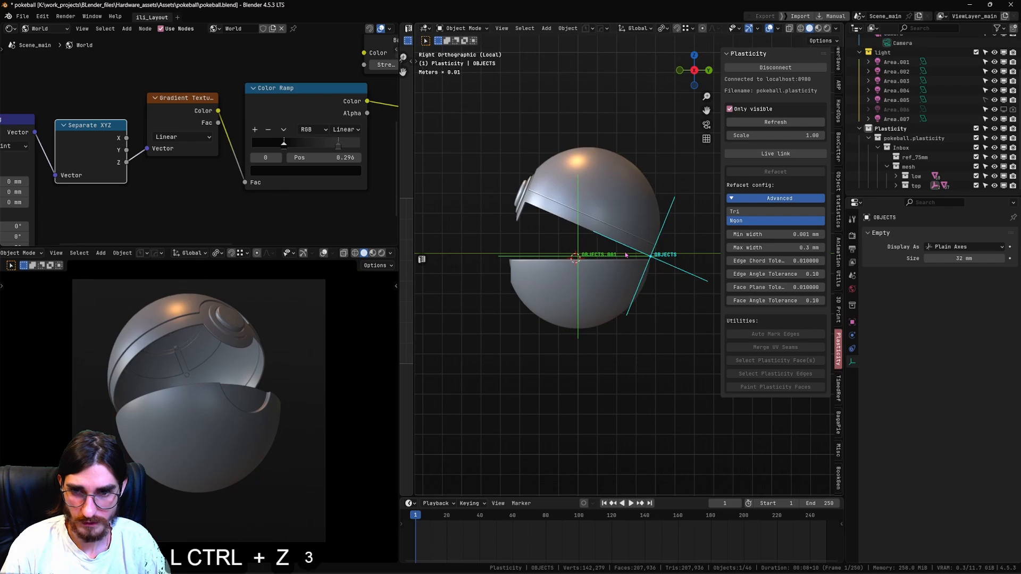
Keyframe the upper half's empty in its closed pose at frame 0 and return to frame 1.
middle_click_drag(648, 257, 666, 261, "shift")
scroll(667, 262, "up", 1)
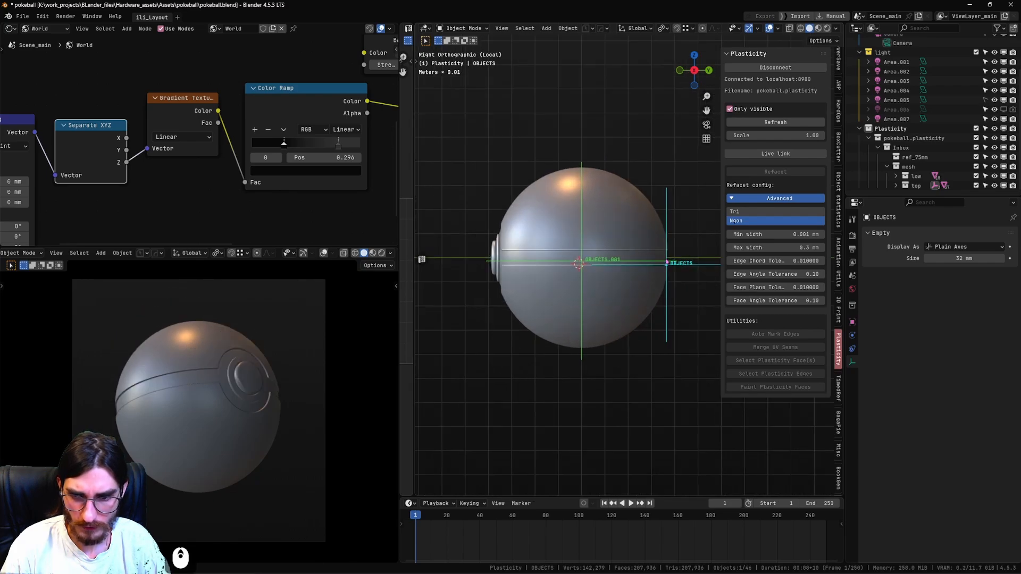
scroll(562, 542, "down", 1, "alt")
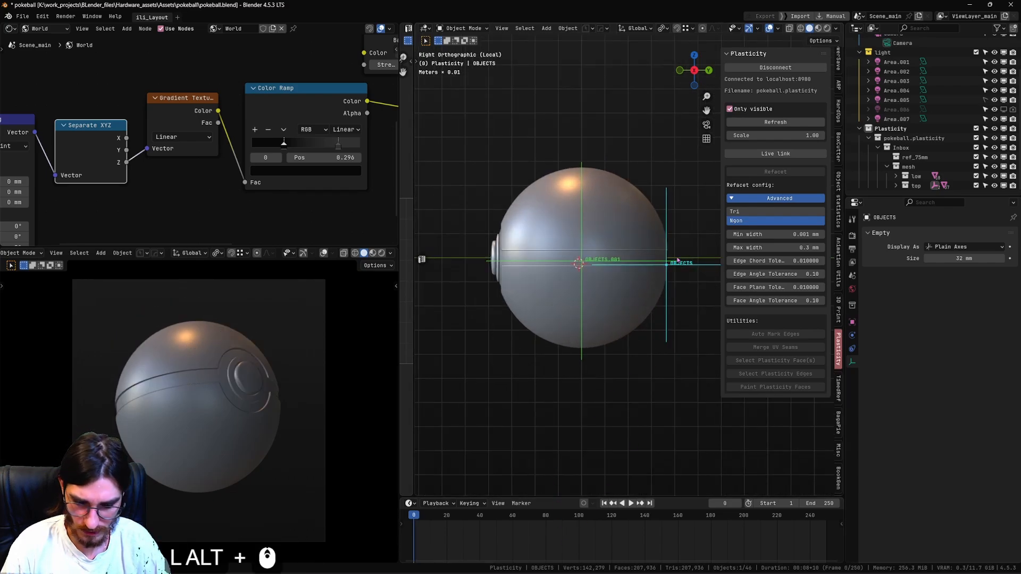
key("i")
scroll(513, 533, "up", 1, "alt")
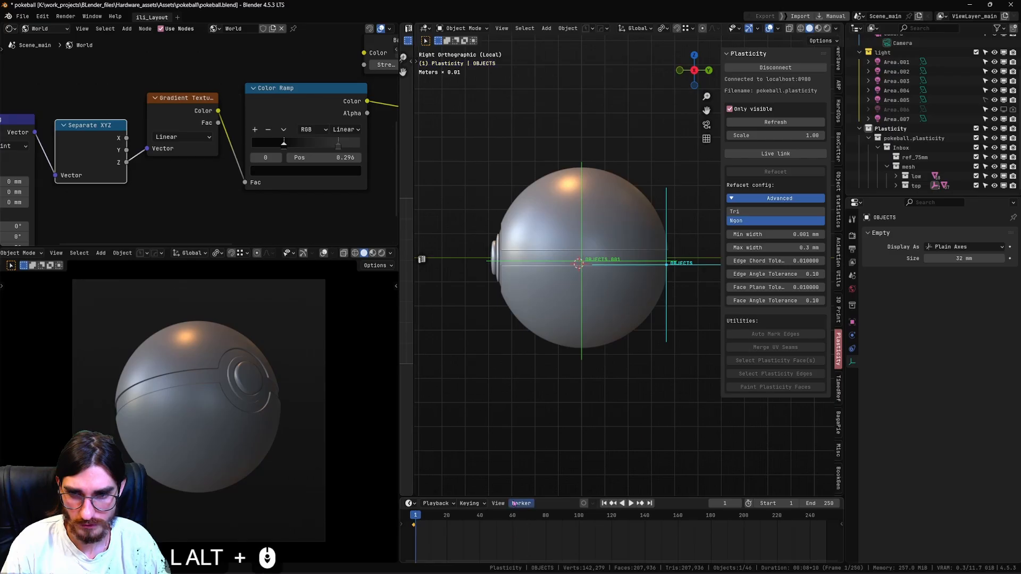
Open the upper half by rotating its empty 28.5° and moving it about 1.39 mm along Y and 4.11 mm along Z.
key("r")
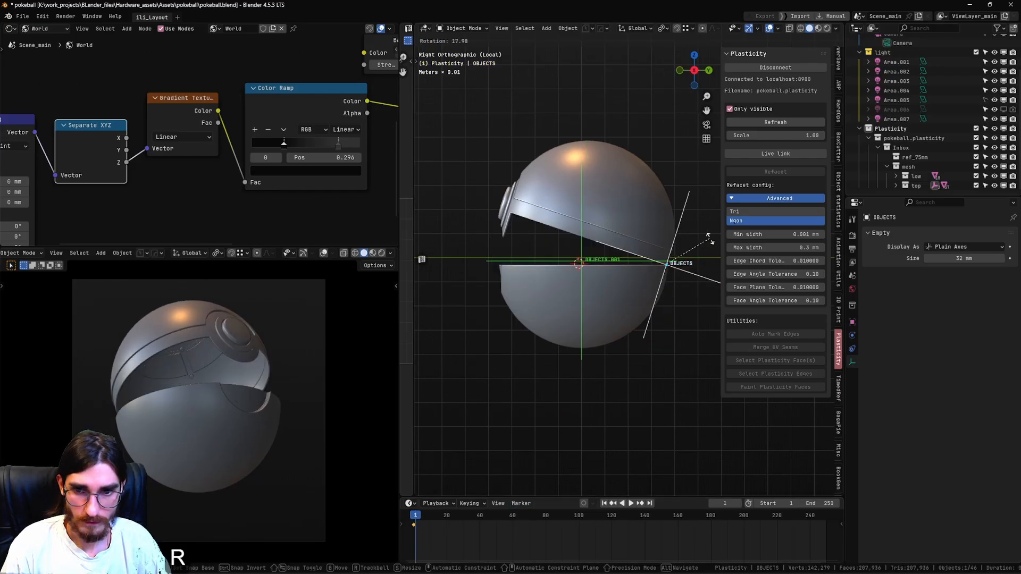
left_click(703, 257)
key("g")
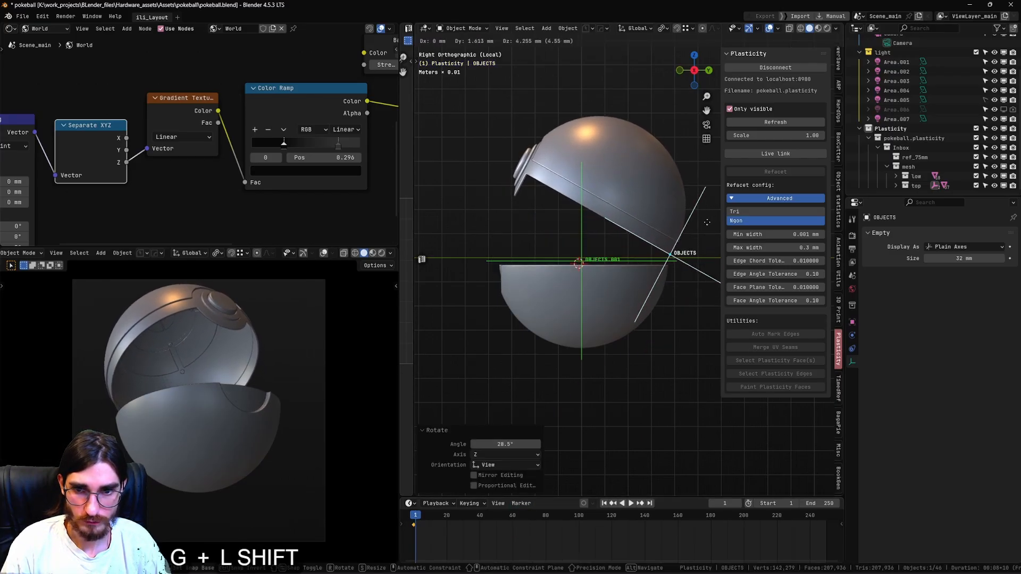
left_click(702, 266, "shift")
Tilt the upper half's empty with trackball rotations, the last one 0.936° and -4.85°, and keyframe the open pose at frame 1.
key("r")
key("r")
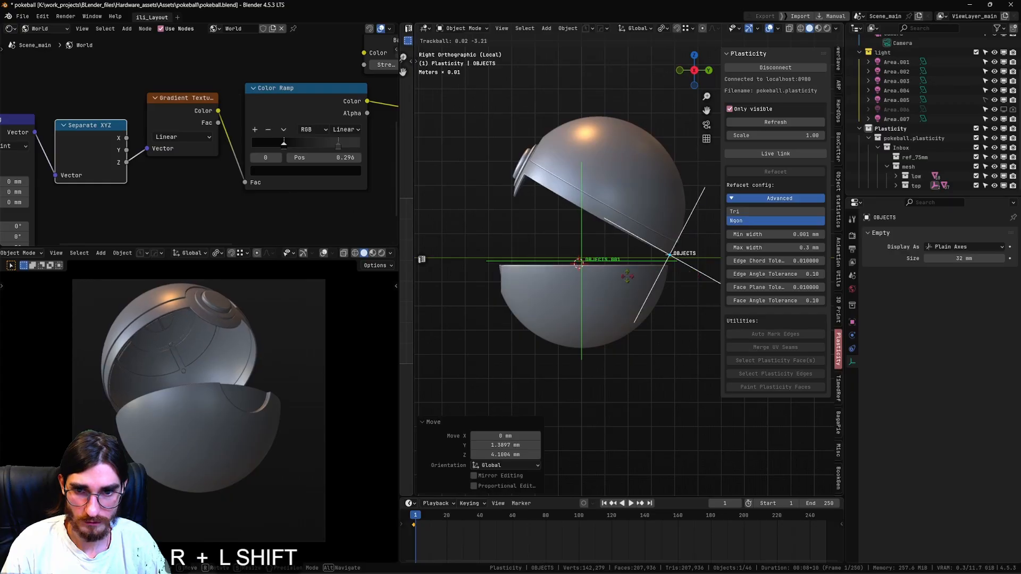
left_click(698, 274, "shift")
middle_click_drag(671, 248, 717, 266)
key("r")
key("r")
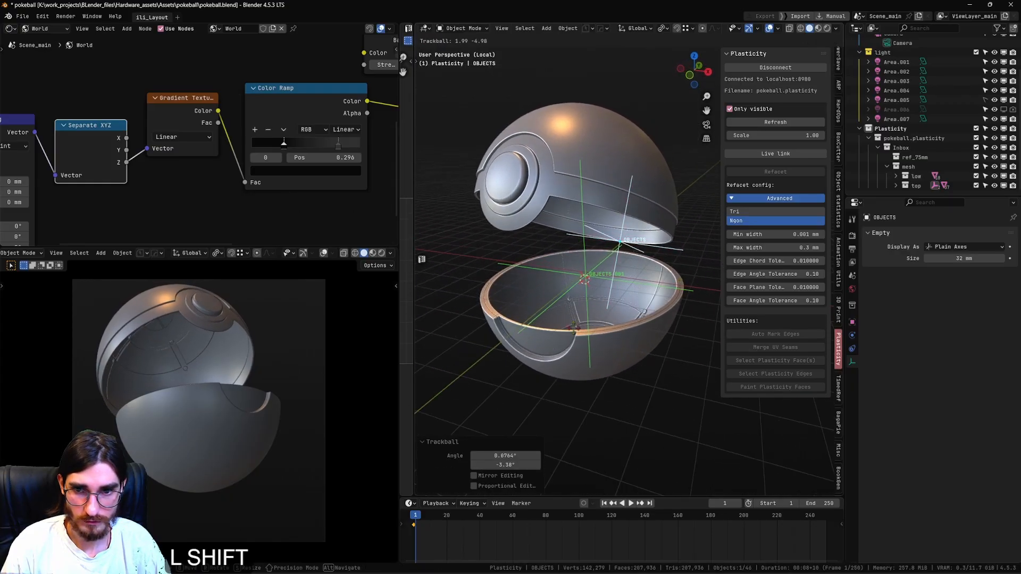
left_click(632, 302)
scroll(632, 302, "down", 2)
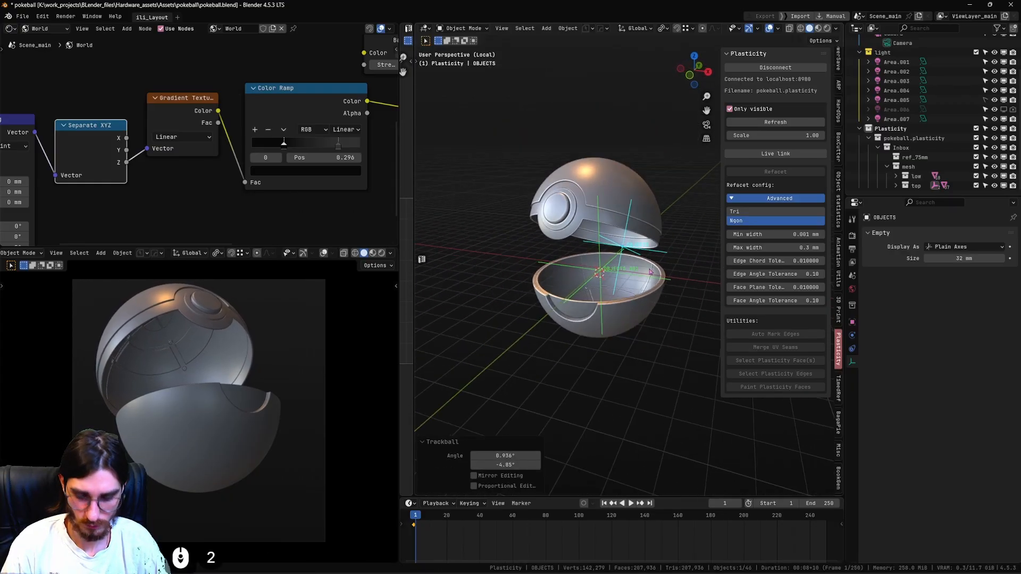
key("i")
scroll(482, 539, "up", 1, "alt")
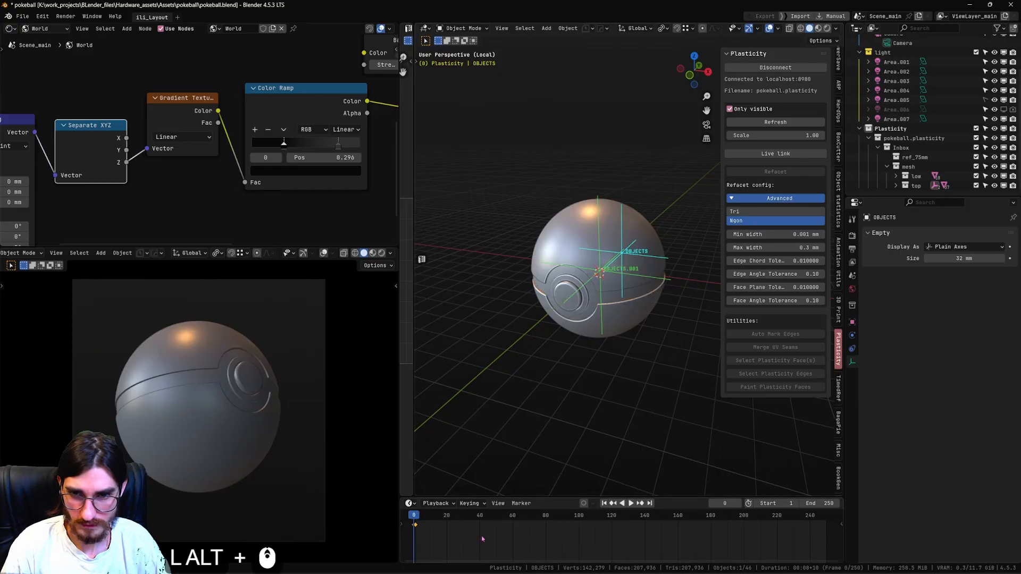
scroll(482, 539, "down", 1, "alt")
Select the lower half's empty, keyframe its closed pose at frame 0, and return to frame 1.
left_click(612, 265)
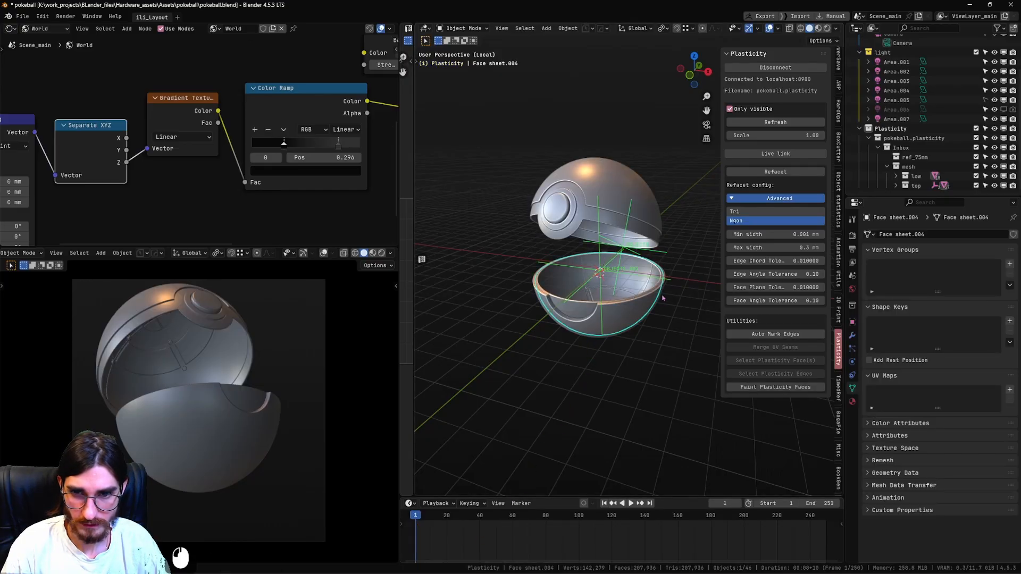
left_click(602, 258)
scroll(545, 544, "up", 1, "alt")
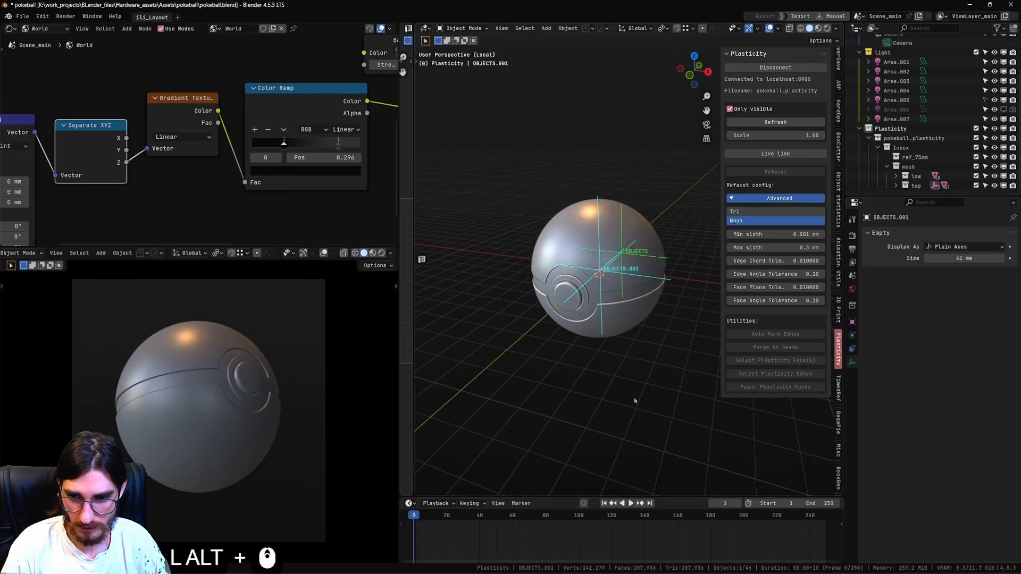
scroll(535, 535, "down", 1, "alt")
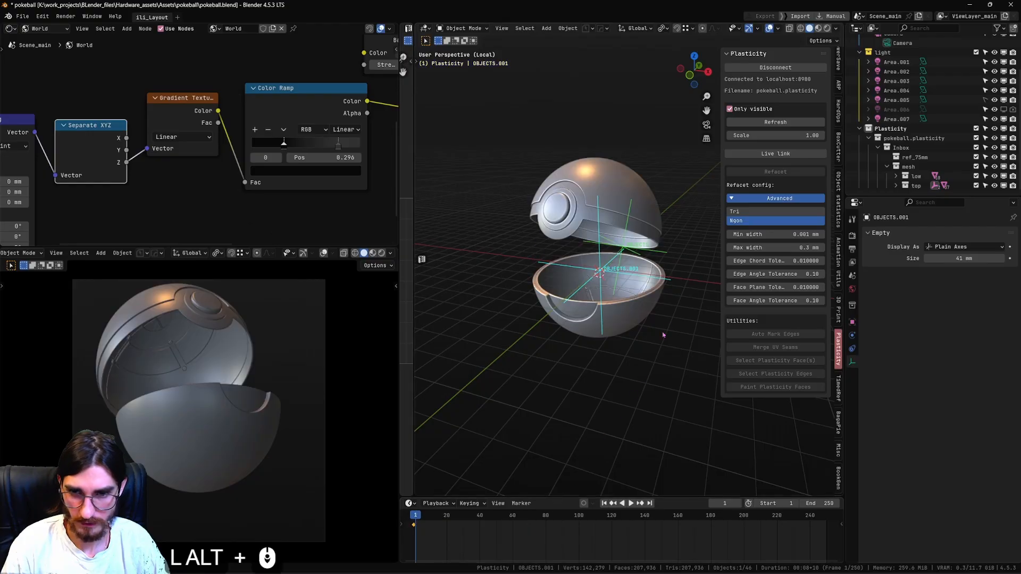
Rotate the lower half's empty slightly about Z and tilt it with a trackball rotation of 3.27° and -2.81°.
key("r")
key("z")
left_click(683, 299)
middle_click_drag(684, 298, 644, 355, "alt")
key("r")
key("r")
left_click(662, 322, "shift")
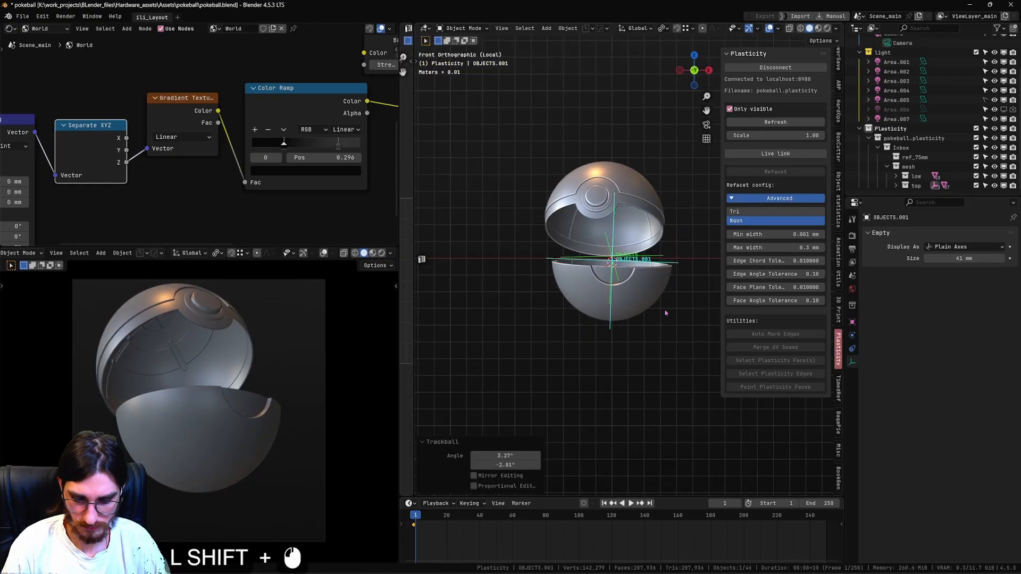
Keyframe the lower half's tilted pose at frame 1 and save the file.
scroll(665, 313, "up", 1, "alt")
scroll(665, 313, "down", 1, "alt")
key("ctrl+s")
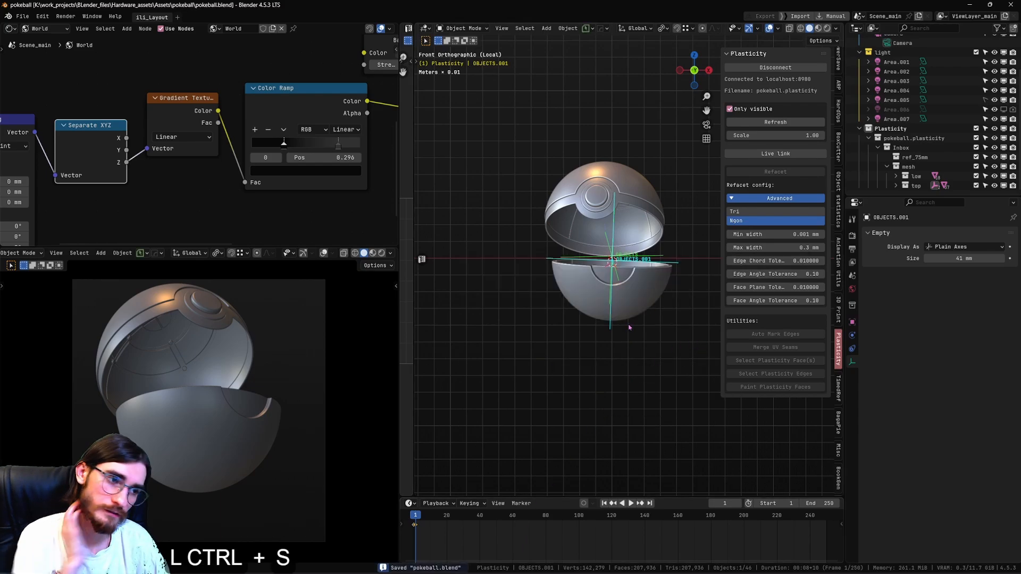
Select the scene camera and leave local view to show it together with the ball.
scroll(509, 304, "down", 7)
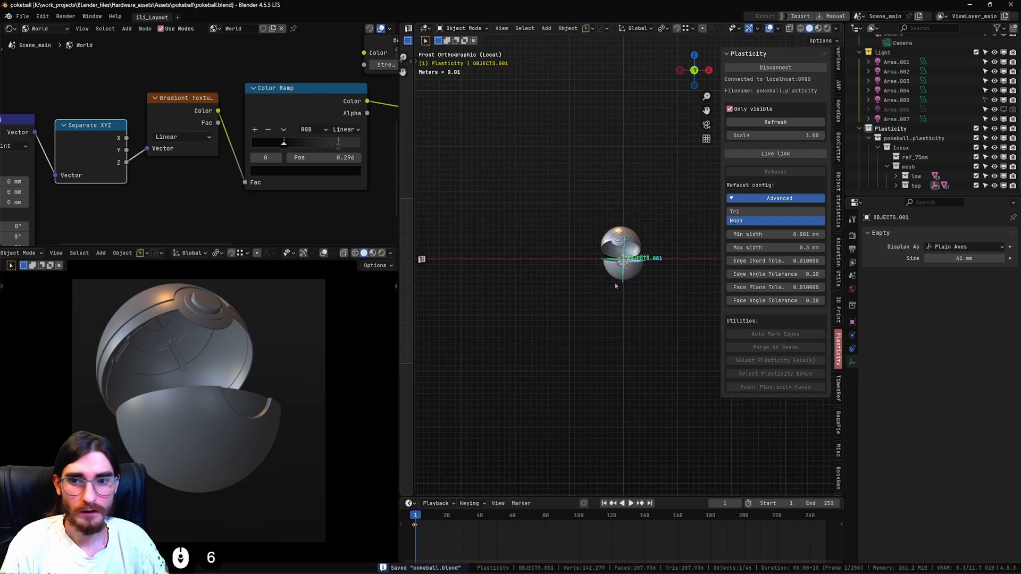
scroll(899, 79, "up", 4)
left_click(899, 78)
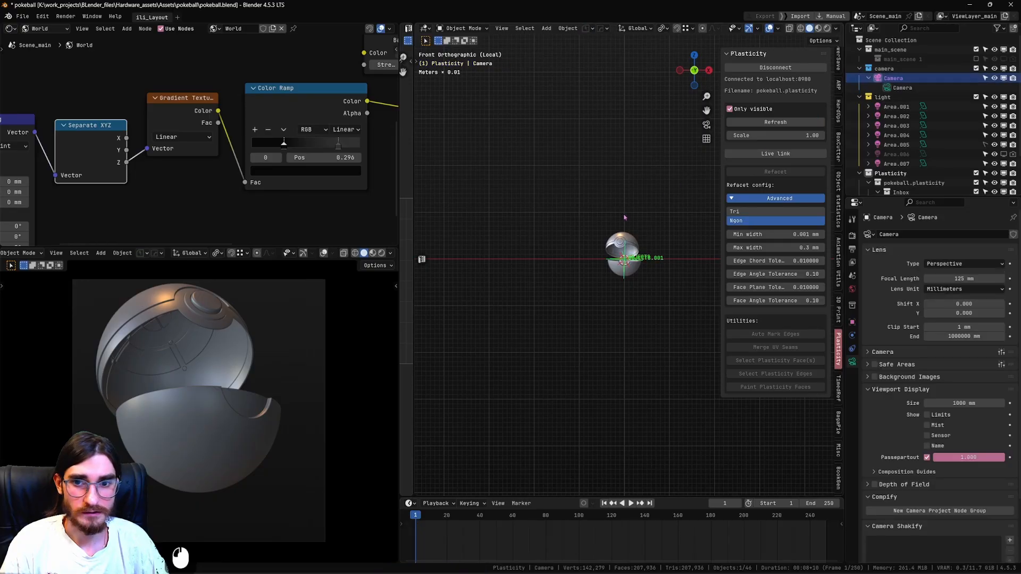
middle_click_drag(659, 133, 680, 165)
middle_click_drag(646, 210, 627, 224)
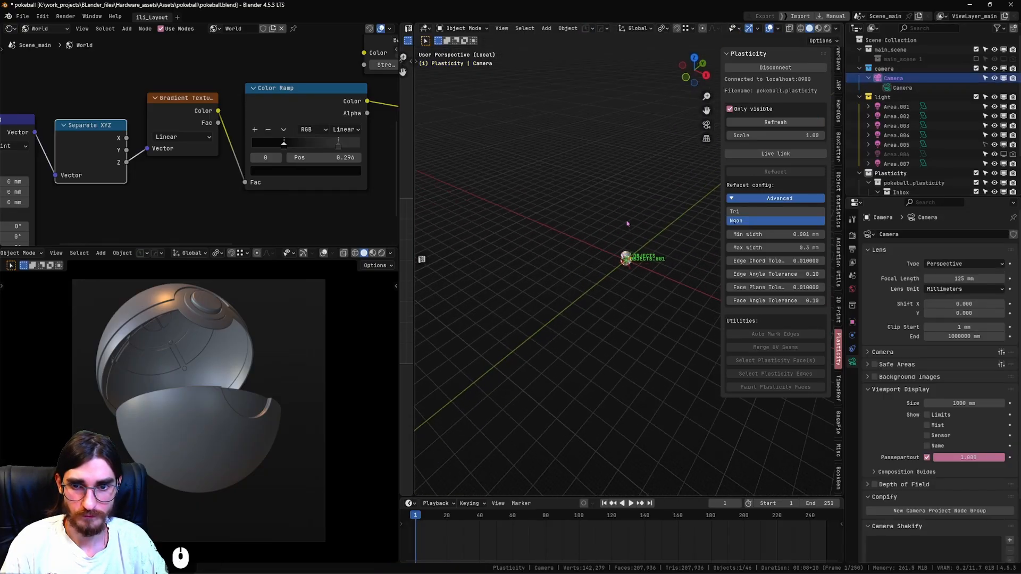
scroll(639, 252, "up", 6)
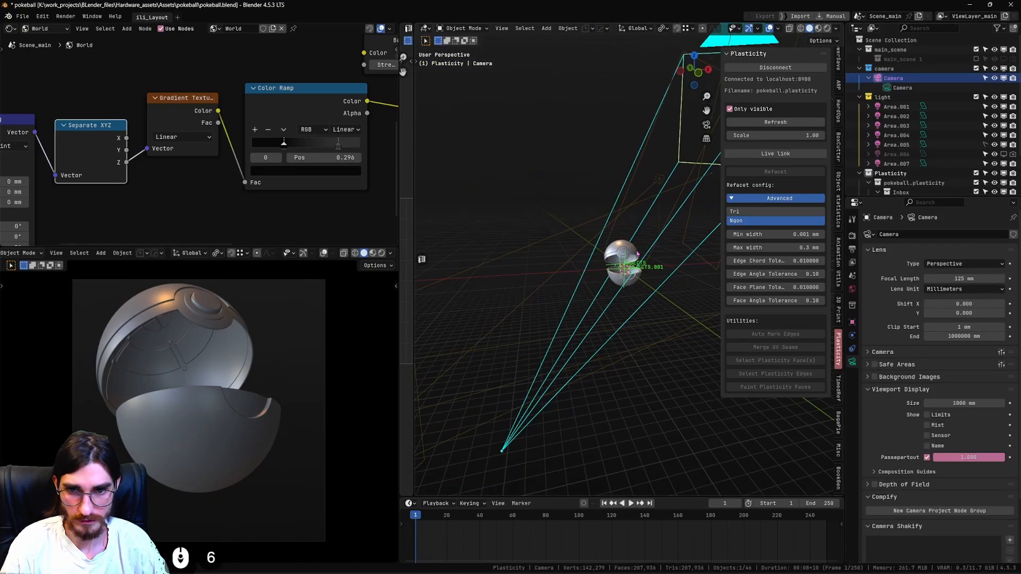
Move the camera about 10.6 mm along global Z and about -1.4 mm along global X.
key("g")
key("z")
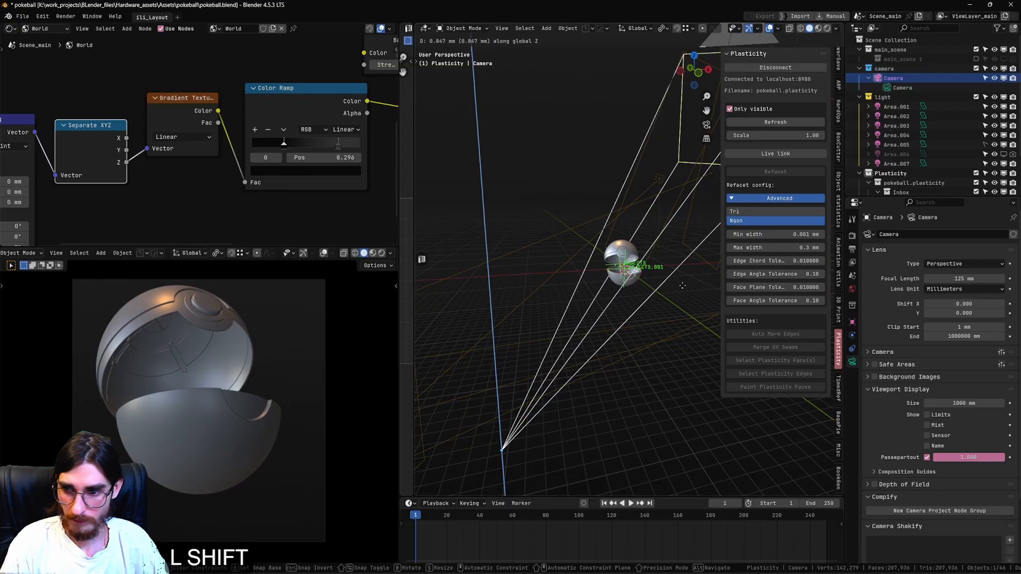
left_click(665, 335)
key("g")
key("x")
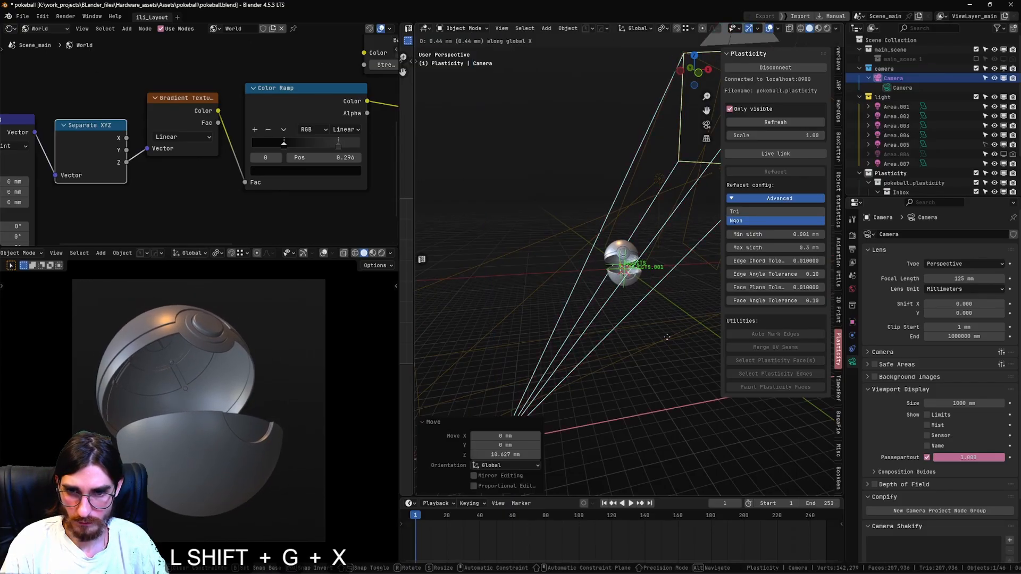
left_click(683, 133)
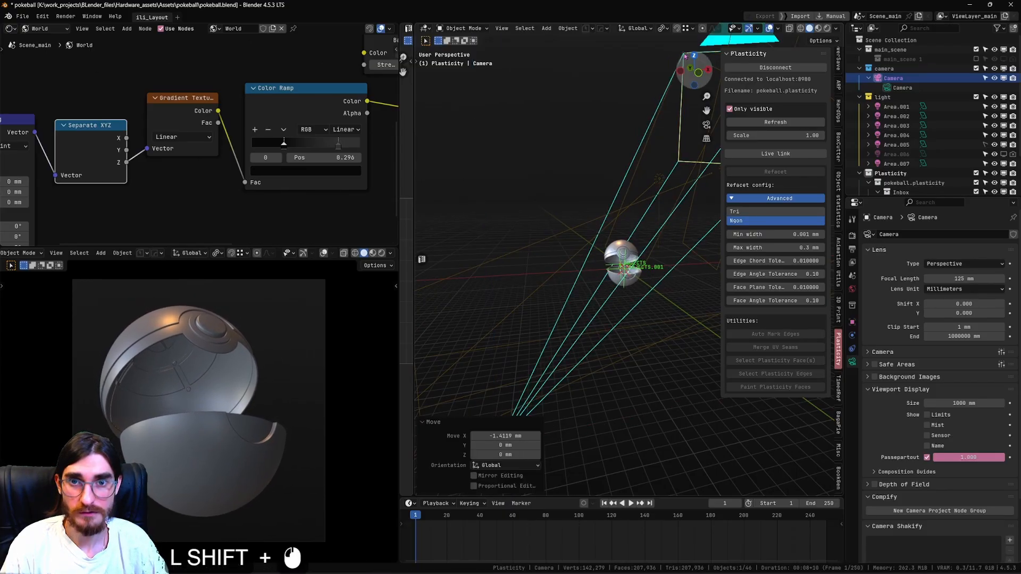
Set the transform pivot to the 3D cursor and rotate the camera around the ball by -13.4° in top view.
left_click(665, 28)
left_click(678, 63)
scroll(642, 200, "down", 6)
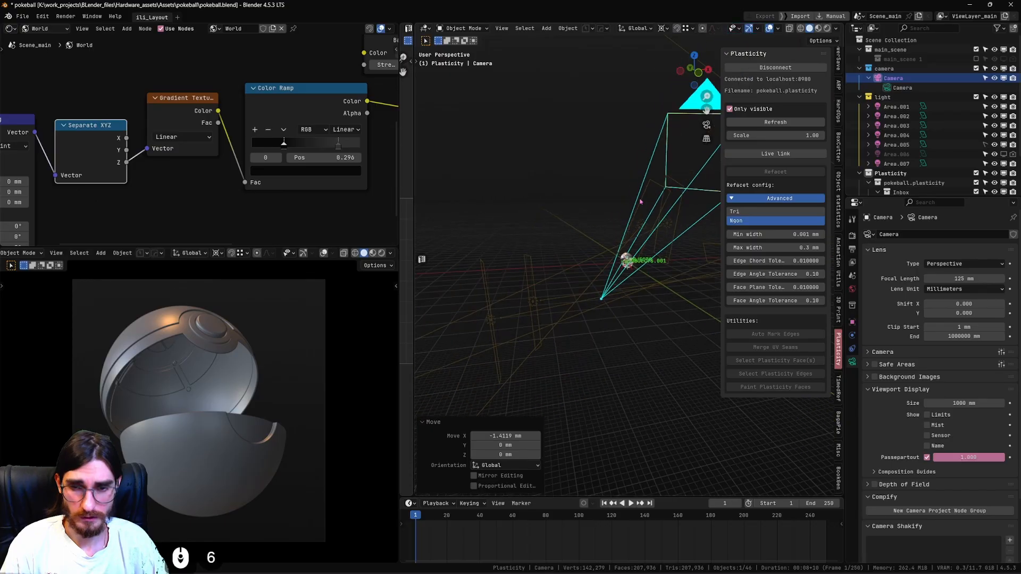
middle_click_drag(641, 202, 671, 334, "alt")
key("r")
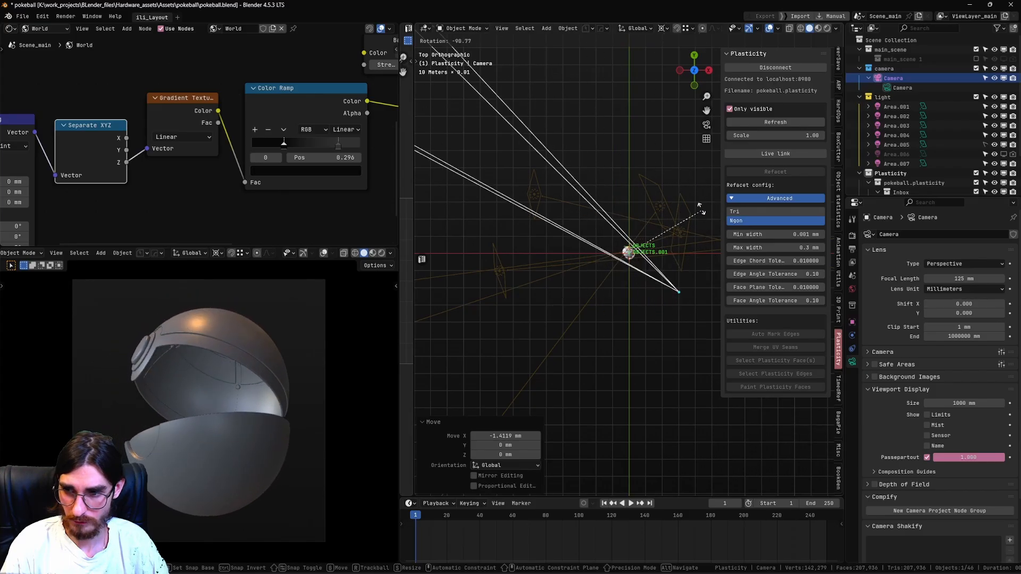
left_click(673, 310)
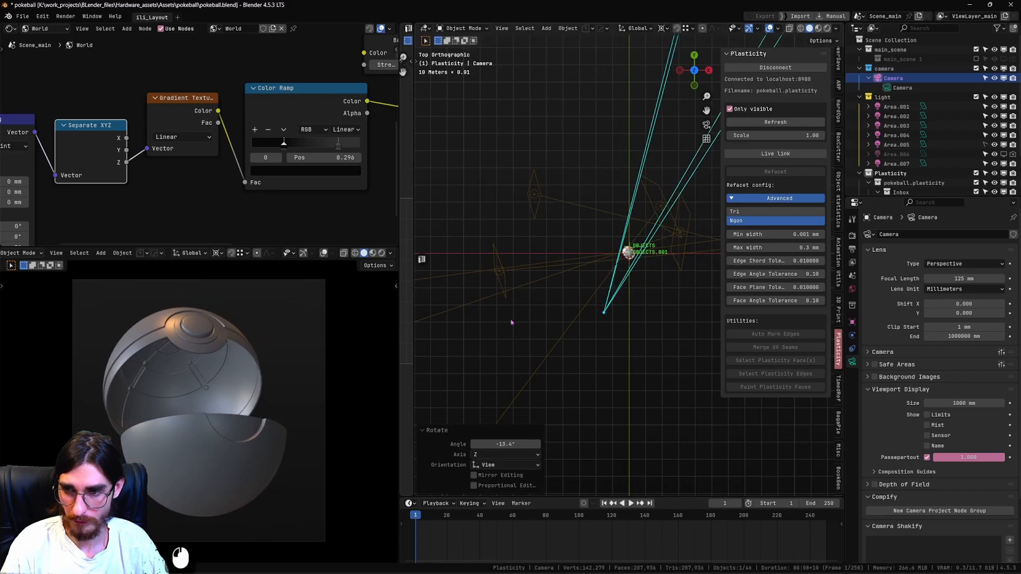
Enlarge the camera viewport and switch it to rendered shading.
left_click_drag(349, 247, 349, 195)
middle_click_drag(357, 315, 358, 300, "ctrl")
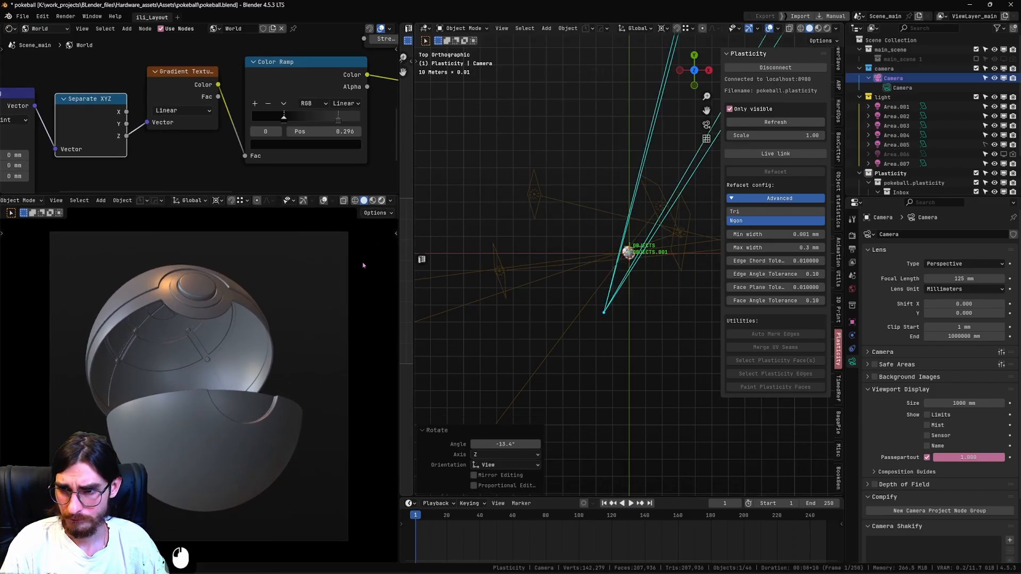
left_click(381, 201)
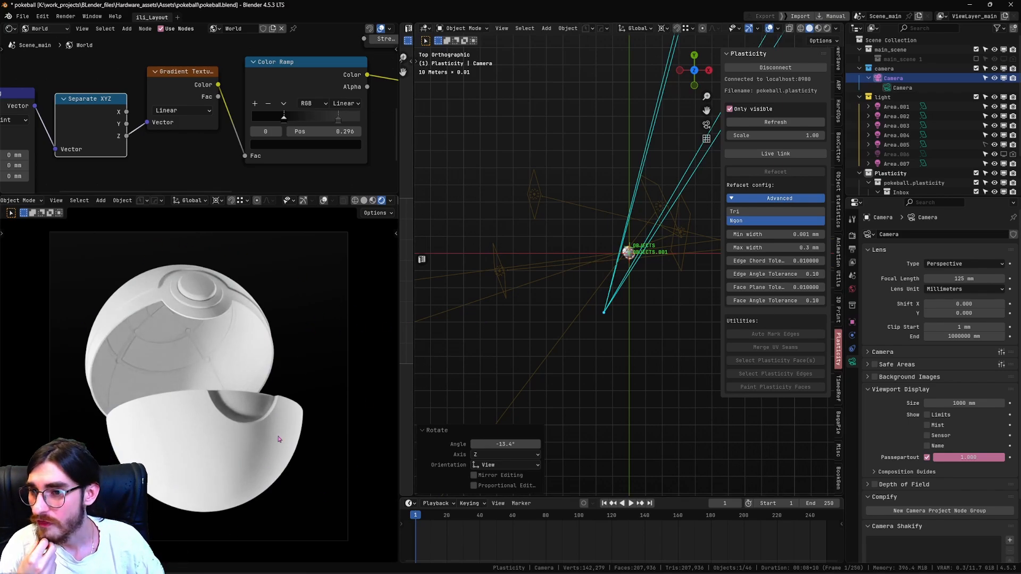
Rotate the camera around the 3D cursor by -46.2° about the global X axis to view into the open ball.
middle_click_drag(484, 355, 446, 297)
key("r")
key("x")
key("x")
key("x")
key("x")
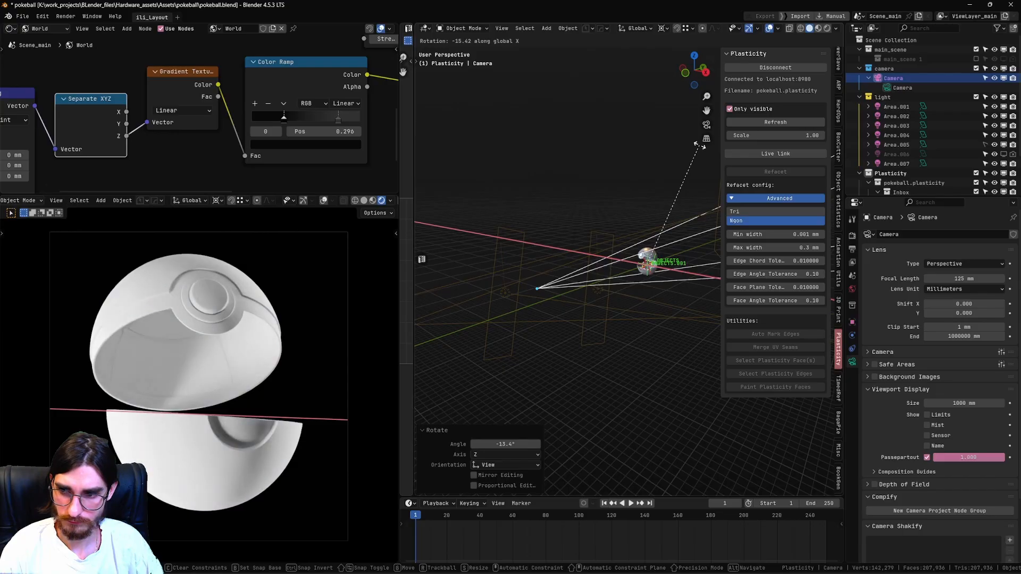
left_click(441, 109)
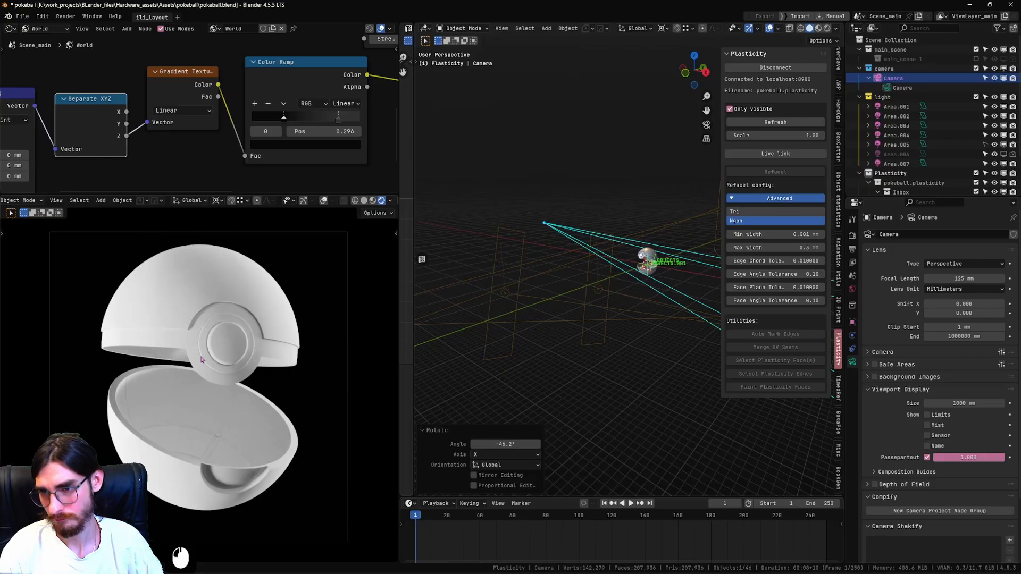
Select the upper half's empty and move it slightly to shift the top shell in the camera framing.
scroll(619, 298, "up", 4)
middle_click_drag(618, 298, 532, 293)
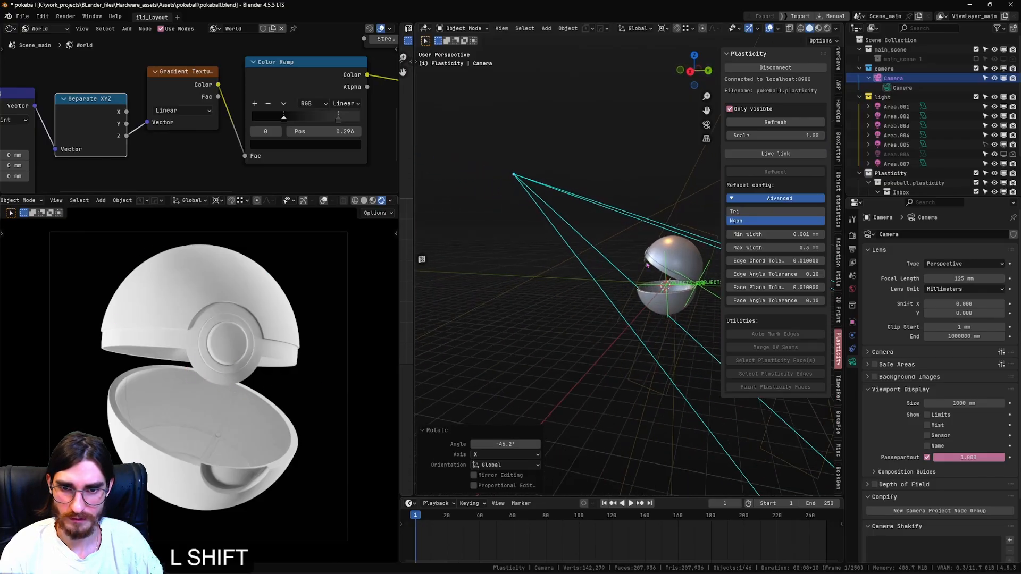
scroll(643, 292, "up", 3)
middle_click_drag(707, 285, 692, 301, "shift")
left_click(664, 259)
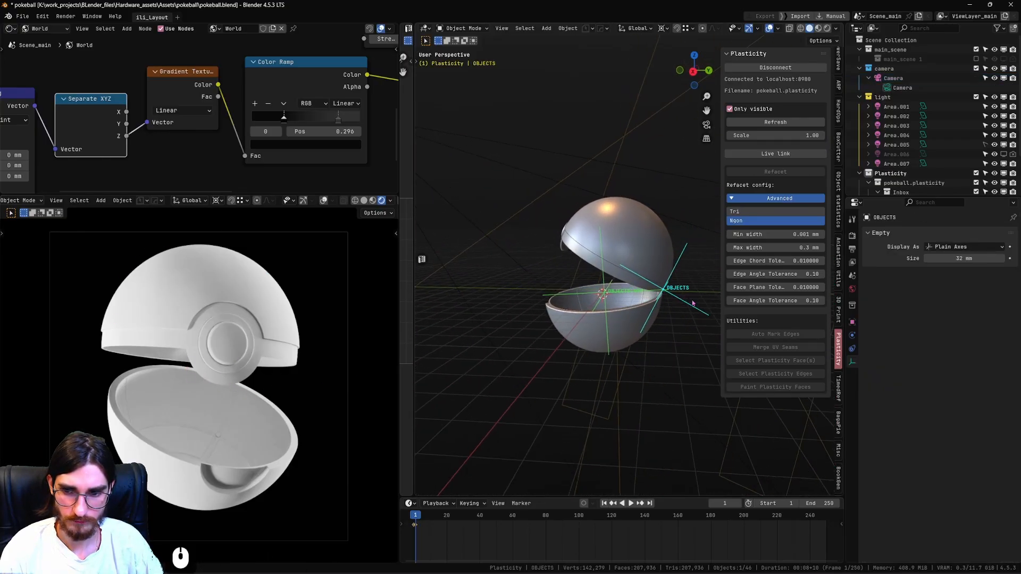
key("g")
left_click(618, 304, "shift")
Rotate the upper half's empty by about -4.7° about its local X axis and save the file.
middle_click_drag(618, 303, 489, 341)
key("r")
key("x")
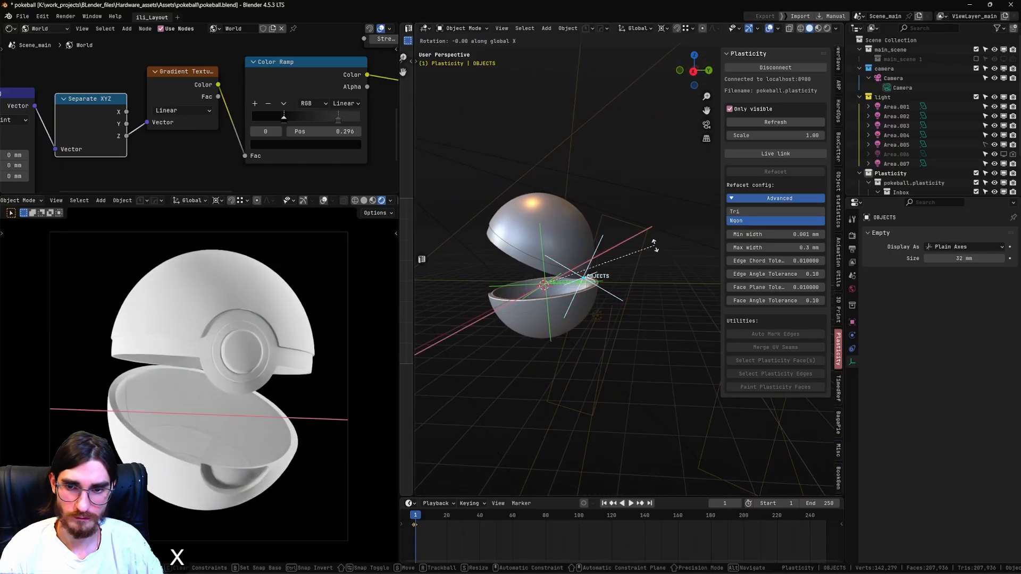
key("x")
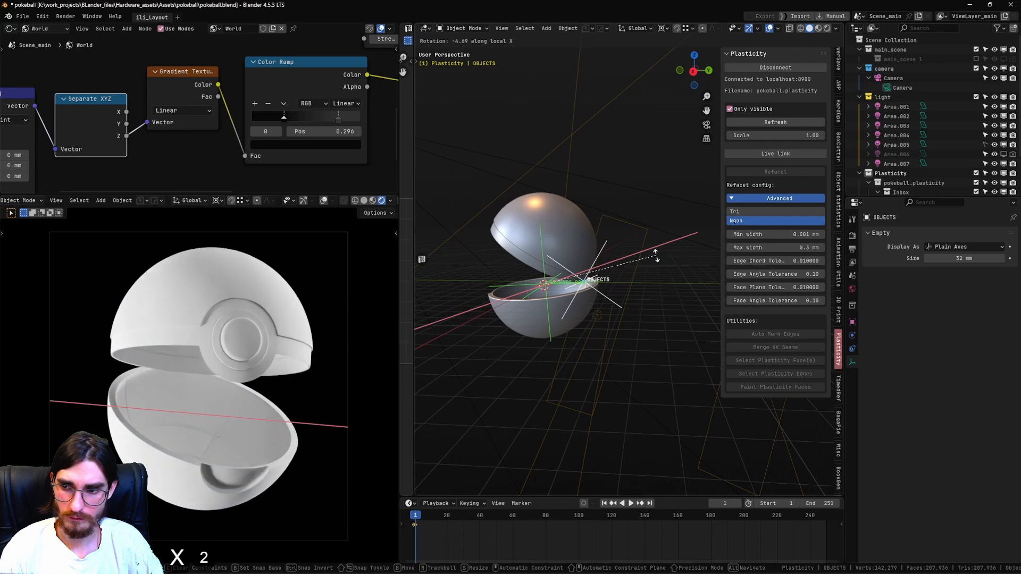
left_click(656, 256)
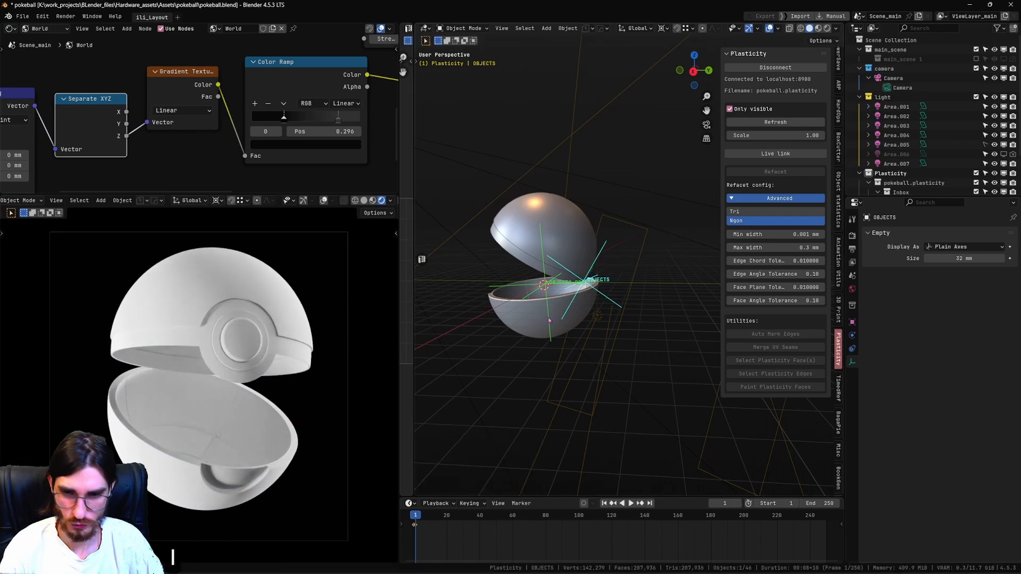
middle_click_drag(591, 306, 578, 322)
key("ctrl+s")
Nudge the upper half's empty slightly once more and inspect the gap between the halves in the rendered camera view.
left_click(625, 322)
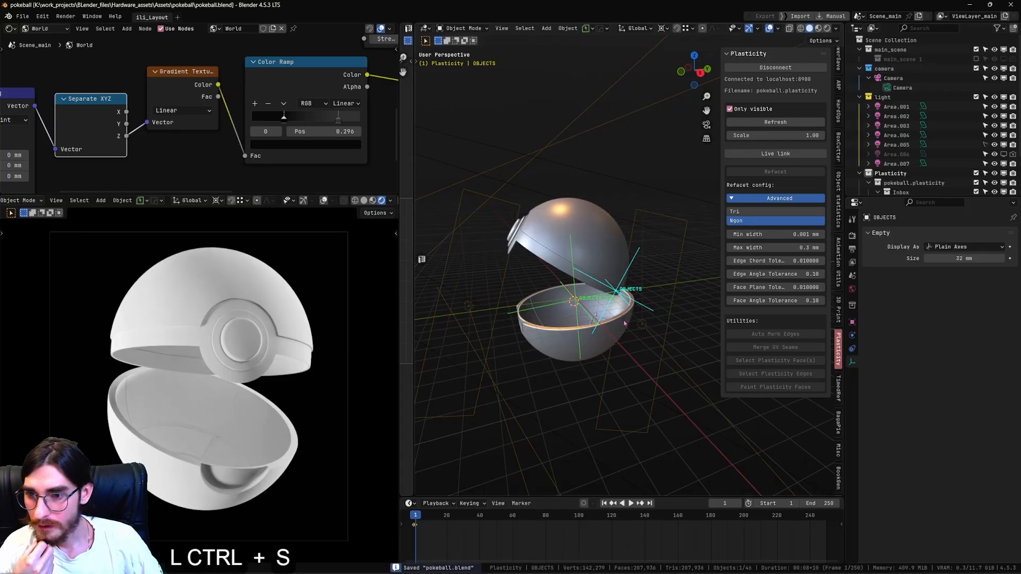
key("g")
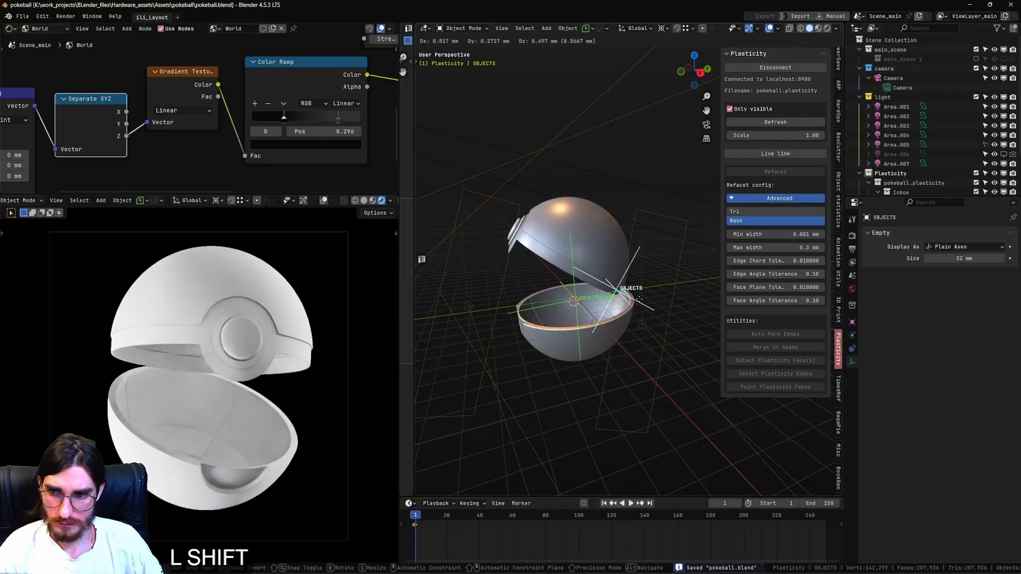
left_click(645, 307, "shift")
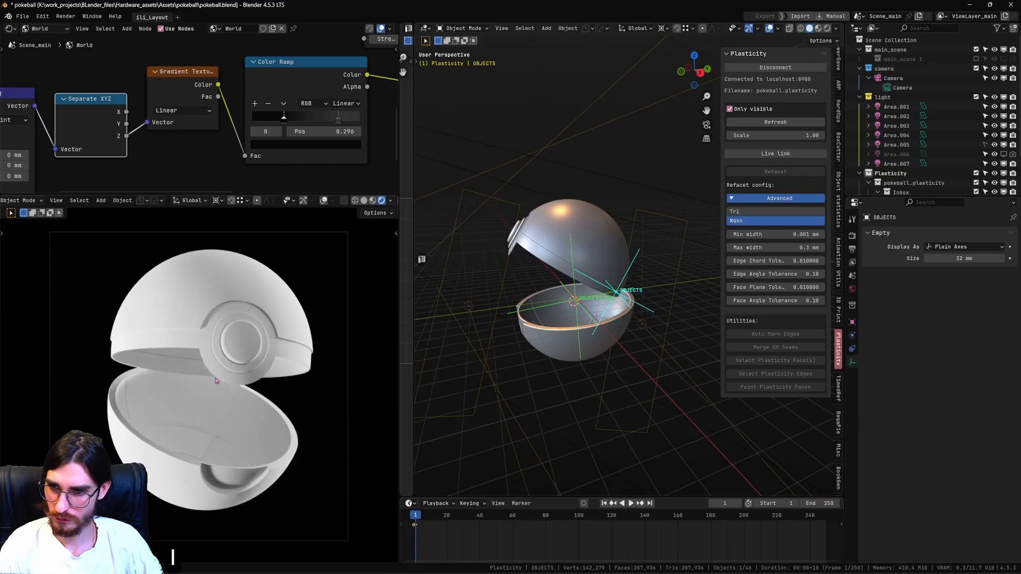
scroll(216, 380, "up", 3)
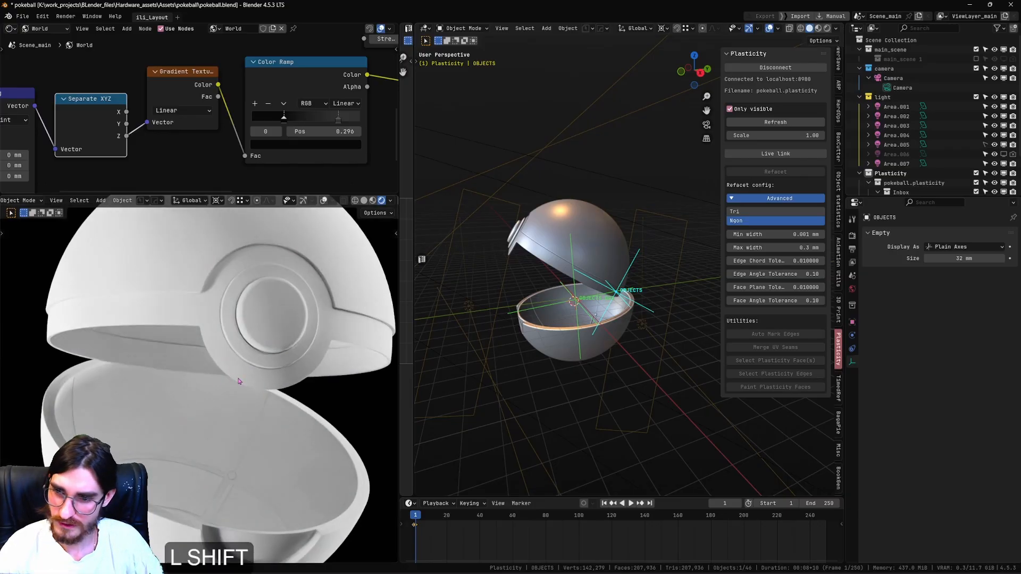
scroll(260, 388, "down", 4)
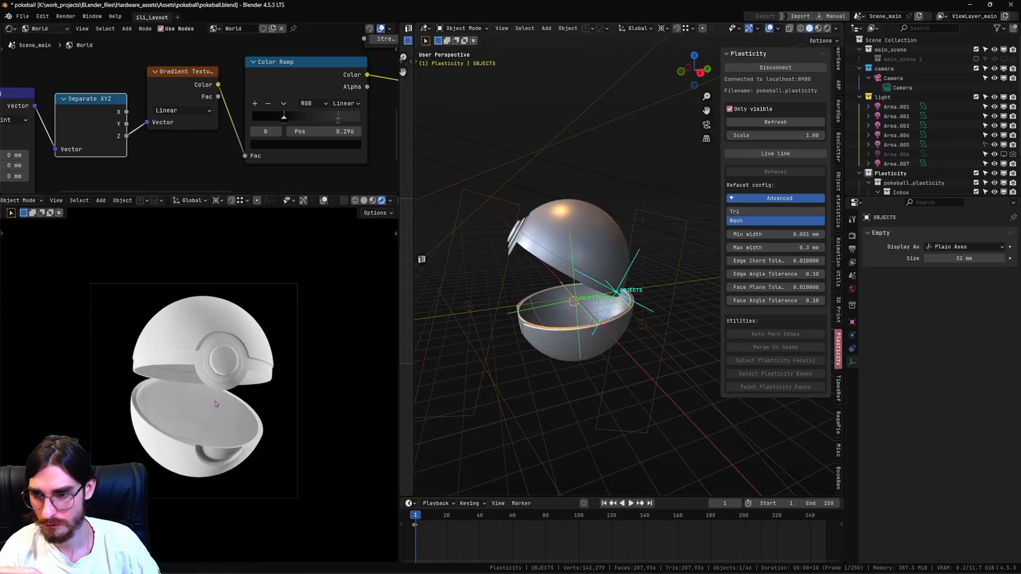
scroll(215, 404, "up", 2)
left_click(552, 349)
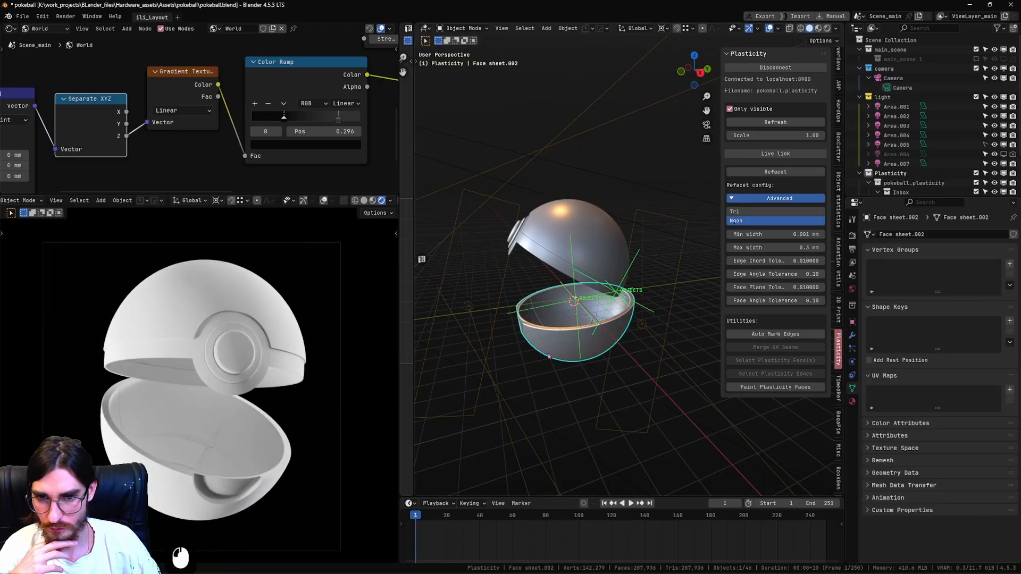
scroll(552, 351, "up", 3)
middle_click_drag(552, 367, 580, 384)
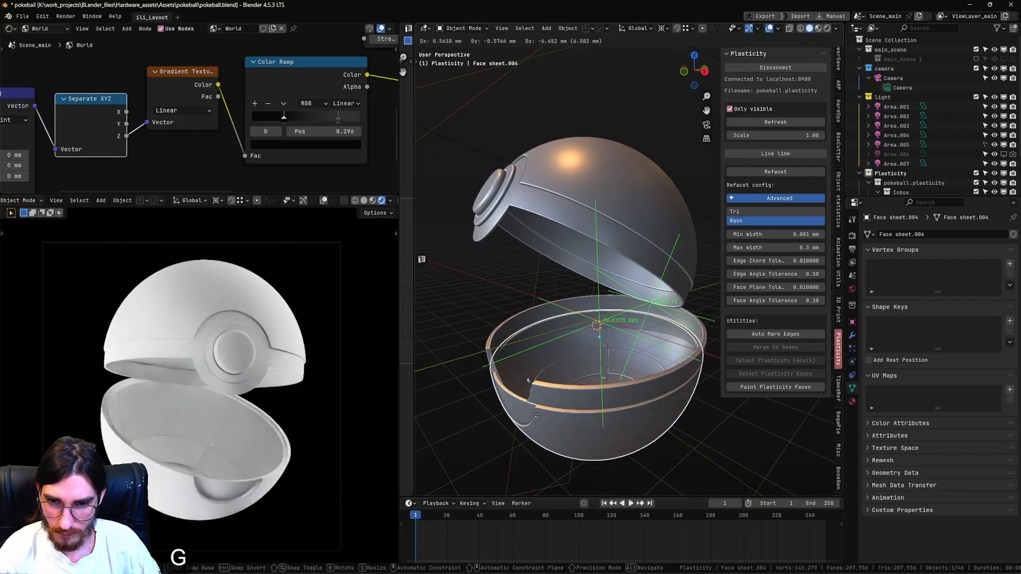
left_click(544, 406)
Switch the node editor from world to object shading and select the lower half's outer shell.
scroll(166, 56, "down", 6)
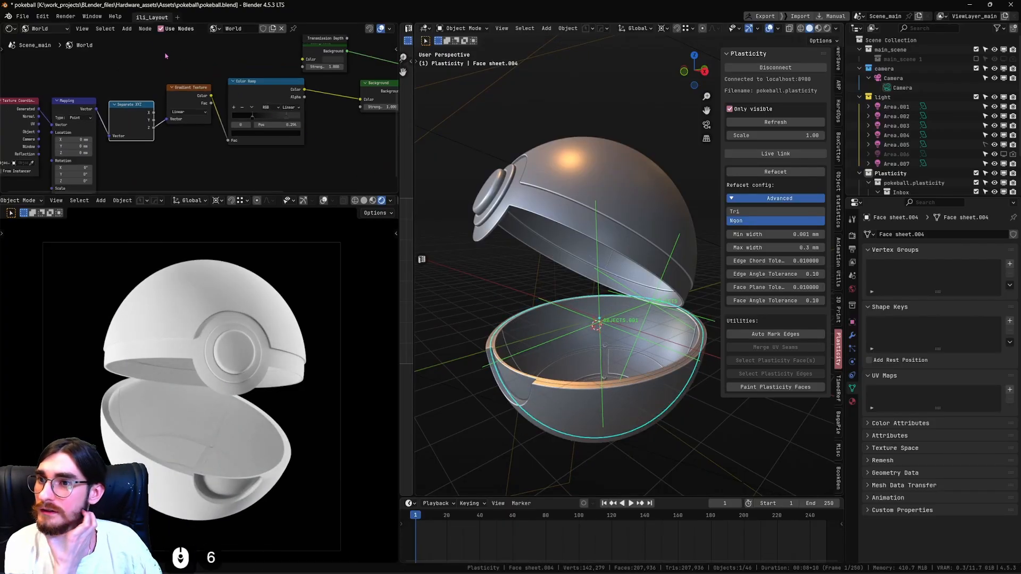
left_click(43, 28)
left_click(43, 53)
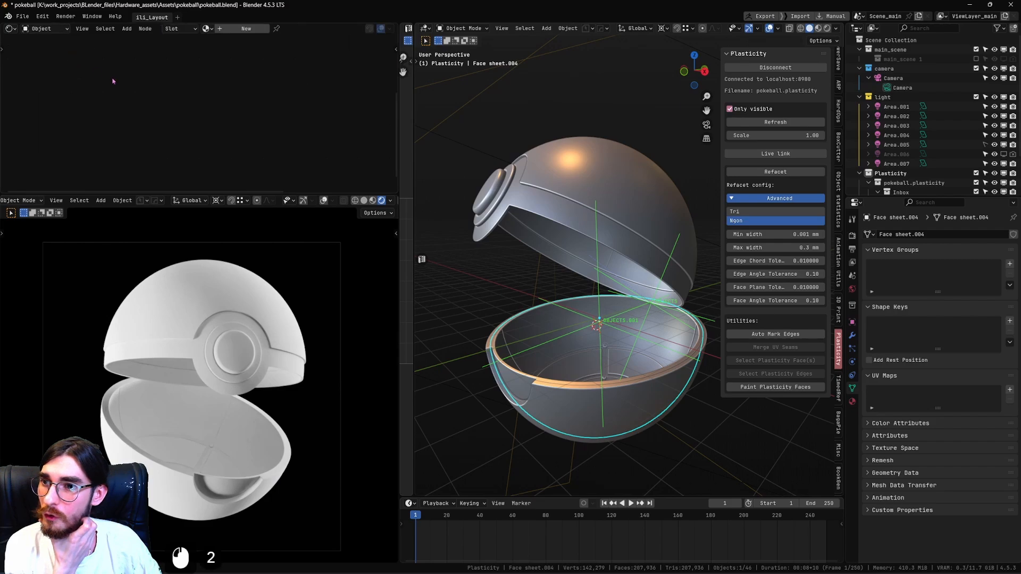
left_click(637, 401)
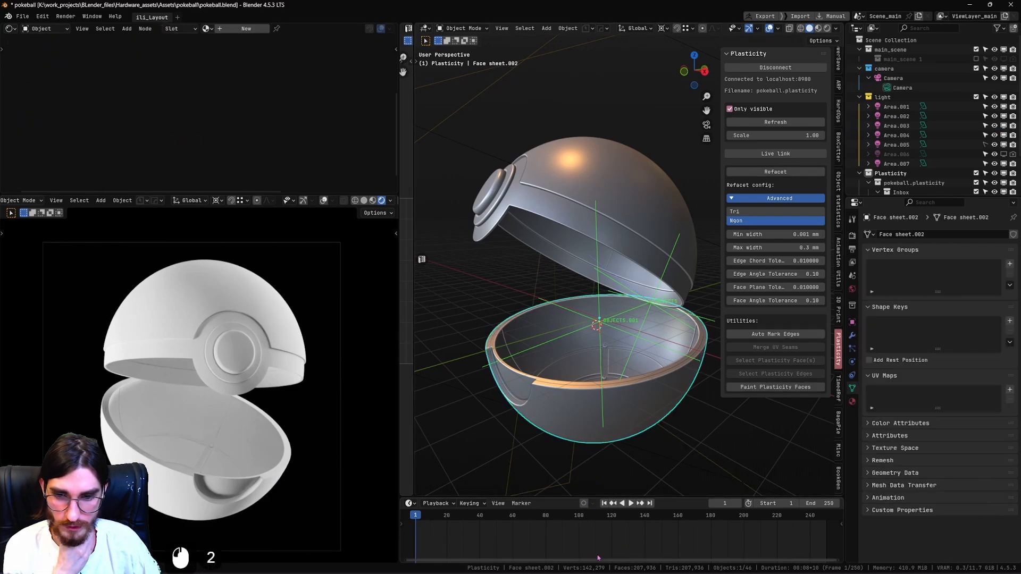
Switch to Plasticity to examine the closed ball beside its reference images, and return to Blender.
left_click(608, 525)
scroll(732, 281, "down", 1)
scroll(834, 324, "down", 3)
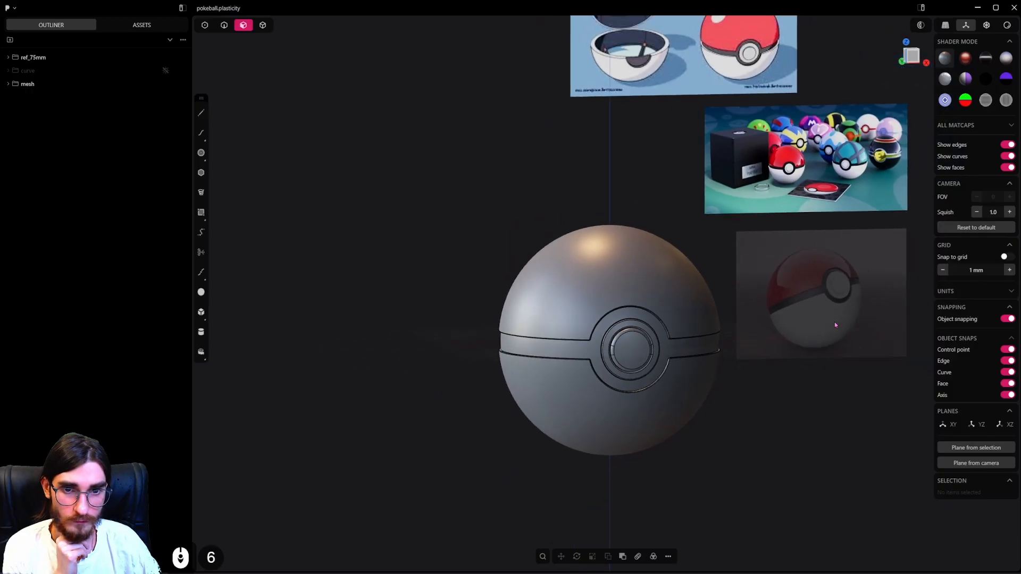
left_click(977, 7)
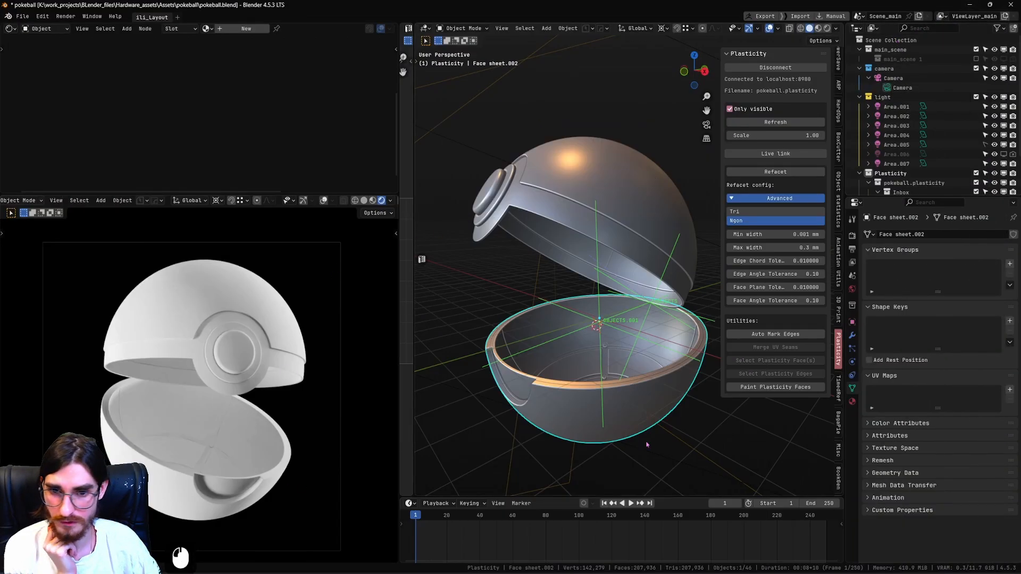
Assign the existing "plastic" material to the lower half's outer shell and enlarge the node editor to show its nodes.
left_click(206, 28)
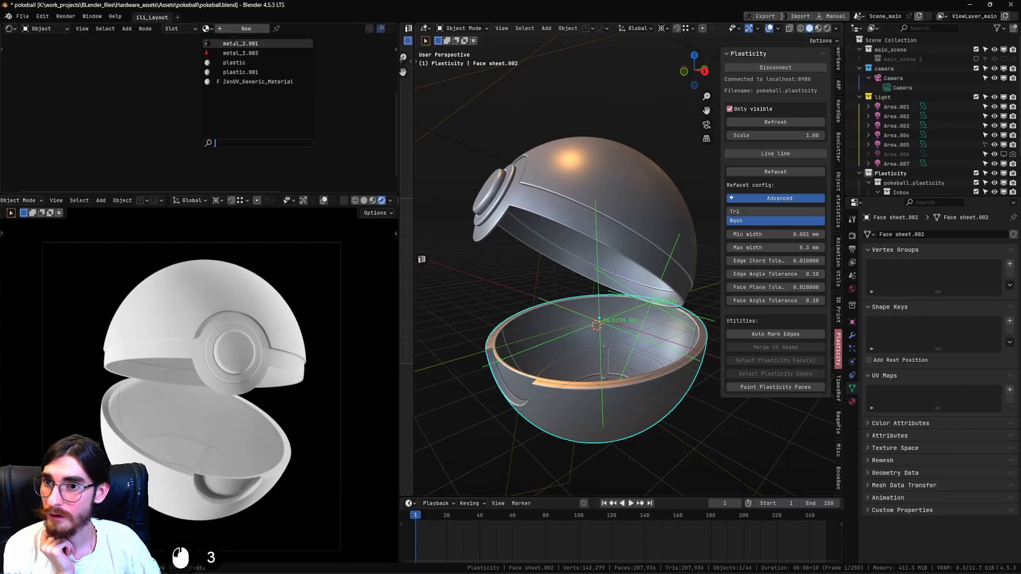
left_click(234, 62)
scroll(263, 96, "down", 4)
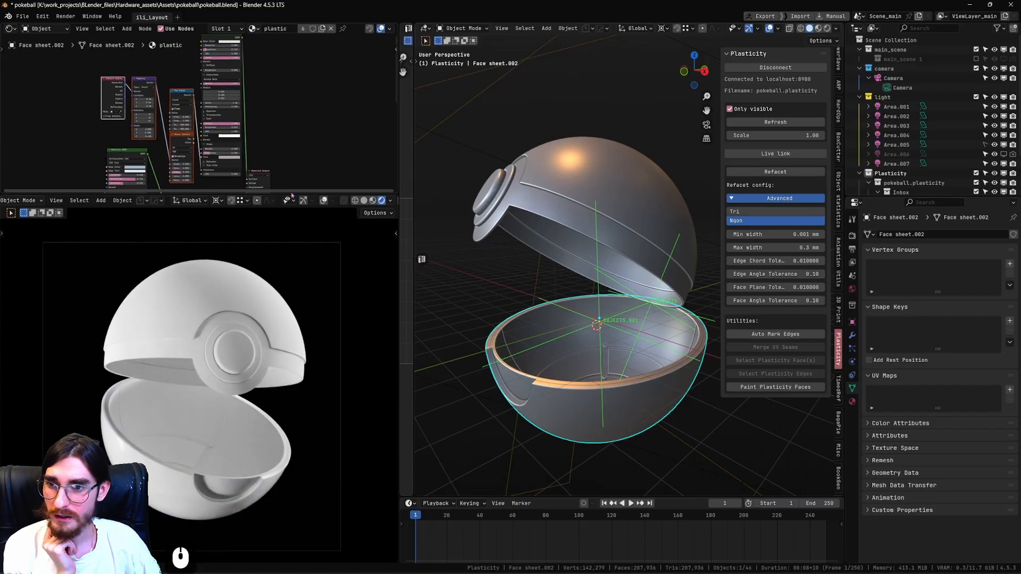
left_click_drag(291, 197, 292, 265)
scroll(212, 159, "up", 3)
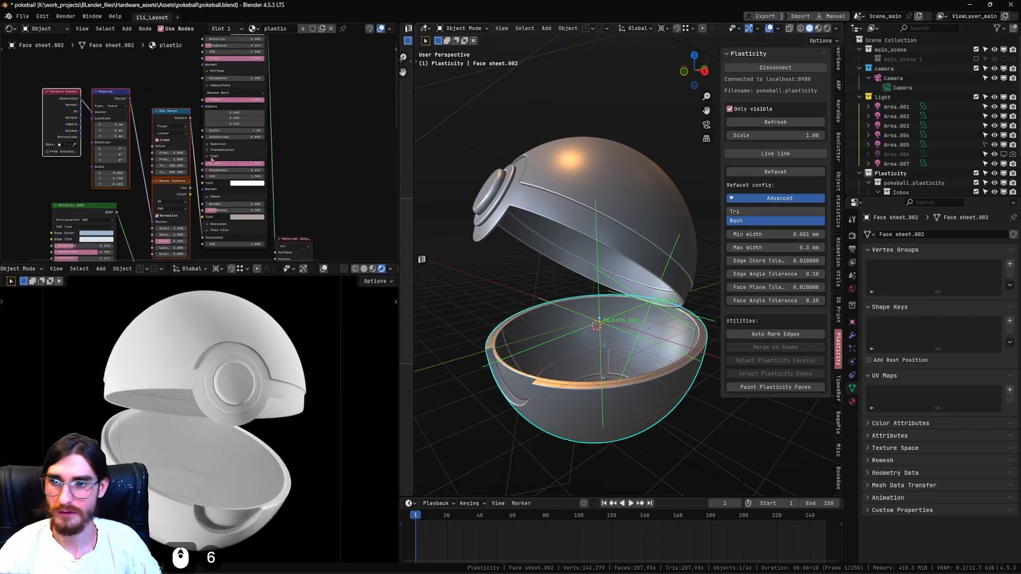
middle_click_drag(258, 167, 268, 148, "shift")
left_click(342, 200)
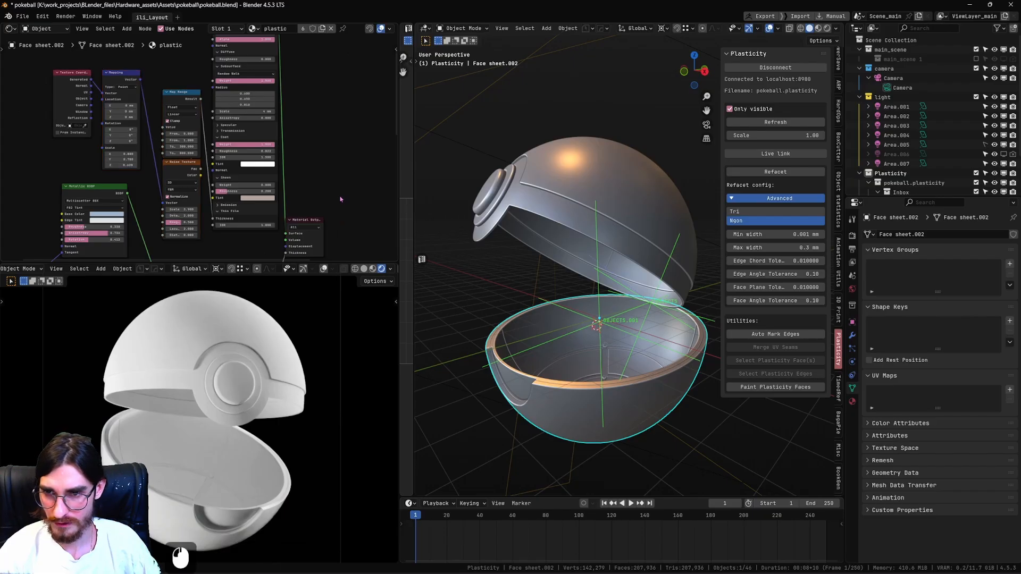
Maximize the node editor beside a floating camera viewport in rendered shading without overlays, and save the file.
left_click(366, 270)
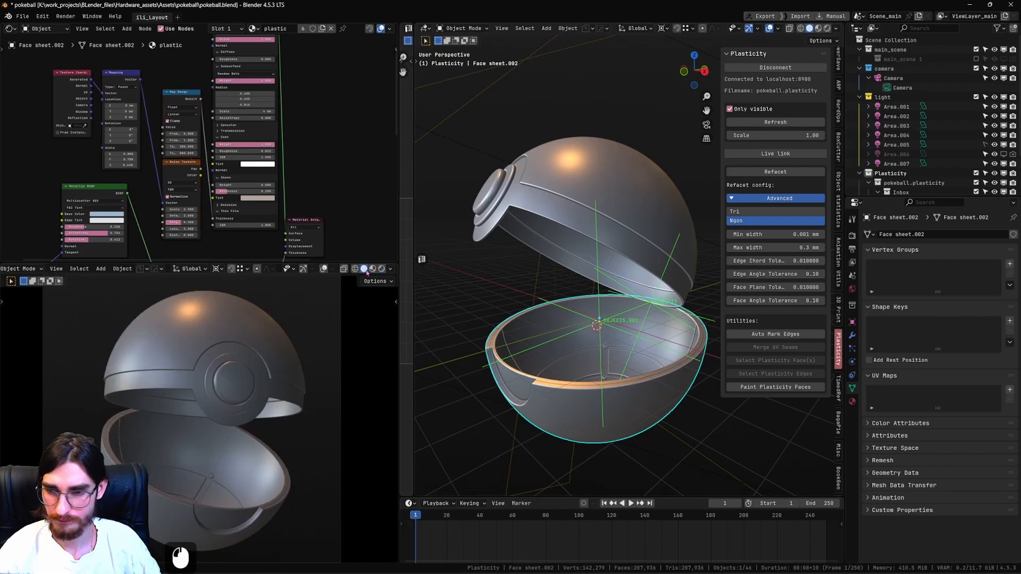
key("ctrl+space")
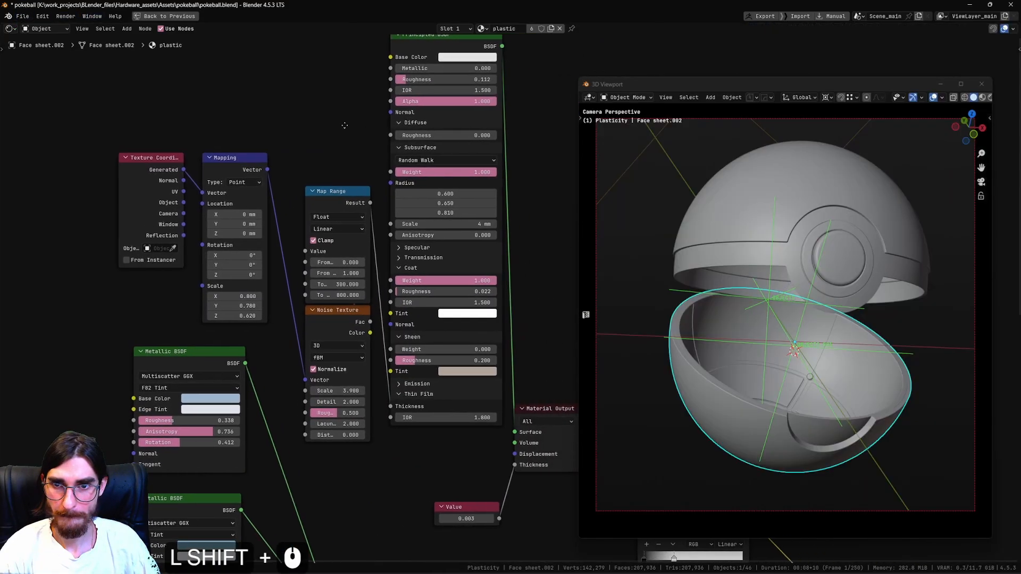
middle_click_drag(408, 178, 374, 198, "shift")
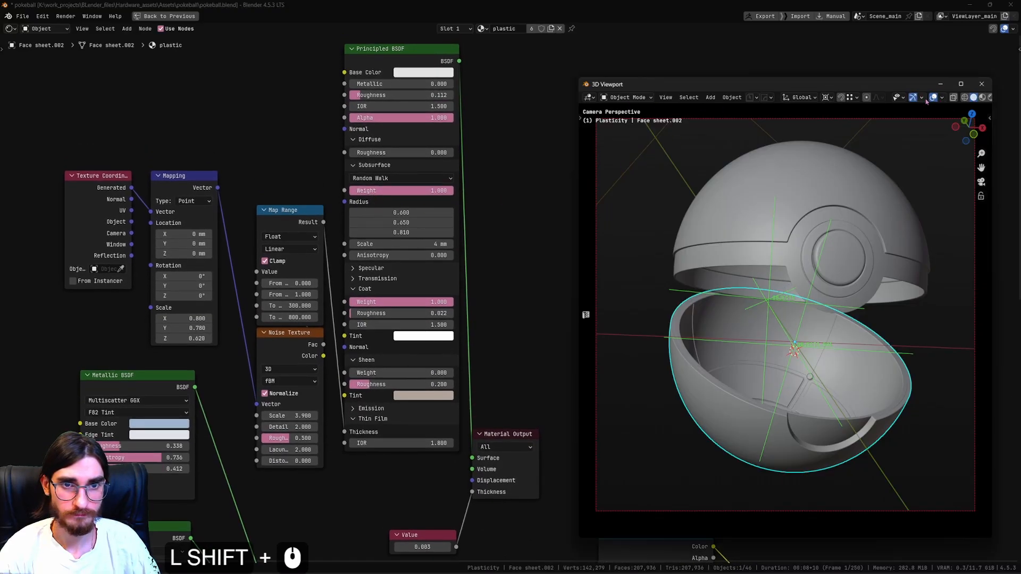
key("ctrl+s")
left_click(555, 252)
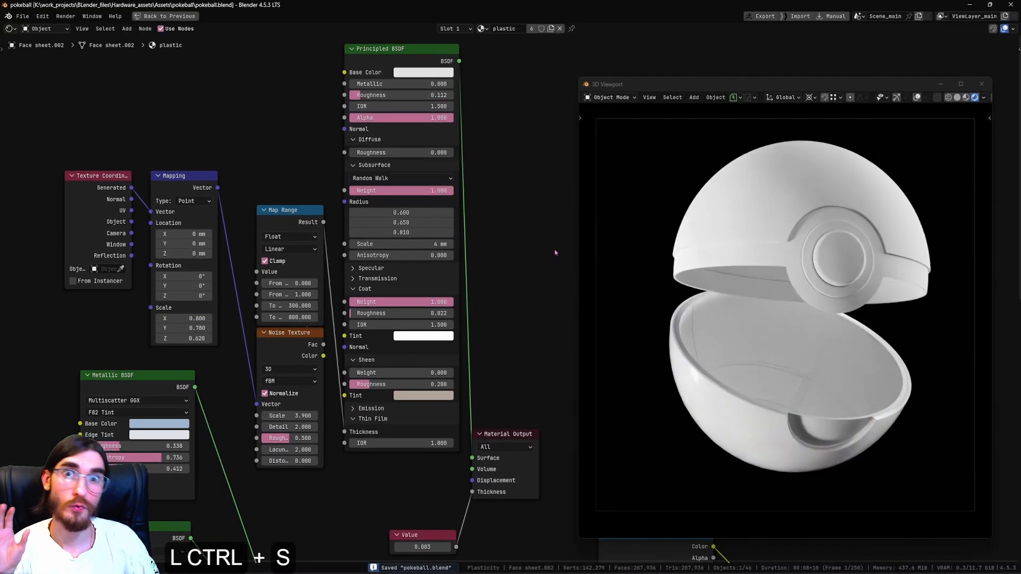
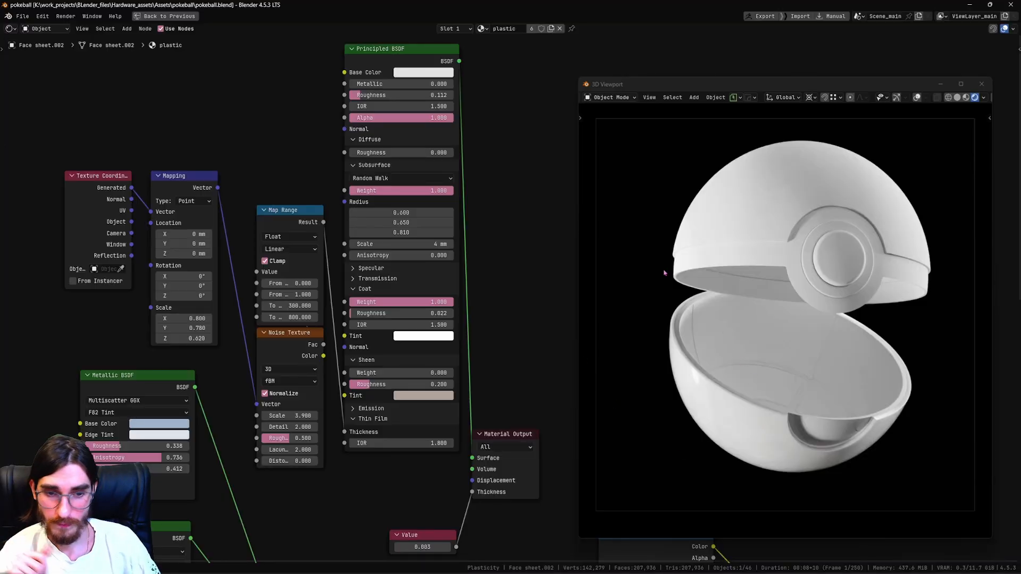
Link the plastic material from the lower shell to the outer upper shell and make it an independent copy there.
scroll(496, 270, "down", 1)
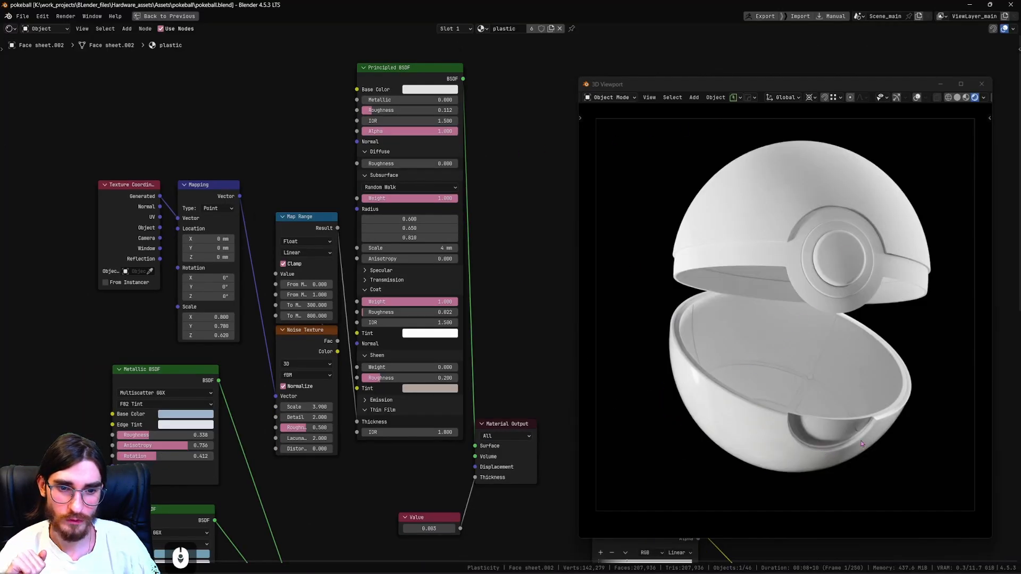
left_click(757, 308)
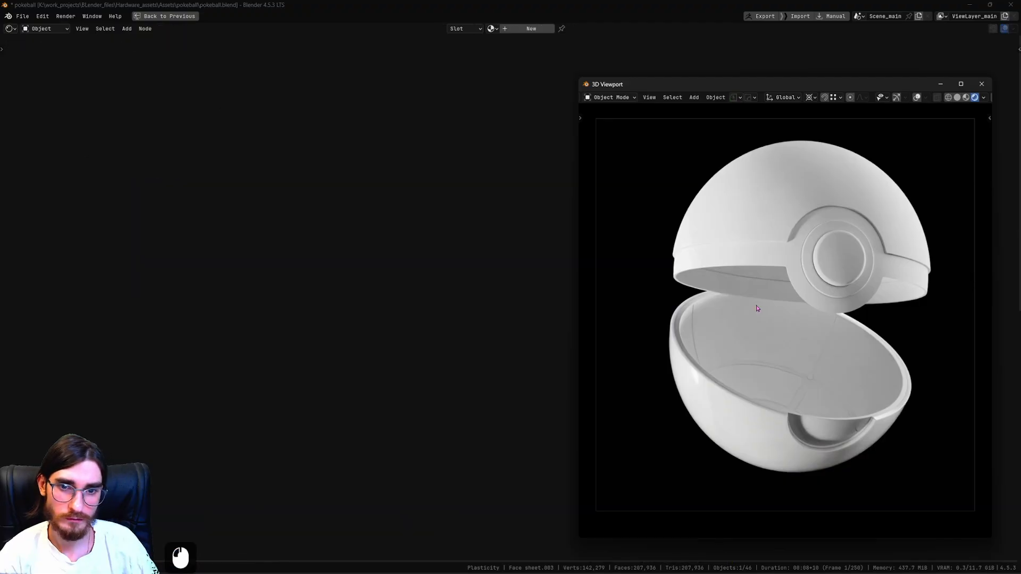
left_click(739, 429, "shift")
key("ctrl+l")
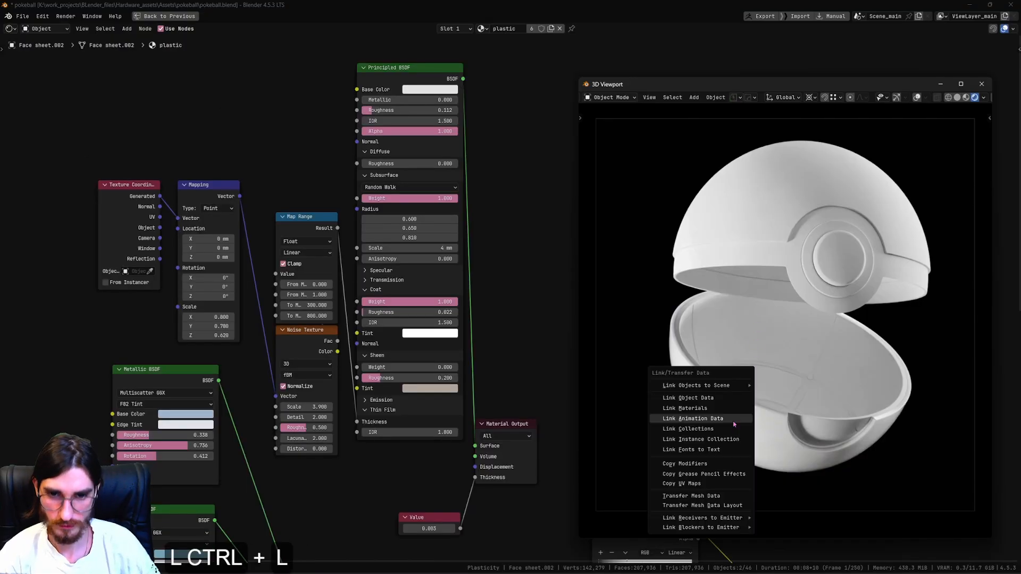
left_click(712, 408)
left_click(751, 212)
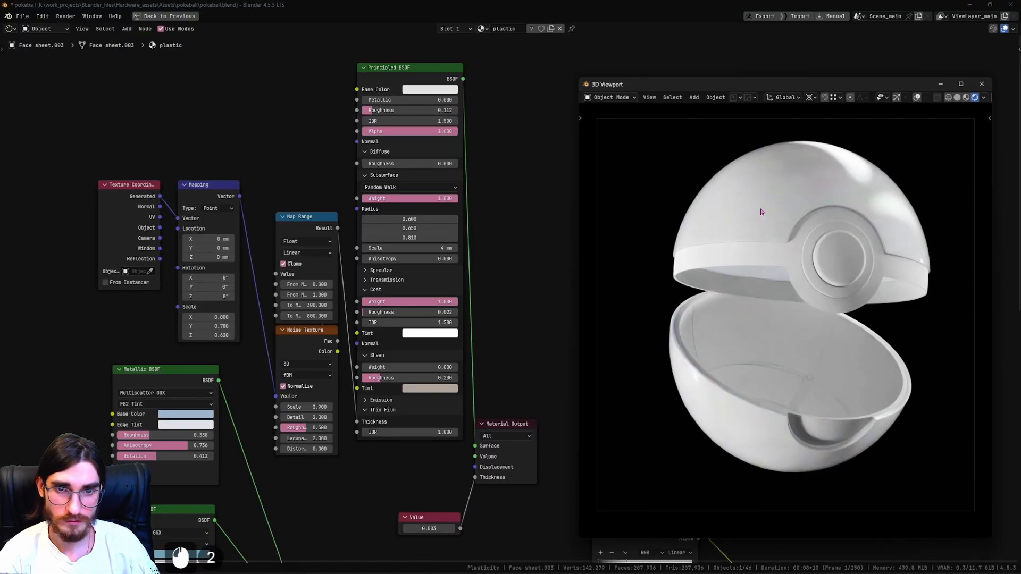
left_click(532, 28)
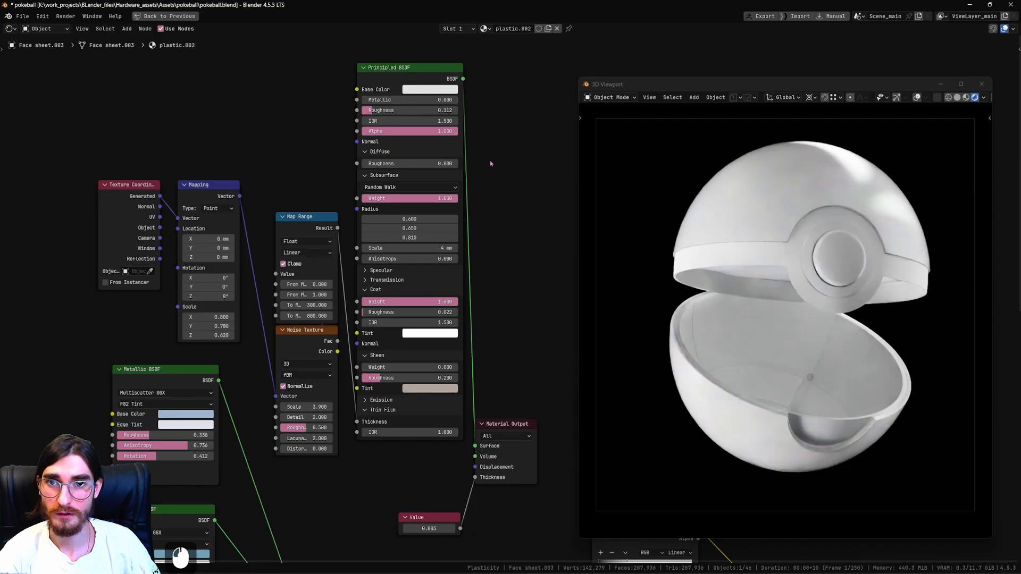
Set the upper shell material's base color to a saturated, slightly darkened red.
left_click(429, 89)
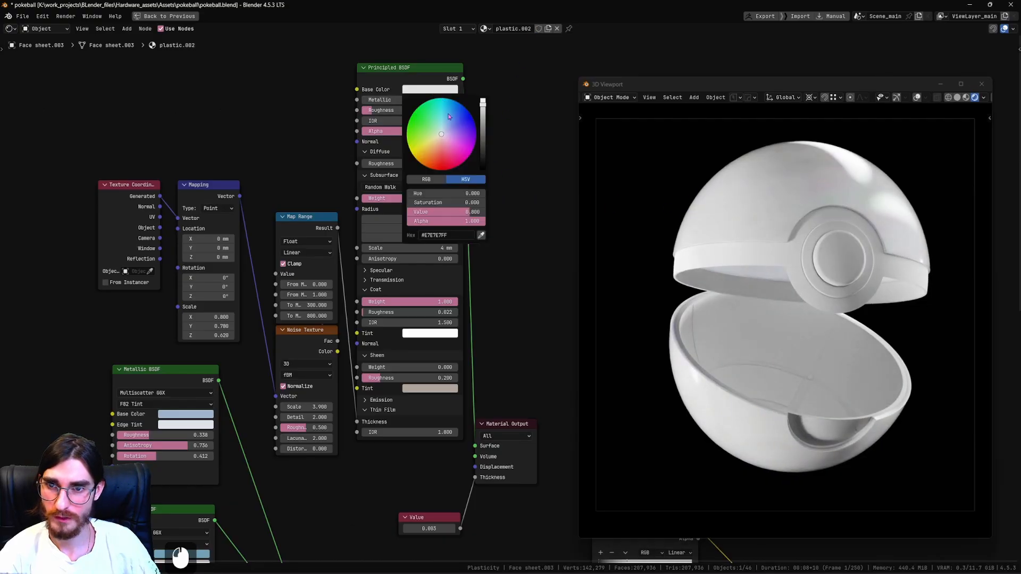
left_click(446, 159)
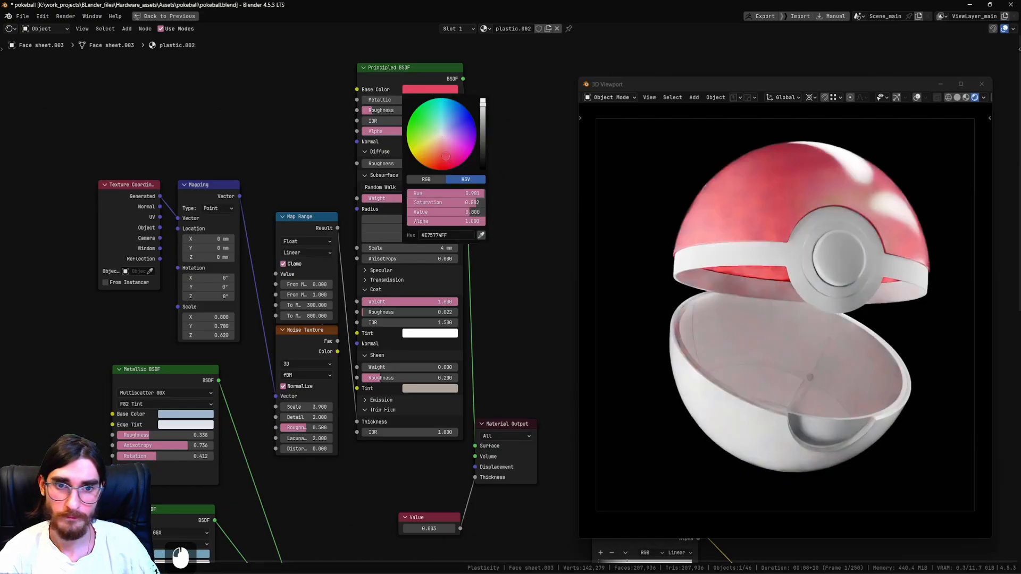
left_click(444, 166)
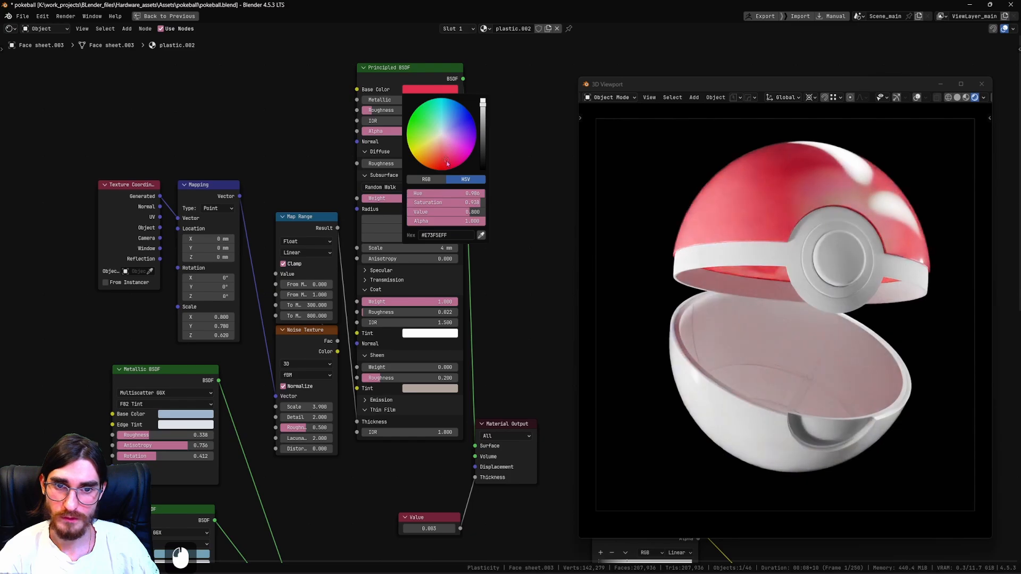
left_click(444, 163)
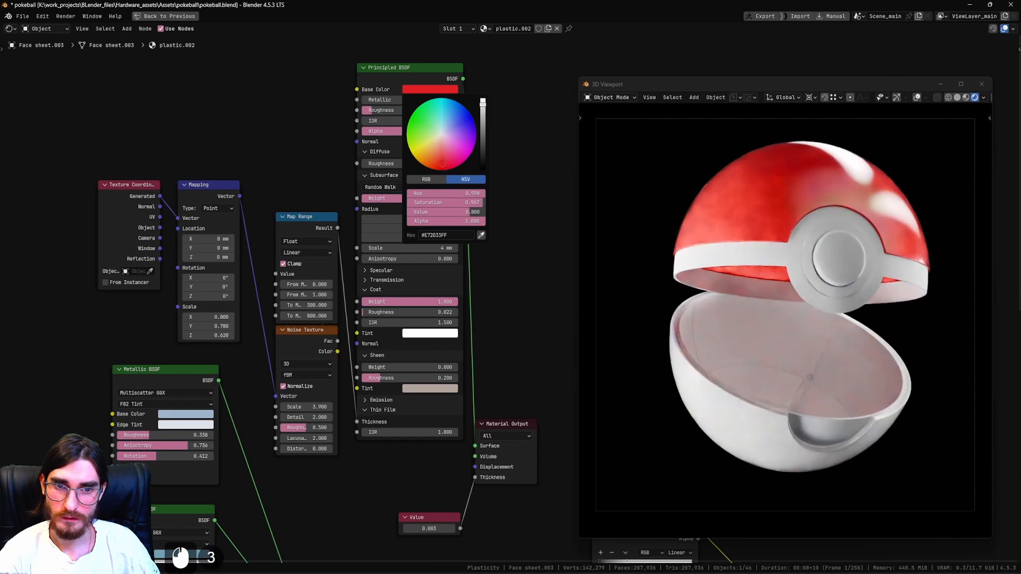
left_click(436, 162)
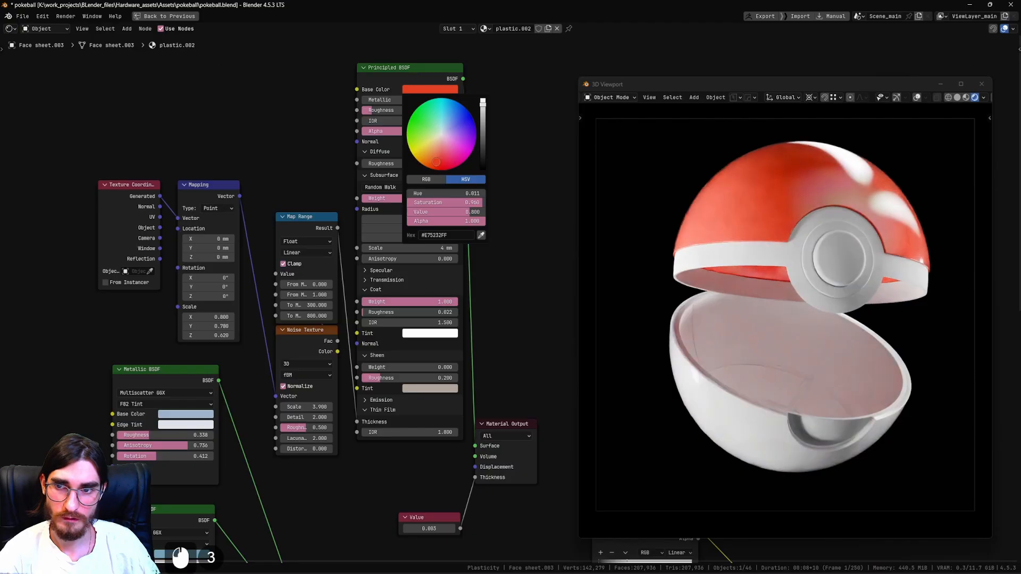
left_click(436, 164)
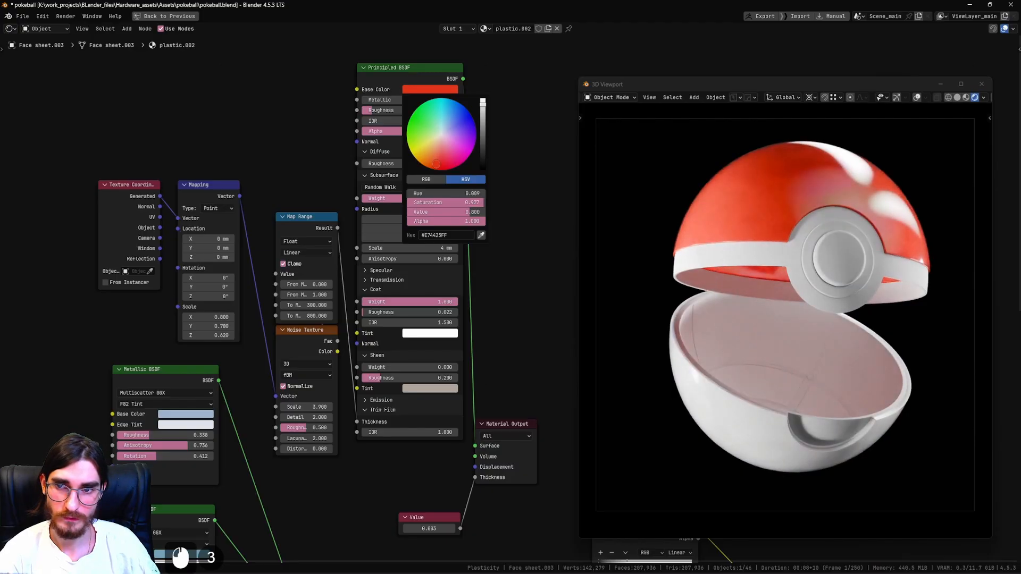
left_click(439, 164)
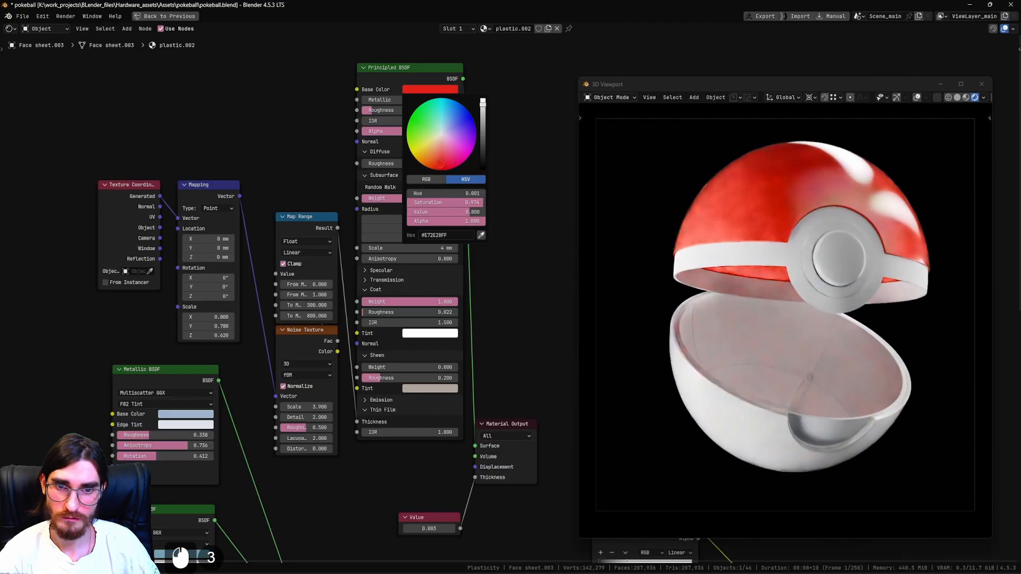
left_click(441, 168)
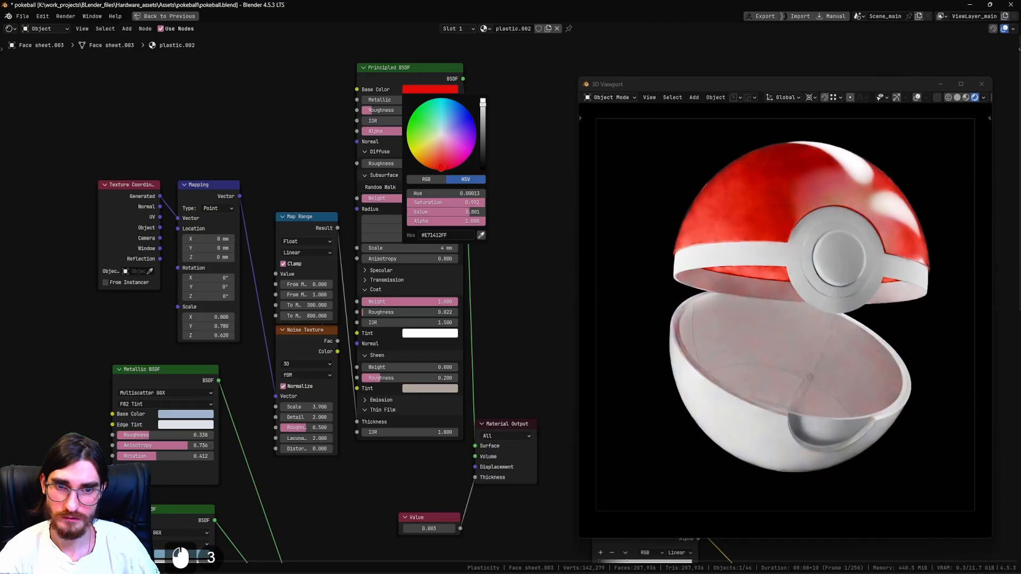
left_click(437, 168)
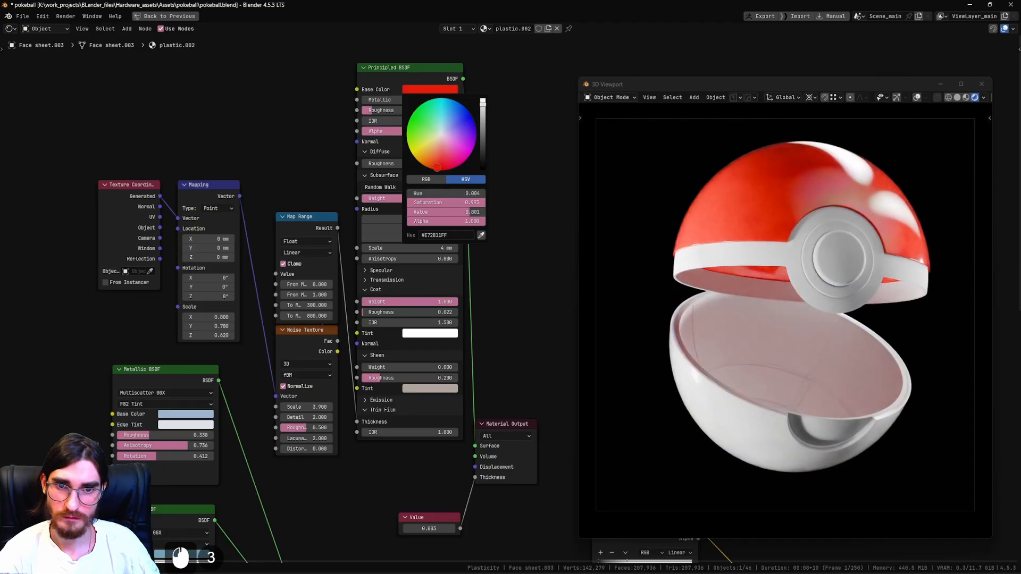
left_click(436, 166)
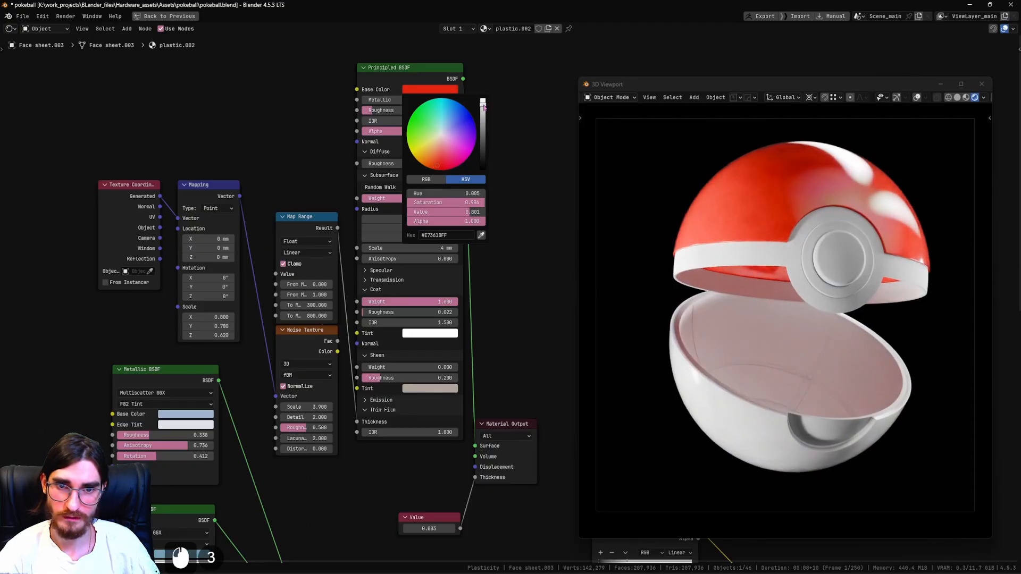
left_click_drag(484, 106, 482, 113)
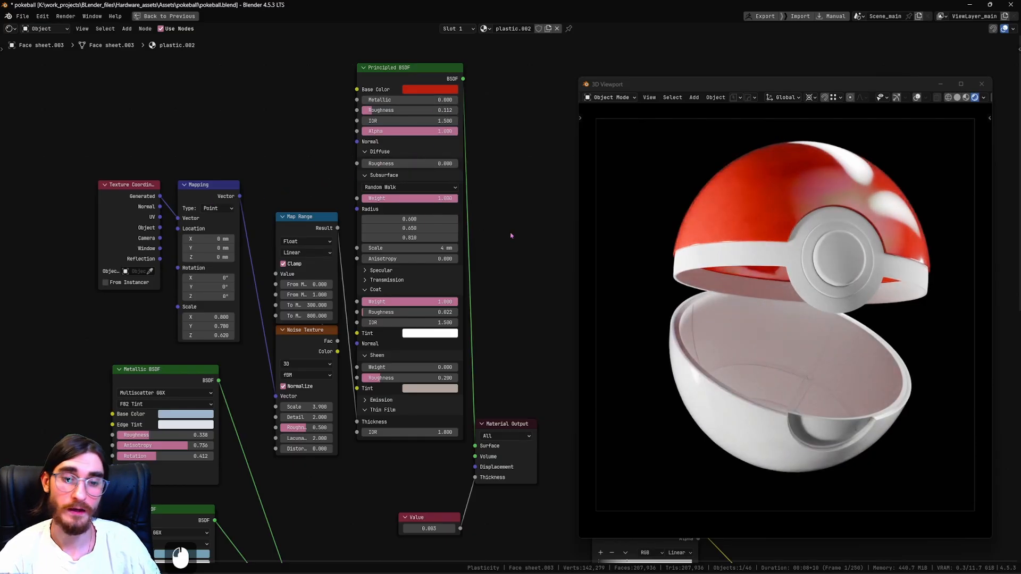
Link the red shell's material to the belt around the button and make it an independent copy for the belt.
left_click(751, 272)
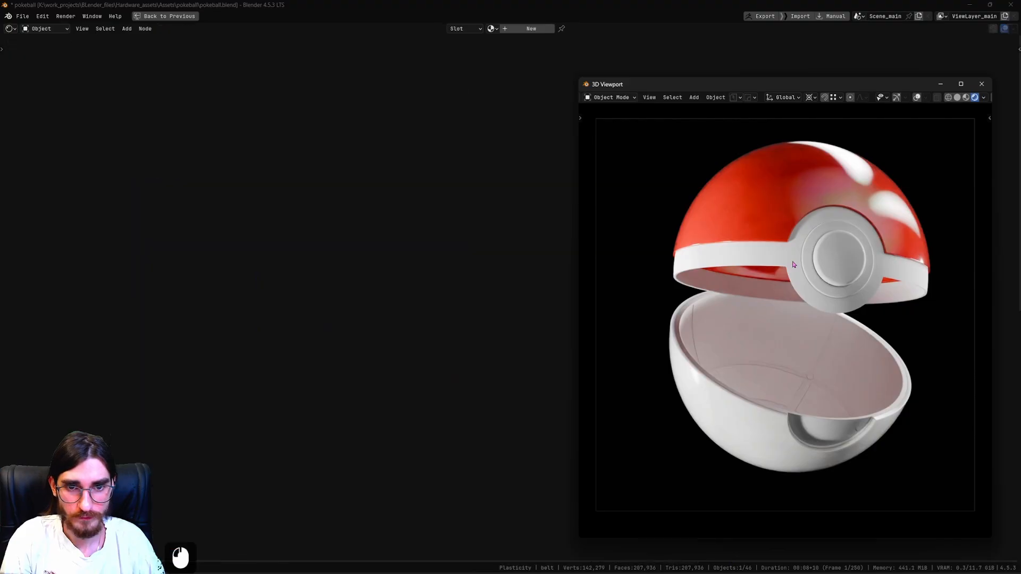
left_click(780, 211, "shift")
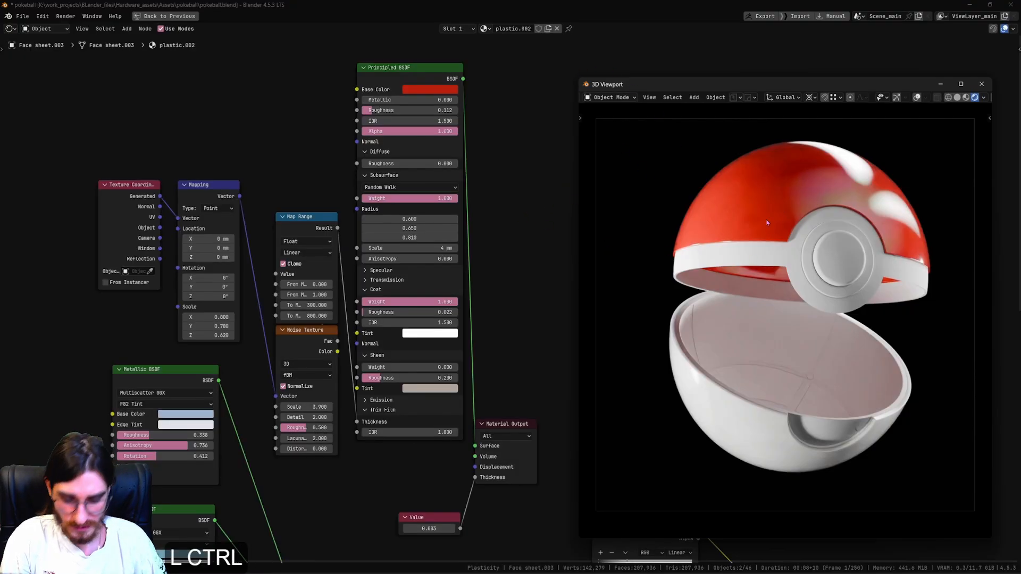
key("ctrl+l")
left_click(767, 219)
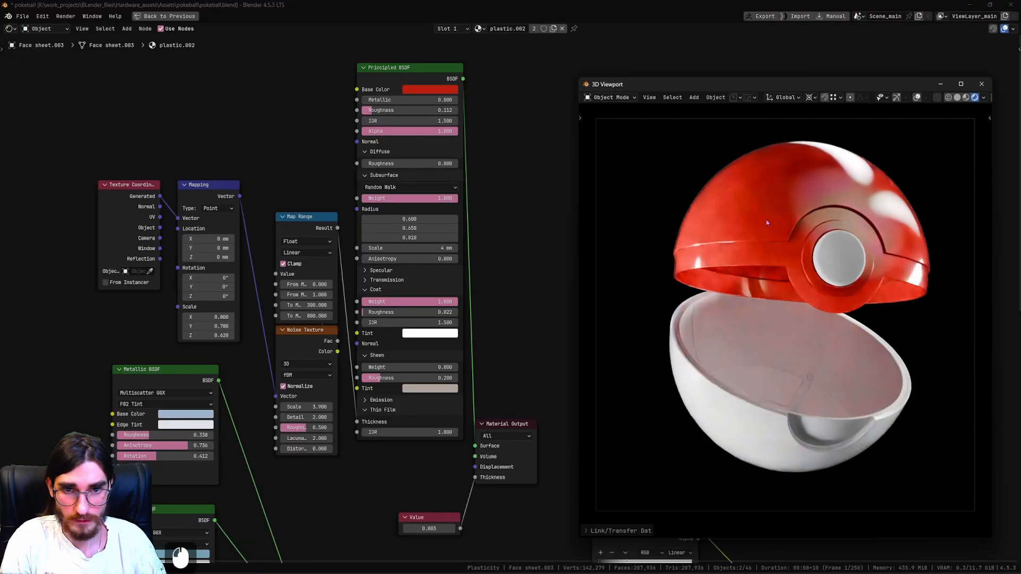
left_click(787, 250)
left_click(534, 28)
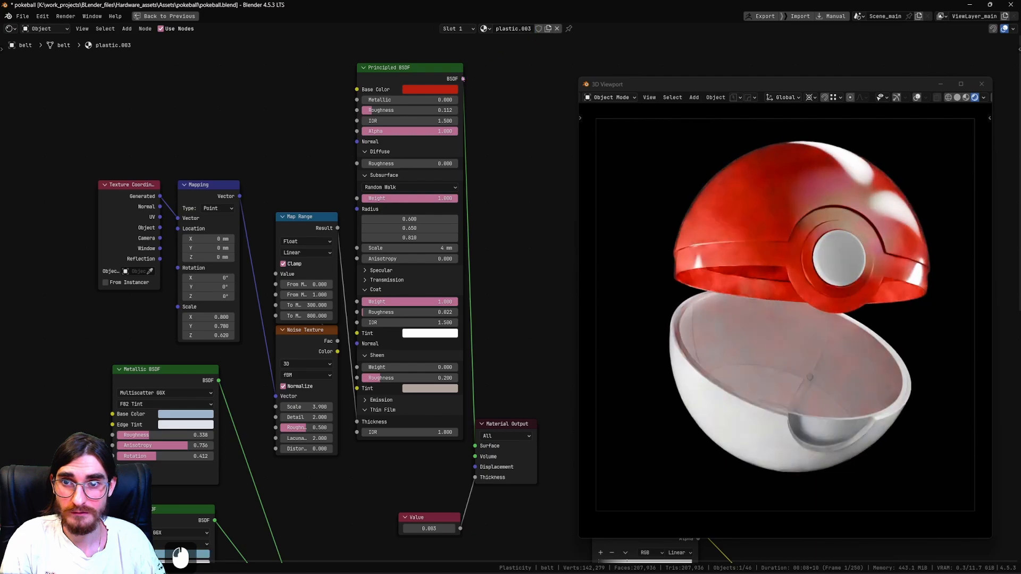
Darken and desaturate the belt material's base color to a near-black gray, #333435FF.
left_click(430, 90)
left_click_drag(483, 104, 483, 151)
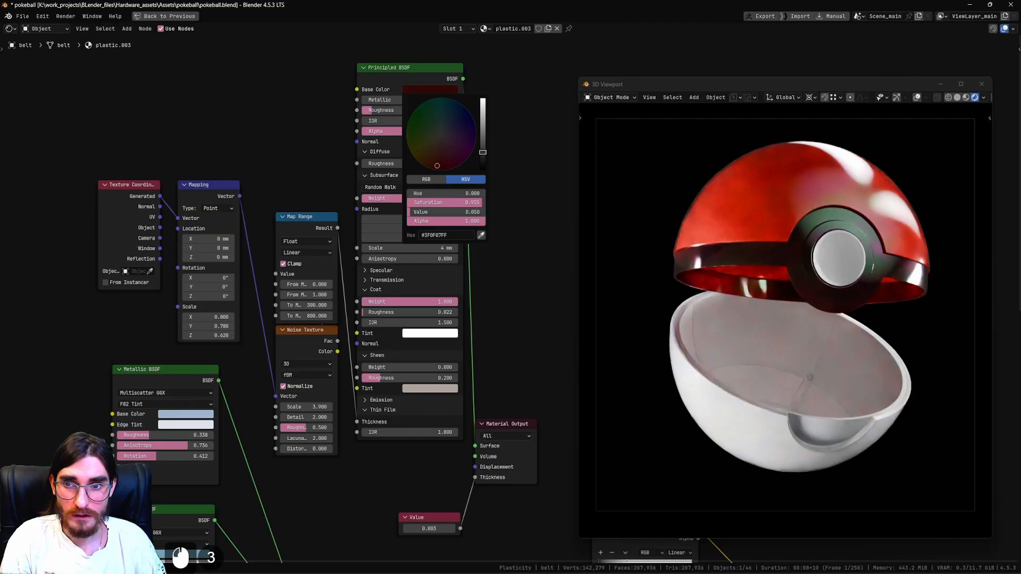
mouse_move(483, 150)
left_mouse_down()
mouse_move(482, 122)
mouse_move(483, 148)
left_mouse_up()
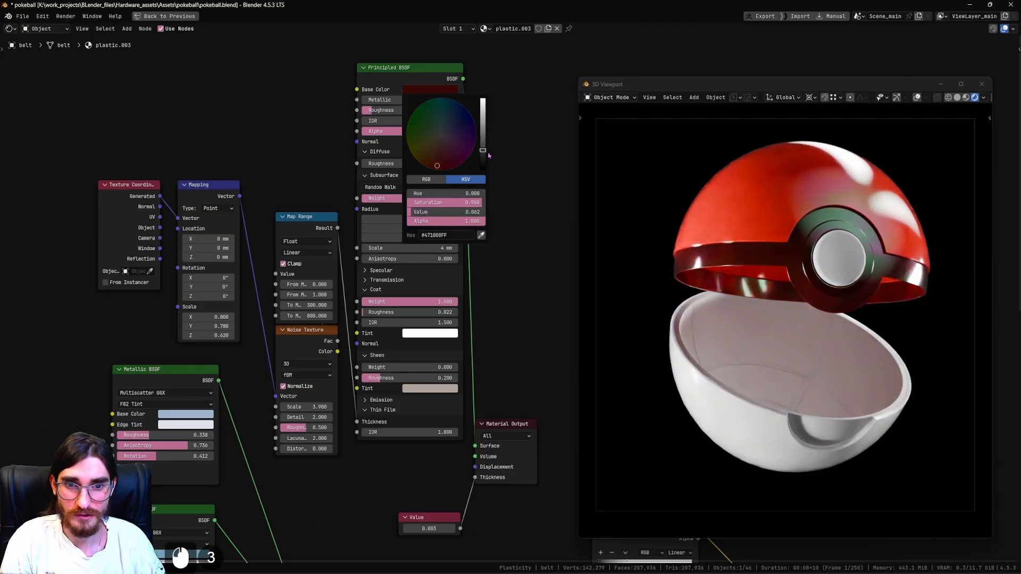
left_click(444, 90)
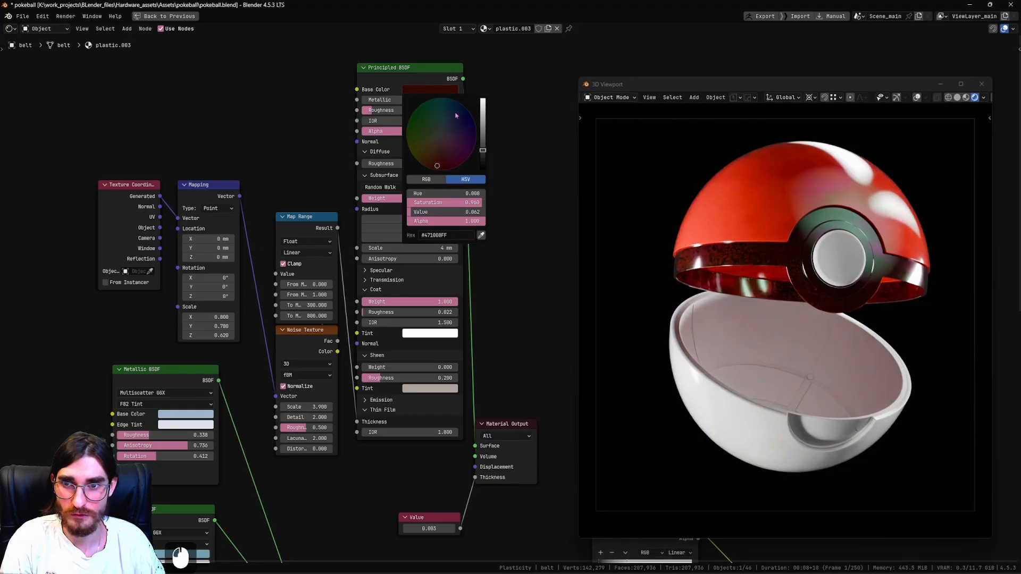
left_click_drag(441, 143, 483, 154)
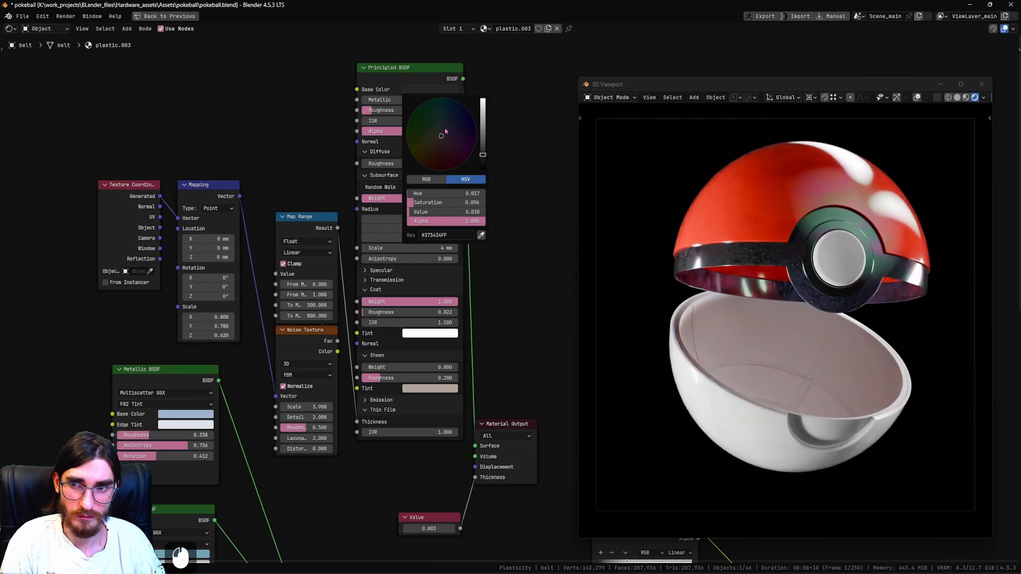
mouse_move(445, 131)
left_mouse_down()
mouse_move(463, 120)
mouse_move(443, 132)
left_mouse_up()
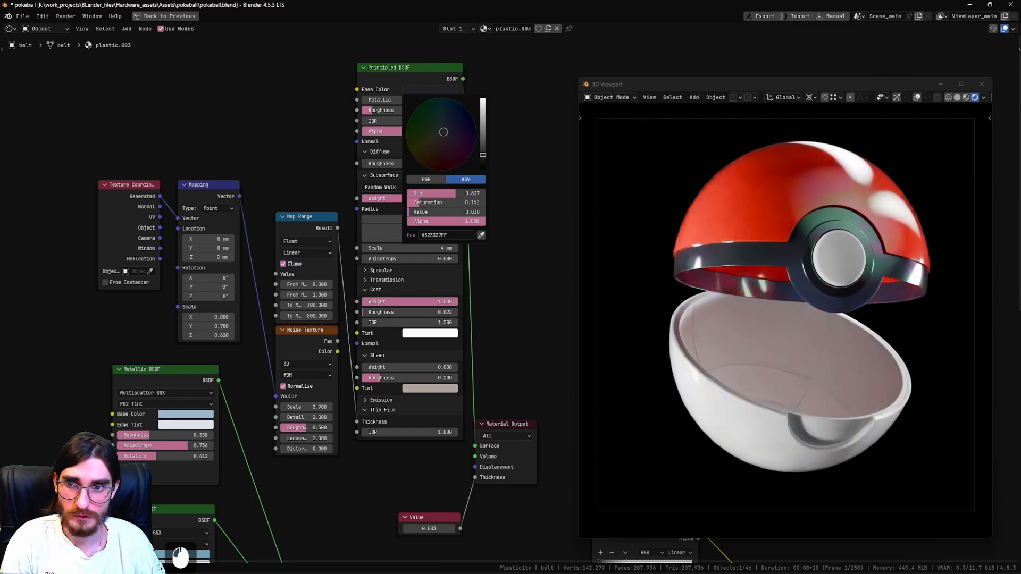
left_click_drag(484, 158, 483, 155)
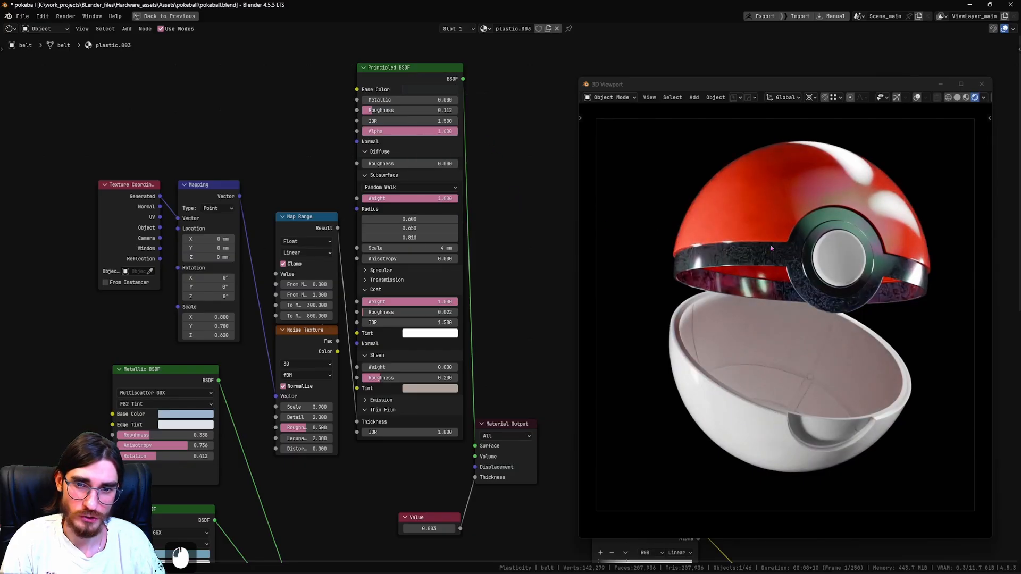
left_click(434, 89)
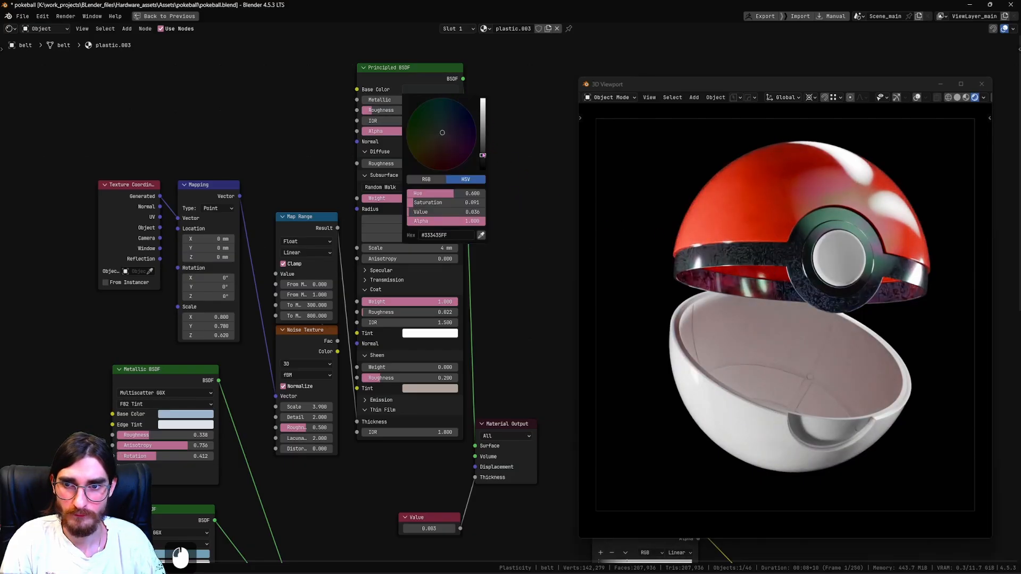
Disable the viewport noise threshold in the Cycles sampling settings, moving the floating render view aside for access.
key("ctrl+space")
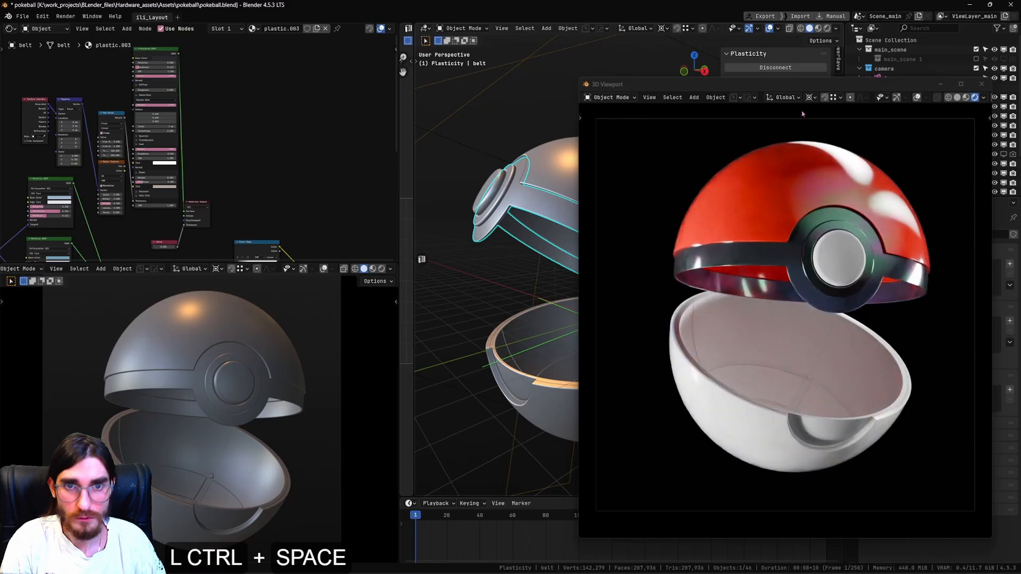
left_click_drag(771, 84, 425, 47)
left_click(852, 241)
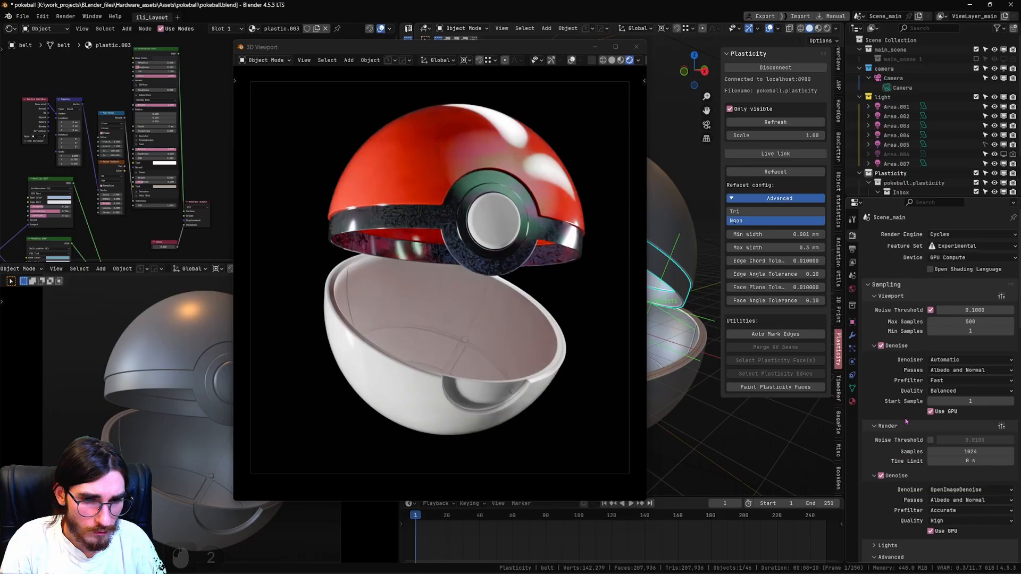
left_click(930, 311)
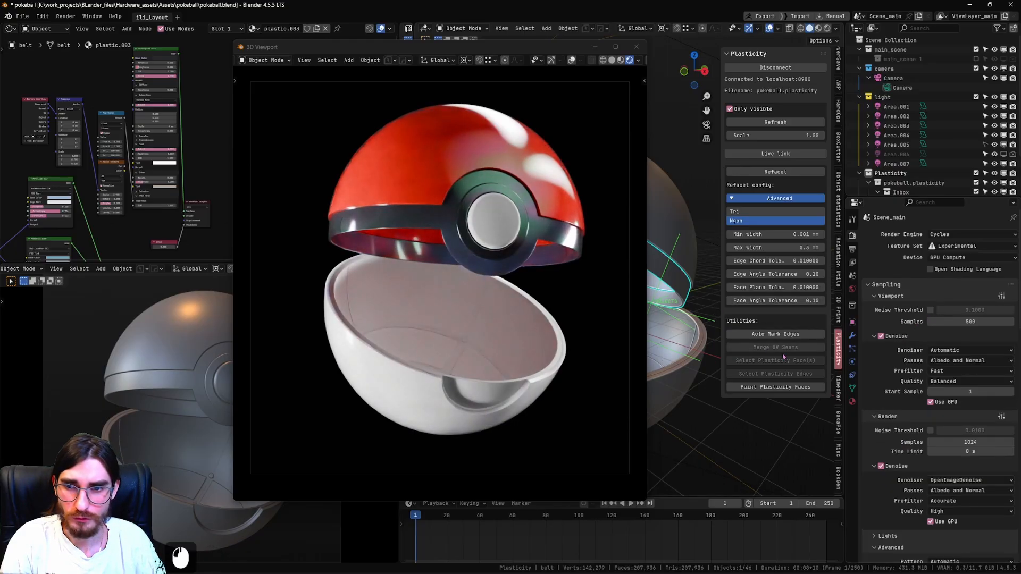
left_click_drag(489, 52, 727, 69)
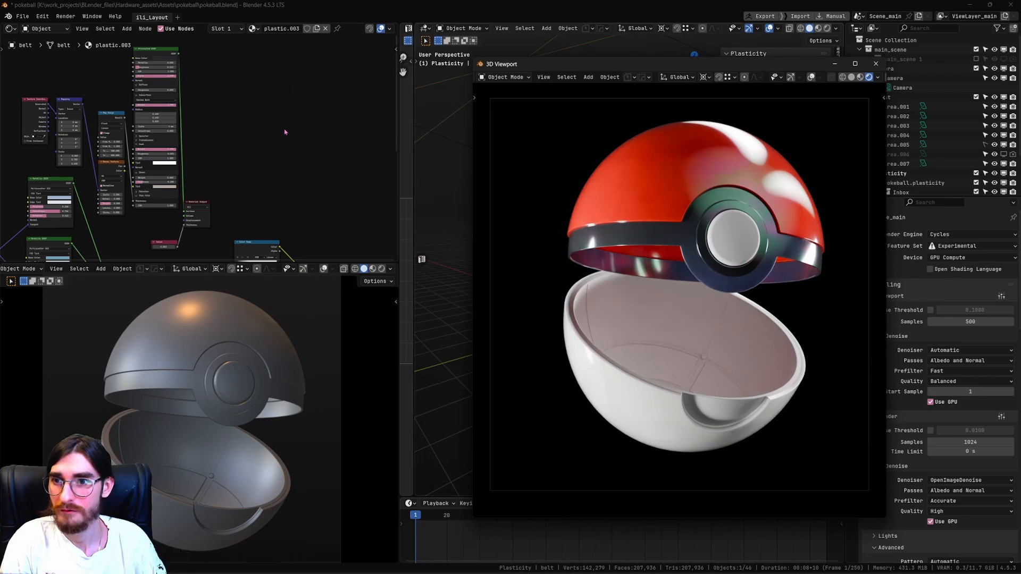
Shift the belt material's base color to a dark bluish tone and darken its coat tint to light gray.
key("ctrl+space")
middle_click_drag(285, 138, 312, 297, "shift")
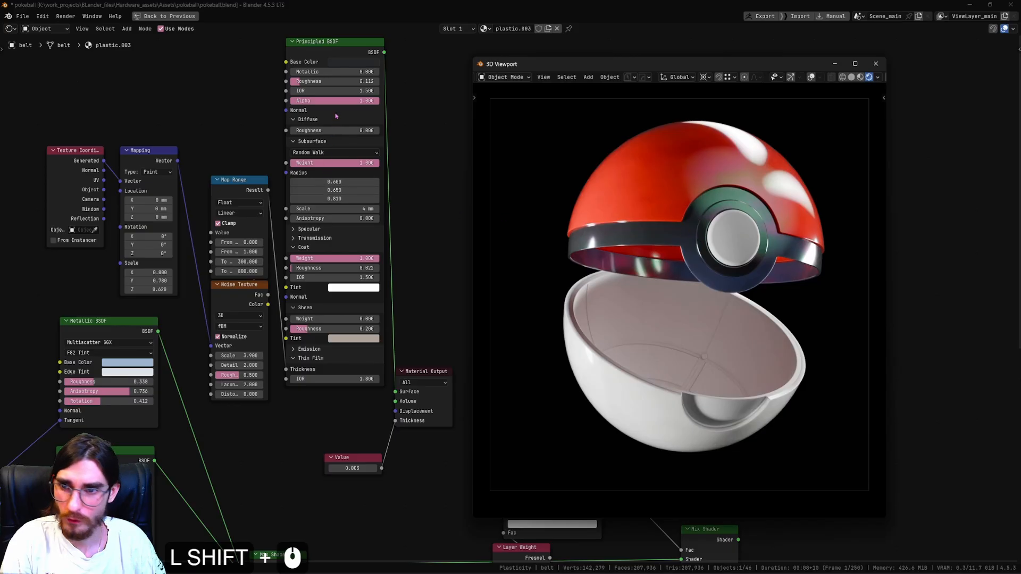
left_click(363, 63)
left_click_drag(402, 128, 365, 99)
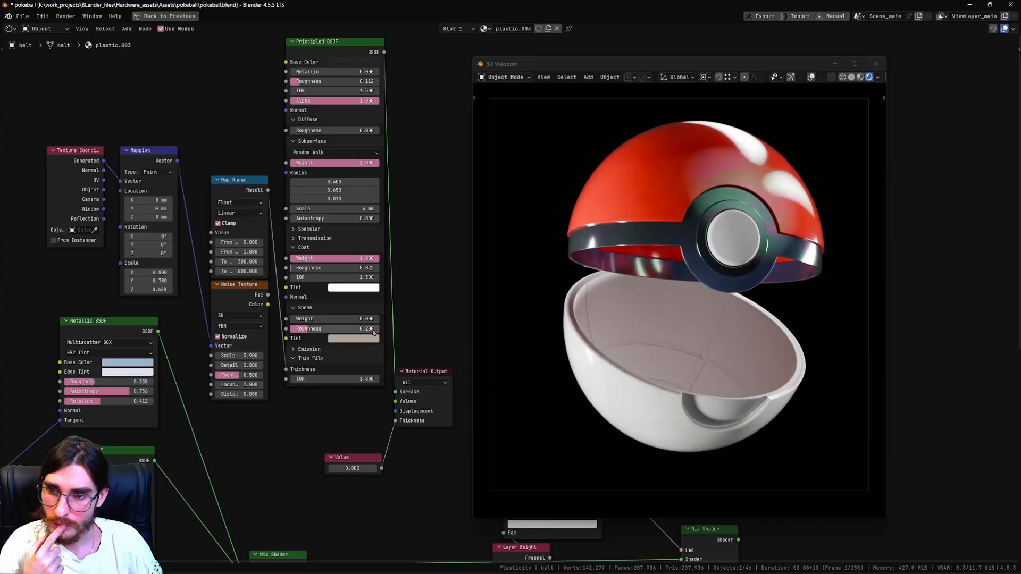
left_click(366, 289)
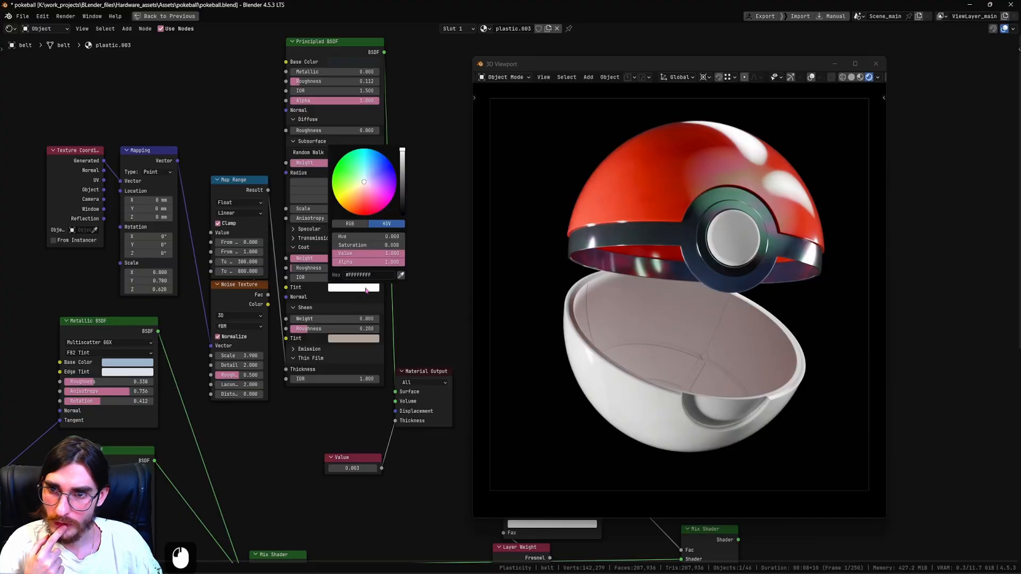
mouse_move(402, 158)
left_mouse_down()
mouse_move(402, 176)
mouse_move(402, 161)
left_mouse_up()
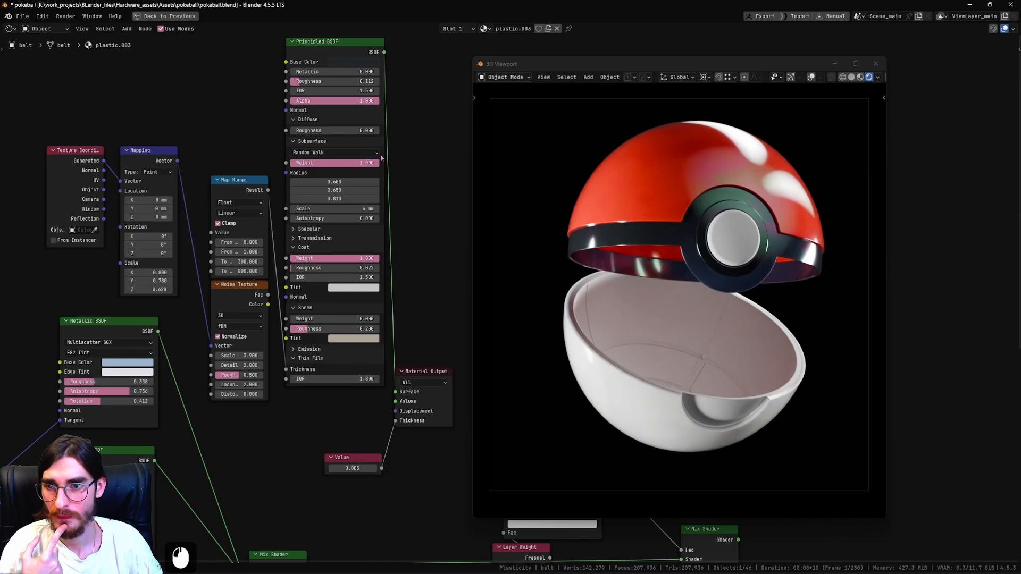
Fine-tune the brightness of the belt material's dark base color and darken its coat tint to a mid gray.
left_click(367, 62)
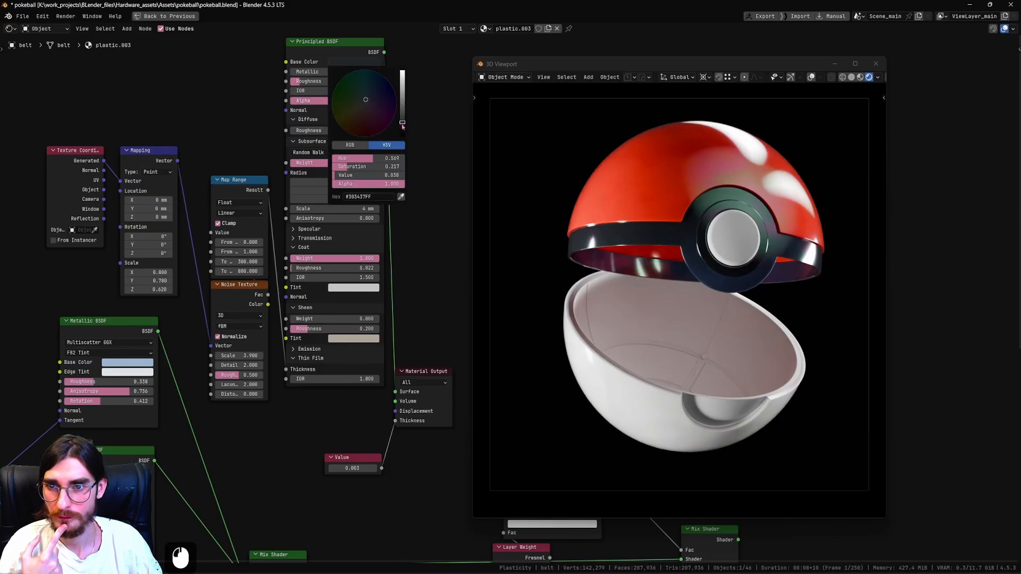
left_click(402, 126)
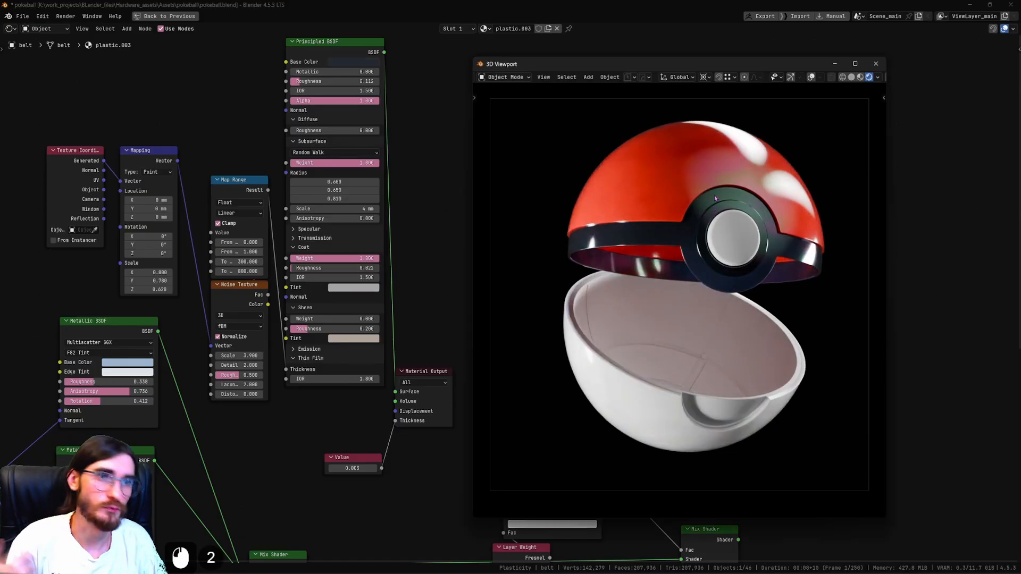
Link the lower shell's white plastic material to the center button and compare the two parts.
left_click(734, 249)
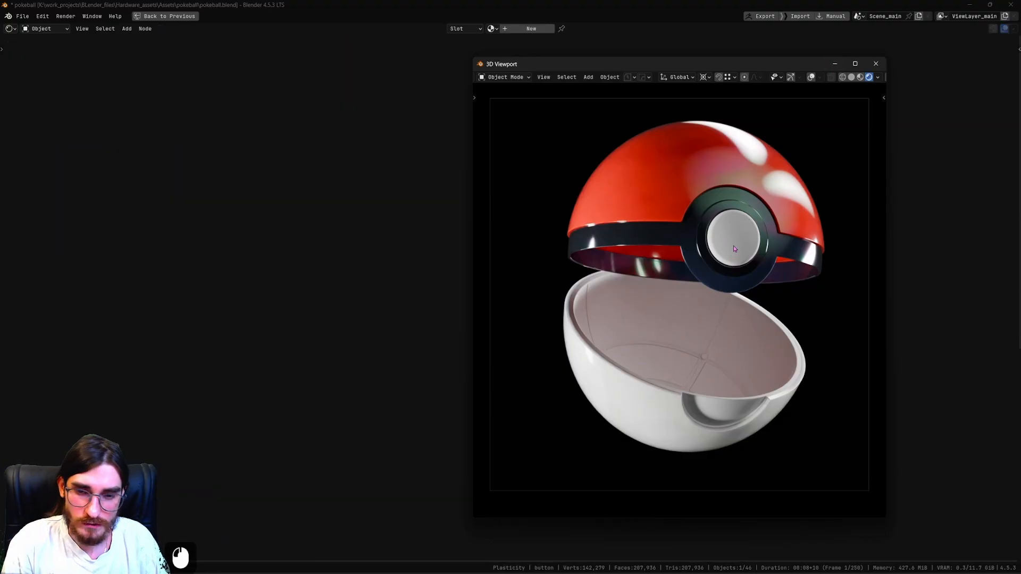
left_click(661, 420, "shift")
key("ctrl+l")
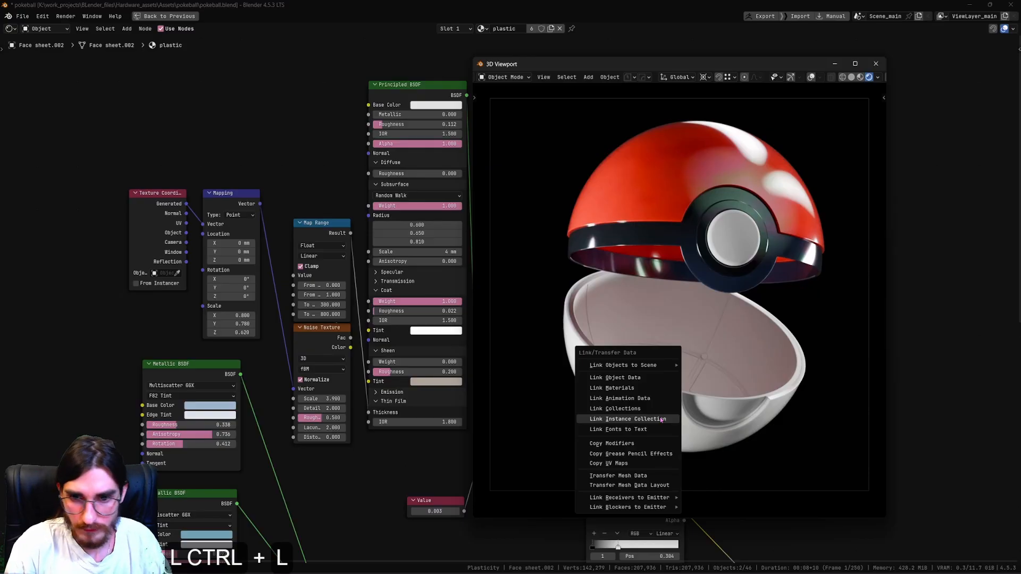
left_click(617, 388)
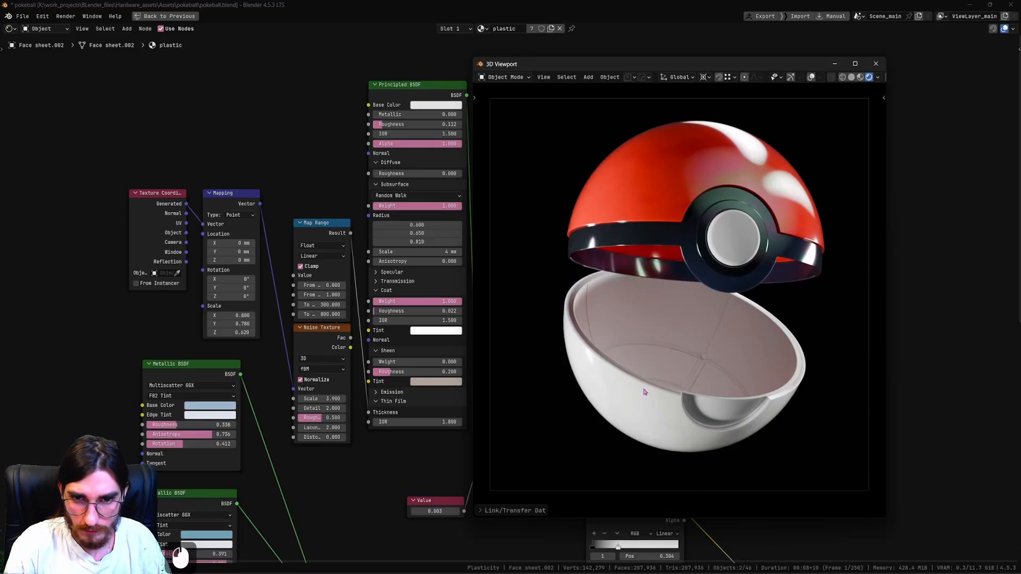
left_click(729, 250)
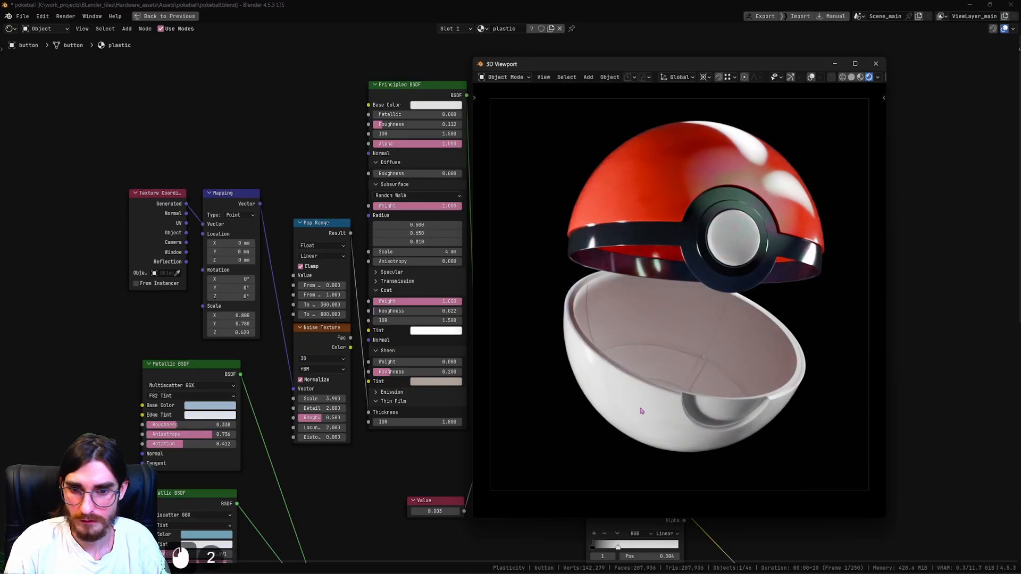
left_click(658, 398)
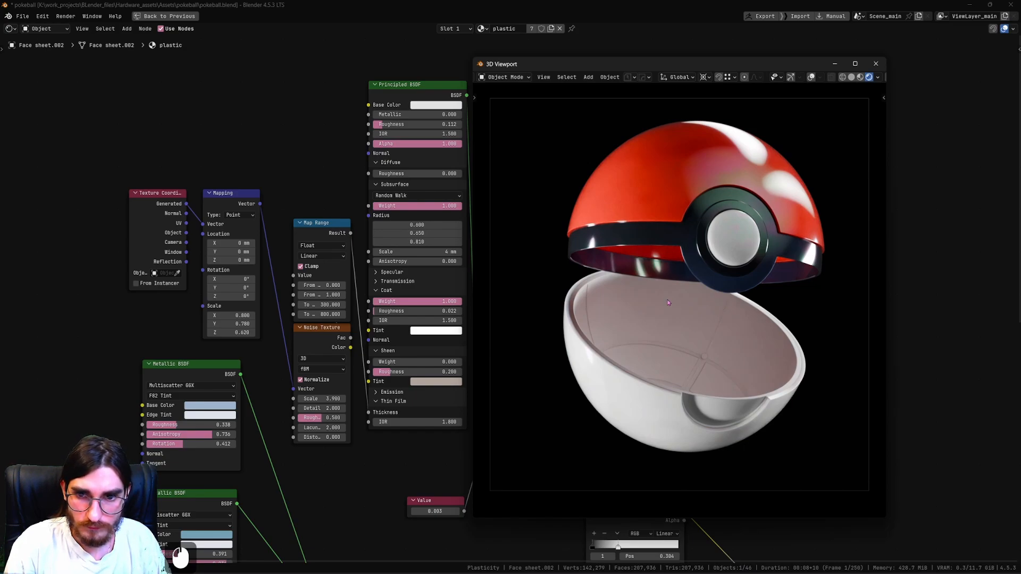
Select the belt, restore the full workspace layout and move the floating render view off the main 3D viewport.
left_click(710, 260)
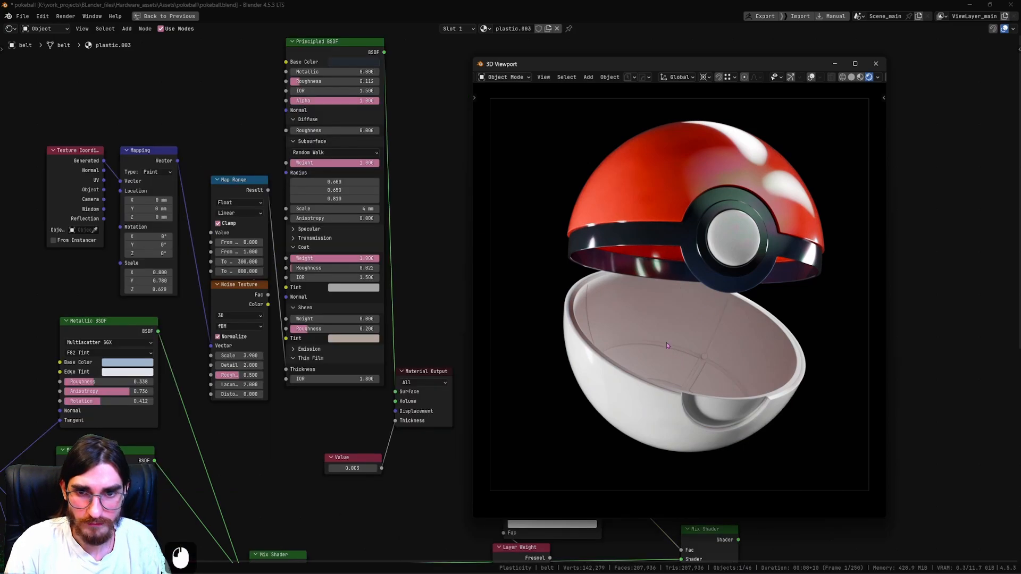
left_click(456, 93)
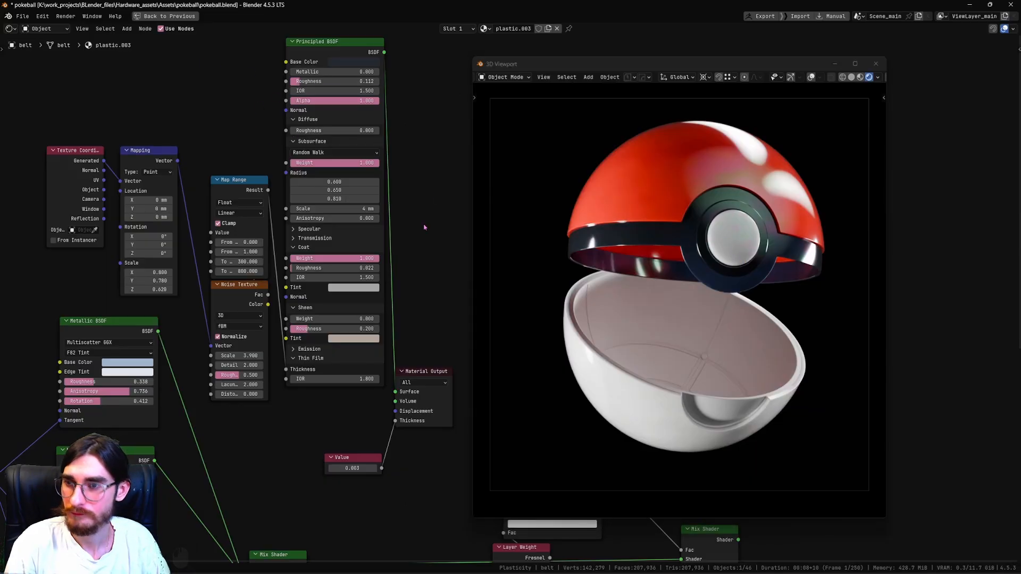
key("ctrl+space")
left_click_drag(636, 64, 234, 45)
middle_click_drag(512, 199, 613, 223, "shift")
scroll(612, 223, "up", 4)
scroll(613, 224, "down", 3)
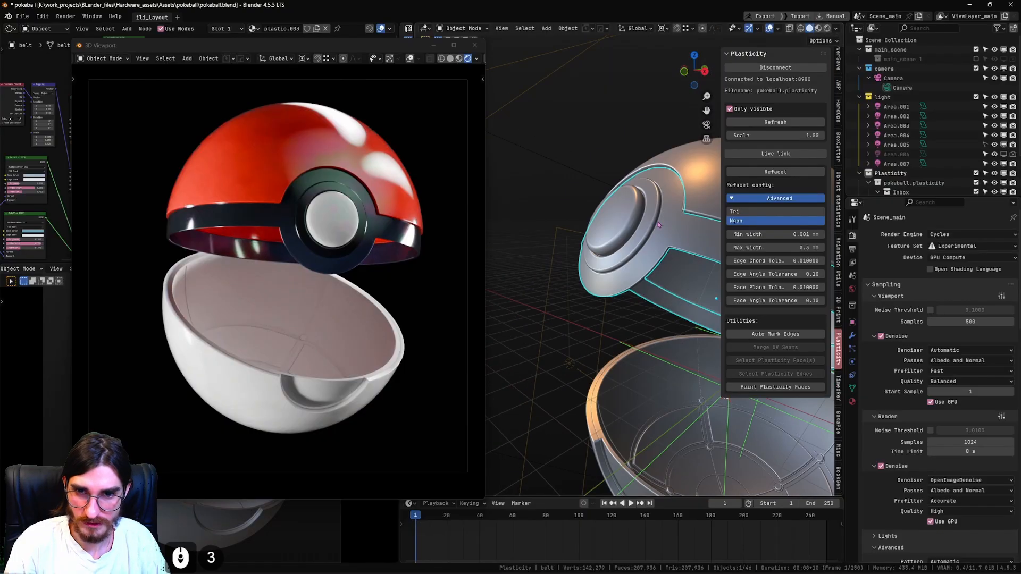
Frame the belt's area around the button and open the belt mesh for face editing.
left_click(616, 223)
left_click(654, 222)
middle_click_drag(654, 223, 668, 233)
middle_click_drag(668, 233, 642, 278, "shift")
key("KP_Decimal")
key("Tab")
left_click(646, 184)
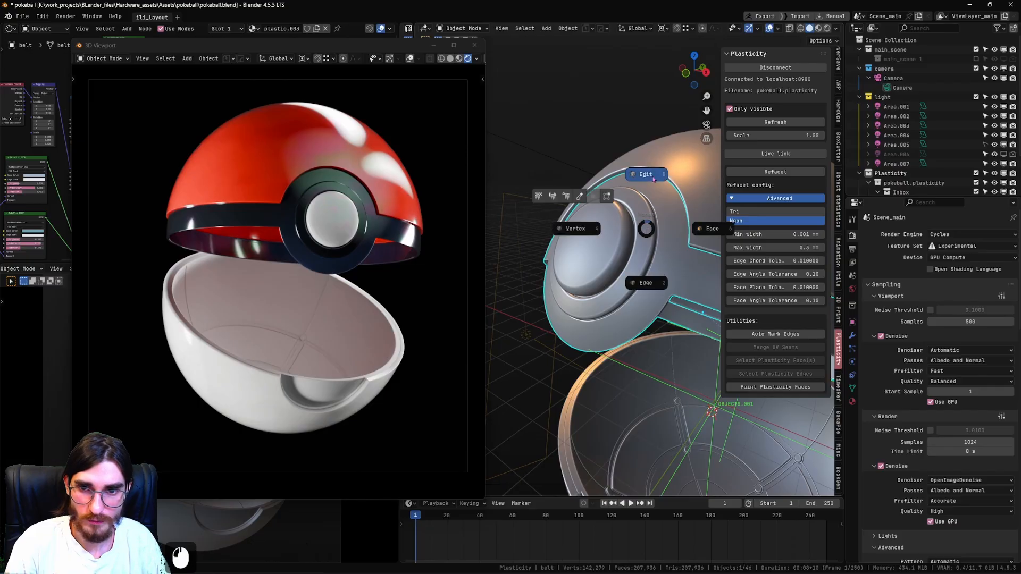
left_click(647, 246)
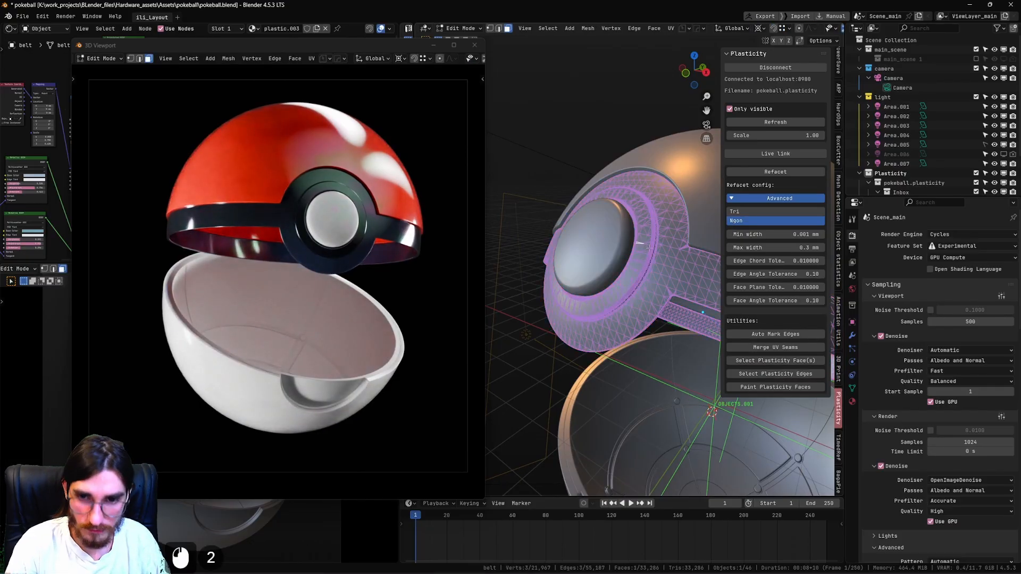
Select the belt's raised ring faces around the button as linked regions delimited by seams.
key("l")
scroll(649, 247, "up", 2)
key("l")
key("l")
key("l")
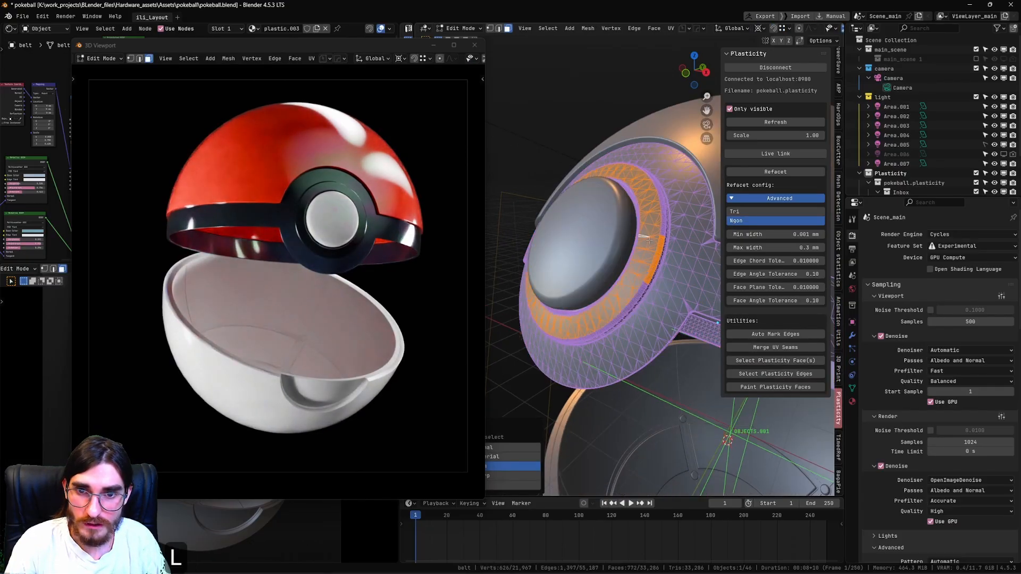
middle_click_drag(627, 290, 664, 294)
key("KP_Decimal")
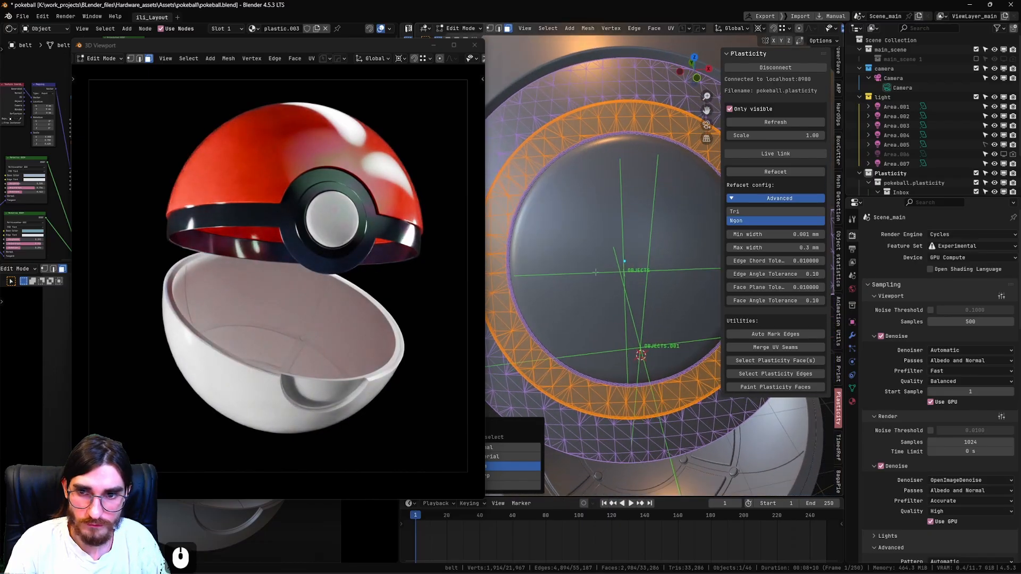
Add the inner rim faces bordering the button to the ring selection.
key("l")
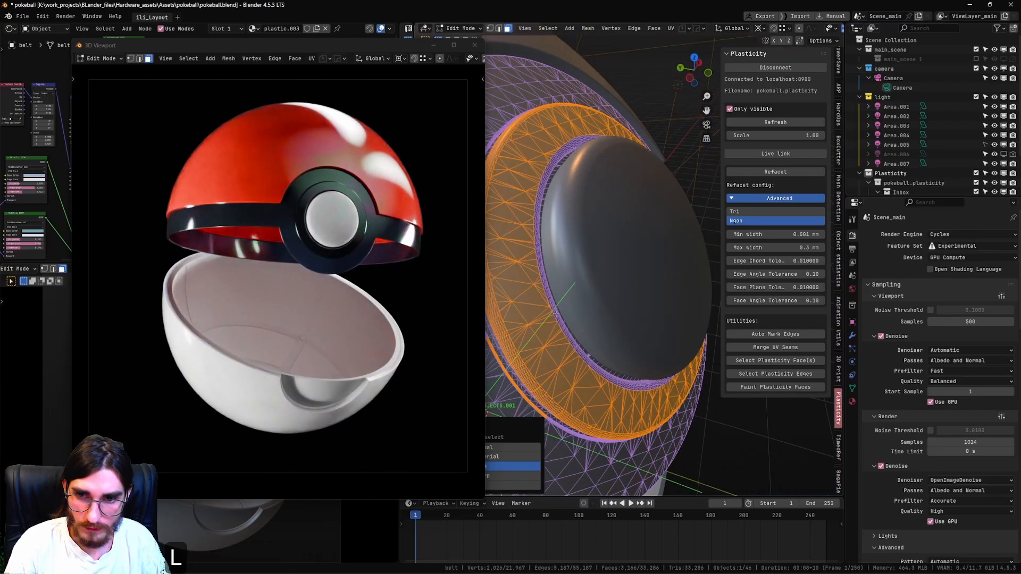
key("l")
key("l")
middle_click_drag(553, 314, 532, 345)
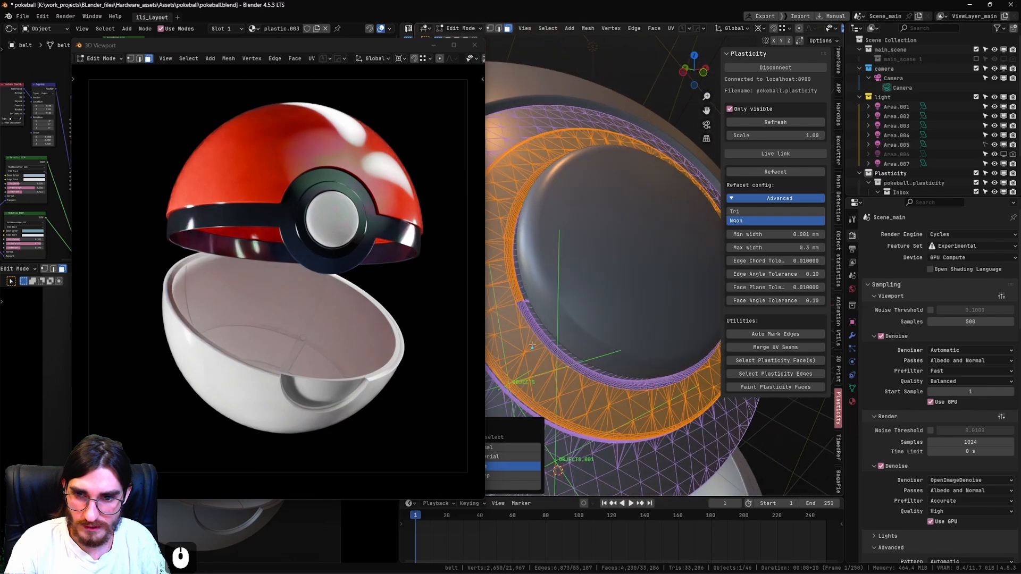
Extend the selection with the remaining linked edge and side-wall faces around the raised ring.
key("l")
scroll(638, 340, "down", 2)
middle_click_drag(712, 319, 714, 235)
key("l")
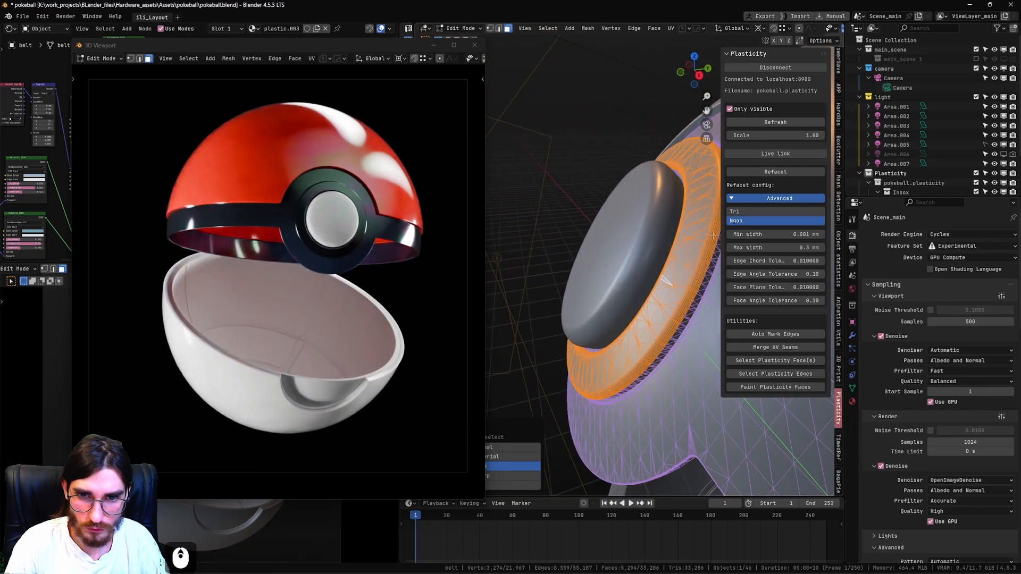
key("l")
key("l")
middle_click_drag(691, 308, 617, 365)
key("l")
key("l")
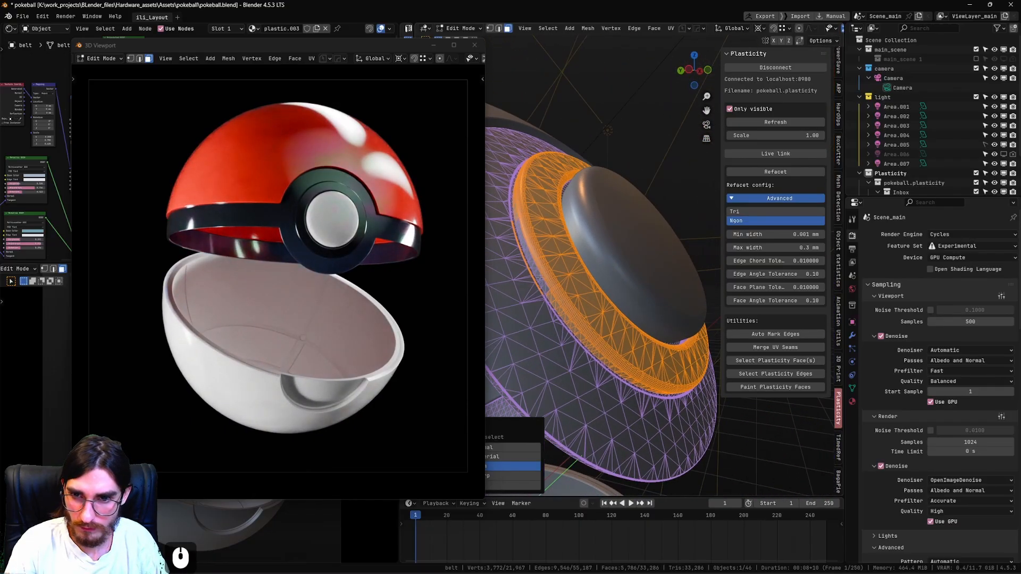
key("l")
middle_click_drag(539, 276, 563, 268)
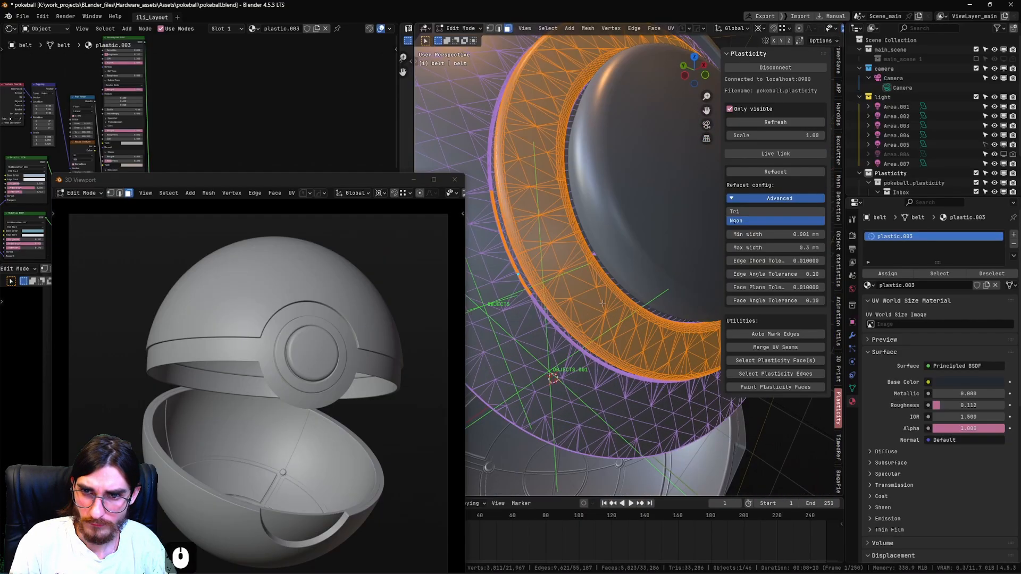
scroll(598, 266, "down", 2)
Add a second material slot to the belt, load plastic.001 into it and assign it to the selected ring faces.
middle_click_drag(600, 192, 603, 223, "shift")
mouse_move(603, 224)
middle_mouse_down("shift")
mouse_move(578, 362)
mouse_move(597, 212)
middle_mouse_up("shift")
left_click(1013, 234)
left_click(869, 301)
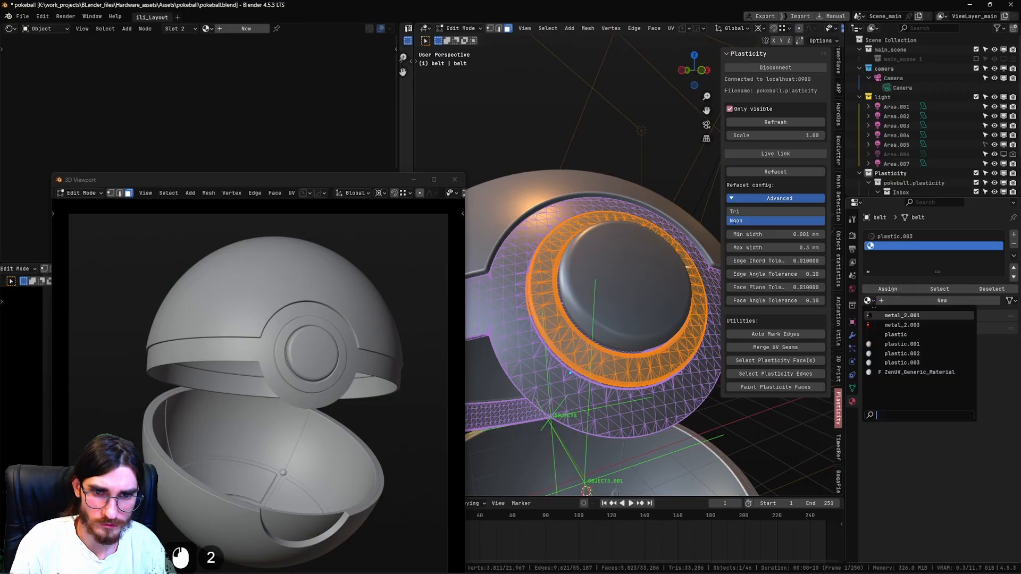
left_click(902, 315)
left_click(869, 300)
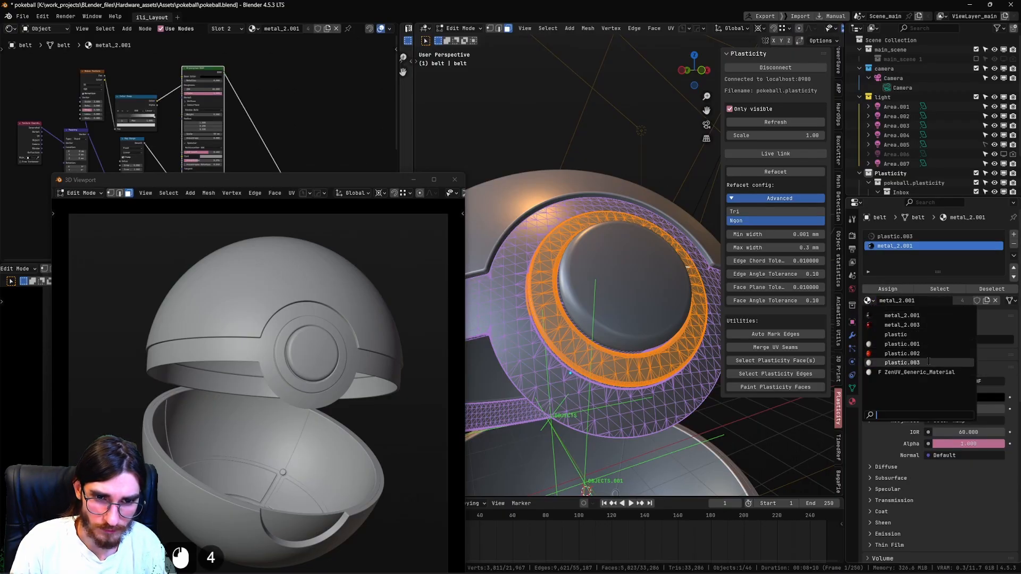
left_click(902, 344)
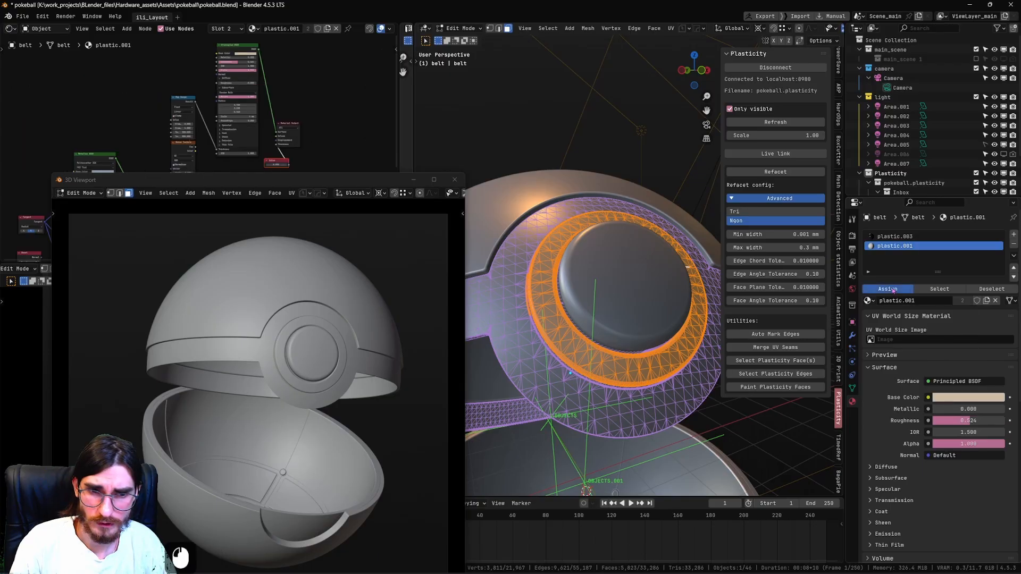
Replace the belt's second slot material with the button's plastic material and save the file.
key("Tab")
left_click(609, 234)
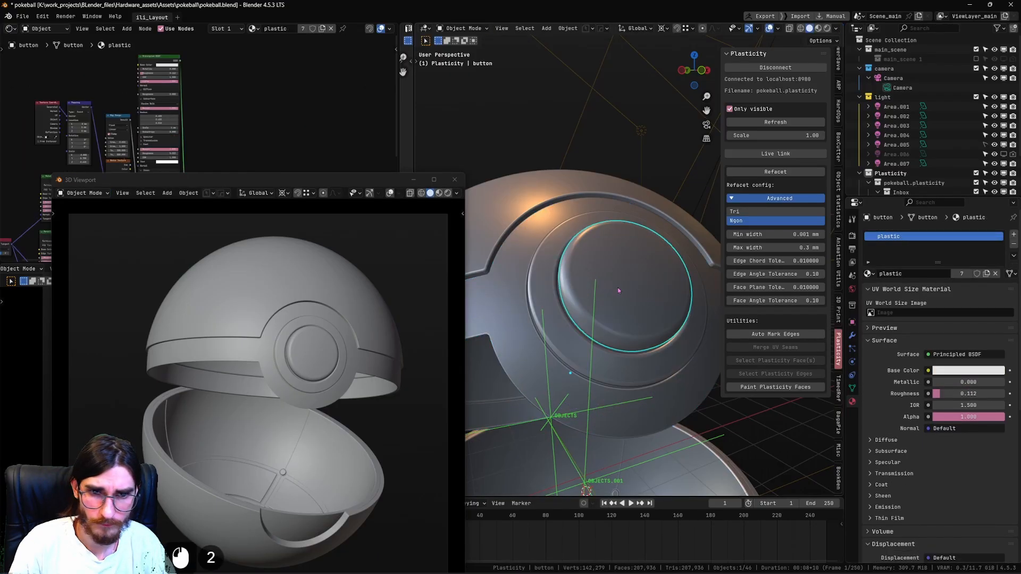
left_click(867, 289)
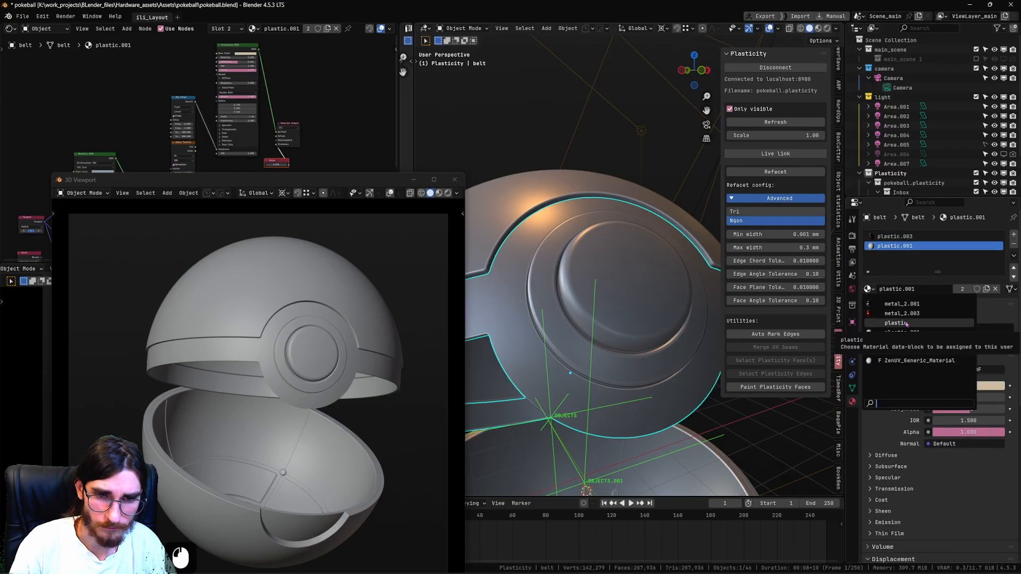
left_click(905, 323)
key("ctrl+s")
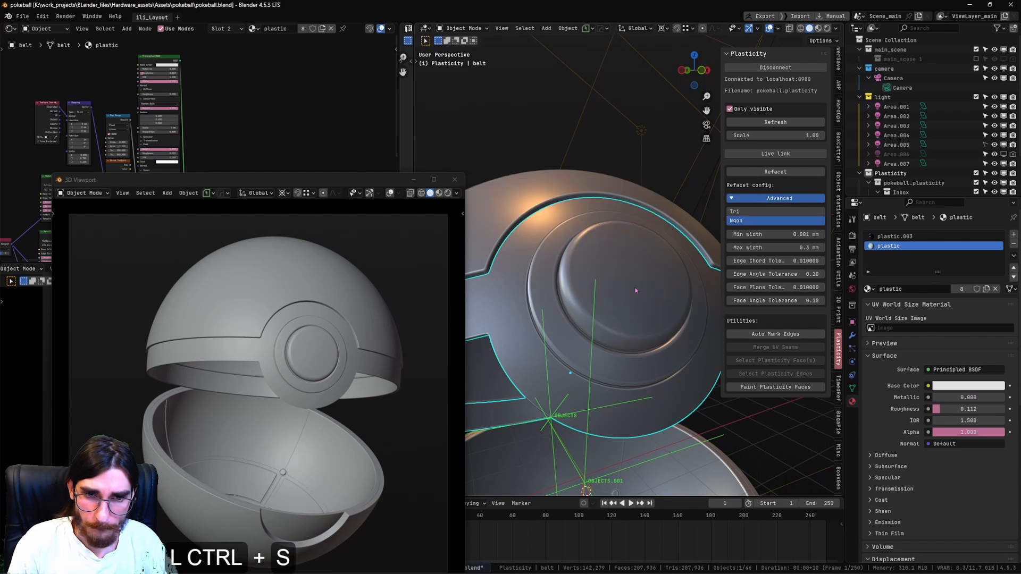
Select the narrow linked strip at the ring's outer base and assign the dark plastic.003 material to it.
key("Tab")
left_click(570, 289)
middle_click_drag(570, 290, 640, 183, "shift")
scroll(638, 183, "up", 6)
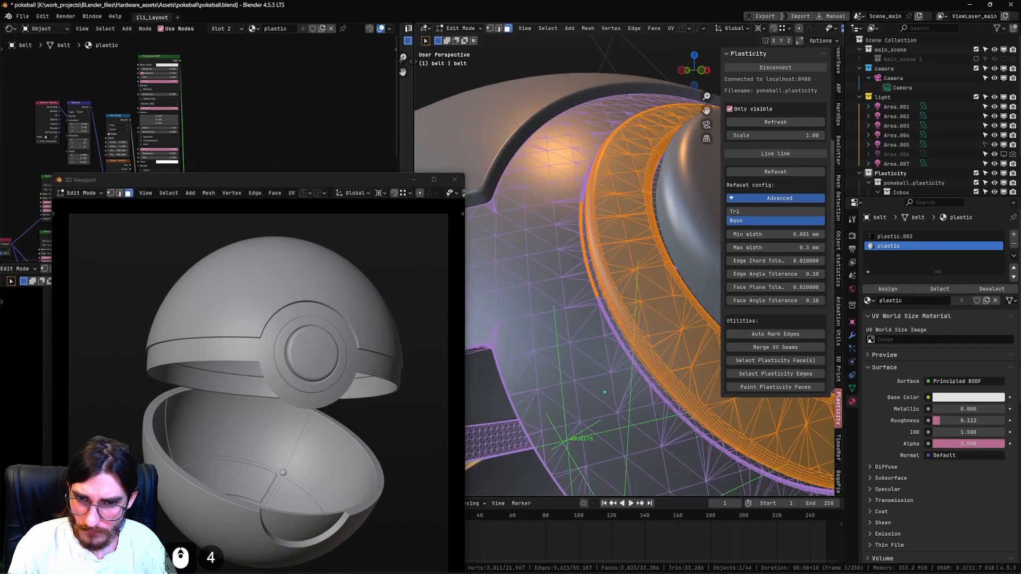
left_click(562, 297)
key("l")
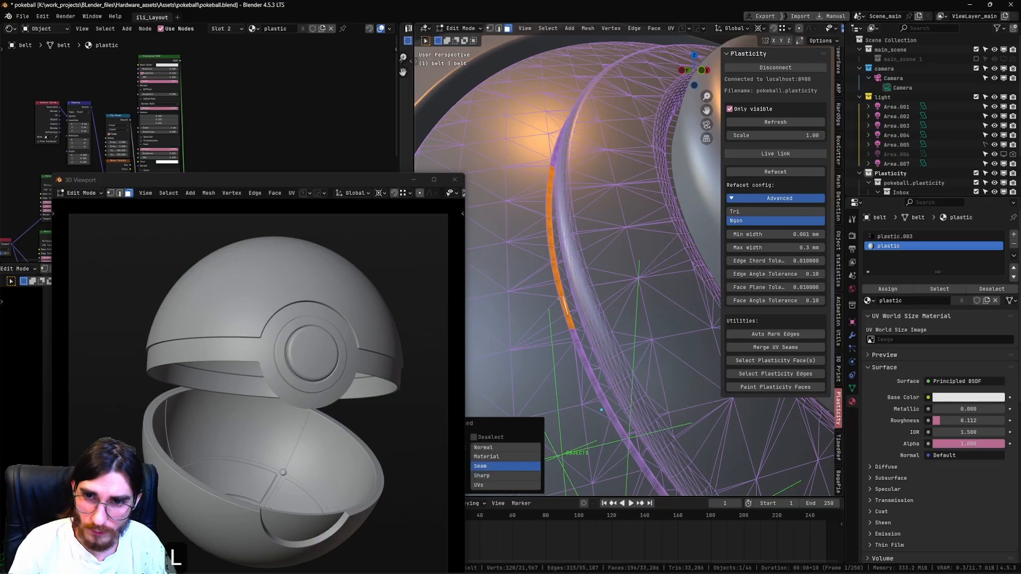
left_click(893, 236)
left_click(887, 288)
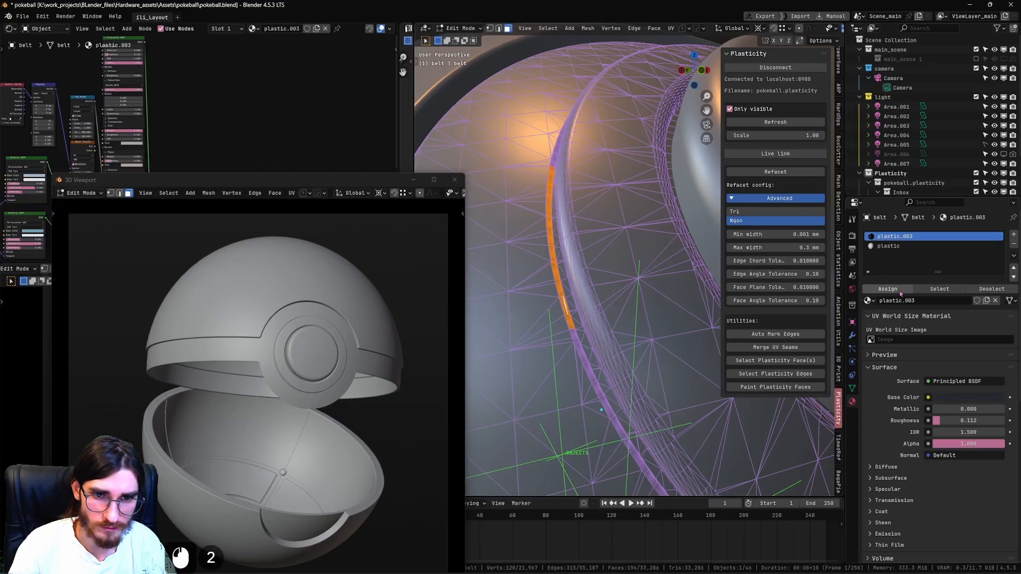
key("Tab")
key("Tab")
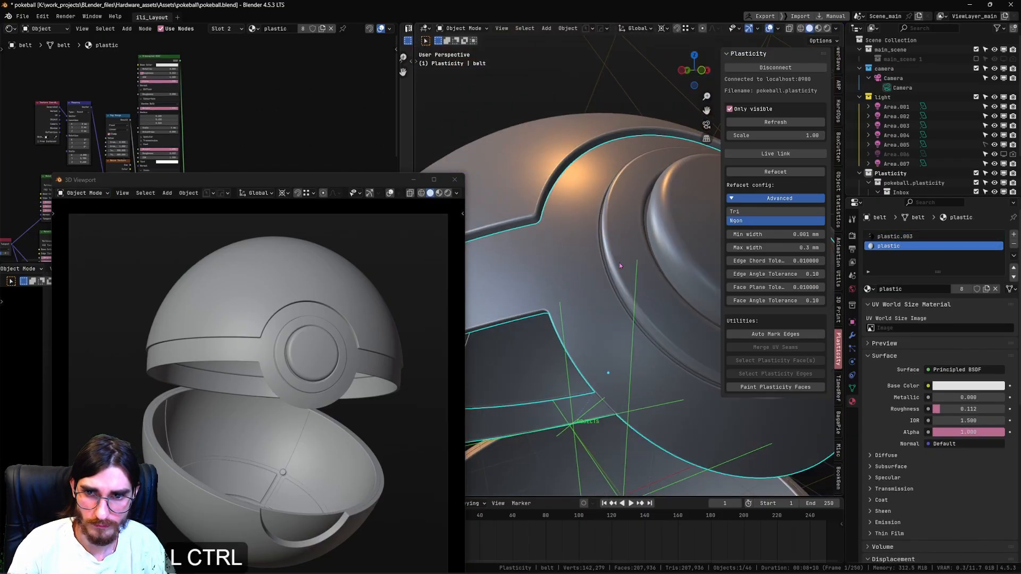
Save the file and reveal any hidden objects.
key("ctrl+s")
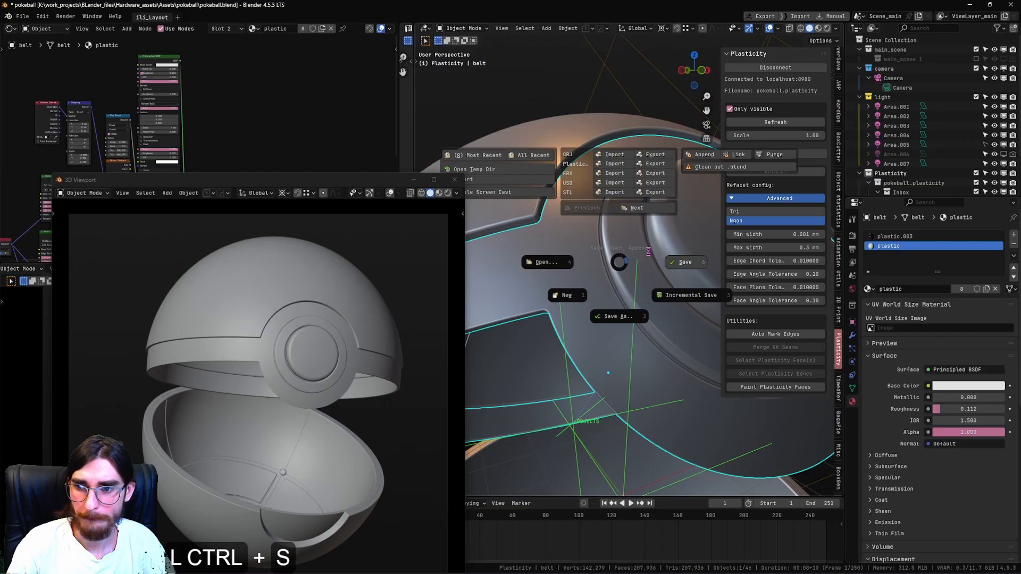
left_click(646, 249)
key("alt+h")
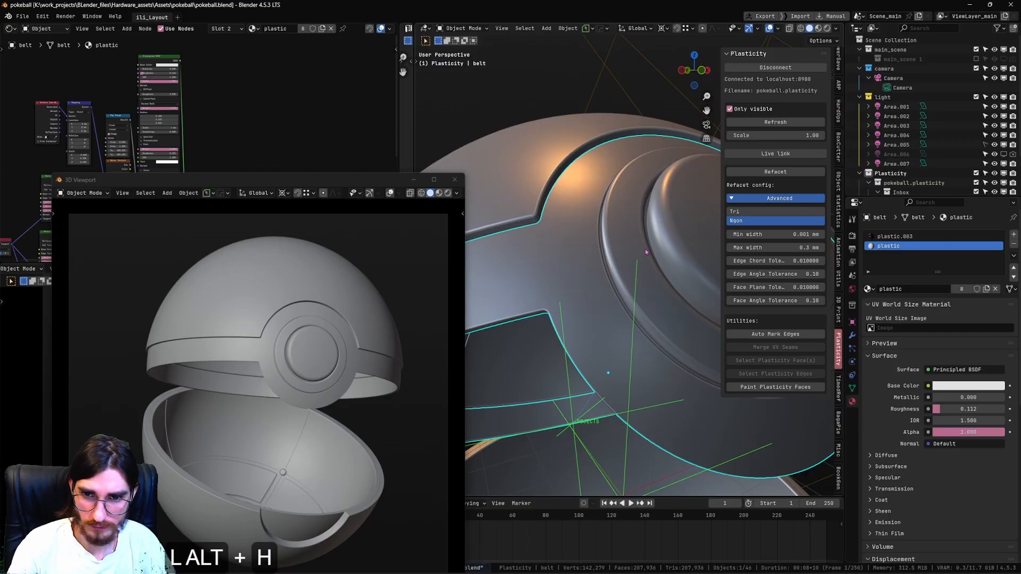
key("alt+h")
Switch the floating viewport to rendered shading, move it over the main viewport and examine the ring and button materials up close.
scroll(372, 319, "down", 2)
middle_click_drag(372, 319, 368, 310, "shift")
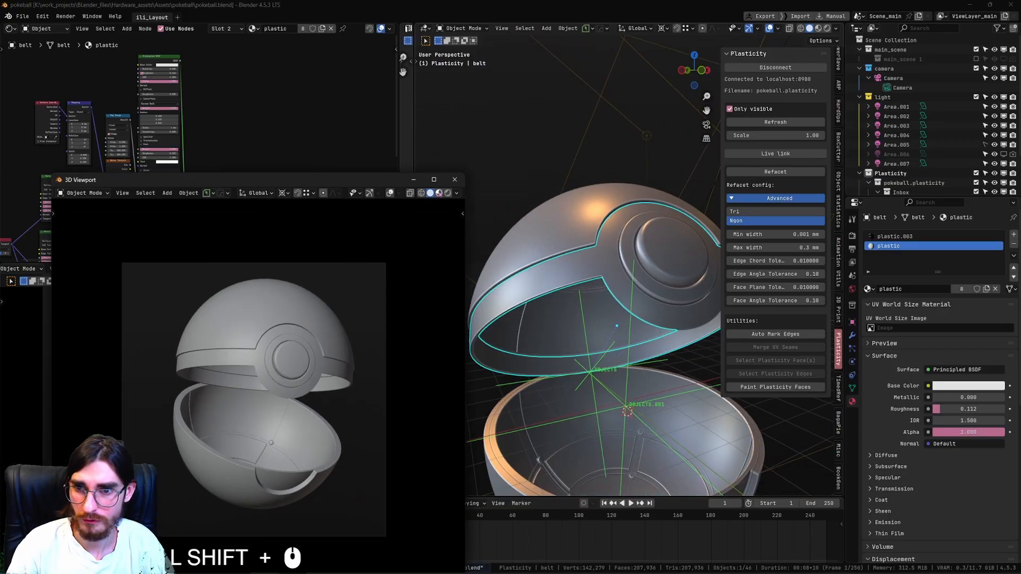
left_click(447, 193)
mouse_move(319, 182)
left_mouse_down()
mouse_move(689, 96)
mouse_move(696, 78)
left_mouse_up()
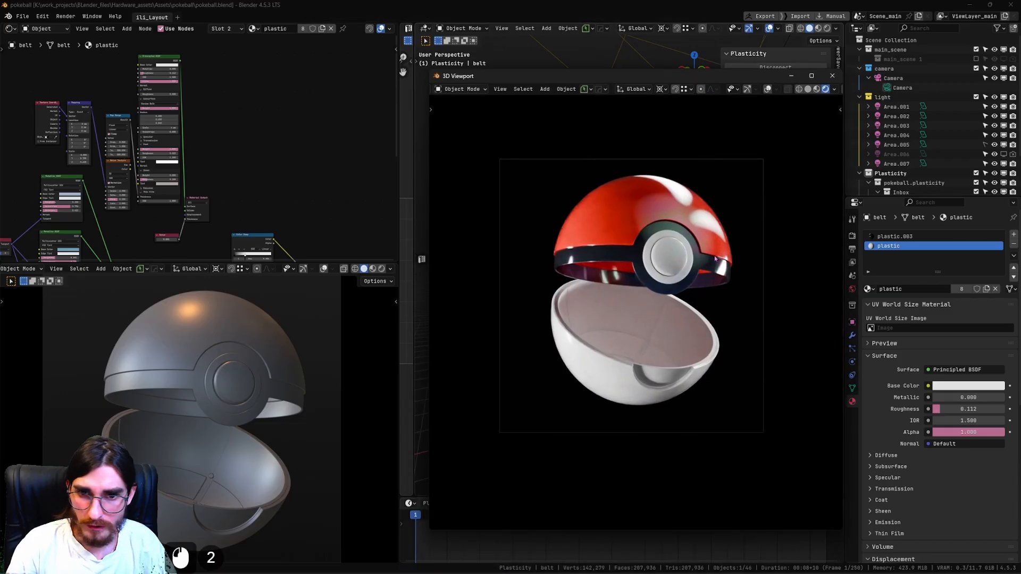
scroll(715, 259, "up", 4)
middle_click_drag(708, 220, 688, 331, "shift")
scroll(689, 332, "up", 1)
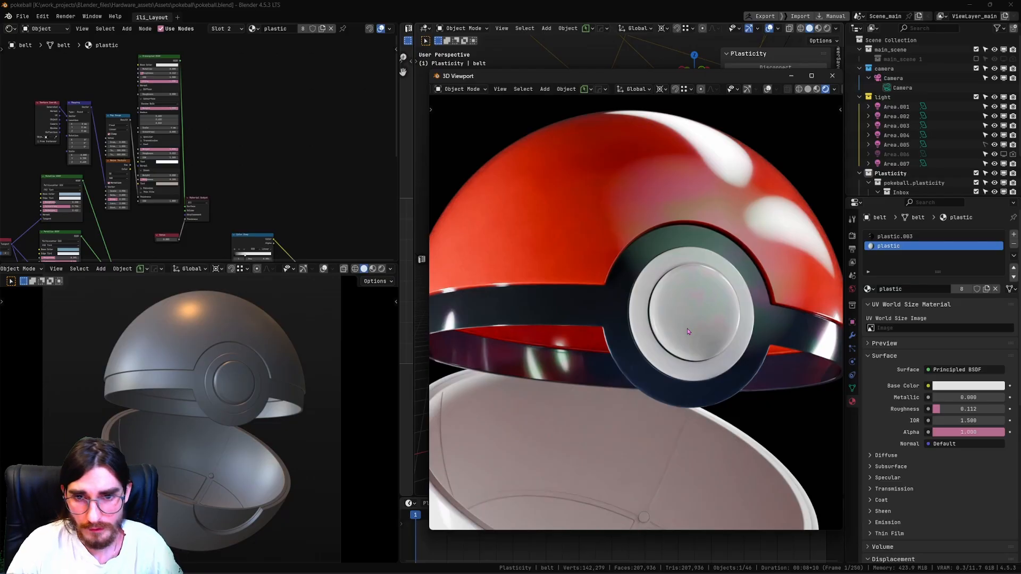
scroll(689, 331, "up", 6)
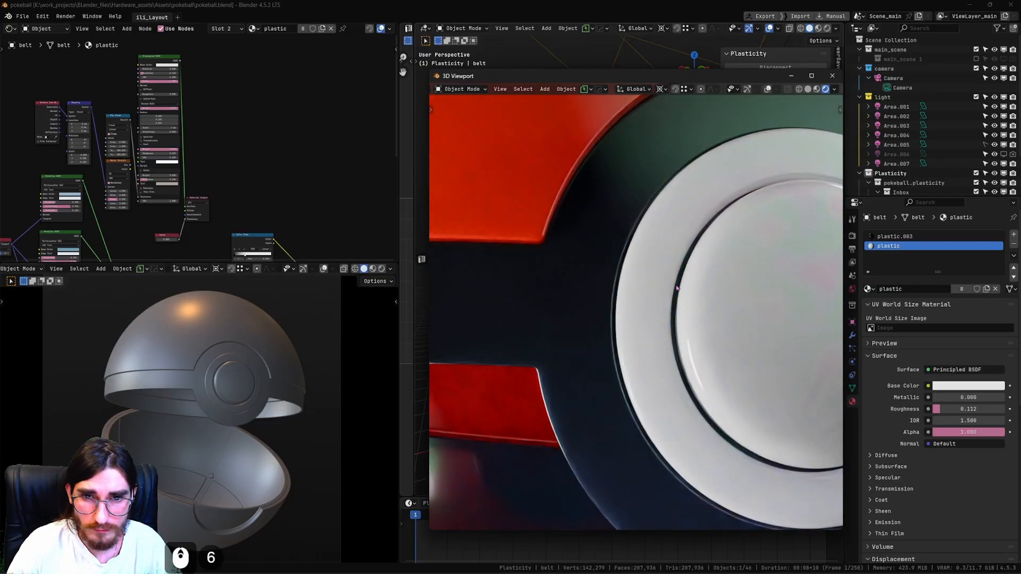
scroll(673, 334, "down", 6)
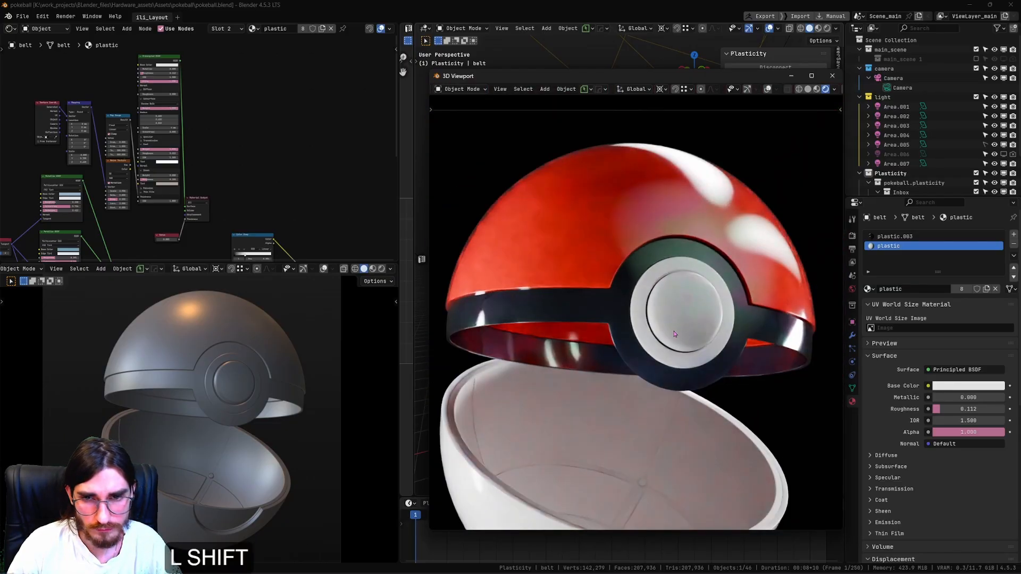
Inspect the rendered pokeball and compare its interior with the open-ball reference image in Plasticity.
middle_click_drag(665, 337, 642, 349, "shift")
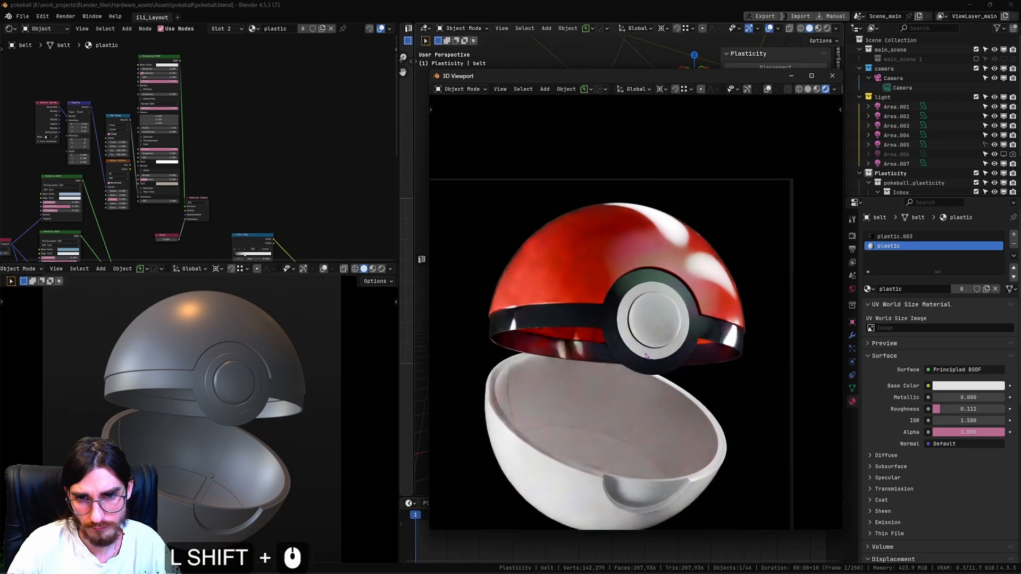
scroll(644, 353, "up", 2)
scroll(646, 356, "down", 3)
middle_click_drag(646, 356, 668, 351, "shift")
scroll(656, 353, "up", 1)
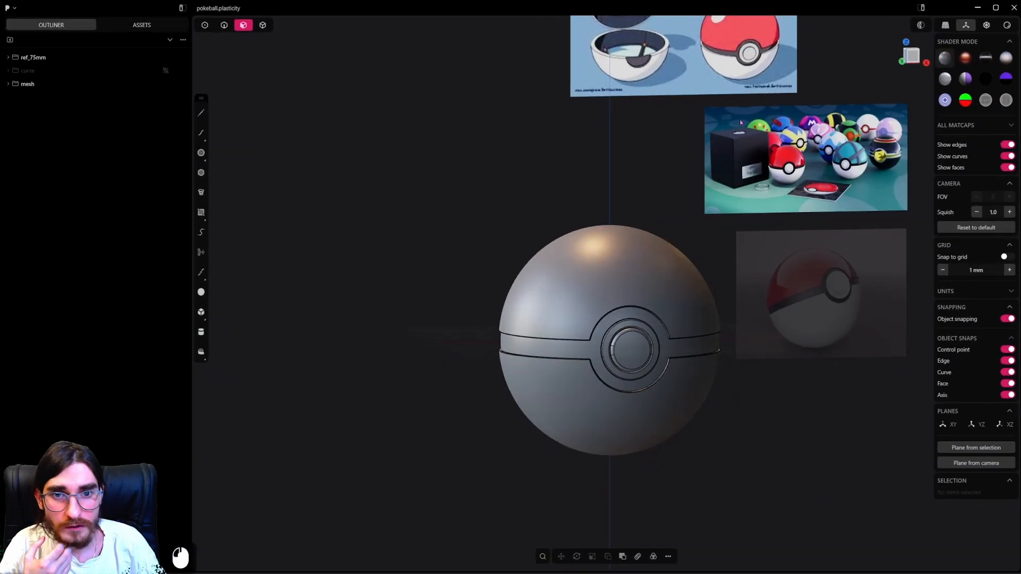
middle_click_drag(662, 96, 630, 191, "shift")
scroll(627, 190, "up", 11)
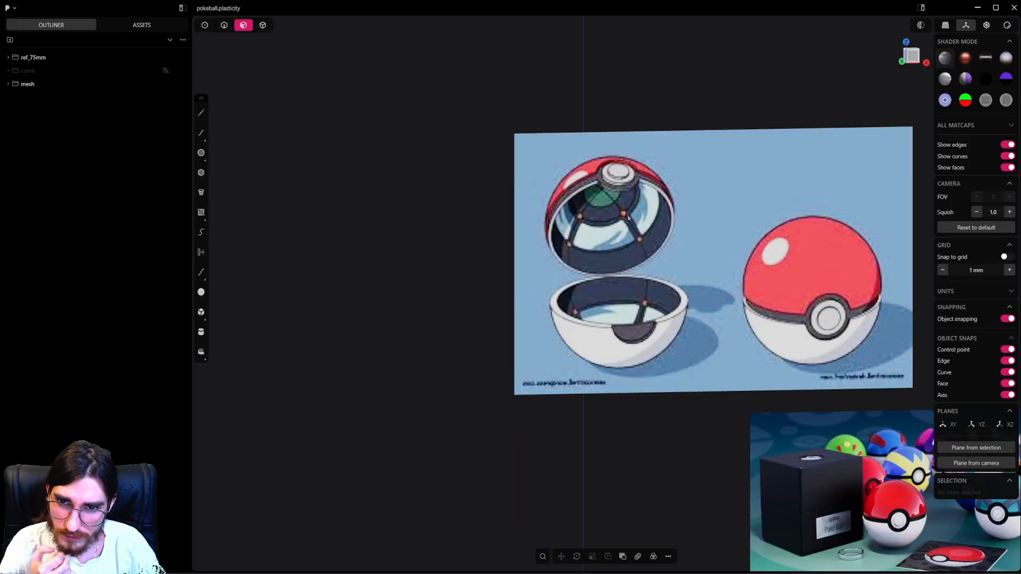
left_click(583, 5)
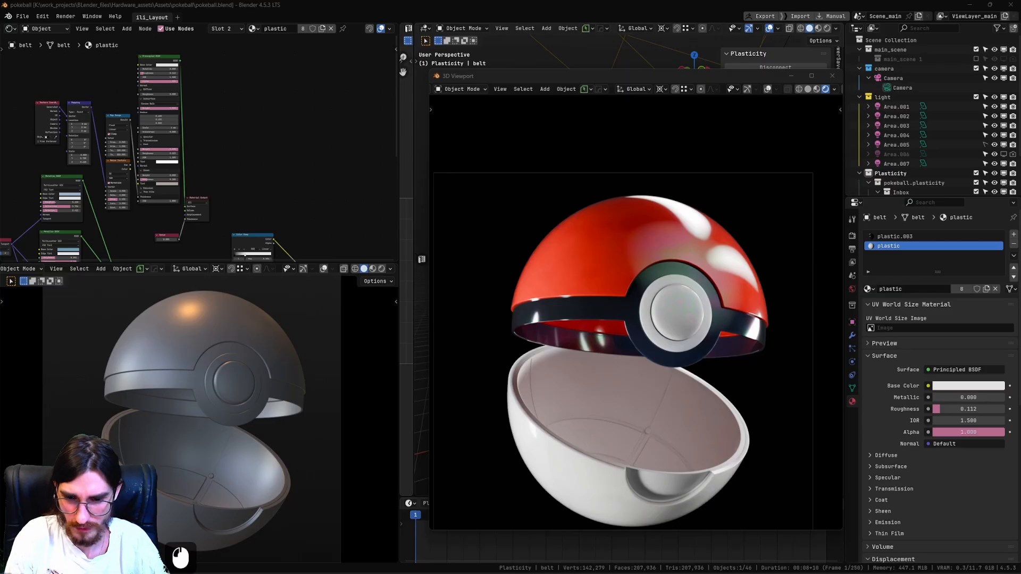
Select the upper shell in Blender, move the floating viewport clear of the main viewport and switch it to solid shading.
left_click(704, 382)
middle_click_drag(707, 380, 637, 282, "shift")
scroll(700, 316, "up", 2)
left_click(736, 178)
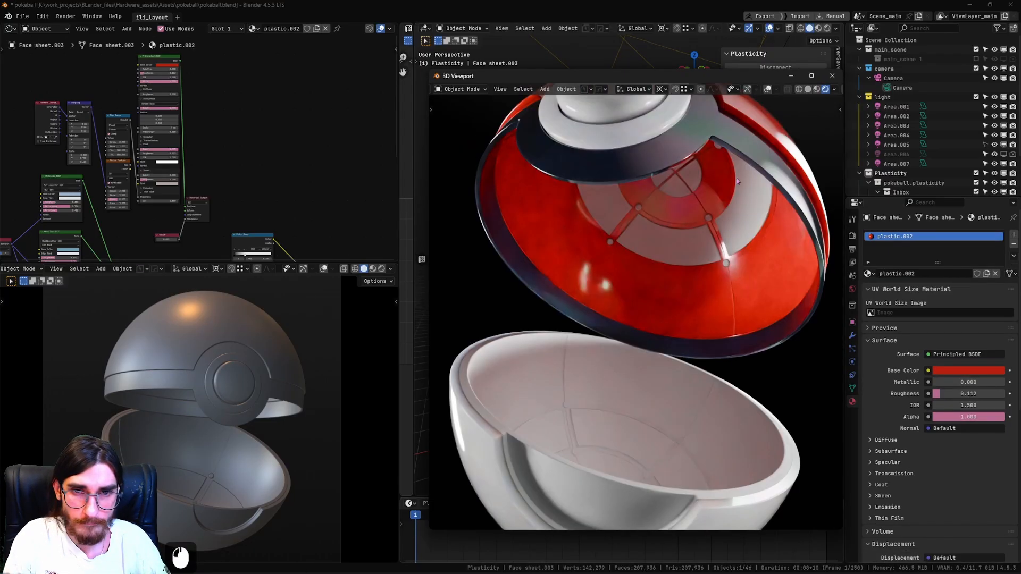
left_click_drag(744, 77, 363, 47)
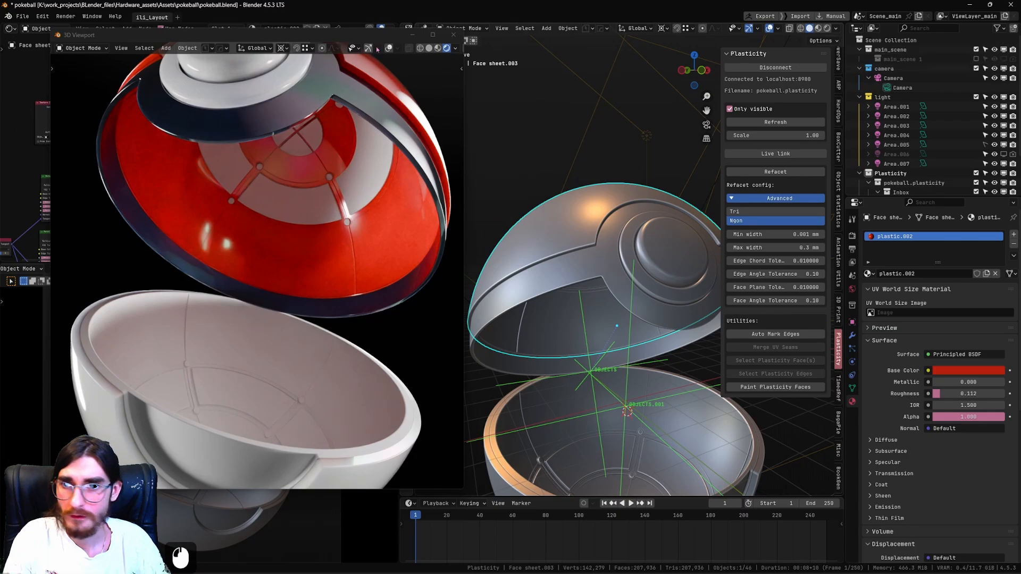
left_click(428, 47)
Enter edit mode on the upper shell and select its large inner panels and inner ring panels as linked faces delimited by seams.
mouse_move(585, 282)
middle_mouse_down()
mouse_move(585, 313)
mouse_move(607, 303)
middle_mouse_up()
key("Tab")
left_click(605, 298)
middle_click_drag(607, 303, 601, 266, "shift")
left_click(604, 313)
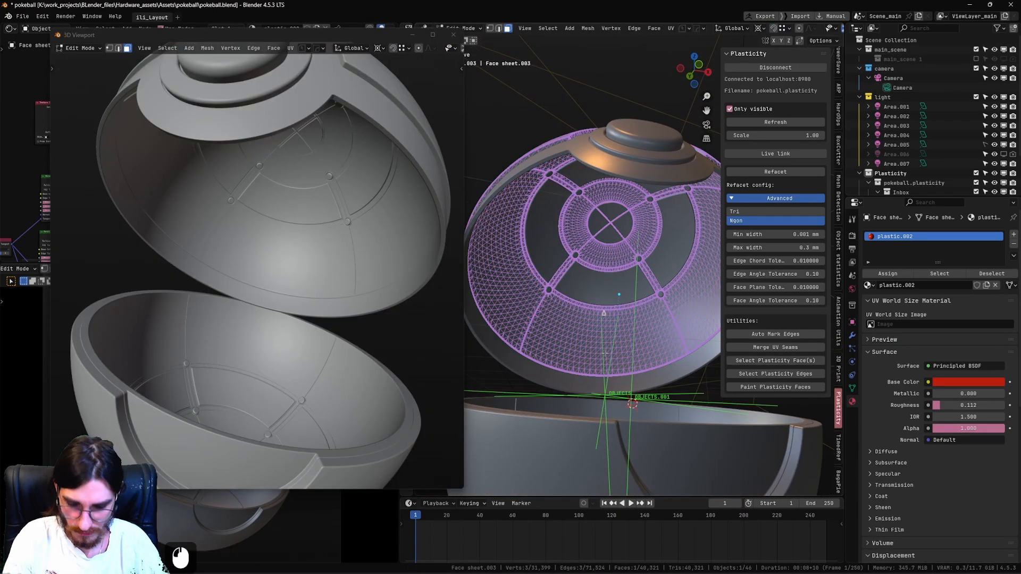
key("l")
key("l")
scroll(631, 260, "up", 7)
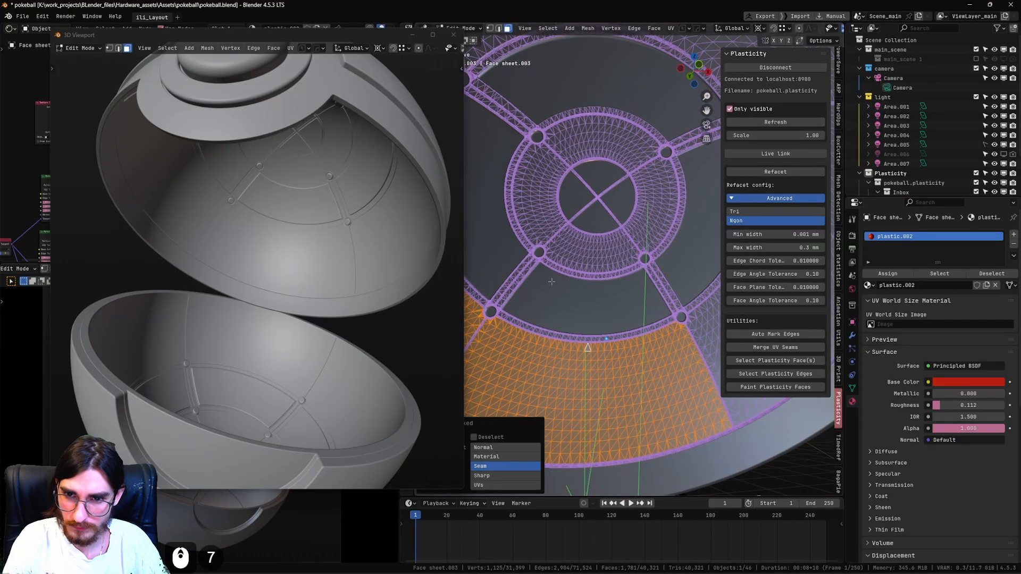
key("l")
key("l")
key("l")
key("l")
scroll(613, 313, "down", 4)
middle_click_drag(649, 216, 611, 289)
scroll(611, 290, "down", 3)
key("l")
mouse_move(690, 271)
middle_mouse_down()
mouse_move(693, 235)
mouse_move(693, 266)
middle_mouse_up()
key("l")
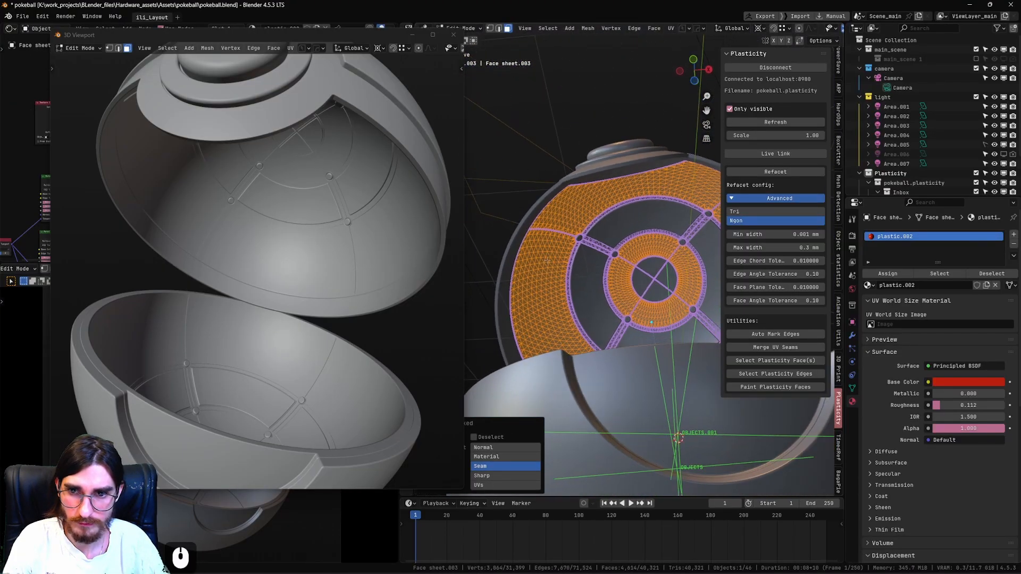
scroll(693, 266, "down", 2)
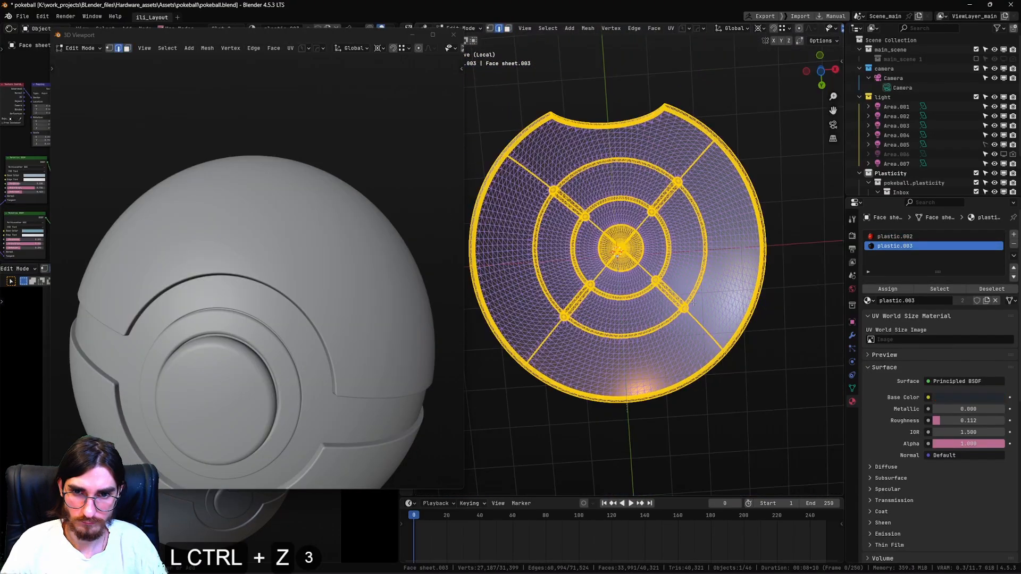
Undo the last edits and invert the face selection on the isolated upper shell.
key("ctrl+z")
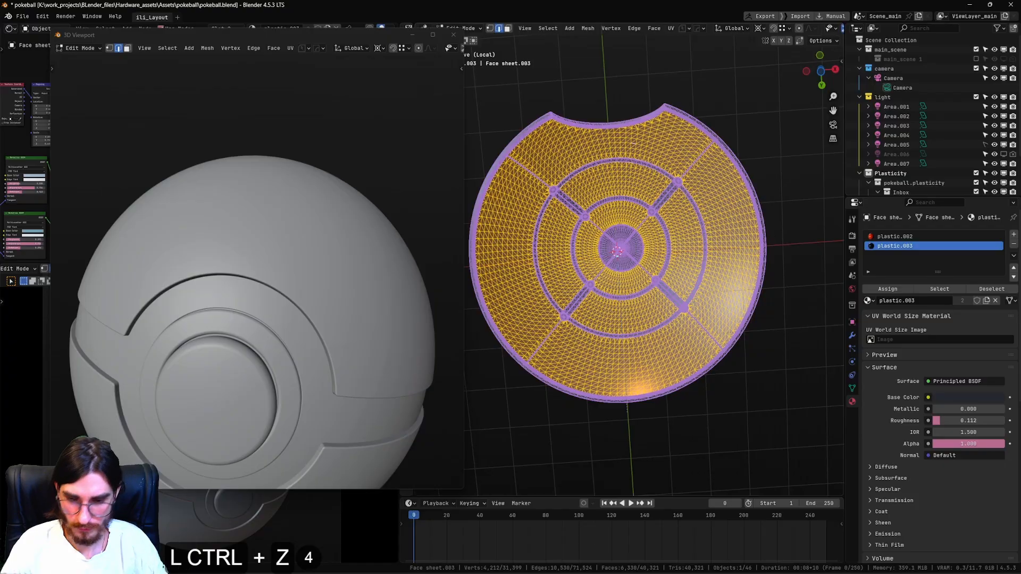
middle_click_drag(616, 249, 650, 265, "shift")
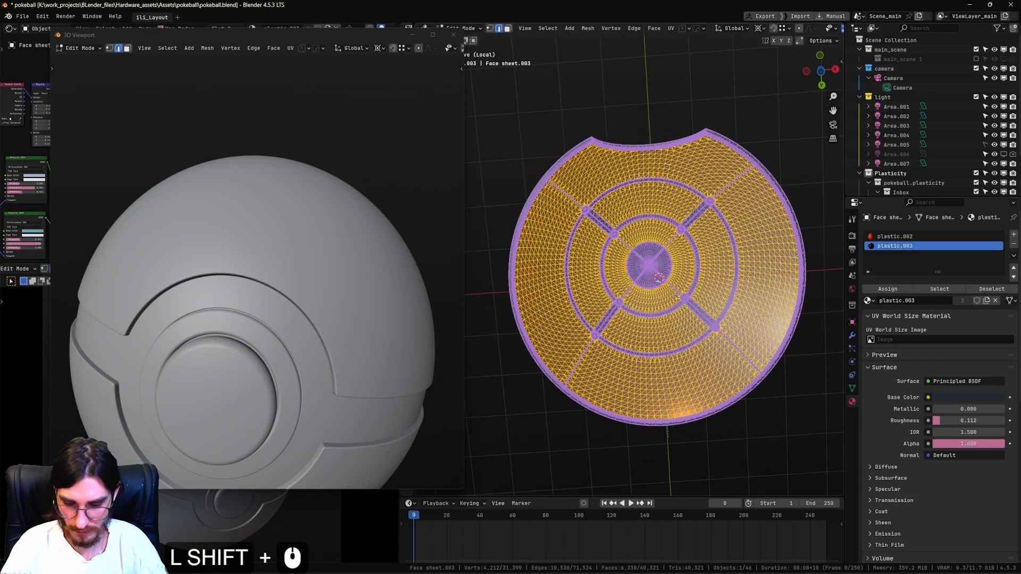
key("ctrl+i")
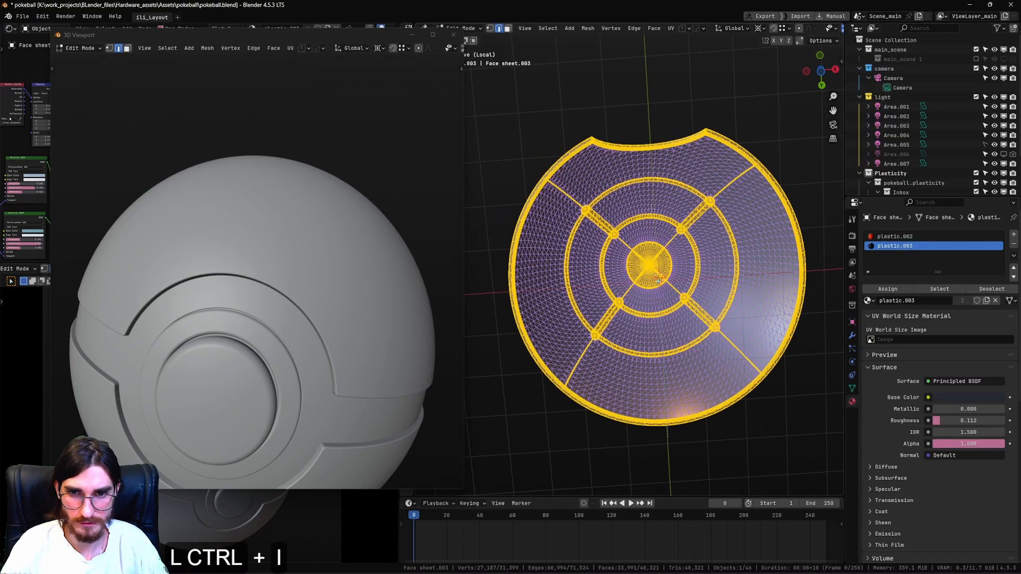
Deselect the linked outer dome and rim faces, keeping the interior ribs, rings and central disc selected.
middle_click_drag(652, 209, 665, 384)
scroll(640, 328, "up", 2)
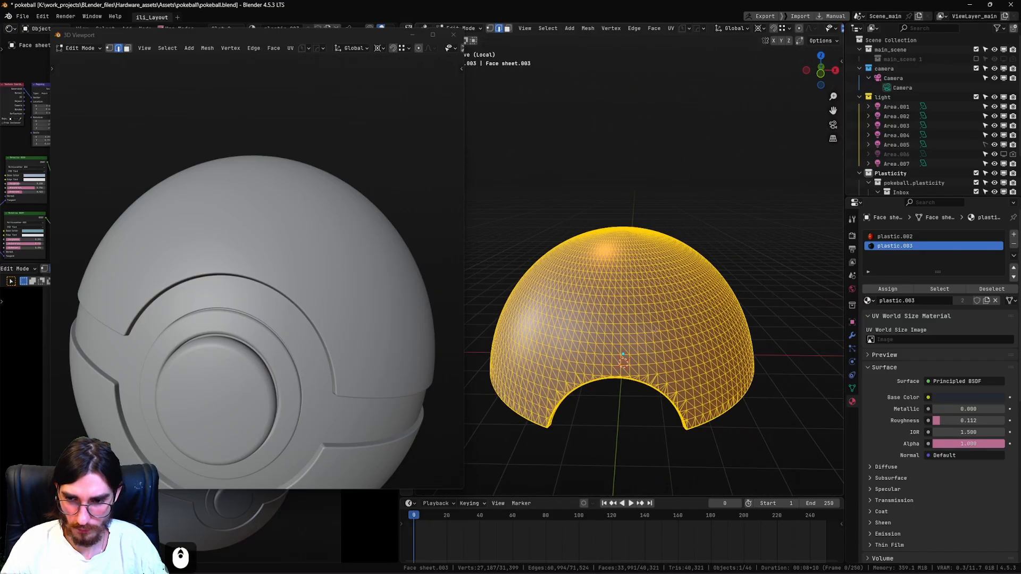
key("ctrl+l")
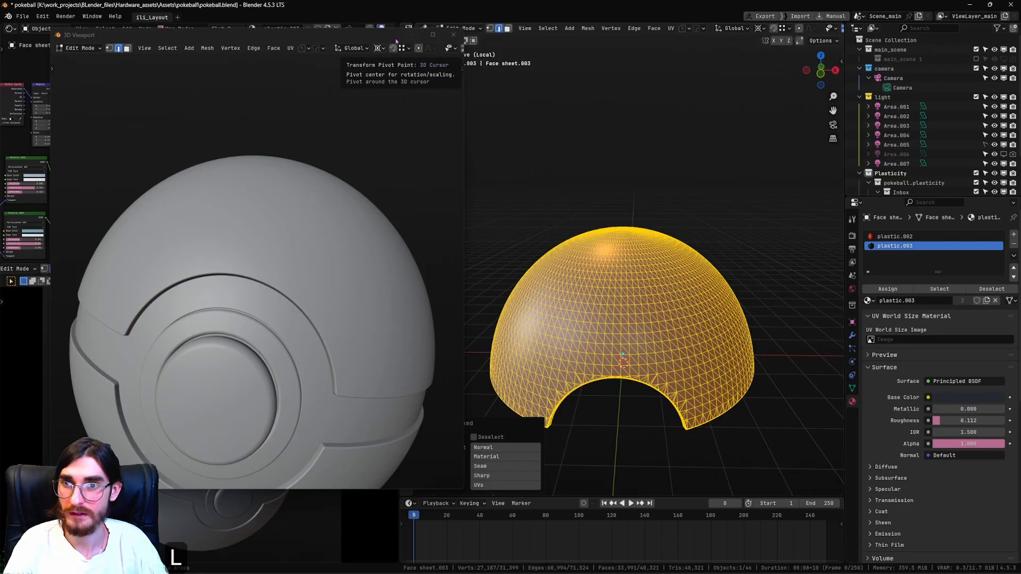
left_click_drag(374, 35, 298, 54)
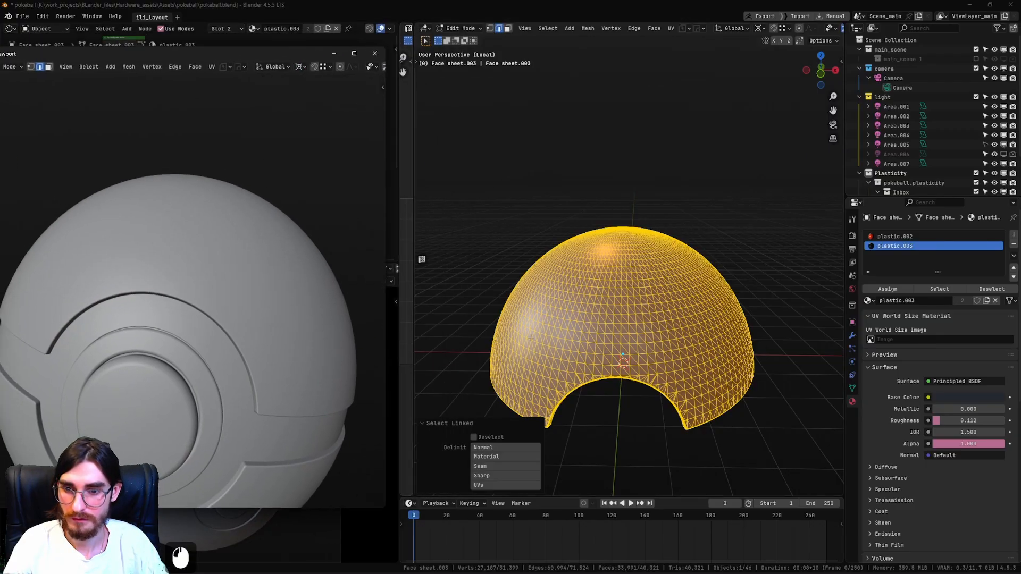
left_click(474, 437)
middle_click_drag(670, 362, 661, 301)
middle_click_drag(660, 301, 652, 234, "shift")
scroll(689, 281, "up", 4)
middle_click_drag(652, 233, 591, 257, "shift")
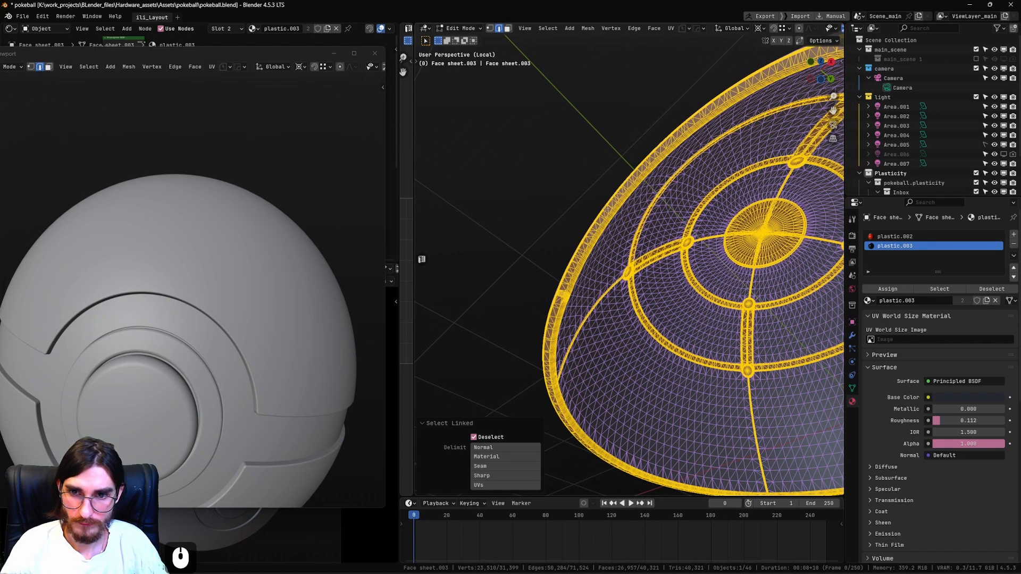
key("shift+l")
scroll(607, 210, "down", 2)
middle_click_drag(611, 218, 575, 300)
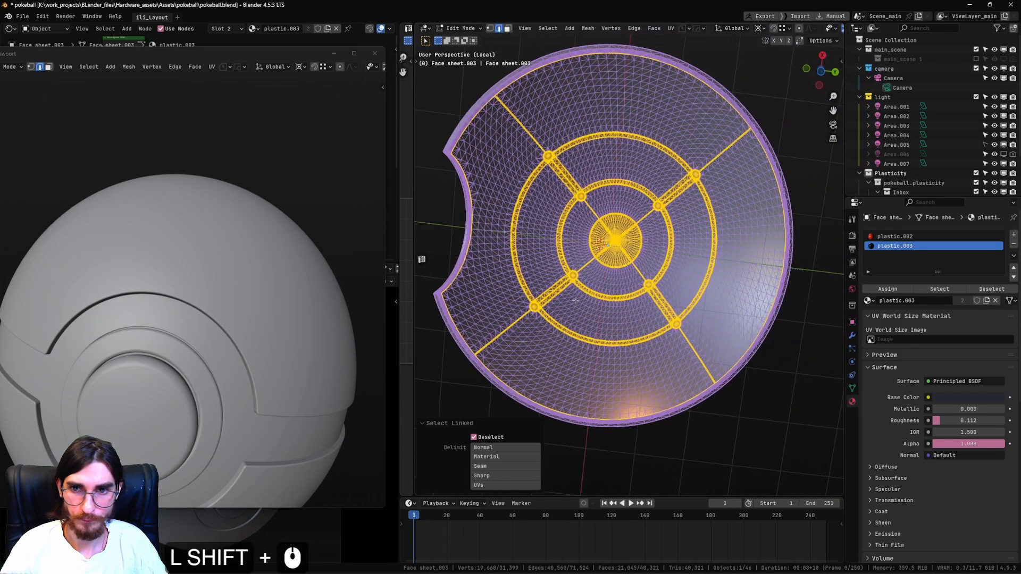
Assign the plastic.003 material to the selected interior ribs, rings and central disc.
scroll(575, 300, "up", 2)
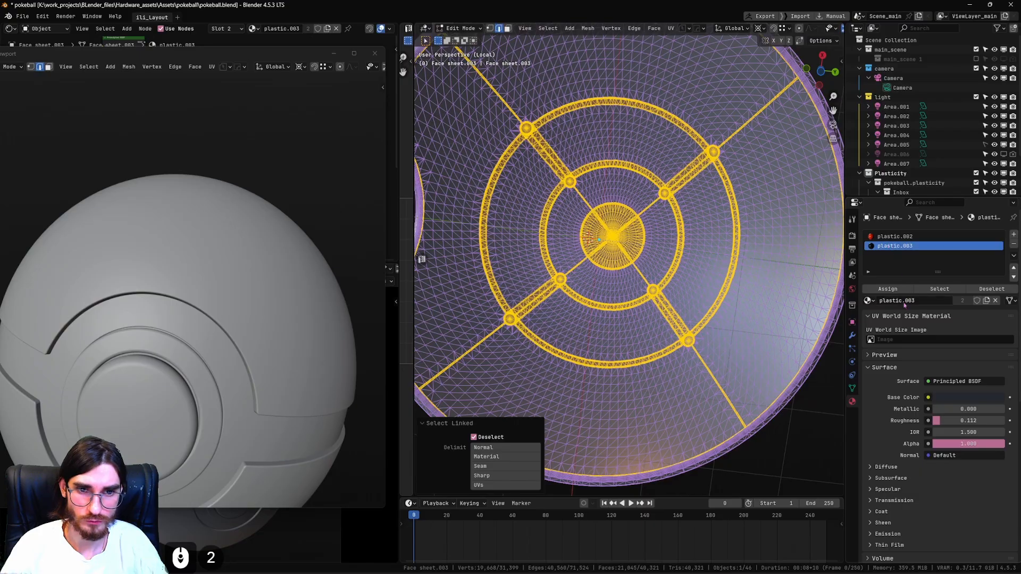
left_click(887, 289)
scroll(738, 304, "down", 2)
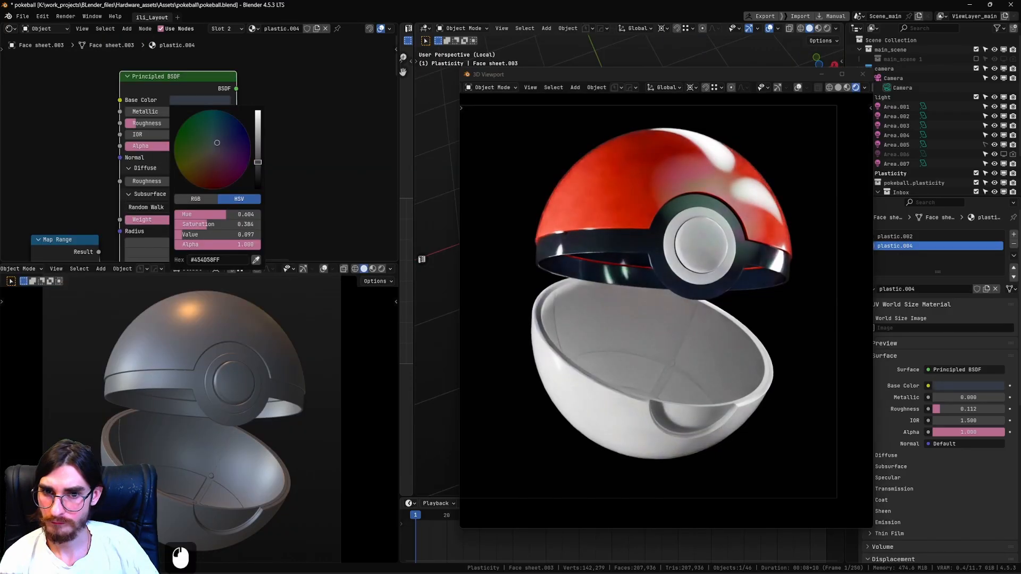
Examine the upper shell's blue interior, ribs and central disc up close in the rendered floating viewport.
middle_click_drag(662, 281, 668, 186)
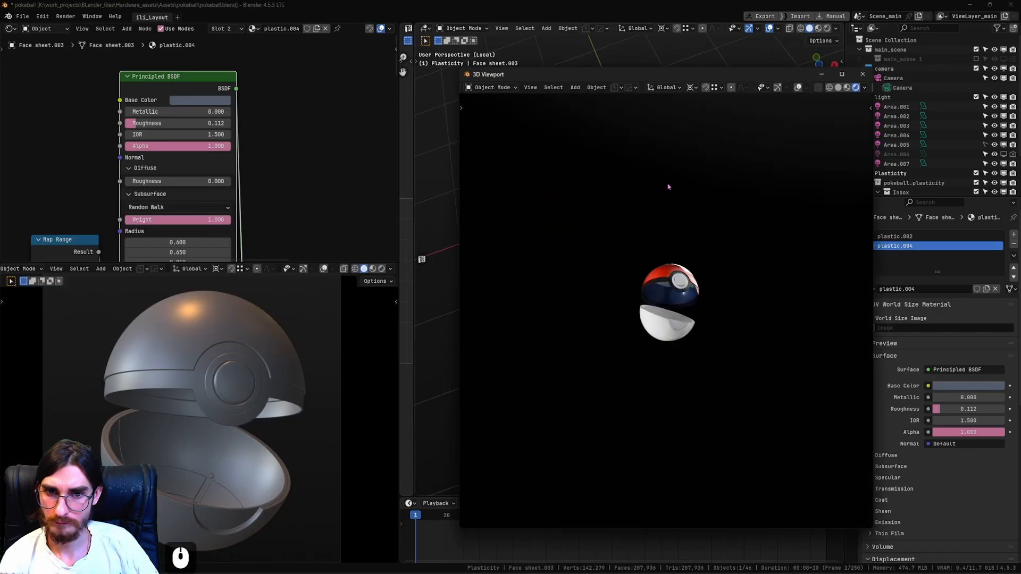
scroll(697, 297, "up", 6)
scroll(706, 289, "up", 1)
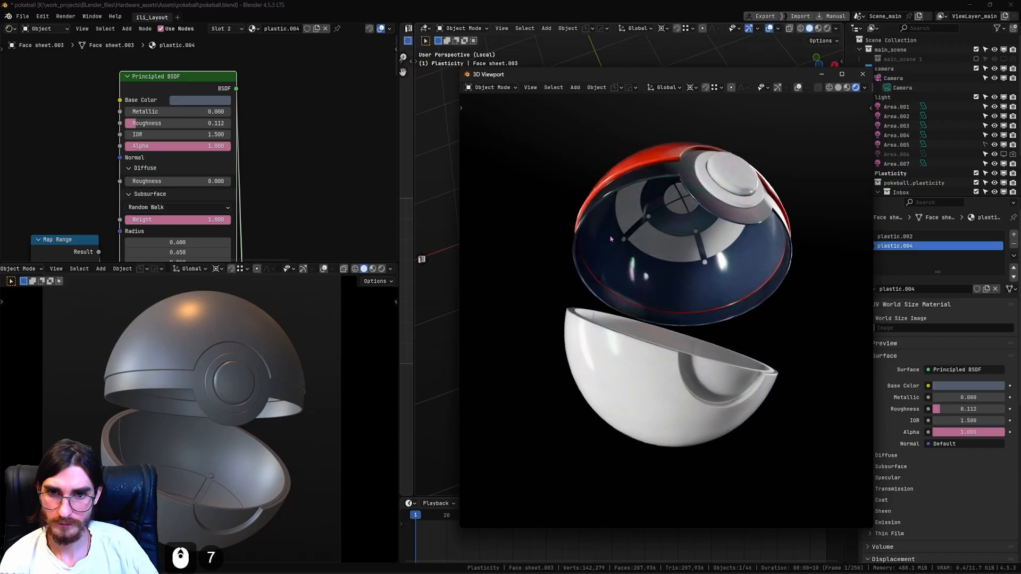
middle_click_drag(704, 268, 842, 206)
scroll(715, 269, "up", 4)
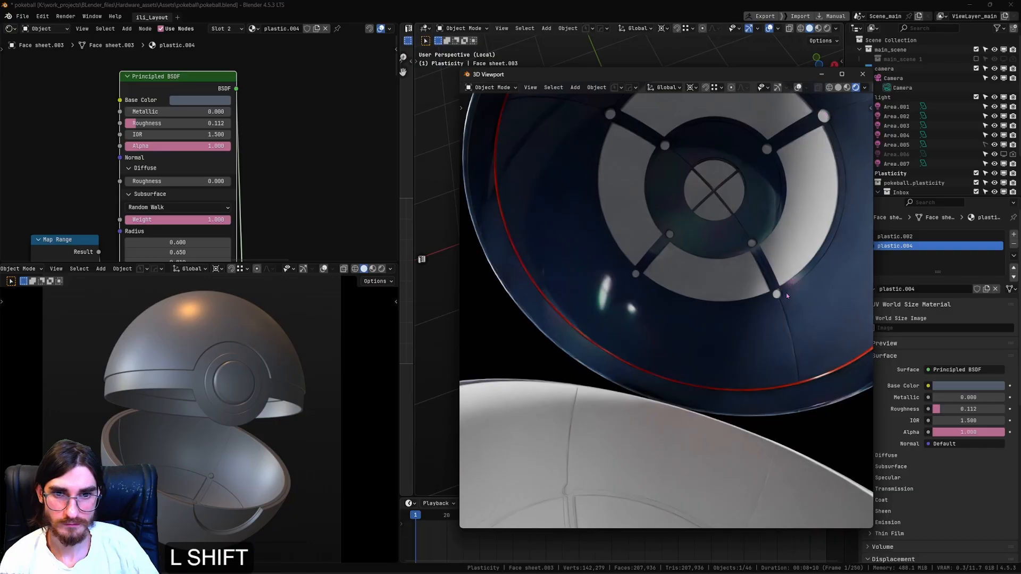
middle_click_drag(786, 295, 771, 337)
middle_click_drag(771, 338, 683, 278, "shift")
scroll(682, 275, "down", 1)
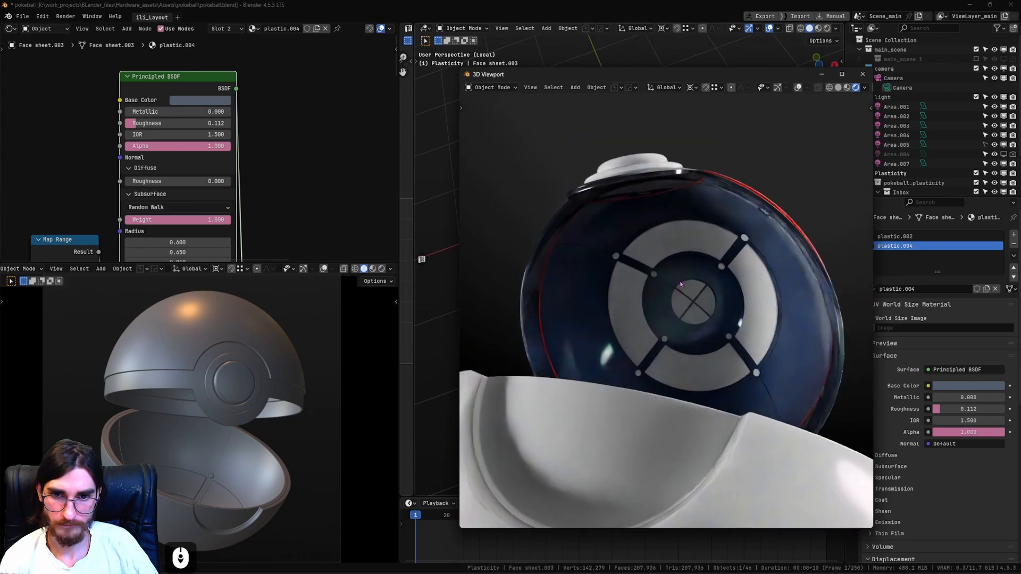
scroll(704, 327, "up", 2)
Select one quadrant of the interior's central disc, assign it the plastic material and make that material a single-user copy.
left_click(704, 319)
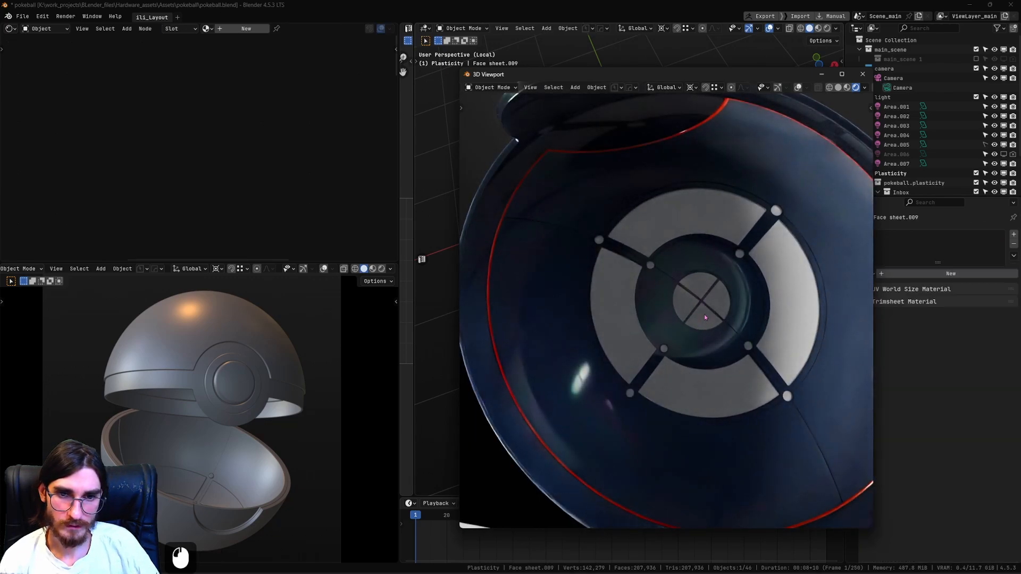
left_click_drag(762, 74, 676, 48)
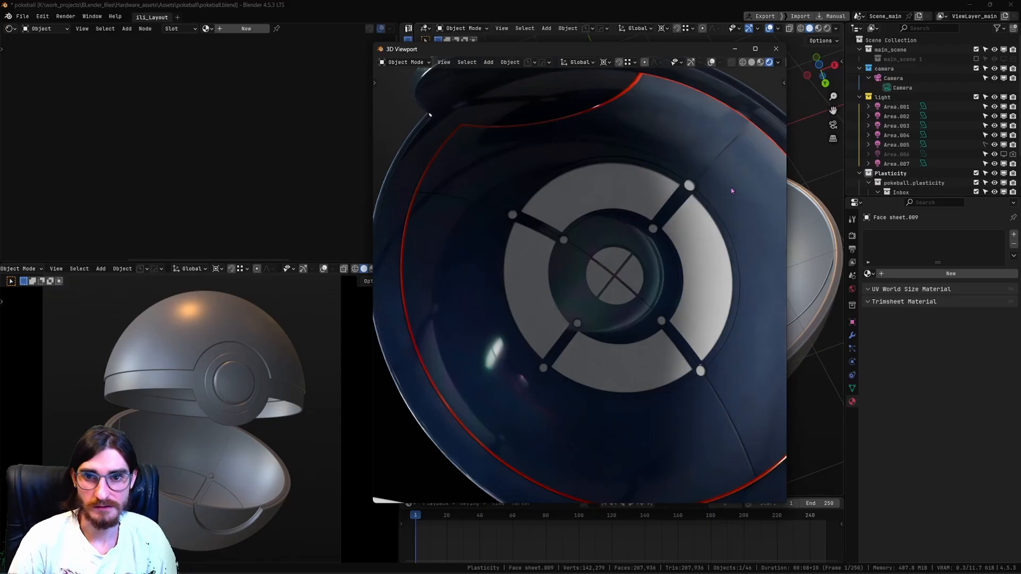
left_click(632, 272)
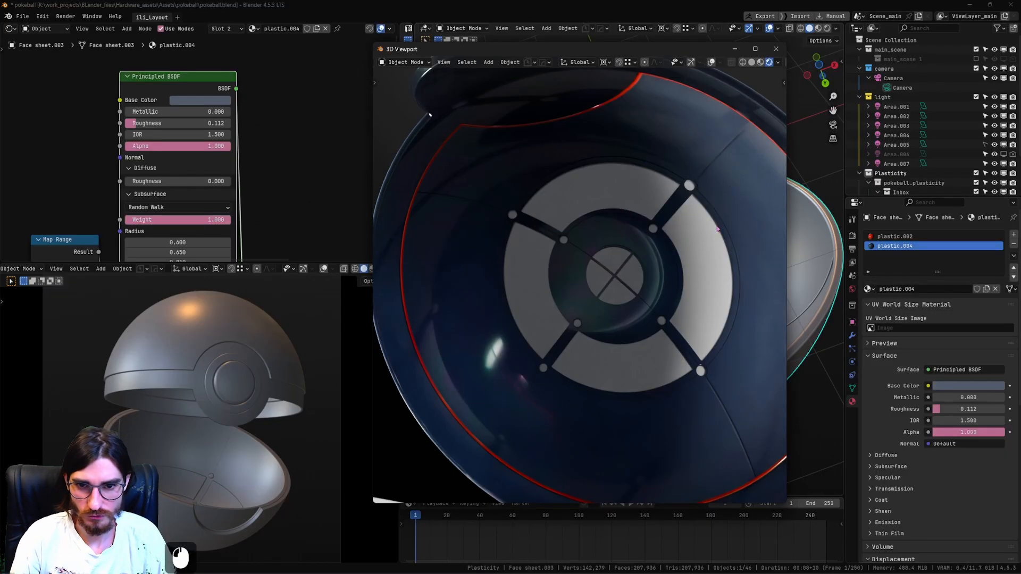
left_click(632, 273, "shift")
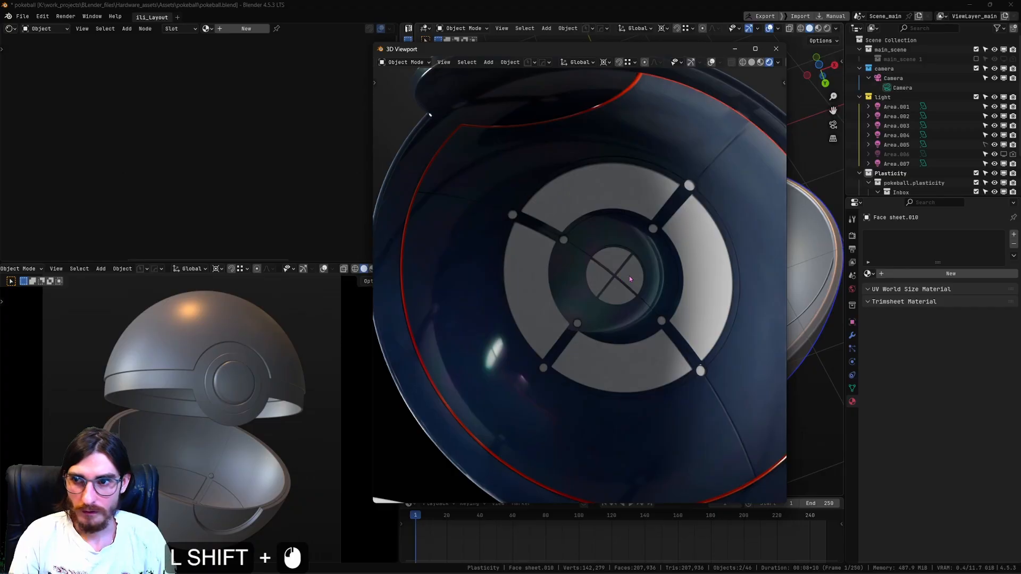
left_click(629, 276)
left_click(210, 33)
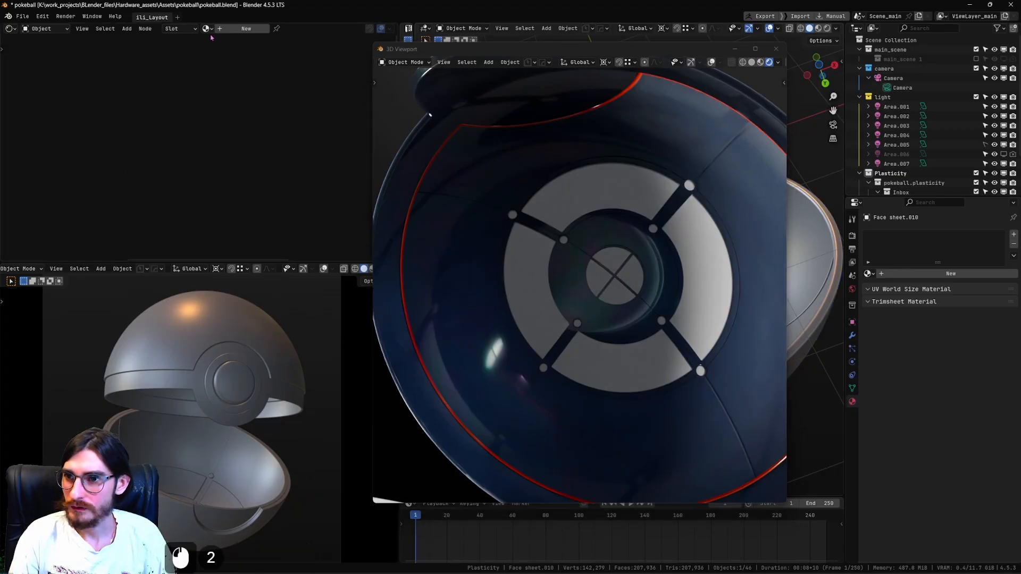
left_click(209, 32)
left_click(208, 29)
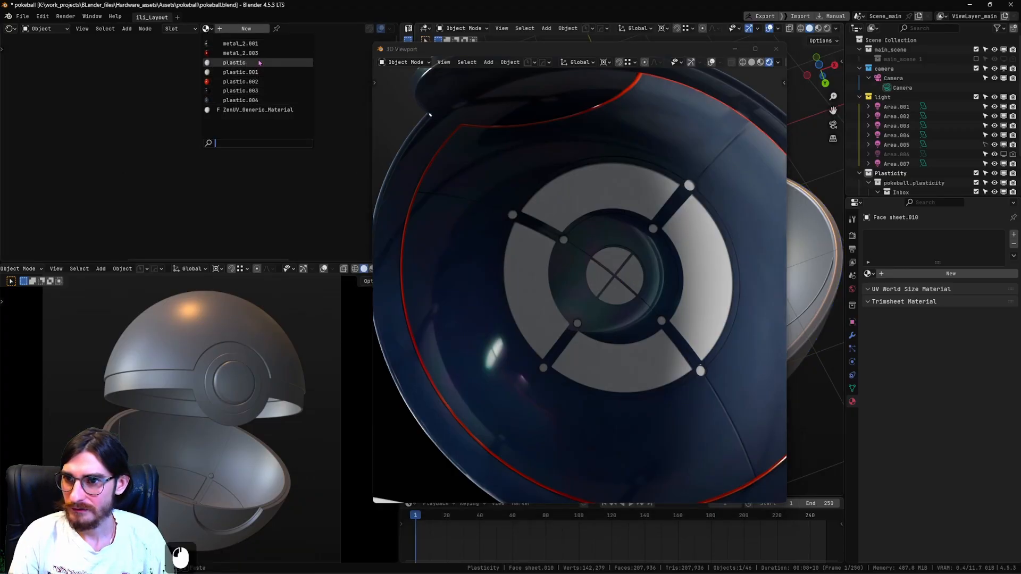
left_click(240, 62)
left_click(304, 29)
Set the base color of the quadrant's copied material to green, hex 64CB82.
middle_click_drag(231, 171, 255, 209, "shift")
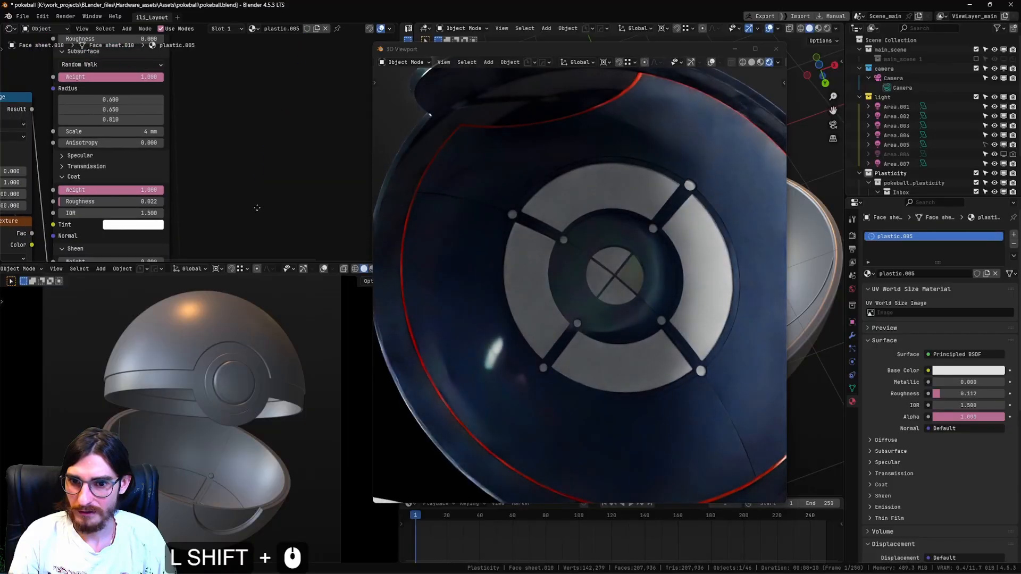
scroll(250, 204, "down", 2)
middle_click_drag(160, 121, 202, 187, "shift")
middle_click_drag(197, 80, 199, 150, "shift")
scroll(197, 146, "up", 3)
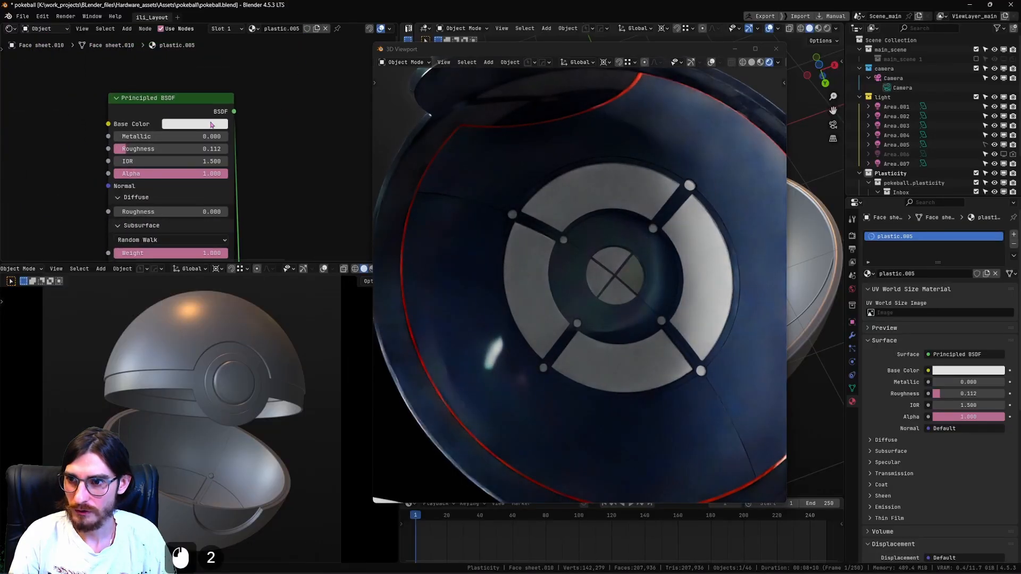
left_click(206, 123)
left_click(185, 162)
mouse_move(185, 161)
left_mouse_down()
mouse_move(182, 170)
mouse_move(194, 160)
left_mouse_up()
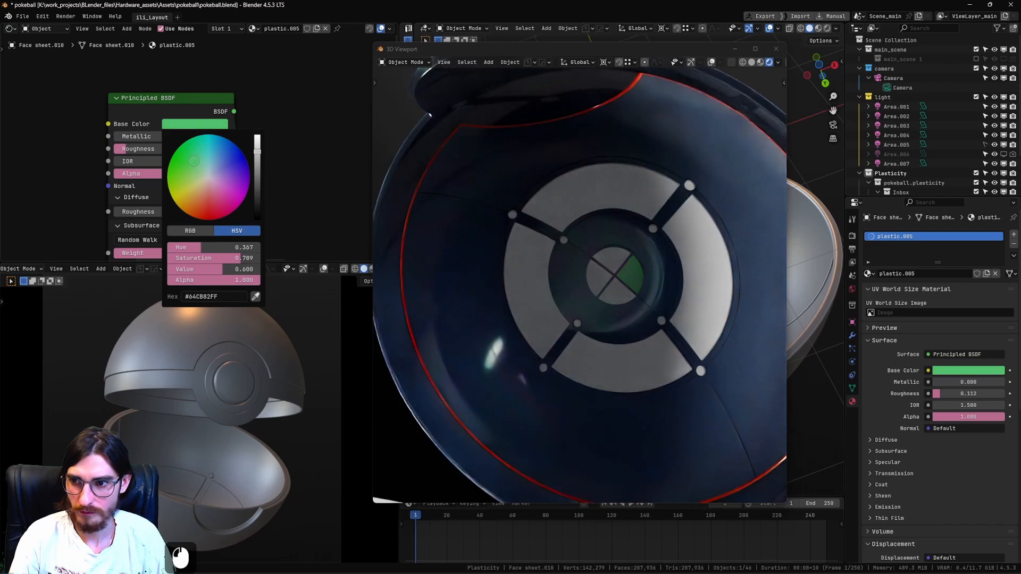
Set the coat tint of the quadrant's material to a light yellowish green, hex CAFFB8.
scroll(309, 175, "down", 5)
middle_click_drag(314, 185, 308, 113, "shift")
scroll(253, 204, "up", 3)
middle_click_drag(252, 205, 276, 116, "shift")
scroll(245, 163, "up", 3)
left_click(247, 165)
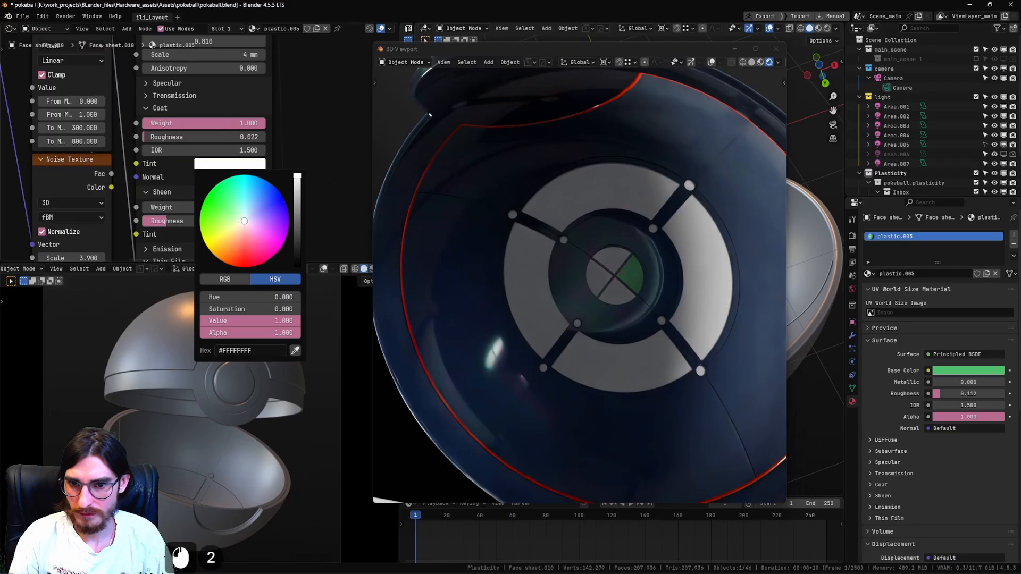
left_click_drag(244, 221, 232, 210)
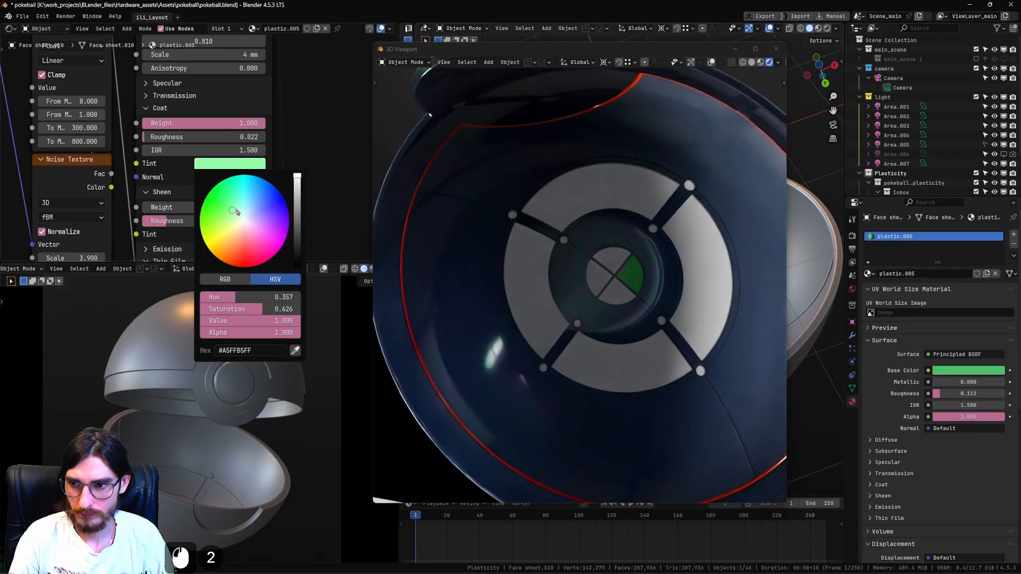
left_click(232, 218)
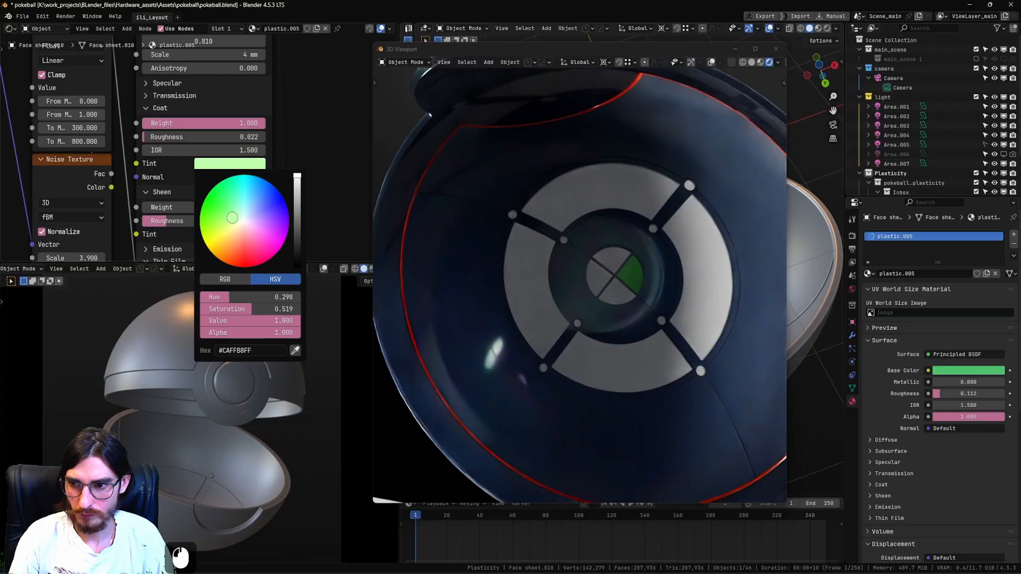
Link the green plastic material from the finished quadrant to the other three quadrants of the interior's central disc.
scroll(625, 257, "down", 4)
scroll(625, 258, "up", 4)
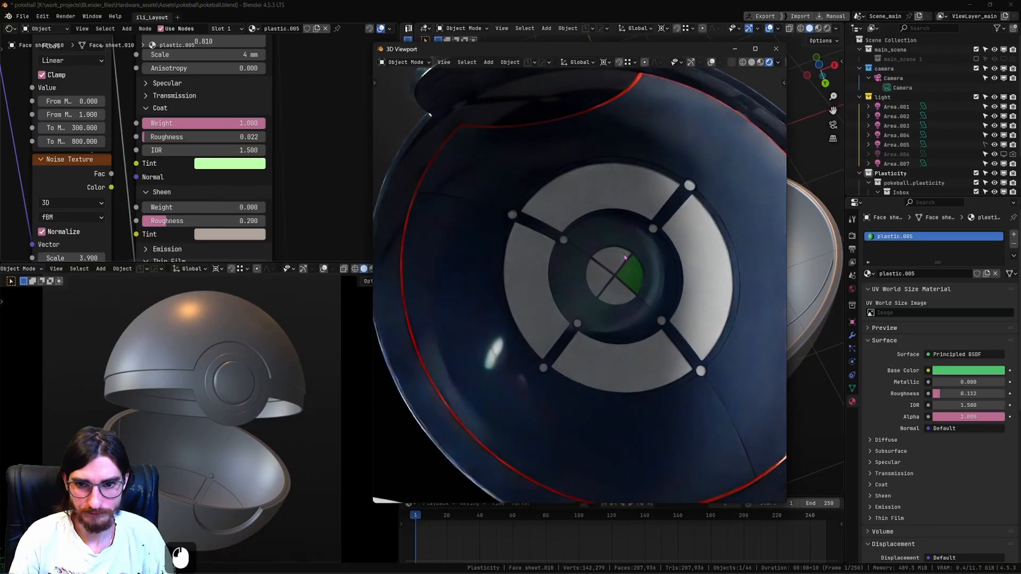
left_click(612, 287, "shift")
left_click(638, 277, "shift")
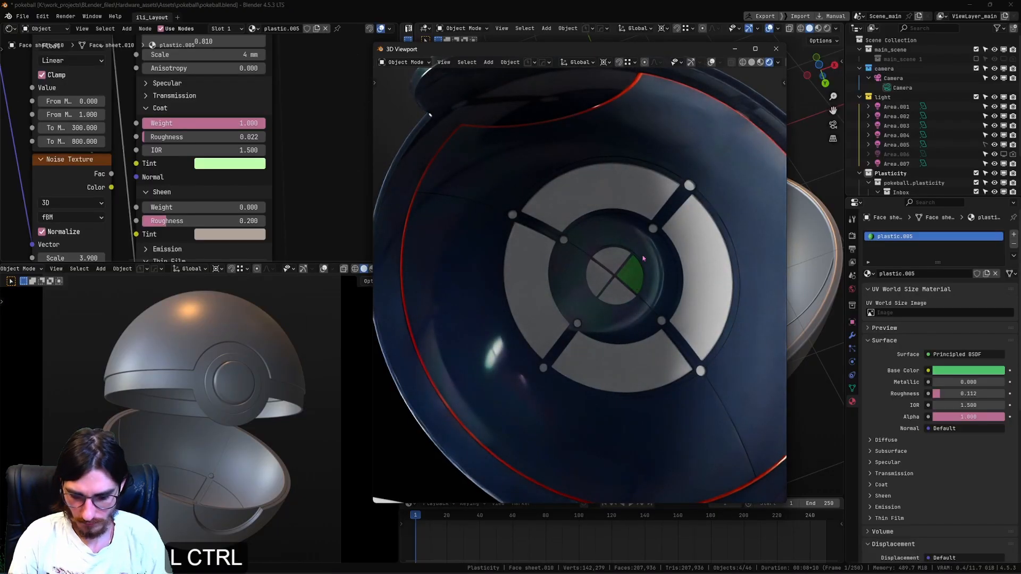
key("ctrl+l")
left_click(643, 258)
scroll(613, 275, "down", 4)
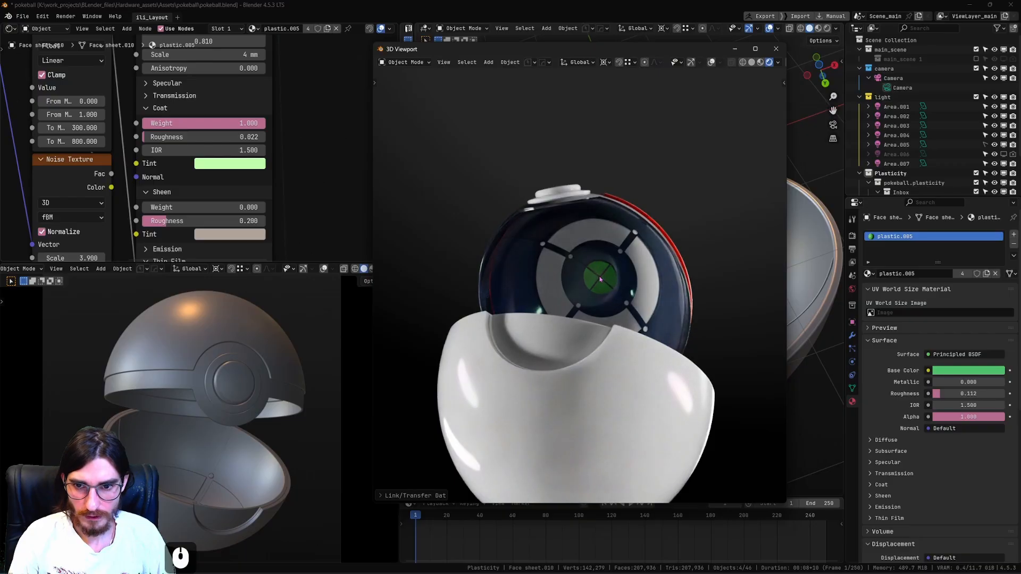
scroll(639, 256, "up", 3)
Select the inner pin beside the central hub, assign it the metal_2.001 material and make that material a single-user copy.
left_click(641, 237)
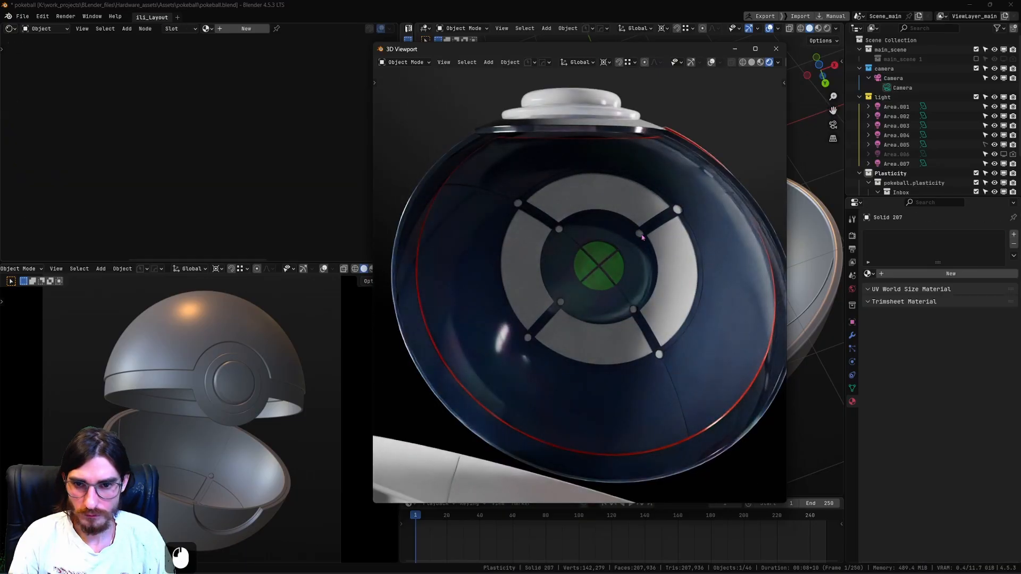
left_click(205, 28)
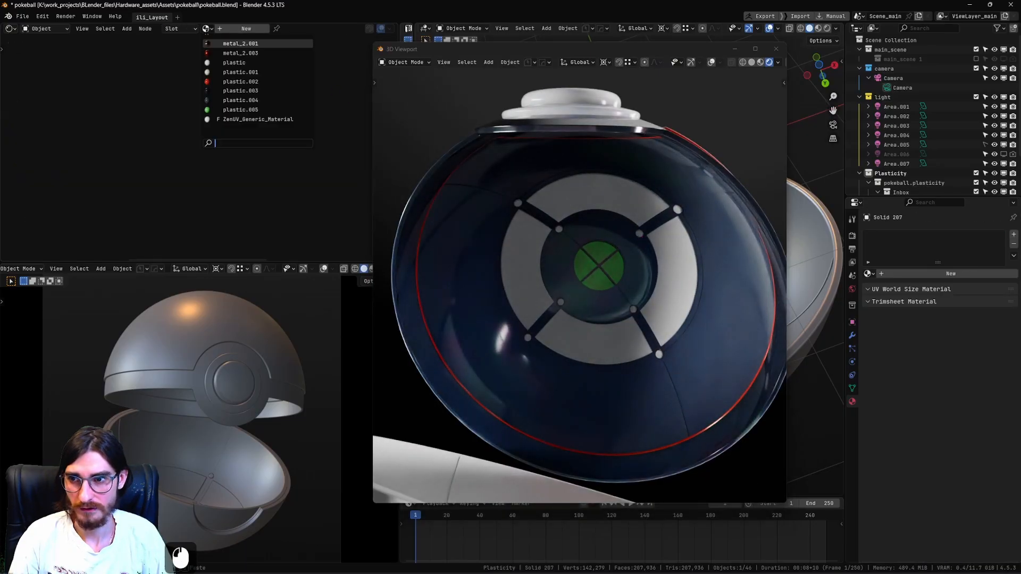
left_click(240, 44)
scroll(244, 116, "down", 11)
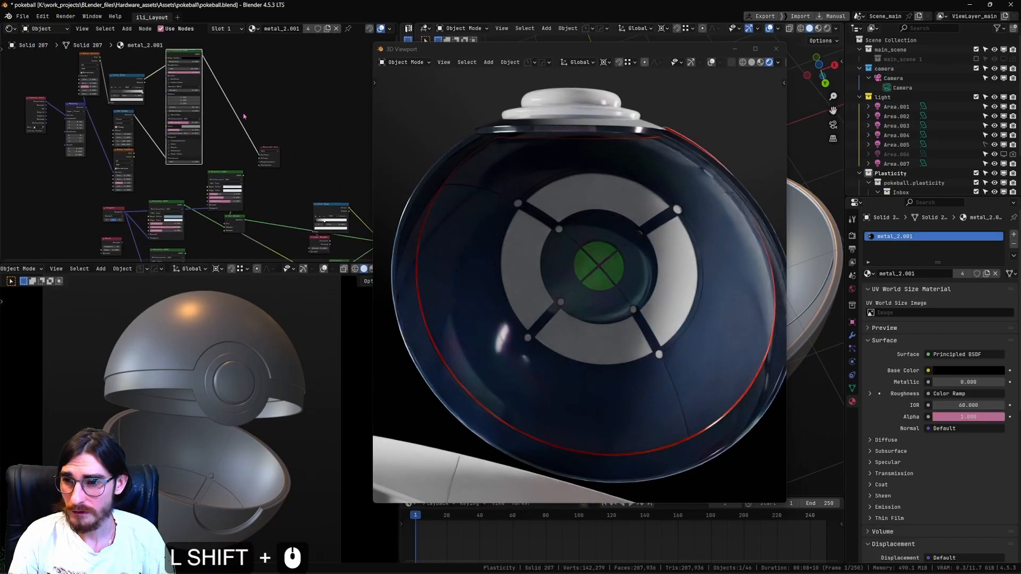
left_click(308, 30)
scroll(255, 111, "up", 4)
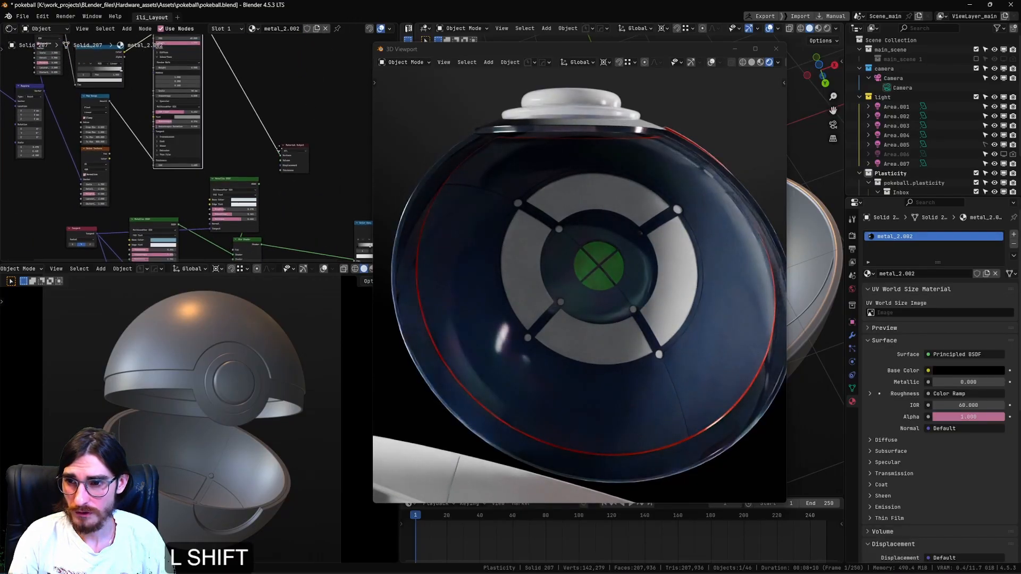
Rearrange the pin material's nodes so the two mixed Metallic BSDF nodes are stacked in front of their Mix Shader.
middle_click_drag(234, 174, 215, 112, "shift")
mouse_move(193, 163)
middle_mouse_down("shift")
mouse_move(226, 106)
mouse_move(206, 155)
middle_mouse_up("shift")
left_click_drag(220, 186, 263, 152)
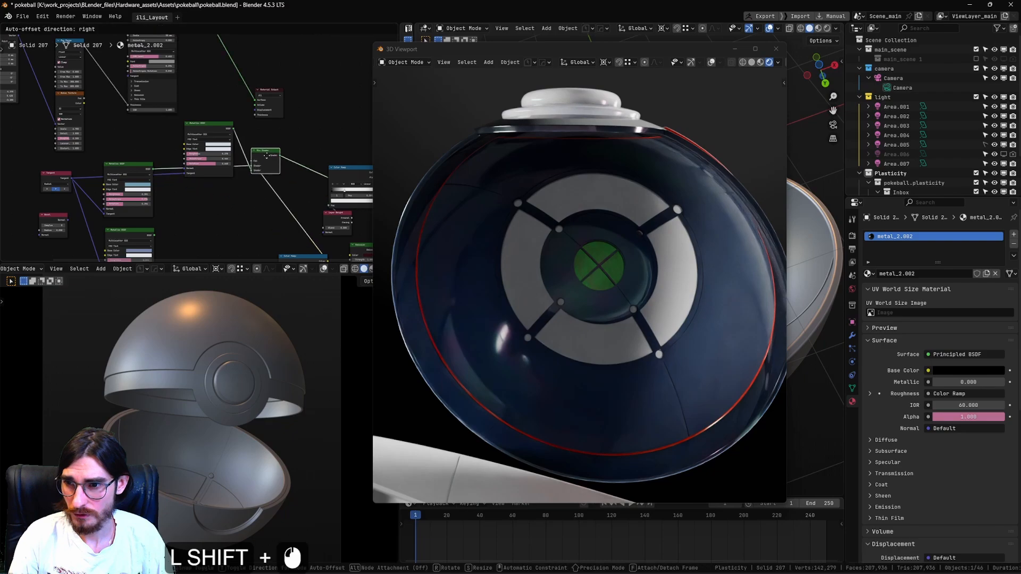
left_click_drag(209, 125, 170, 93)
left_click_drag(125, 164, 165, 154)
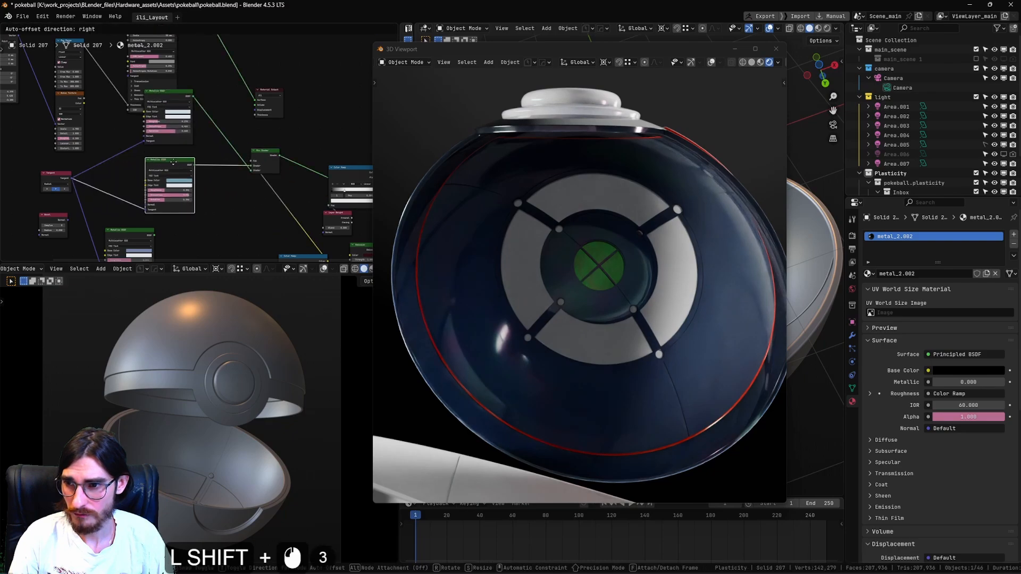
left_click(222, 86)
left_click_drag(220, 84, 183, 179)
key("g")
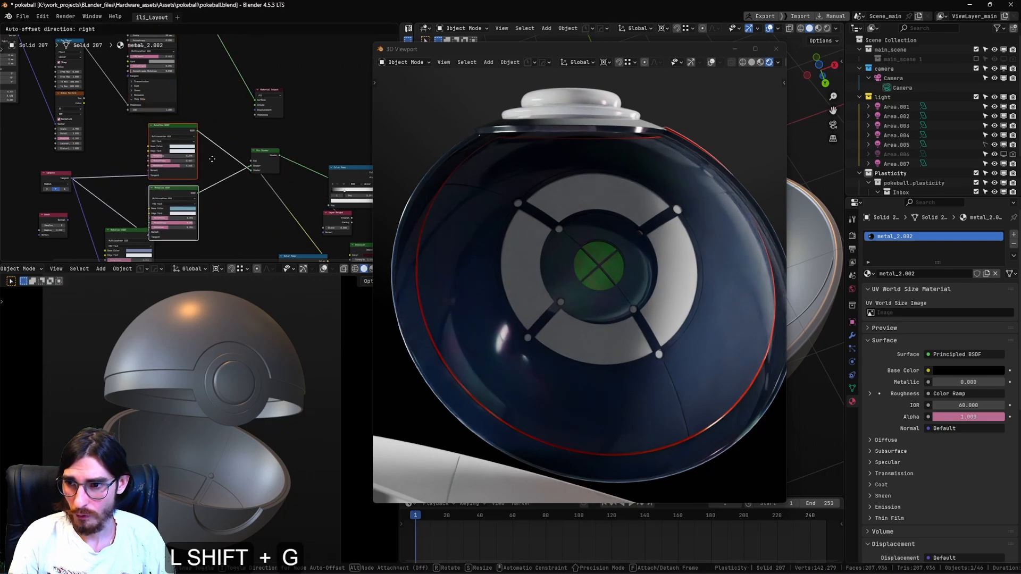
left_click(190, 193)
left_click(215, 171)
scroll(188, 143, "up", 5)
middle_click_drag(188, 142, 215, 113, "shift")
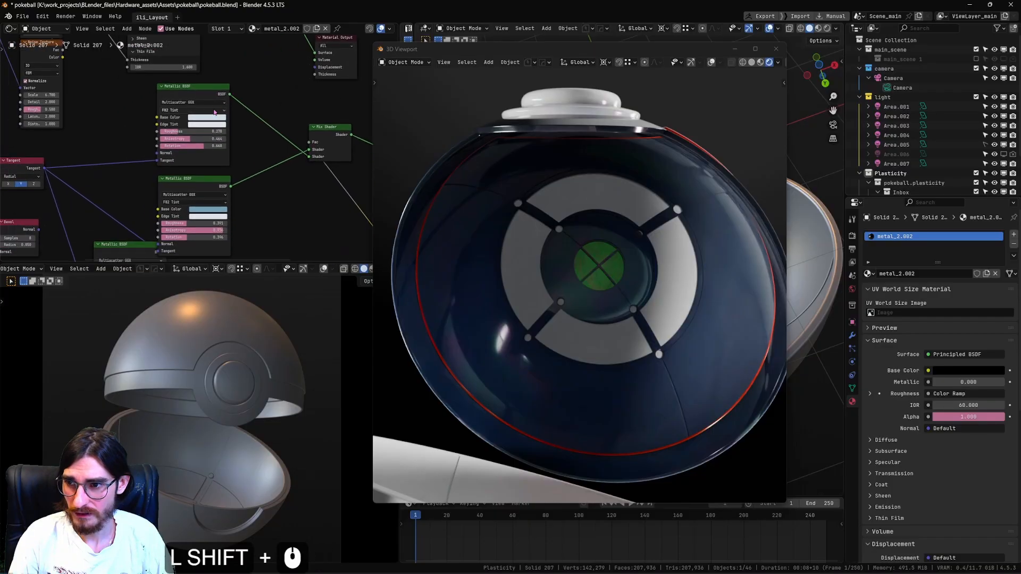
Connect the Mix Shader that blends the two Metallic BSDF nodes to the Material Output's surface.
middle_click_drag(274, 156, 321, 138, "shift")
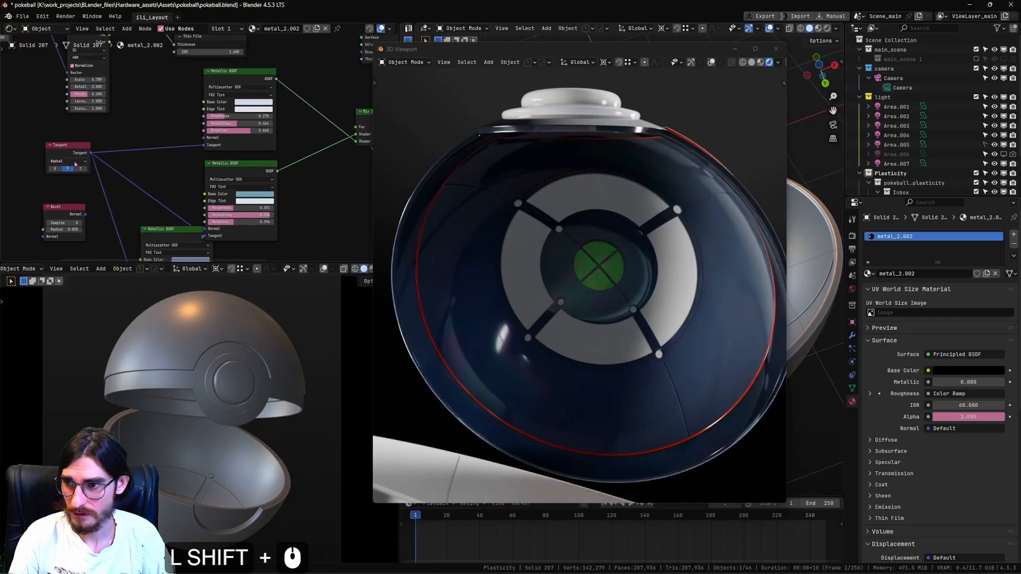
middle_click_drag(368, 114, 187, 175, "shift")
left_click_drag(212, 179, 193, 104)
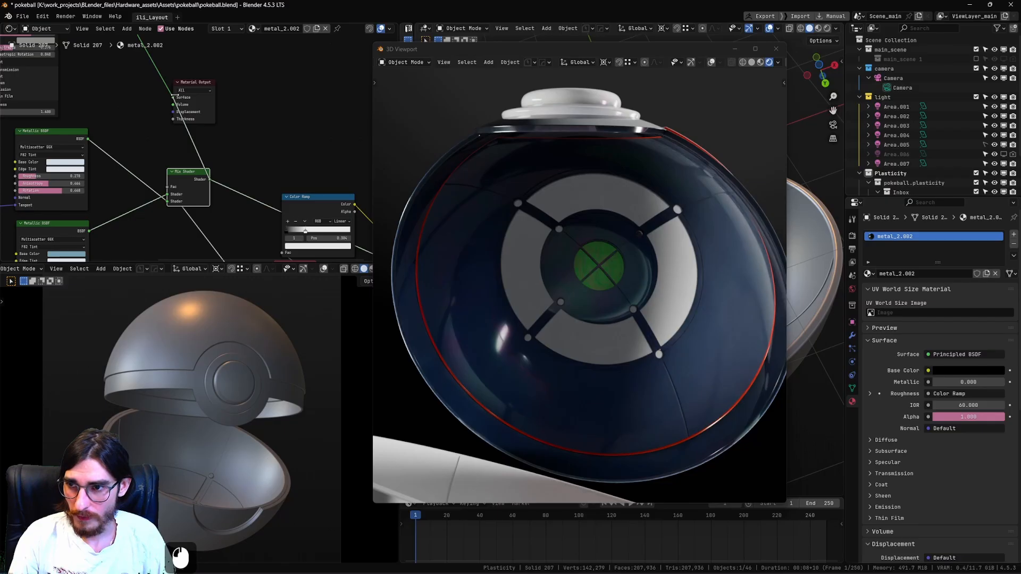
left_click_drag(177, 99, 173, 98)
left_click_drag(186, 171, 152, 156)
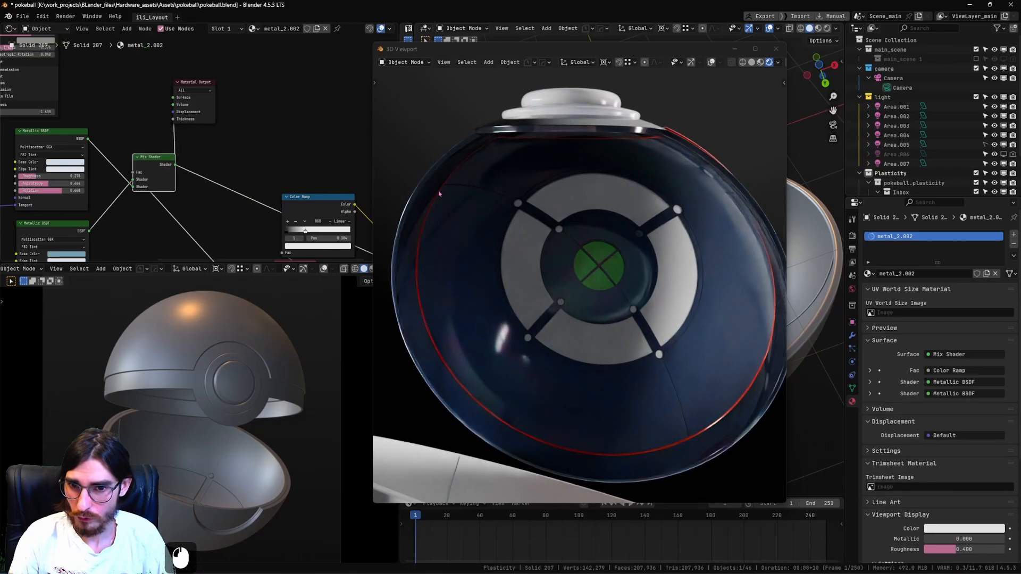
Maximize the node editor and move the unconnected Metallic BSDF node clear of the two mixed ones.
middle_click_drag(74, 190, 201, 186, "shift")
scroll(200, 184, "up", 3)
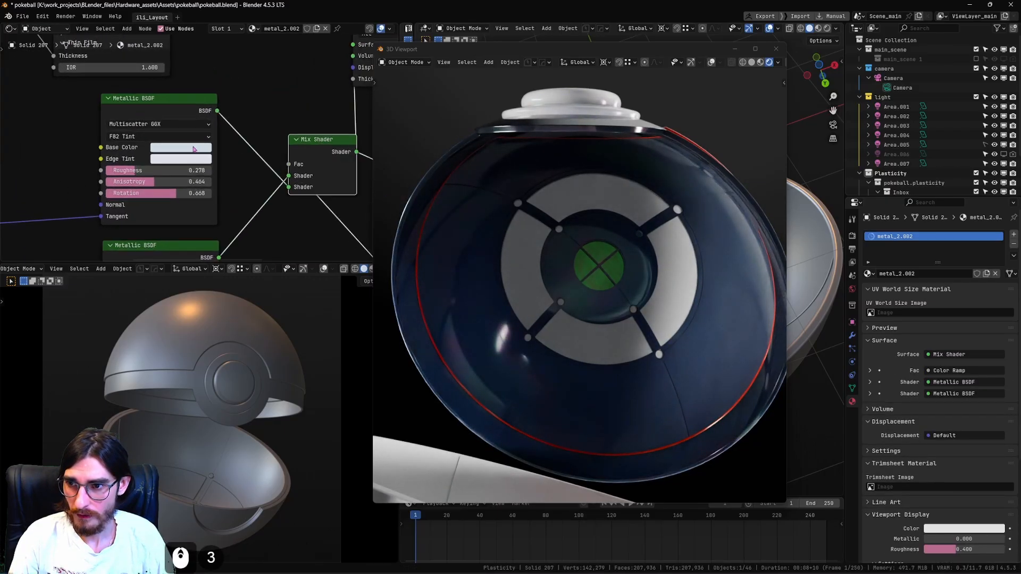
scroll(597, 236, "up", 4)
middle_click_drag(596, 236, 600, 215, "shift")
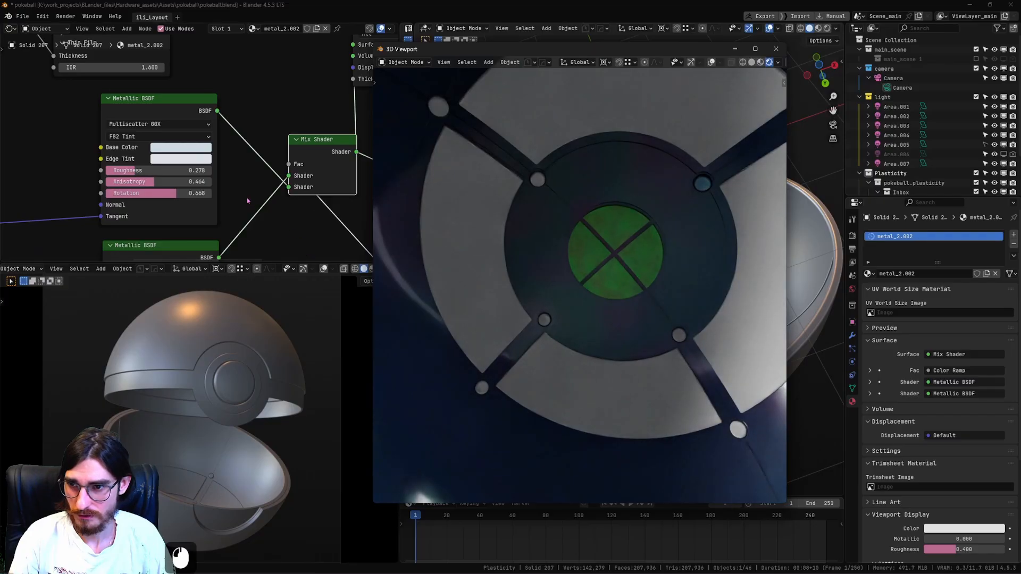
key("ctrl+space")
middle_click_drag(121, 155, 71, 210, "shift")
scroll(71, 209, "down", 3)
middle_click_drag(260, 283, 166, 133, "shift")
middle_click_drag(248, 190, 217, 223, "shift")
scroll(213, 199, "down", 1)
middle_click_drag(133, 295, 325, 244, "shift")
left_click_drag(245, 400, 183, 460)
scroll(165, 367, "down", 1)
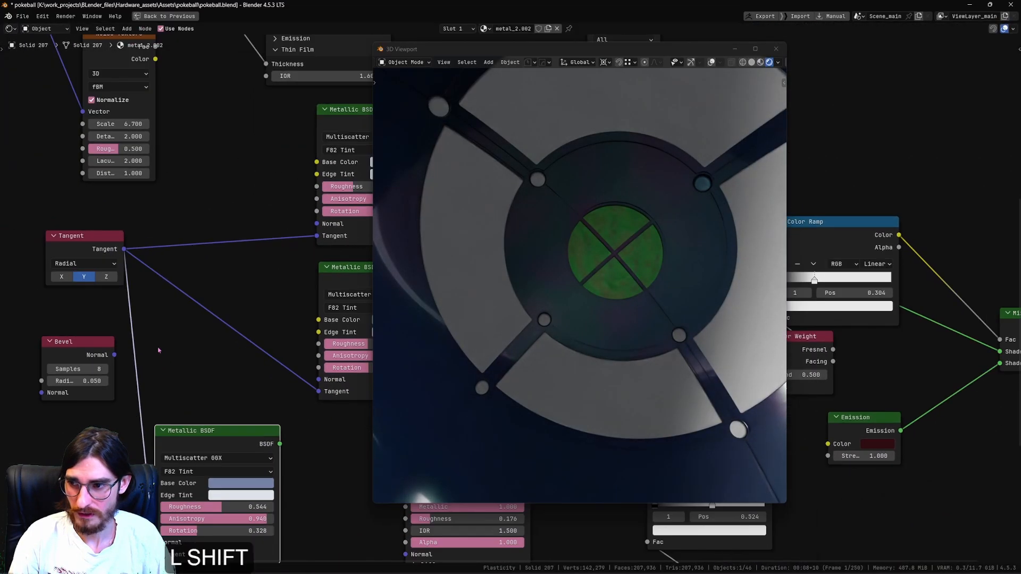
Try the Z axis for the radial Tangent node and a rotation of 0.576 on the lower Metallic BSDF.
middle_click_drag(95, 252, 102, 279, "shift")
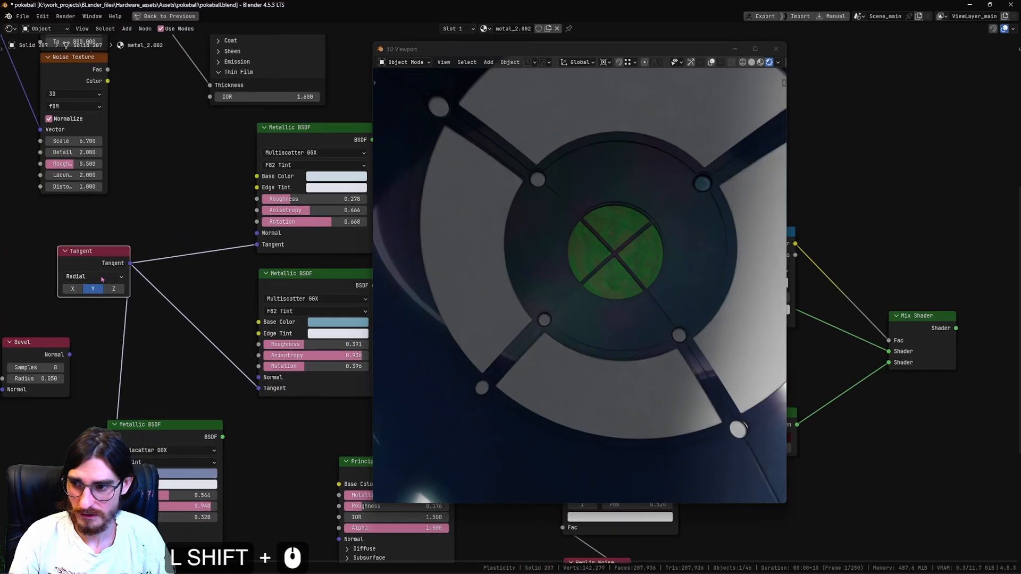
left_click(84, 277)
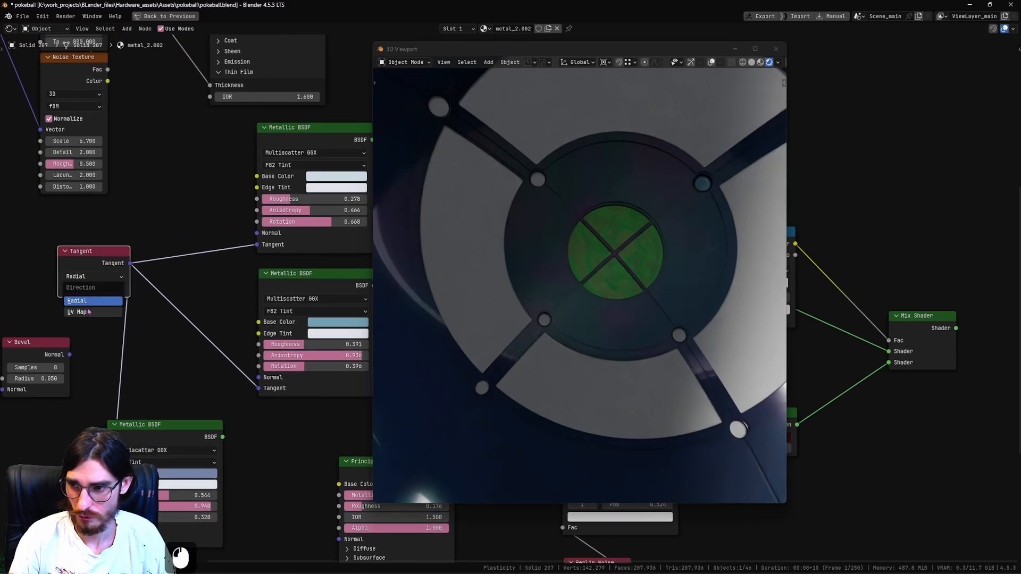
left_click(168, 217)
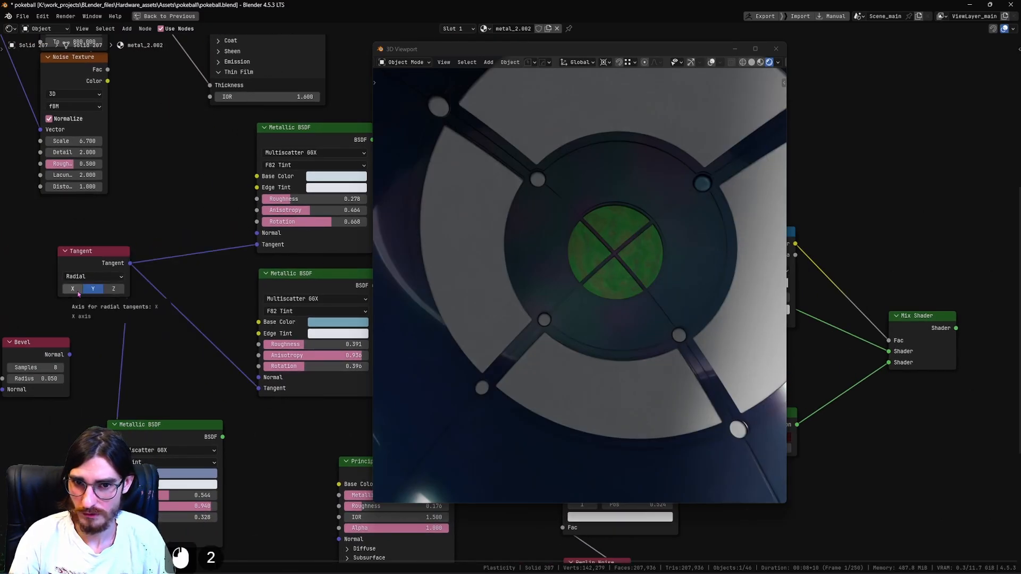
left_click(122, 295)
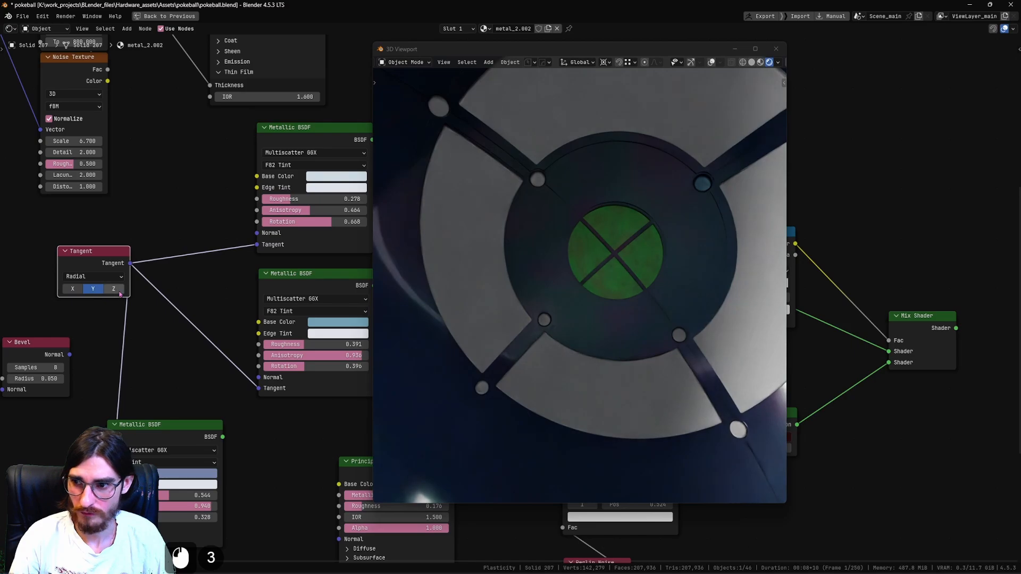
left_click(119, 293)
middle_click_drag(191, 288, 54, 261, "shift")
left_click_drag(207, 340, 187, 340)
middle_click_drag(186, 340, 272, 354, "shift")
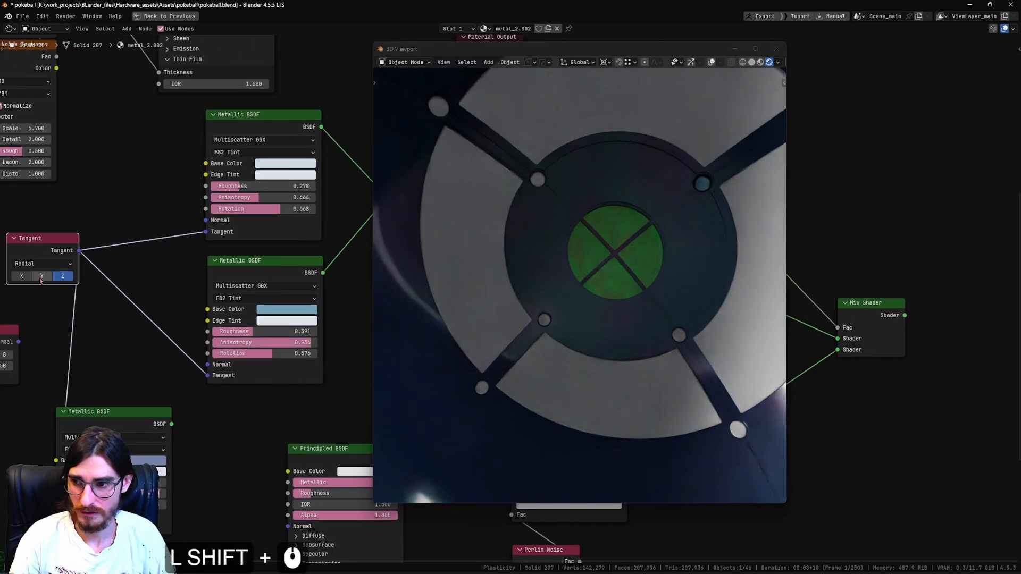
Compare the Tangent node's Y and X axes on the pin, leaving the axis at Y.
left_click(42, 278)
left_click_drag(301, 353, 272, 354)
left_click(23, 278)
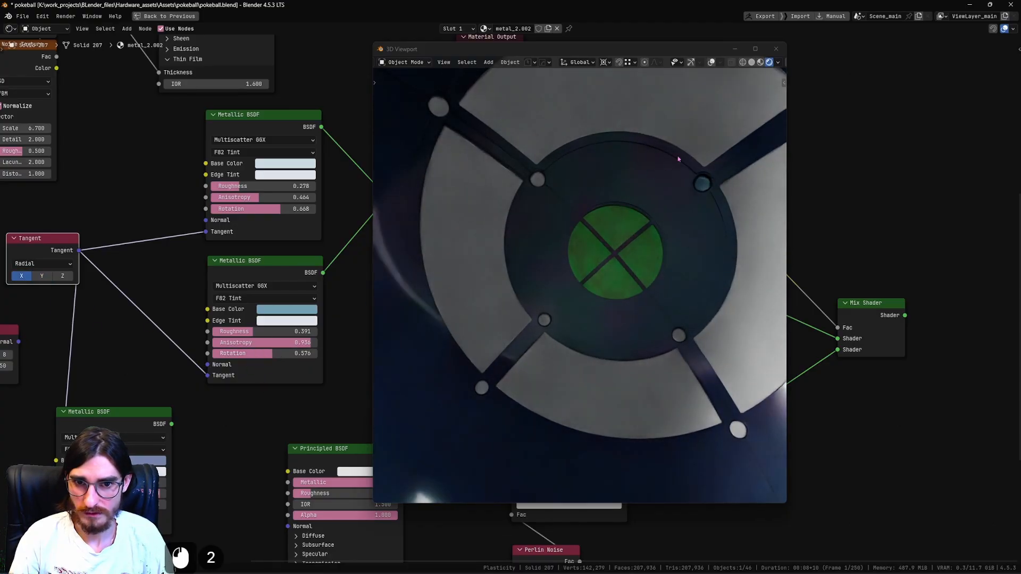
left_click(45, 276)
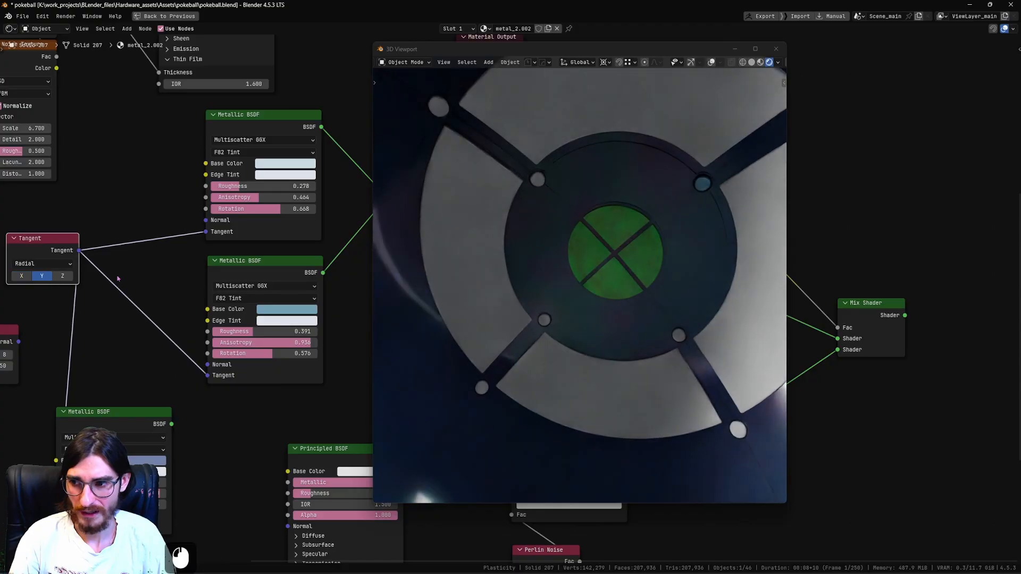
Set the pin material's base colors to orange-red on the upper Metallic BSDF and yellow-orange on the lower one.
left_click(300, 309)
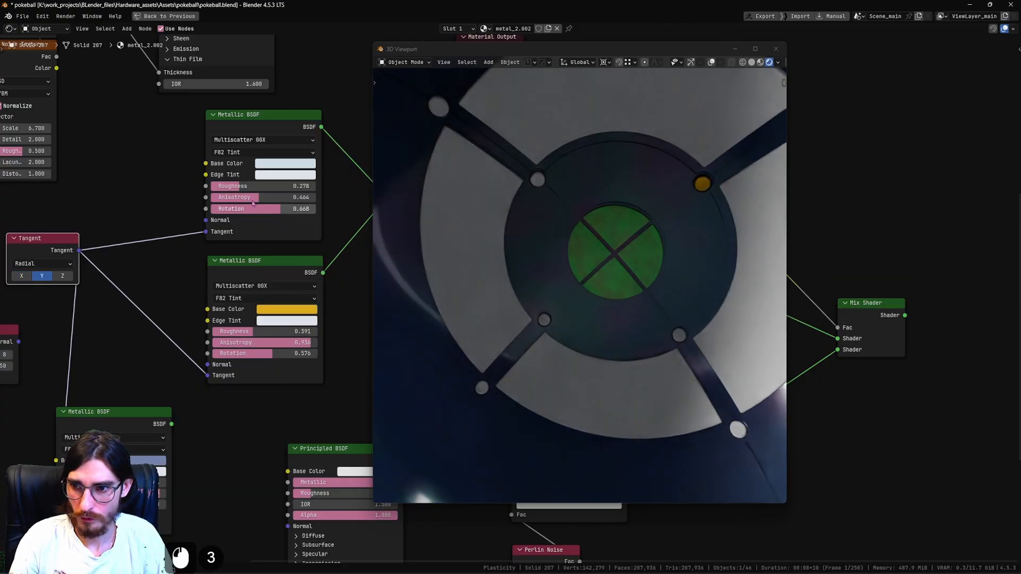
left_click(303, 165)
left_click(288, 228)
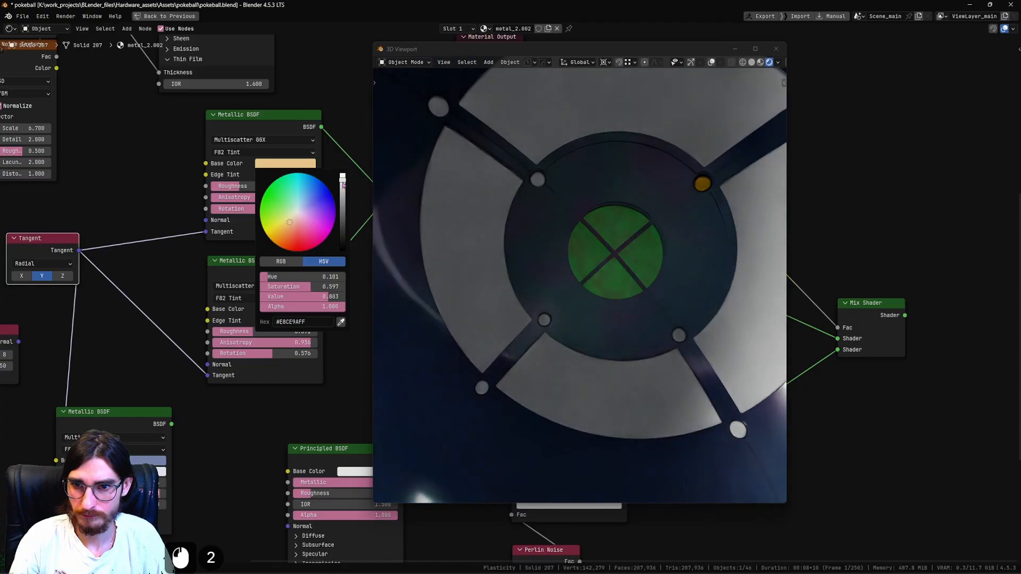
middle_click_drag(272, 262, 213, 253, "shift")
scroll(229, 254, "down", 2)
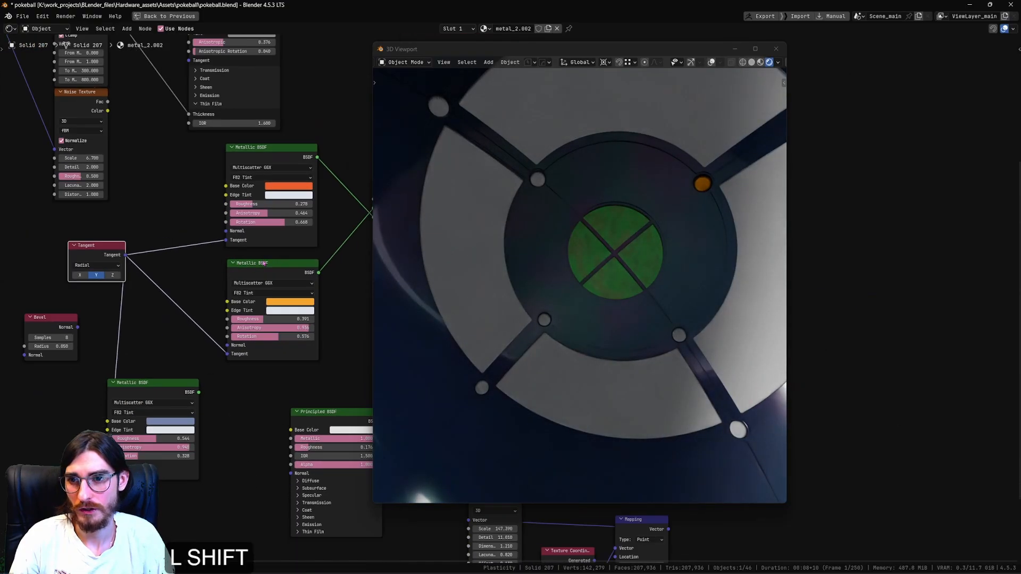
middle_click_drag(319, 257, 145, 245, "shift")
middle_click_drag(253, 244, 220, 204, "shift")
Turn on the viewport overlays and link the orange metal material from the finished pin to the other seven interior pins.
middle_click_drag(611, 233, 647, 216)
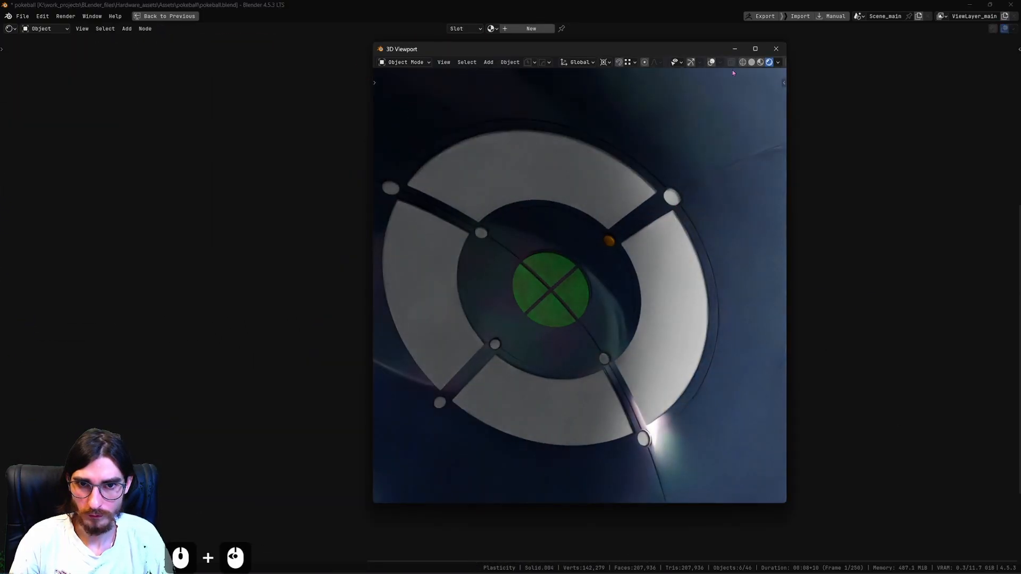
left_click(712, 63)
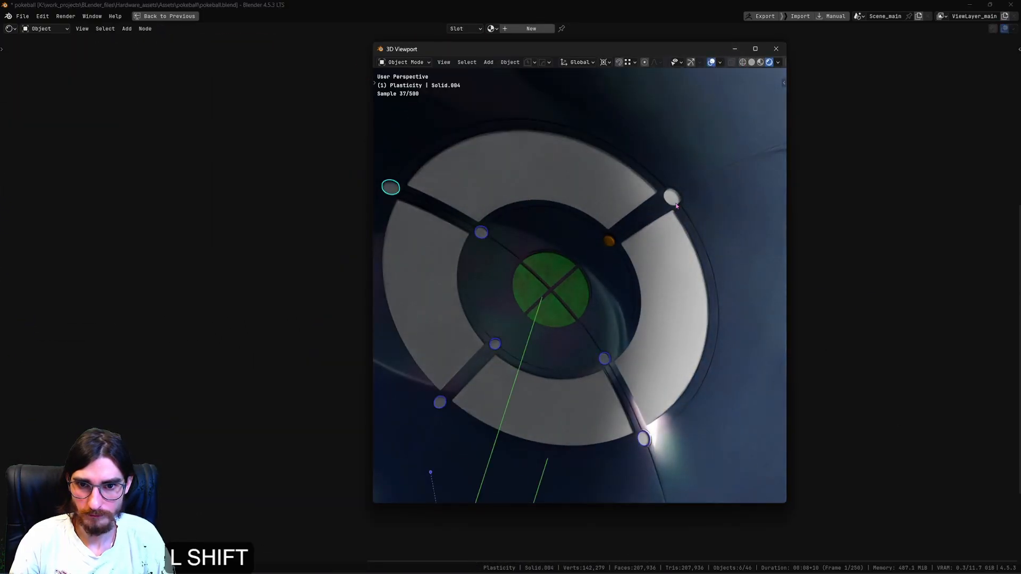
left_click(609, 243, "shift")
key("ctrl+l")
key("Return")
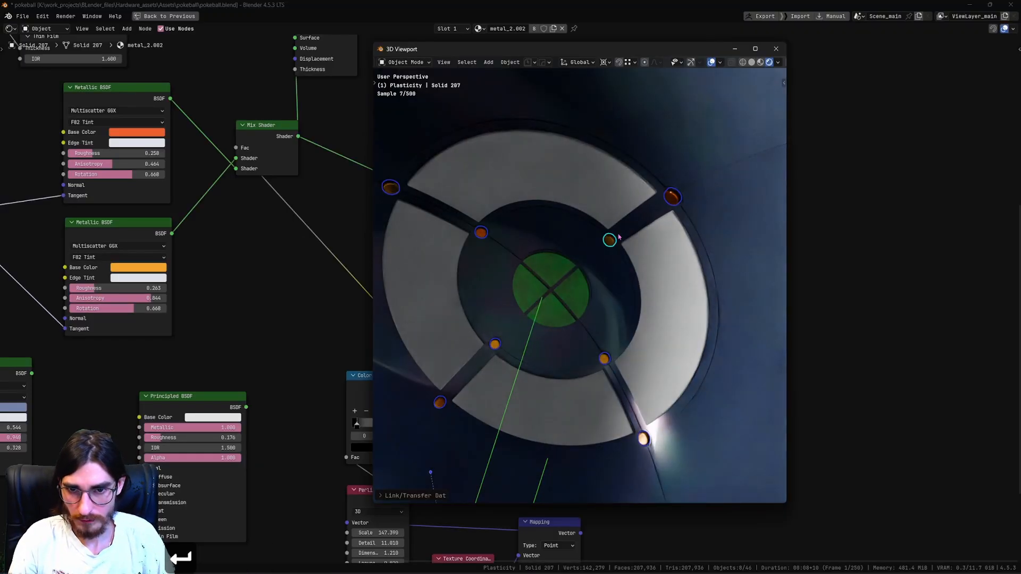
scroll(618, 237, "down", 6)
middle_click_drag(632, 266, 628, 291)
left_click(659, 241)
scroll(691, 229, "up", 2)
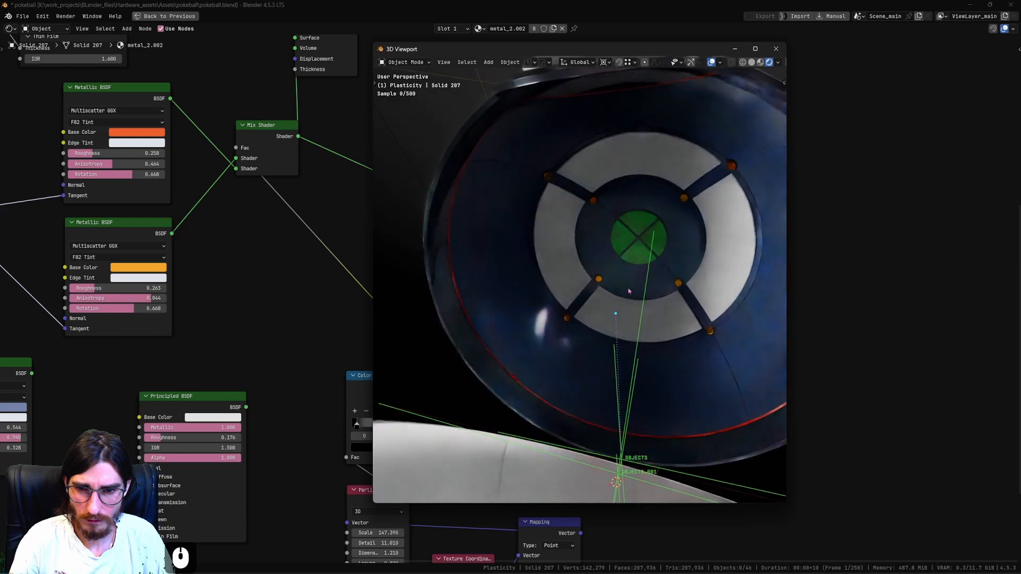
Create a new material on the upper segment of the interior's white ring and select its Principled BSDF node.
left_click(649, 168)
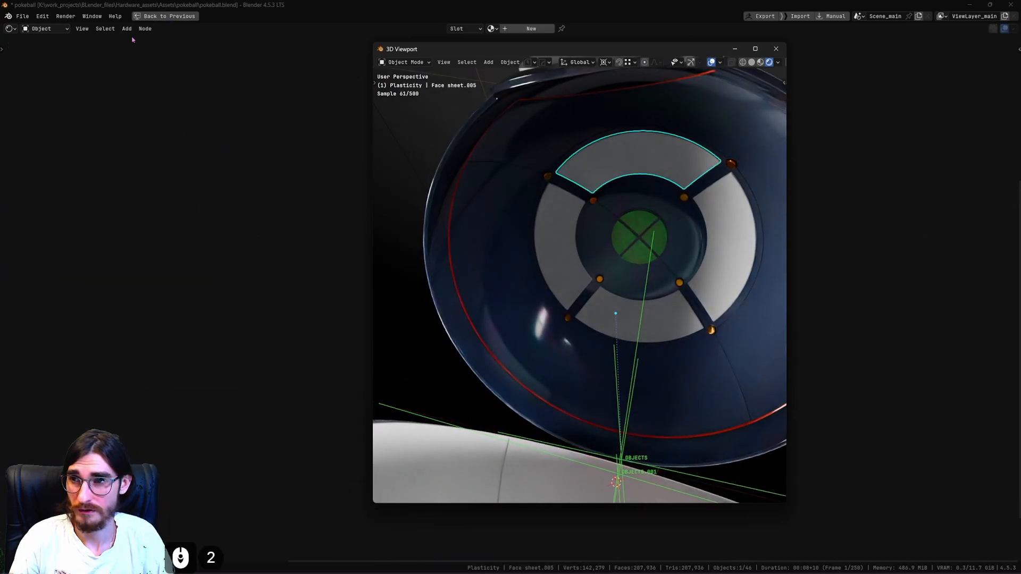
left_click(206, 105, "ctrl+shift")
scroll(225, 53, "down", 2)
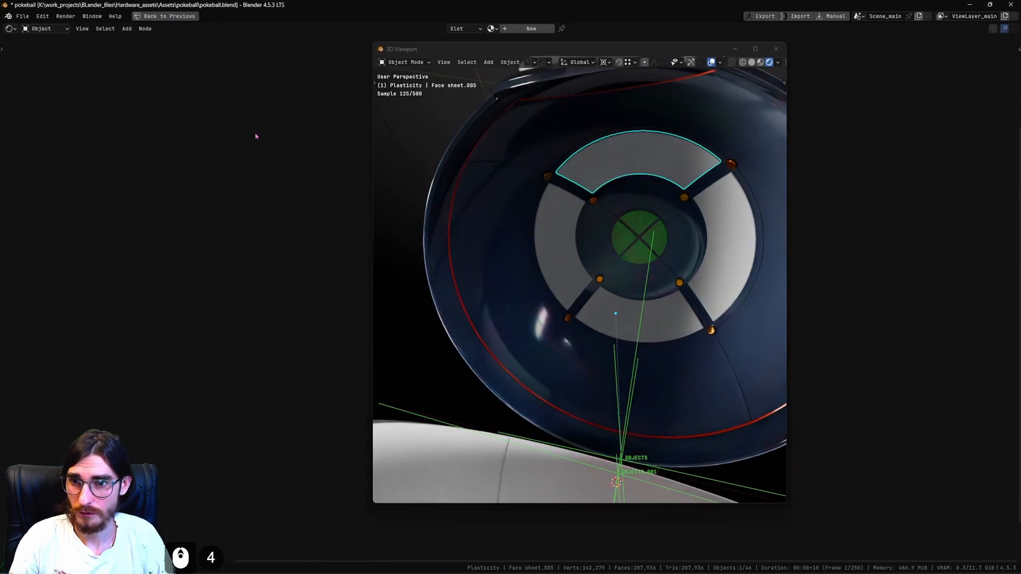
left_click(531, 28)
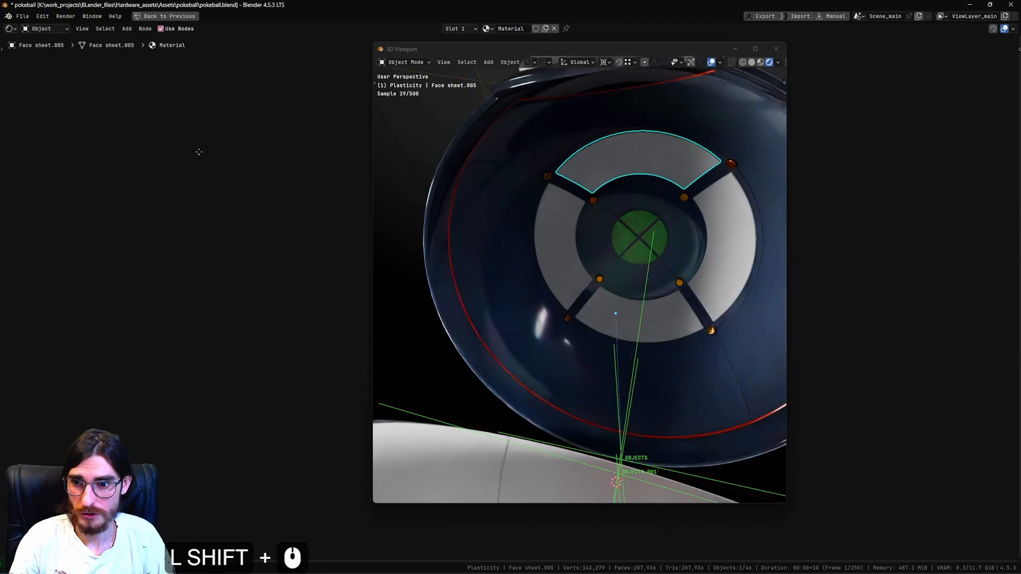
key("Home")
scroll(241, 250, "up", 4)
middle_click_drag(240, 251, 177, 252, "shift")
scroll(177, 252, "up", 3)
left_click(181, 254)
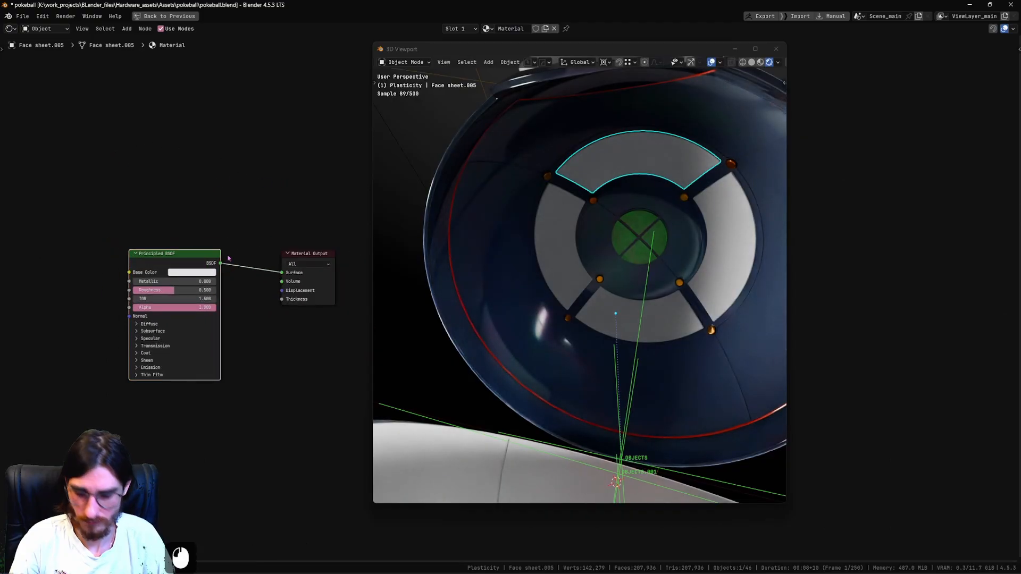
Replace the upper ring segment's Principled BSDF with a Glass BSDF connected to the material's Surface output.
key("Delete")
key("shift+a")
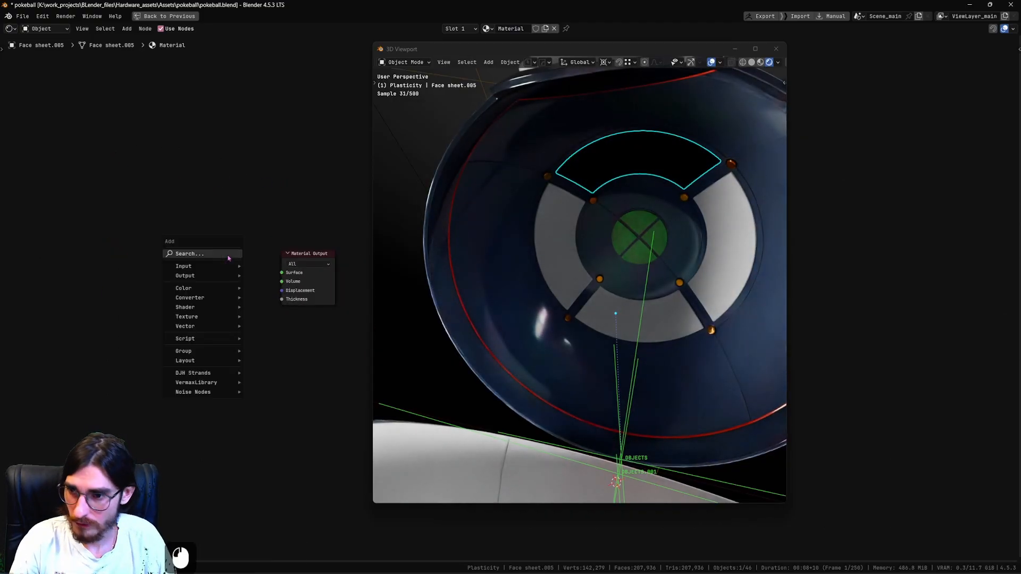
left_click(229, 259)
type("glass")
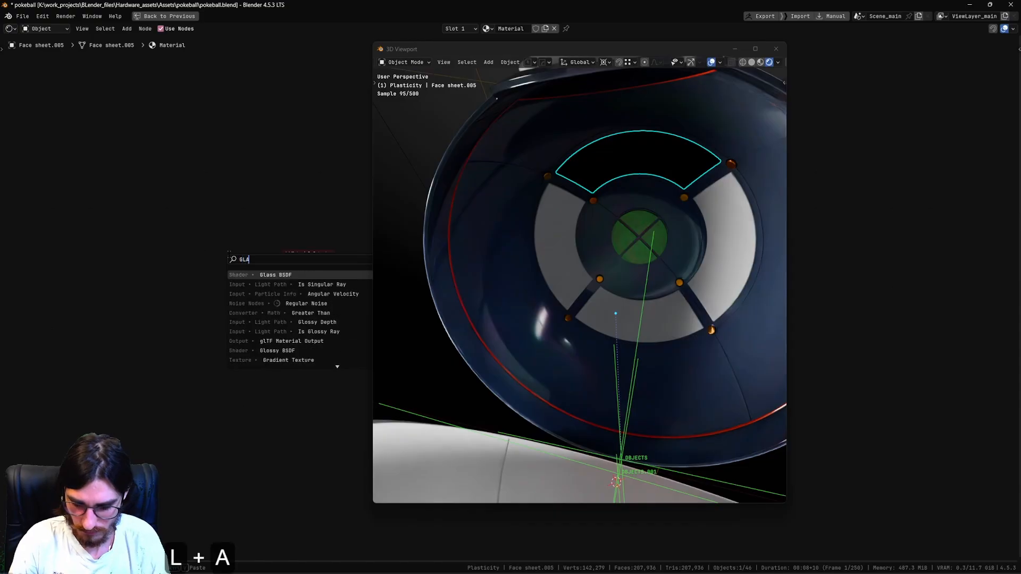
key("Return")
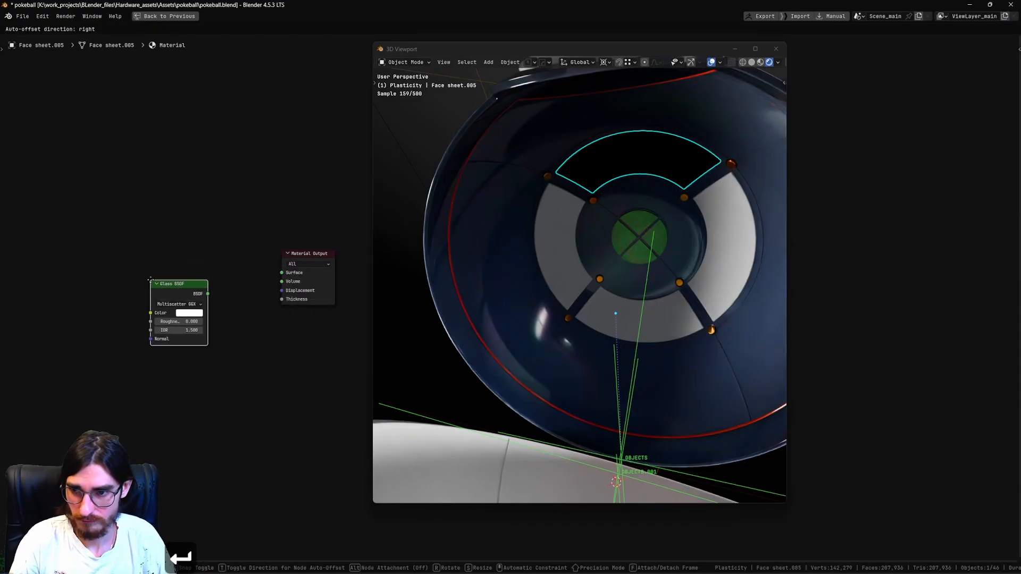
left_click(151, 281)
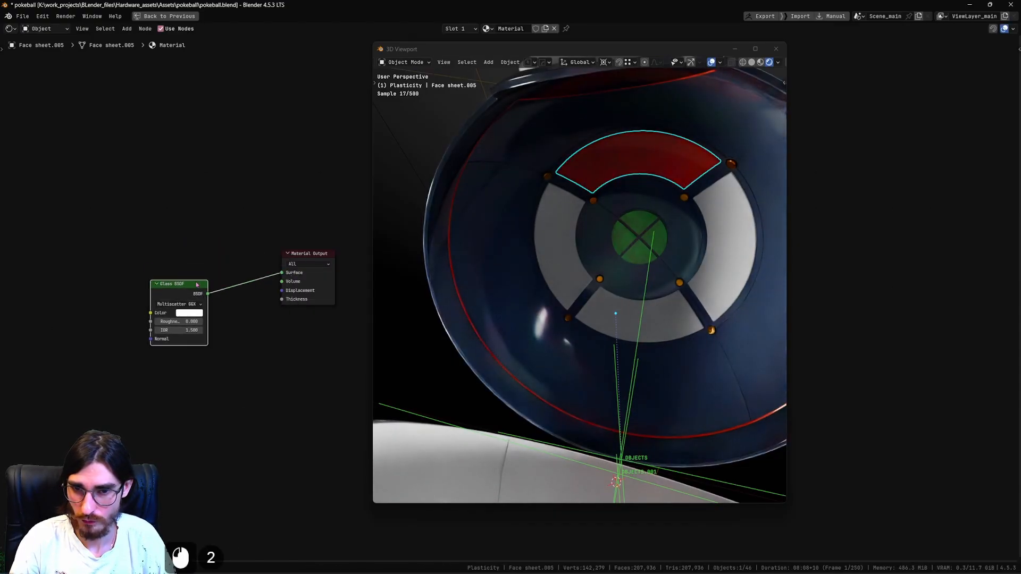
left_click_drag(196, 287, 198, 216)
Add a Principled Volume node below the Glass BSDF and connect it to the material's Volume output.
key("shift+a")
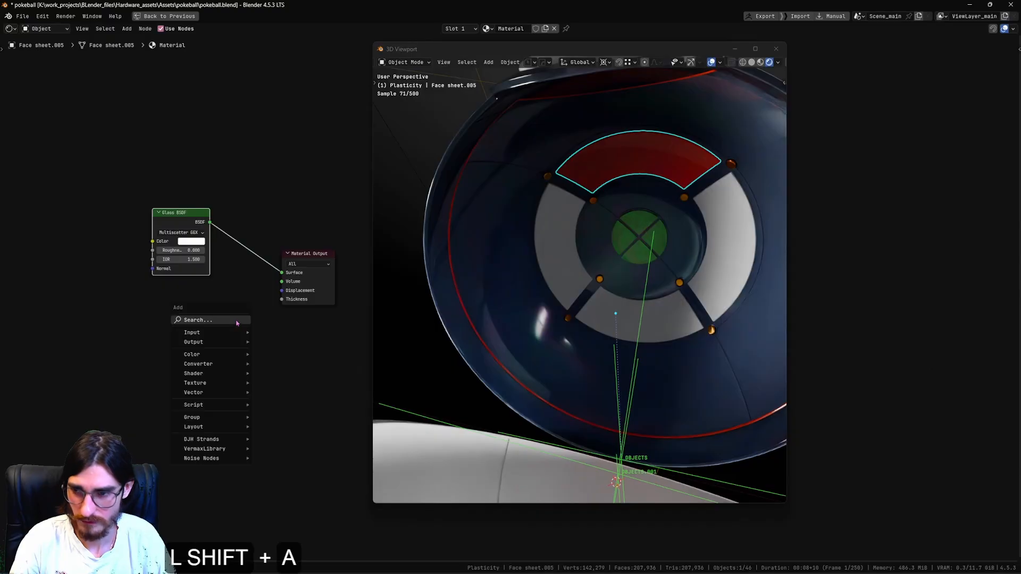
left_click(239, 319)
type("PRINCI")
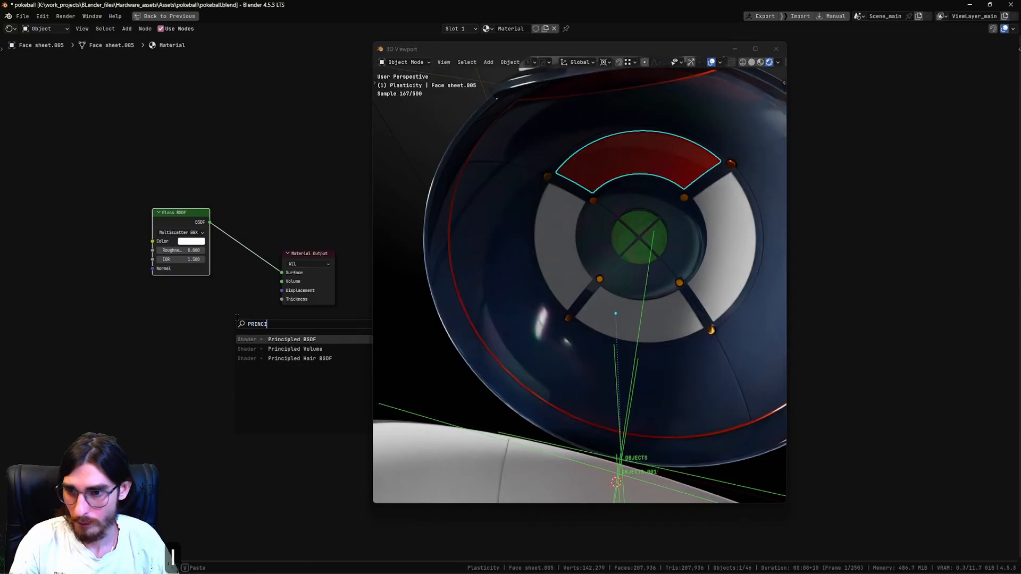
key("Down")
key("Return")
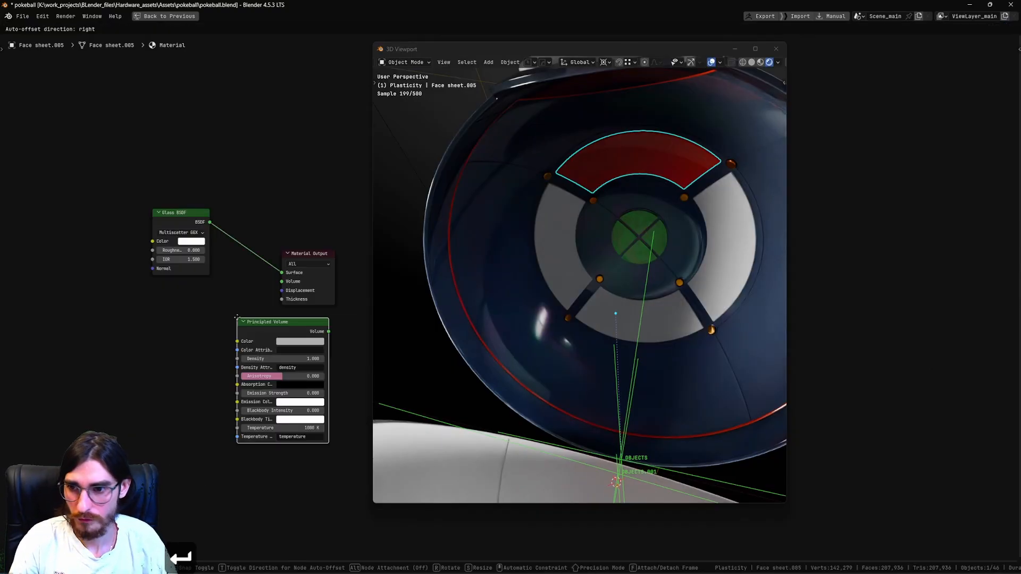
left_click(257, 301)
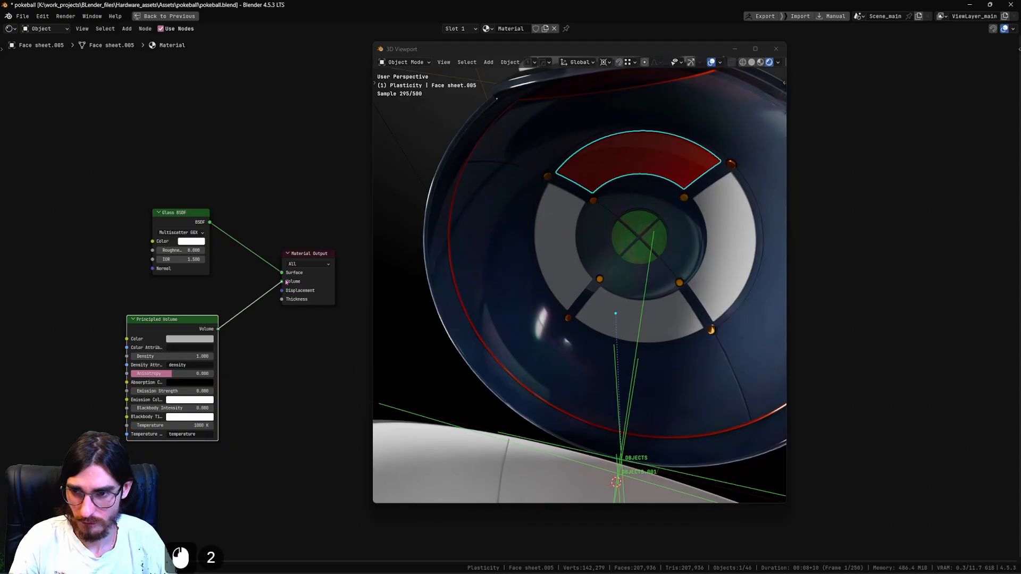
left_click_drag(286, 282, 287, 282)
Set the Glass BSDF's roughness to 0.182 and its IOR to 1.490.
scroll(682, 210, "up", 2)
mouse_move(682, 210)
middle_mouse_down("shift")
mouse_move(674, 271)
mouse_move(676, 216)
middle_mouse_up("shift")
scroll(680, 206, "up", 1)
middle_click_drag(181, 259, 160, 268, "shift")
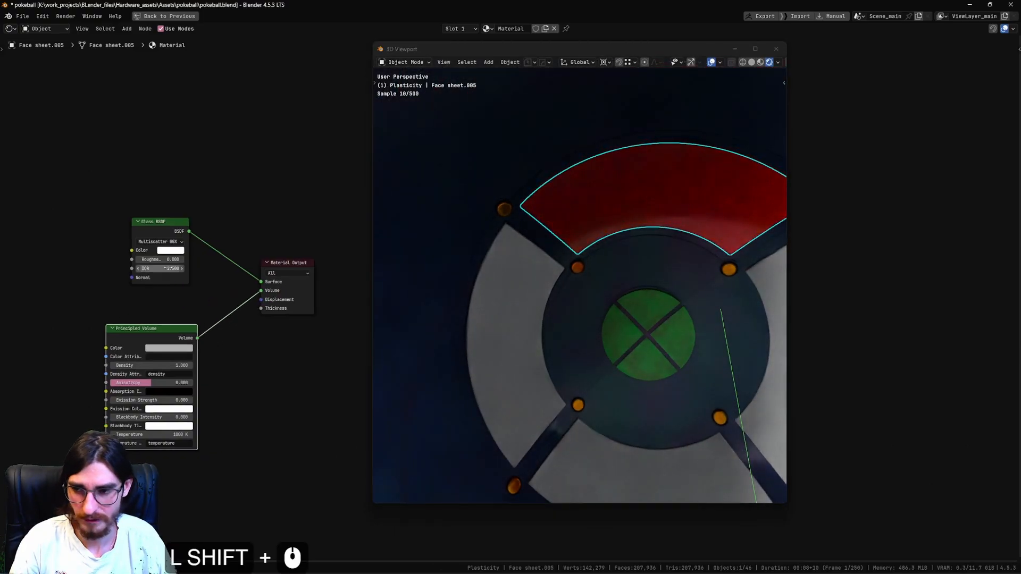
left_click_drag(160, 225, 144, 236)
scroll(95, 263, "up", 5)
middle_click_drag(48, 287, 201, 274, "shift")
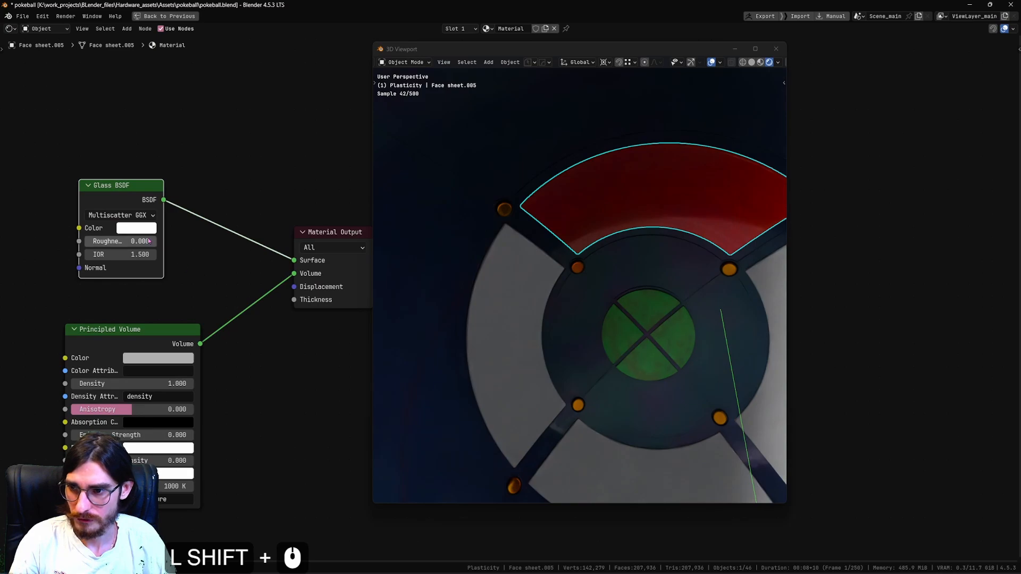
left_click_drag(150, 241, 102, 255, "shift")
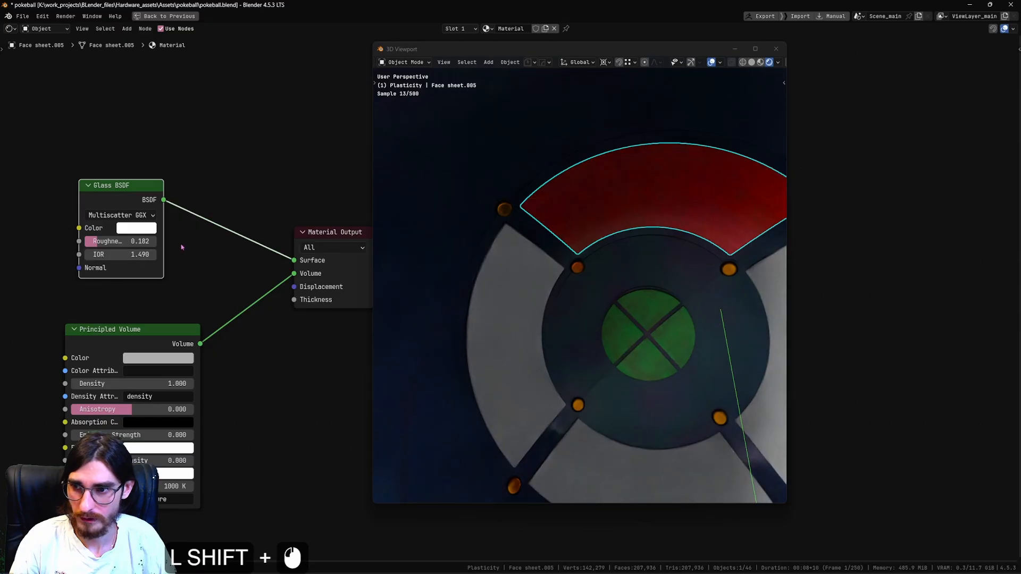
Try moving the upper ring segment to check the glass, cancel the move, and inspect the segment within the navy interior.
middle_click_drag(217, 251, 205, 242, "shift")
key("g")
key("g")
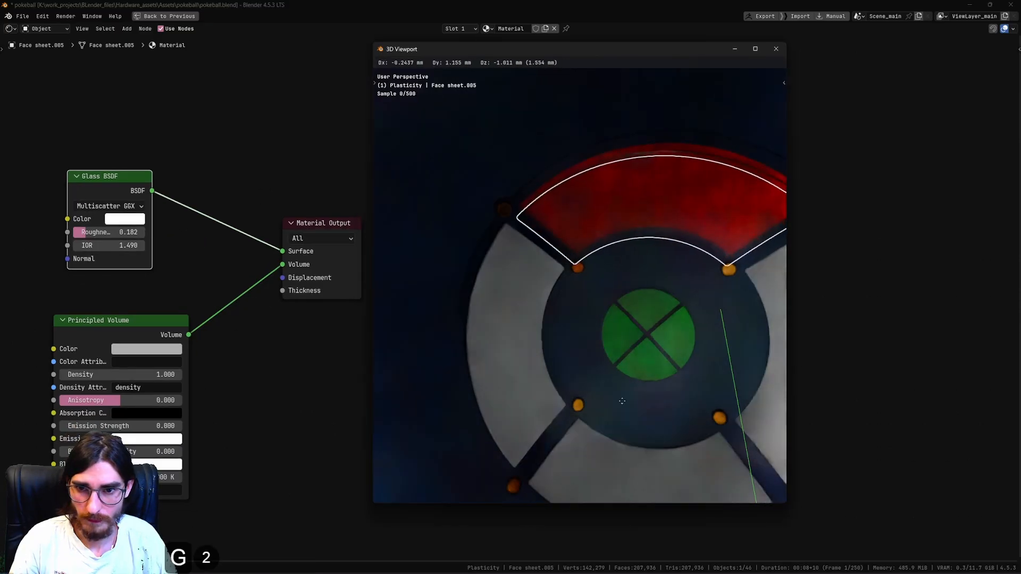
right_click(627, 282)
scroll(633, 269, "down", 4)
middle_click_drag(634, 269, 594, 260, "shift")
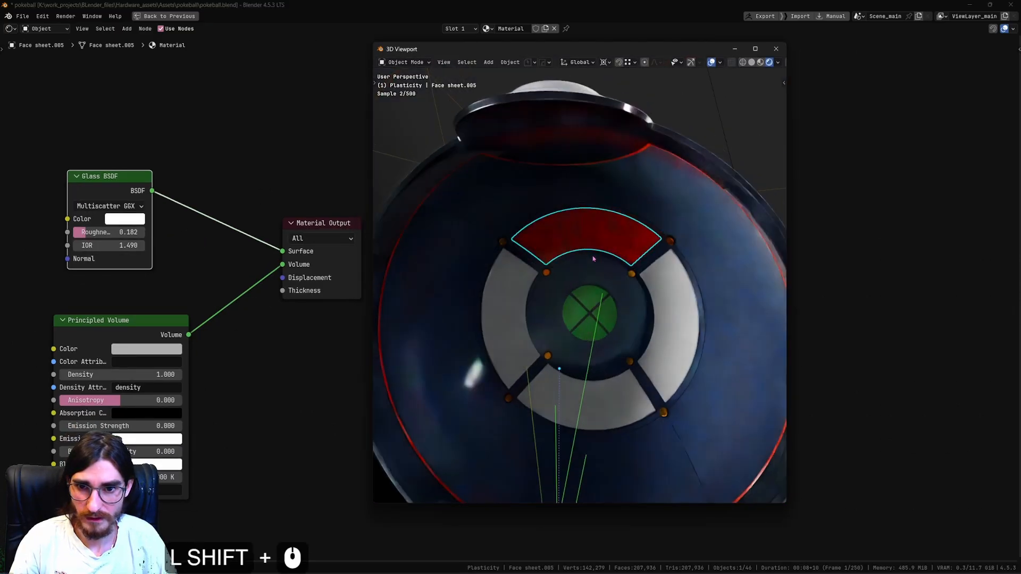
scroll(592, 243, "up", 1)
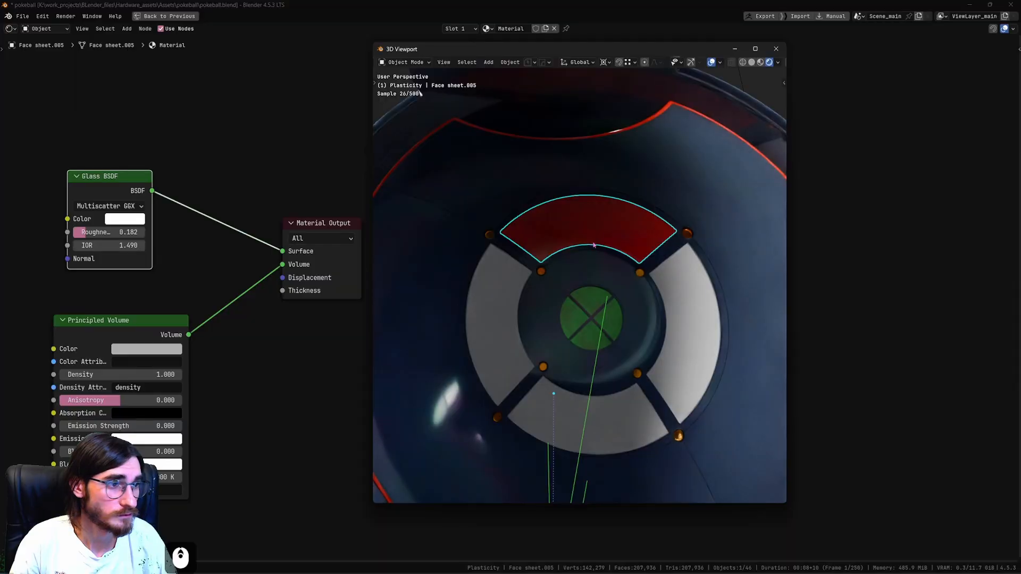
scroll(594, 244, "up", 1)
middle_click_drag(583, 223, 585, 212)
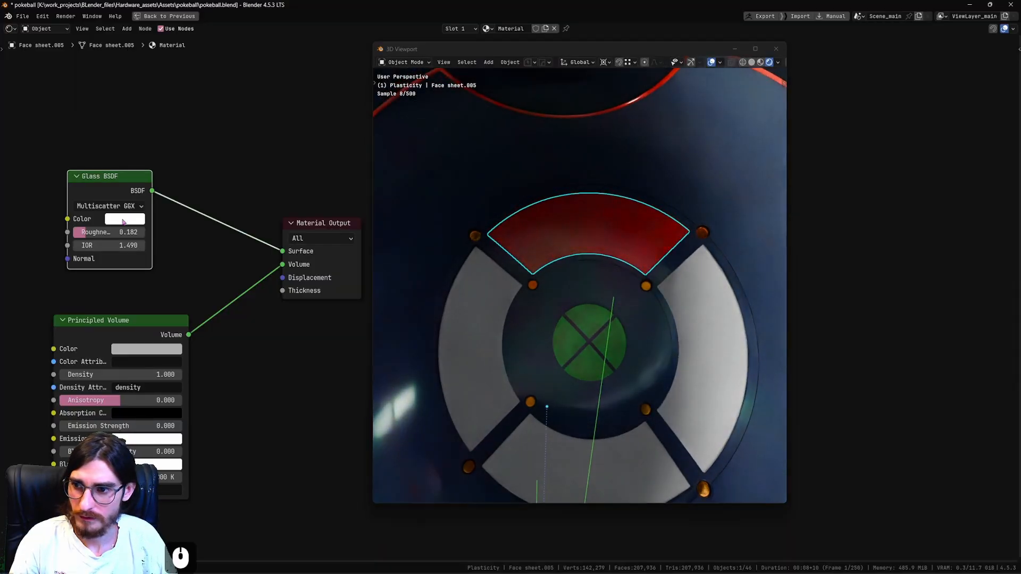
Tint the Glass BSDF's color light cyan.
left_click(123, 222)
left_click(155, 57)
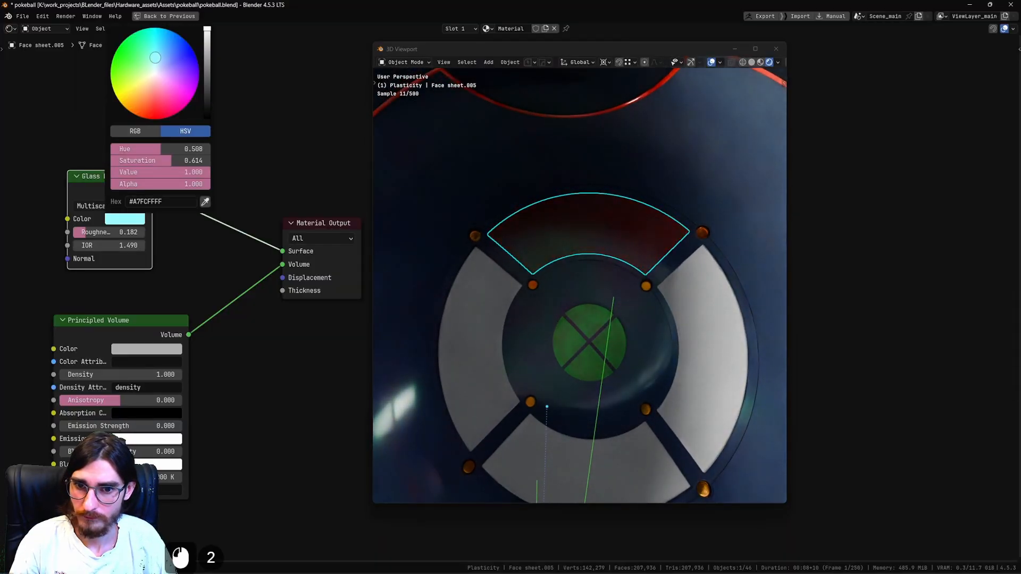
left_click_drag(155, 58, 156, 57)
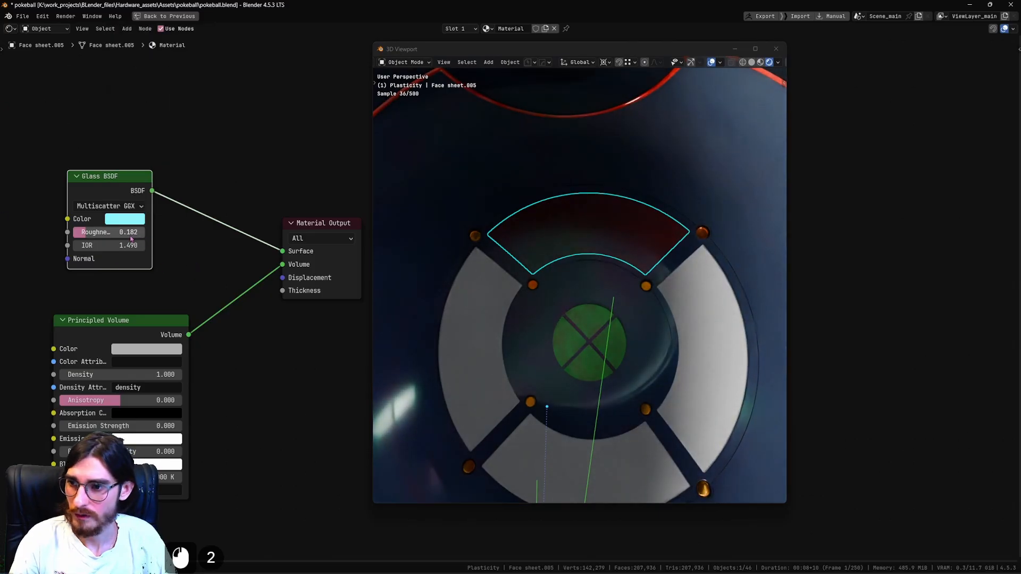
key("ctrl+z")
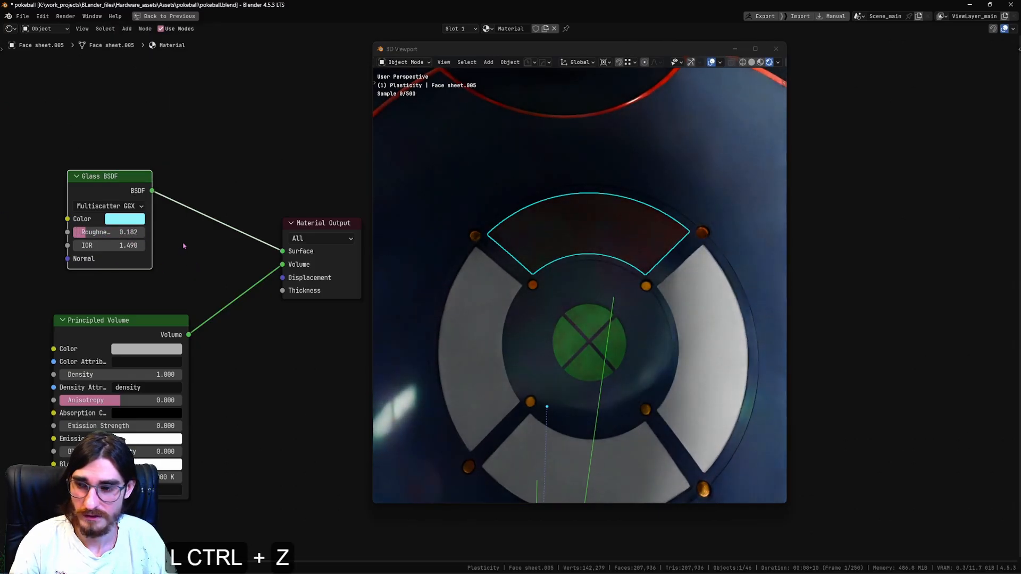
Reposition the Principled Volume node beneath the Glass BSDF and inspect the tinted segment up close.
scroll(184, 246, "down", 5)
left_click_drag(253, 226, 255, 225)
middle_click_drag(312, 235, 219, 231)
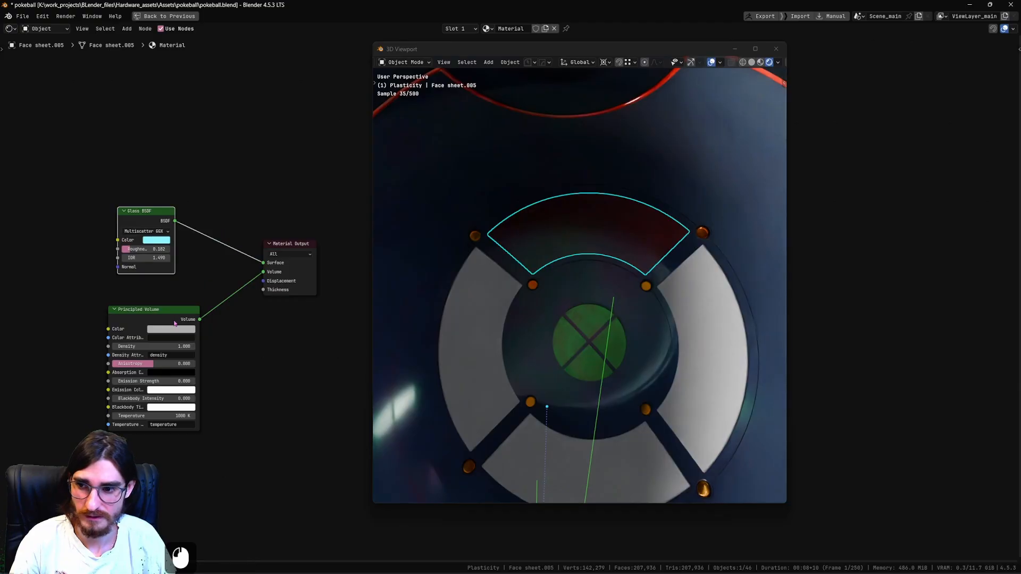
left_click_drag(174, 323, 183, 302)
left_click_drag(130, 180, 202, 482)
left_click(169, 299)
mouse_move(165, 297)
left_mouse_down()
mouse_move(174, 306)
mouse_move(160, 312)
left_mouse_up()
scroll(645, 247, "up", 4)
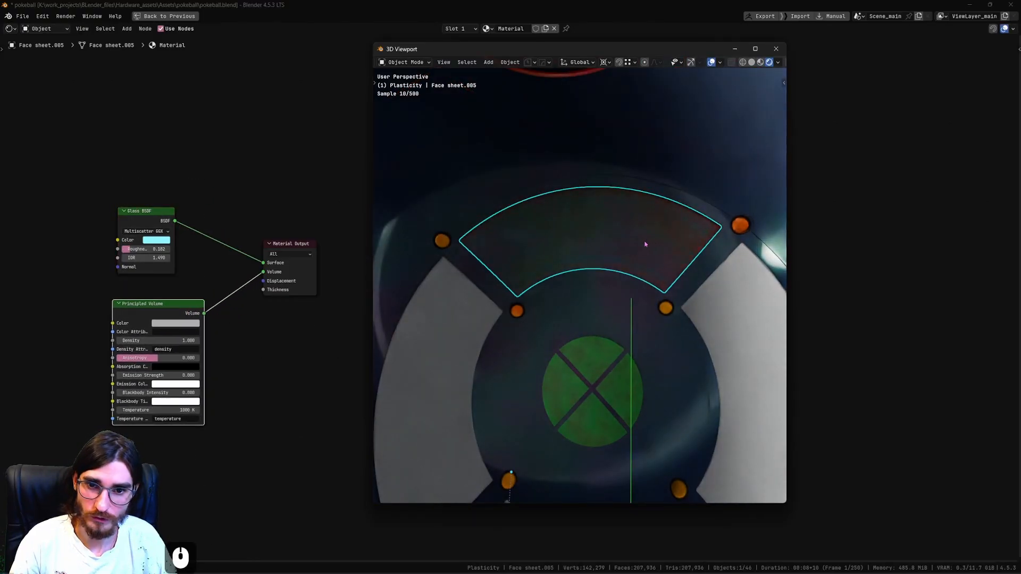
Delete the Glass BSDF and Principled Volume nodes and connect a new Principled BSDF to the Surface output.
left_click_drag(89, 164, 260, 472)
key("Delete")
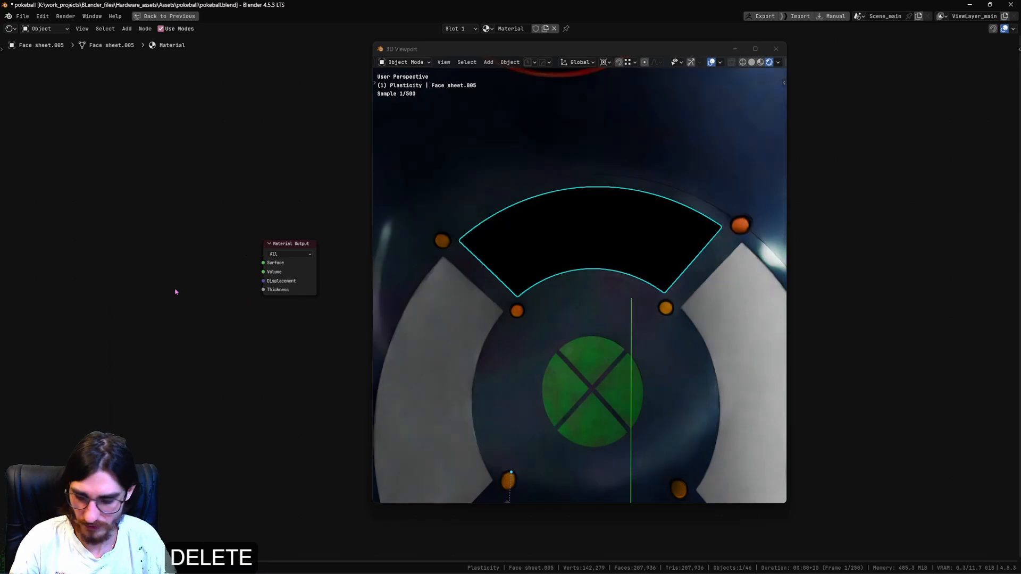
key("shift+a")
left_click(176, 290)
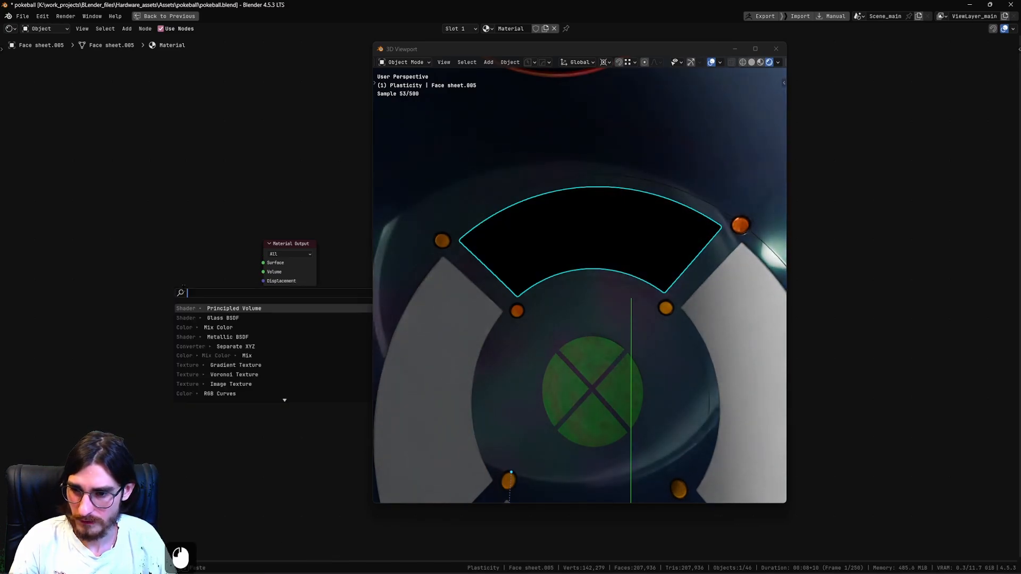
type("BSDF")
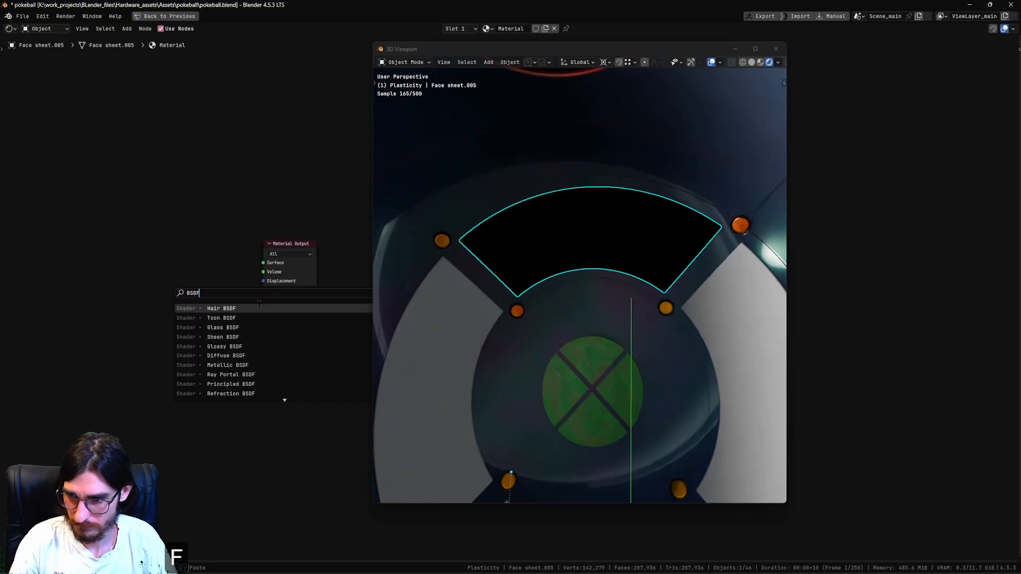
left_click(245, 384)
left_click(75, 217)
right_click_drag(147, 244, 270, 248, "alt")
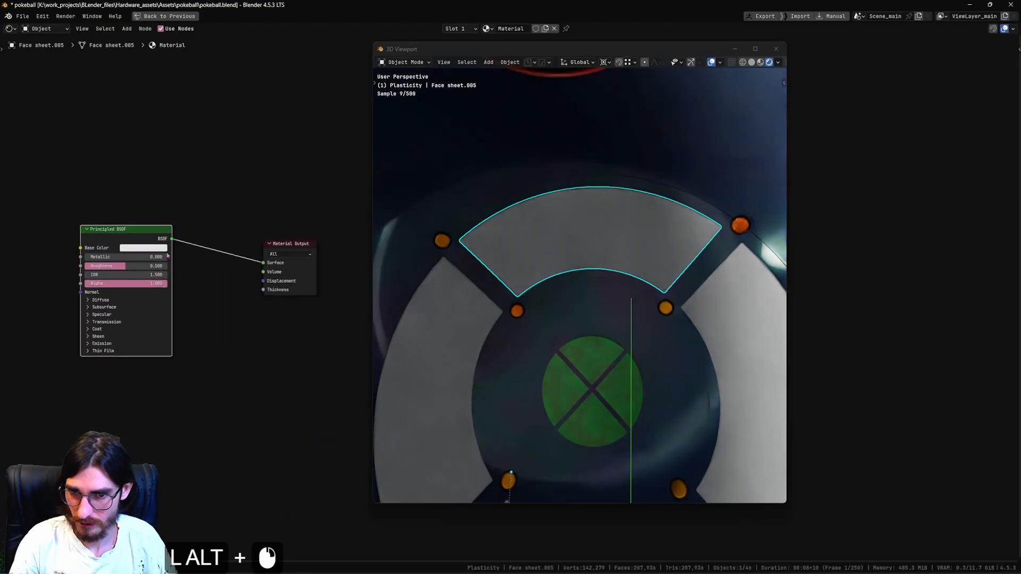
Set the segment material's base color to teal, metallic to 1.000 and roughness to 0.028.
scroll(158, 247, "up", 4)
middle_click_drag(158, 246, 230, 237, "shift")
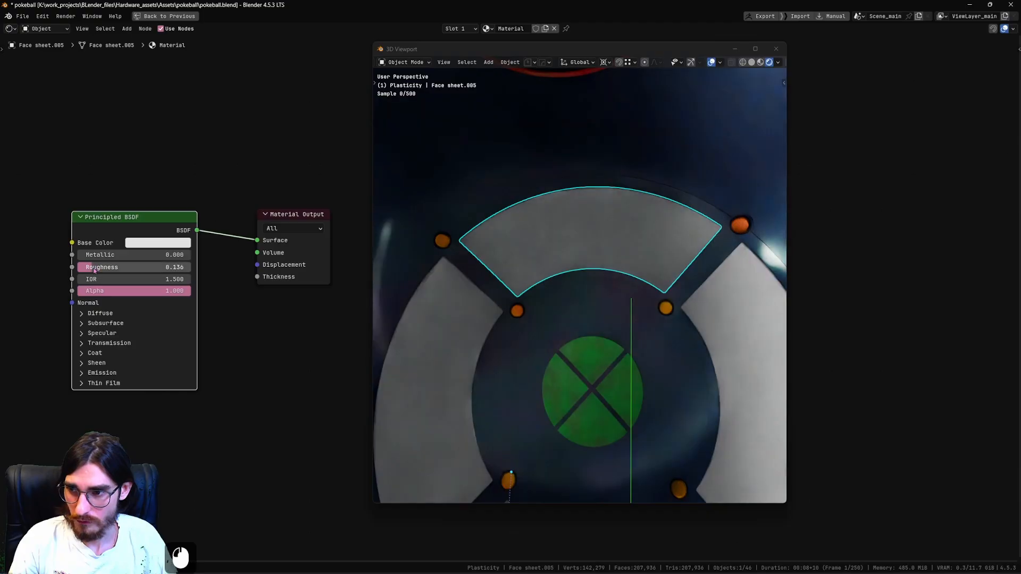
left_click_drag(101, 266, 193, 255)
left_click(189, 243)
mouse_move(186, 96)
left_mouse_down()
mouse_move(170, 93)
mouse_move(219, 76)
mouse_move(220, 67)
mouse_move(220, 81)
left_mouse_up()
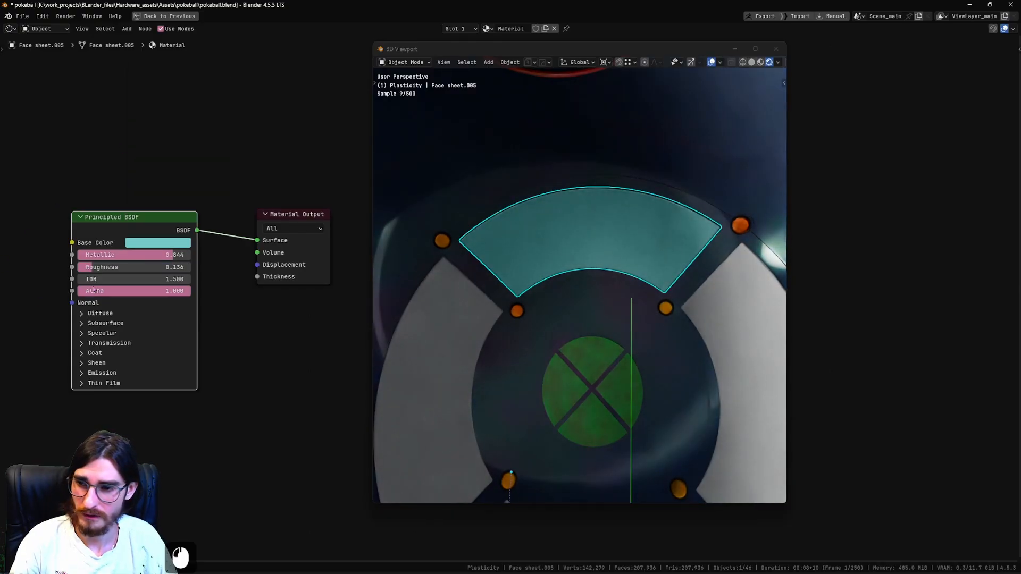
mouse_move(172, 253)
left_mouse_down()
mouse_move(194, 254)
mouse_move(196, 268)
mouse_move(166, 268)
left_mouse_up()
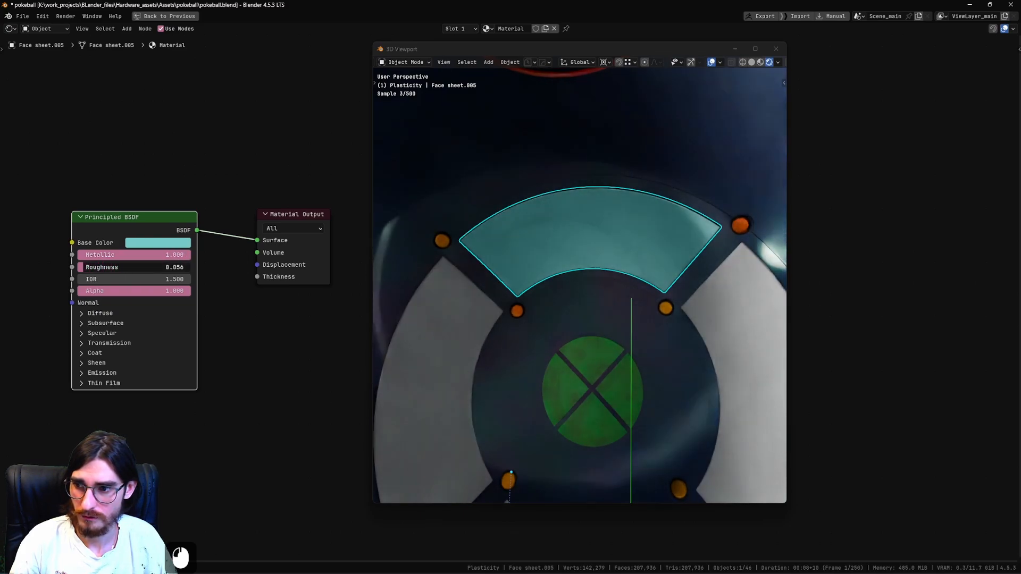
middle_click_drag(543, 233, 605, 267)
Try out the coat weight and return it to 0.000, setting coat roughness to 0.186 and main roughness to 0.048.
middle_click_drag(118, 355, 125, 317, "shift")
scroll(85, 282, "up", 2)
left_click(57, 272)
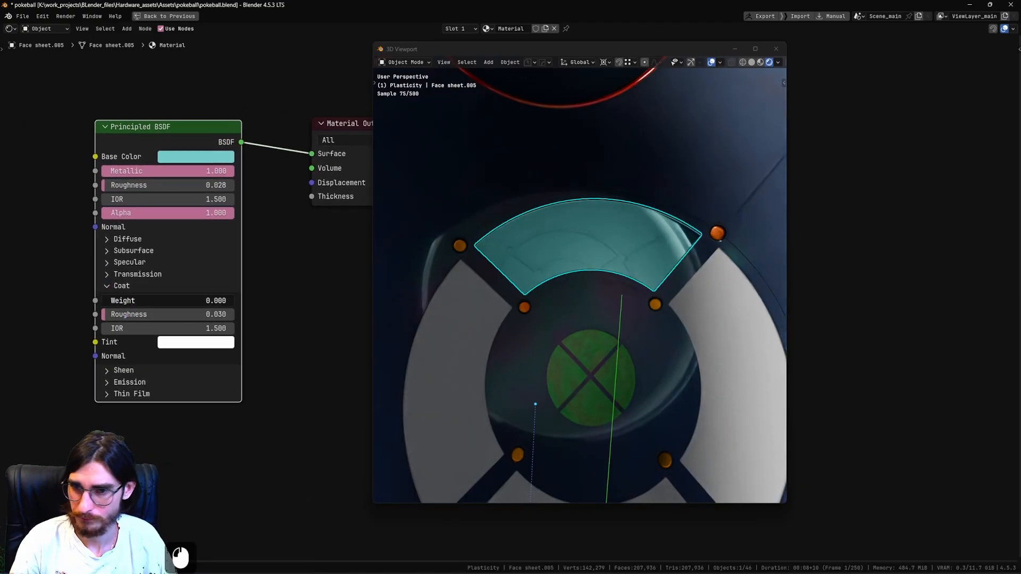
left_click_drag(156, 301, 234, 300)
left_click_drag(153, 317, 102, 302)
scroll(238, 230, "down", 5)
middle_click_drag(319, 253, 244, 286, "shift")
scroll(255, 290, "up", 1)
left_click_drag(192, 282, 177, 274)
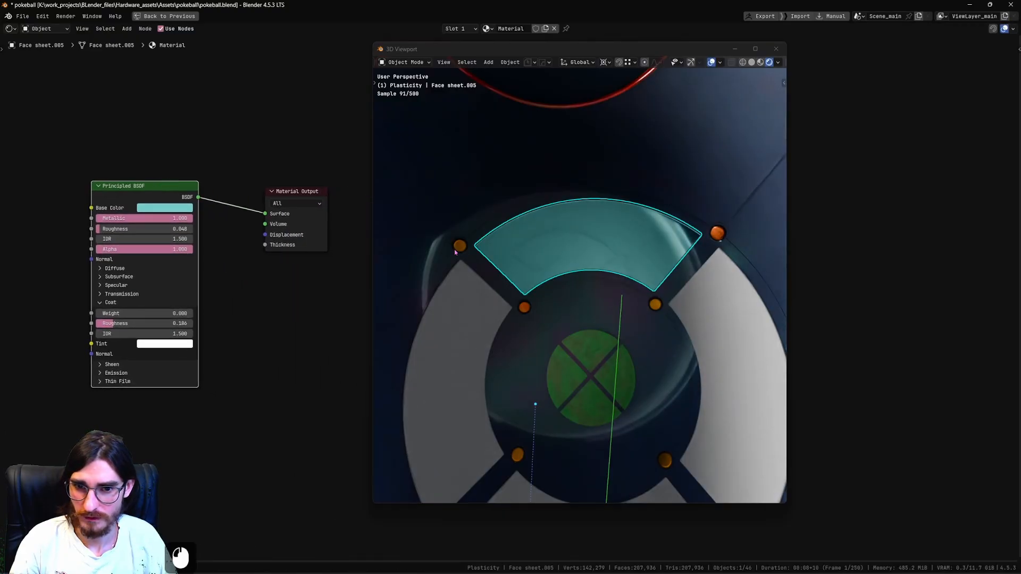
Link the teal material from the upper segment to the other three ring segments and save the file.
scroll(672, 273, "down", 3)
middle_click_drag(676, 272, 678, 307, "shift")
left_click(678, 307)
left_click(602, 422, "shift")
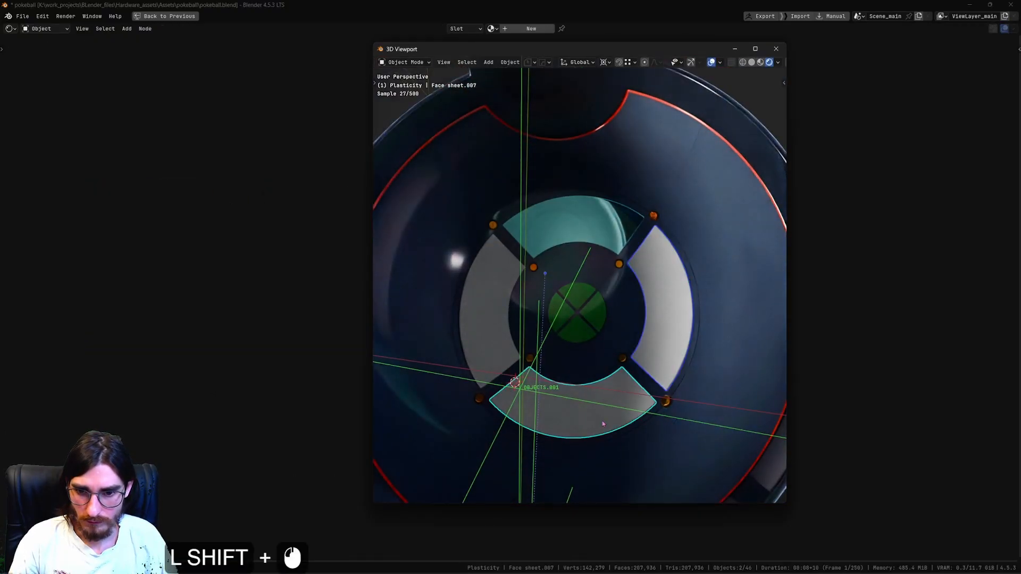
left_click(489, 314, "shift")
key("ctrl+l")
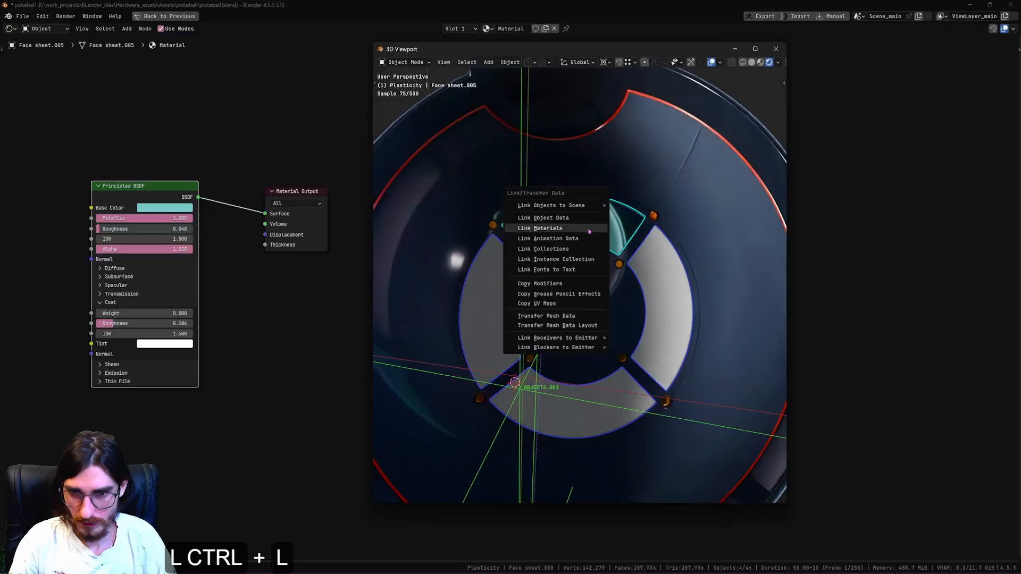
left_click(589, 231)
key("ctrl+s")
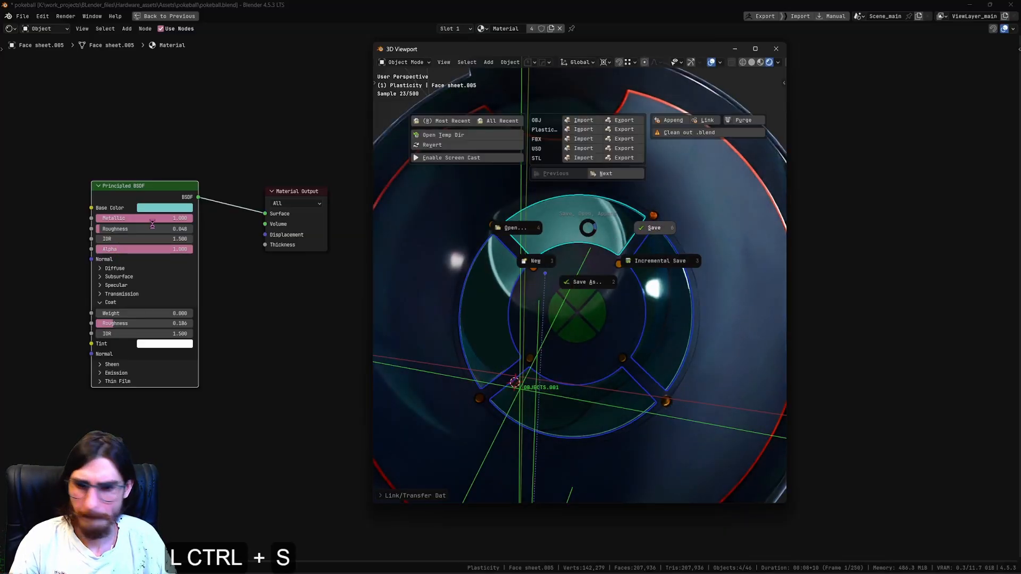
Change the ring material's base color to pale cyan, with metallic 0.724, roughness 0.124 and IOR 1.680.
left_click(178, 208)
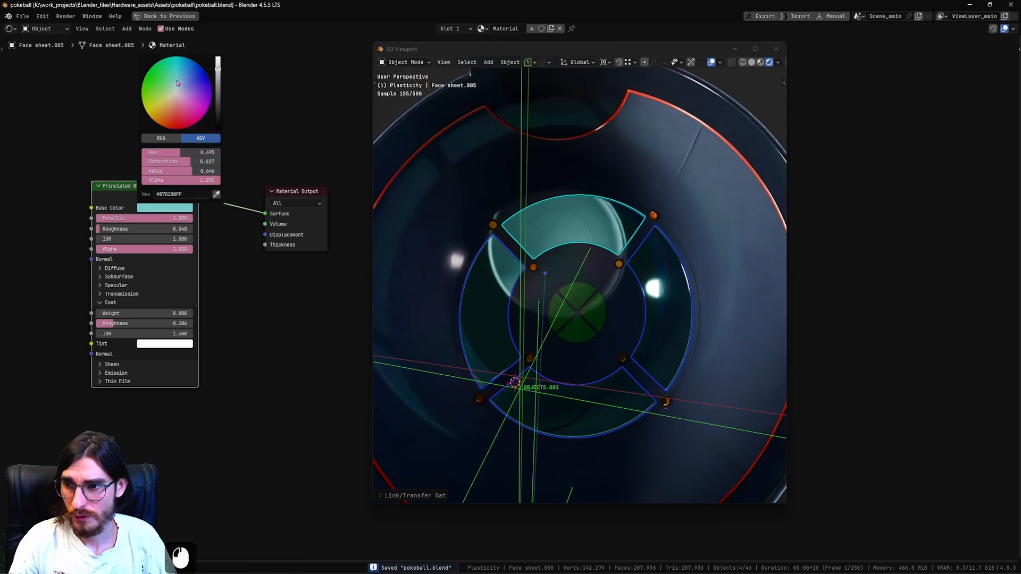
mouse_move(178, 65)
left_mouse_down()
mouse_move(177, 90)
mouse_move(174, 77)
mouse_move(218, 60)
mouse_move(218, 69)
mouse_move(218, 58)
left_mouse_up()
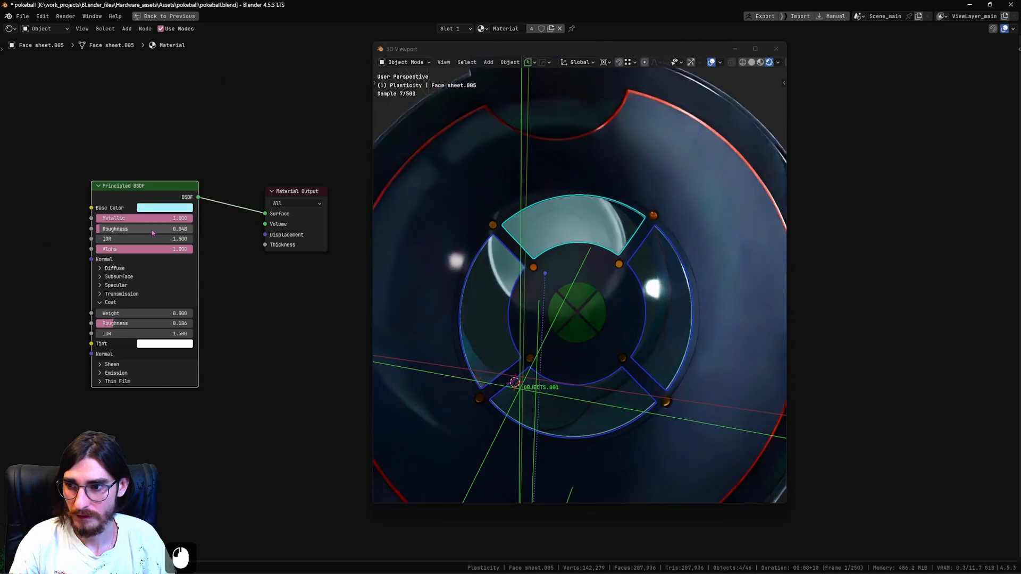
scroll(135, 203, "up", 2)
left_click_drag(134, 203, 91, 233)
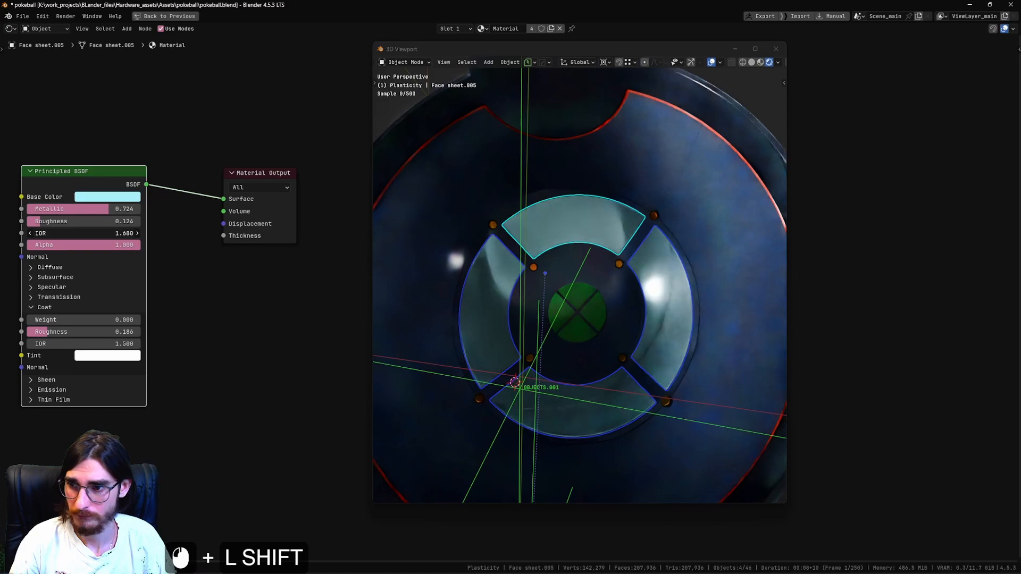
Undo the last IOR and metallic changes, and set the ring material's metallic to 0.664.
key("ctrl+z")
key("ctrl+z")
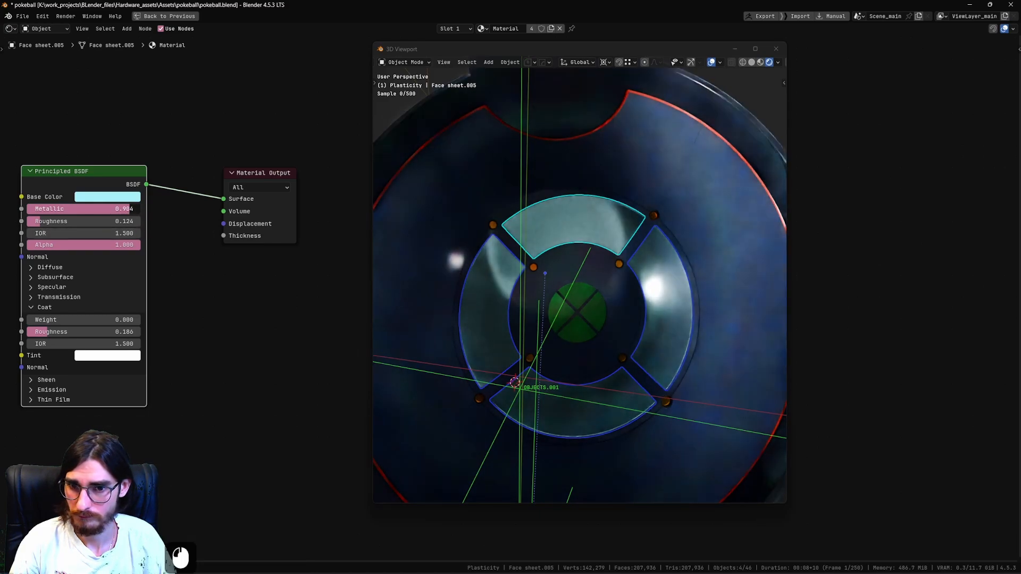
left_click_drag(124, 208, 101, 208)
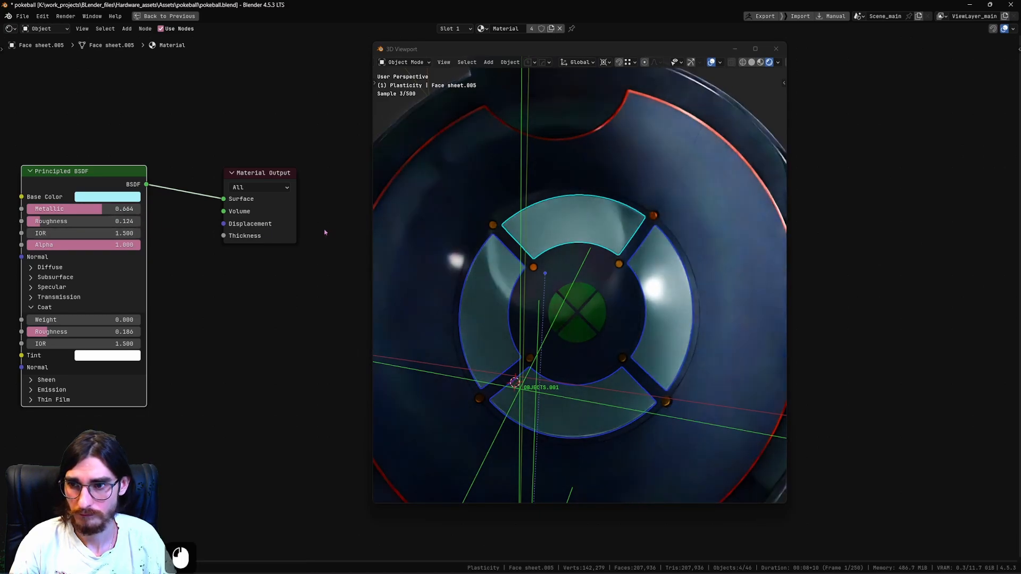
Change the ring material's base color to a more saturated sky blue and save the file.
left_click(107, 196)
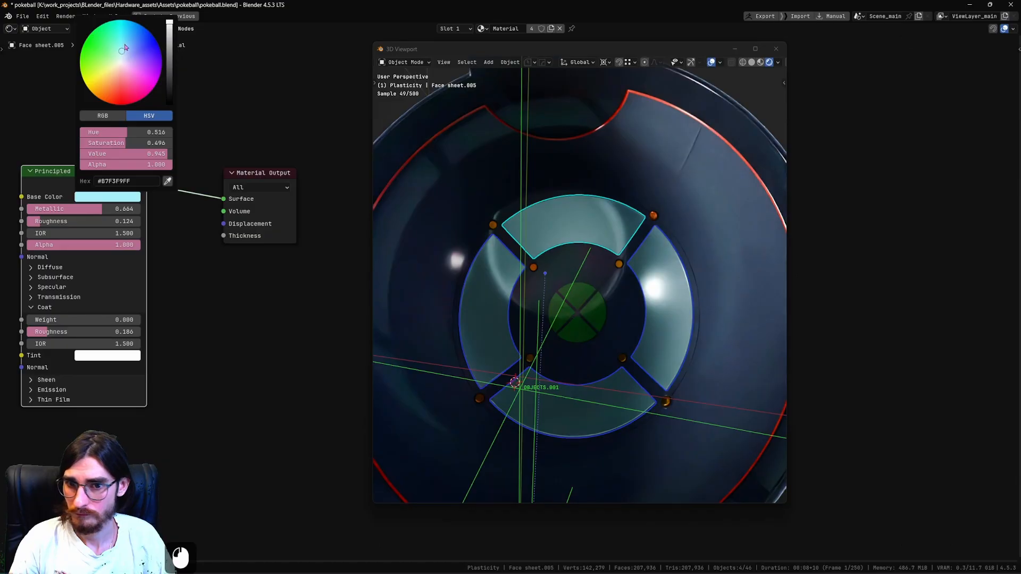
left_click_drag(125, 47, 126, 38)
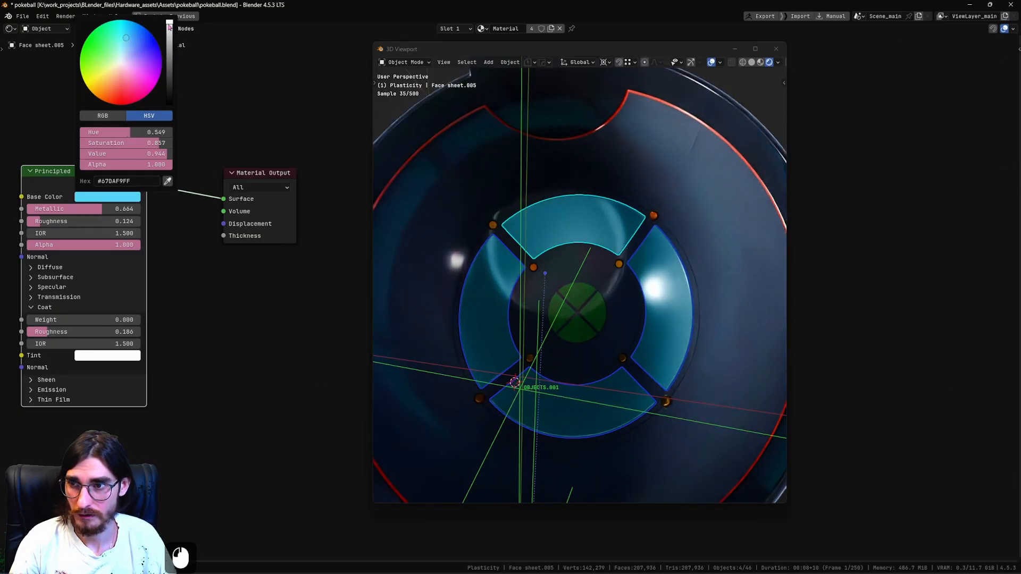
scroll(625, 264, "down", 3)
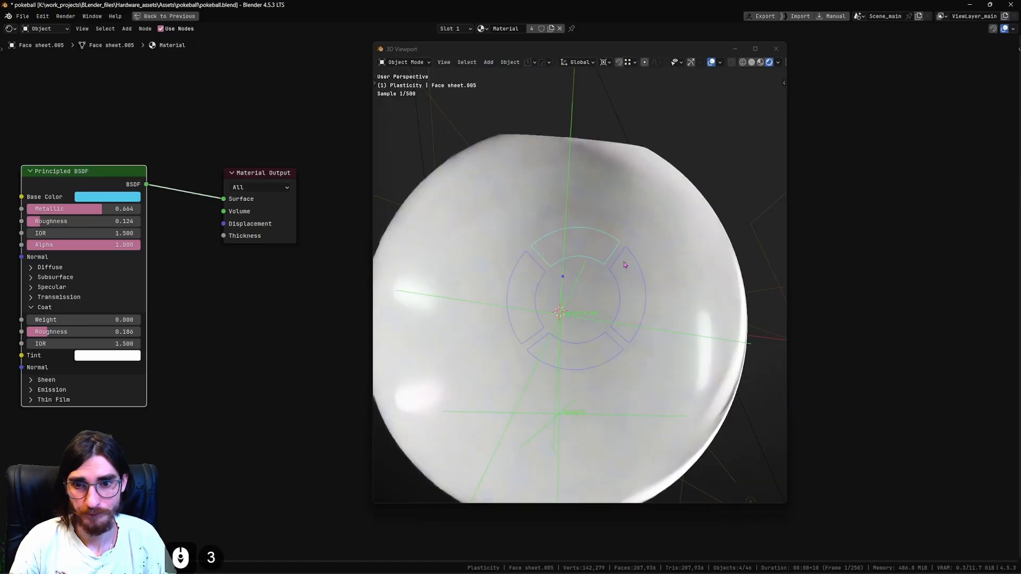
scroll(627, 261, "down", 4)
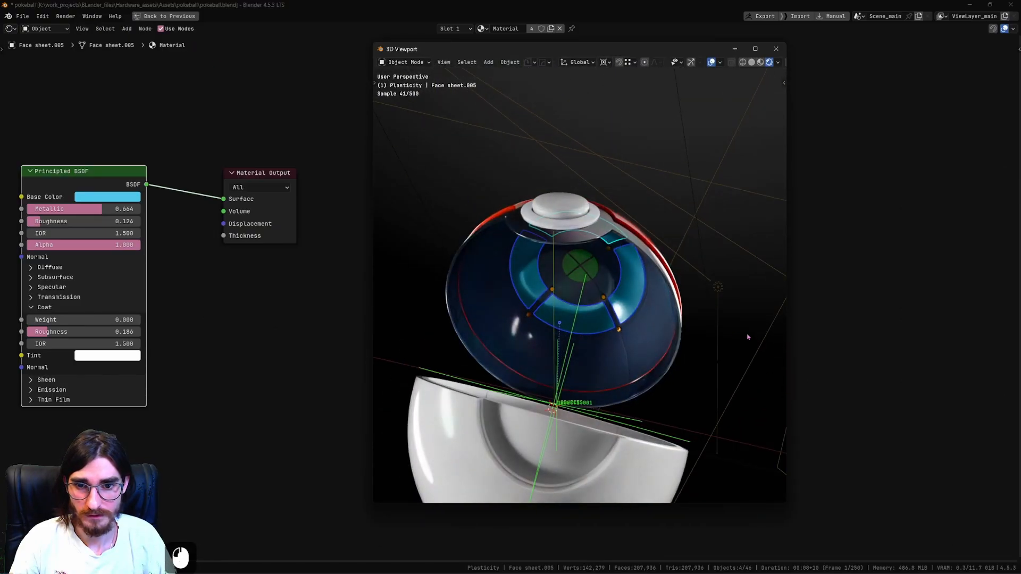
key("ctrl+s")
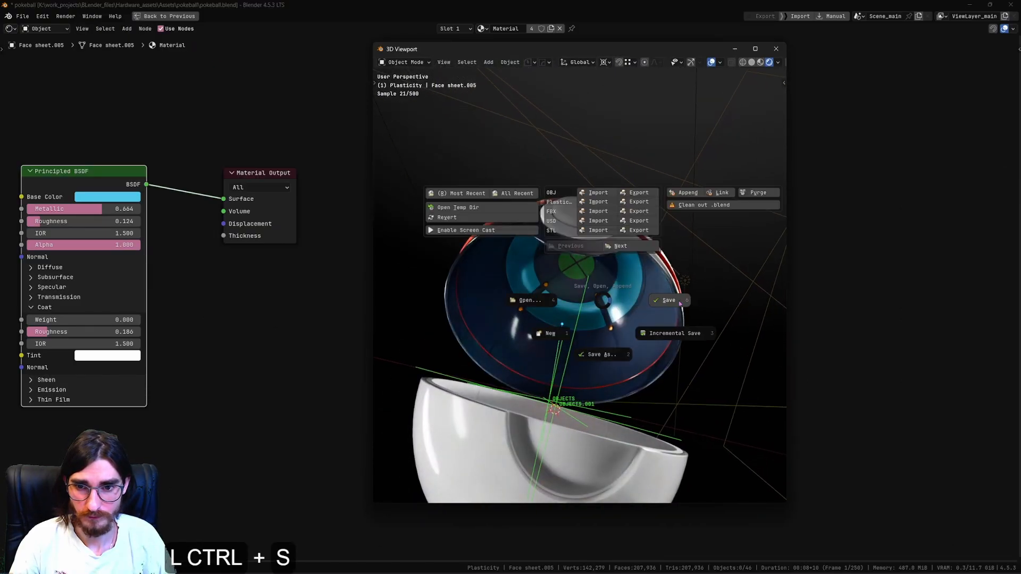
left_click(639, 273)
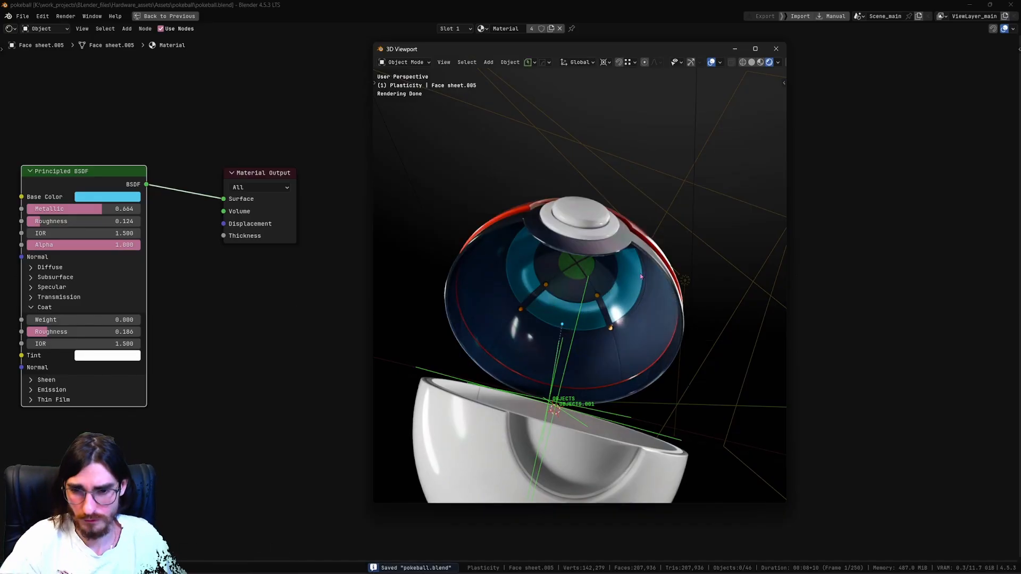
Switch the viewport to solid shading and check the belt's mesh along the upper half's inner rim.
middle_click_drag(643, 311, 595, 308)
scroll(595, 308, "up", 3)
middle_click_drag(596, 308, 651, 340, "shift")
scroll(647, 333, "up", 3)
scroll(608, 369, "up", 2)
scroll(609, 369, "up", 2)
left_click(649, 407)
scroll(639, 354, "down", 2)
left_click(751, 62)
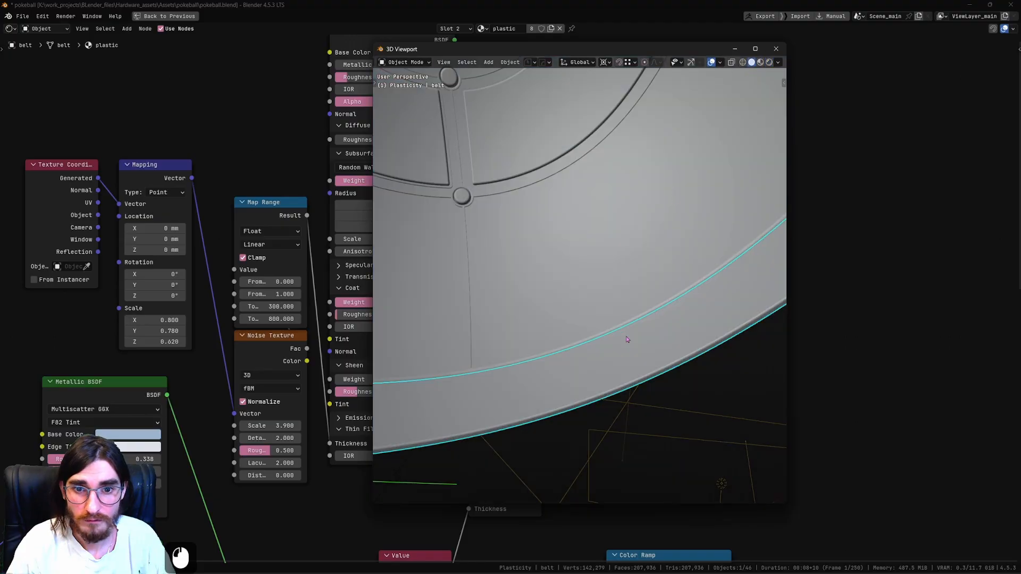
key("Tab")
left_click(628, 299)
key("Tab")
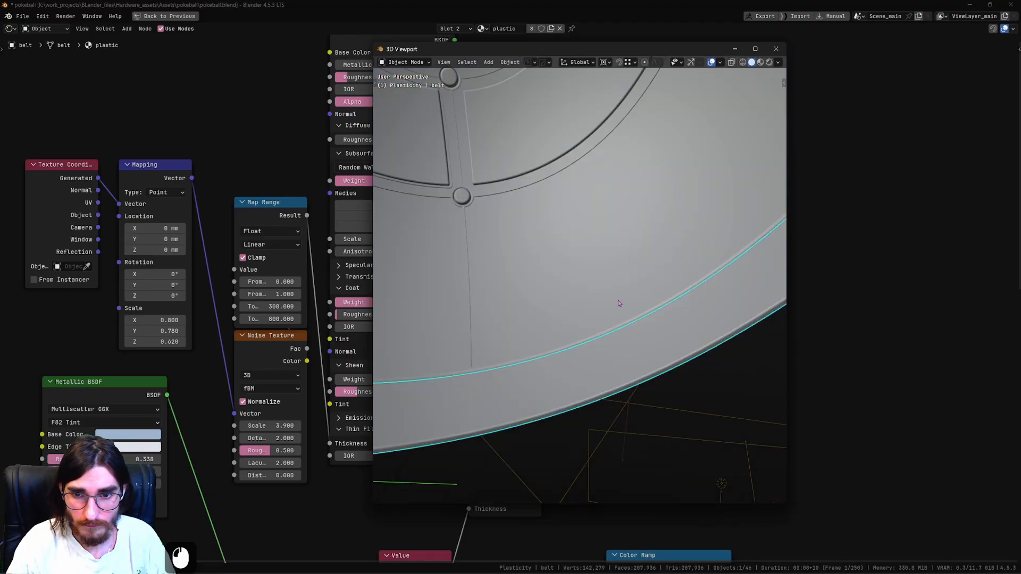
Assign plastic.004 to the linked edge strip along the rim of the upper interior shell and return to the rendered view.
left_click(619, 301)
key("Tab")
scroll(658, 306, "up", 1)
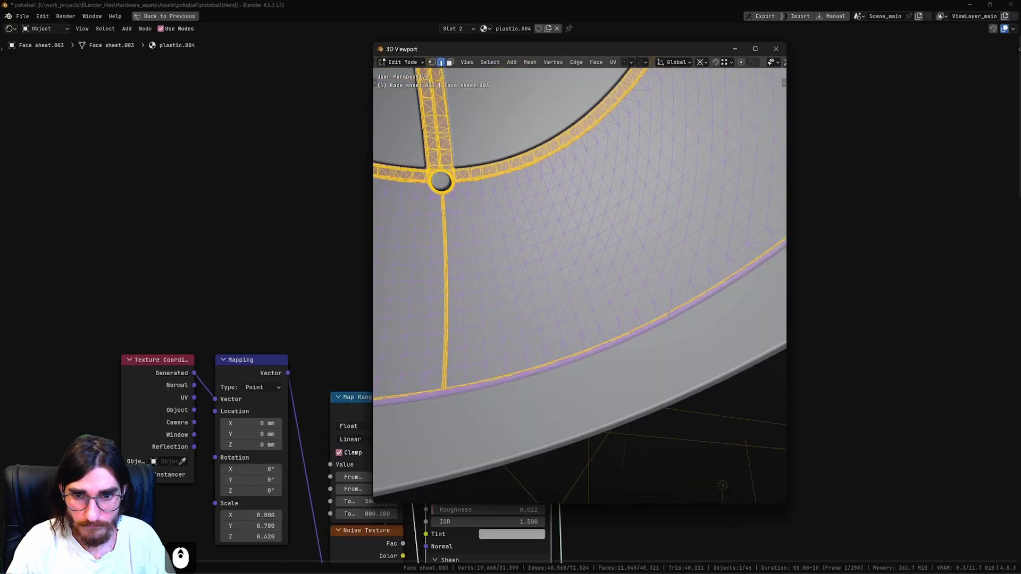
left_click(674, 314)
left_click(674, 314, "alt")
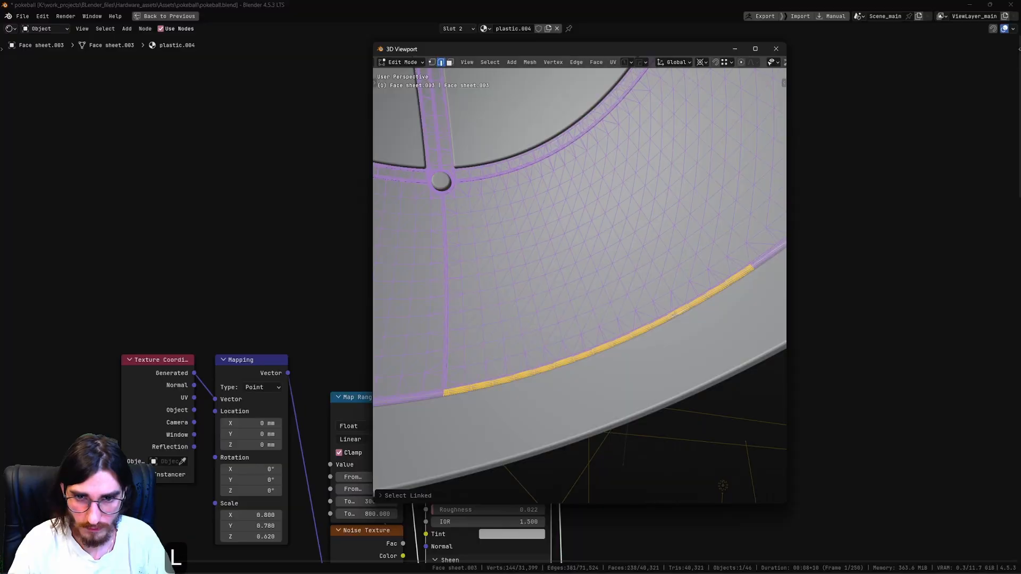
key("ctrl+space")
left_click(893, 292)
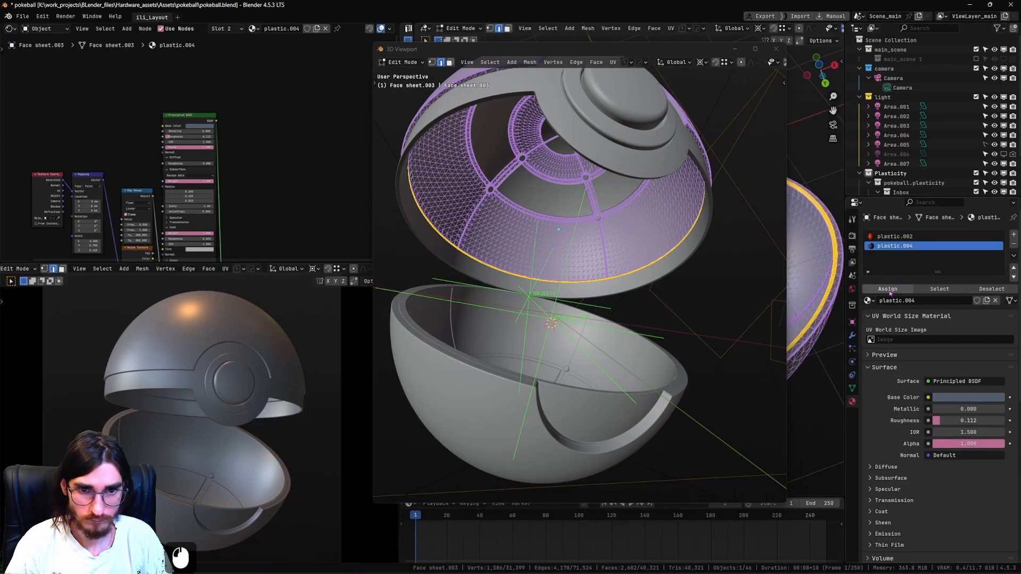
key("Tab")
key("shift+z")
Examine the rendered open pokeball from several angles, including the interior of the untextured lower half.
mouse_move(669, 253)
middle_mouse_down()
mouse_move(645, 225)
mouse_move(640, 247)
mouse_move(675, 266)
mouse_move(648, 173)
middle_mouse_up()
middle_click_drag(515, 190, 594, 256)
scroll(640, 227, "up", 2)
scroll(671, 234, "down", 2)
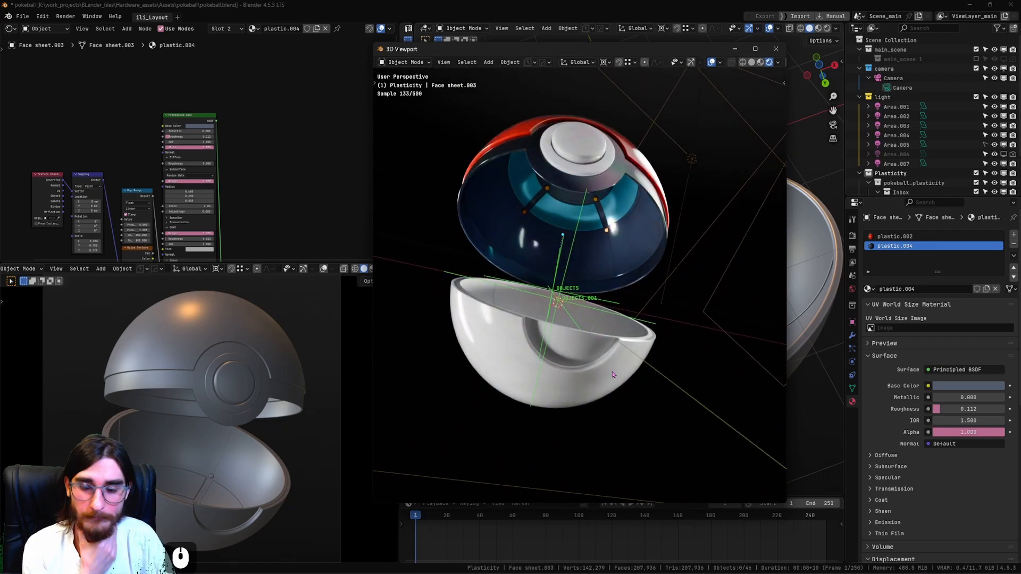
scroll(612, 364, "up", 2)
scroll(608, 387, "up", 2)
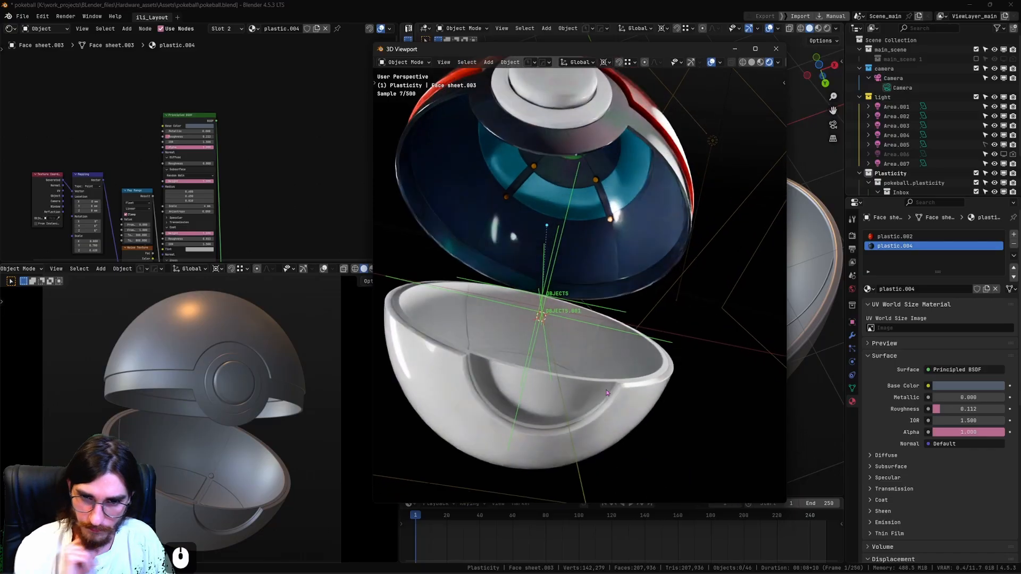
middle_click_drag(606, 392, 617, 411, "shift")
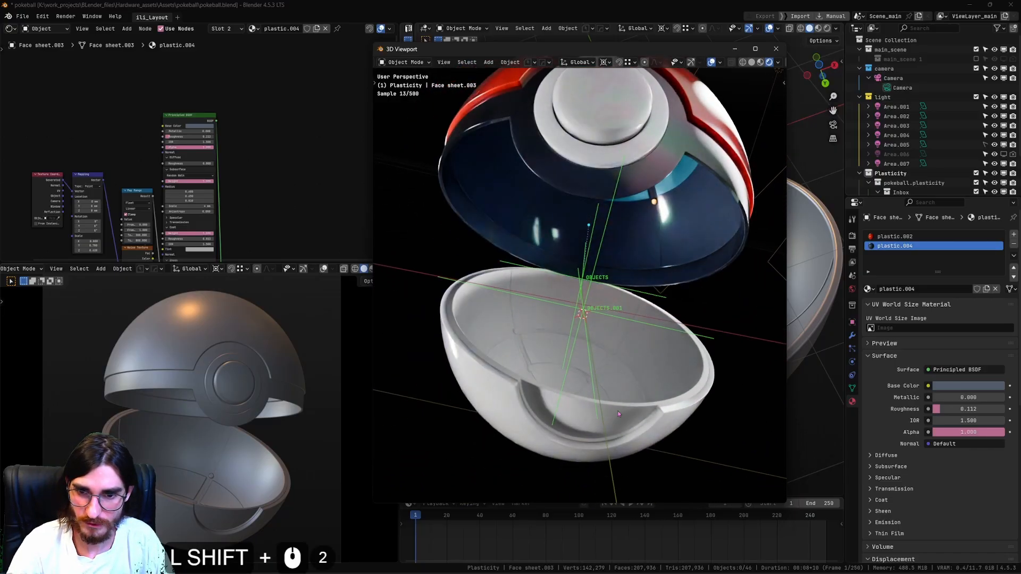
Select the lower half's interior shell and a ring segment of the upper half to compare their materials.
left_click(623, 423)
key("g")
right_click(672, 349)
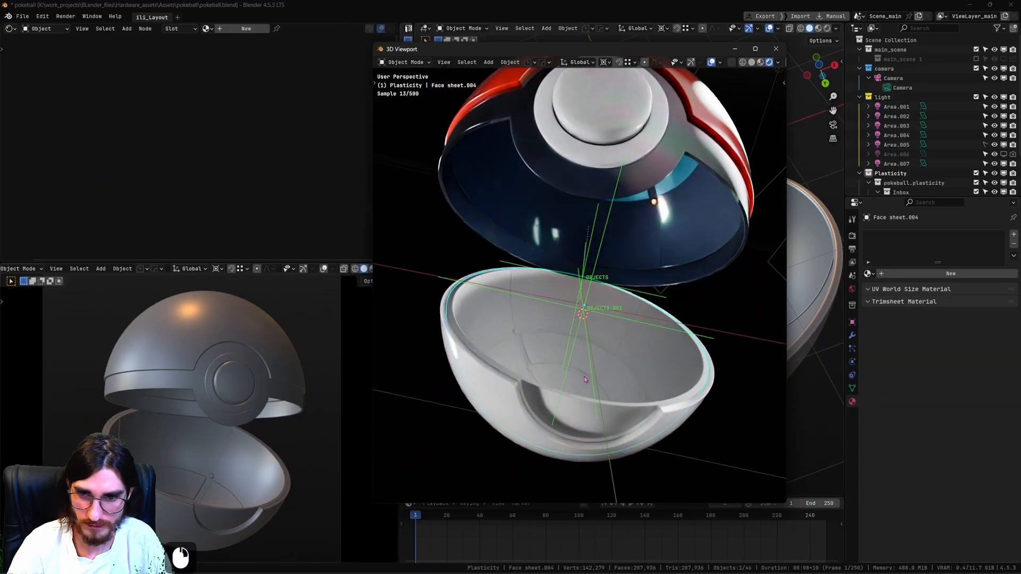
middle_click_drag(626, 376, 561, 358)
left_click(600, 172)
middle_click_drag(593, 234, 638, 254)
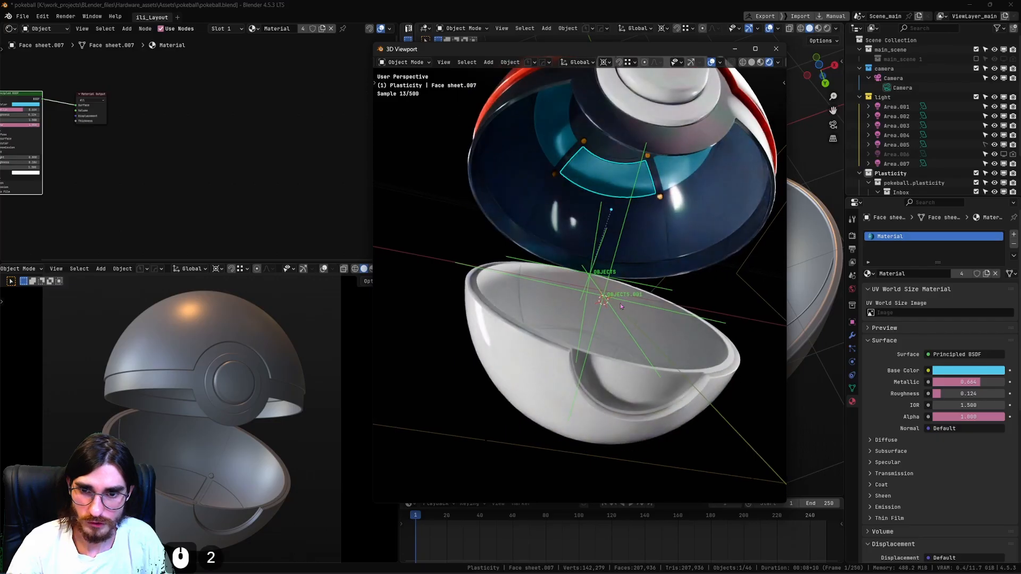
middle_click_drag(620, 303, 621, 280)
mouse_move(622, 313)
middle_mouse_down("shift")
mouse_move(623, 243)
mouse_move(613, 317)
middle_mouse_up("shift")
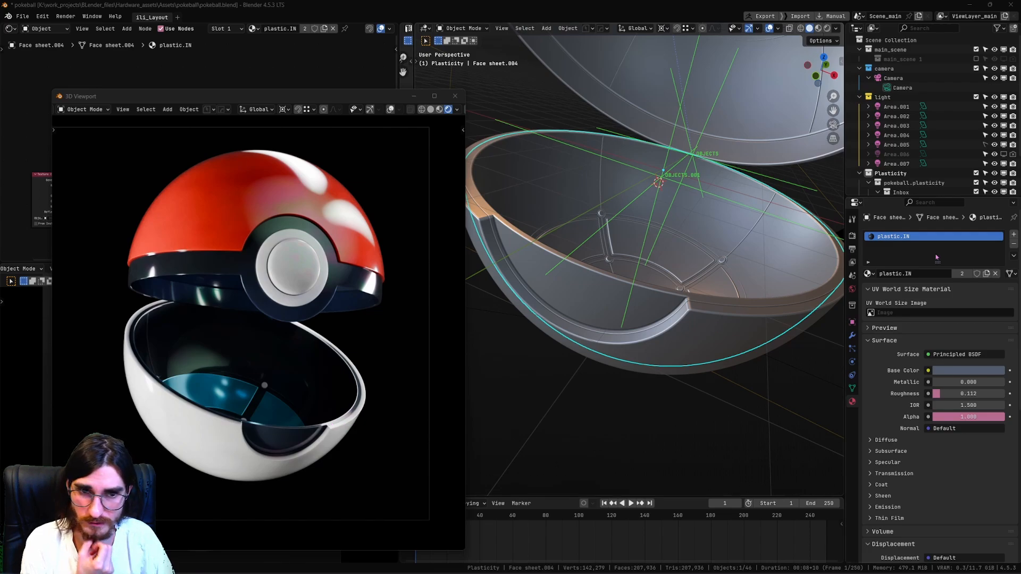
Try the plastic material on the lower half's whole interior shell in place of plastic.IN and undo it.
left_click(867, 274)
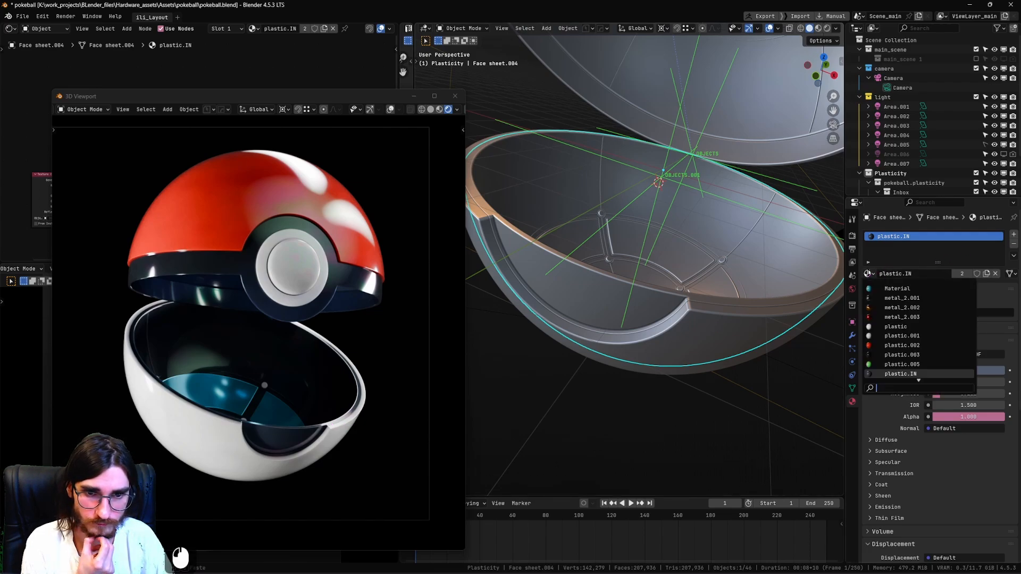
left_click(913, 329)
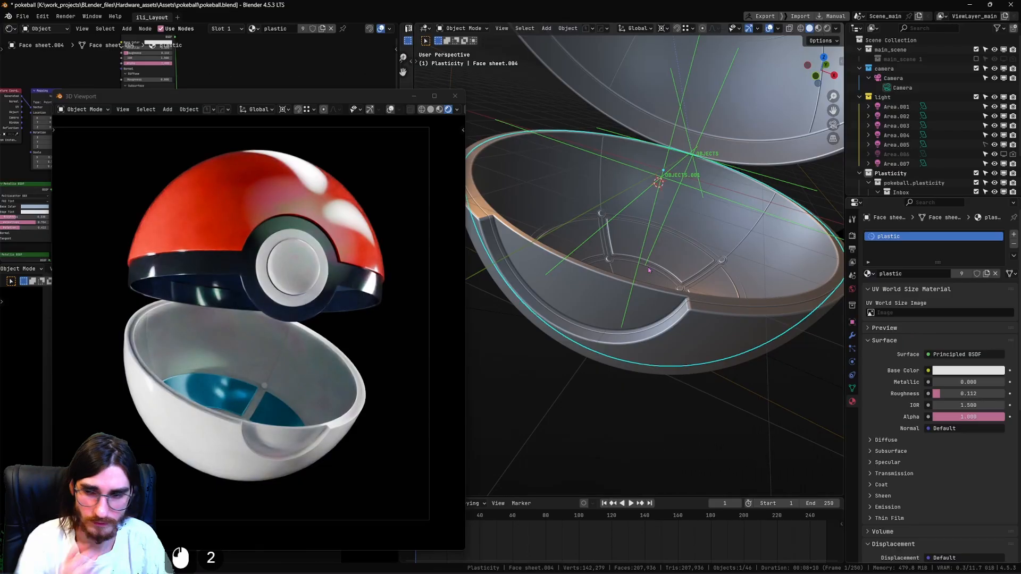
key("ctrl+z")
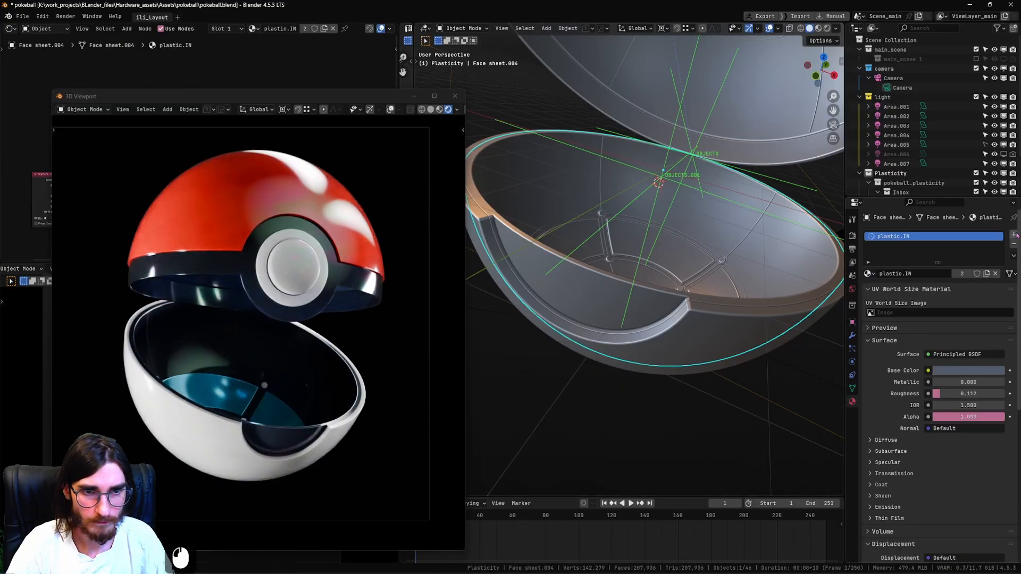
Add a second material slot to the lower interior shell and give it the plastic material.
left_click(1014, 234)
left_click(868, 288)
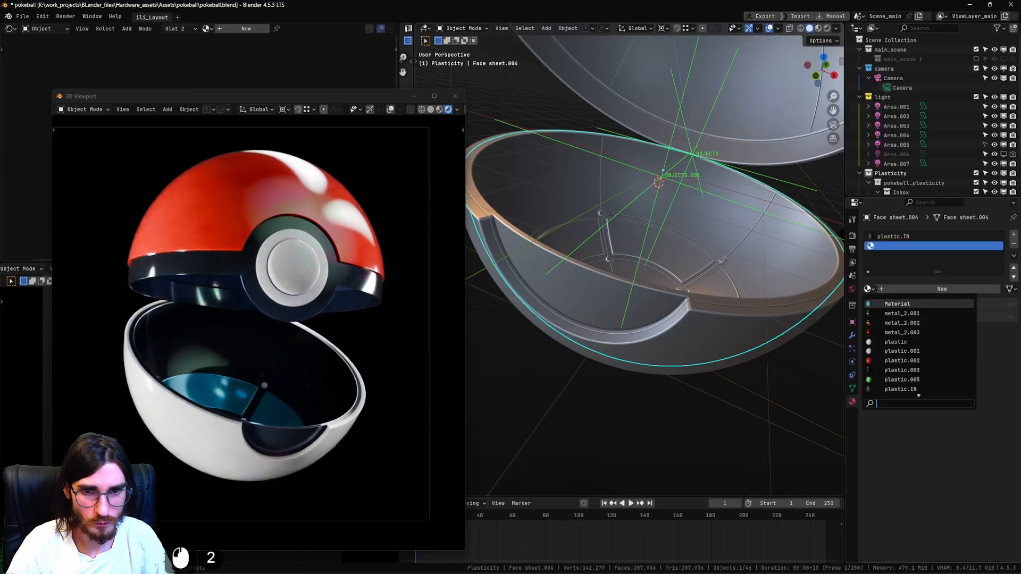
left_click(906, 341)
Assign the plastic material to the belt's linked narrow rim faces in edit mode and return to object mode.
middle_click_drag(766, 165, 736, 242, "shift")
left_click(766, 223)
middle_click_drag(737, 242, 707, 237, "shift")
key("Tab")
left_click(708, 183)
middle_click_drag(715, 178, 754, 233, "shift")
left_click(730, 215)
key("ctrl+l")
left_click(896, 289)
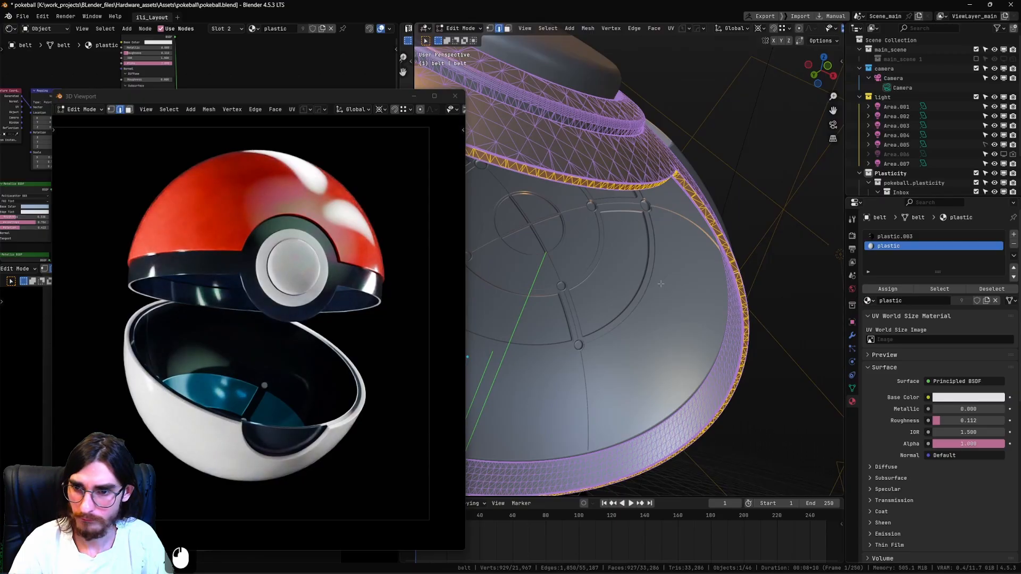
key("Tab")
Assign the plastic material to the linked flat rim faces of the lower interior shell.
left_click(702, 218)
middle_click_drag(702, 218, 709, 245)
middle_click_drag(709, 245, 725, 326, "shift")
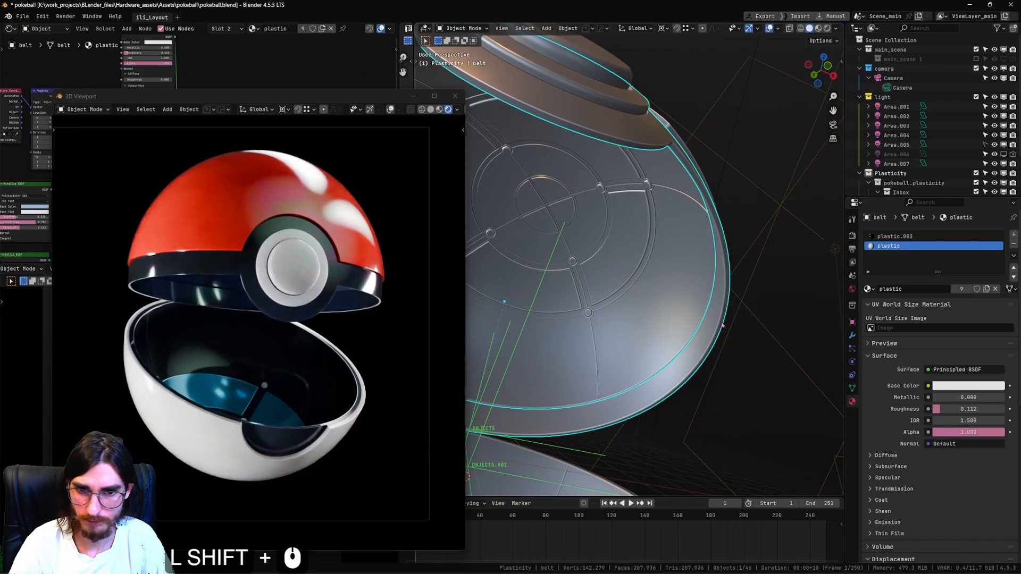
middle_click_drag(633, 426, 666, 256, "shift")
key("2")
left_click(674, 354)
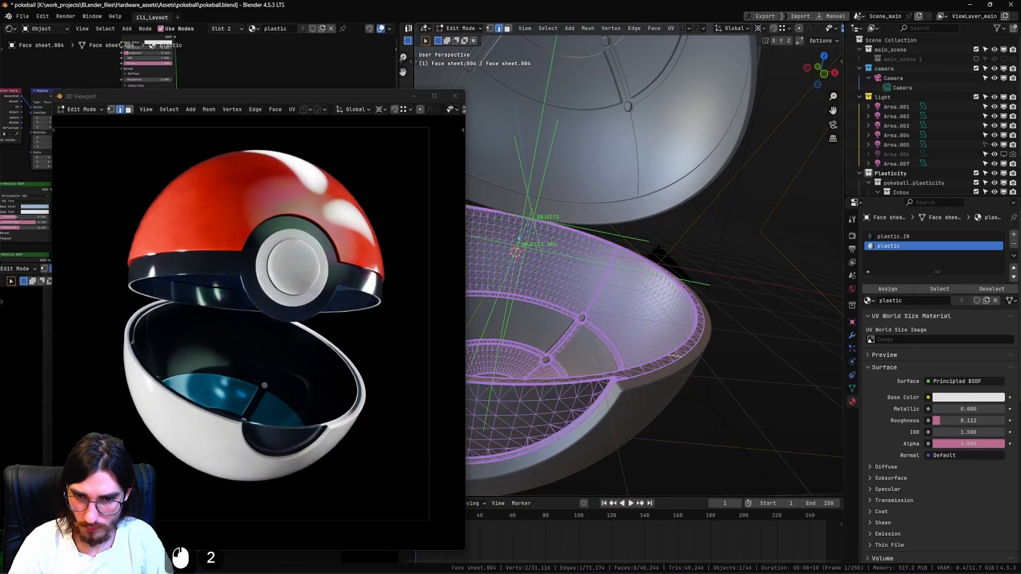
key("l")
middle_click_drag(674, 355, 883, 316, "shift")
left_click(889, 290)
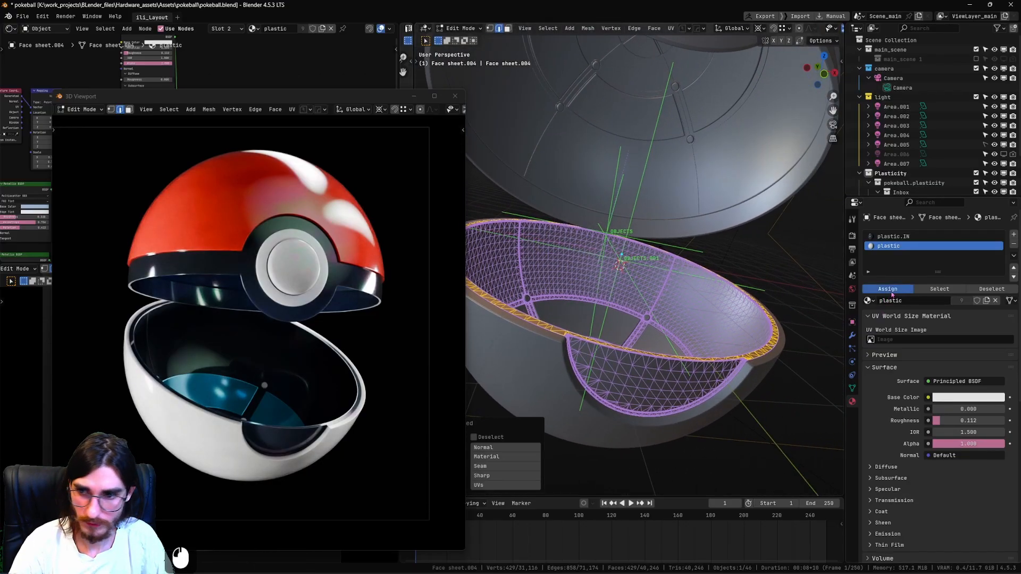
key("Tab")
Select the linked bevel strip beside the lower interior shell's flat rim and assign the plastic material to it.
left_click(673, 309)
middle_click_drag(667, 359, 646, 324, "shift")
scroll(646, 324, "up", 2)
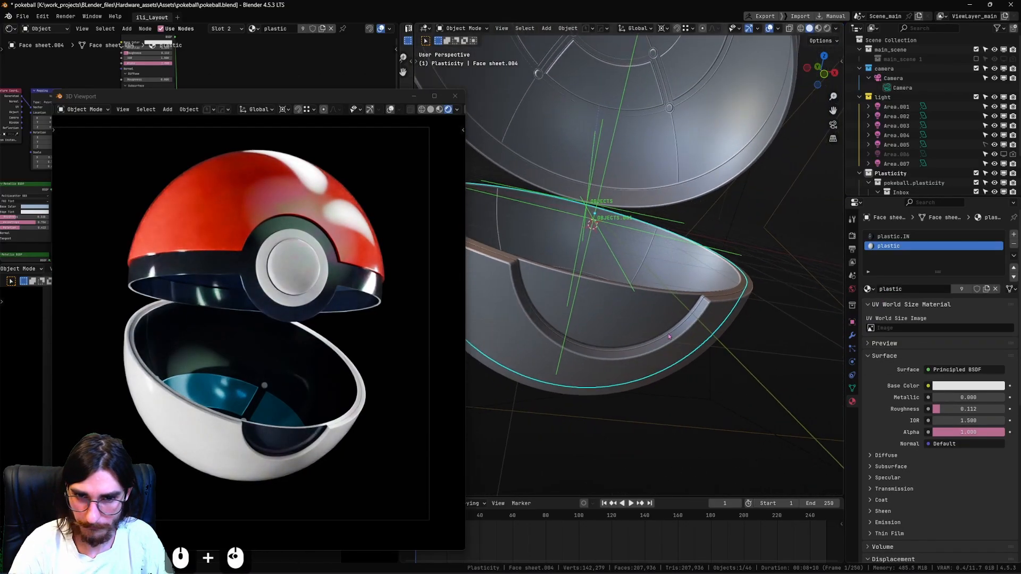
key("Tab")
left_click(591, 290)
middle_click_drag(577, 330, 553, 327, "shift")
middle_click_drag(553, 327, 686, 353, "shift")
middle_click_drag(686, 354, 616, 345)
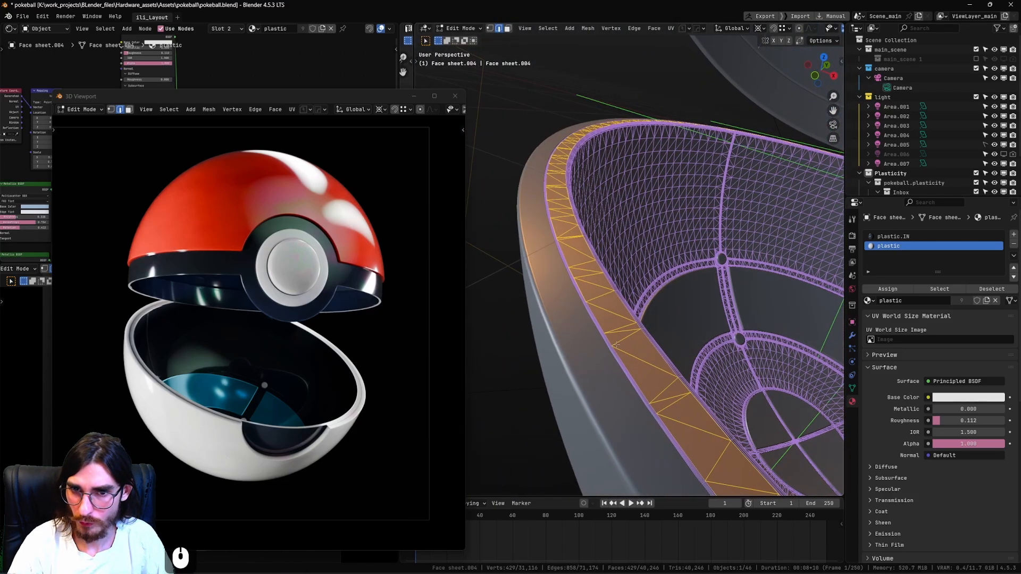
left_click(596, 322)
key("l")
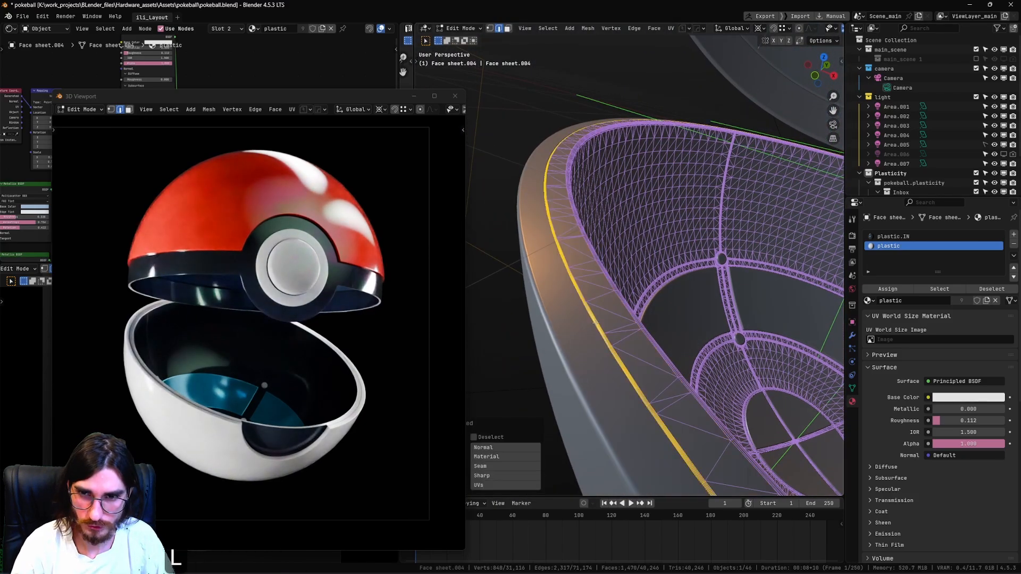
scroll(745, 343, "down", 3)
middle_click_drag(760, 348, 698, 333, "shift")
scroll(647, 344, "up", 1)
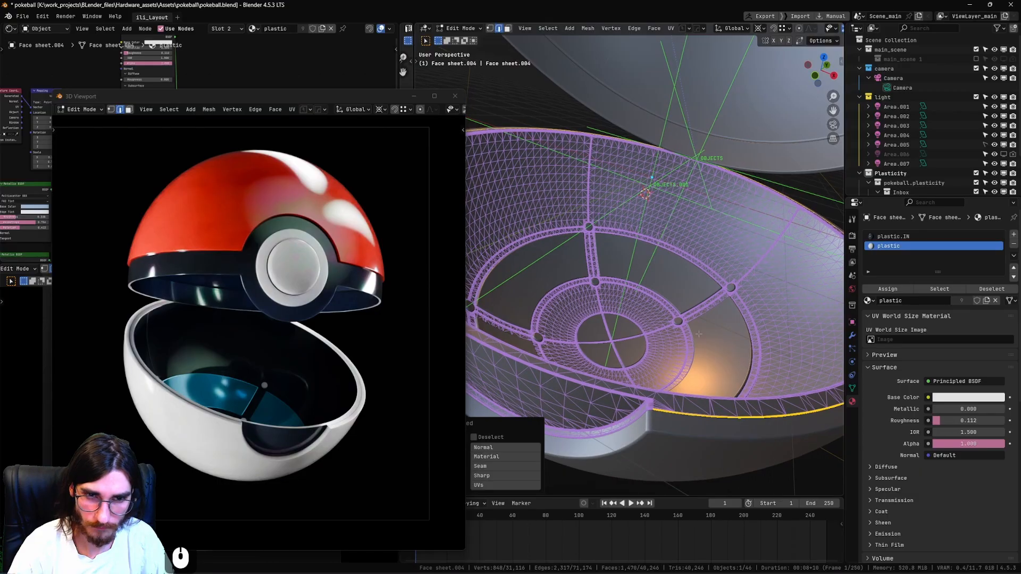
left_click(887, 289)
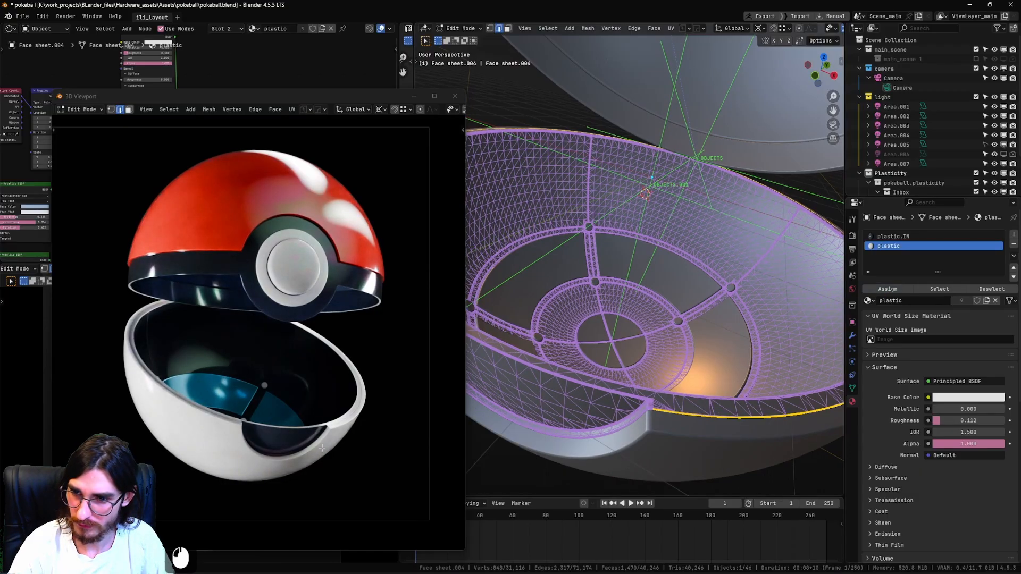
Check the plastic material on the lower interior shell's rim around the button notch and return to object mode.
middle_click_drag(661, 400, 690, 392)
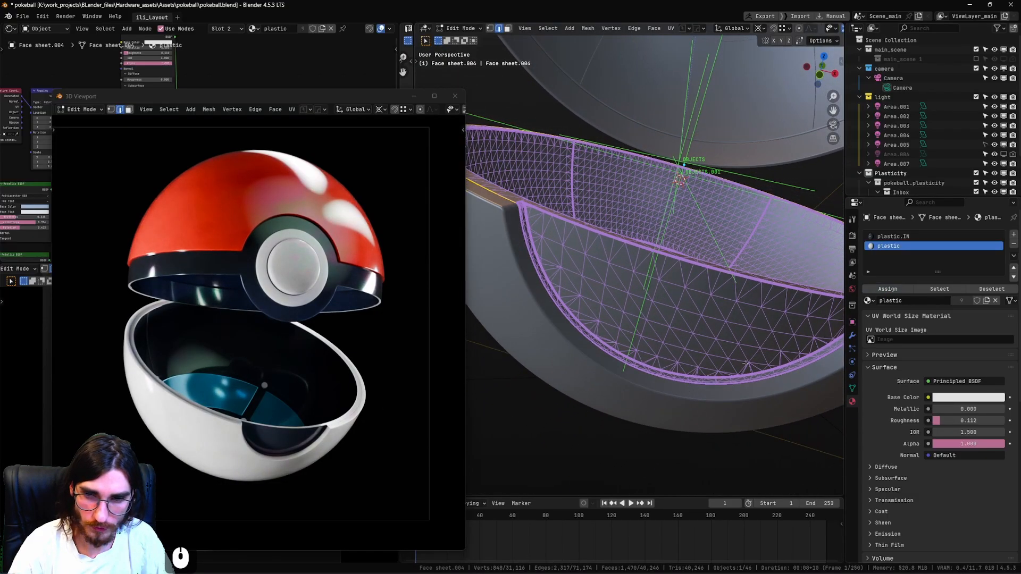
scroll(270, 435, "up", 2)
scroll(312, 409, "up", 3)
middle_click_drag(347, 467, 297, 414, "shift")
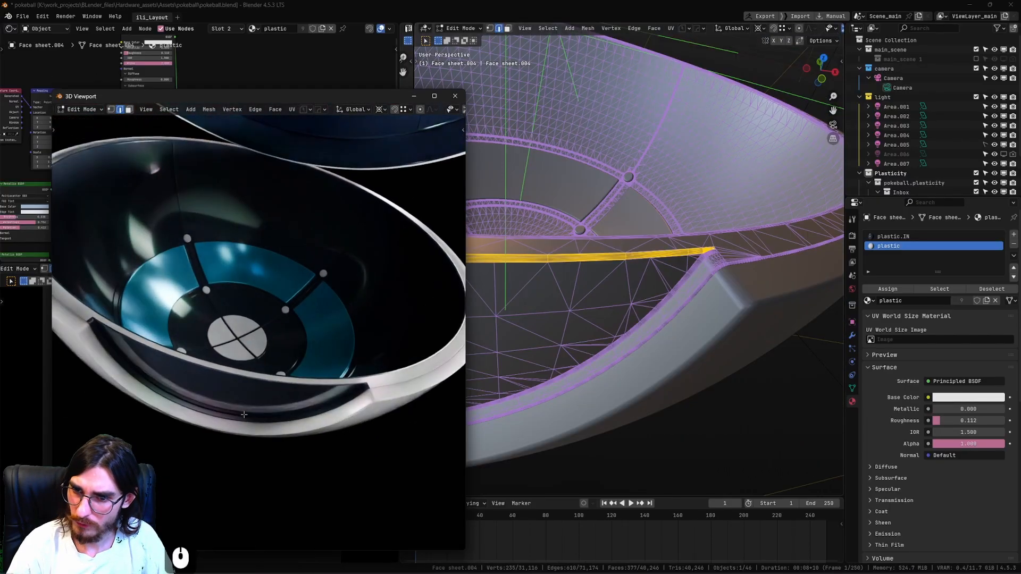
mouse_move(277, 420)
middle_mouse_down()
mouse_move(254, 424)
mouse_move(278, 405)
middle_mouse_up()
scroll(278, 405, "down", 3)
key("Tab")
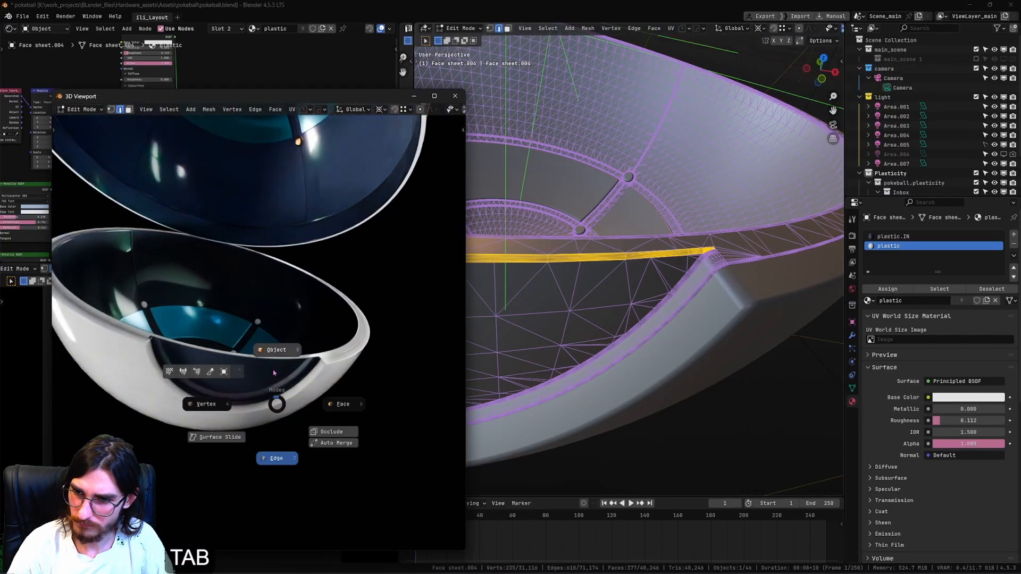
left_click(279, 379)
Review the rendered rims of both shells from several angles and save the file.
scroll(279, 380, "down", 2)
scroll(278, 380, "up", 6)
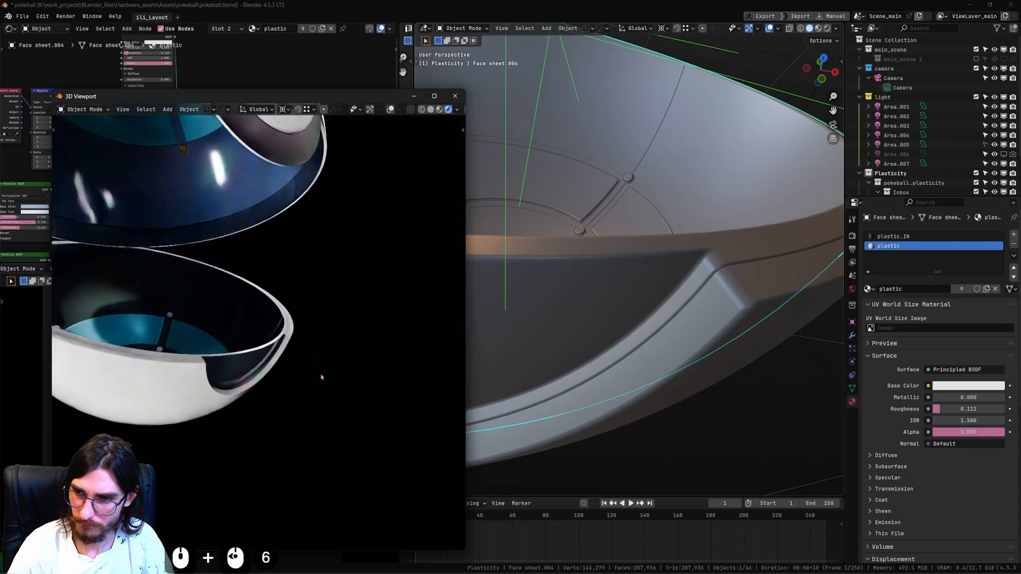
middle_click_drag(304, 380, 274, 377)
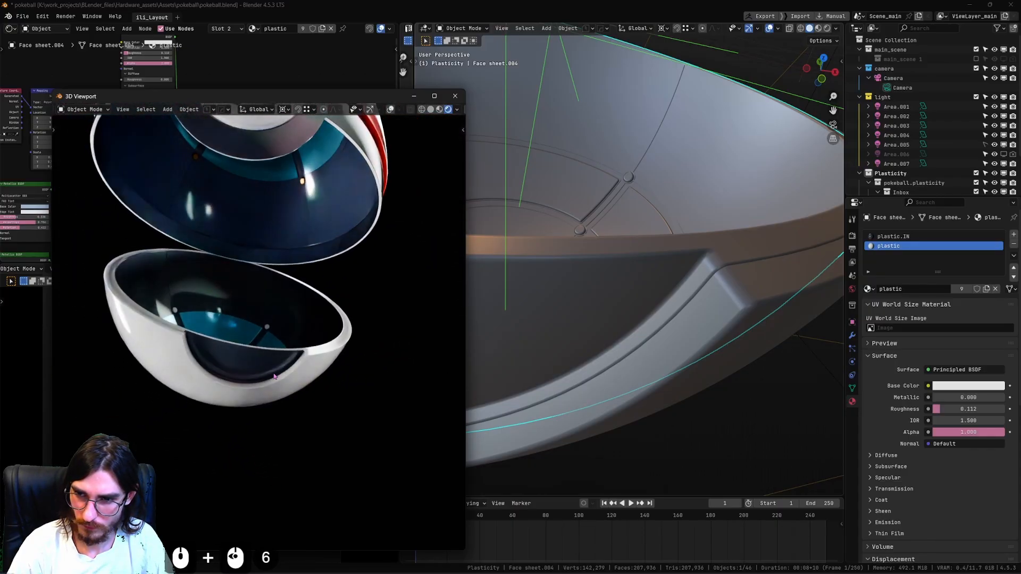
key("ctrl+s")
middle_click_drag(348, 374, 353, 426)
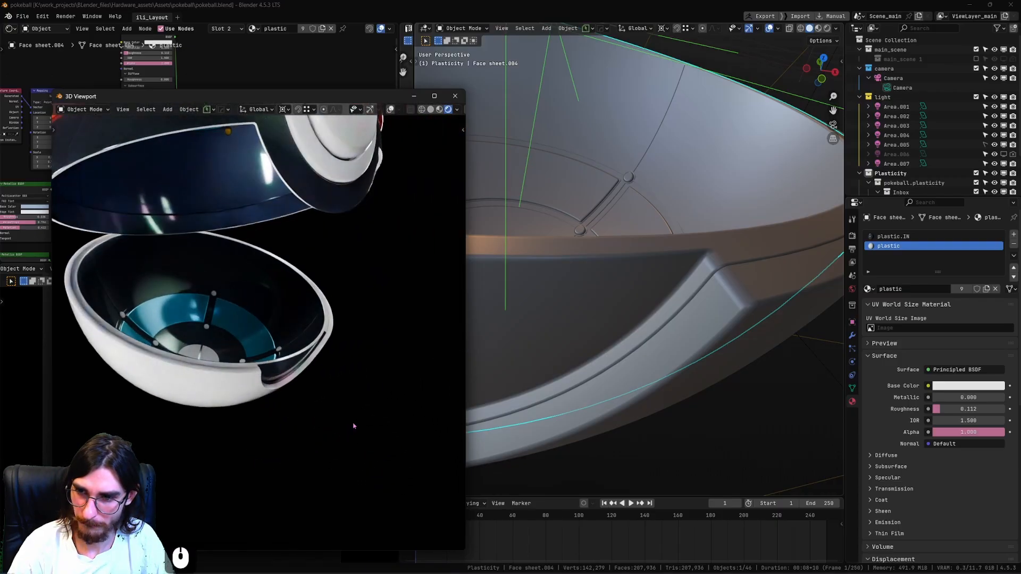
Link the metal_2.002 material from an upper-shell pin to the eight selected pins of the lower shell.
middle_click_drag(591, 367, 632, 276, "shift")
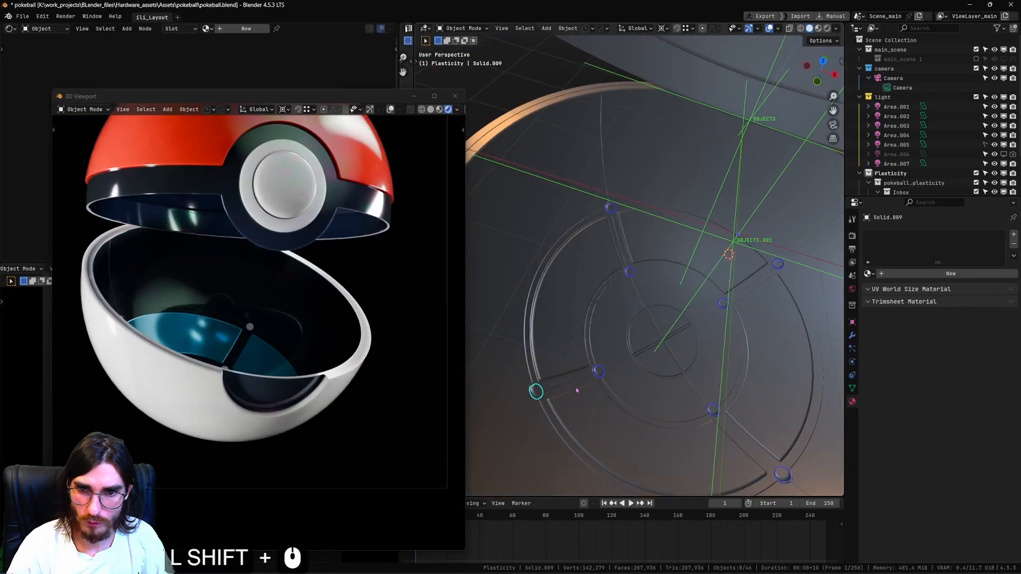
scroll(576, 390, "down", 3)
middle_click_drag(633, 276, 637, 372, "shift")
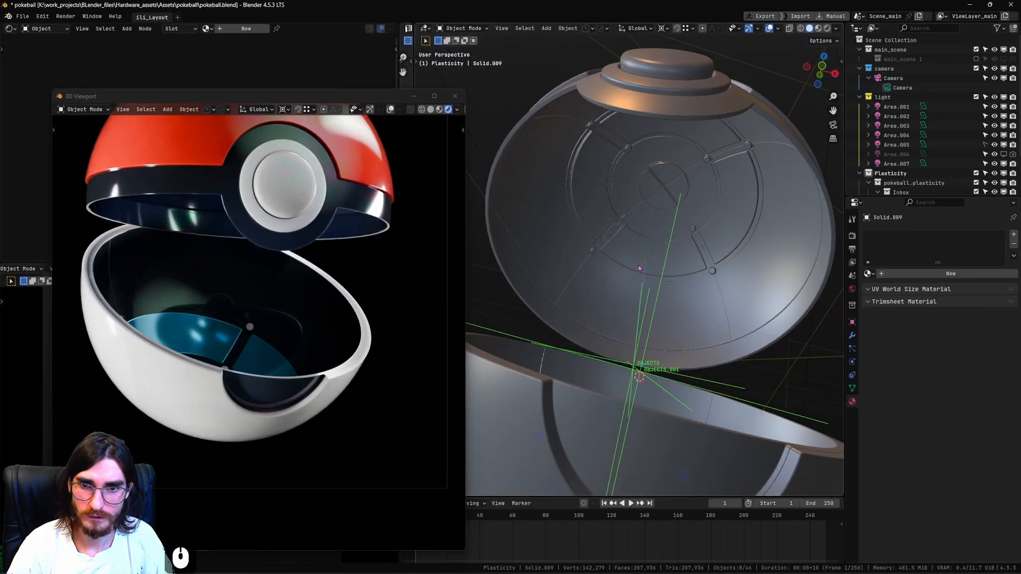
scroll(715, 152, "up", 3)
left_click(741, 116, "shift")
key("ctrl+l")
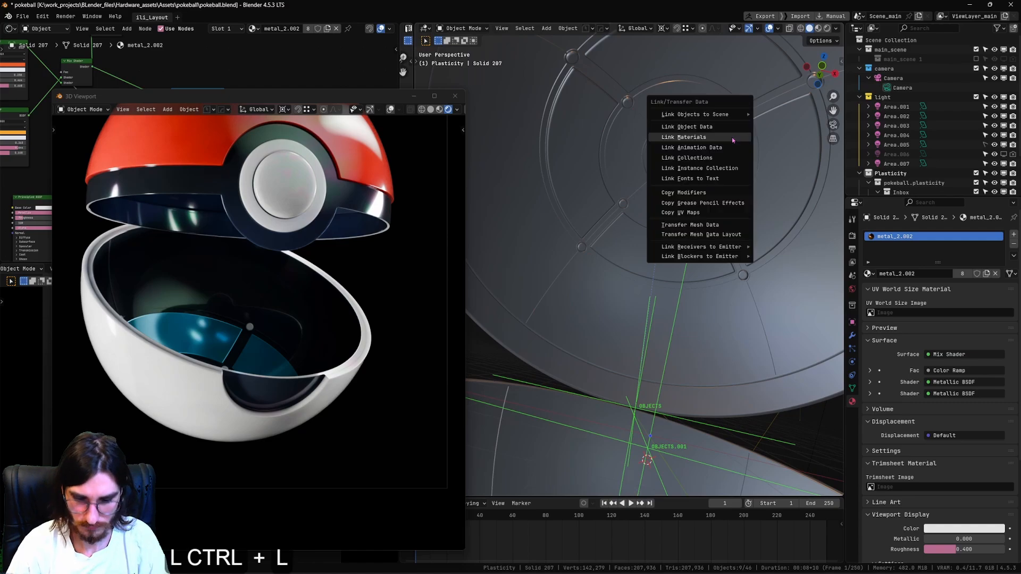
key("Return")
Select the four central disc quarters in the lower shell and link the green plastic.005 material to them from the upper shell's disc.
middle_click_drag(732, 137, 693, 238)
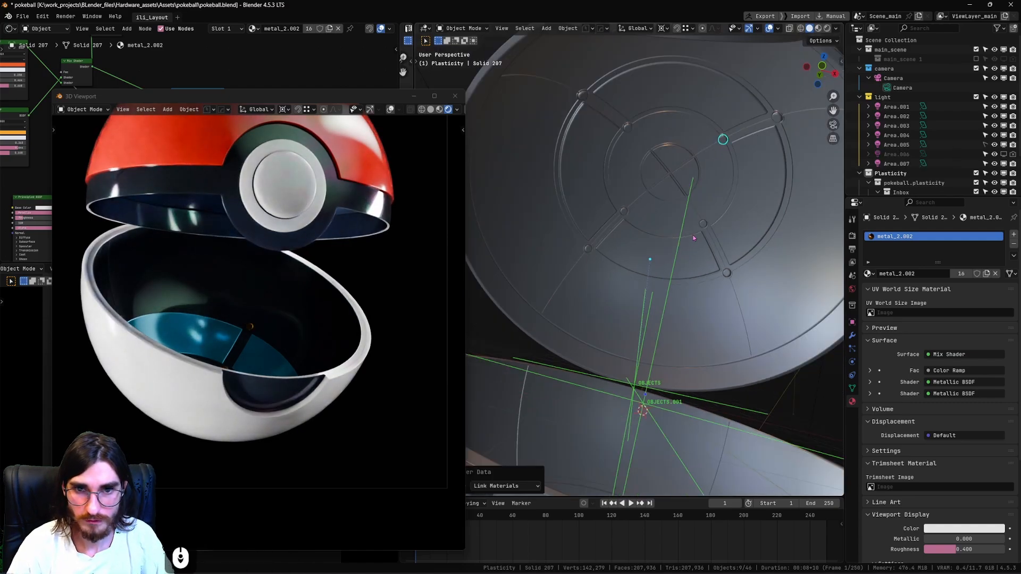
left_click(690, 171)
middle_click_drag(690, 171, 687, 111, "shift")
middle_click_drag(687, 112, 685, 276)
middle_click_drag(685, 276, 617, 314, "shift")
left_click(615, 313, "shift")
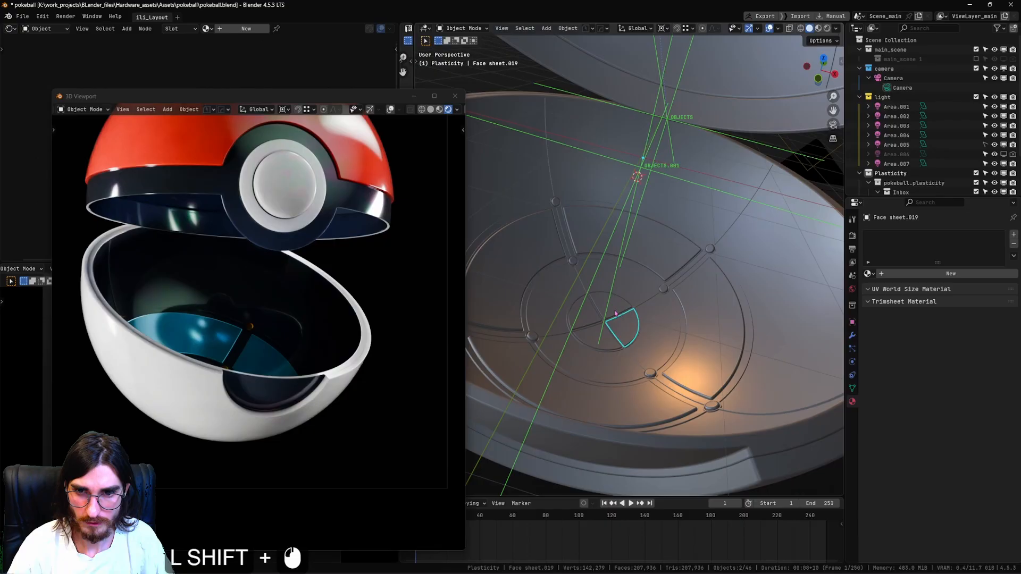
left_click(598, 341, "shift")
key("ctrl+z")
left_click(605, 344, "shift")
middle_click_drag(659, 143, 642, 313, "shift")
middle_click_drag(642, 313, 629, 286)
left_click(671, 147, "shift")
key("ctrl+l")
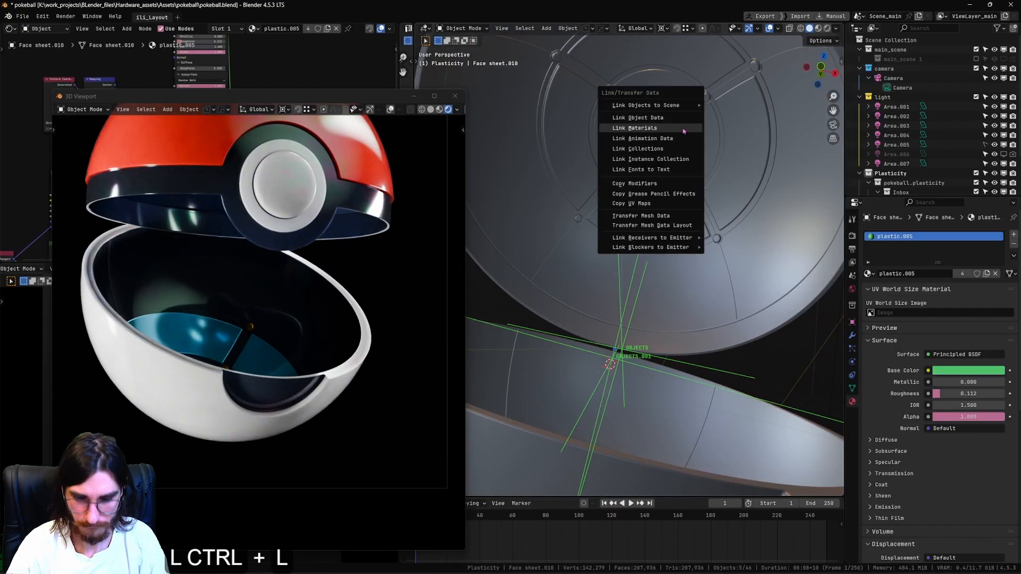
key("Return")
Save the pokeball.blend file with the newly linked materials.
scroll(639, 318, "down", 3)
key("ctrl+s")
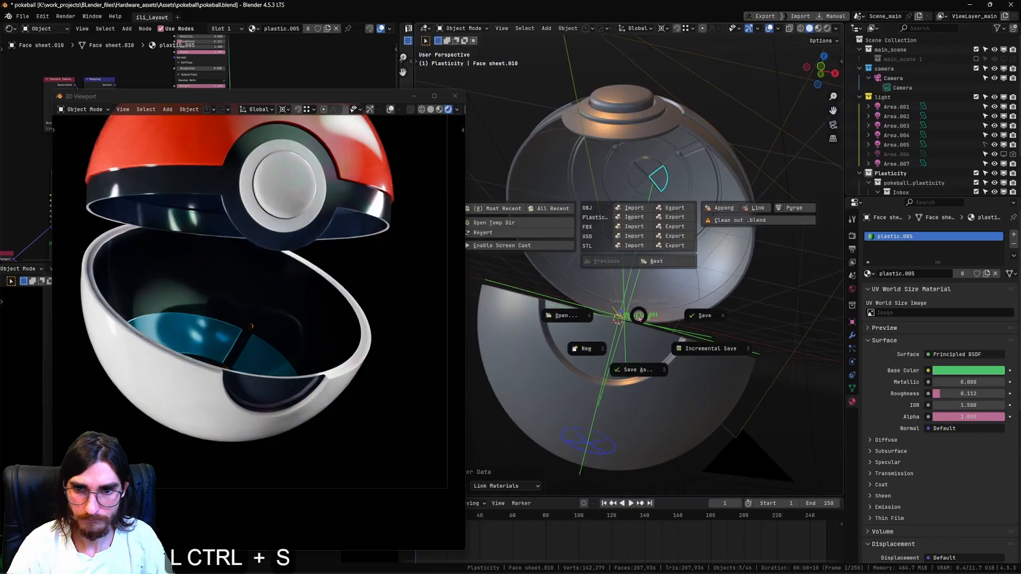
left_click(774, 305)
Examine the rendered pokeball inside and out, comparing the closed state at frame 0 with the open state at frame 1.
middle_click_drag(429, 120, 429, 125, "ctrl")
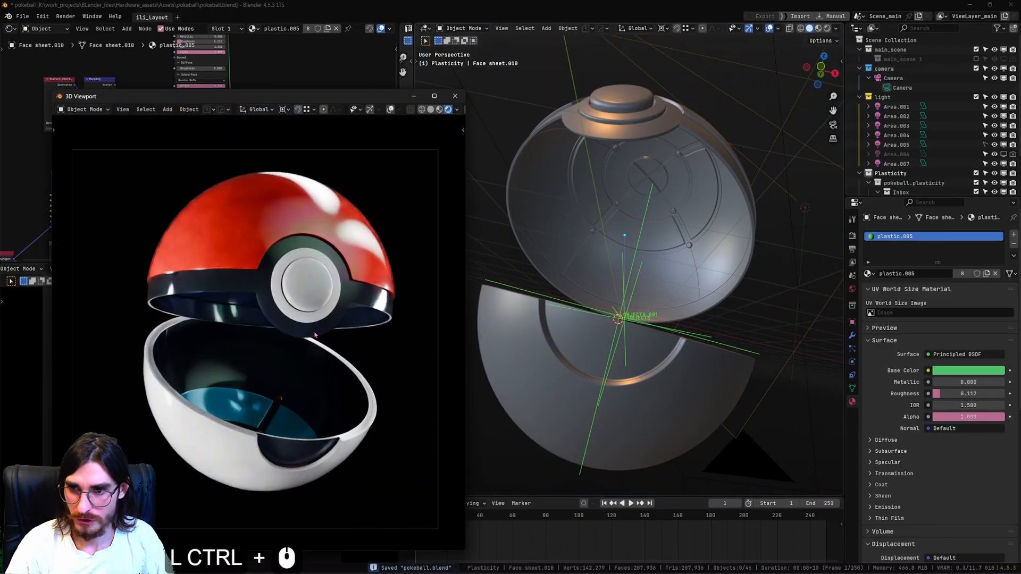
middle_click_drag(281, 330, 246, 375)
left_click(261, 318)
key("KP_Decimal")
scroll(574, 420, "down", 3)
scroll(583, 526, "down", 3)
middle_click_drag(583, 527, 669, 518, "shift")
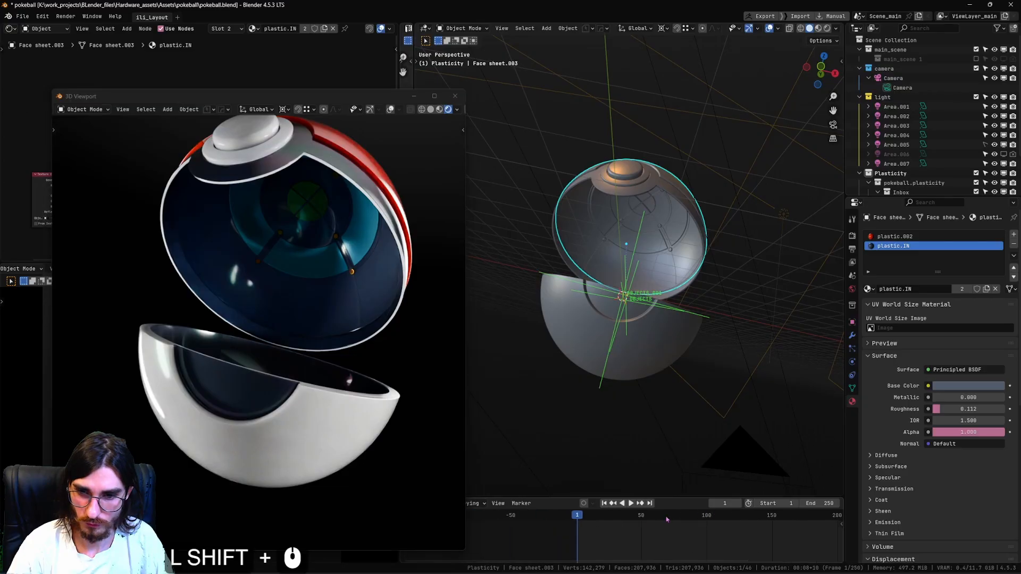
scroll(626, 536, "up", 1, "alt")
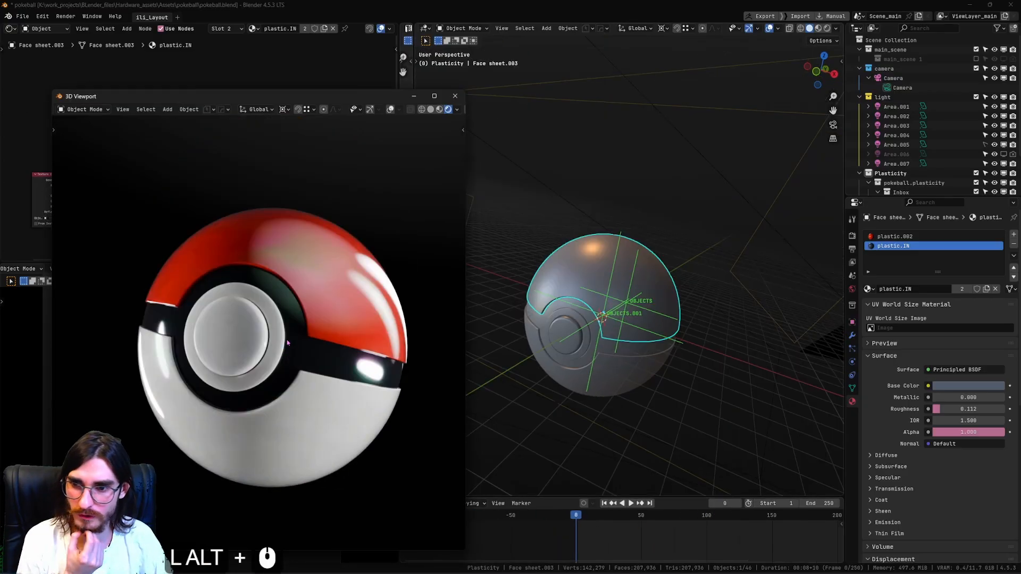
middle_click_drag(304, 341, 325, 340, "alt")
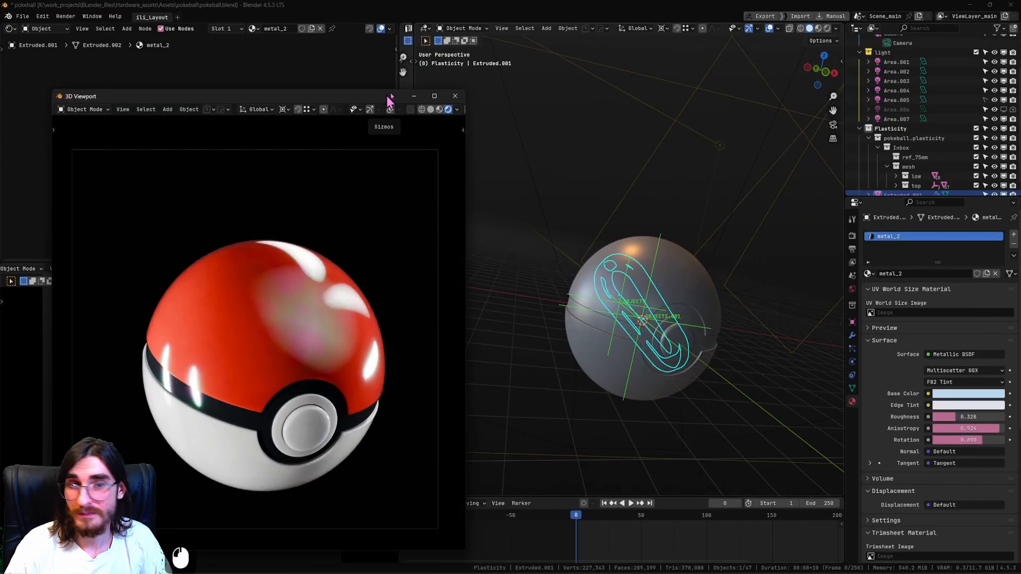
scroll(621, 479, "down", 1, "alt")
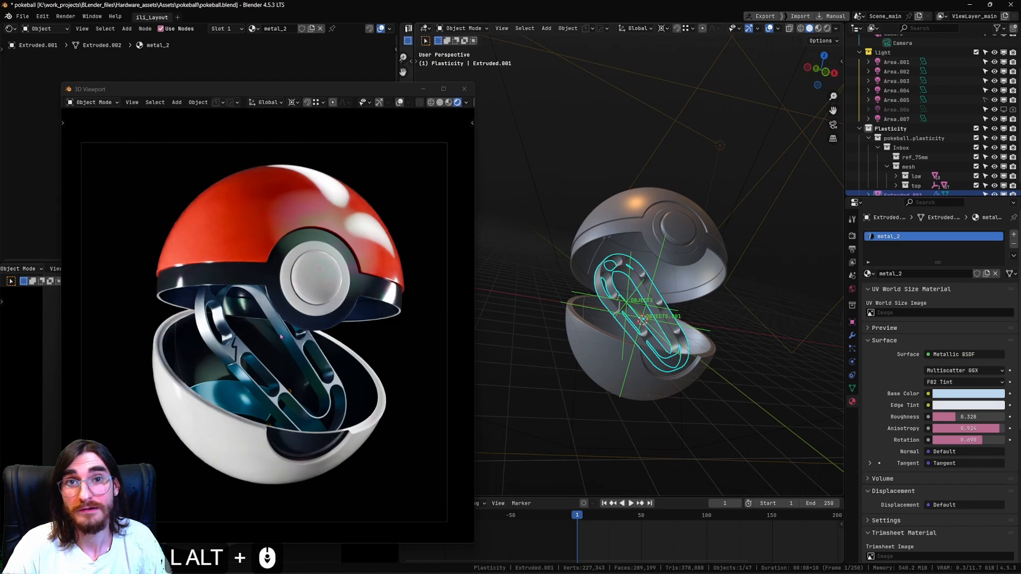